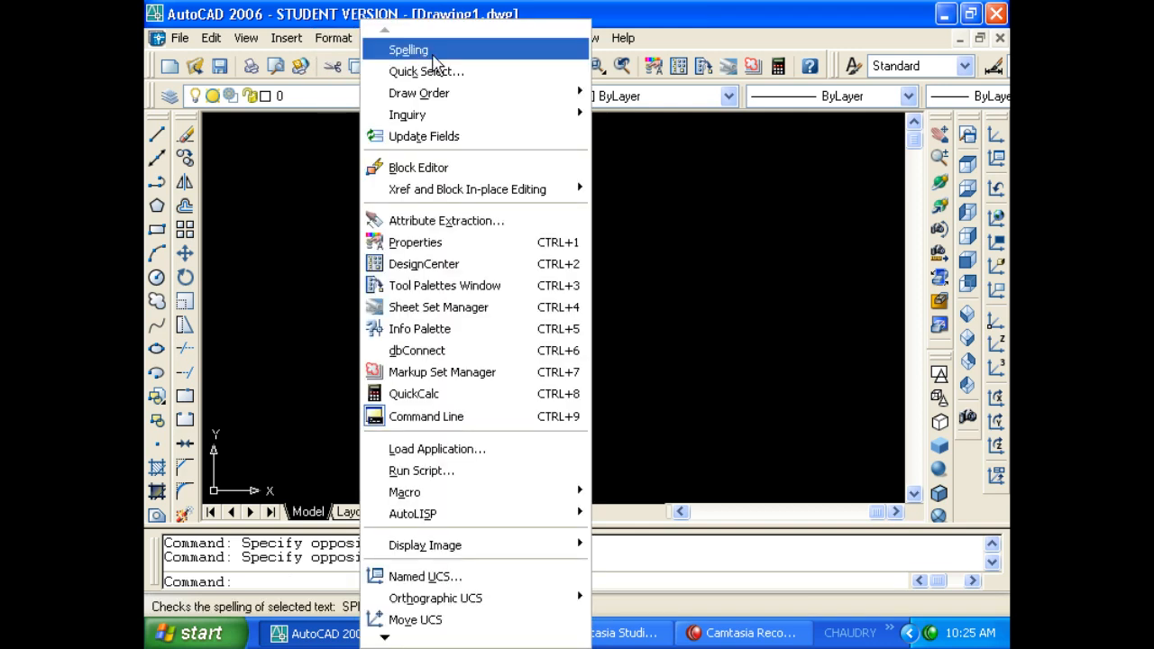
Start multiline text with T, drawing a text box with 8-unit text height.
{"action": "left_click", "coordinate": [279, 186]}
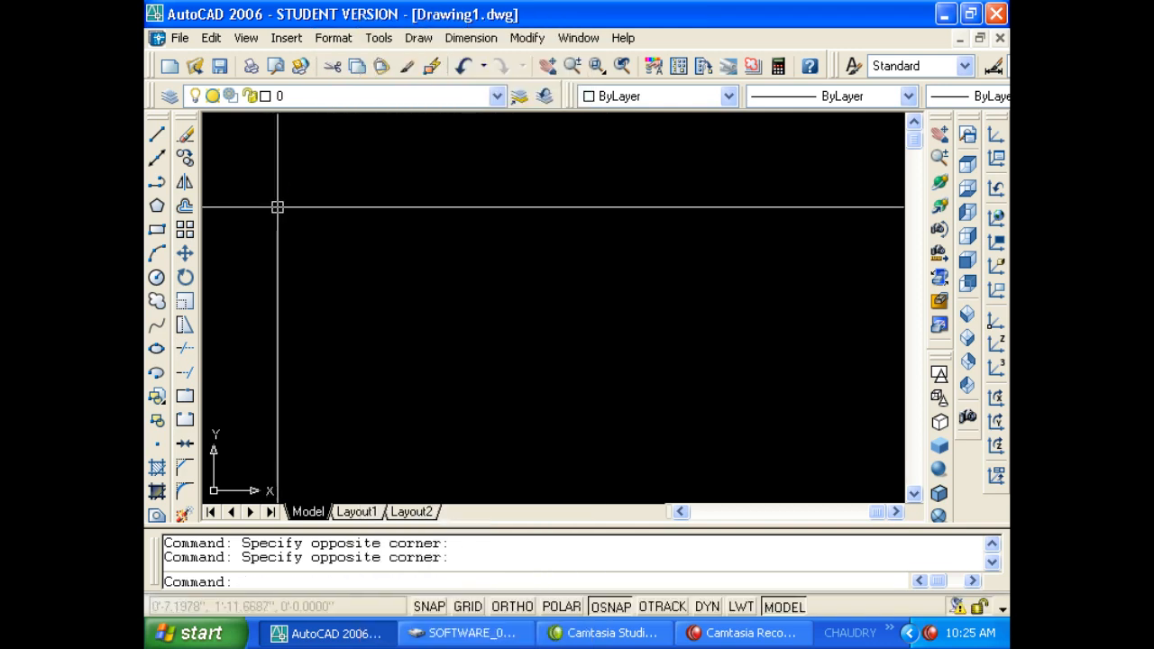
{"action": "key", "text": "Escape"}
{"action": "key", "text": "Escape"}
{"action": "type", "text": "t"}
{"action": "key", "text": "Return"}
{"action": "left_click", "coordinate": [325, 193]}
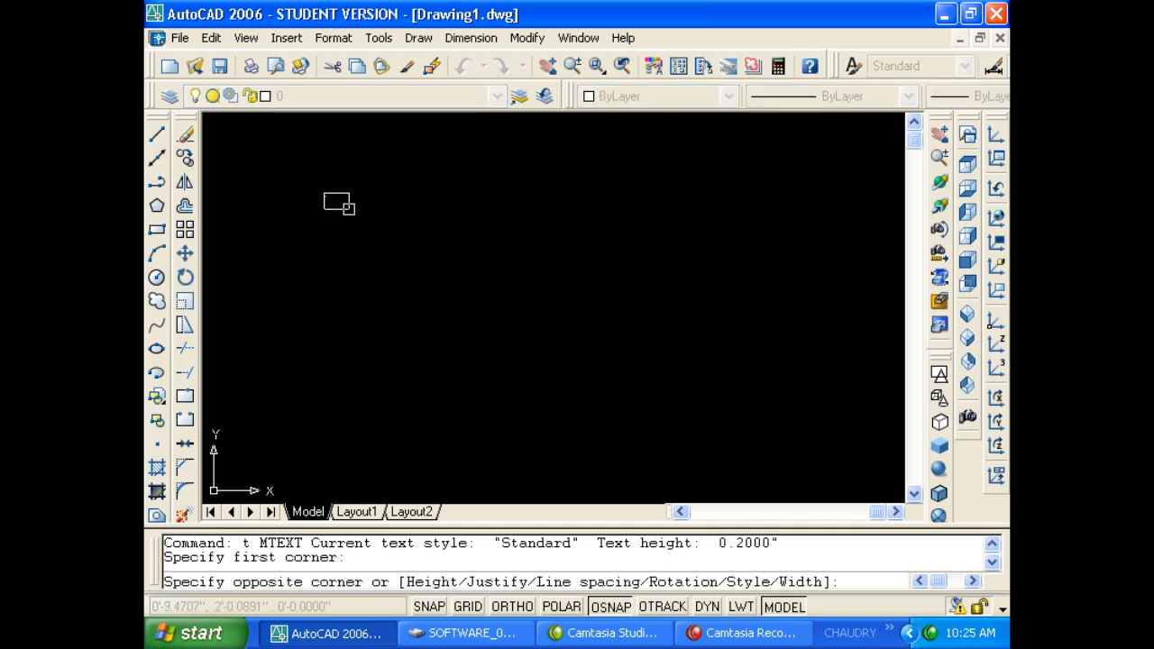
{"action": "left_click", "coordinate": [568, 386]}
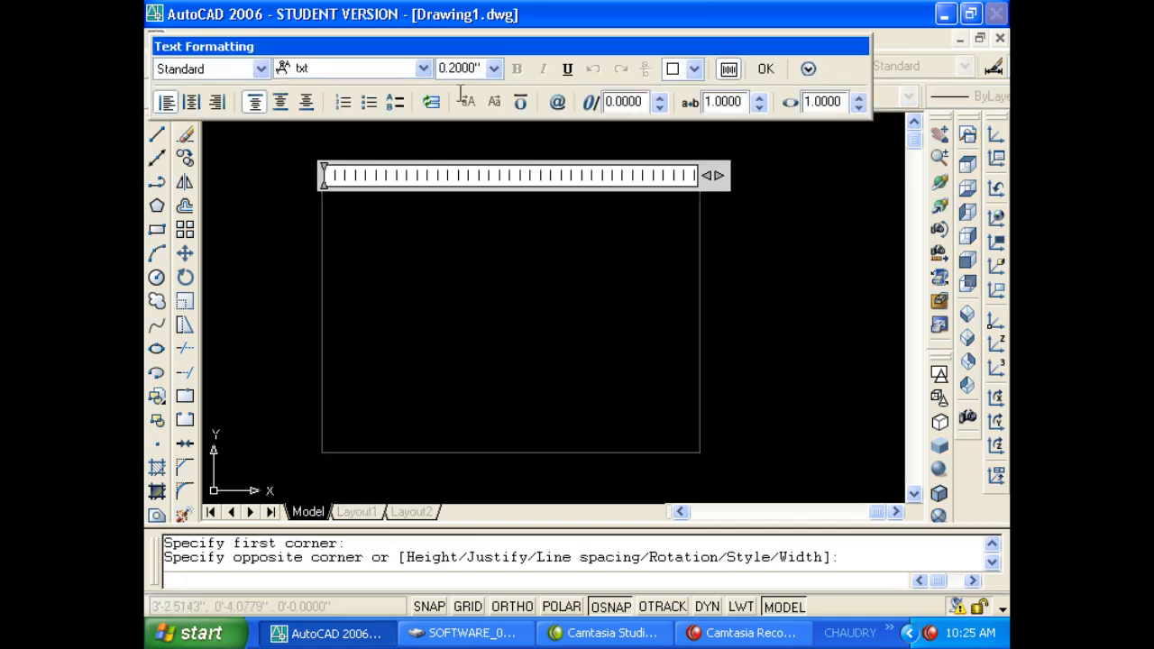
{"action": "left_click", "coordinate": [479, 76]}
{"action": "type", "text": "8"}
{"action": "key", "text": "Return"}
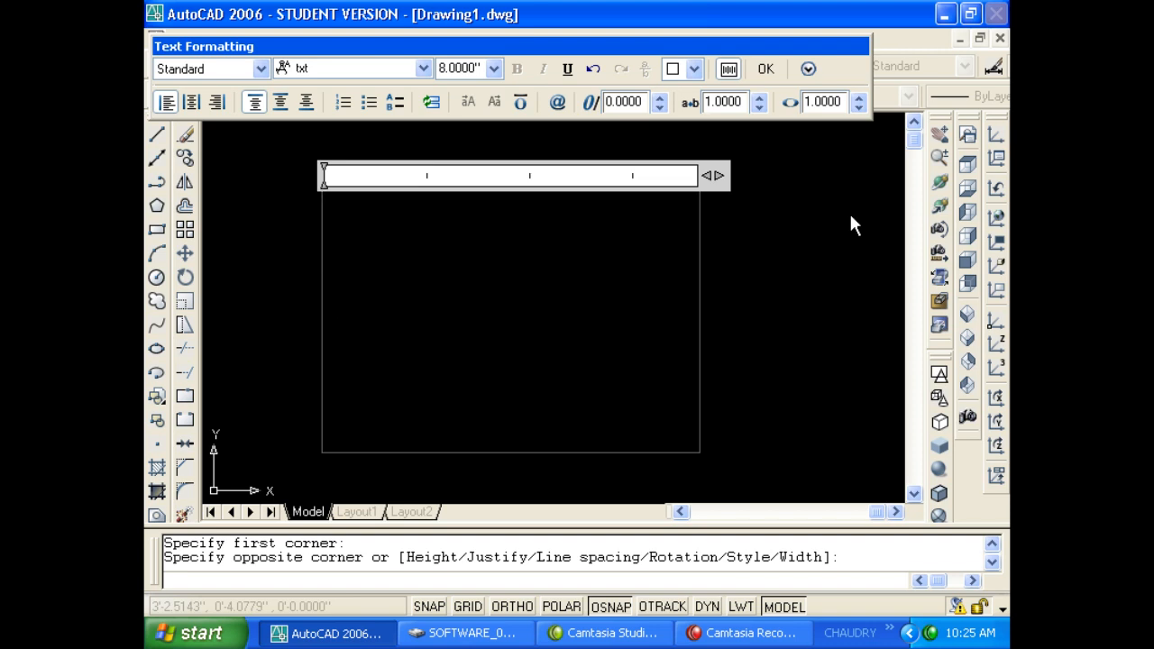
Enter the text 'dooor' and place it in the drawing.
{"action": "type", "text": "door"}
{"action": "key", "text": "BackSpace"}
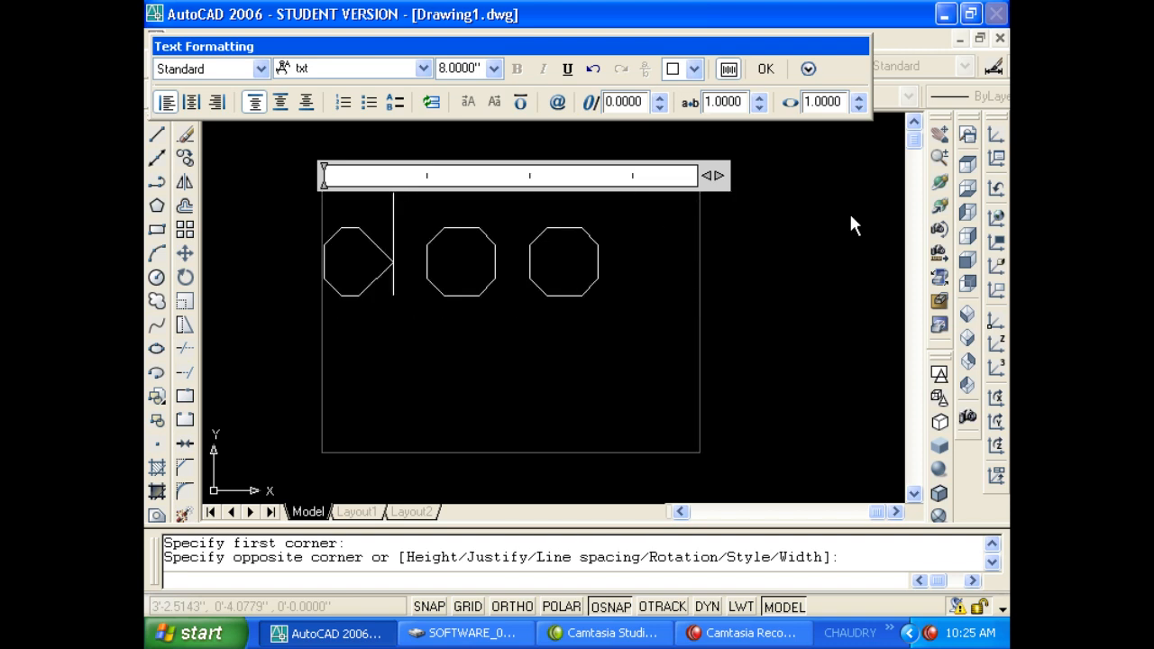
{"action": "type", "text": "or"}
{"action": "left_click", "coordinate": [851, 217]}
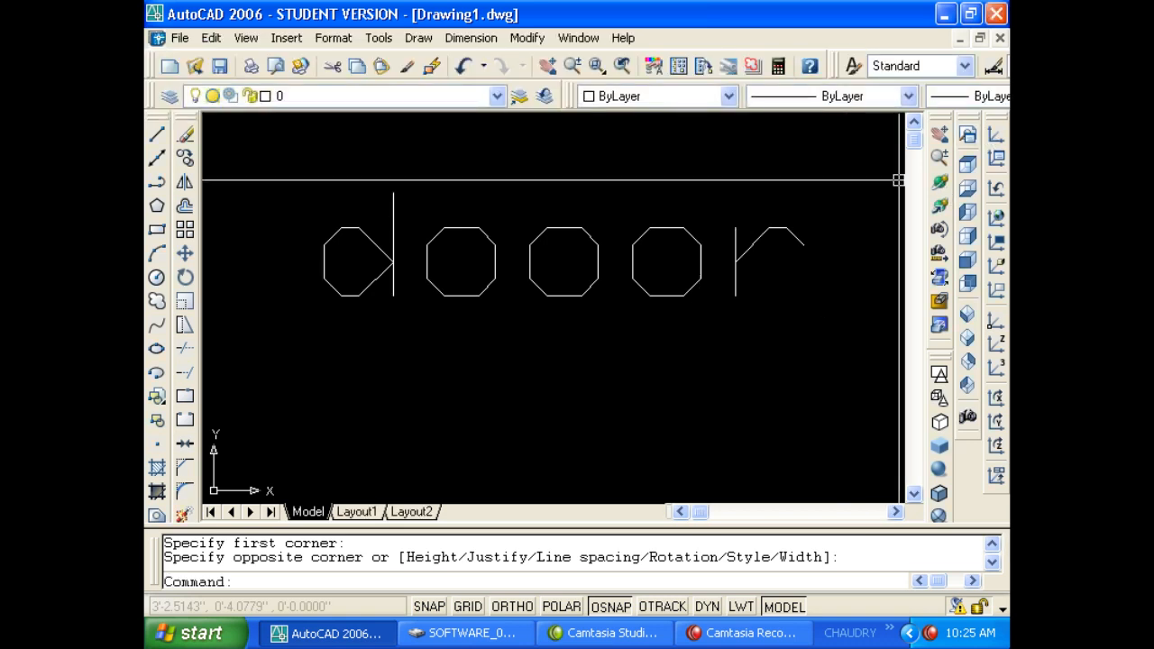
Zoom out and pan the view to reposition the text.
{"action": "scroll", "coordinate": [538, 319], "scroll_direction": "down", "scroll_amount": 4}
{"action": "middle_click_drag", "start_coordinate": [581, 298], "coordinate": [487, 277]}
{"action": "left_click", "coordinate": [379, 37]}
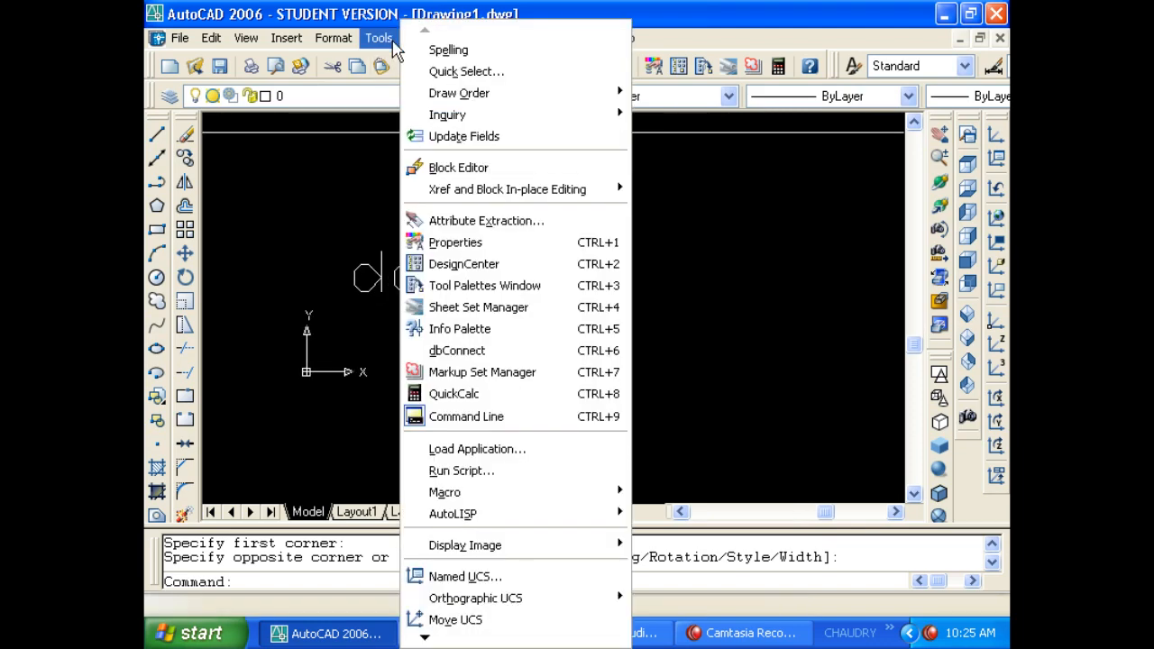
{"action": "left_click", "coordinate": [345, 170]}
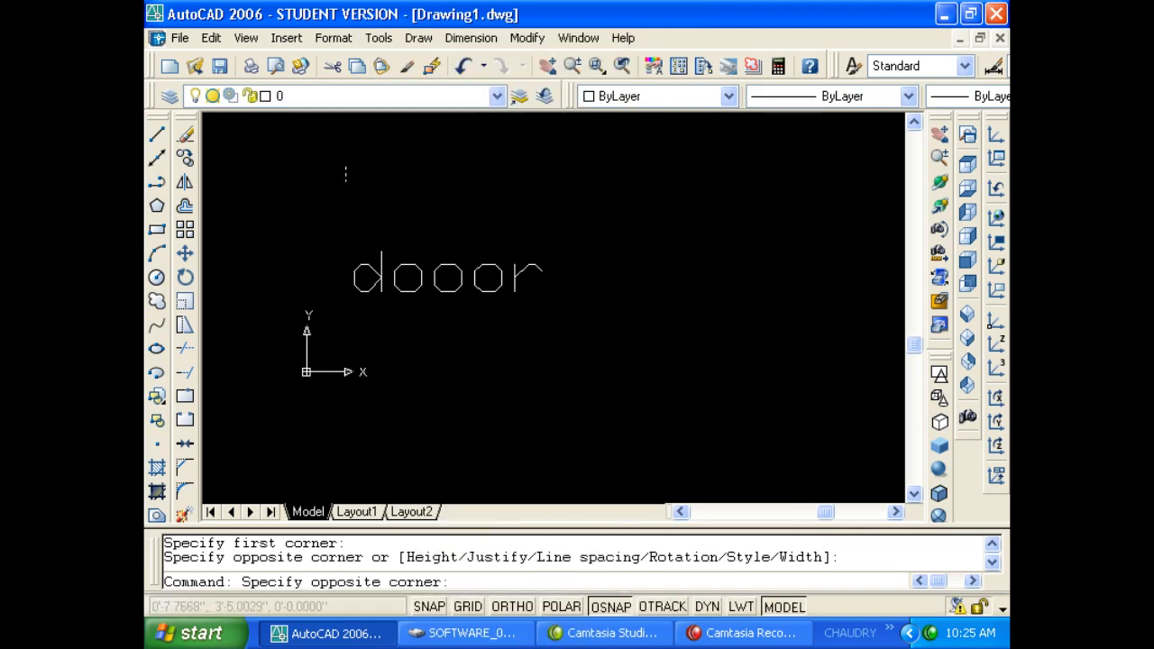
{"action": "left_click", "coordinate": [297, 210]}
{"action": "key", "text": "Escape"}
Spell-check the text with SP and change 'dooor' to the suggested 'door'.
{"action": "type", "text": "s"}
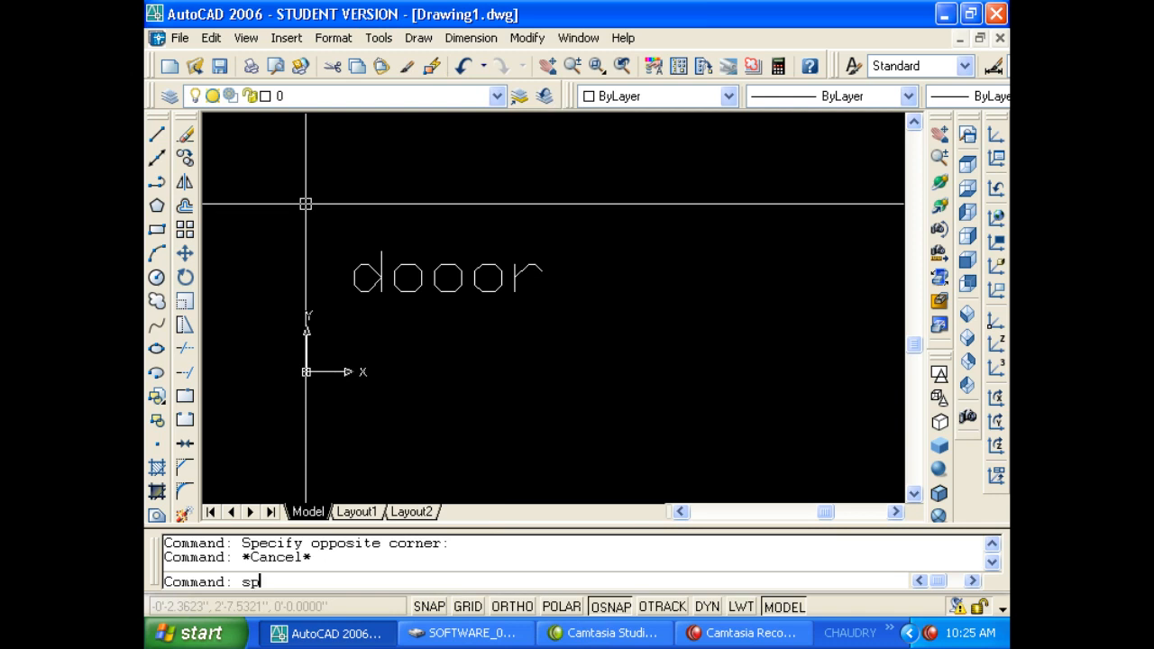
{"action": "type", "text": "p"}
{"action": "key", "text": "Return"}
{"action": "left_click", "coordinate": [416, 291]}
{"action": "key", "text": "Return"}
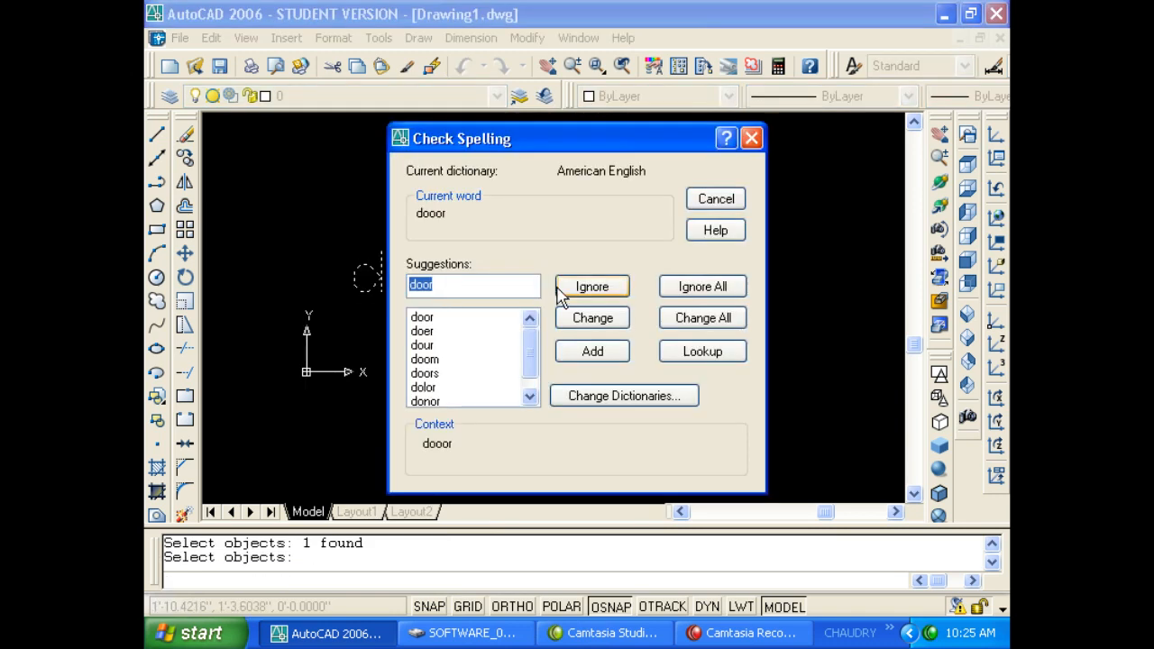
{"action": "left_click", "coordinate": [435, 320]}
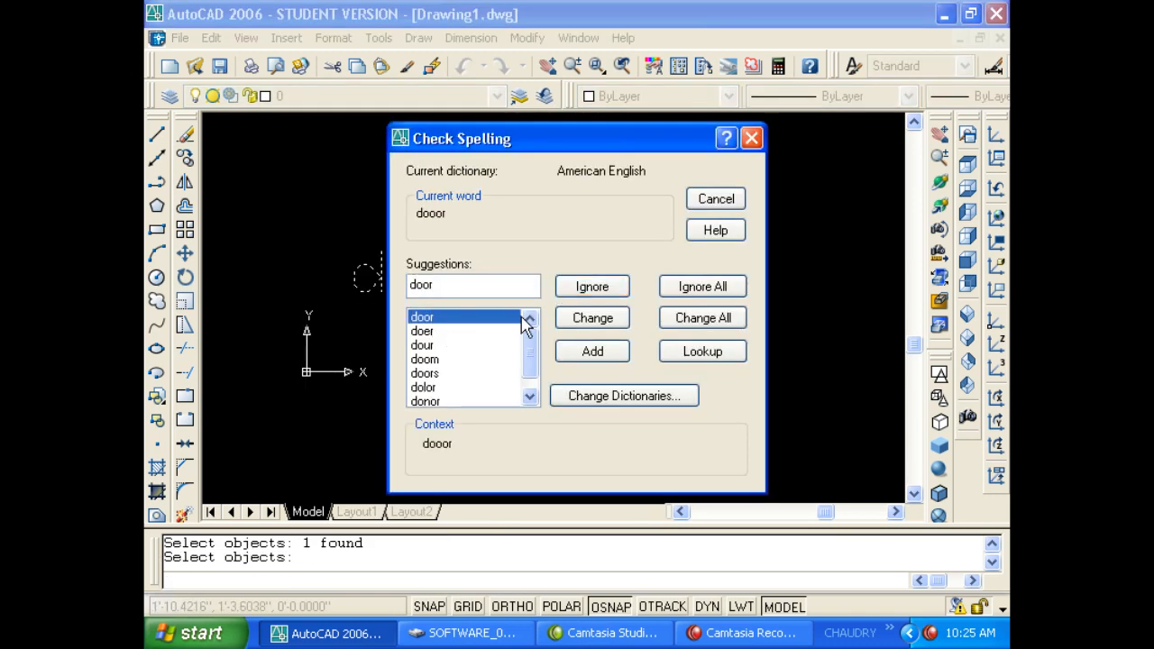
{"action": "left_click", "coordinate": [590, 321]}
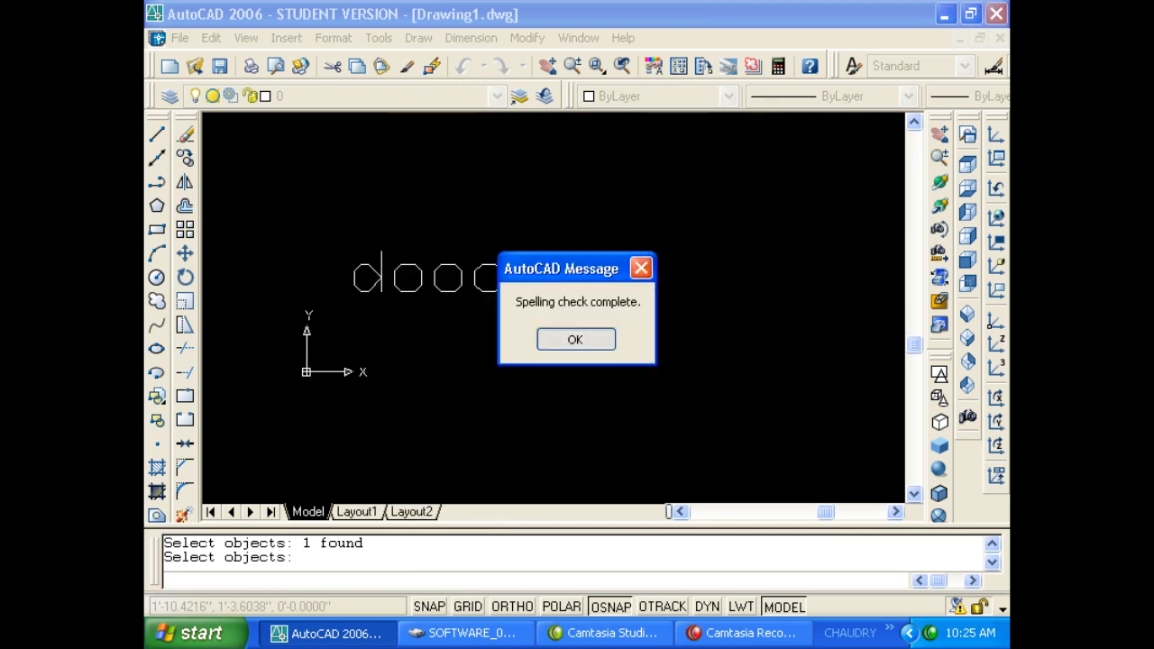
{"action": "left_click", "coordinate": [574, 339]}
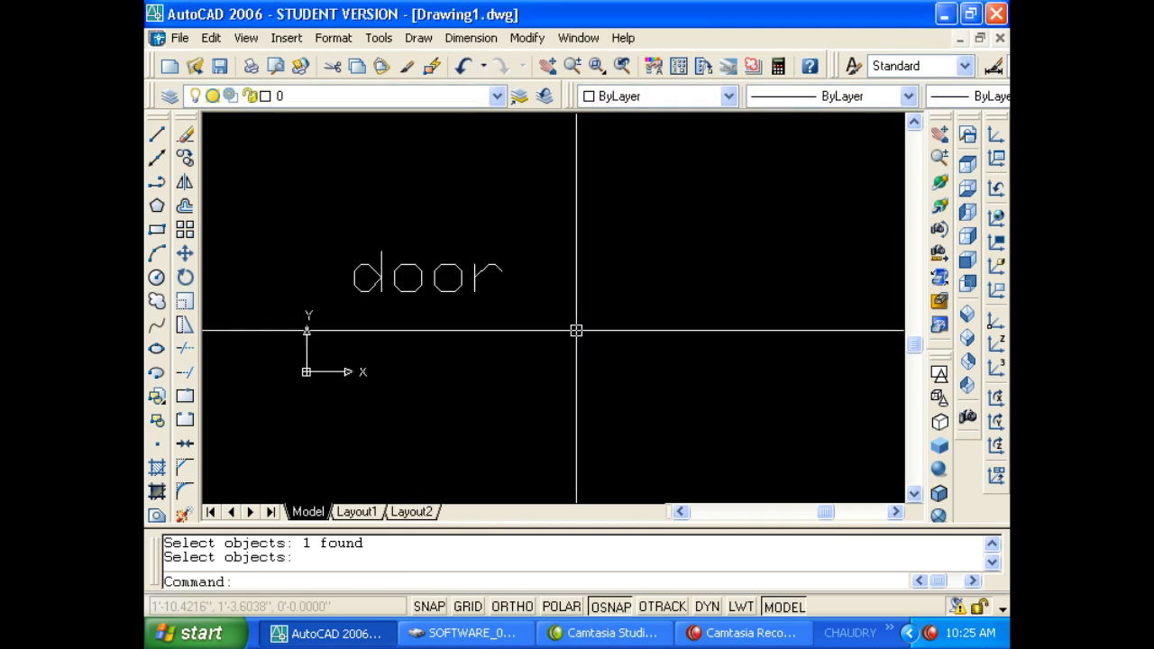
Edit the text, adding an extra 'o' so it reads 'dooor' again.
{"action": "key", "text": "Return"}
{"action": "left_click", "coordinate": [476, 276]}
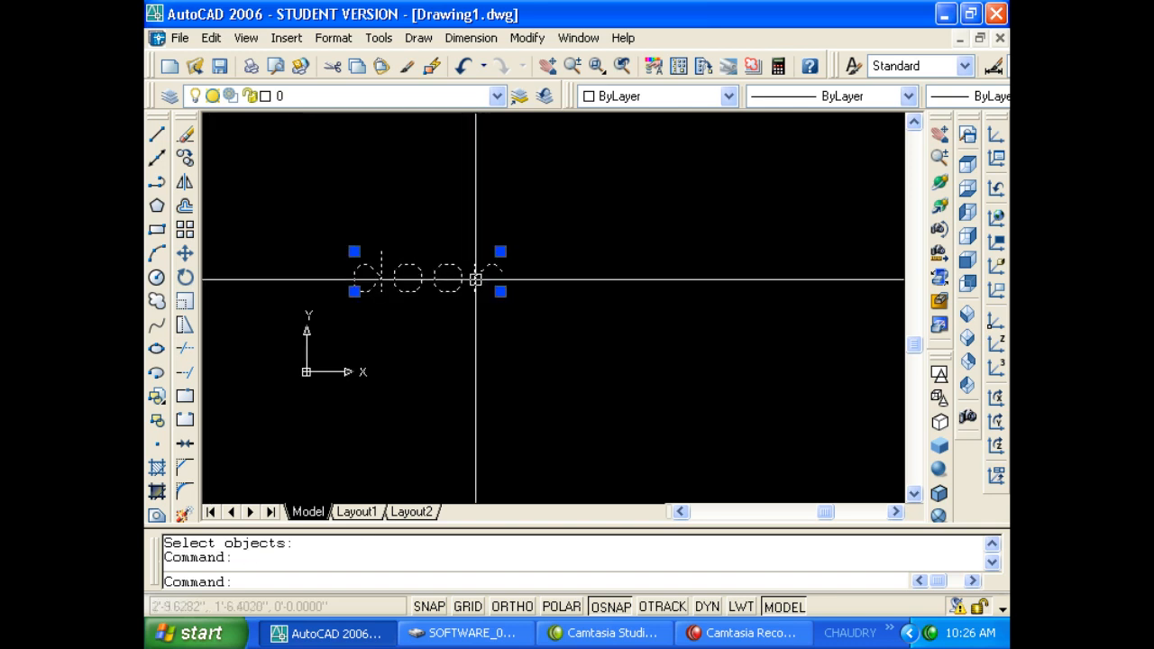
{"action": "double_click", "coordinate": [473, 278]}
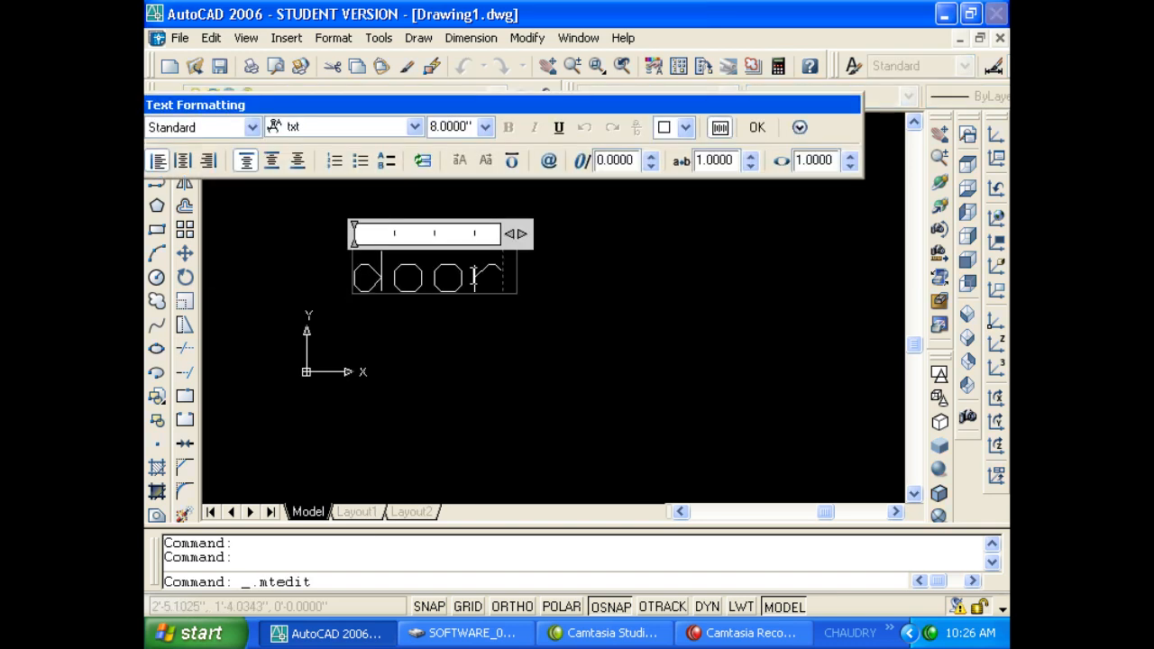
{"action": "type", "text": "o"}
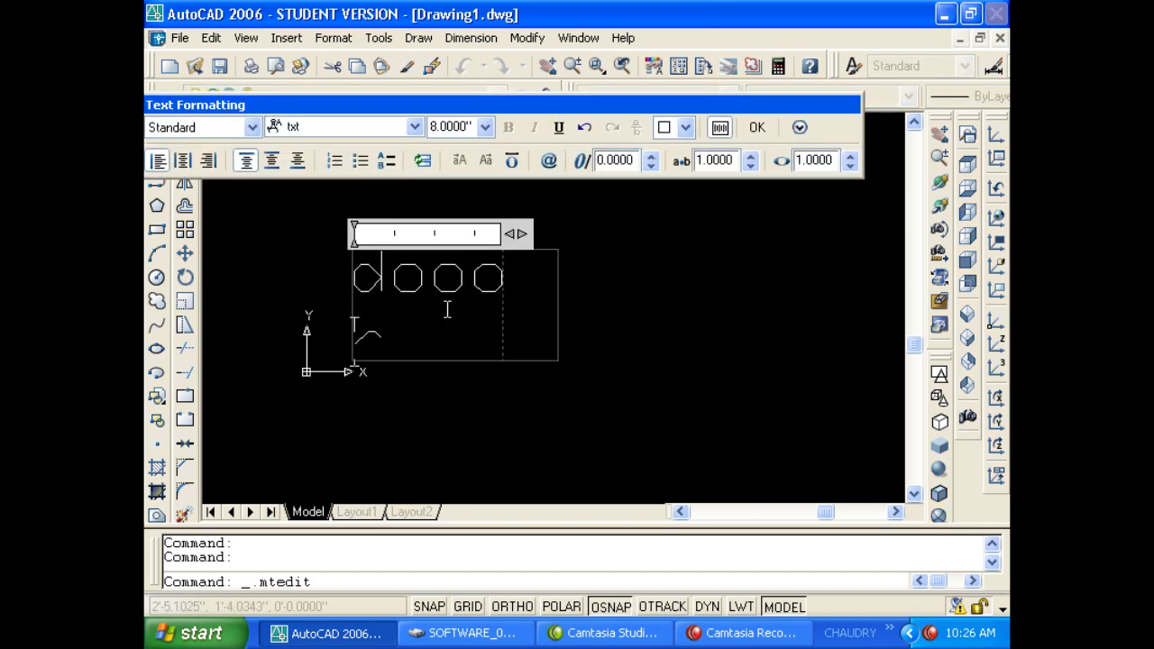
{"action": "key", "text": "BackSpace"}
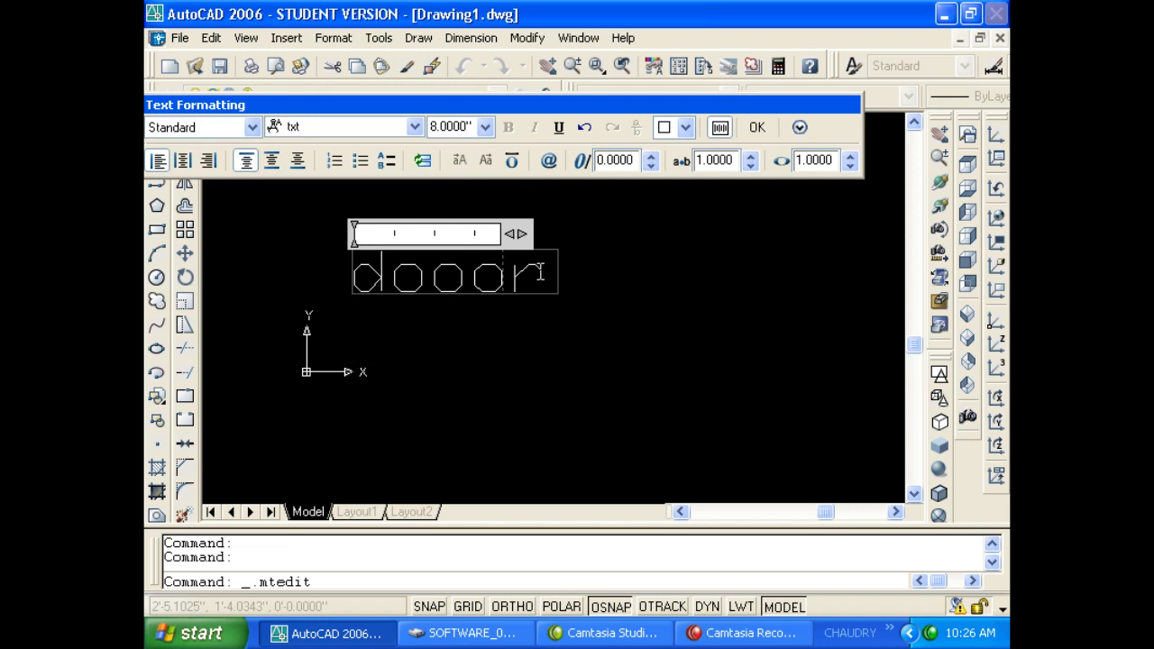
{"action": "left_click", "coordinate": [757, 129]}
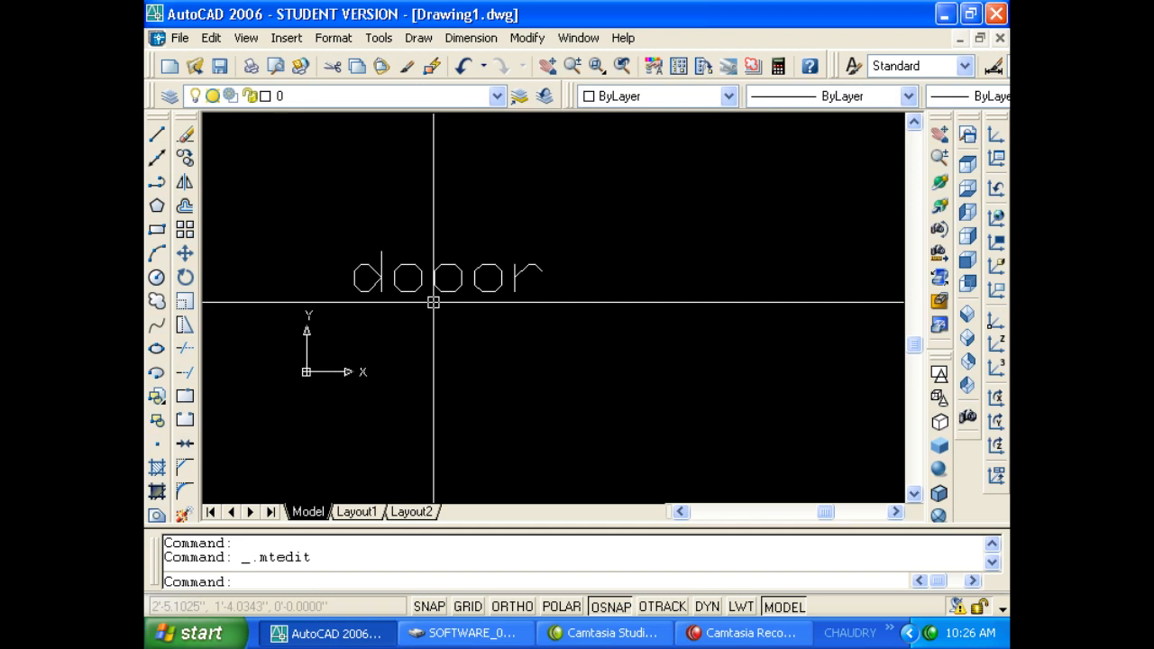
Spell-check the text again, closing the checker without changing 'dooor'.
{"action": "key", "text": "Return"}
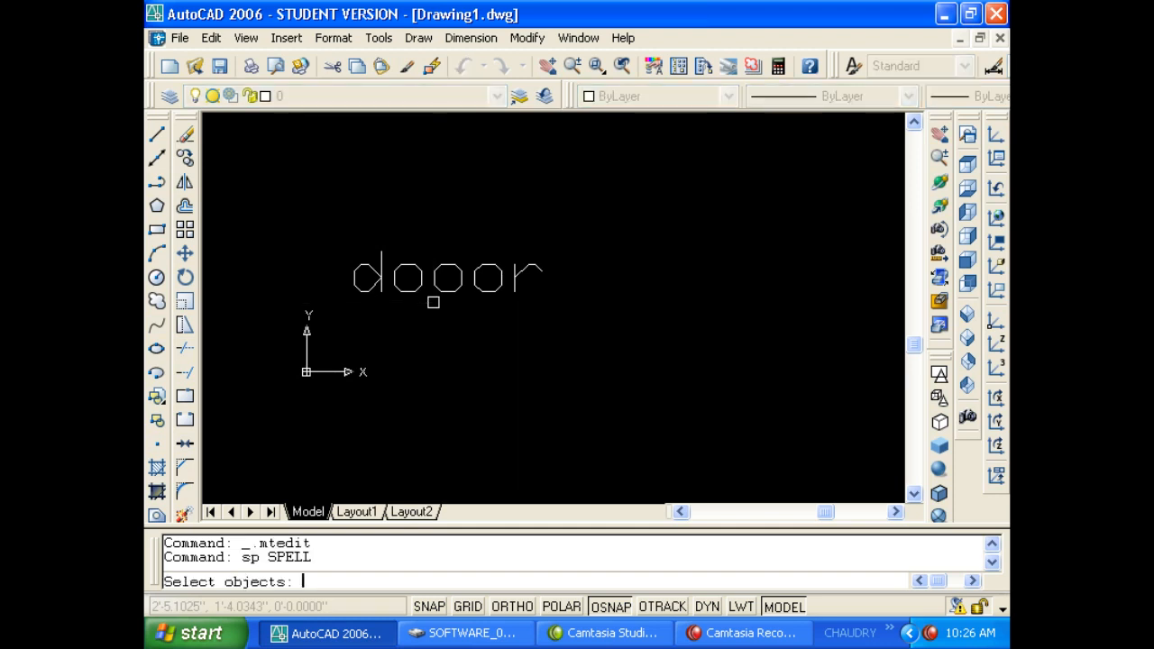
{"action": "left_click", "coordinate": [435, 302]}
{"action": "key", "text": "Return"}
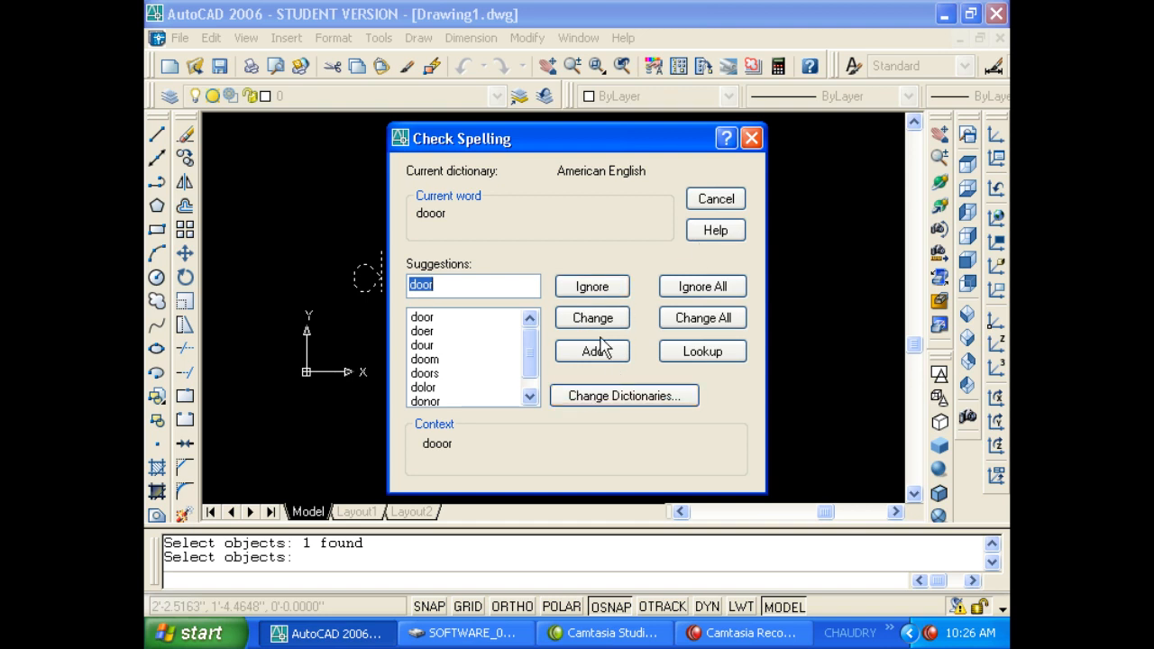
{"action": "left_click", "coordinate": [750, 138]}
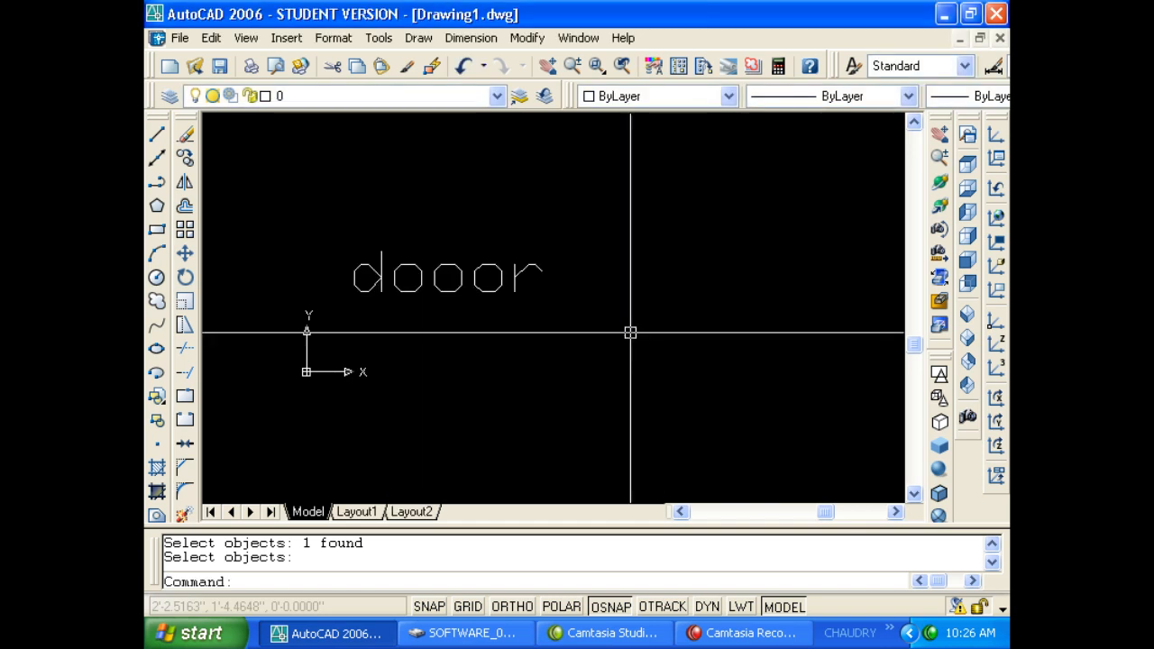
Erase the 'dooor' text from the drawing.
{"action": "left_click", "coordinate": [548, 337]}
{"action": "left_click", "coordinate": [432, 261]}
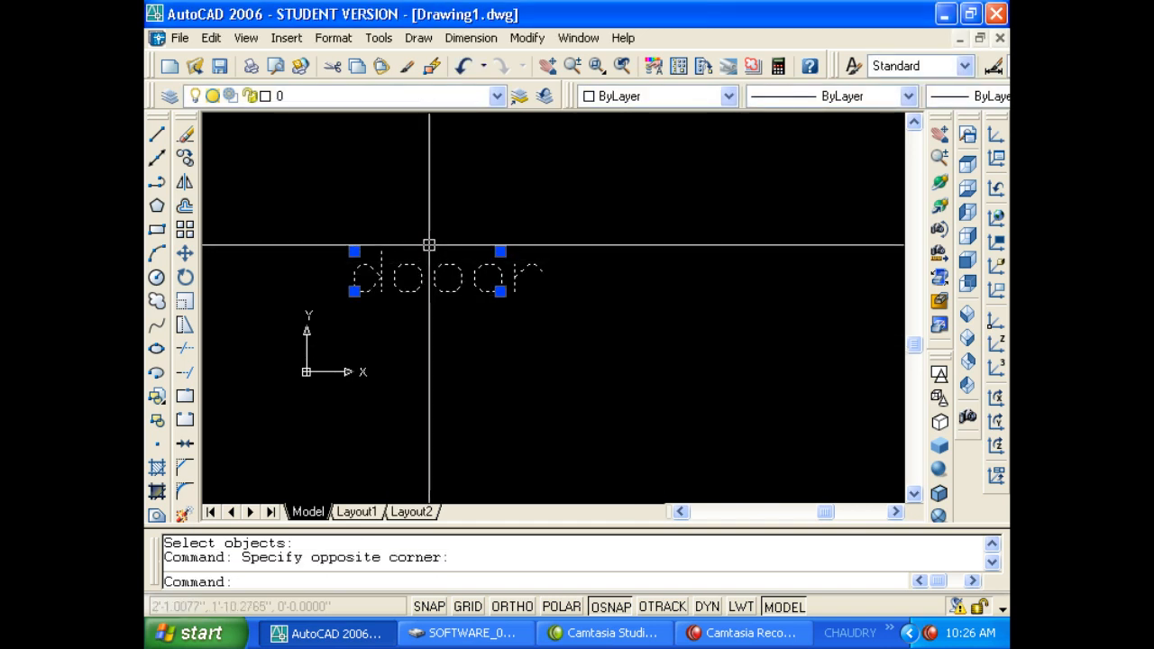
{"action": "key", "text": "Delete"}
{"action": "left_click", "coordinate": [380, 40]}
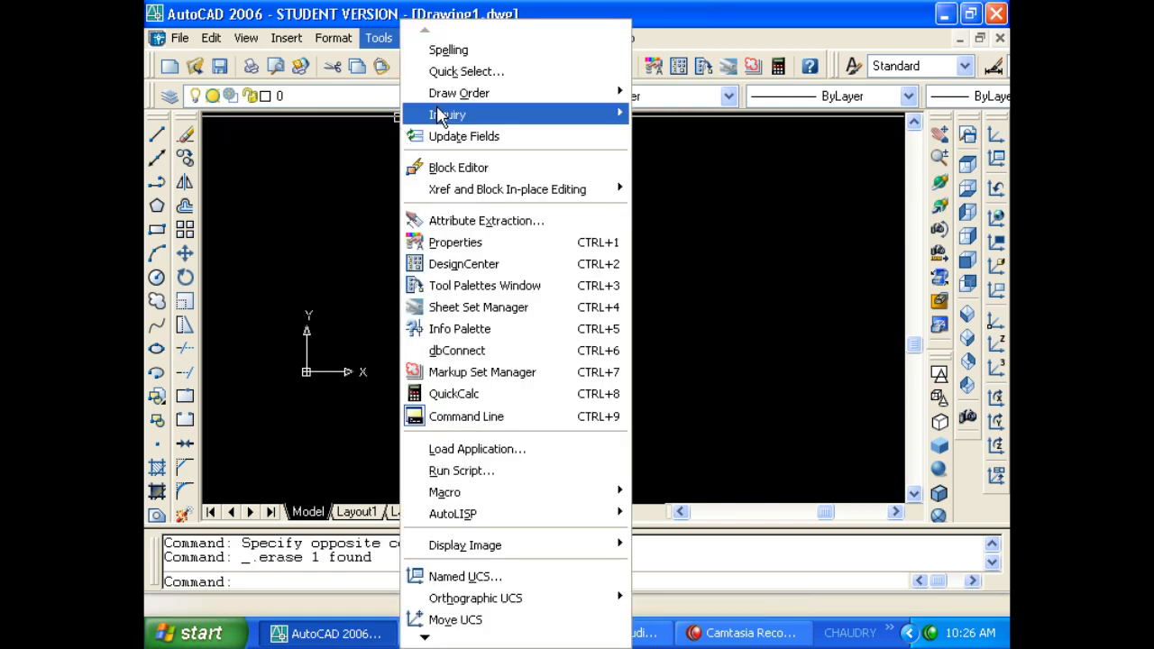
{"action": "left_click", "coordinate": [298, 180]}
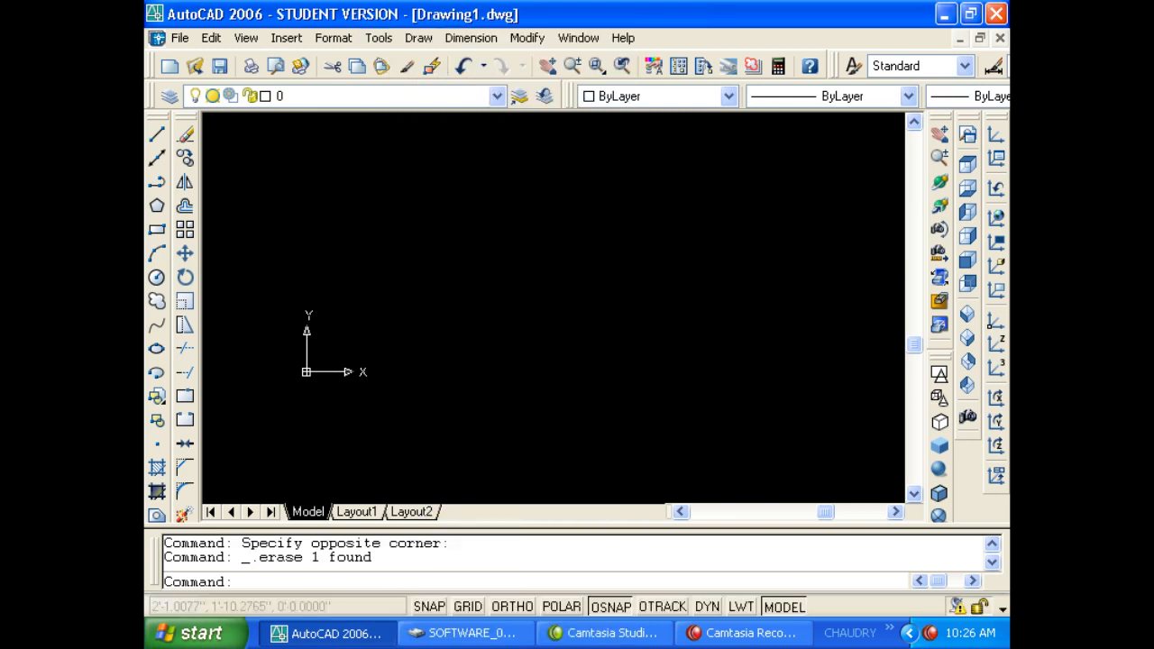
{"action": "left_click", "coordinate": [255, 232]}
{"action": "left_click", "coordinate": [241, 182]}
{"action": "left_click", "coordinate": [255, 198]}
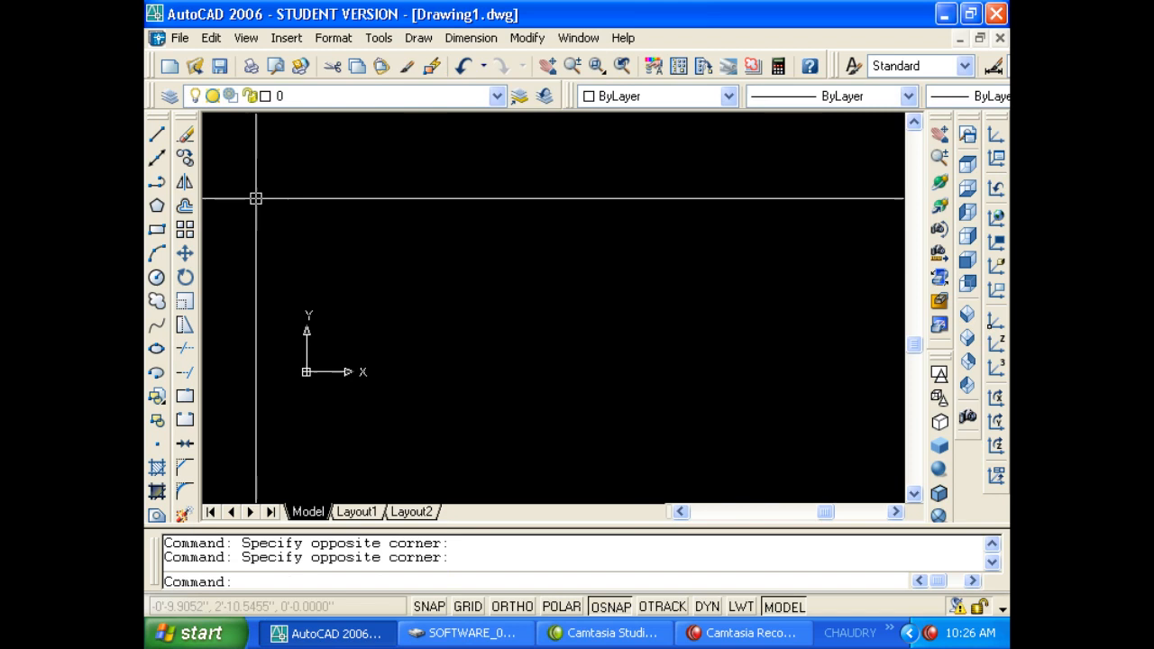
Open PLANS.dwg from a student's subfolder under STUDENTS.
{"action": "left_click", "coordinate": [195, 66]}
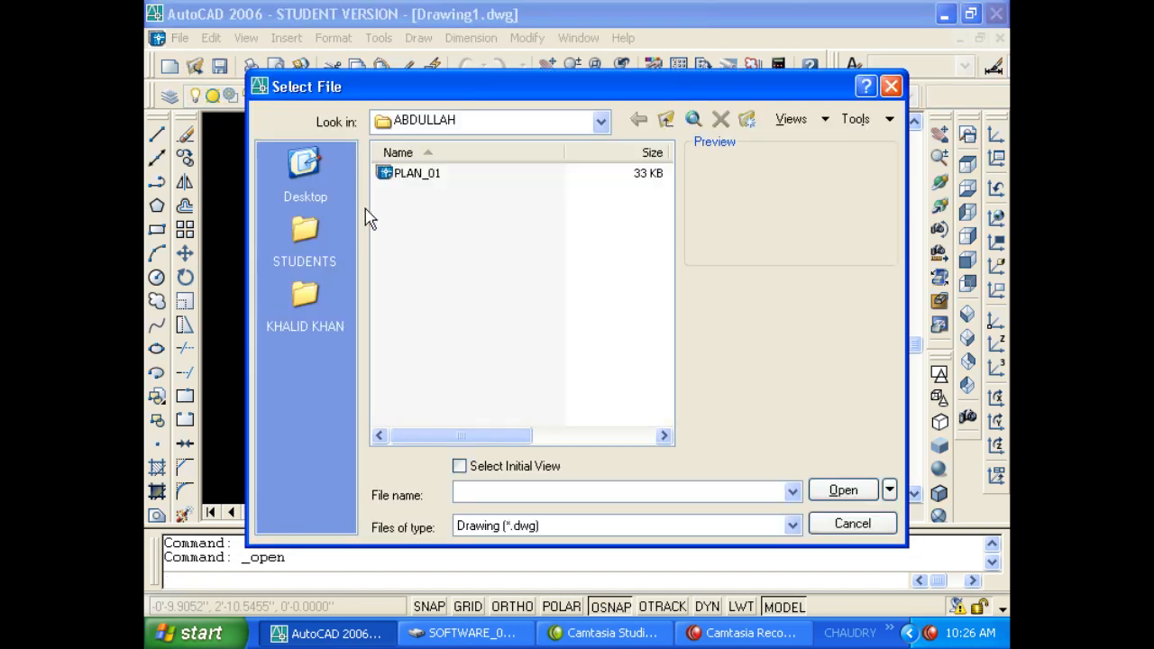
{"action": "left_click", "coordinate": [416, 175]}
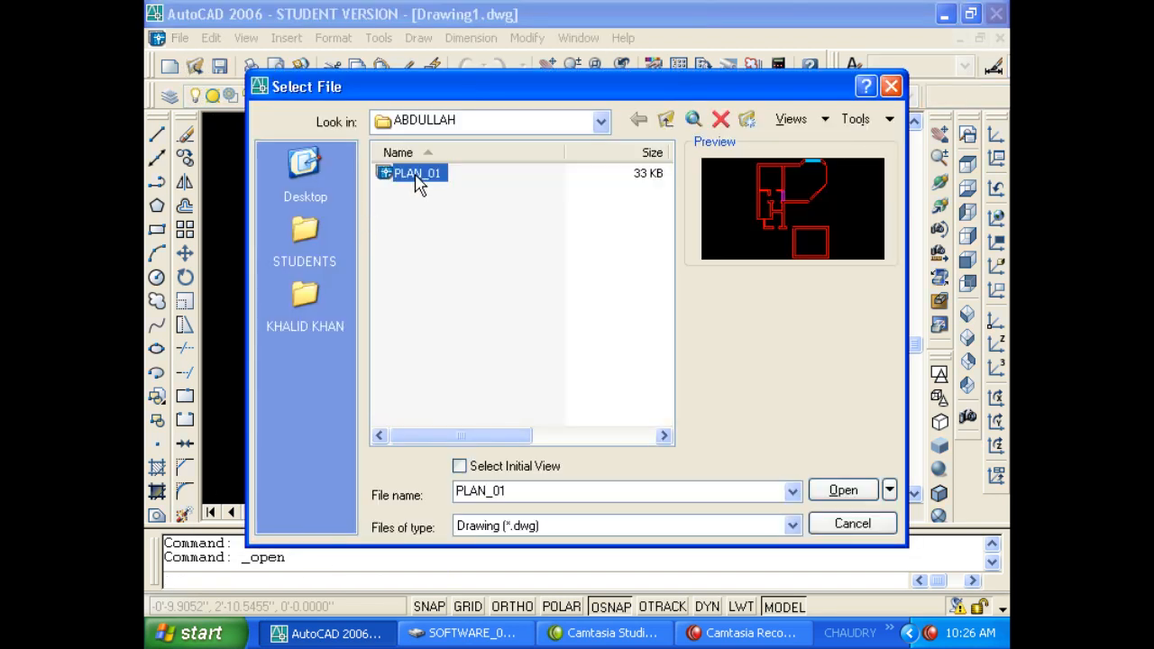
{"action": "left_click", "coordinate": [665, 120]}
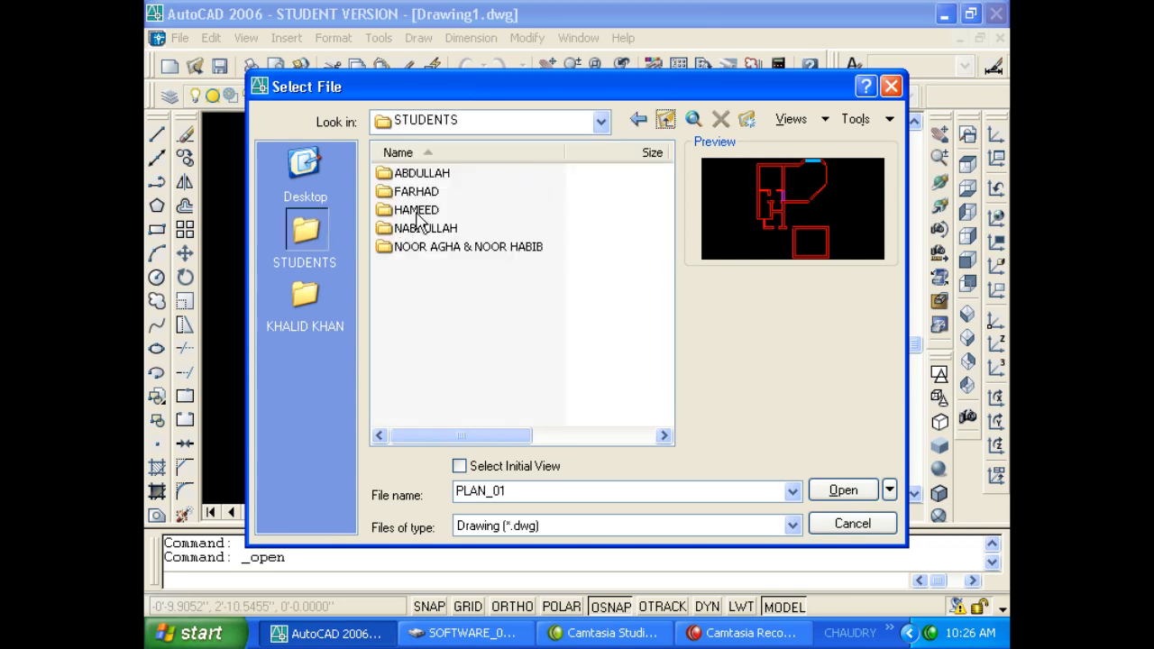
{"action": "double_click", "coordinate": [417, 211]}
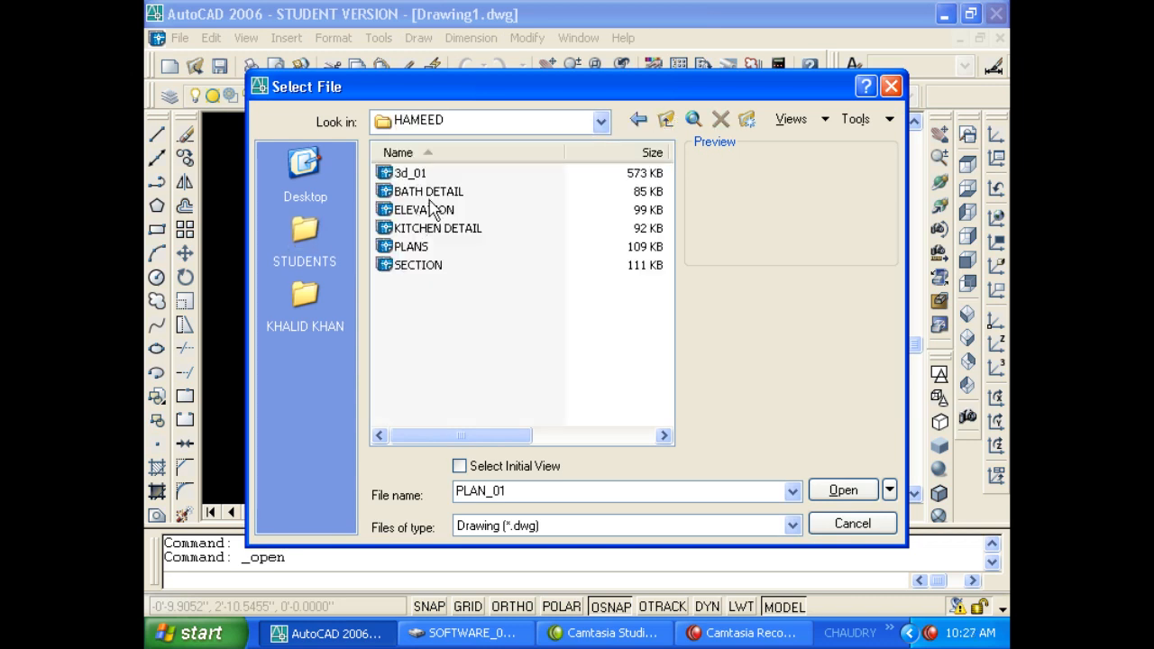
{"action": "double_click", "coordinate": [410, 246]}
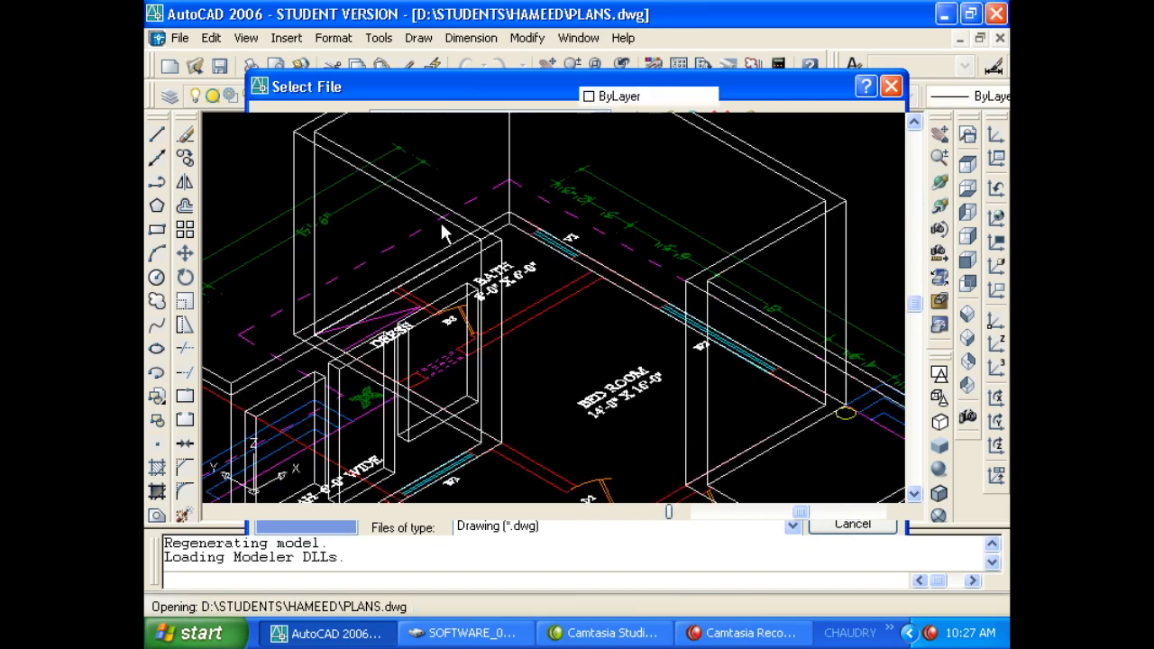
Erase the 3D wall solids from PLANS.dwg and switch to Top view.
{"action": "scroll", "coordinate": [442, 219], "scroll_direction": "down", "scroll_amount": 5}
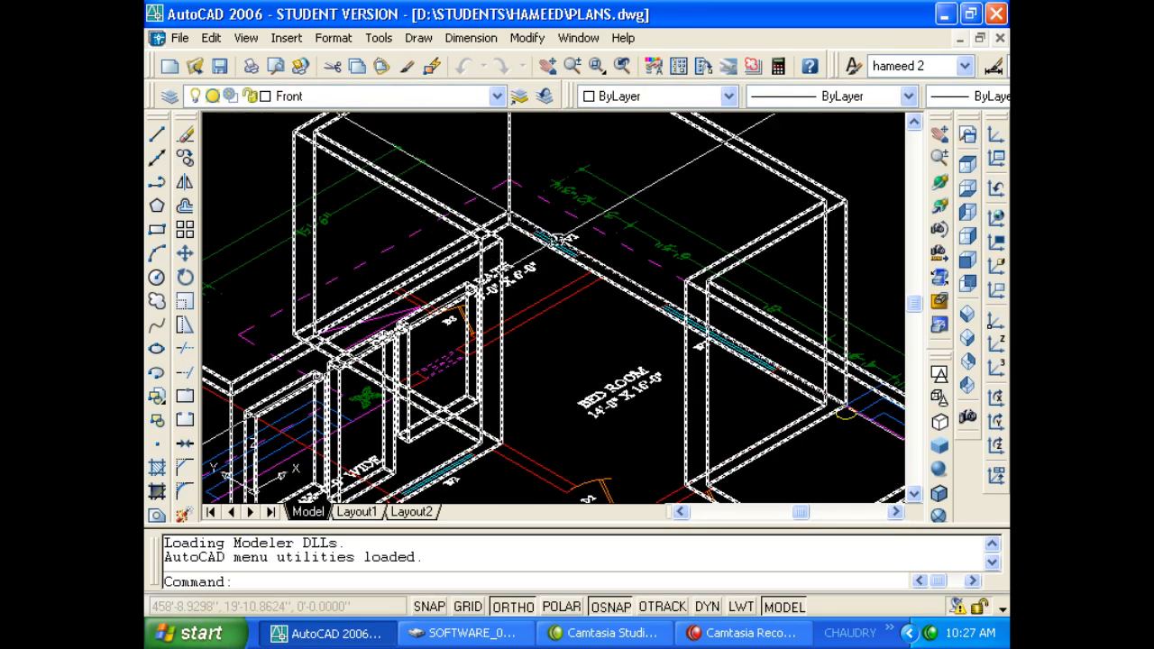
{"action": "left_click", "coordinate": [571, 225]}
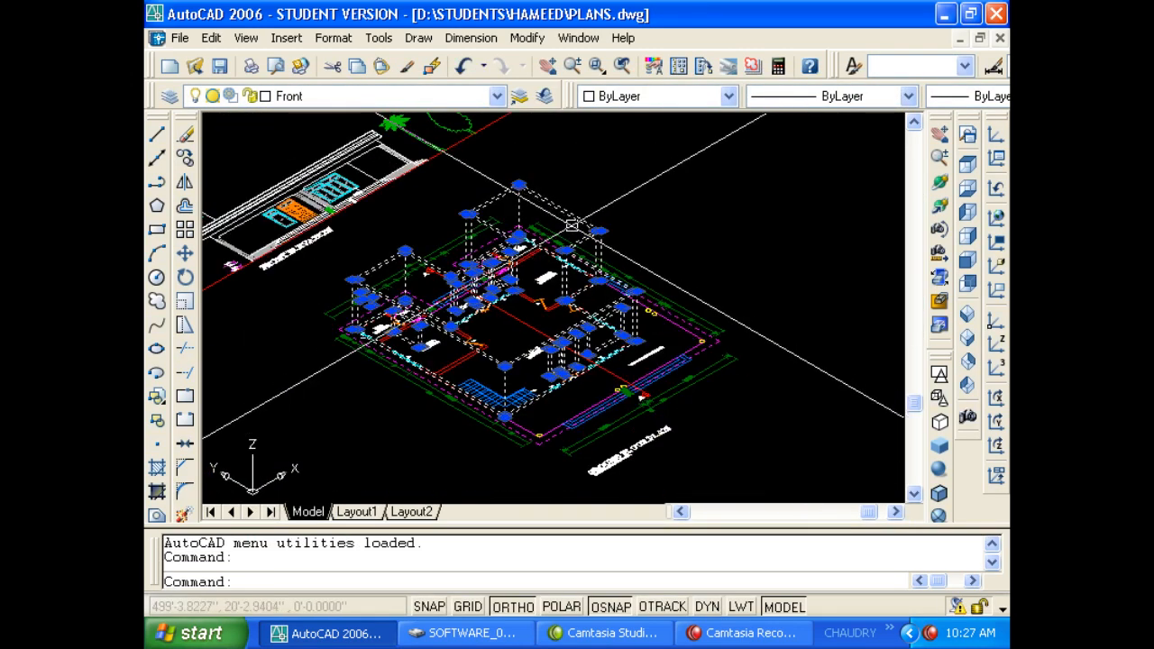
{"action": "key", "text": "Delete"}
{"action": "middle_click_drag", "start_coordinate": [644, 402], "coordinate": [672, 353]}
{"action": "left_click", "coordinate": [967, 164]}
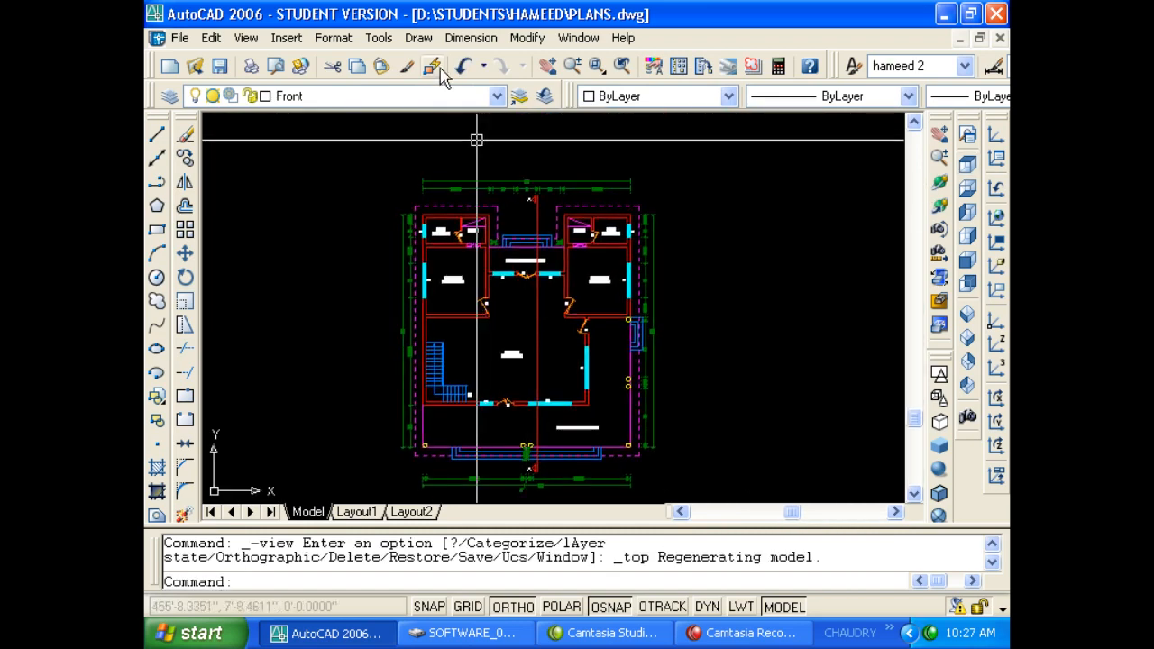
{"action": "left_click", "coordinate": [418, 38]}
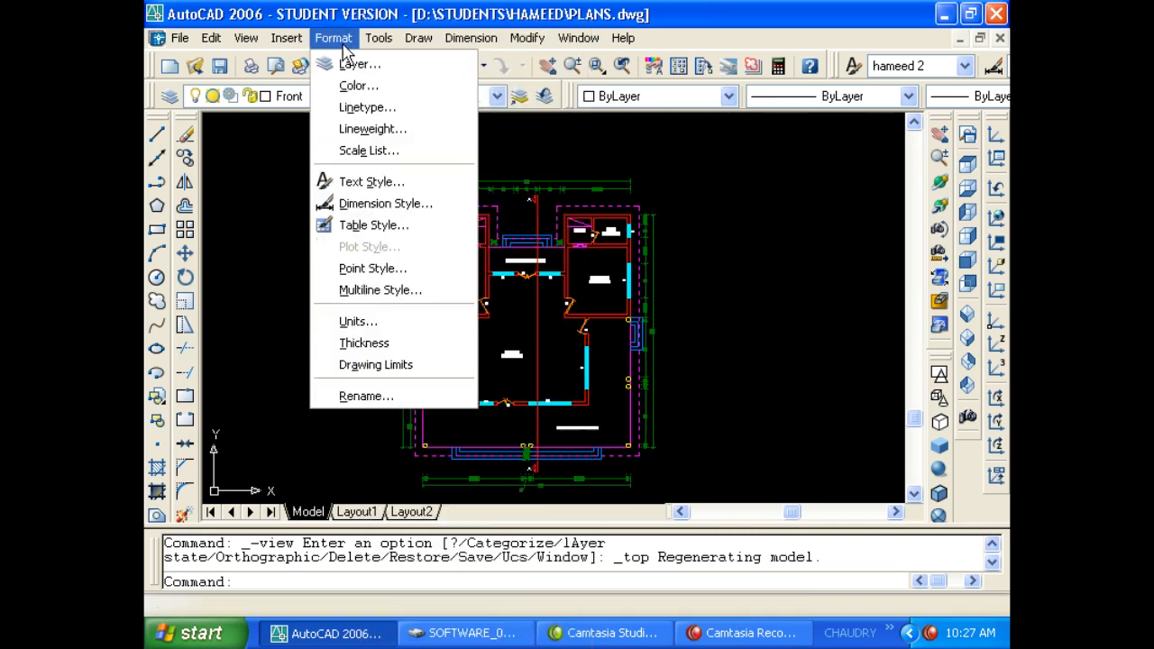
Quick Select all objects where Layer equals dim across the entire drawing.
{"action": "mouse_move", "coordinate": [379, 38]}
{"action": "left_click", "coordinate": [425, 73]}
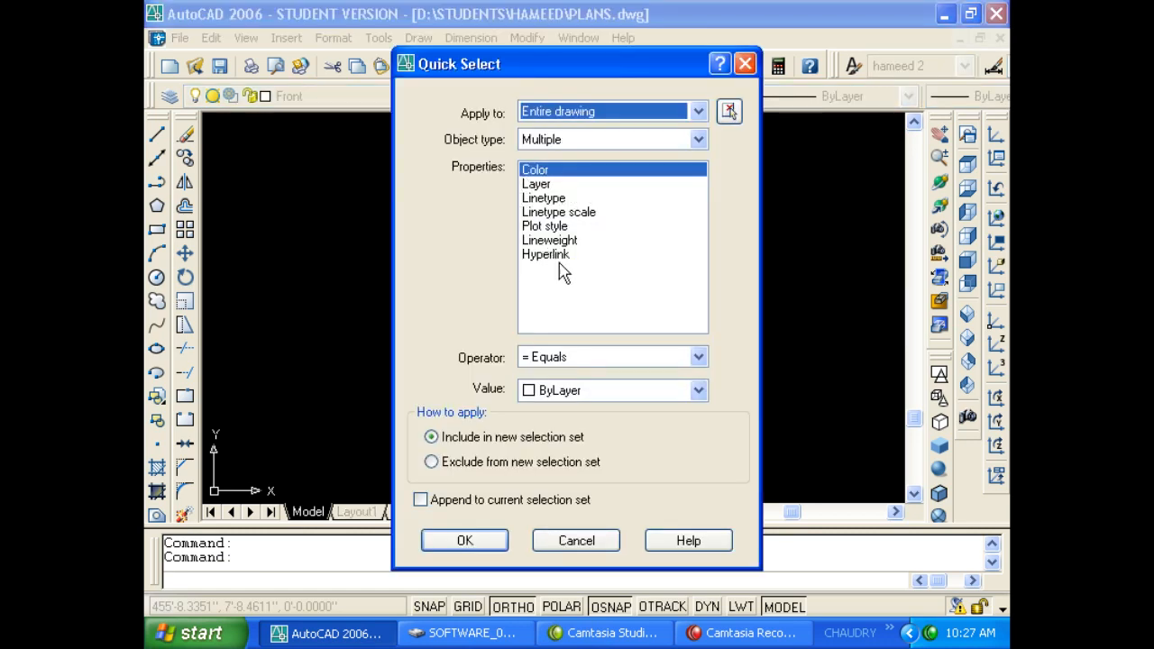
{"action": "left_click", "coordinate": [570, 365]}
{"action": "left_click", "coordinate": [569, 391]}
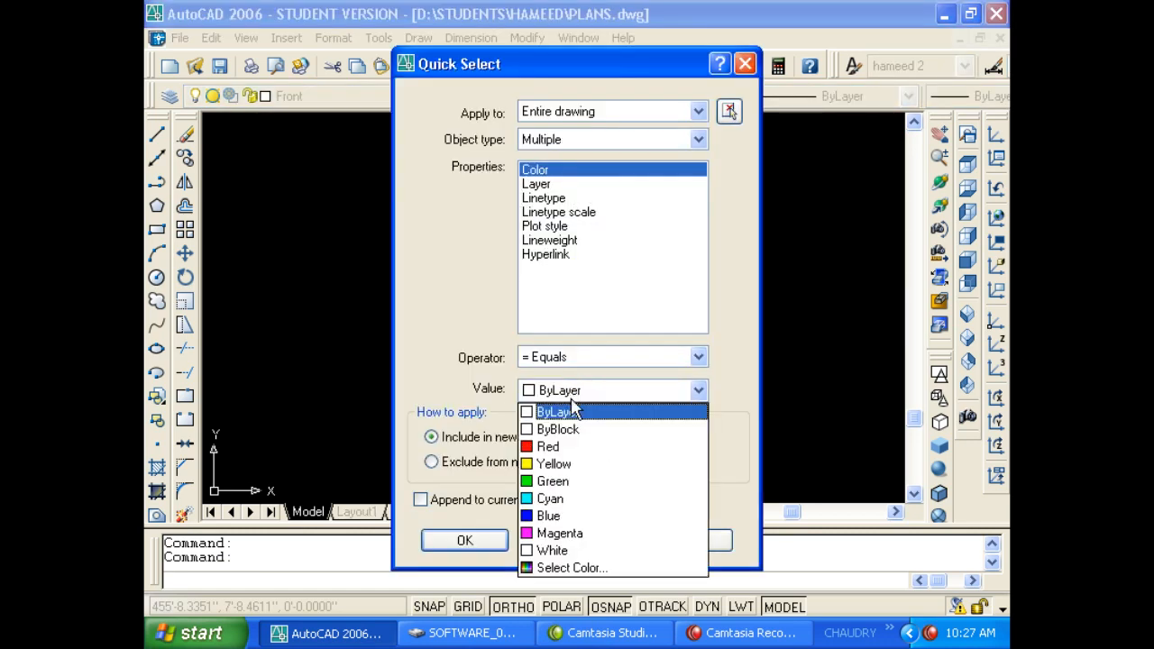
{"action": "left_click", "coordinate": [573, 397]}
{"action": "left_click", "coordinate": [579, 360]}
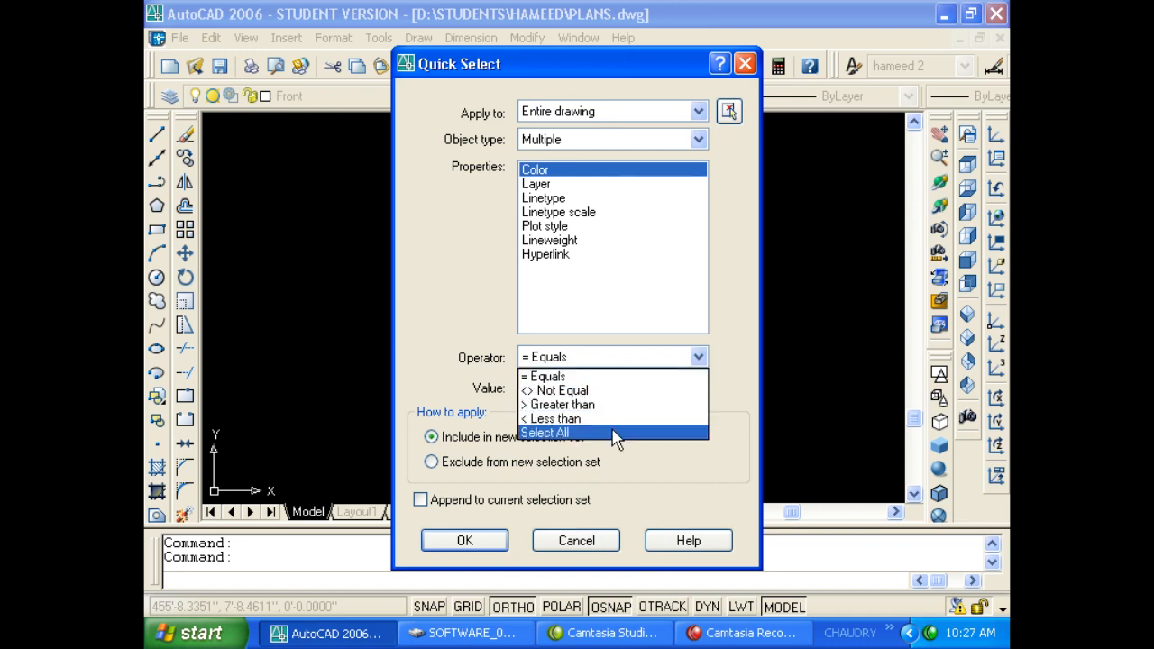
{"action": "left_click", "coordinate": [721, 350]}
{"action": "left_click", "coordinate": [535, 184]}
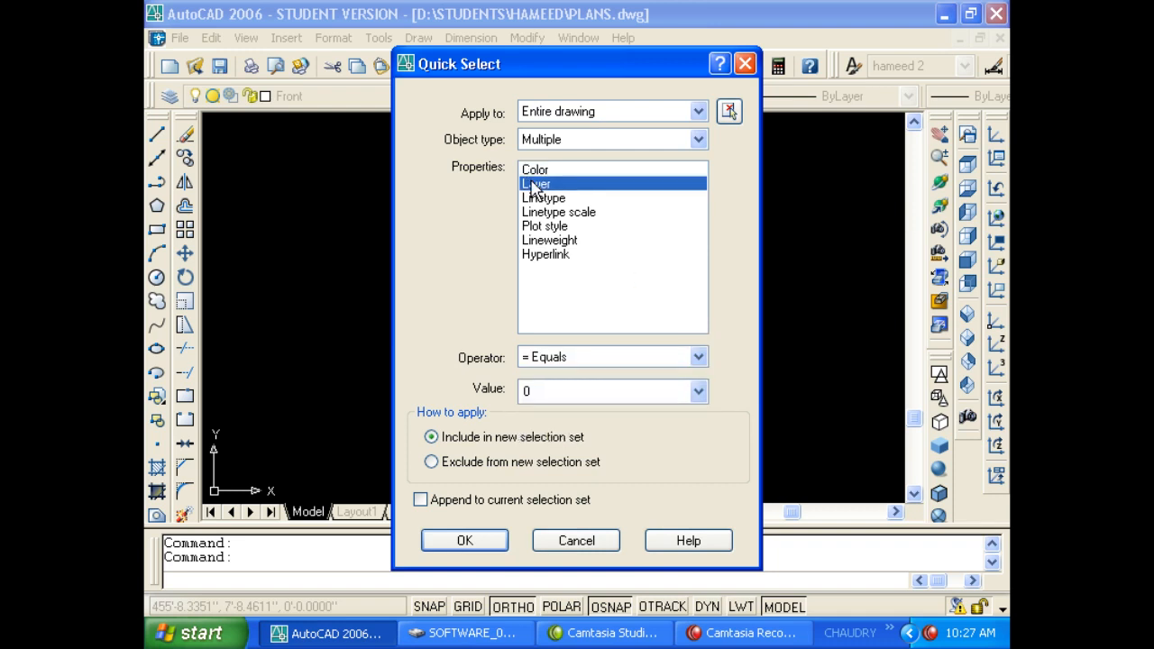
{"action": "left_click", "coordinate": [591, 392]}
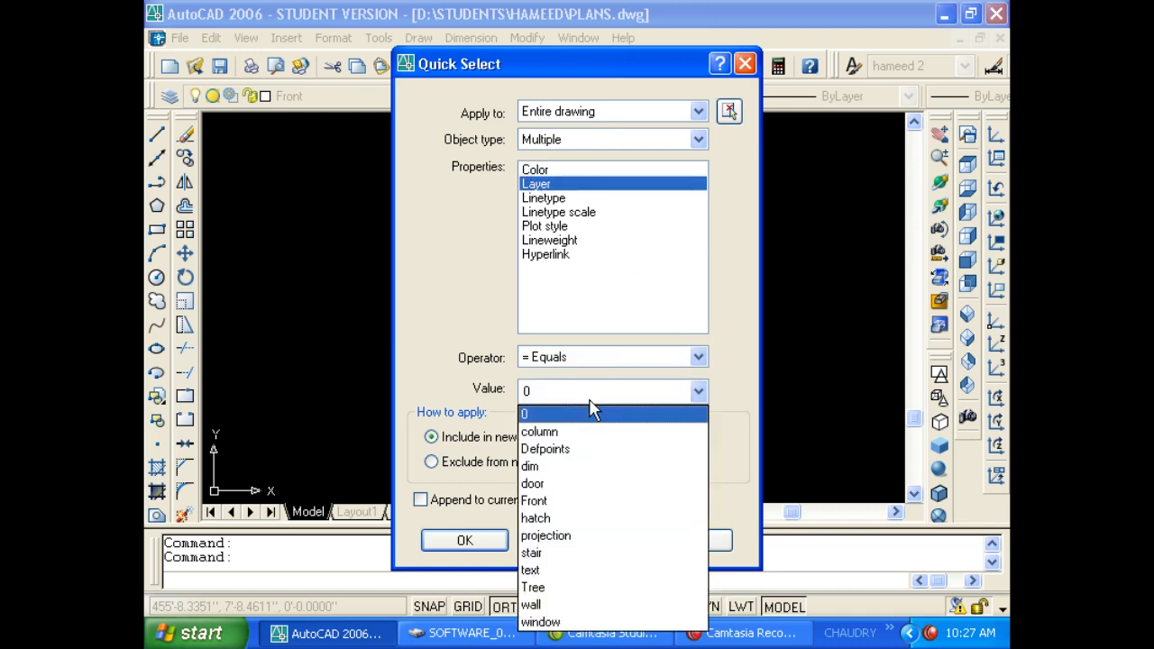
{"action": "left_click", "coordinate": [594, 468]}
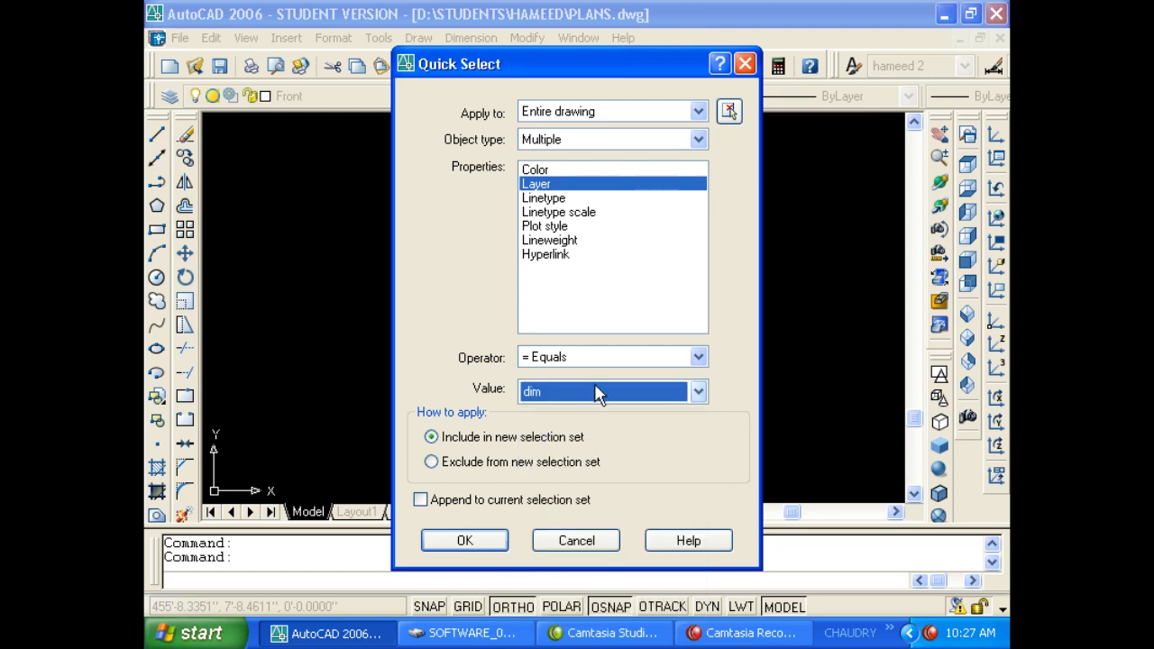
{"action": "left_click", "coordinate": [490, 543]}
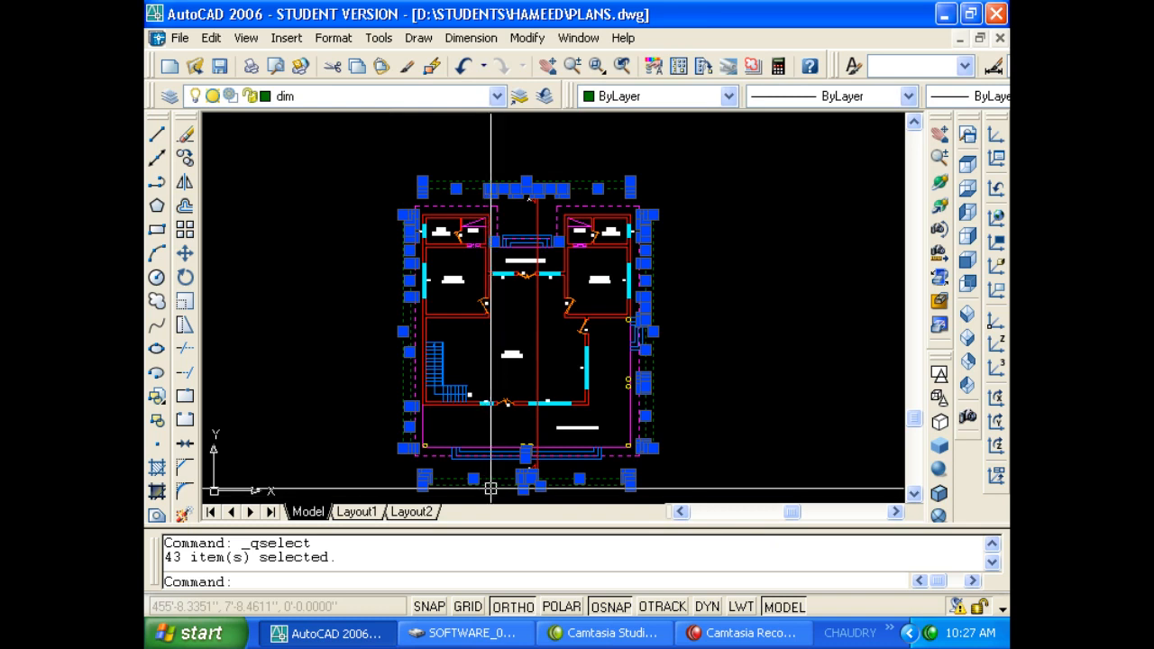
Pan to the GROUND FLOOR PLAN label and clear the 43-object selection.
{"action": "middle_click_drag", "start_coordinate": [495, 463], "coordinate": [481, 429]}
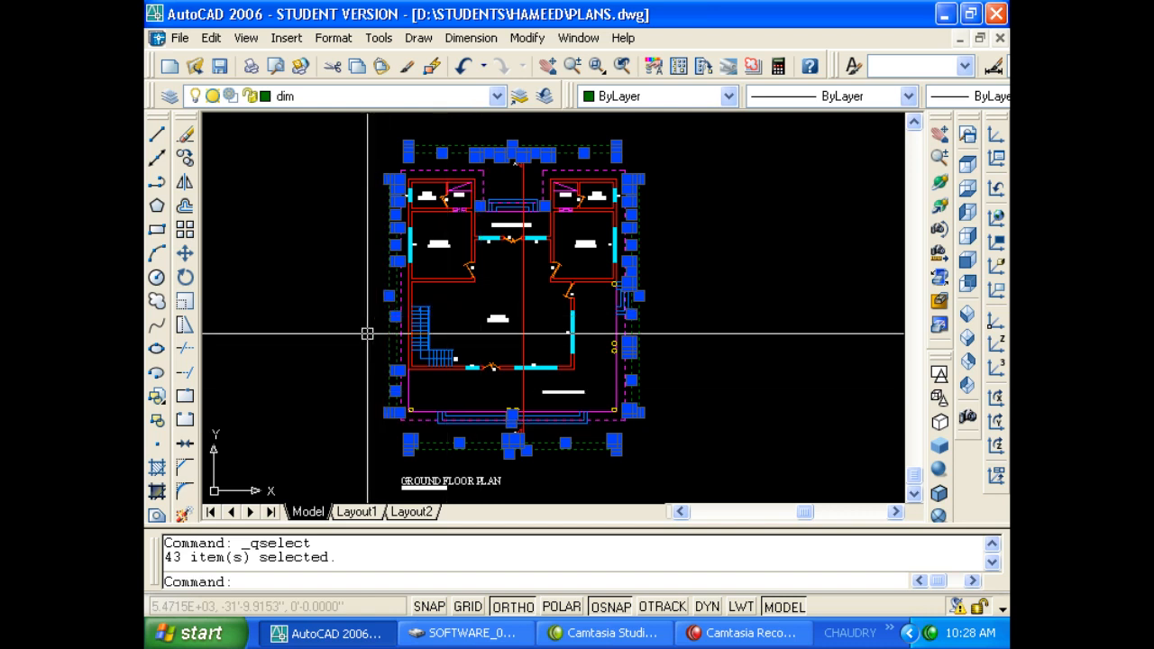
{"action": "key", "text": "Escape"}
{"action": "key", "text": "Escape"}
Close PLANS.dwg, discarding its changes, to return to the blank Drawing1.dwg.
{"action": "left_click", "coordinate": [418, 38]}
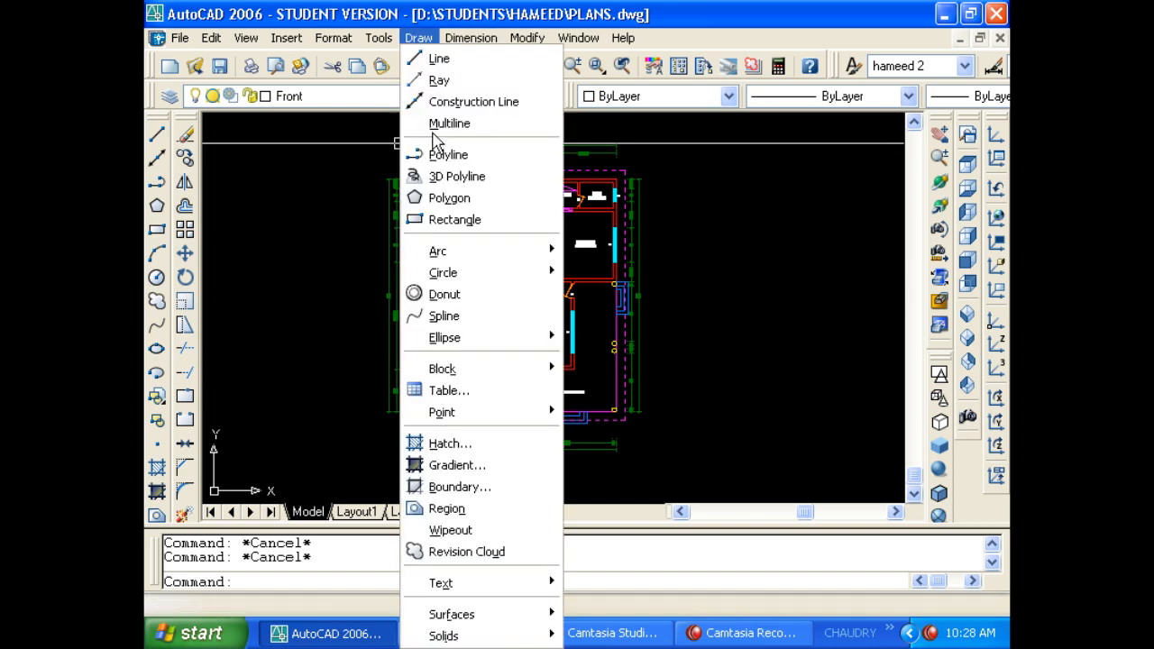
{"action": "mouse_move", "coordinate": [374, 46]}
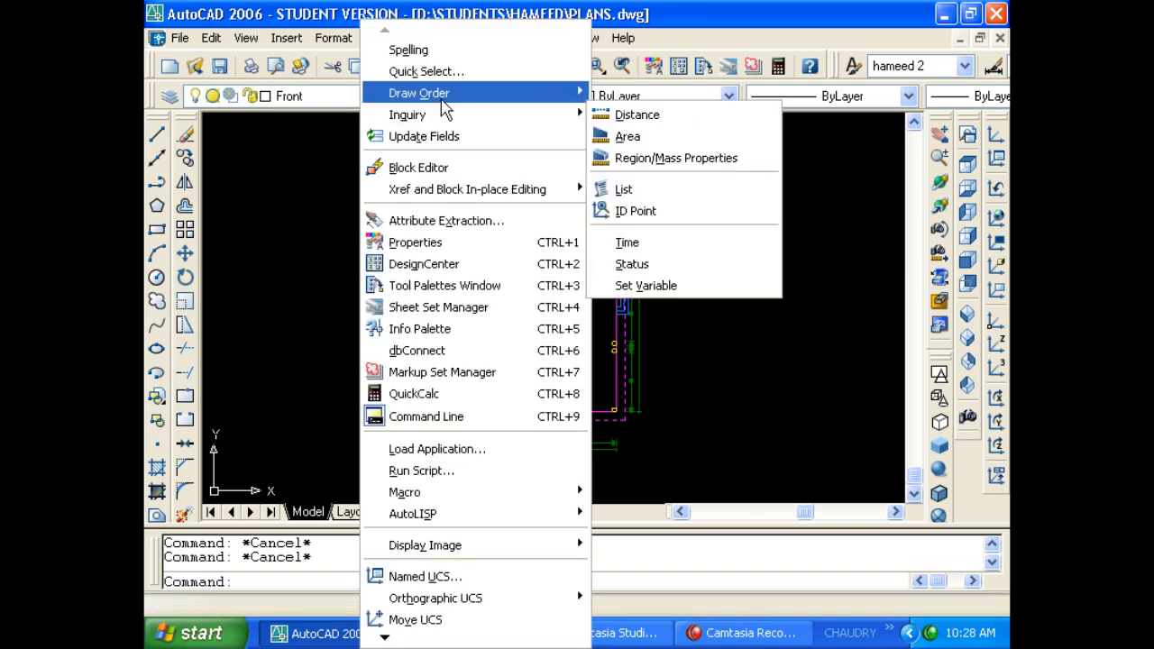
{"action": "mouse_move", "coordinate": [443, 101]}
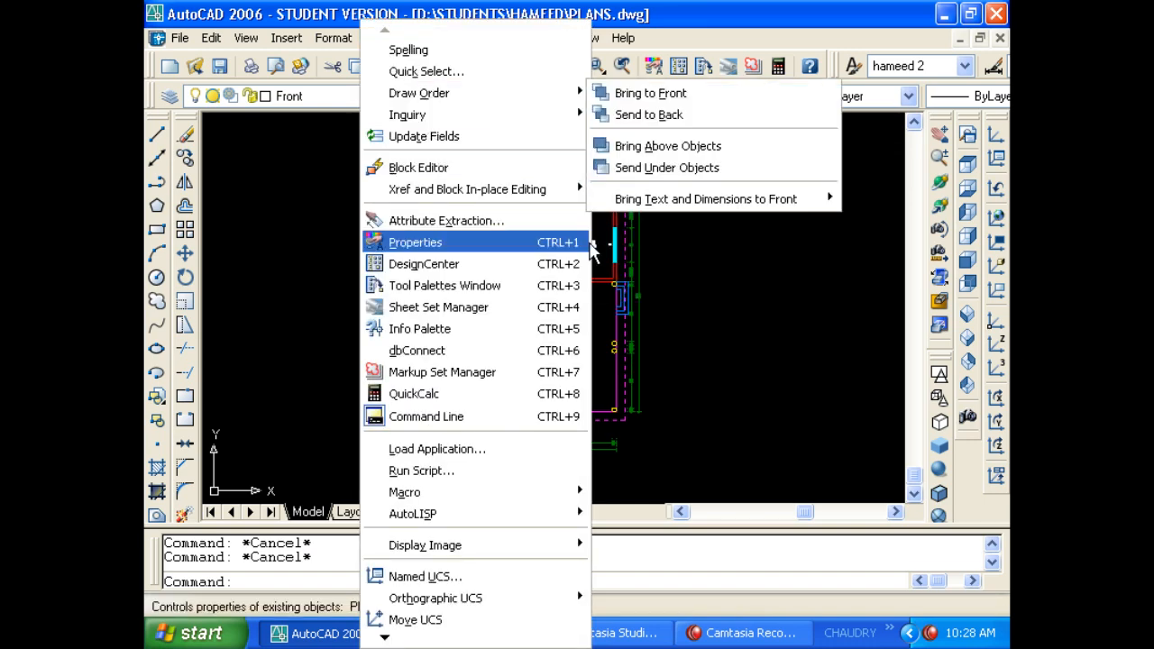
{"action": "left_click", "coordinate": [696, 280]}
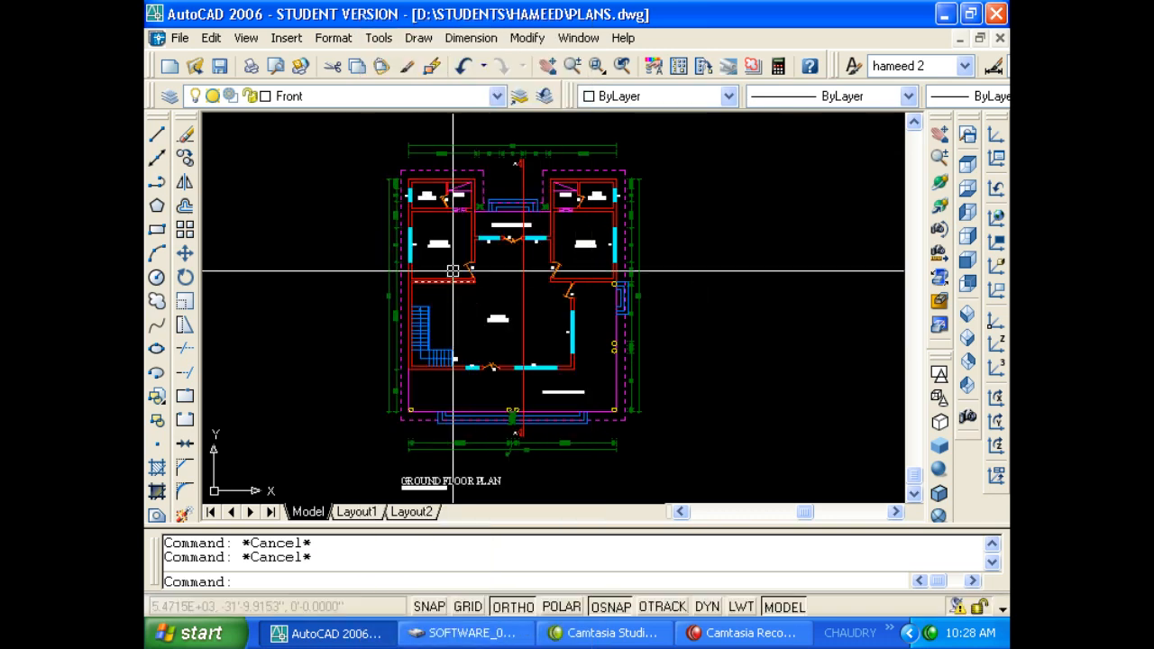
{"action": "scroll", "coordinate": [453, 261], "scroll_direction": "up", "scroll_amount": 5}
{"action": "scroll", "coordinate": [487, 271], "scroll_direction": "down", "scroll_amount": 4}
{"action": "scroll", "coordinate": [487, 270], "scroll_direction": "up", "scroll_amount": 1}
{"action": "scroll", "coordinate": [557, 314], "scroll_direction": "down", "scroll_amount": 4}
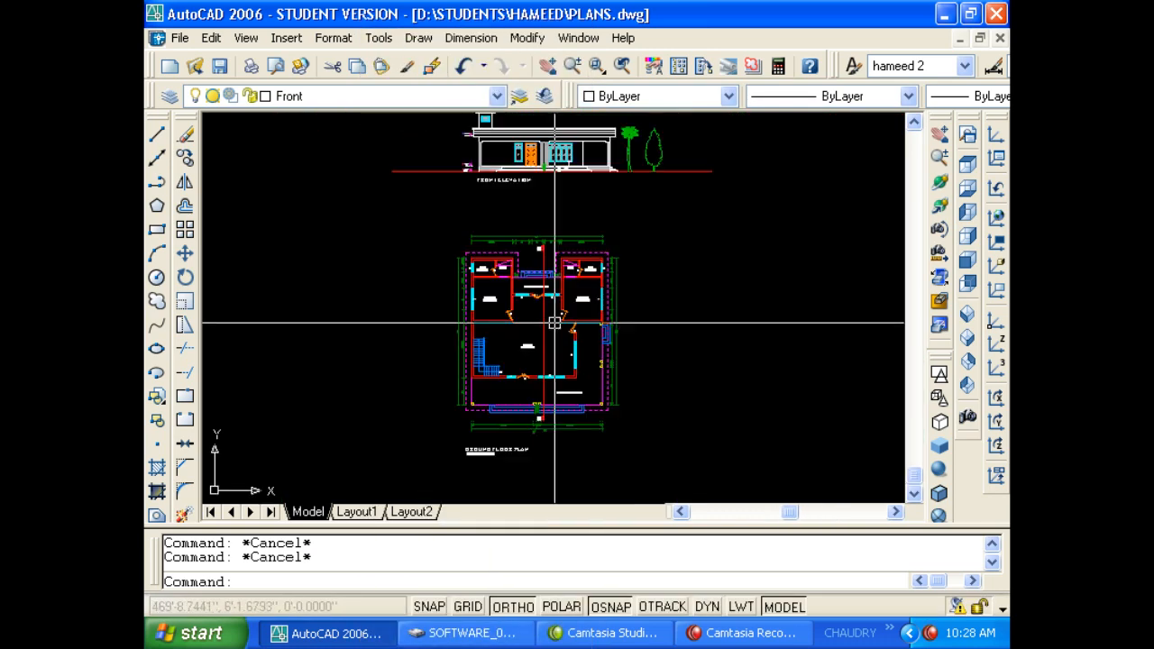
{"action": "left_click", "coordinate": [997, 39]}
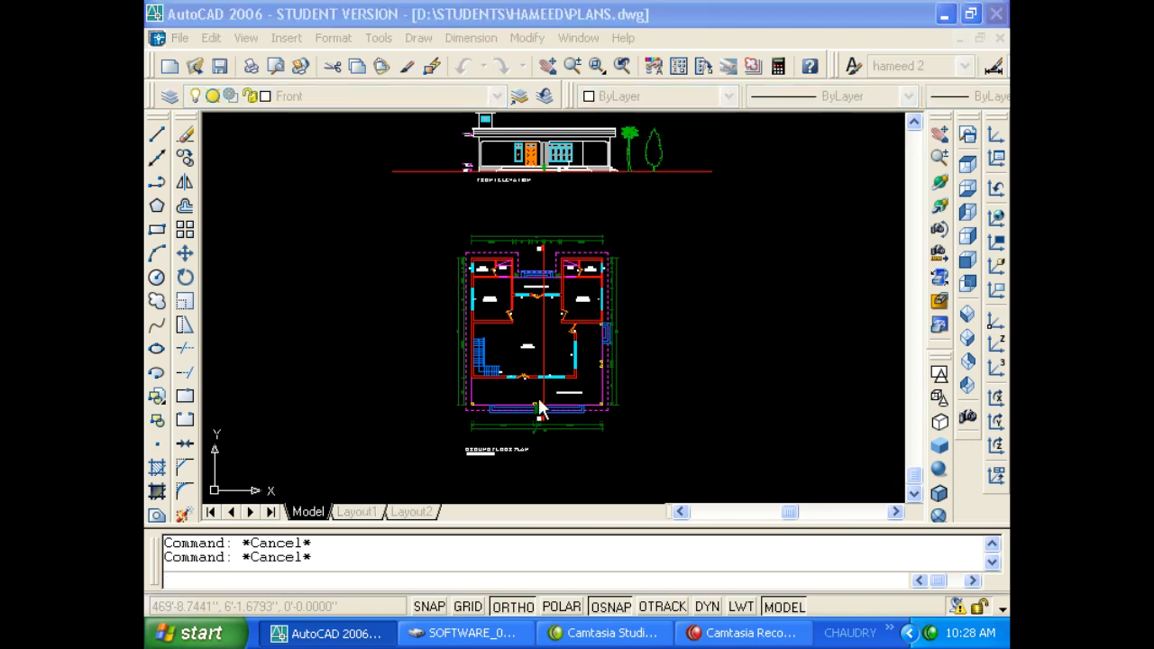
{"action": "left_click", "coordinate": [577, 346]}
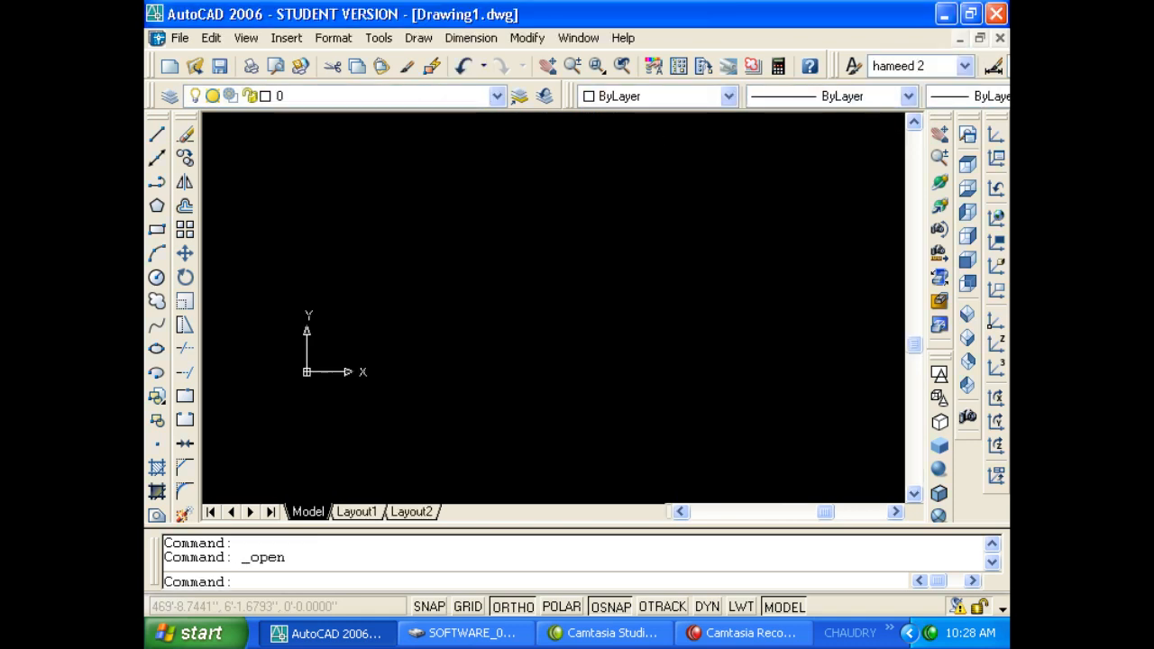
Open the layer manager with LA and create layers wall, dim, windiw, door, hatch, projection, text.
{"action": "type", "text": "la"}
{"action": "key", "text": "Return"}
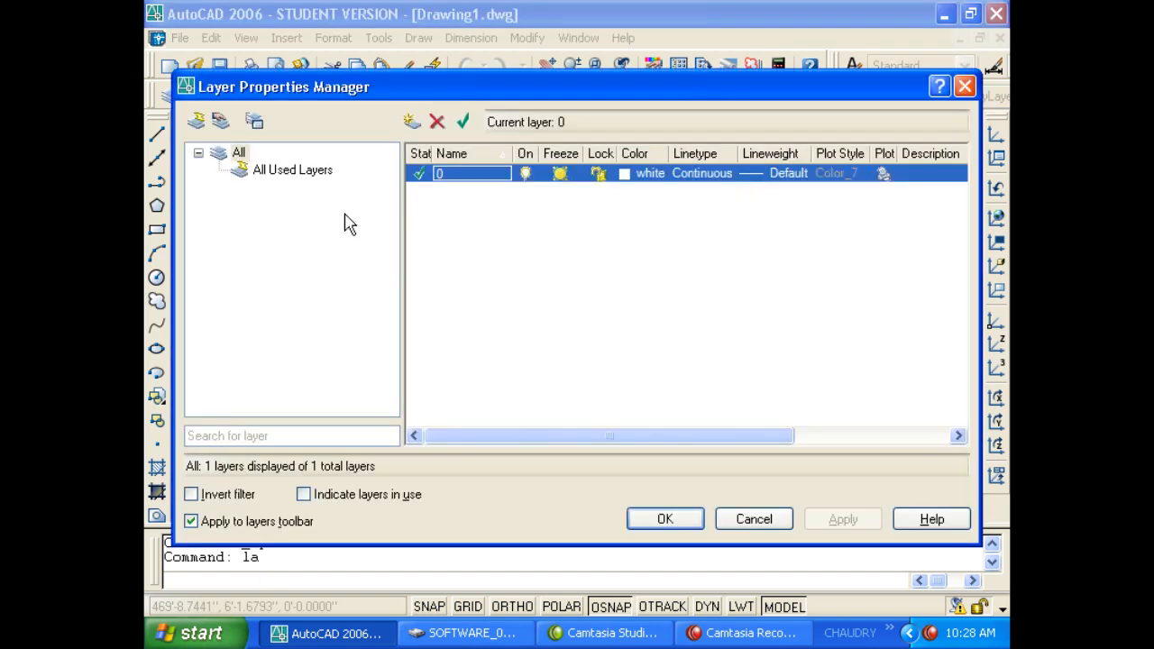
{"action": "key", "text": "alt+n"}
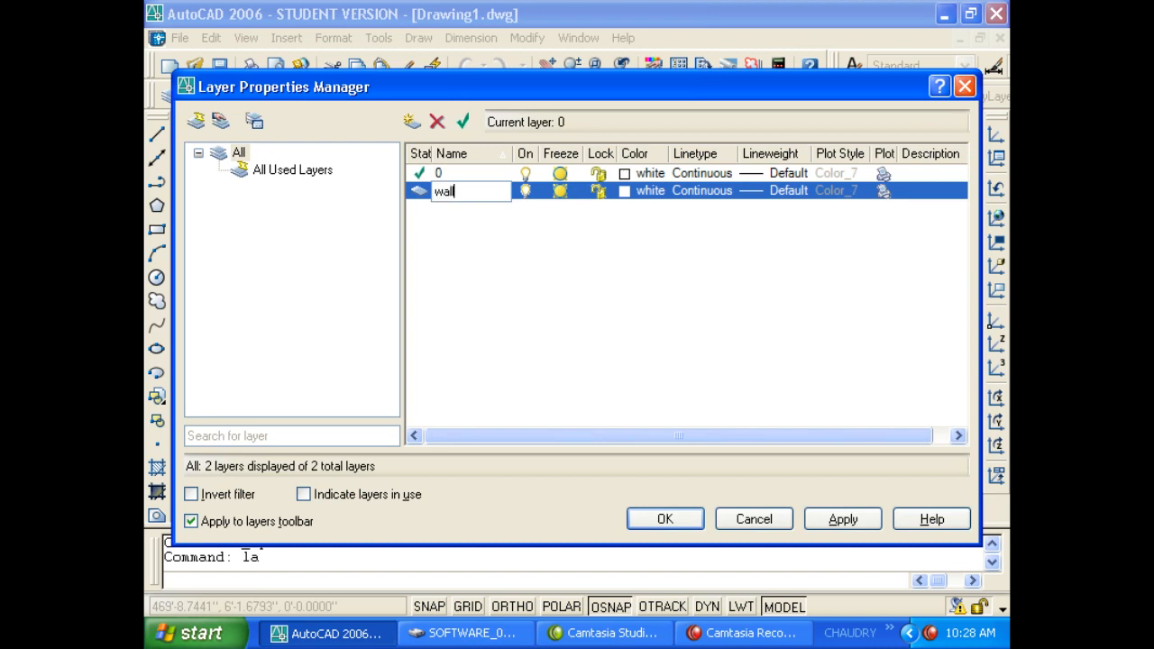
{"action": "key", "text": "alt+n"}
{"action": "type", "text": "dim"}
{"action": "key", "text": "alt+n"}
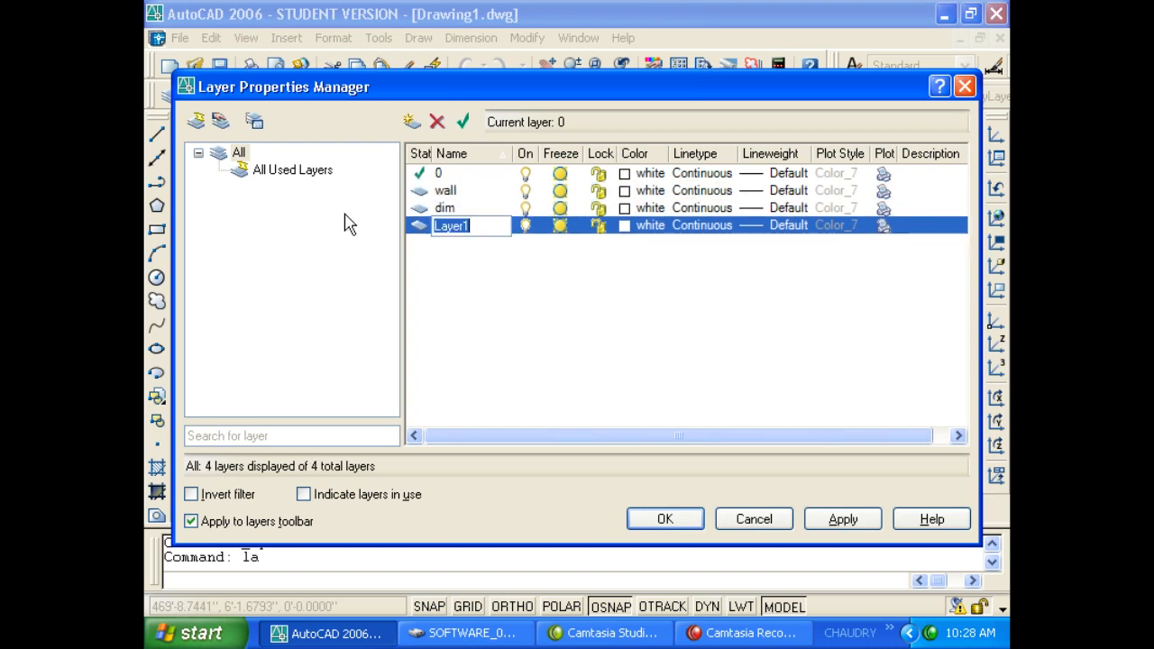
{"action": "key", "text": "alt+n"}
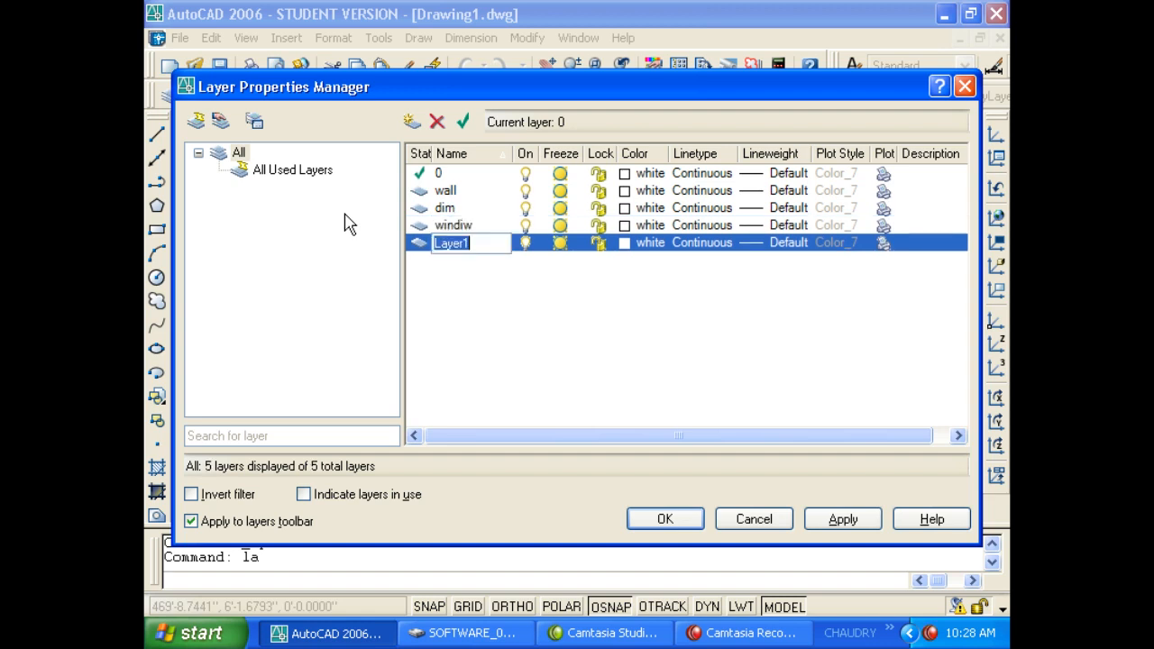
{"action": "type", "text": "door"}
{"action": "key", "text": "alt+n"}
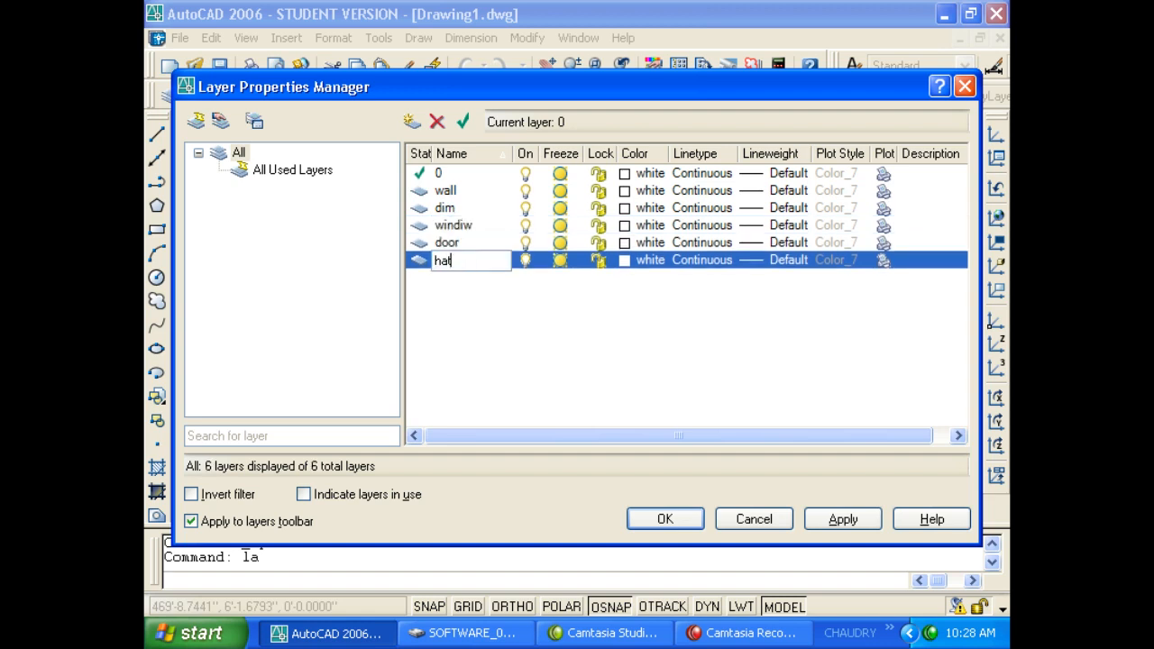
{"action": "type", "text": "hatch"}
{"action": "key", "text": "alt+n"}
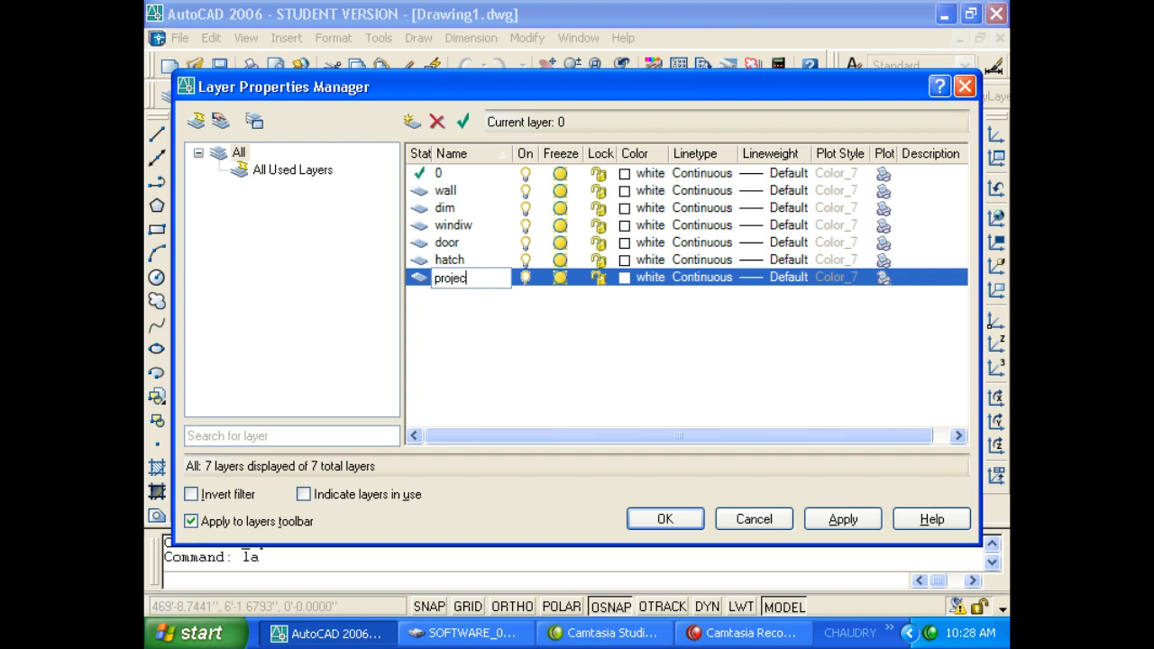
{"action": "type", "text": "projection"}
{"action": "key", "text": "alt+n"}
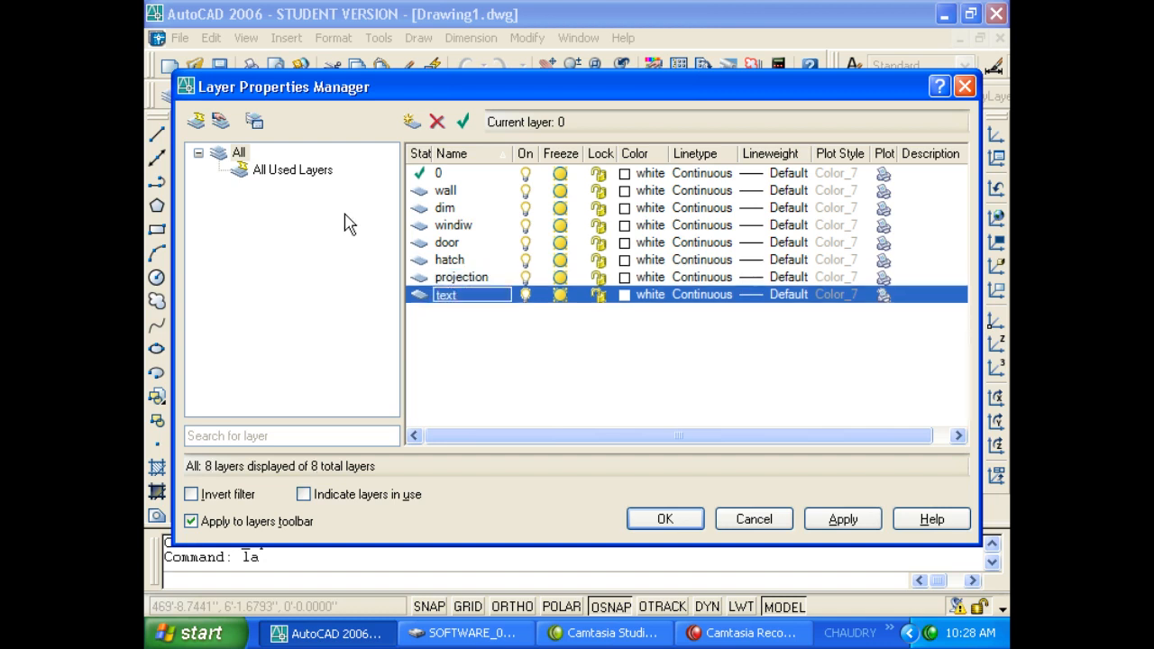
Colour the wall layer red, the dim layer 84 and the windiw layer 140.
{"action": "left_click", "coordinate": [624, 192]}
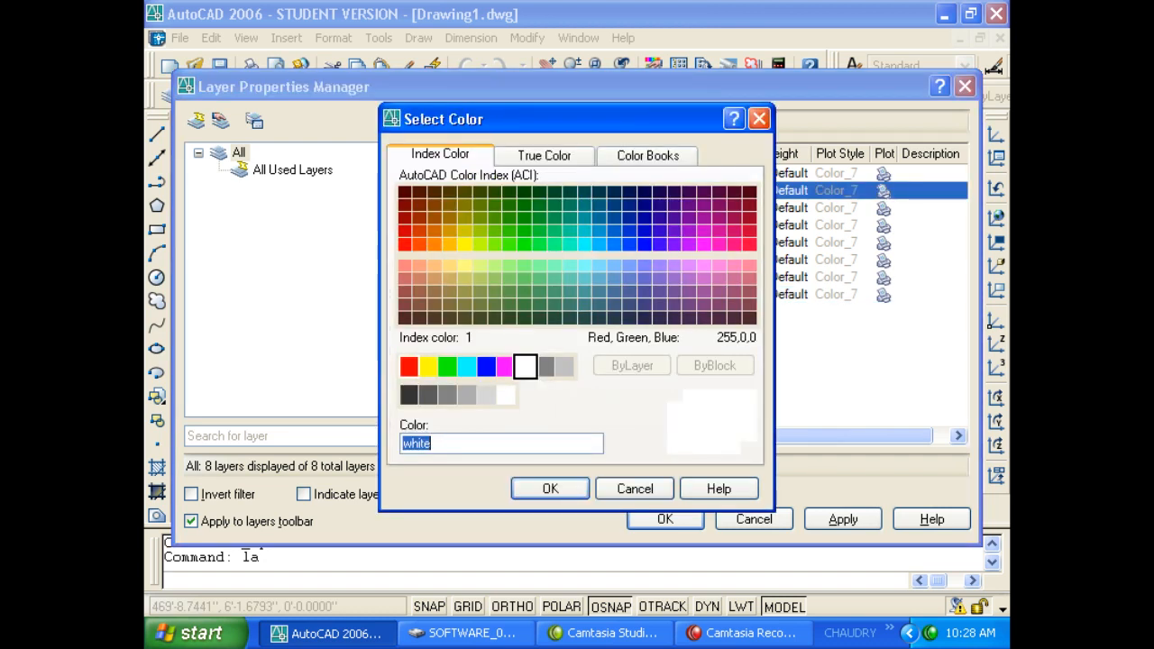
{"action": "left_click", "coordinate": [408, 365]}
{"action": "left_click", "coordinate": [550, 488]}
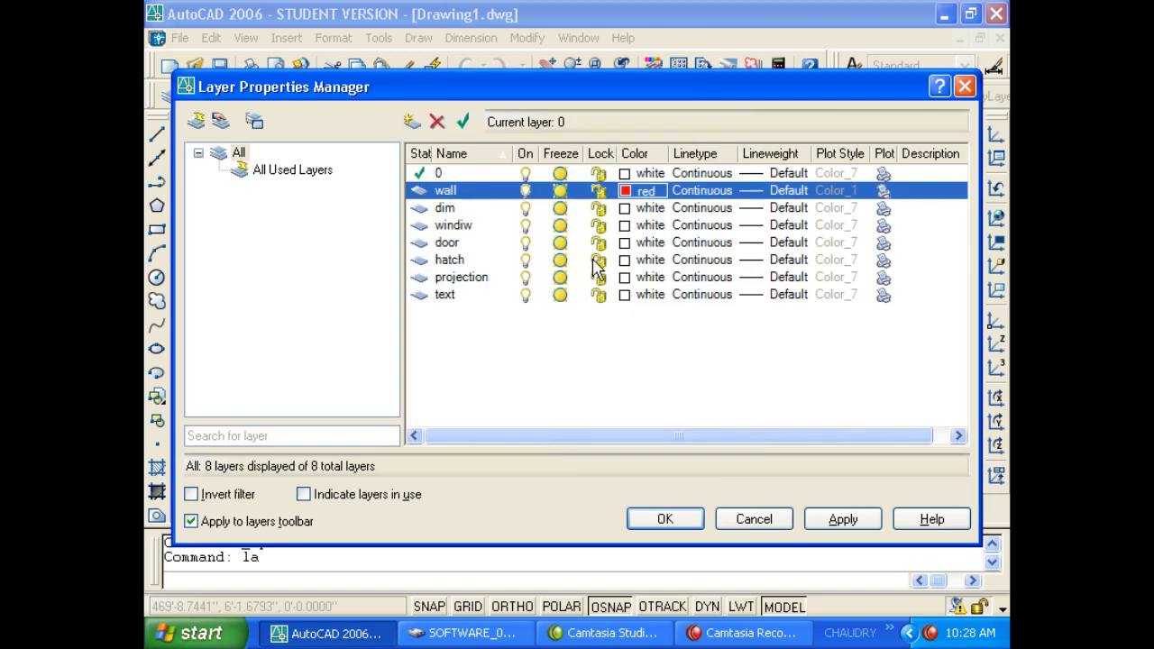
{"action": "left_click", "coordinate": [630, 207]}
{"action": "left_click", "coordinate": [625, 208]}
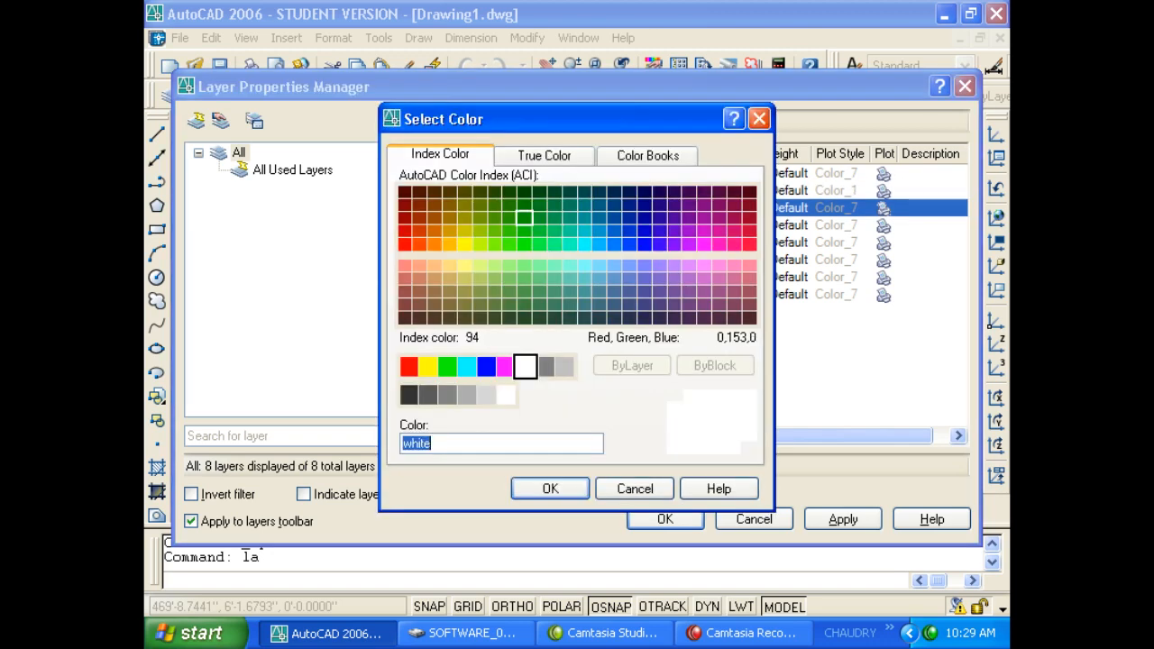
{"action": "left_click", "coordinate": [508, 217]}
{"action": "left_click", "coordinate": [550, 489]}
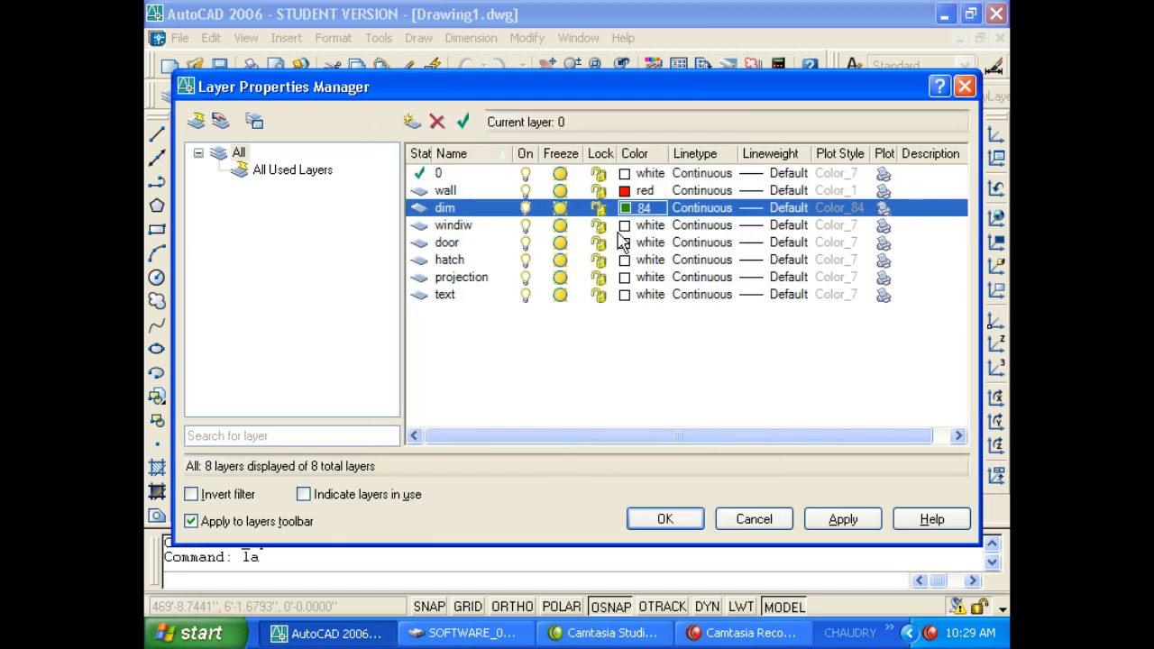
{"action": "left_click", "coordinate": [623, 224]}
{"action": "left_click", "coordinate": [623, 224]}
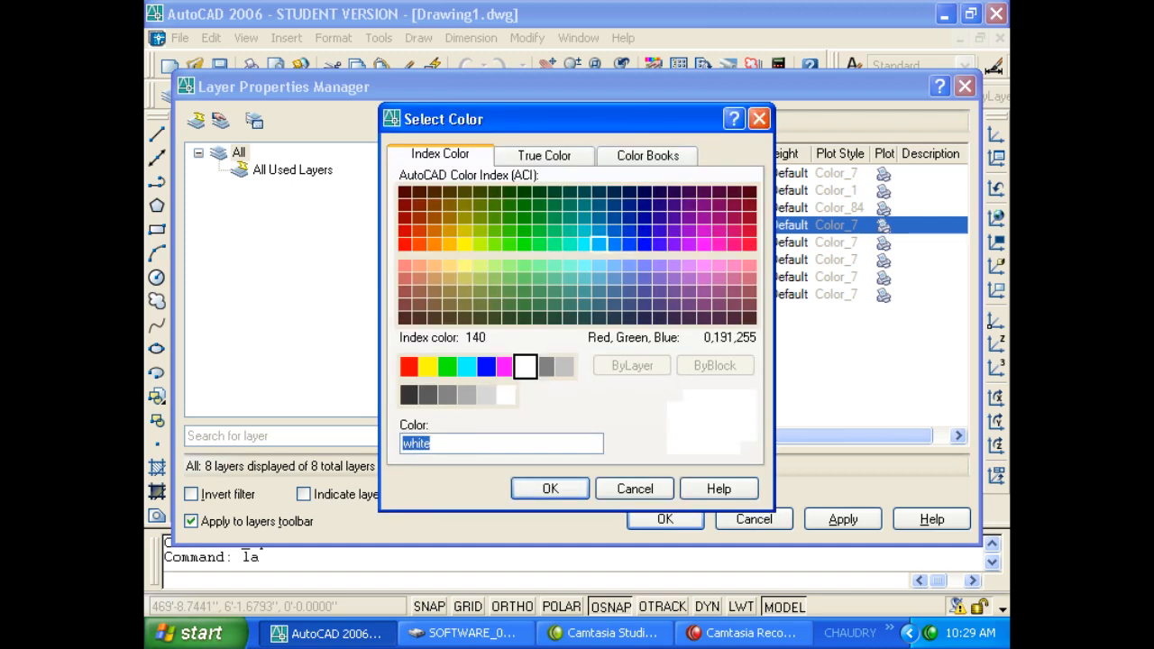
{"action": "left_click", "coordinate": [599, 243]}
{"action": "left_click", "coordinate": [550, 488]}
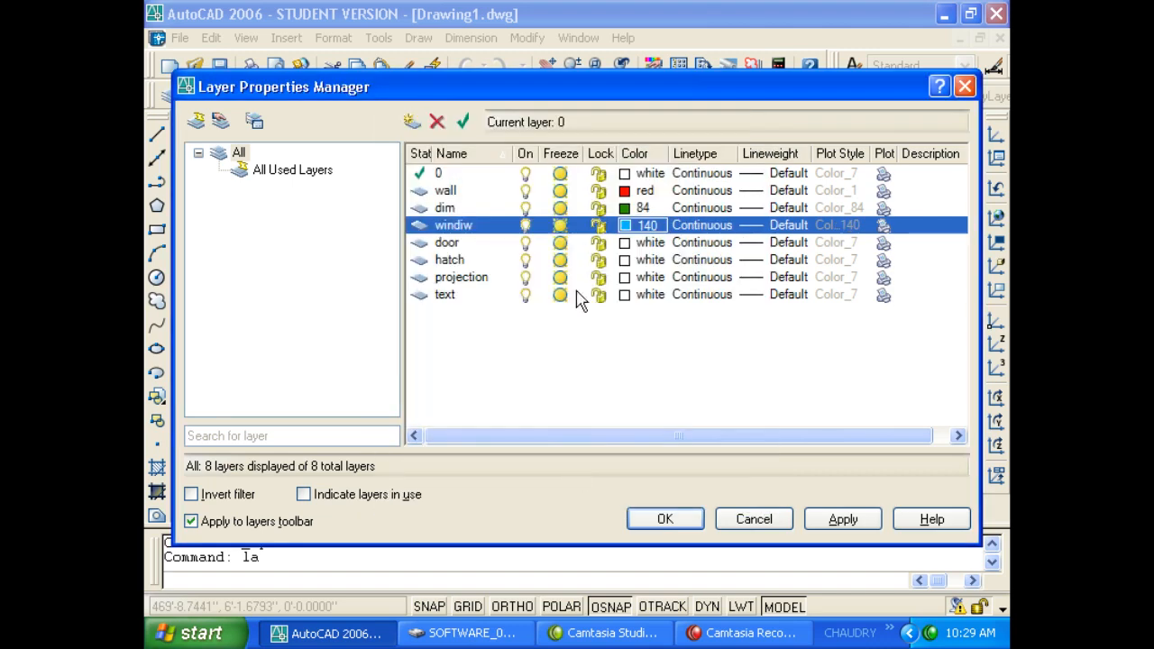
Give the hatch layer grey 253, leaving door and projection unchanged, and apply.
{"action": "left_click", "coordinate": [627, 247]}
{"action": "left_click", "coordinate": [627, 247]}
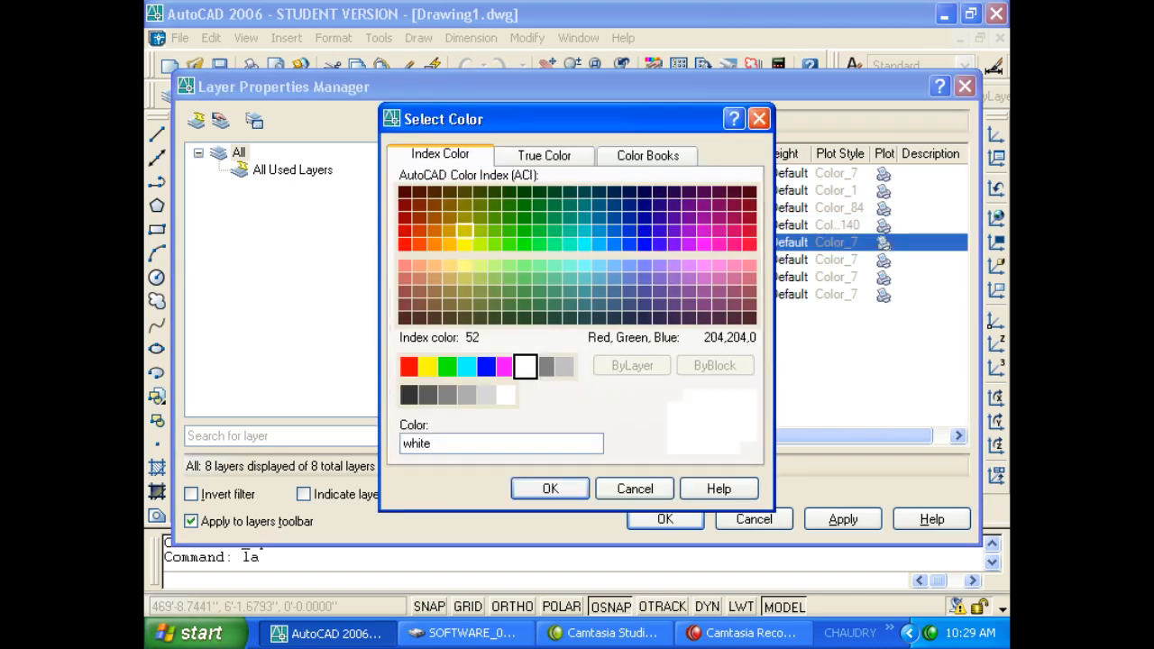
{"action": "left_click", "coordinate": [464, 232]}
{"action": "left_click", "coordinate": [551, 487]}
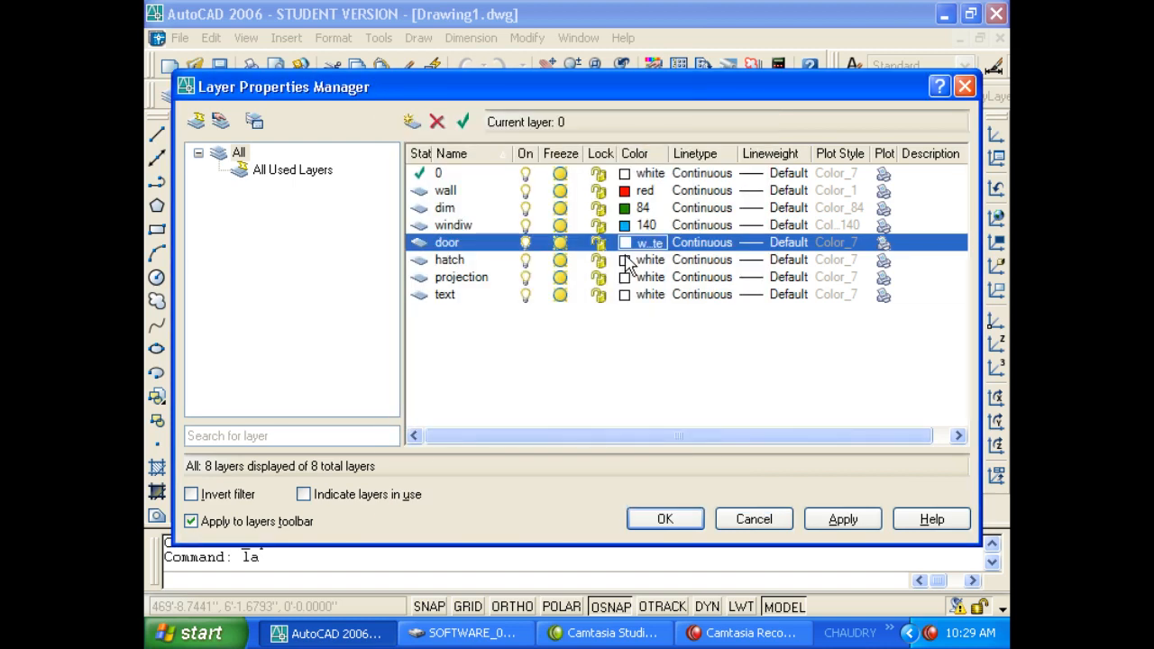
{"action": "left_click", "coordinate": [625, 260]}
{"action": "left_click", "coordinate": [624, 260]}
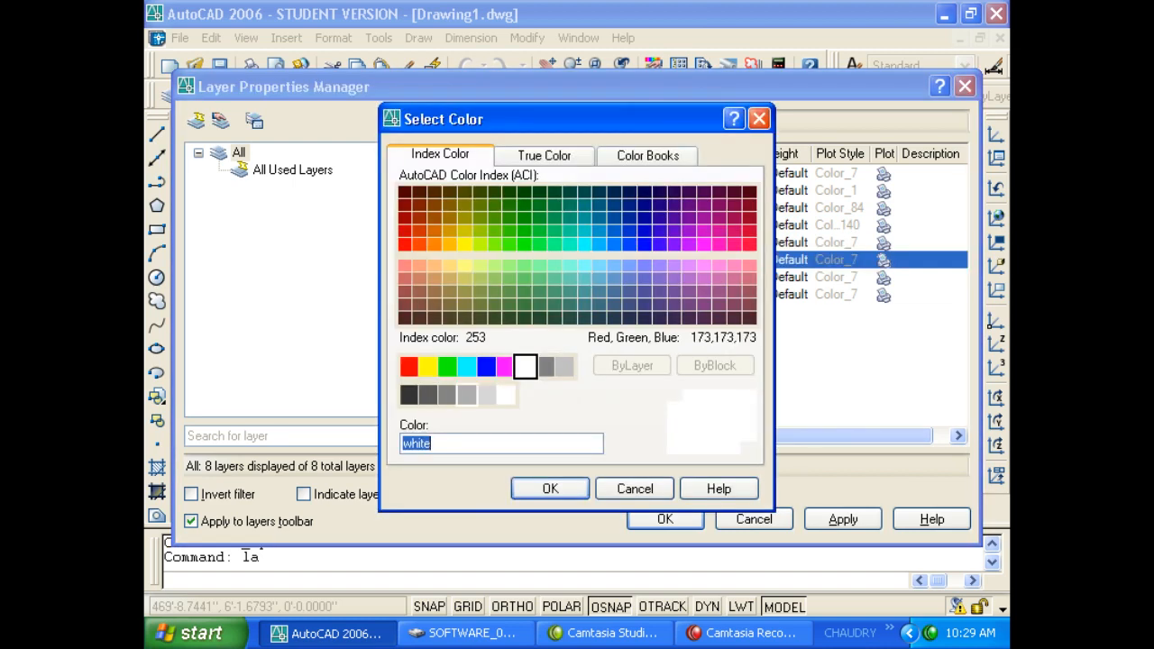
{"action": "left_click", "coordinate": [466, 394]}
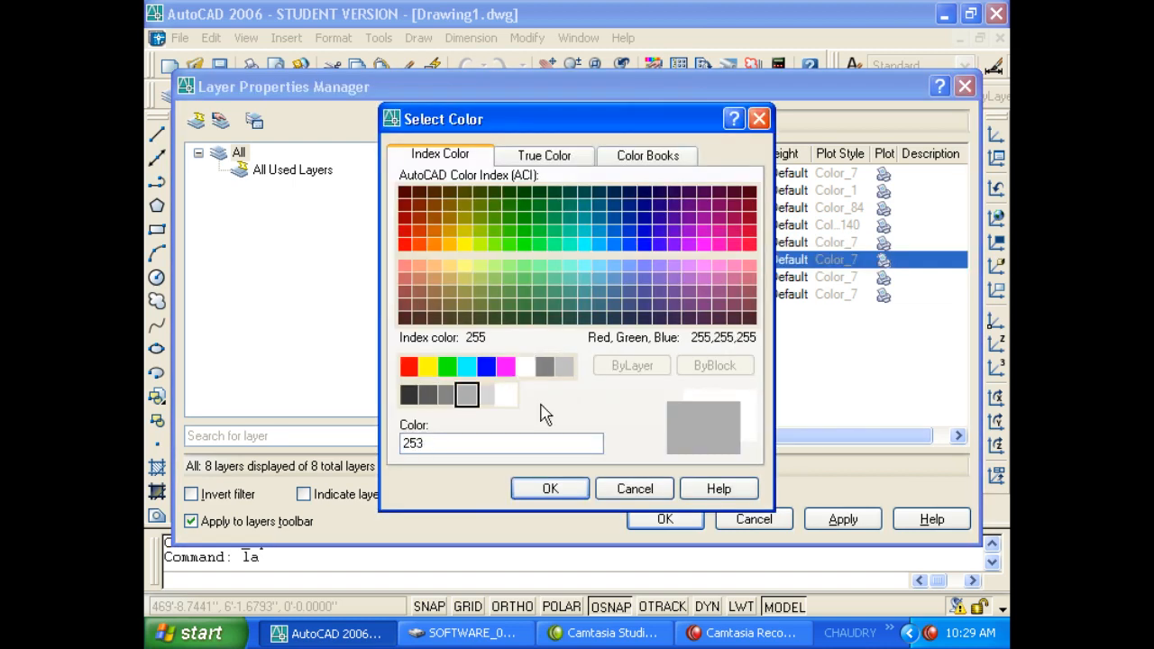
{"action": "left_click", "coordinate": [549, 489]}
{"action": "double_click", "coordinate": [623, 279]}
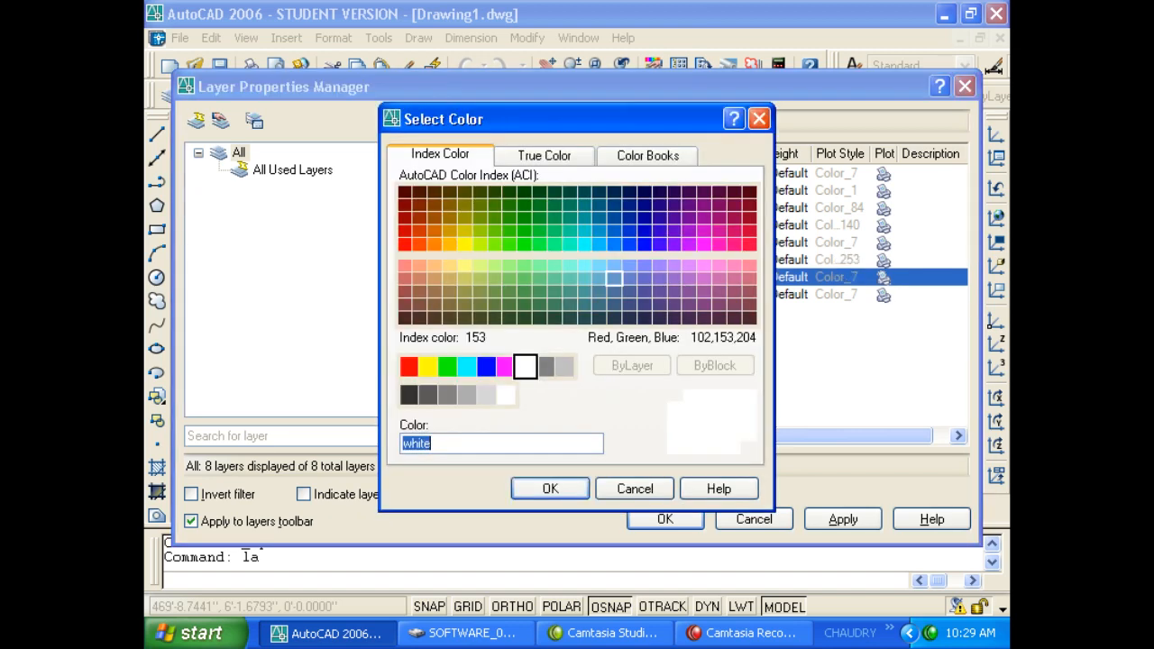
{"action": "left_click", "coordinate": [504, 365]}
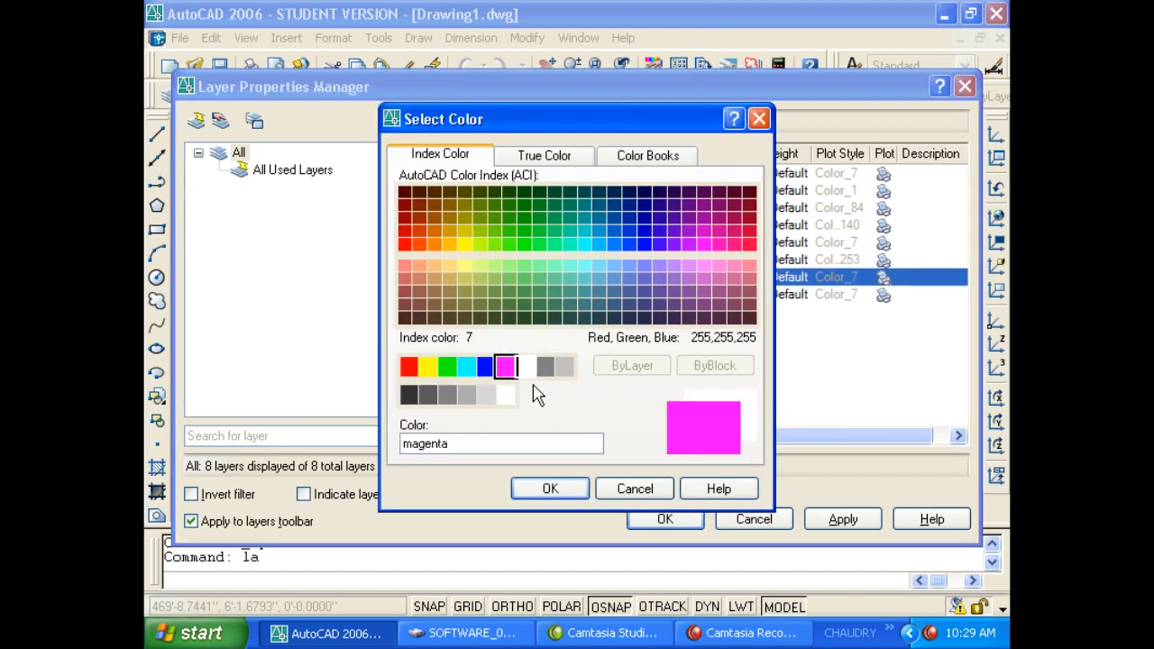
{"action": "left_click", "coordinate": [570, 489]}
{"action": "left_click", "coordinate": [664, 519]}
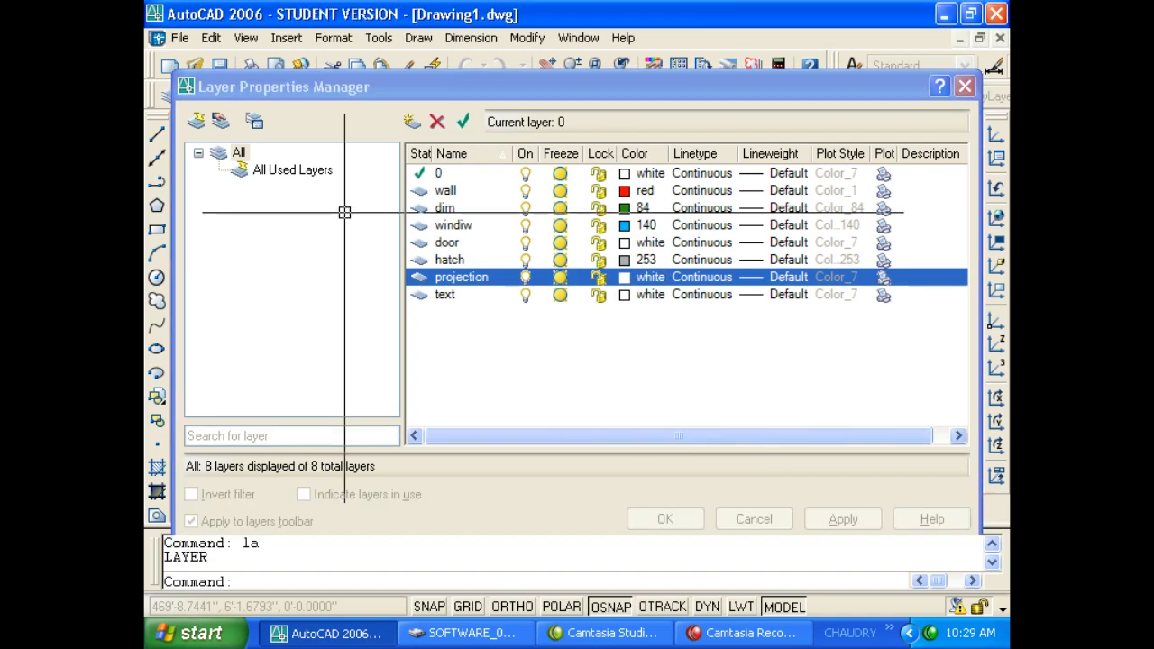
Make wall the current layer and draw a rectangle with RECTANG.
{"action": "left_click", "coordinate": [388, 96]}
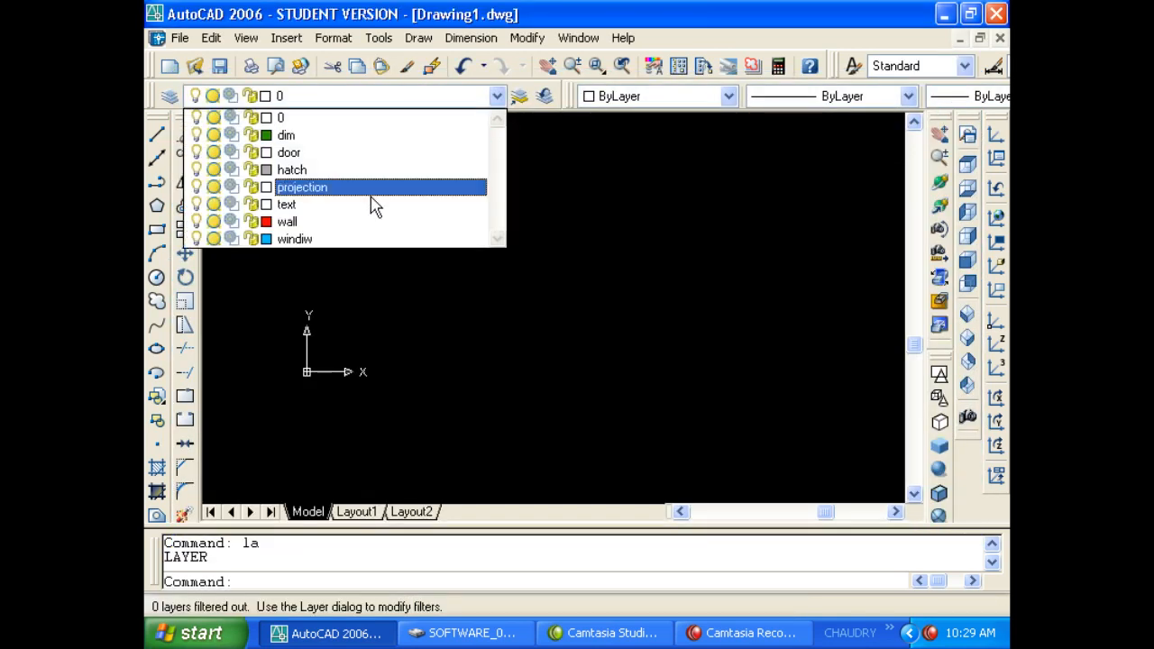
{"action": "left_click", "coordinate": [287, 222]}
{"action": "key", "text": "Escape"}
{"action": "key", "text": "Escape"}
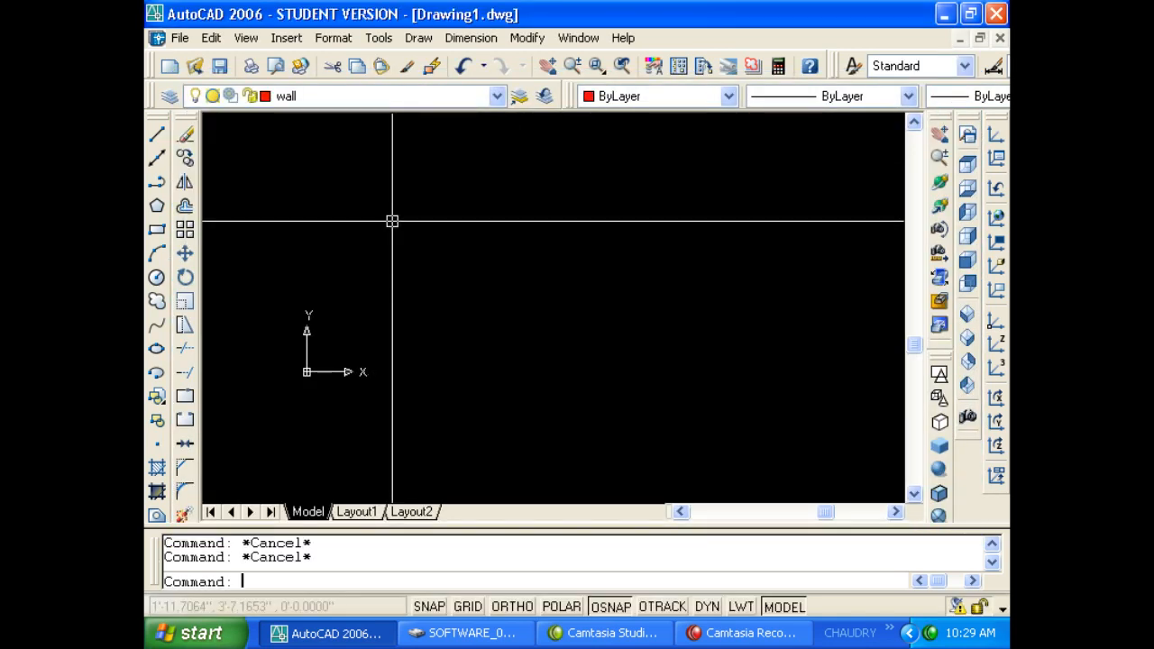
{"action": "type", "text": "rec"}
{"action": "key", "text": "Return"}
{"action": "left_click", "coordinate": [394, 179]}
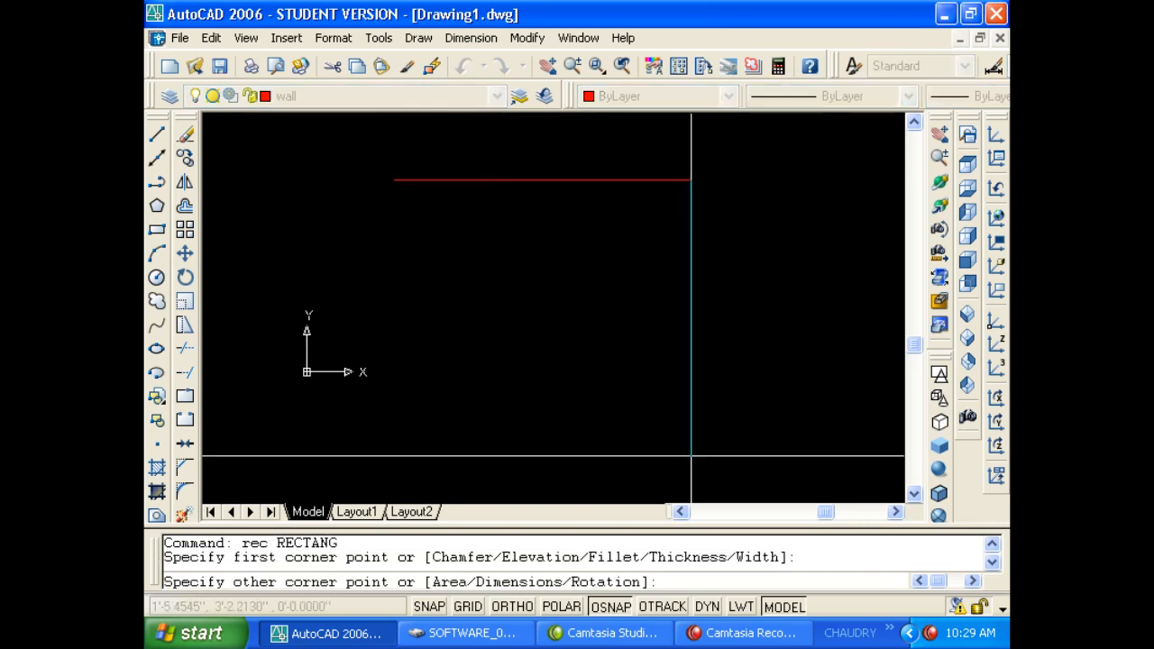
{"action": "left_click", "coordinate": [695, 459]}
{"action": "key", "text": "Escape"}
{"action": "key", "text": "Escape"}
Fill the rectangle with an ANSI37 hatch at scale 50 by picking an interior point.
{"action": "type", "text": "h"}
{"action": "key", "text": "Return"}
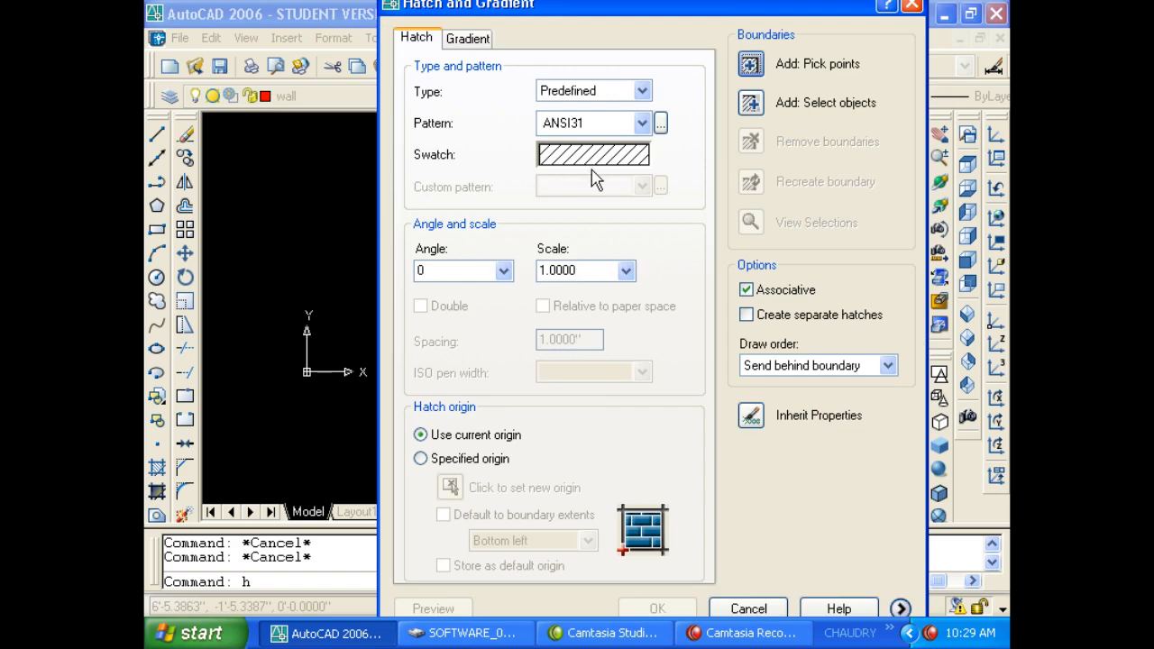
{"action": "left_click", "coordinate": [617, 159]}
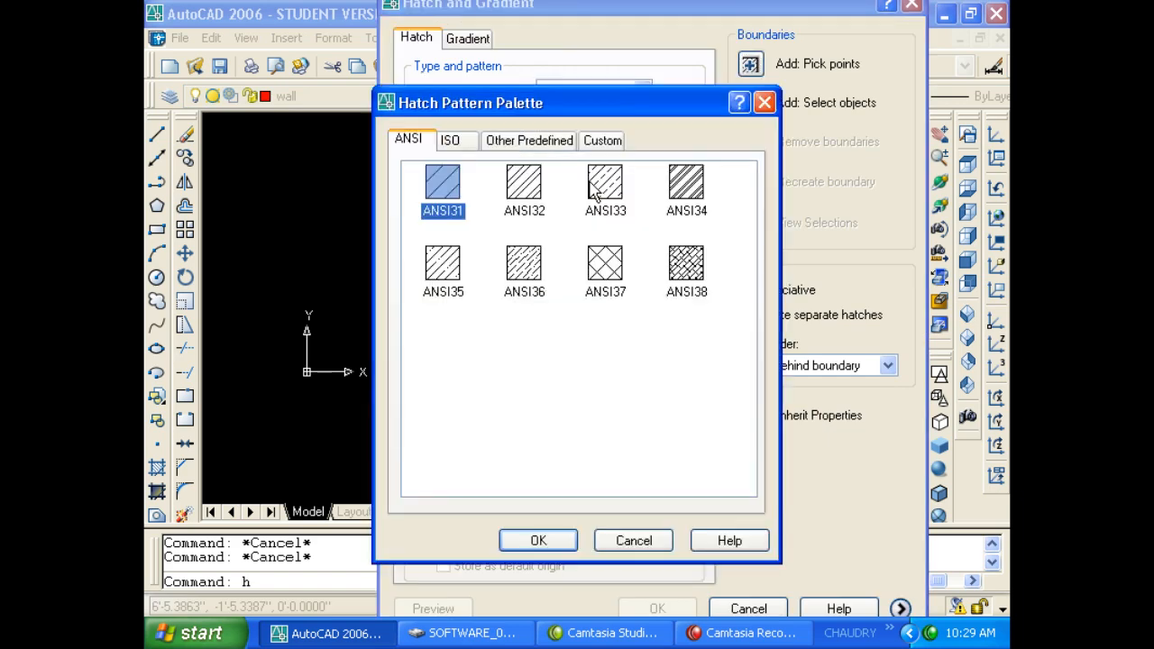
{"action": "double_click", "coordinate": [605, 270]}
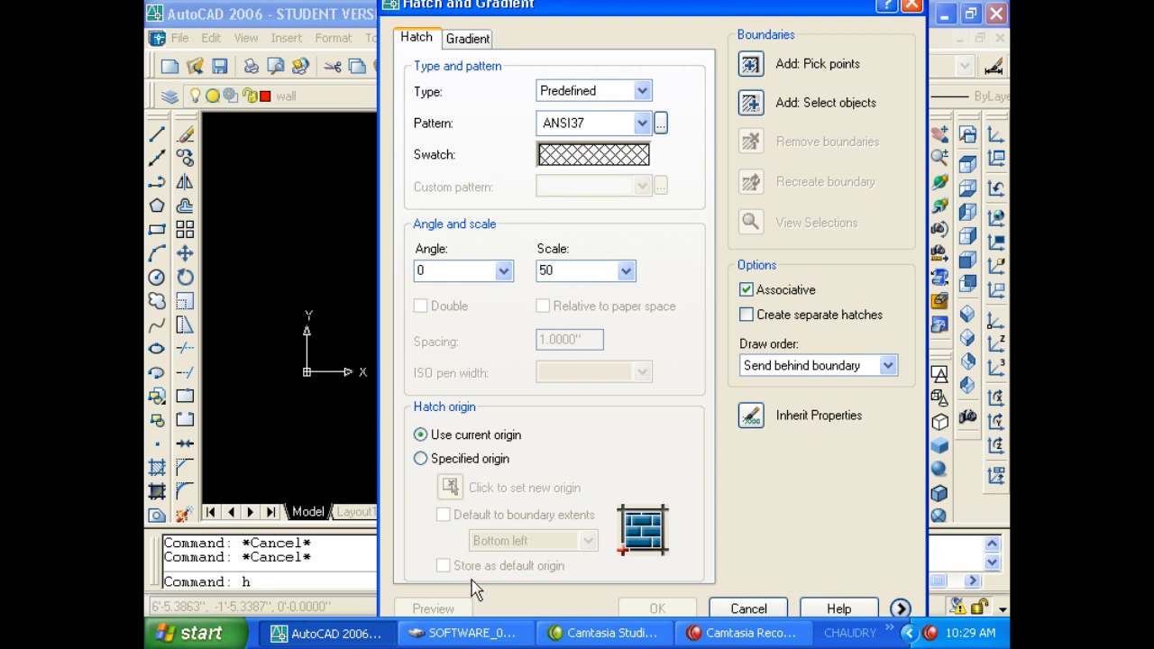
{"action": "left_click", "coordinate": [761, 72]}
{"action": "left_click", "coordinate": [541, 245]}
{"action": "key", "text": "Return"}
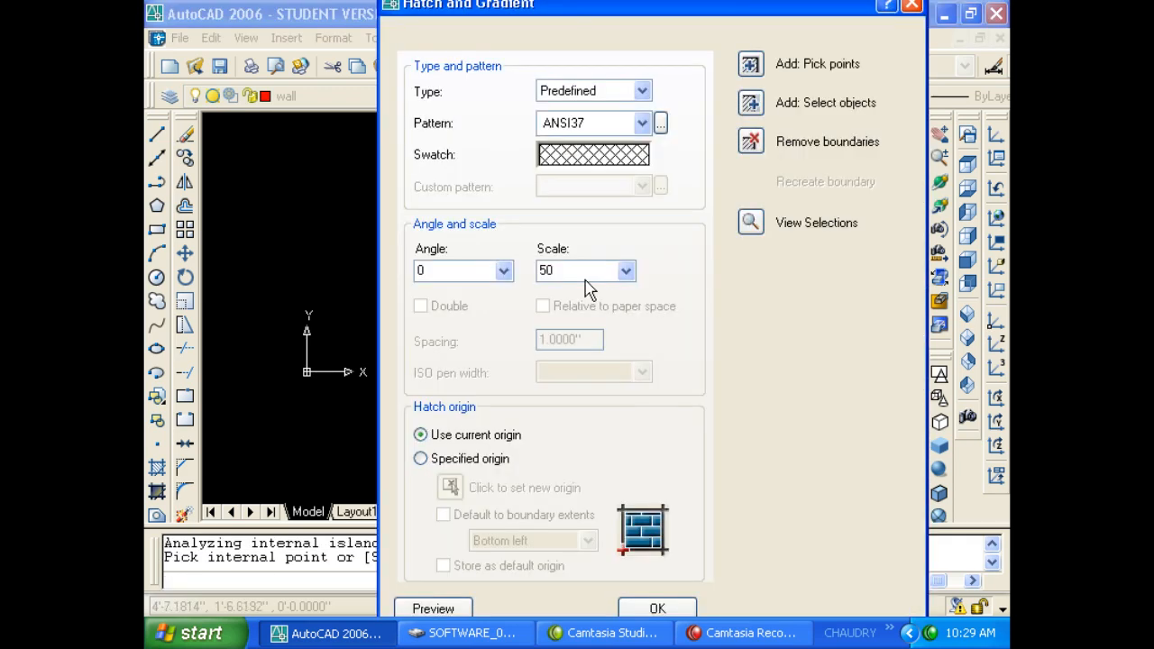
{"action": "left_click", "coordinate": [434, 609]}
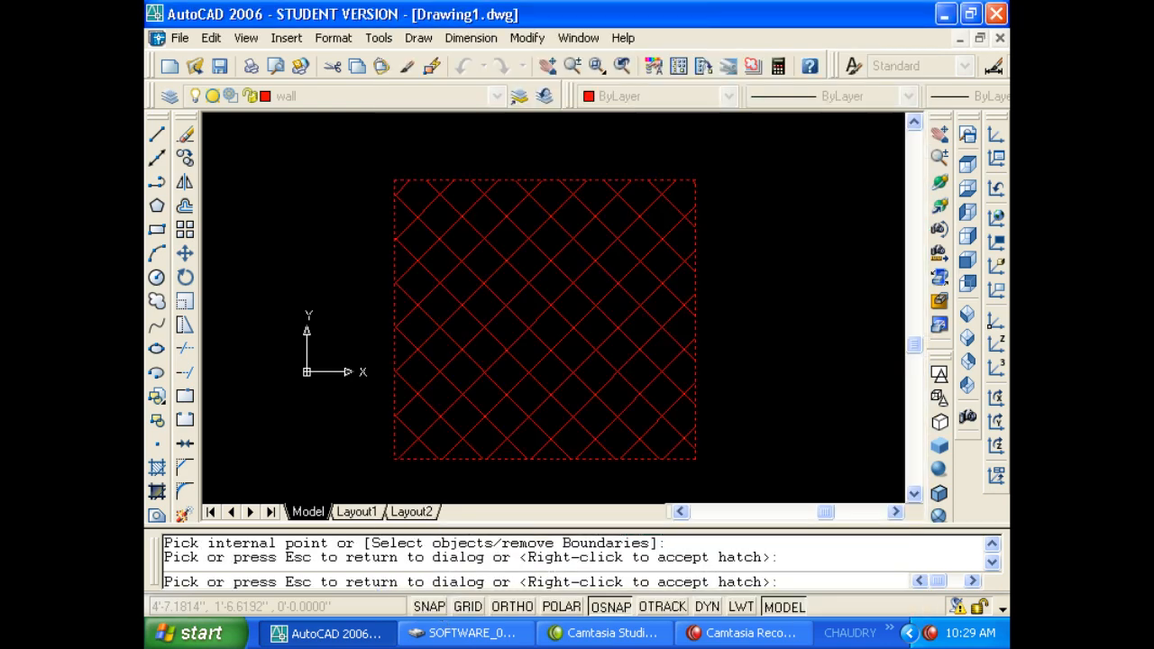
{"action": "left_click", "coordinate": [609, 318]}
{"action": "left_click", "coordinate": [657, 610]}
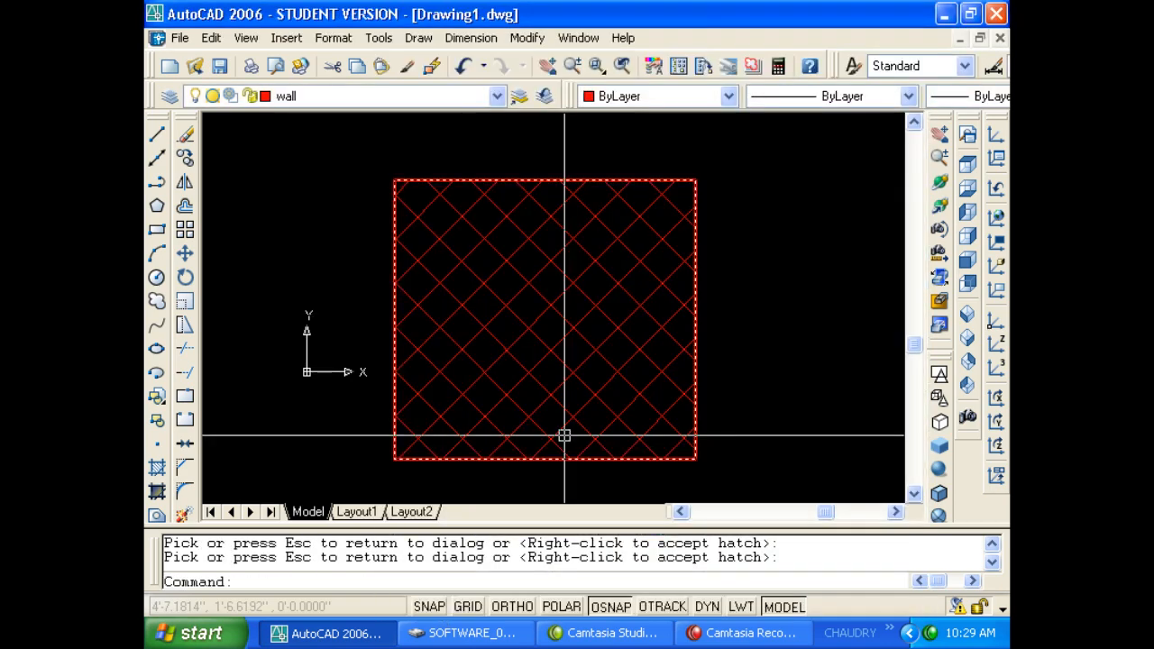
Move the new hatch onto the hatch layer.
{"action": "left_click", "coordinate": [520, 360]}
{"action": "left_click", "coordinate": [333, 98]}
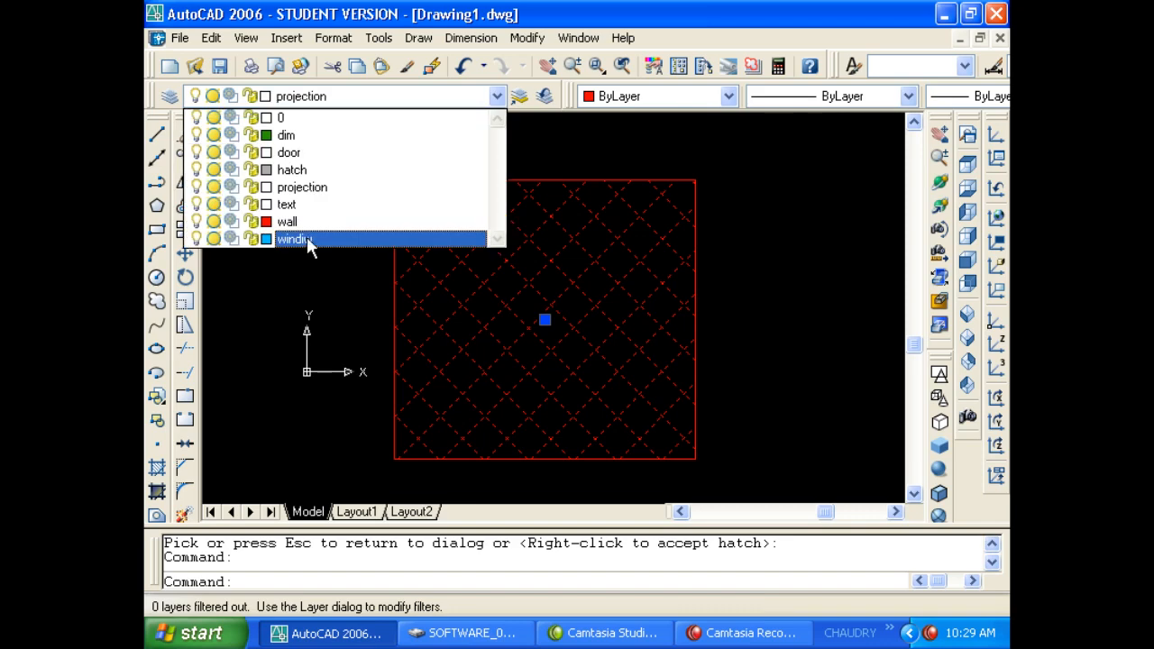
{"action": "left_click", "coordinate": [307, 165]}
{"action": "key", "text": "Escape"}
{"action": "key", "text": "Escape"}
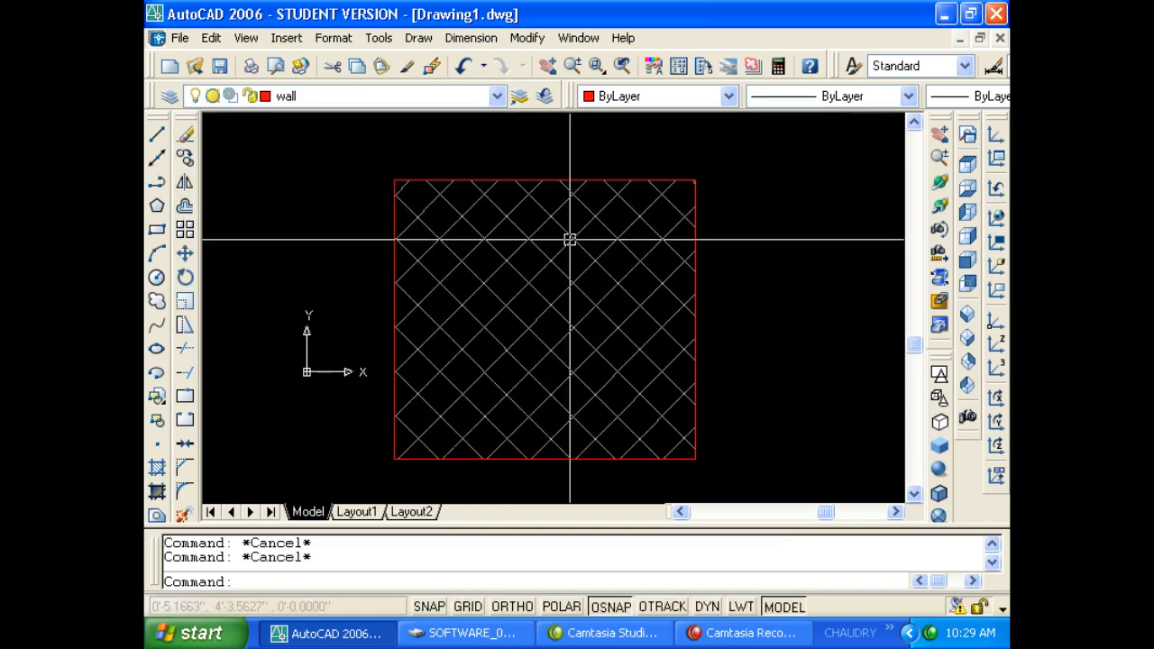
Select the hatch to confirm which layer it sits on.
{"action": "scroll", "coordinate": [644, 224], "scroll_direction": "up", "scroll_amount": 5}
{"action": "scroll", "coordinate": [587, 235], "scroll_direction": "down", "scroll_amount": 5}
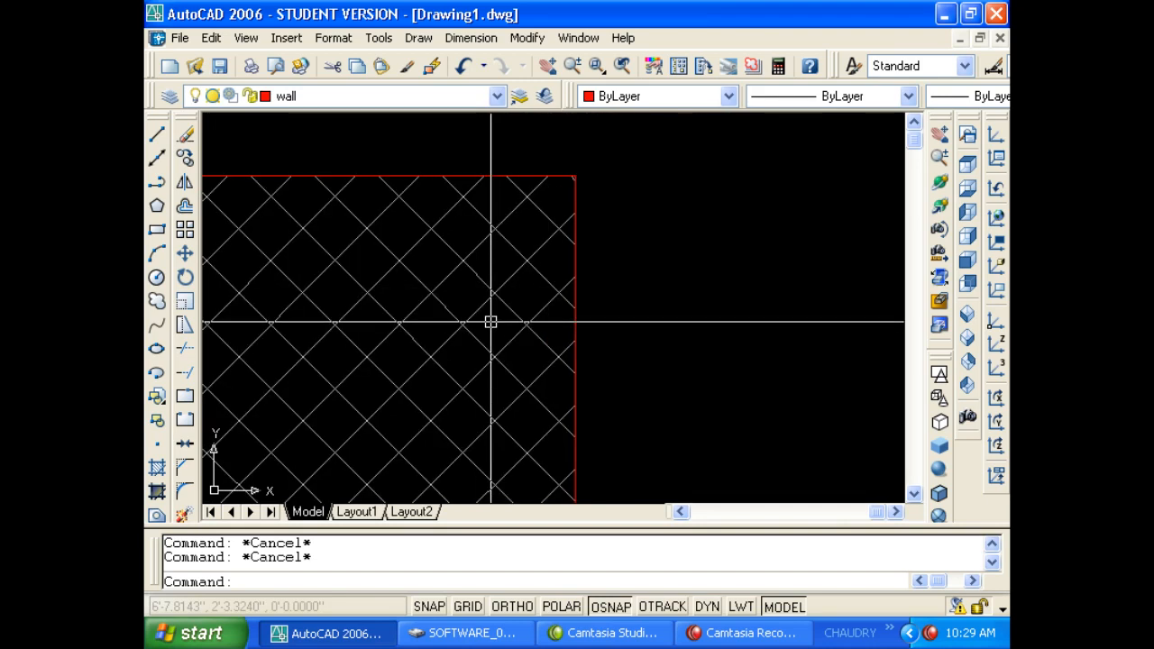
{"action": "left_click", "coordinate": [451, 291]}
{"action": "key", "text": "Escape"}
{"action": "key", "text": "Escape"}
Draw a vertical red wall line right of the hatched square with Ortho on.
{"action": "type", "text": "l"}
{"action": "key", "text": "Return"}
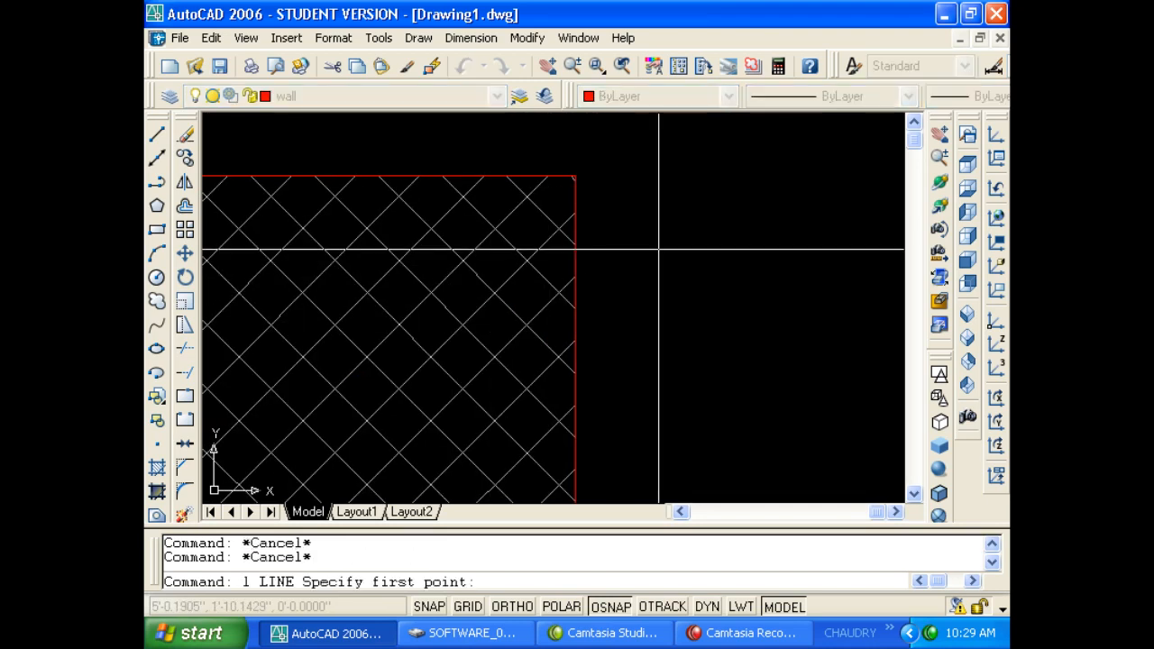
{"action": "left_click", "coordinate": [688, 224]}
{"action": "type", "text": "u"}
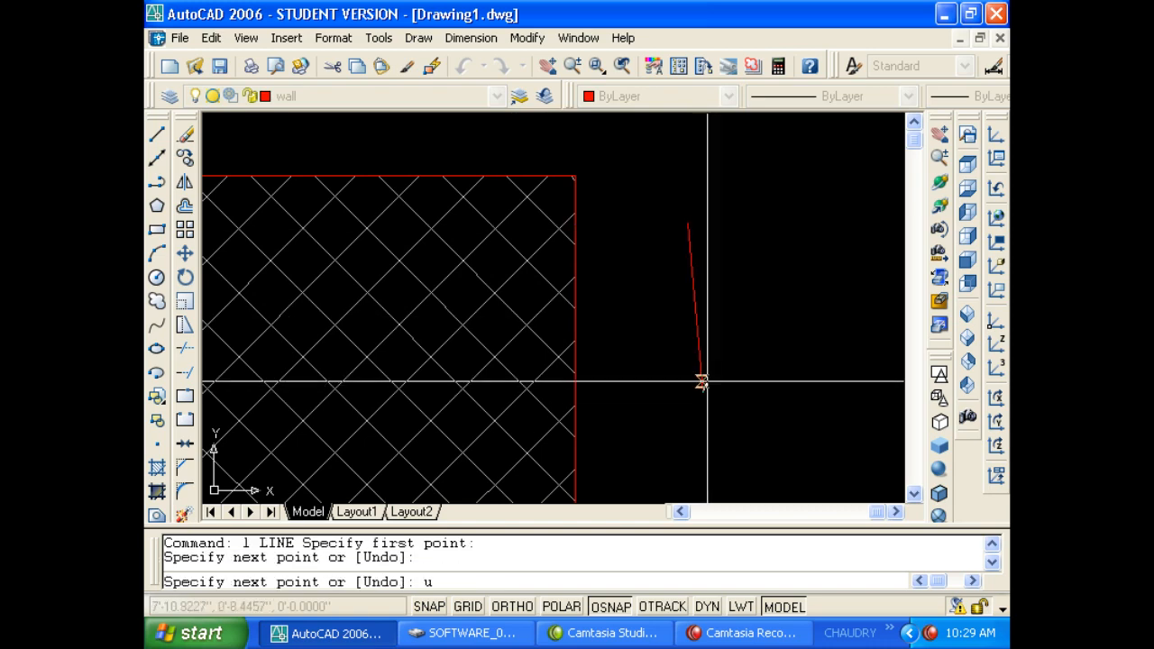
{"action": "key", "text": "Return"}
{"action": "key", "text": "F8"}
{"action": "key", "text": "Escape"}
{"action": "key", "text": "Escape"}
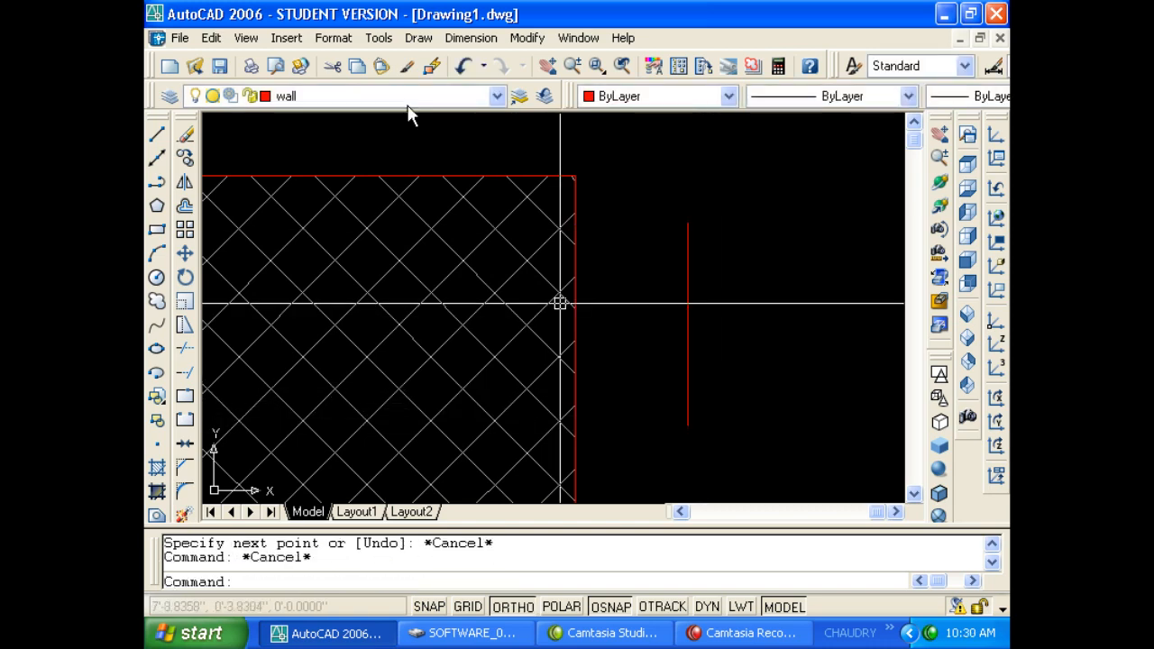
Recheck the hatch's layer, then make windiw the current layer.
{"action": "left_click", "coordinate": [558, 301]}
{"action": "left_click", "coordinate": [372, 97]}
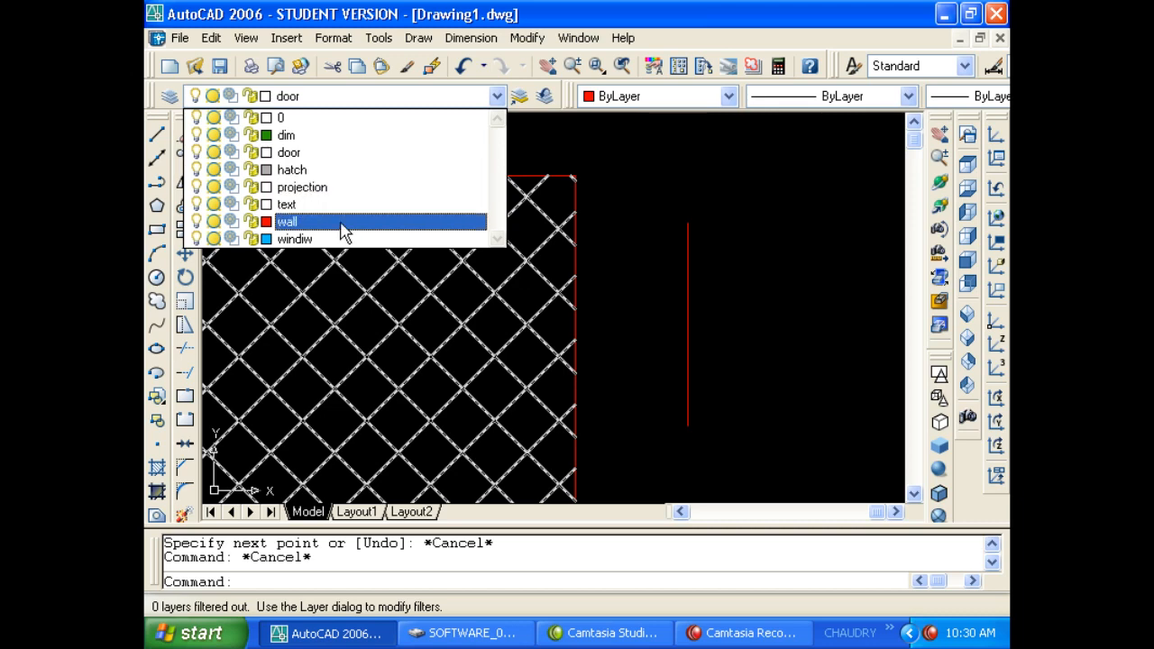
{"action": "left_click", "coordinate": [343, 222]}
{"action": "key", "text": "Escape"}
{"action": "left_click", "coordinate": [354, 99]}
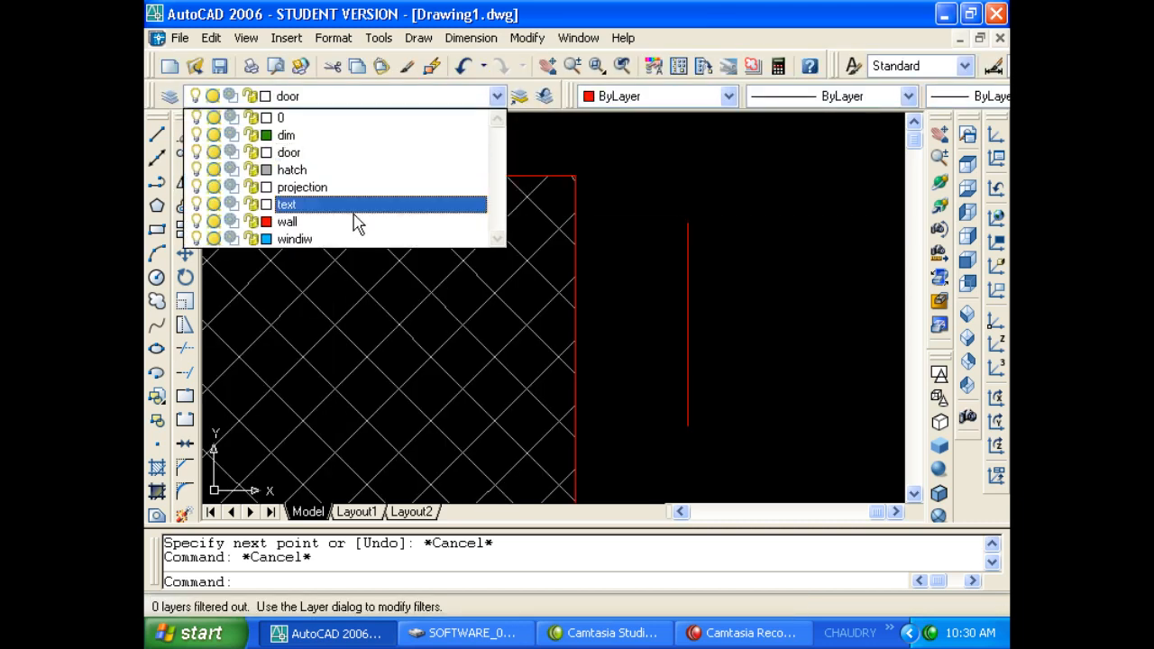
{"action": "left_click", "coordinate": [397, 237]}
Draw a short windiw line across the middle of the wall line.
{"action": "type", "text": "l"}
{"action": "key", "text": "Return"}
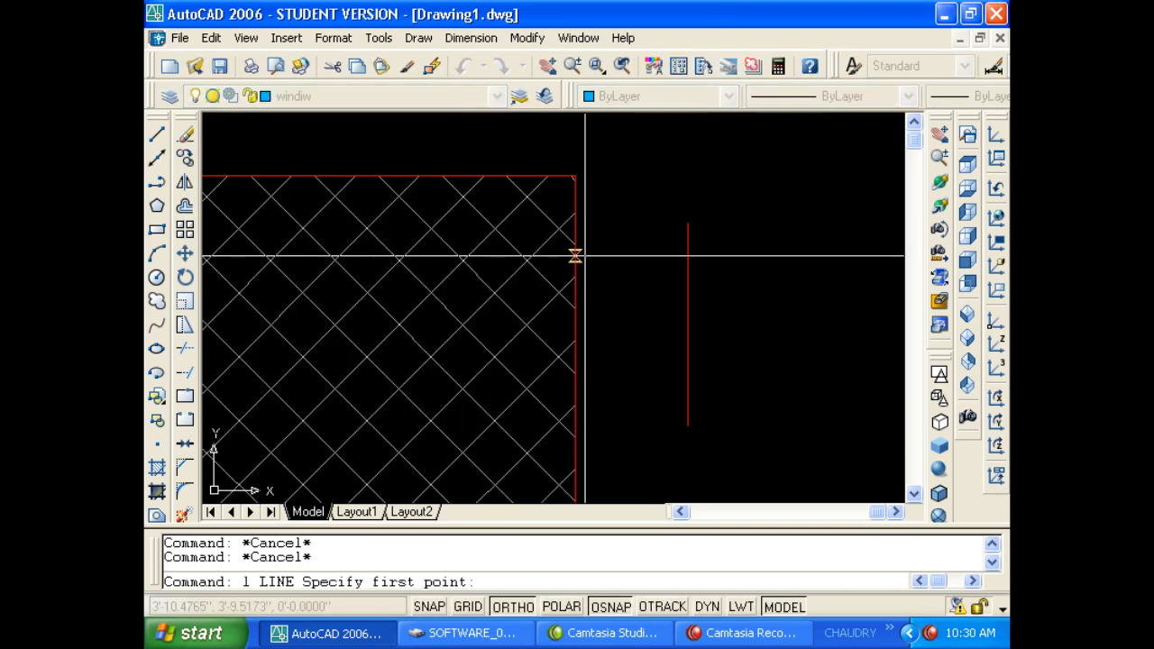
{"action": "left_click", "coordinate": [687, 288]}
{"action": "key", "text": "Escape"}
{"action": "key", "text": "Escape"}
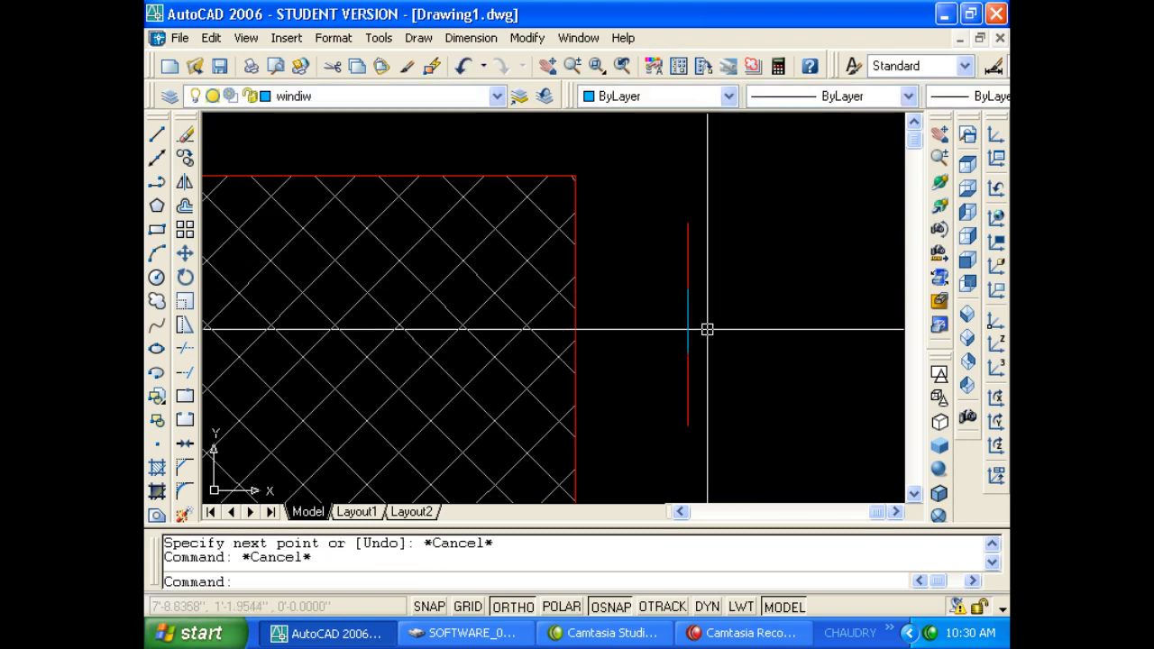
{"action": "middle_click_drag", "start_coordinate": [727, 351], "coordinate": [613, 350]}
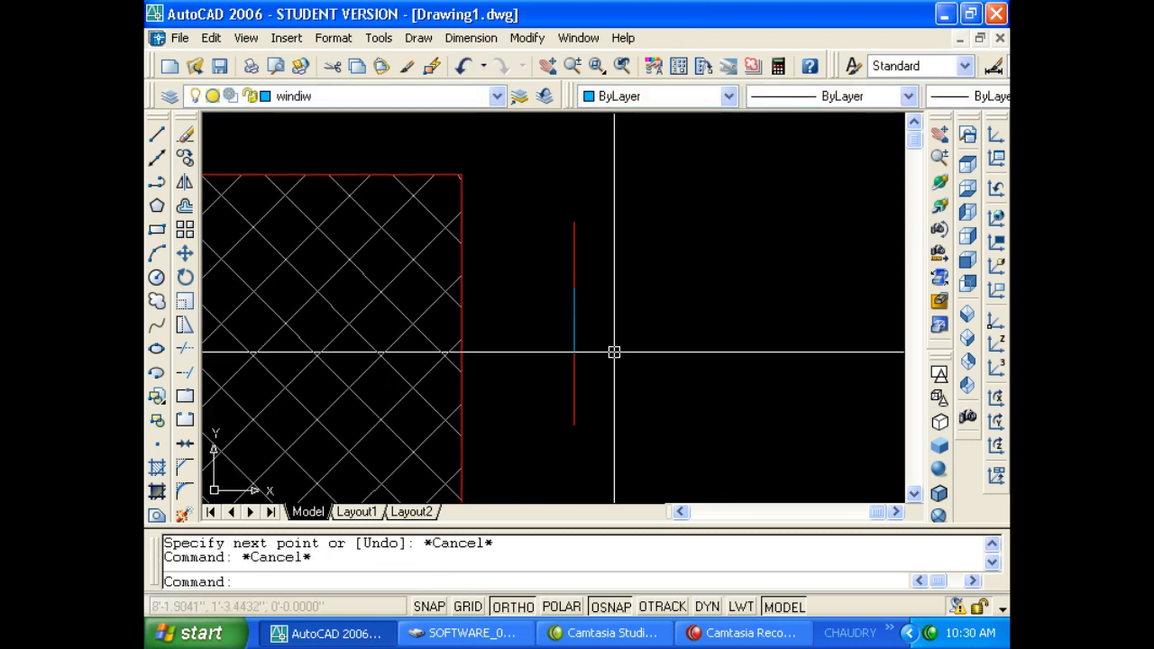
{"action": "left_click", "coordinate": [575, 315]}
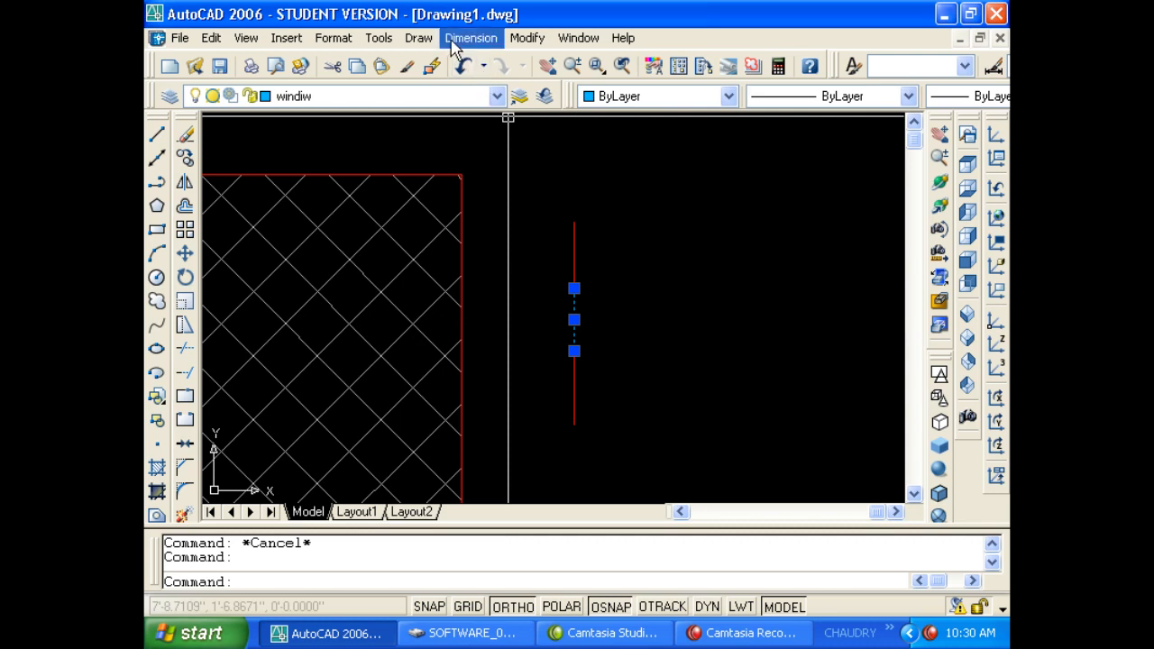
Change the red wall line's draw order, sending it to the back.
{"action": "key", "text": "Return"}
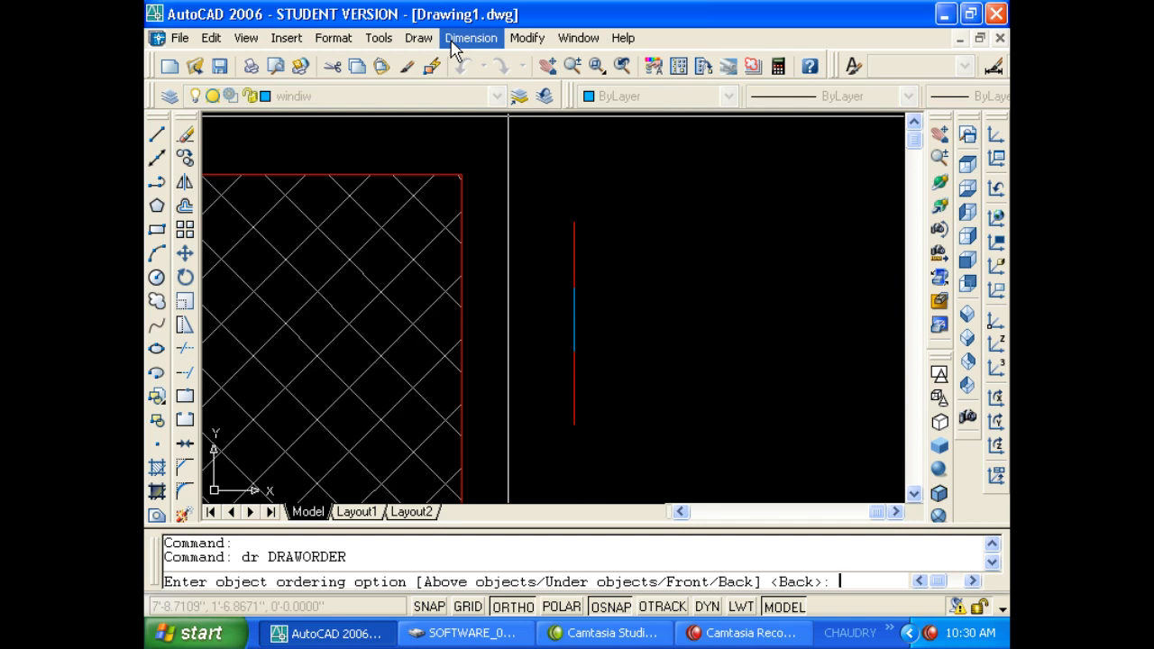
{"action": "key", "text": "Return"}
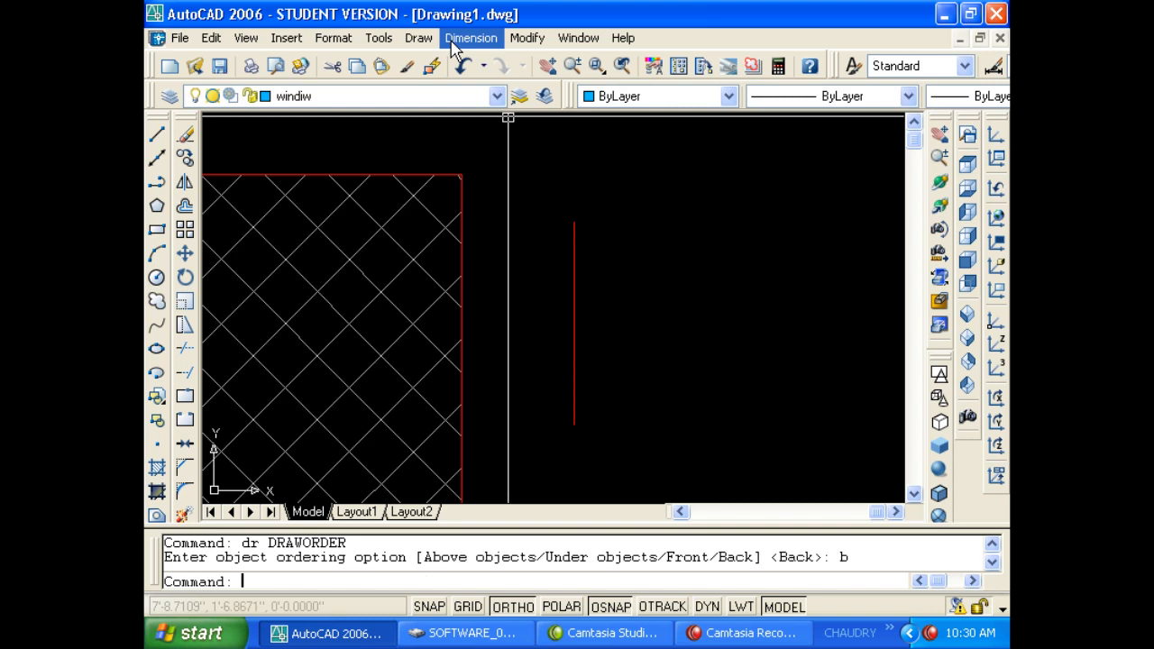
{"action": "left_click", "coordinate": [573, 261]}
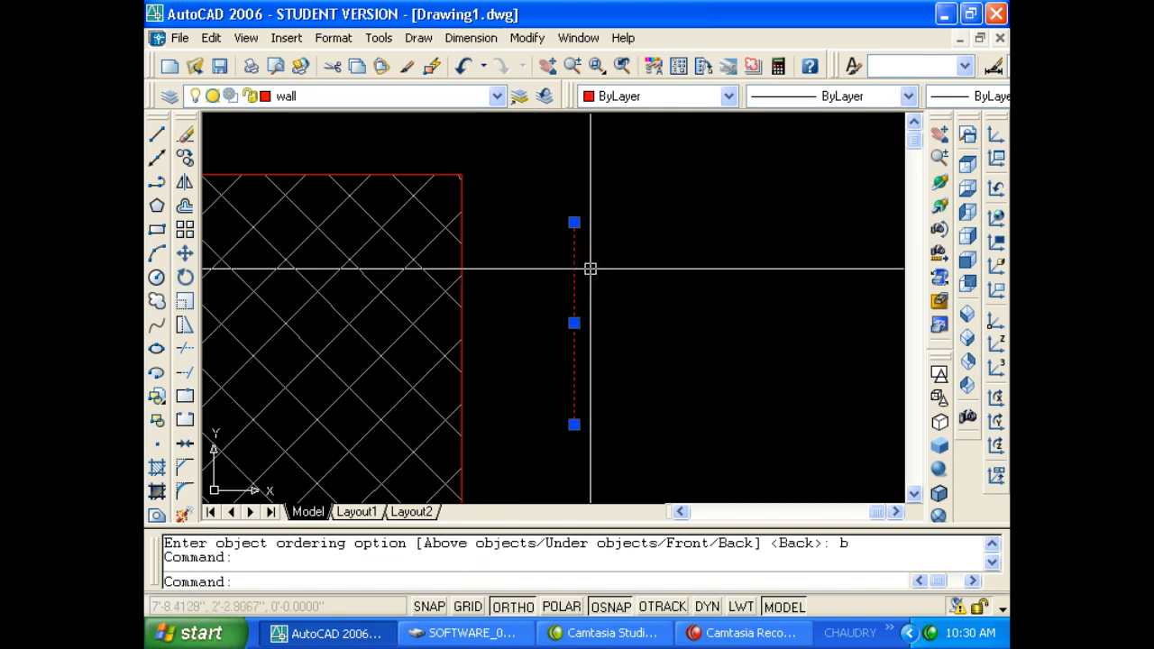
{"action": "type", "text": "dr"}
{"action": "key", "text": "Return"}
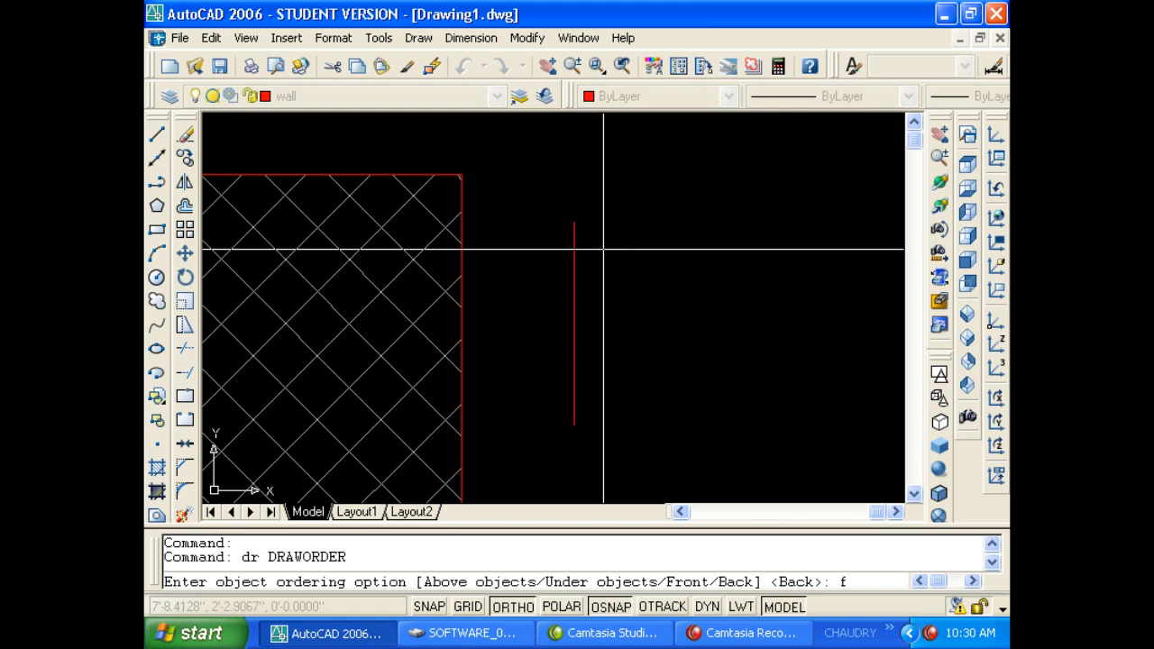
{"action": "type", "text": "f"}
{"action": "key", "text": "Escape"}
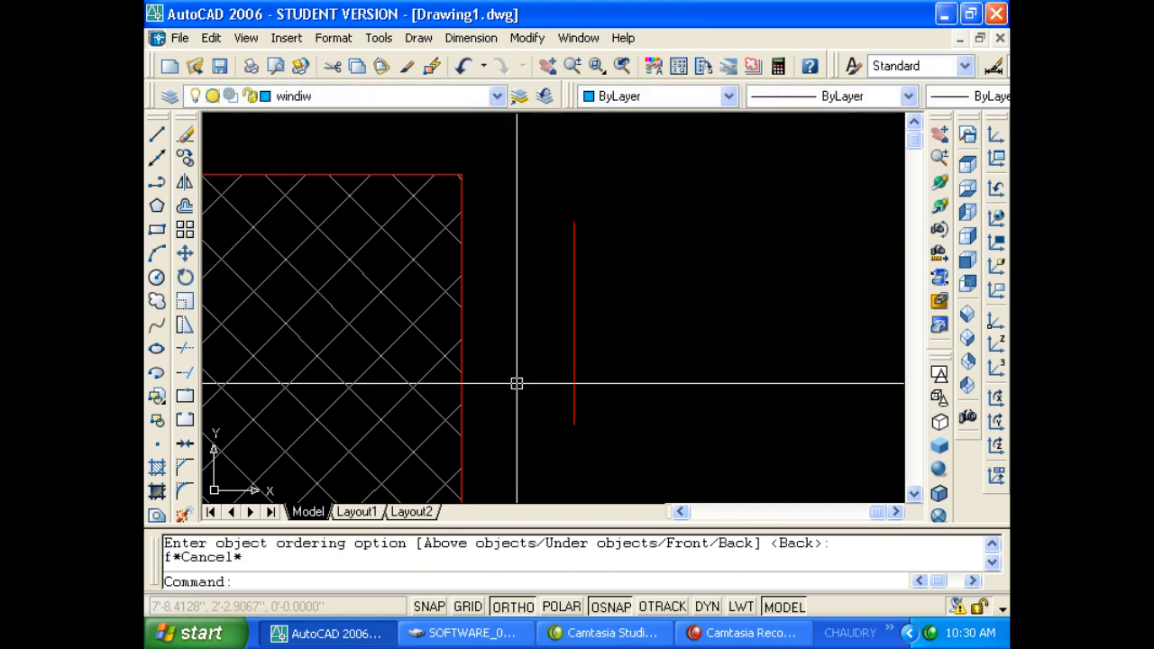
Bring the blue windiw segment to the front with DRAWORDER Front.
{"action": "left_click", "coordinate": [515, 382]}
{"action": "left_click", "coordinate": [647, 260]}
{"action": "type", "text": "dr"}
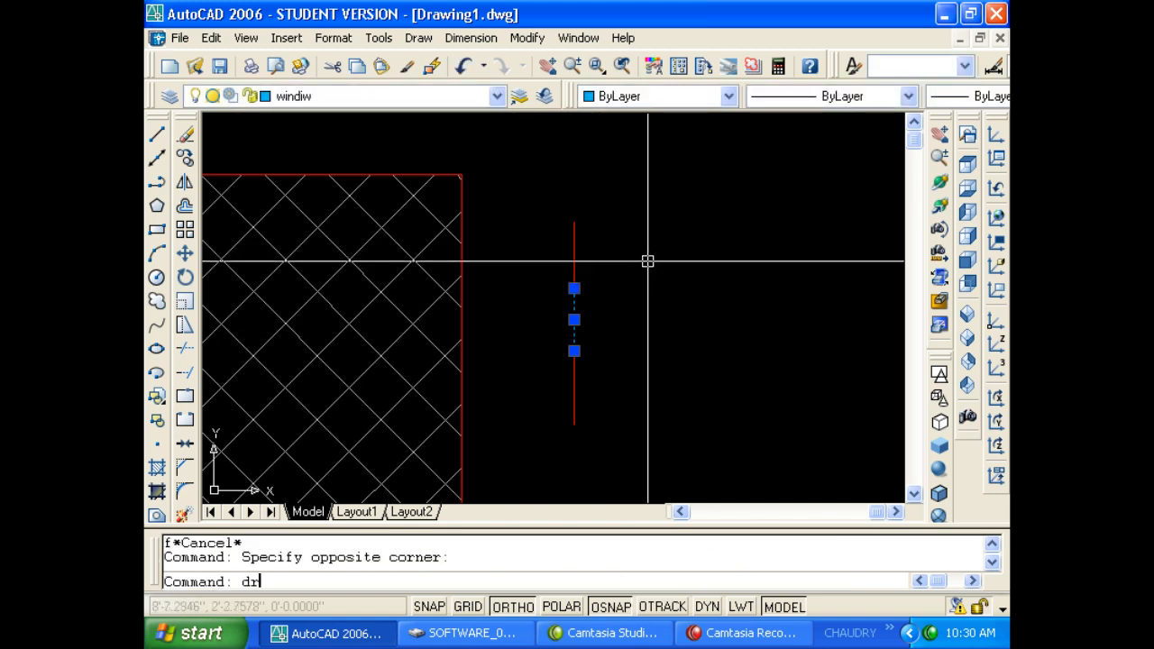
{"action": "key", "text": "Return"}
{"action": "type", "text": "f"}
{"action": "key", "text": "Return"}
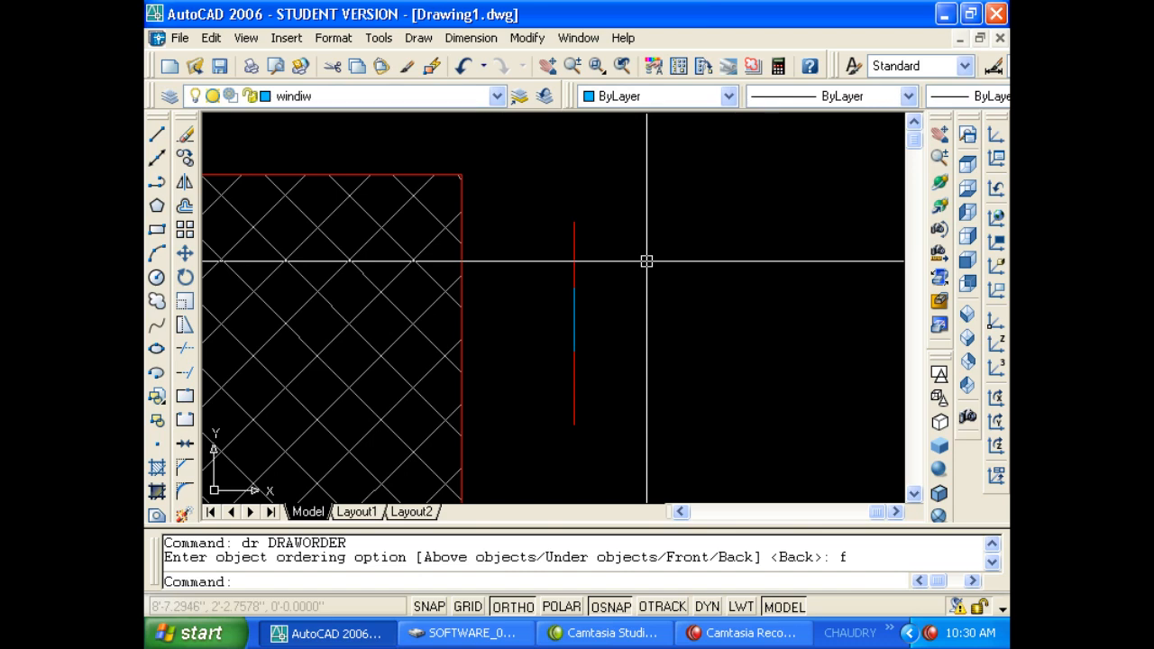
Send the square's hatch behind the other objects with DRAWORDER Back.
{"action": "scroll", "coordinate": [469, 358], "scroll_direction": "down", "scroll_amount": 2}
{"action": "key", "text": "Escape"}
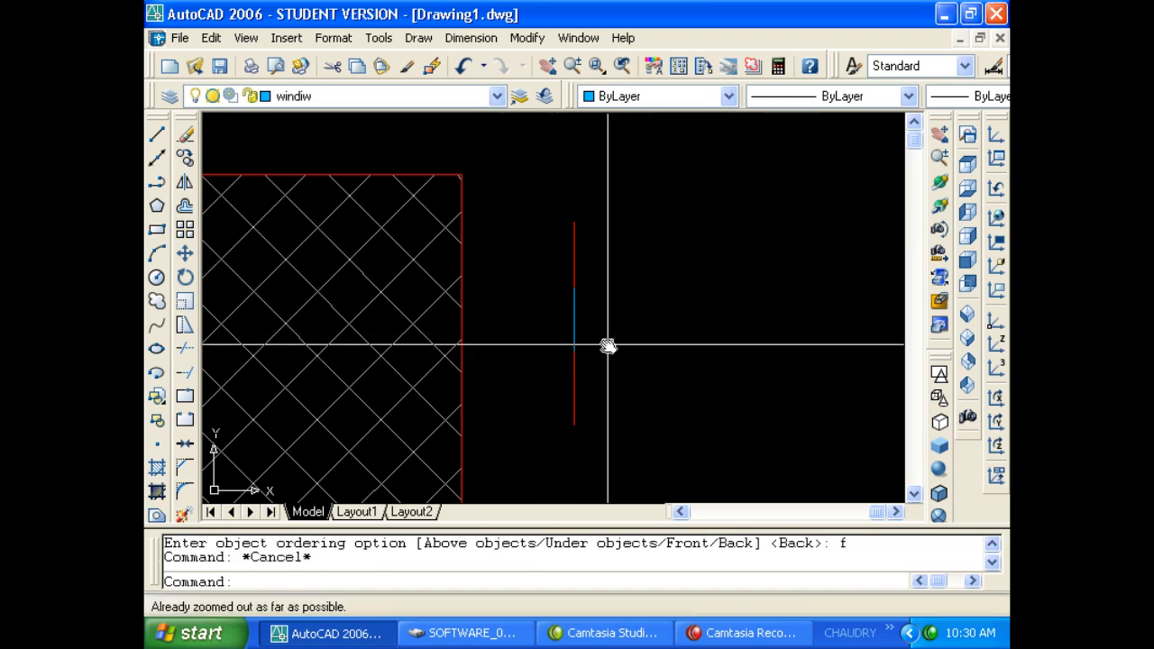
{"action": "middle_click_drag", "start_coordinate": [586, 335], "coordinate": [697, 322]}
{"action": "scroll", "coordinate": [694, 321], "scroll_direction": "down", "scroll_amount": 2}
{"action": "left_click", "coordinate": [566, 333]}
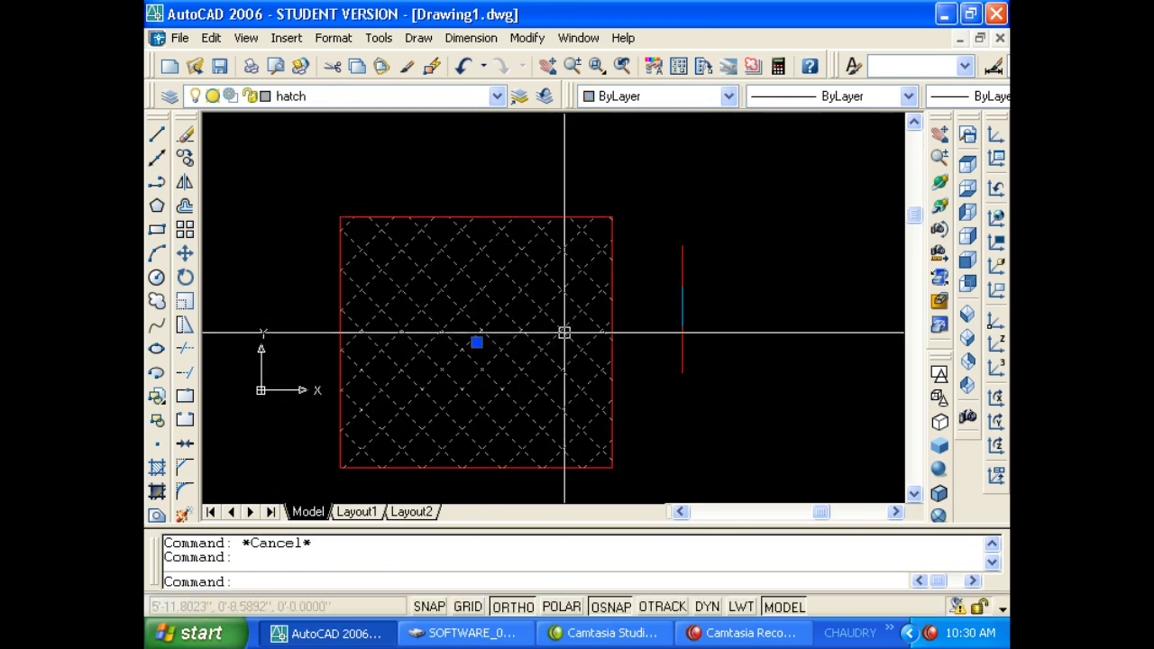
{"action": "type", "text": "dr"}
{"action": "key", "text": "Return"}
{"action": "type", "text": "b"}
{"action": "key", "text": "Return"}
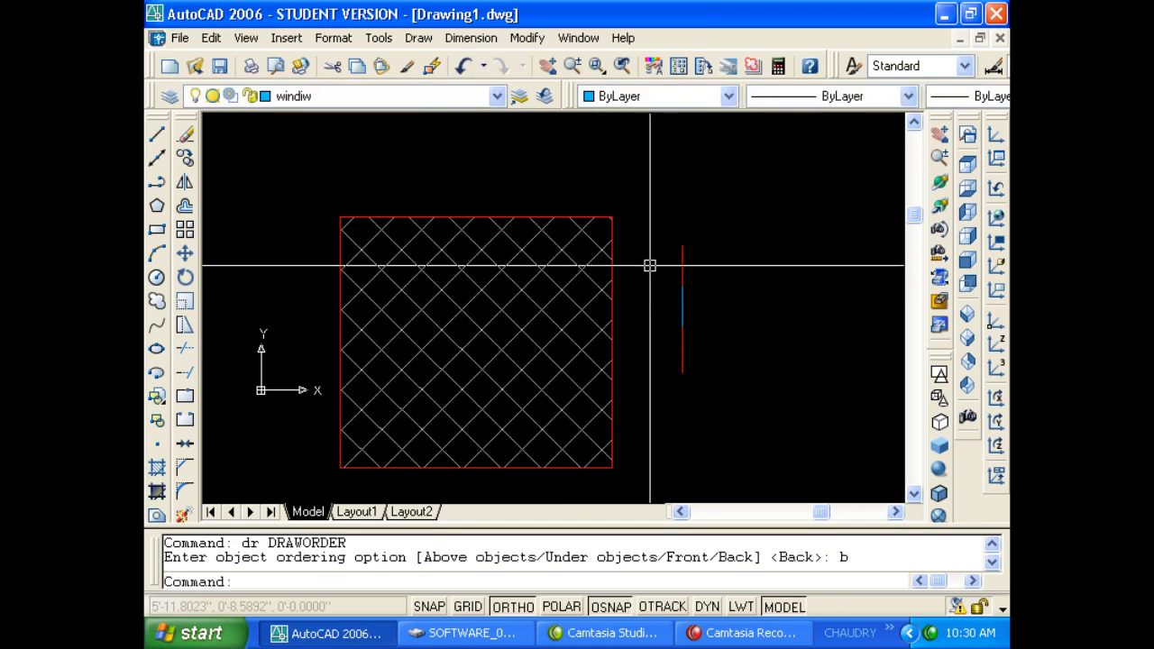
Bring the hatch back in front with DRAWORDER Front.
{"action": "scroll", "coordinate": [649, 262], "scroll_direction": "up", "scroll_amount": 8}
{"action": "mouse_move", "coordinate": [648, 263]}
{"action": "middle_mouse_down"}
{"action": "mouse_move", "coordinate": [597, 296]}
{"action": "mouse_move", "coordinate": [608, 296]}
{"action": "middle_mouse_up"}
{"action": "left_click", "coordinate": [363, 249]}
{"action": "left_click", "coordinate": [335, 283]}
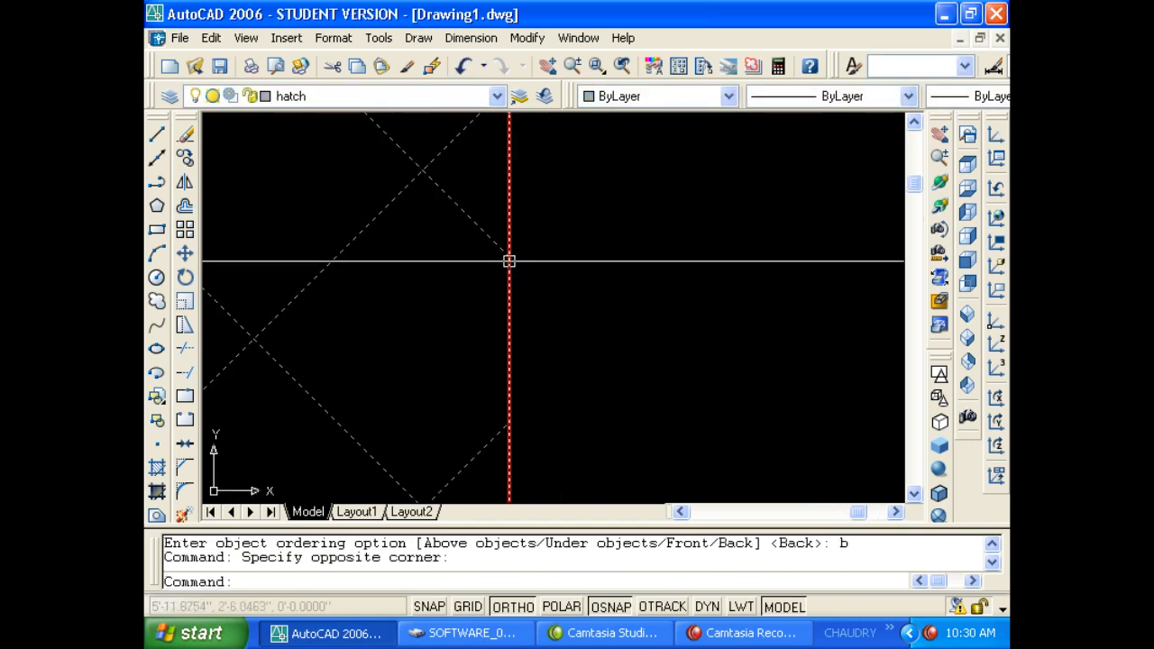
{"action": "type", "text": "dr"}
{"action": "key", "text": "Return"}
{"action": "type", "text": "f"}
{"action": "key", "text": "Return"}
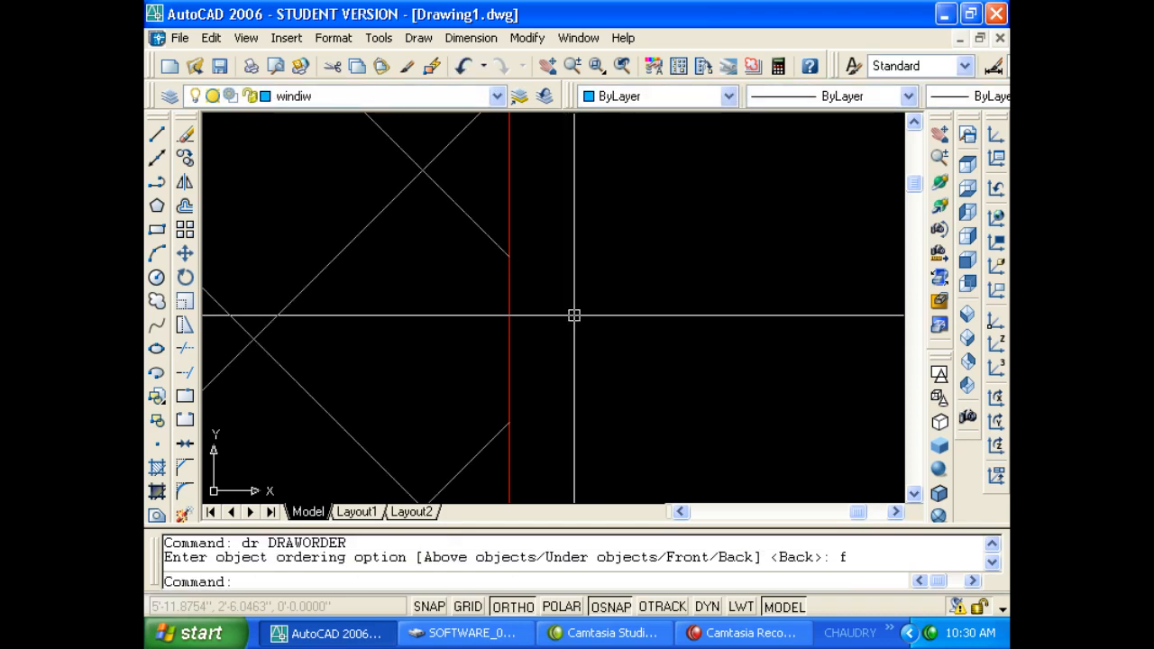
{"action": "scroll", "coordinate": [565, 297], "scroll_direction": "down", "scroll_amount": 3}
{"action": "scroll", "coordinate": [572, 298], "scroll_direction": "down", "scroll_amount": 5}
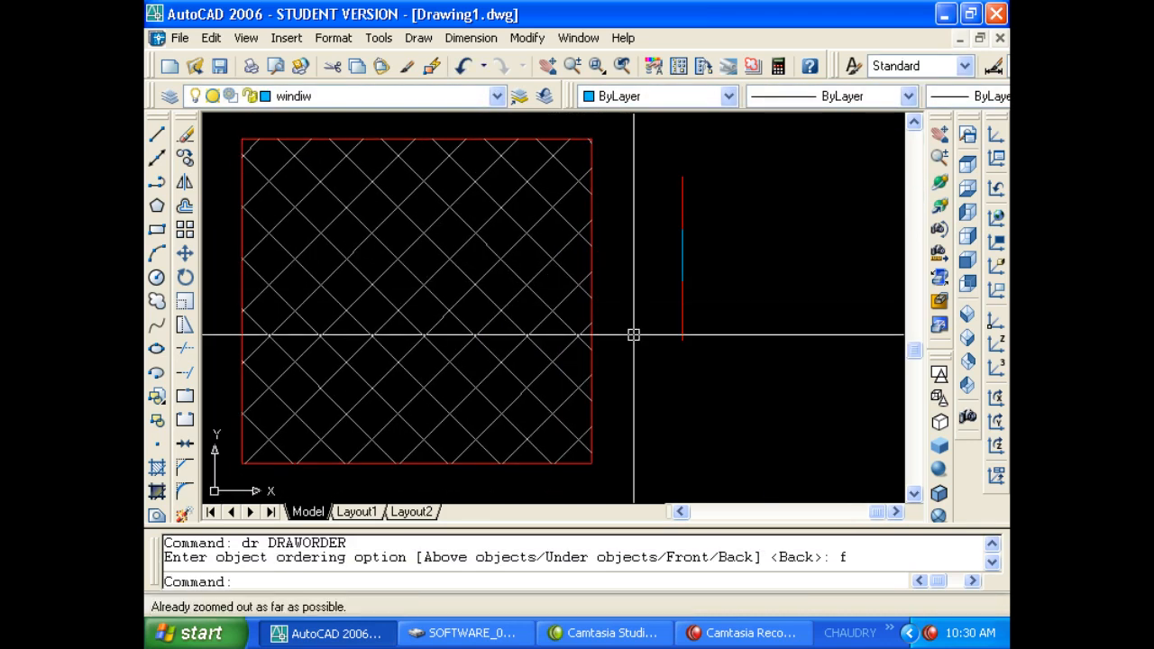
{"action": "left_click", "coordinate": [527, 287]}
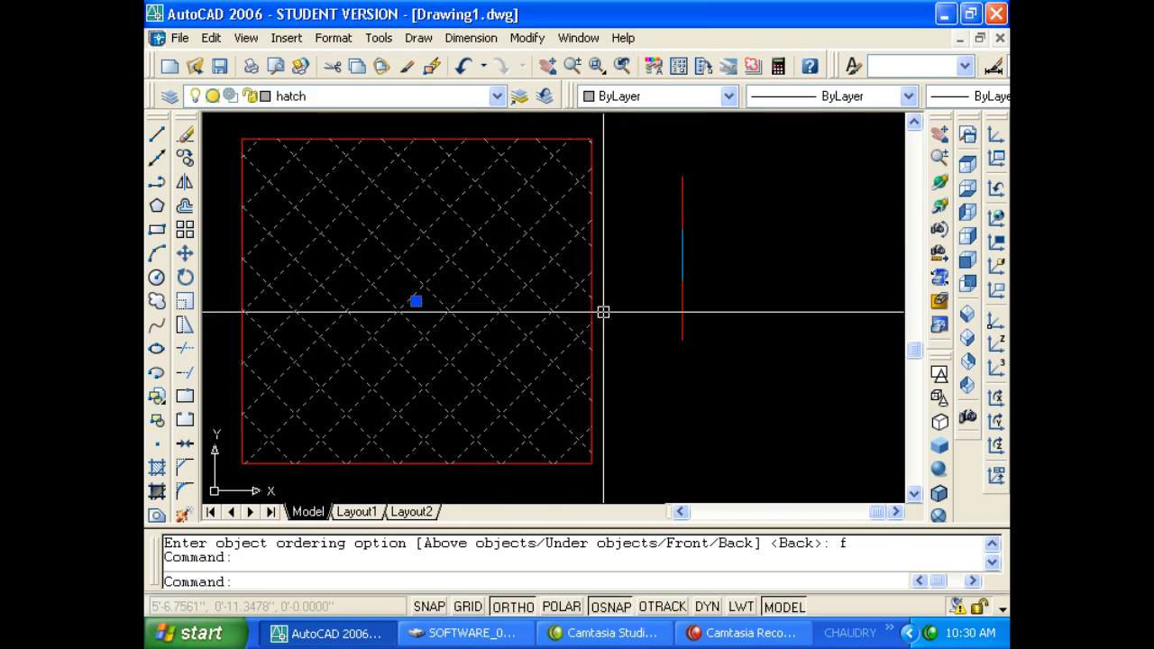
{"action": "key", "text": "Escape"}
{"action": "key", "text": "Escape"}
{"action": "type", "text": "z"}
{"action": "key", "text": "Return"}
Zoom to All, then to Extents, to show the whole drawing.
{"action": "type", "text": "a"}
{"action": "key", "text": "Return"}
{"action": "key", "text": "Escape"}
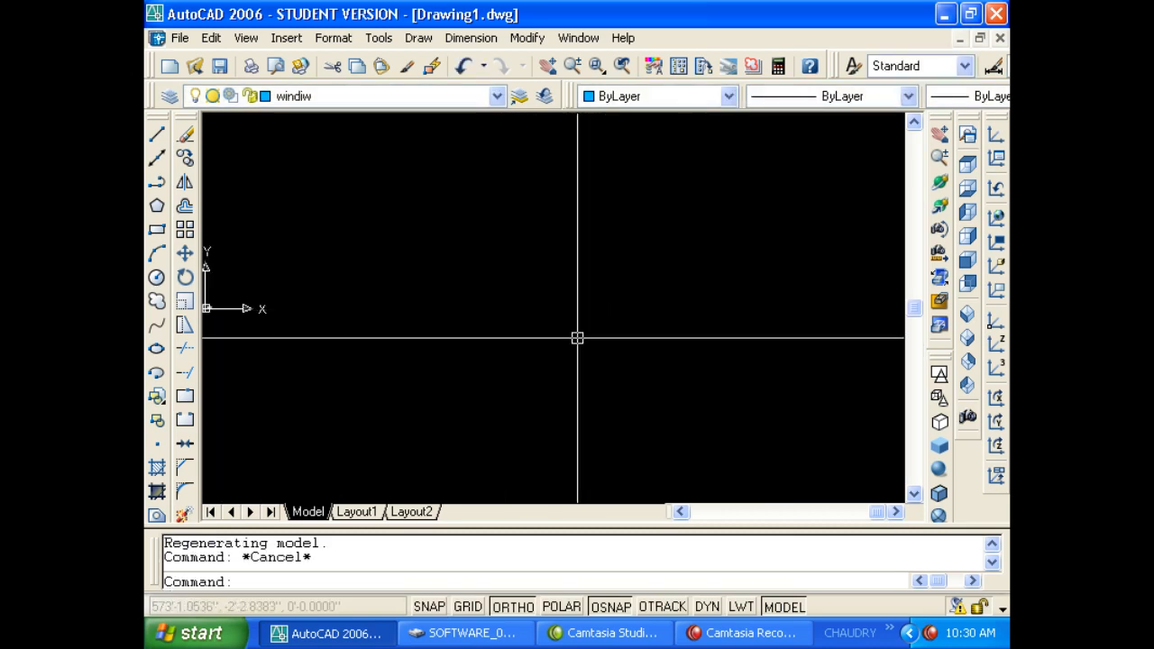
{"action": "key", "text": "Escape"}
{"action": "type", "text": "z"}
{"action": "key", "text": "Return"}
{"action": "type", "text": "e"}
{"action": "key", "text": "Return"}
{"action": "key", "text": "Escape"}
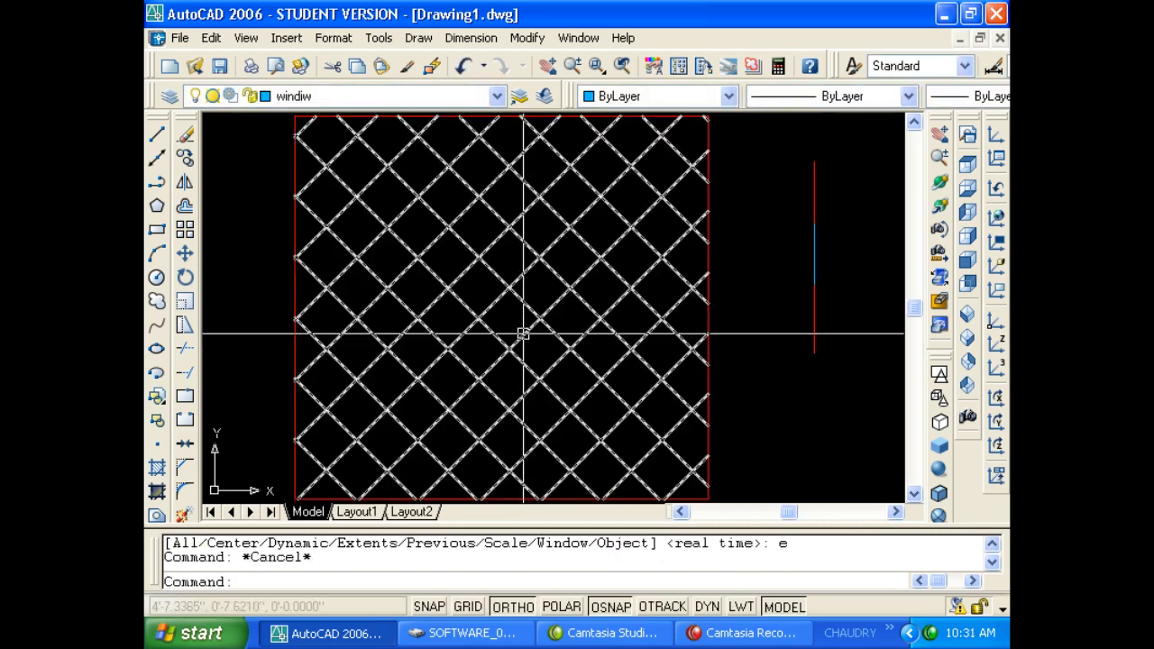
Window-select the hatched square and wall lines and erase them.
{"action": "scroll", "coordinate": [469, 366], "scroll_direction": "down", "scroll_amount": 6}
{"action": "left_click", "coordinate": [377, 424]}
{"action": "left_click", "coordinate": [595, 299]}
{"action": "type", "text": "e"}
{"action": "key", "text": "Return"}
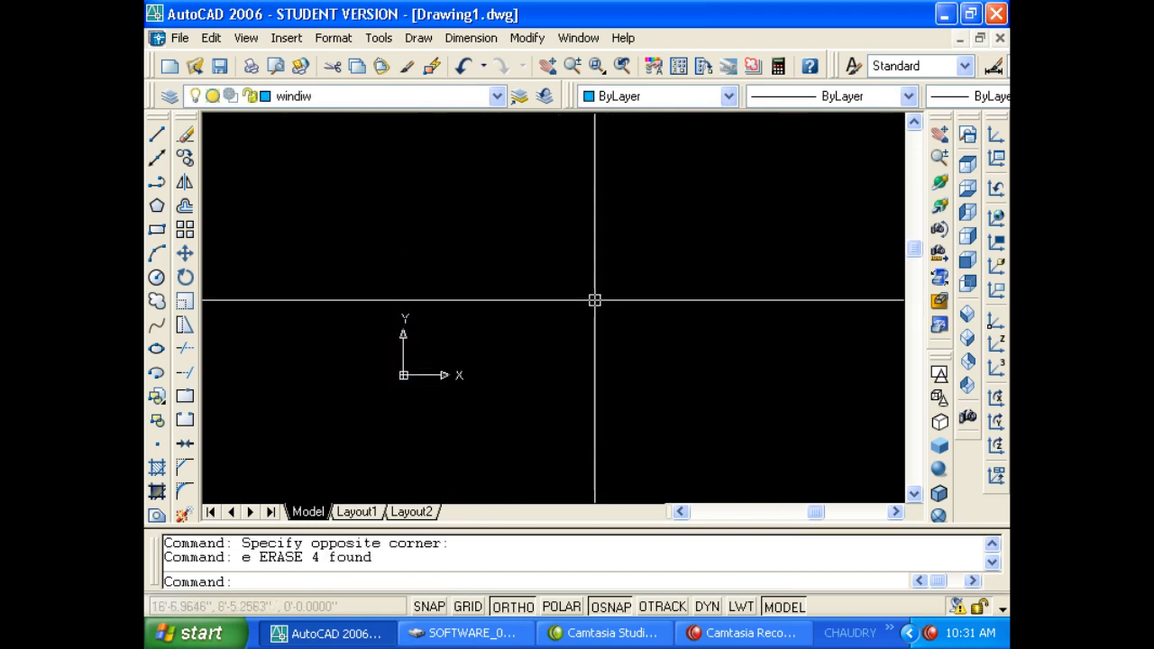
{"action": "key", "text": "Escape"}
{"action": "type", "text": "z"}
{"action": "key", "text": "Return"}
{"action": "key", "text": "Return"}
{"action": "key", "text": "Escape"}
Zoom to the drawing extents and pan across the empty drawing.
{"action": "type", "text": "z"}
{"action": "key", "text": "Return"}
{"action": "type", "text": "e"}
{"action": "key", "text": "Return"}
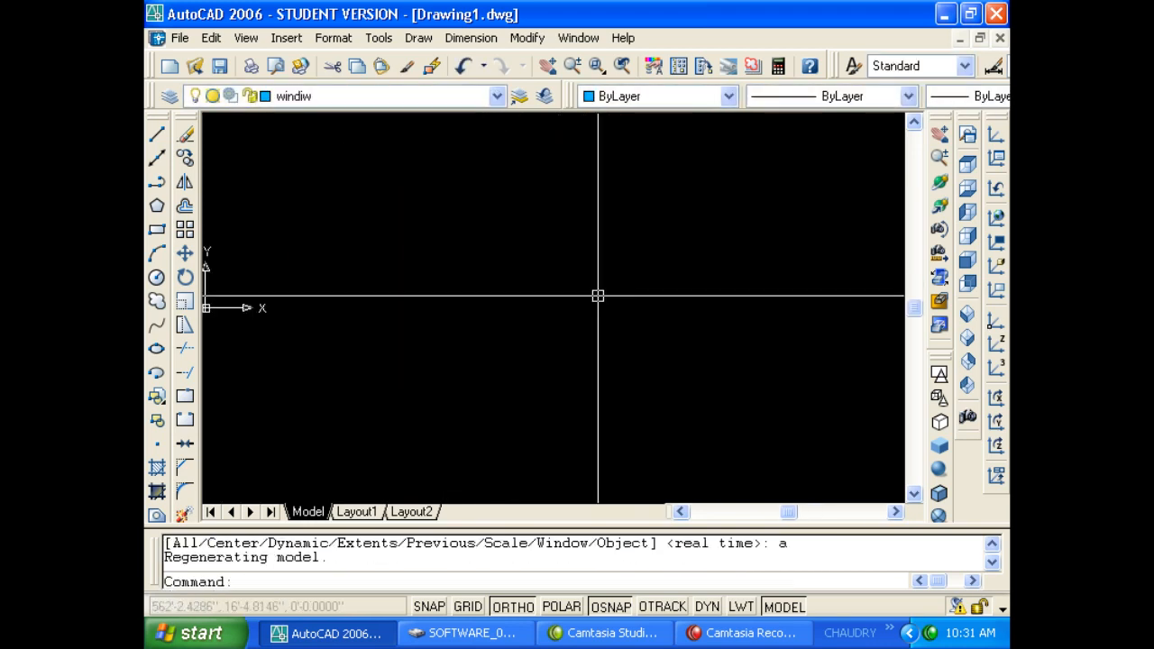
{"action": "key", "text": "Escape"}
{"action": "middle_click_drag", "start_coordinate": [574, 291], "coordinate": [491, 262]}
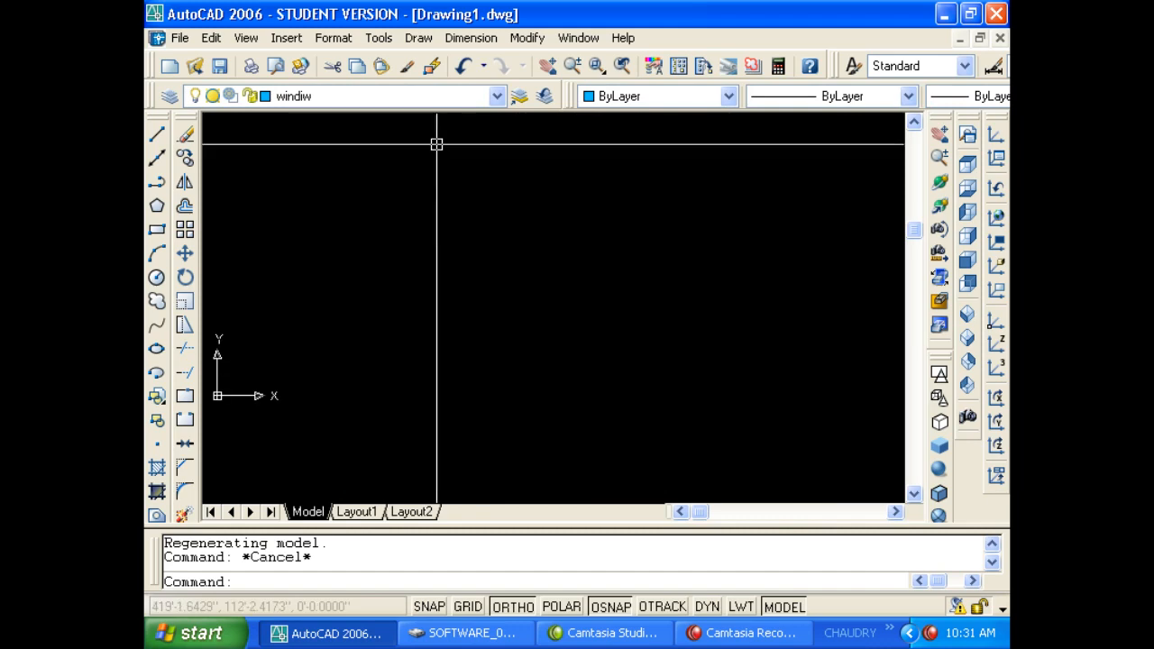
Browse the Tools > Draw Order menu and close it without choosing anything.
{"action": "left_click", "coordinate": [420, 40]}
{"action": "mouse_move", "coordinate": [379, 38]}
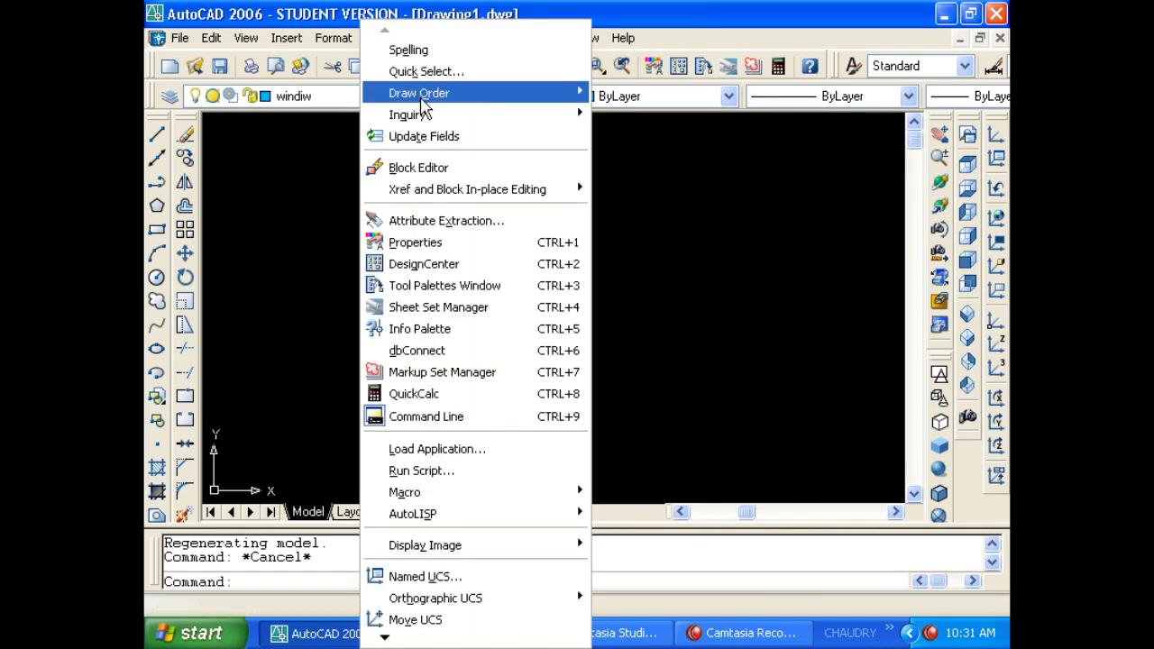
{"action": "mouse_move", "coordinate": [429, 101]}
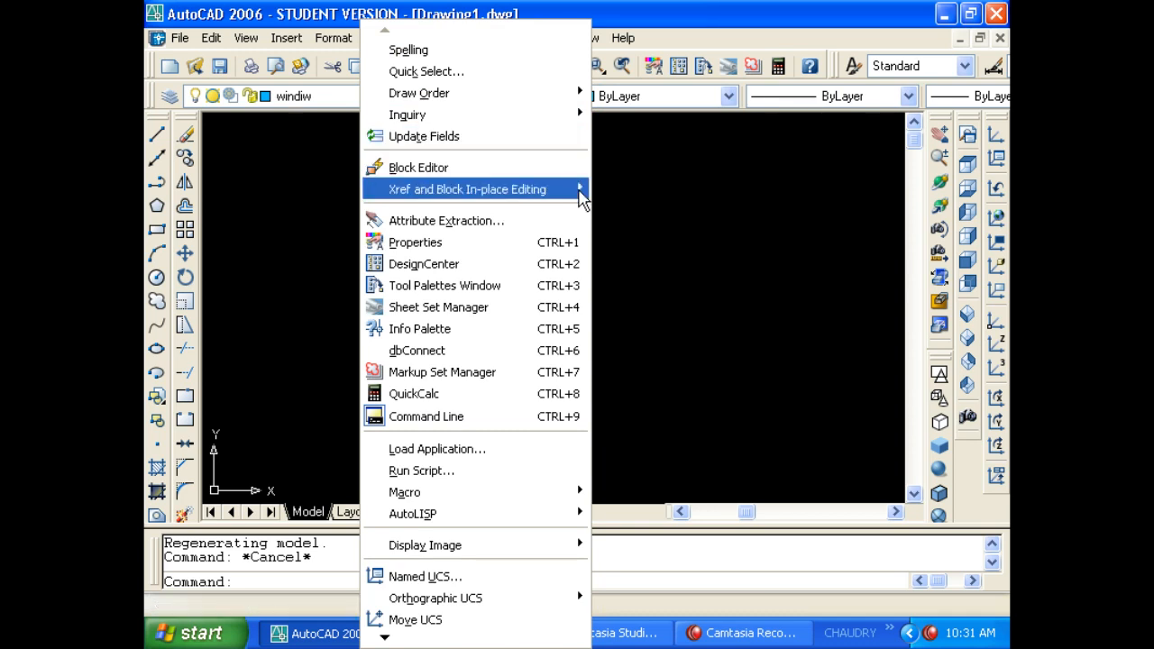
{"action": "left_click", "coordinate": [621, 187]}
{"action": "left_click", "coordinate": [543, 189]}
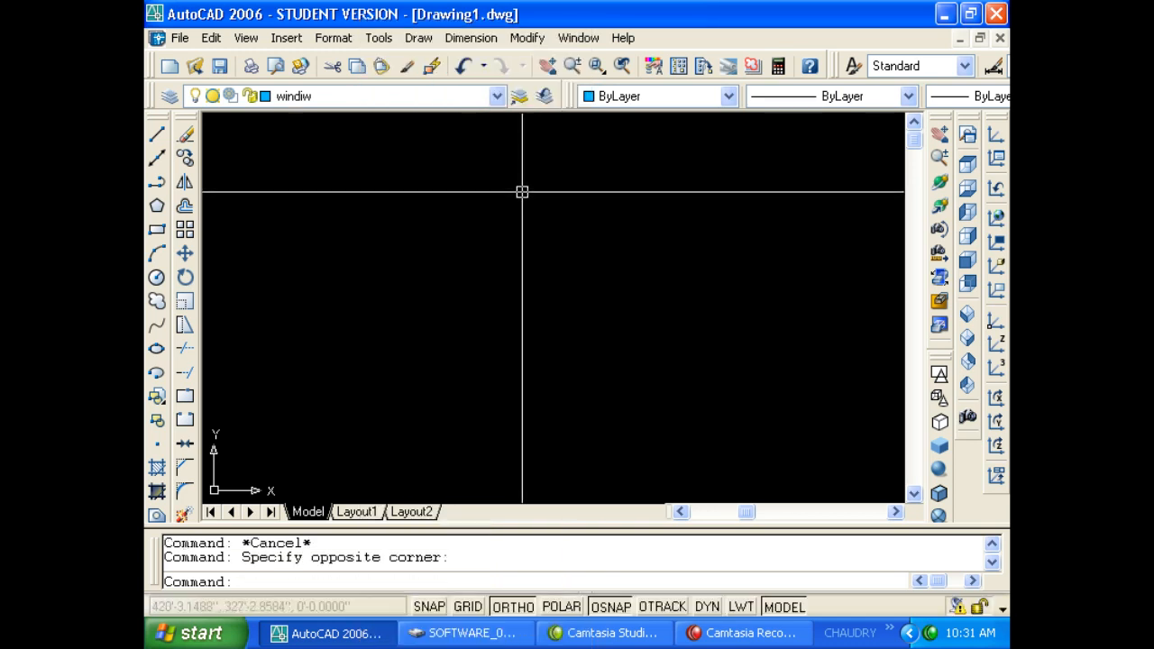
Draw a blue rectangle with RECTANG by picking two opposite corners.
{"action": "key", "text": "Escape"}
{"action": "type", "text": "rec"}
{"action": "key", "text": "Return"}
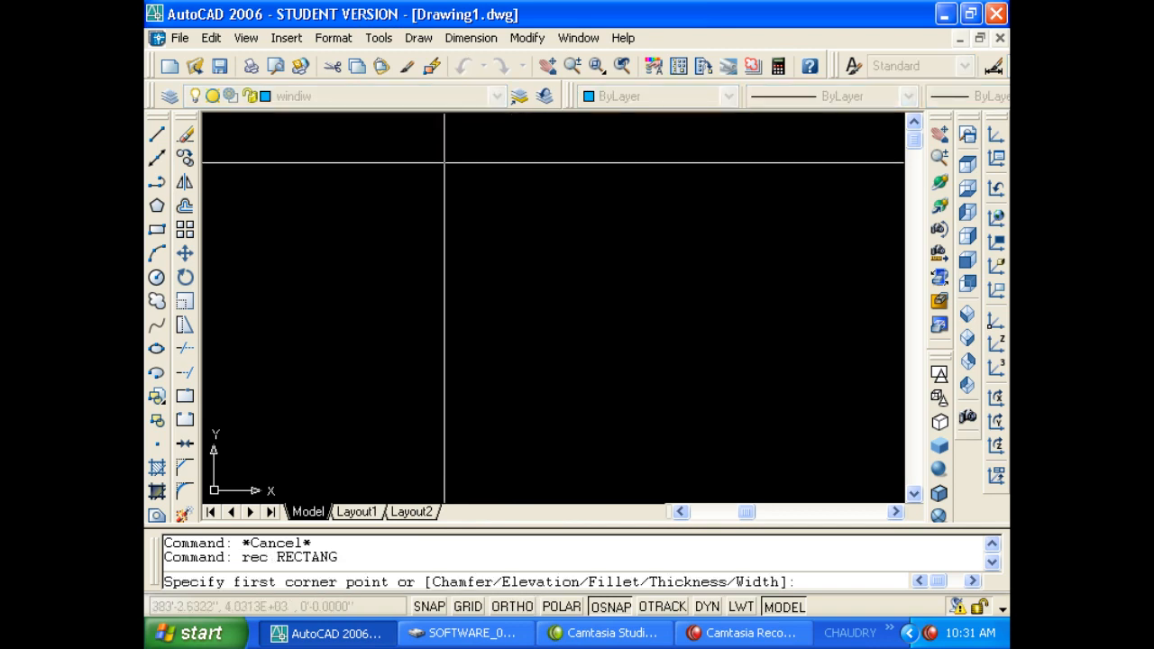
{"action": "left_click", "coordinate": [427, 160]}
{"action": "left_click", "coordinate": [551, 346]}
{"action": "key", "text": "Escape"}
{"action": "key", "text": "Escape"}
Draw a diagonal line from the rectangle's top-left to its bottom-right corner.
{"action": "type", "text": "l"}
{"action": "key", "text": "Return"}
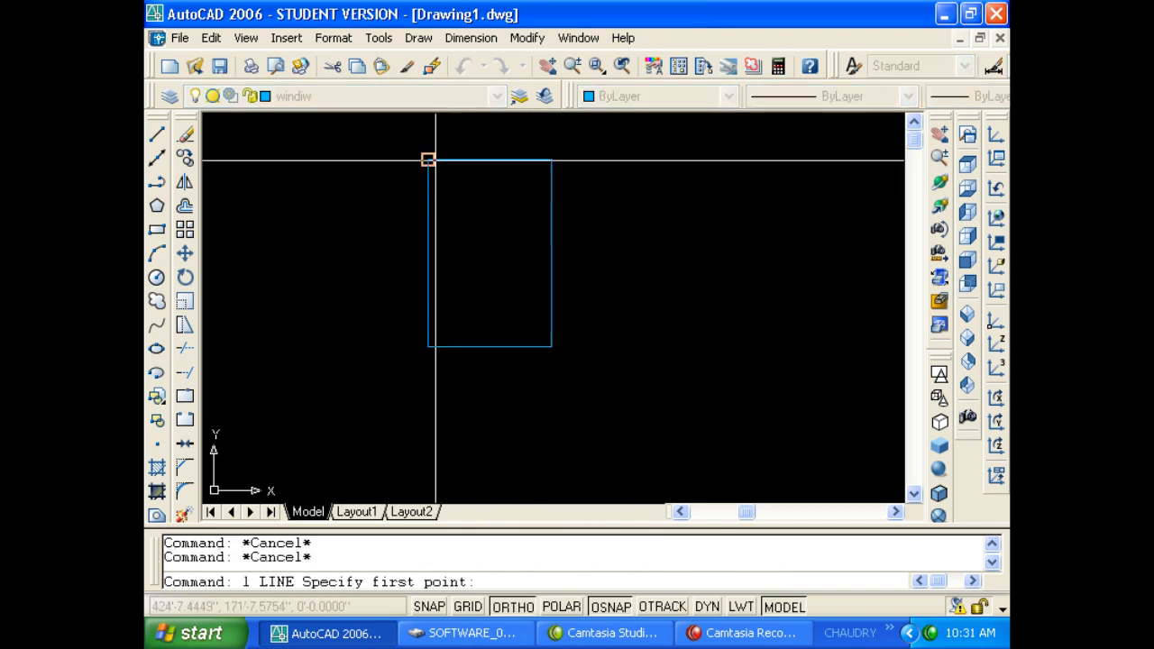
{"action": "left_click", "coordinate": [427, 160]}
{"action": "left_click", "coordinate": [552, 346]}
{"action": "key", "text": "Escape"}
{"action": "key", "text": "Escape"}
Open the Block Definition dialog with B.
{"action": "middle_click_drag", "start_coordinate": [544, 343], "coordinate": [531, 388]}
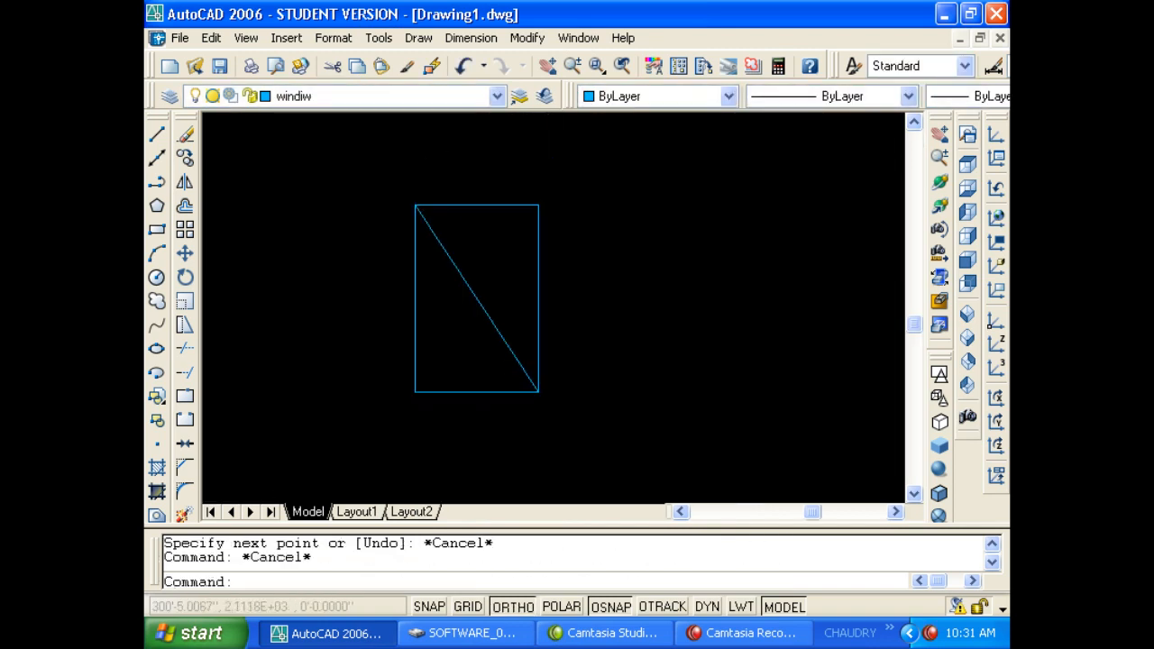
{"action": "key", "text": "Escape"}
{"action": "type", "text": "b"}
{"action": "key", "text": "Return"}
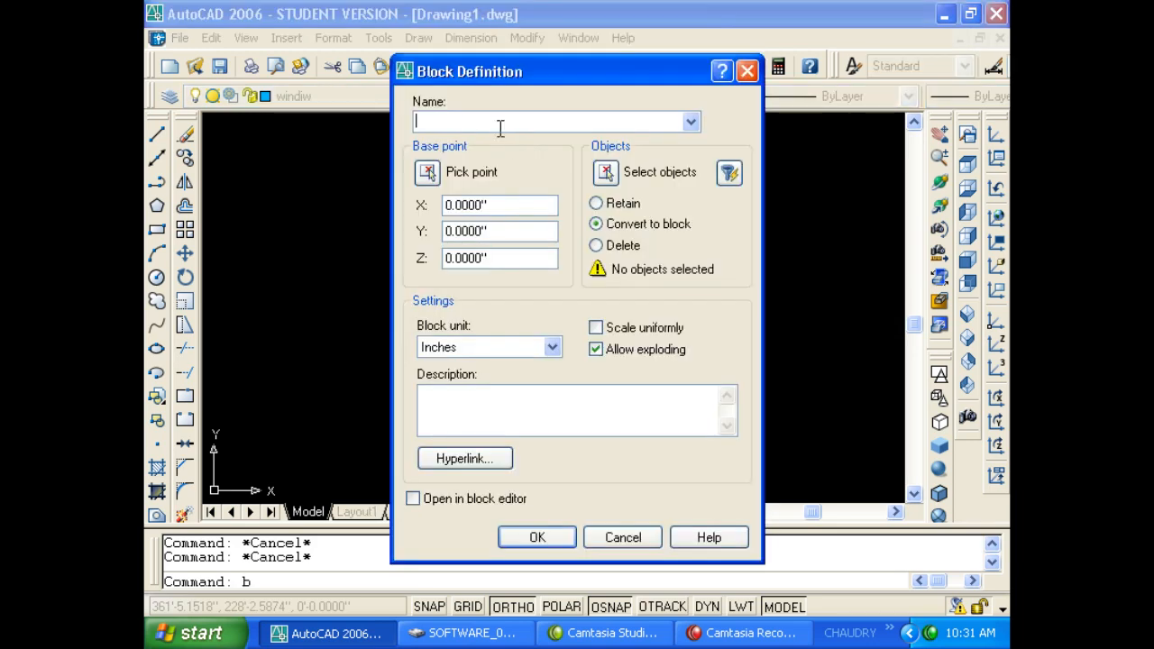
Define block dfadfd from the rectangle and diagonal, based at the diagonal's midpoint.
{"action": "type", "text": "dfadfd"}
{"action": "left_click", "coordinate": [618, 170]}
{"action": "left_click", "coordinate": [575, 386]}
{"action": "left_click", "coordinate": [403, 209]}
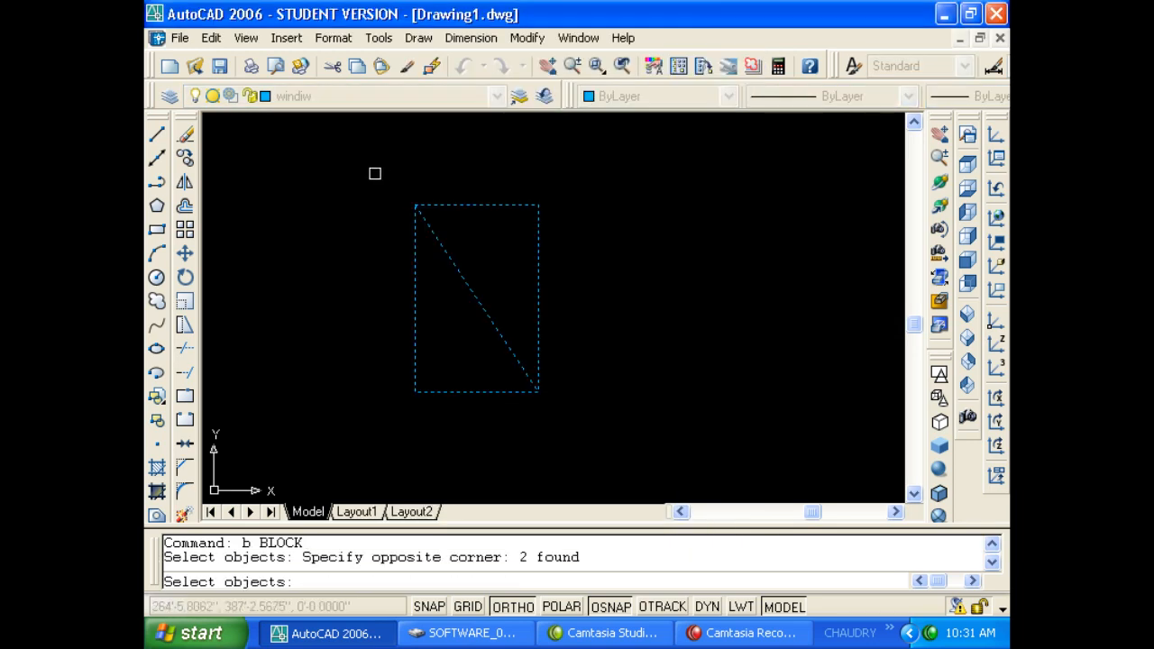
{"action": "key", "text": "Return"}
{"action": "left_click", "coordinate": [420, 177]}
{"action": "left_click", "coordinate": [478, 298]}
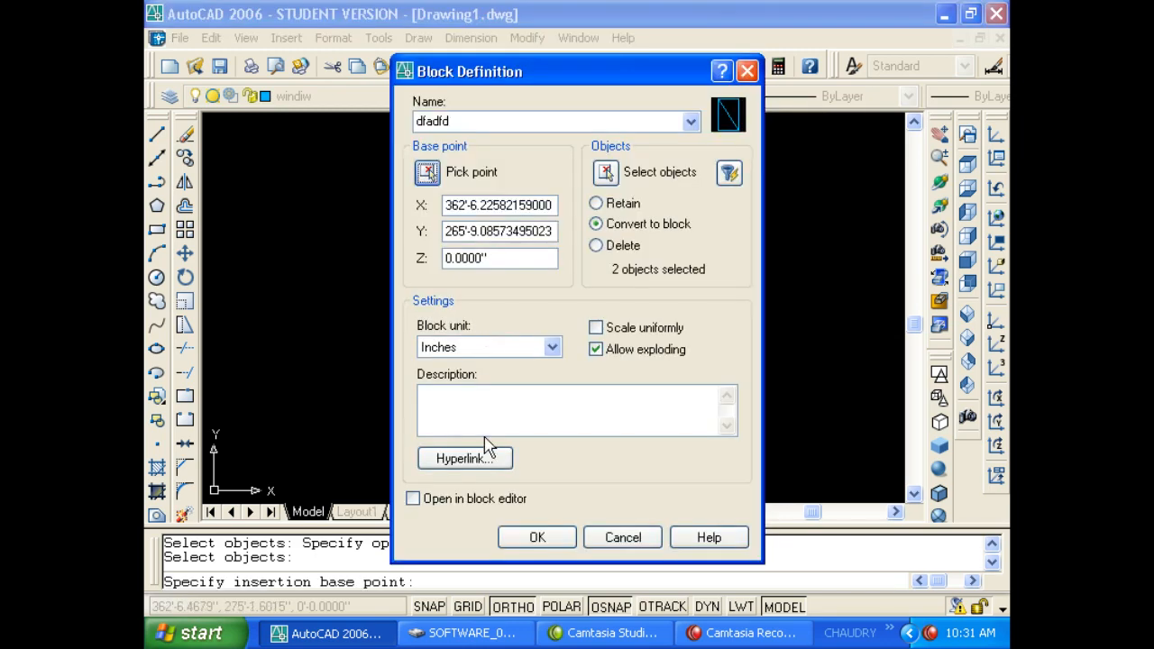
{"action": "left_click", "coordinate": [534, 533]}
Select the new dfadfd block to confirm it acts as one object.
{"action": "left_click_drag", "start_coordinate": [517, 412], "coordinate": [490, 340]}
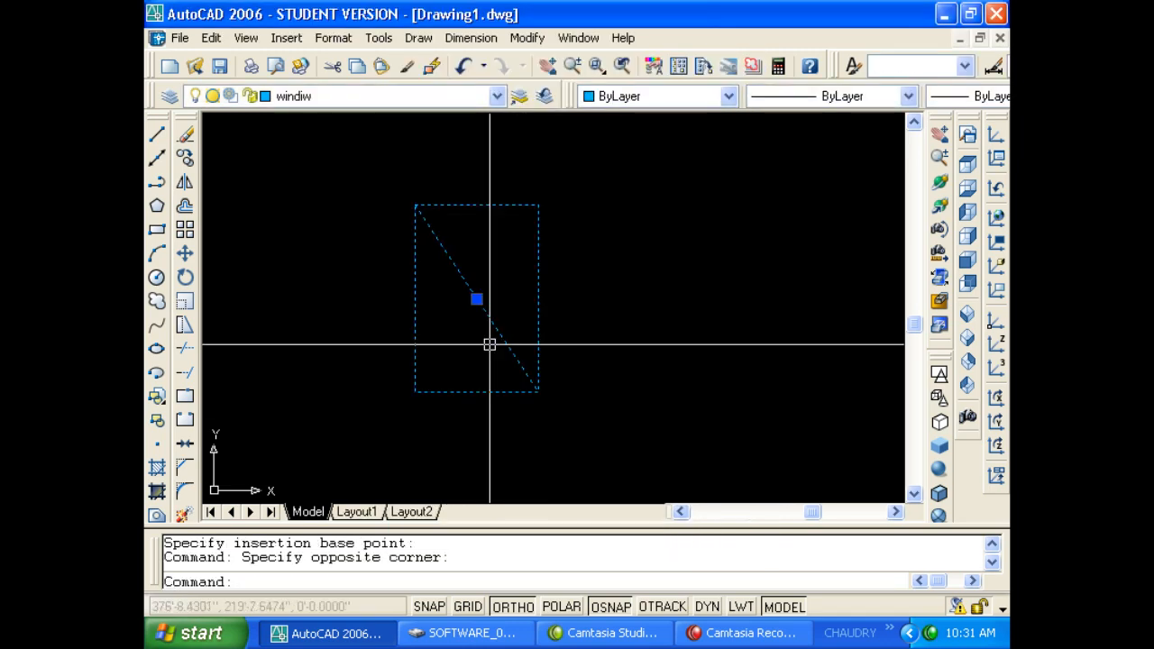
{"action": "key", "text": "Escape"}
{"action": "key", "text": "Escape"}
{"action": "left_click", "coordinate": [469, 260]}
{"action": "left_click", "coordinate": [450, 239]}
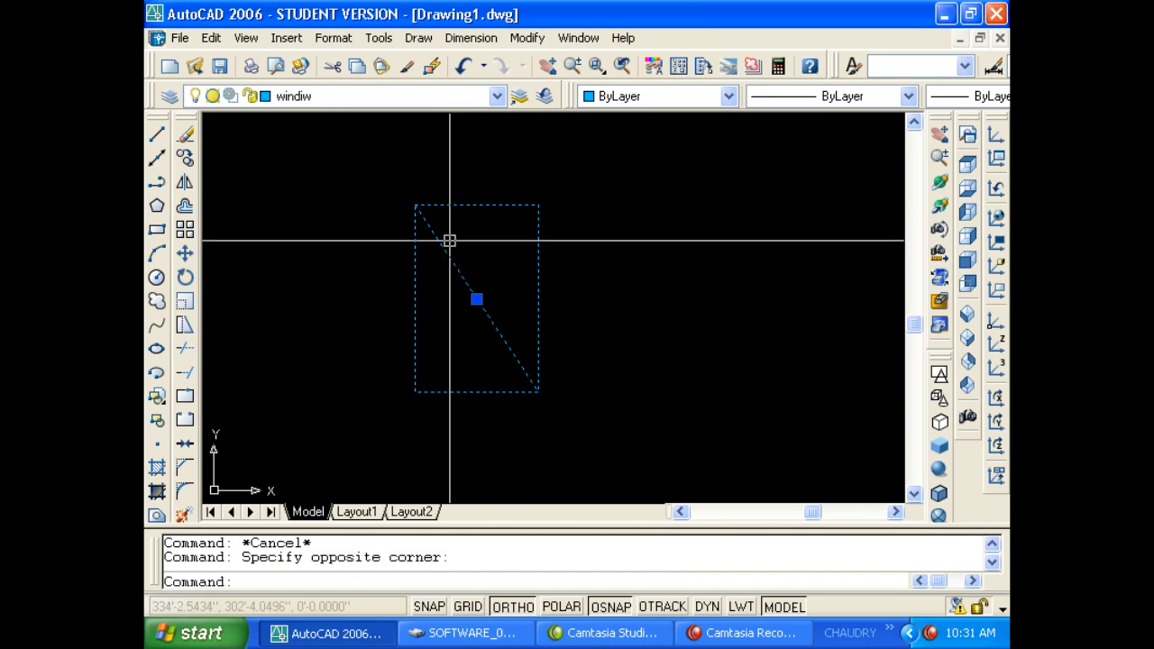
{"action": "key", "text": "Escape"}
{"action": "key", "text": "Escape"}
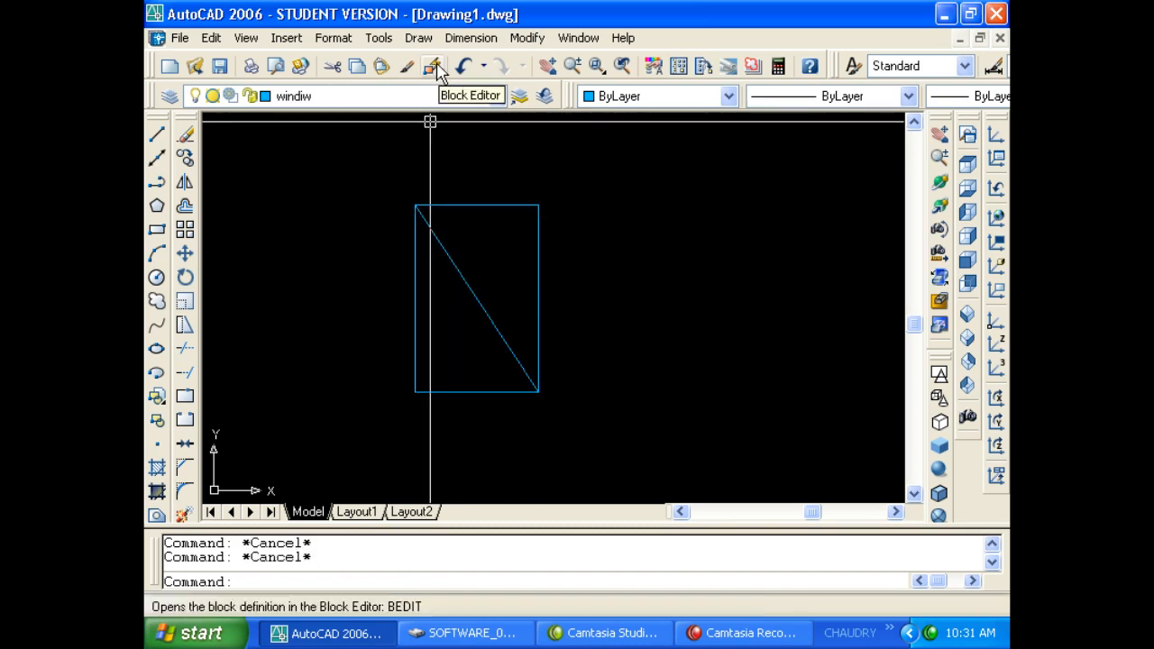
{"action": "left_click", "coordinate": [466, 162]}
{"action": "key", "text": "Escape"}
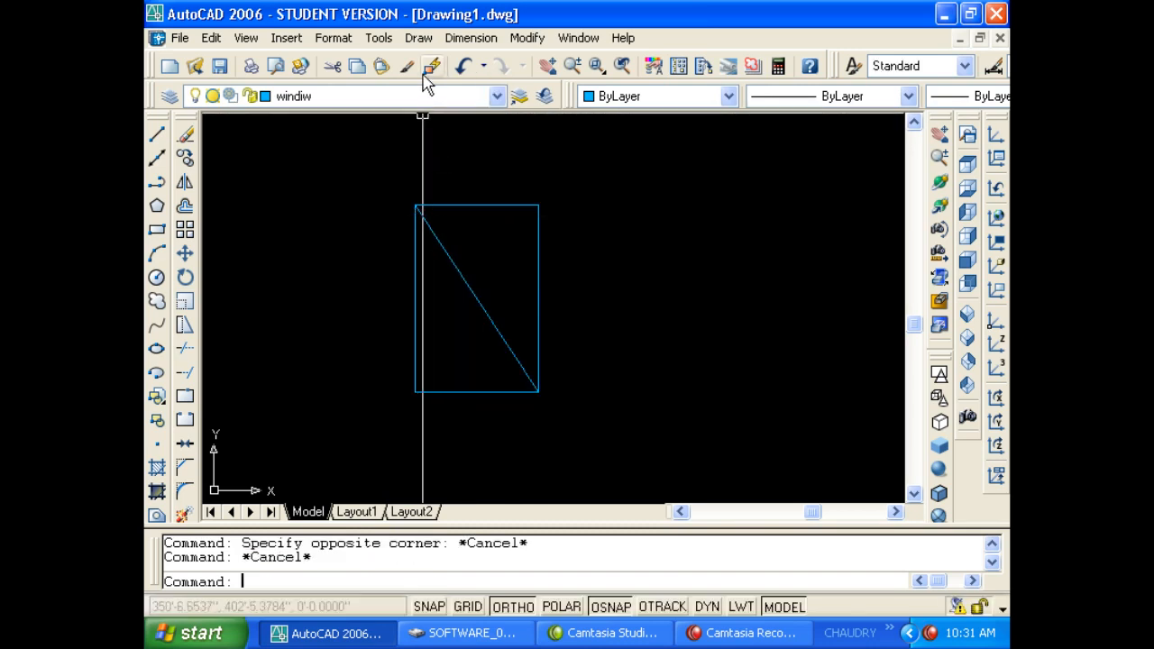
{"action": "left_click", "coordinate": [431, 65]}
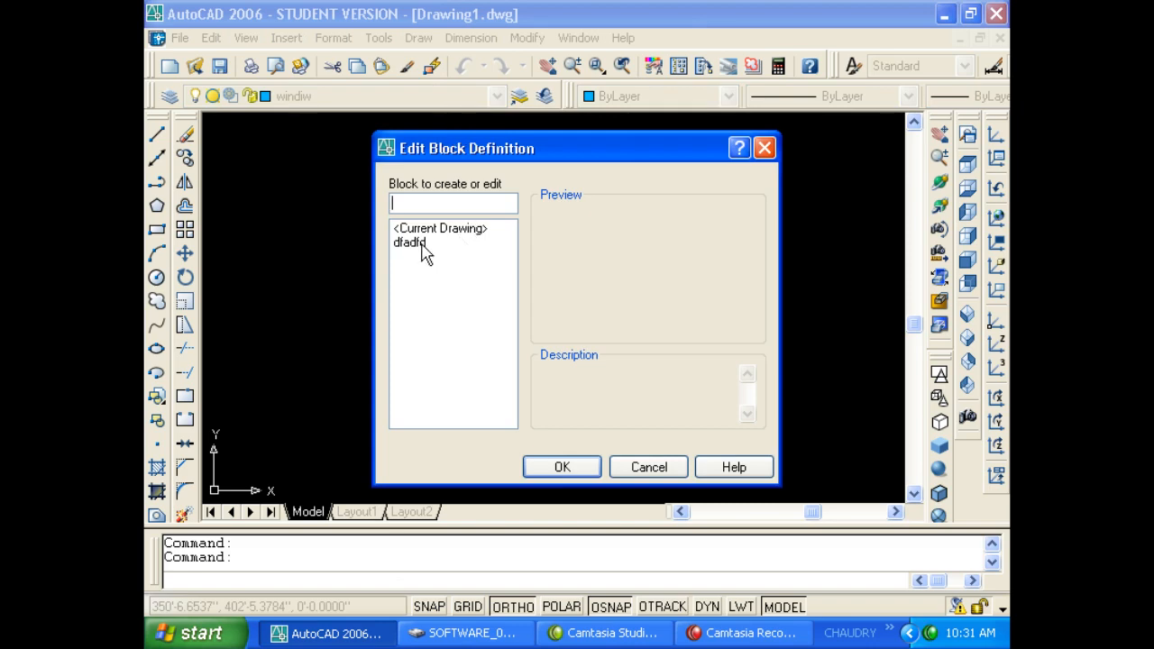
{"action": "left_click", "coordinate": [426, 243]}
{"action": "key", "text": "Return"}
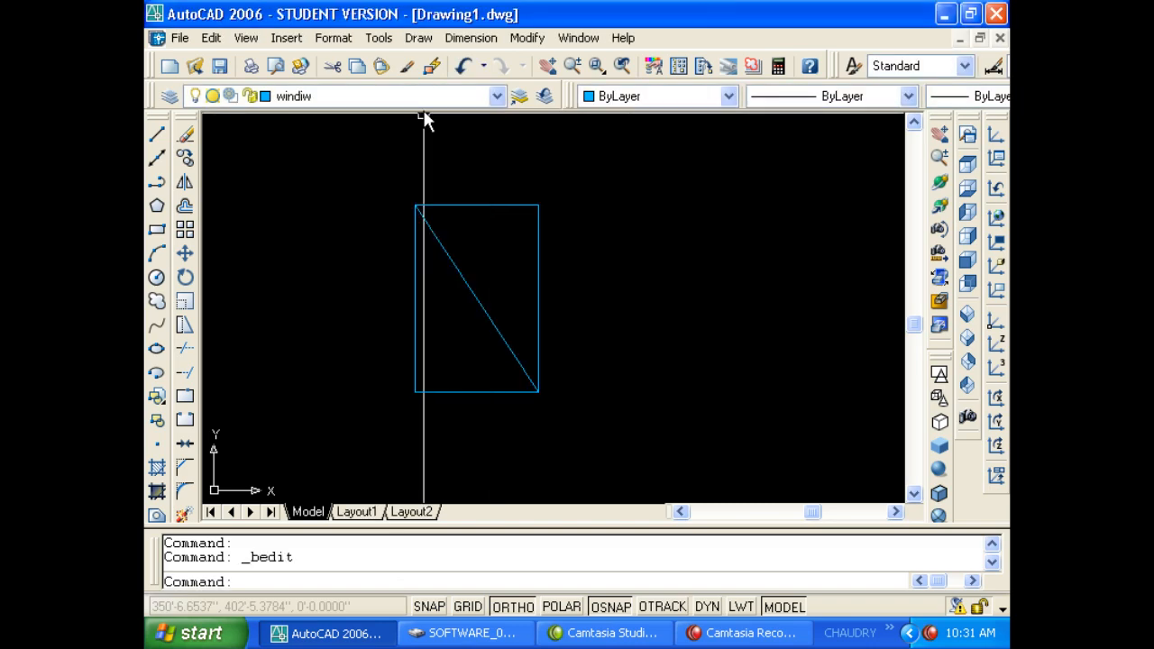
{"action": "left_click", "coordinate": [378, 38]}
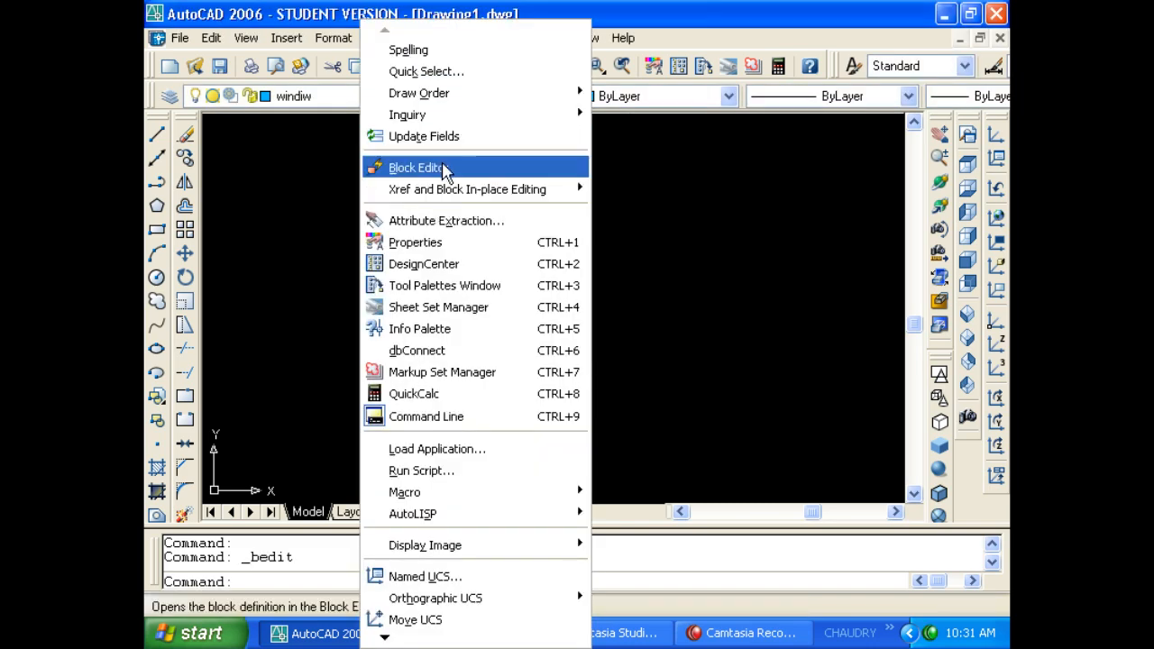
{"action": "left_click", "coordinate": [447, 169]}
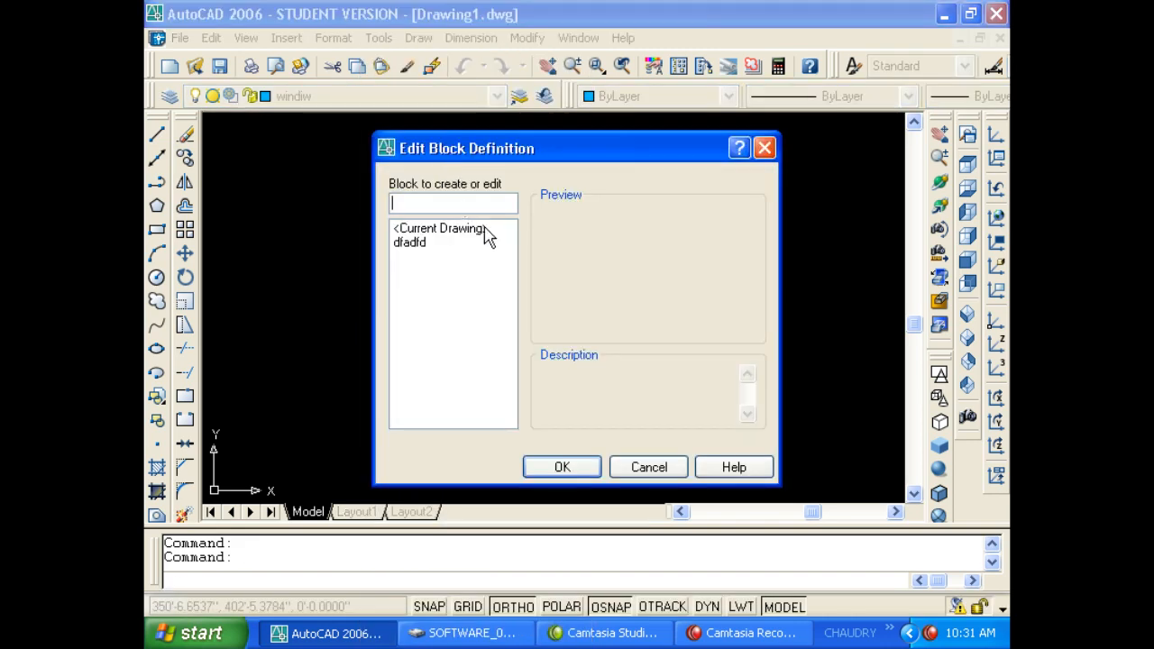
{"action": "left_click", "coordinate": [435, 242]}
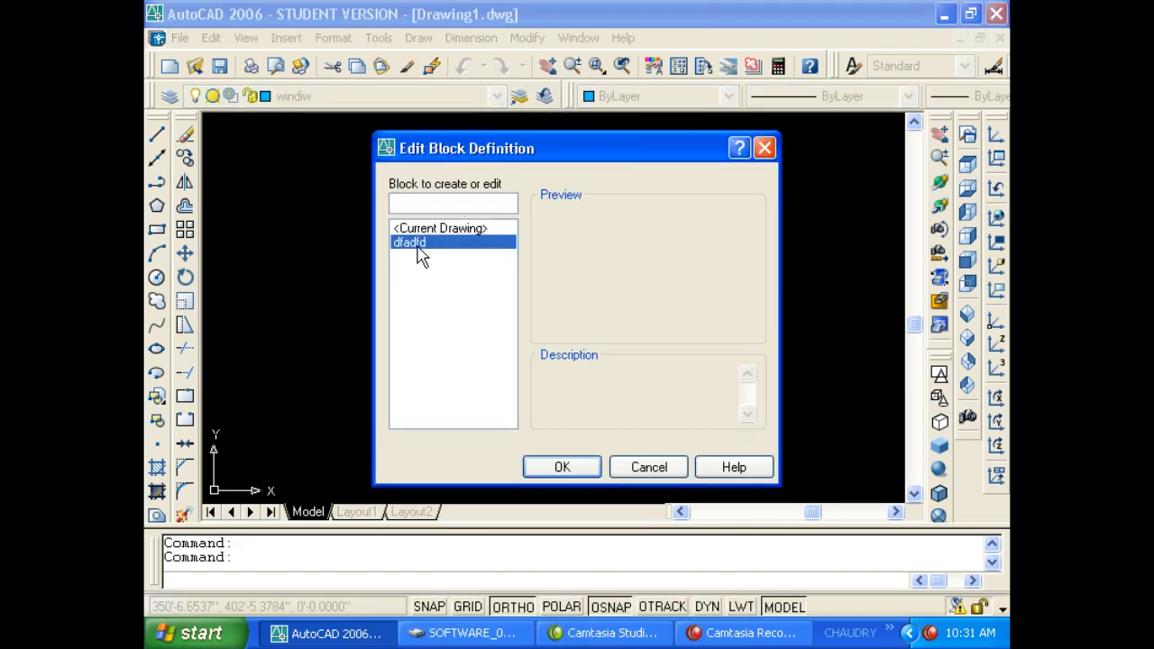
{"action": "left_click", "coordinate": [563, 467]}
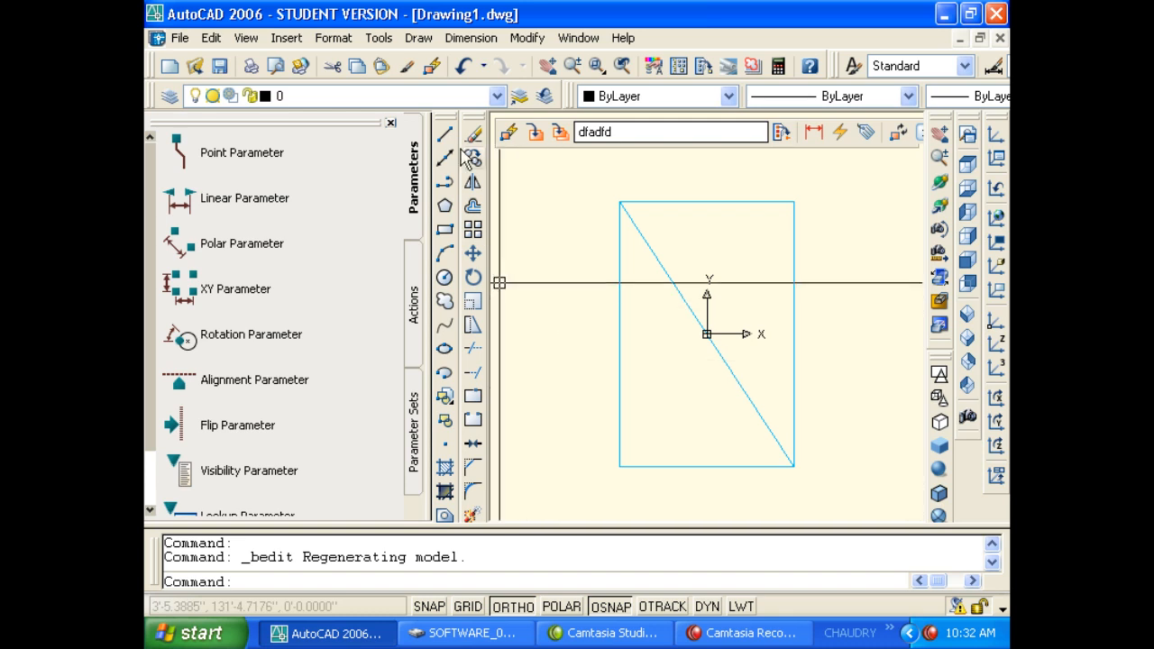
{"action": "left_click", "coordinate": [390, 123]}
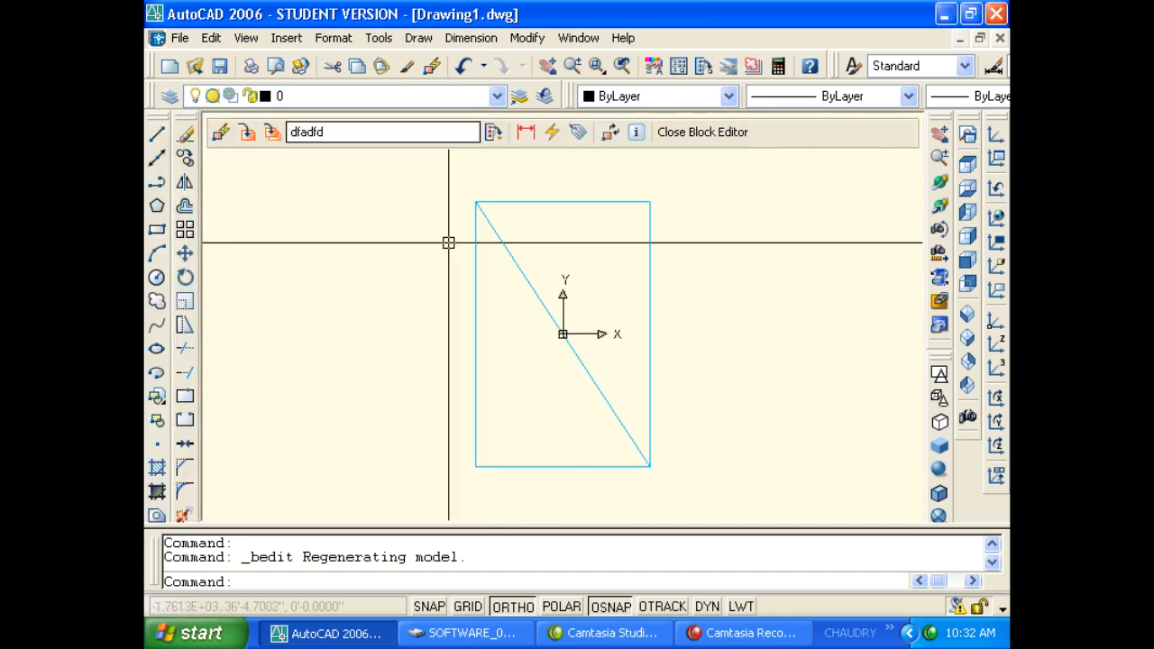
{"action": "scroll", "coordinate": [467, 264], "scroll_direction": "down", "scroll_amount": 4}
{"action": "left_click", "coordinate": [569, 379]}
{"action": "left_click", "coordinate": [439, 259]}
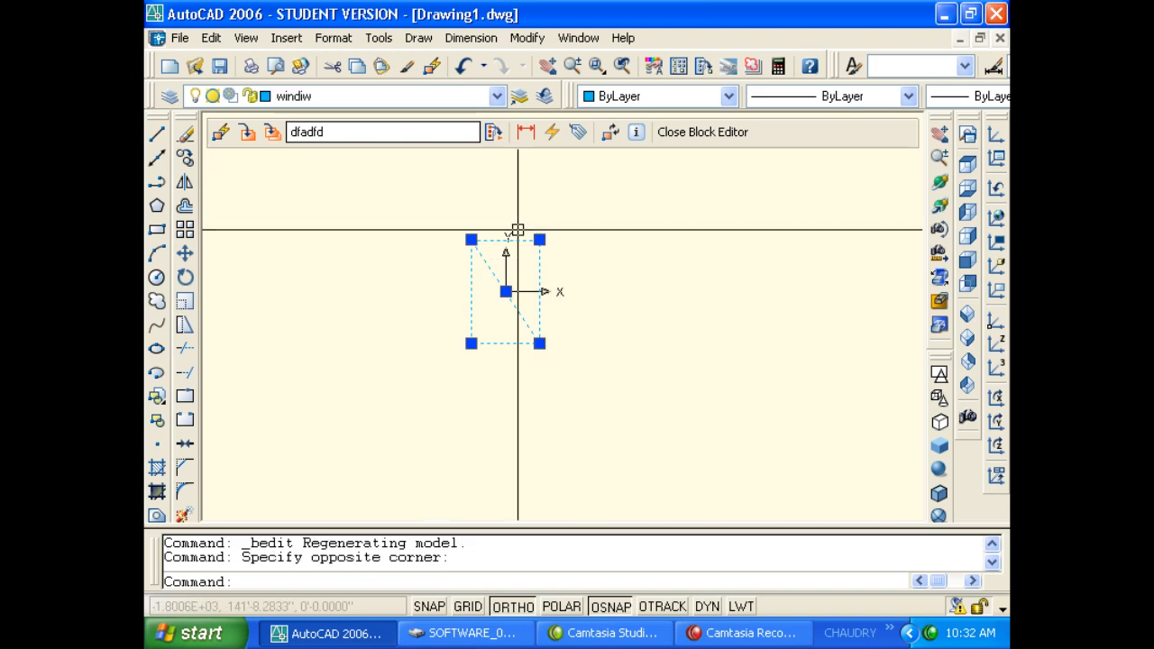
{"action": "left_click", "coordinate": [712, 133]}
{"action": "left_click", "coordinate": [604, 348]}
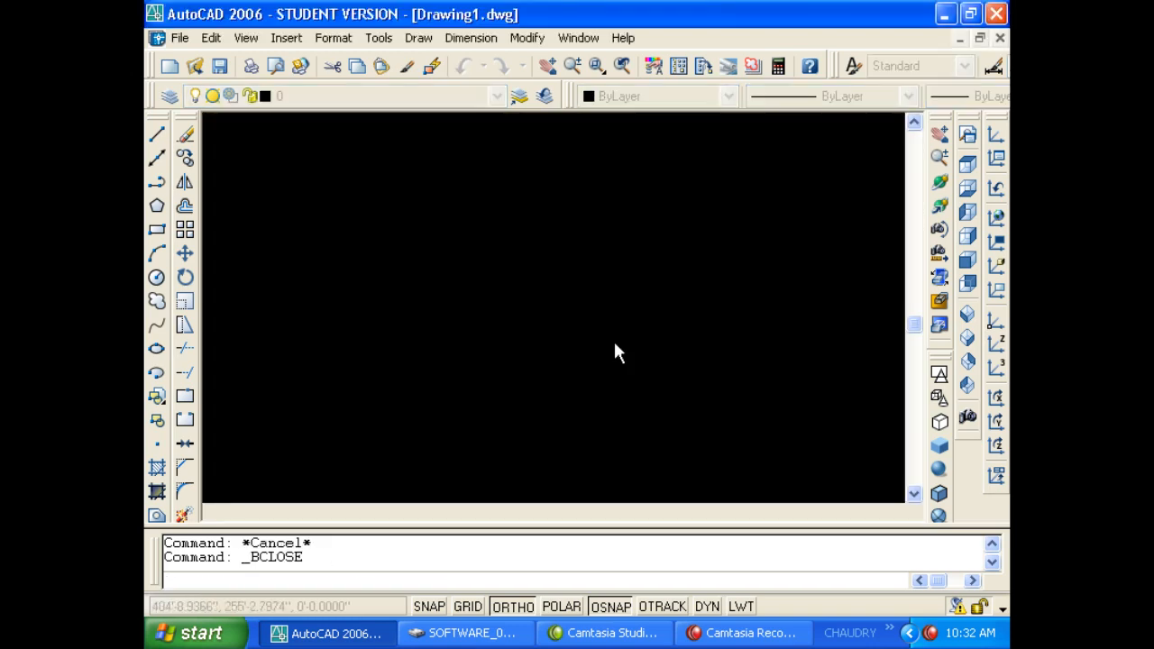
Double-click the window block and open dfadfd in the Block Editor.
{"action": "left_click", "coordinate": [532, 267]}
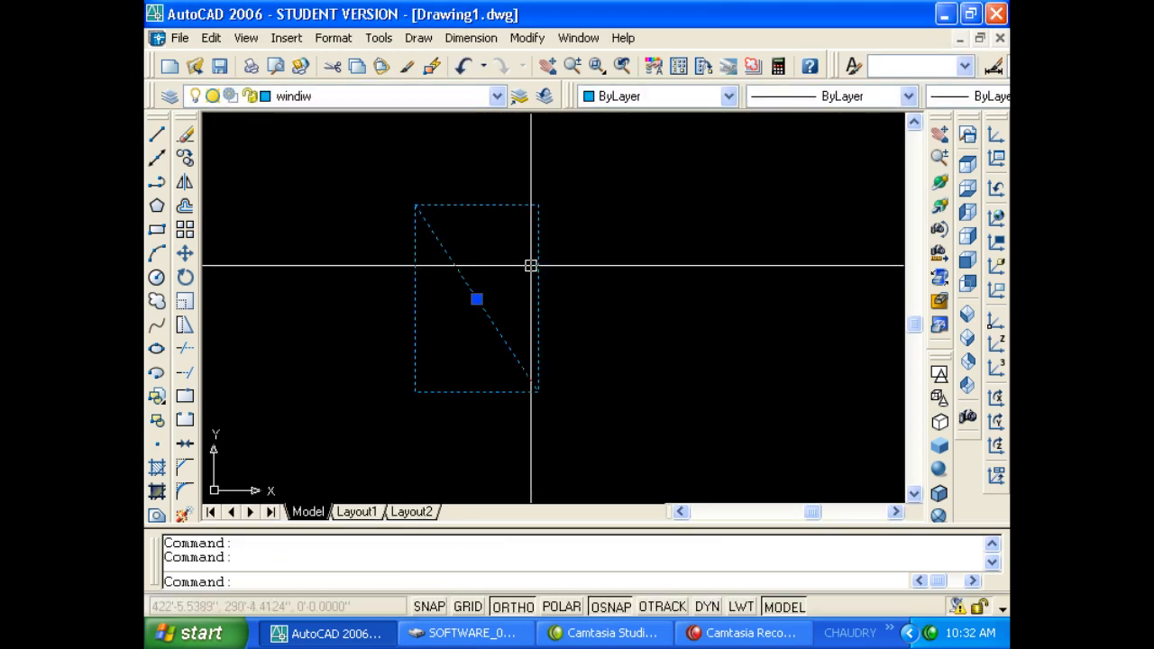
{"action": "left_click", "coordinate": [431, 66]}
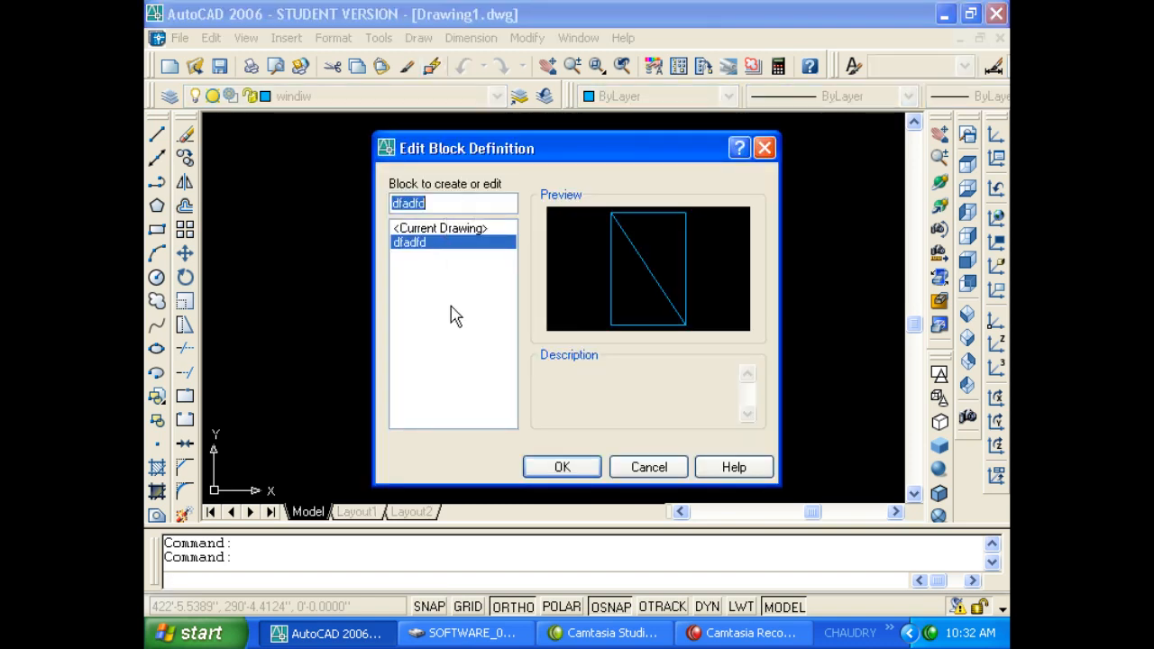
{"action": "key", "text": "Return"}
{"action": "key", "text": "Escape"}
{"action": "key", "text": "Escape"}
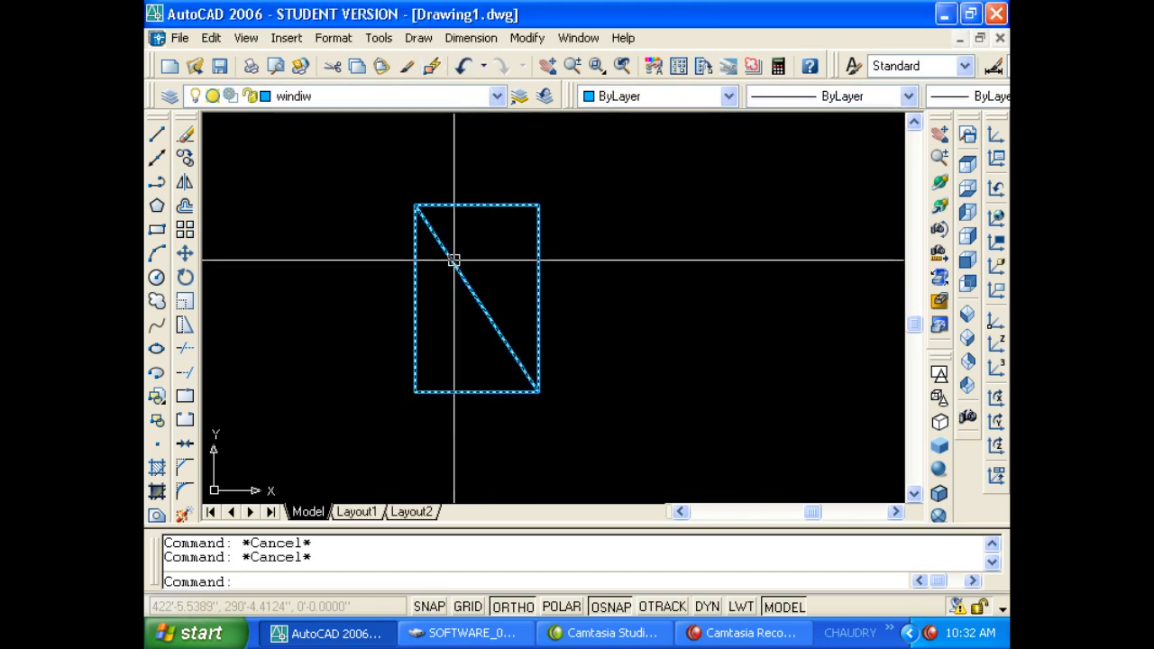
{"action": "double_click", "coordinate": [454, 259]}
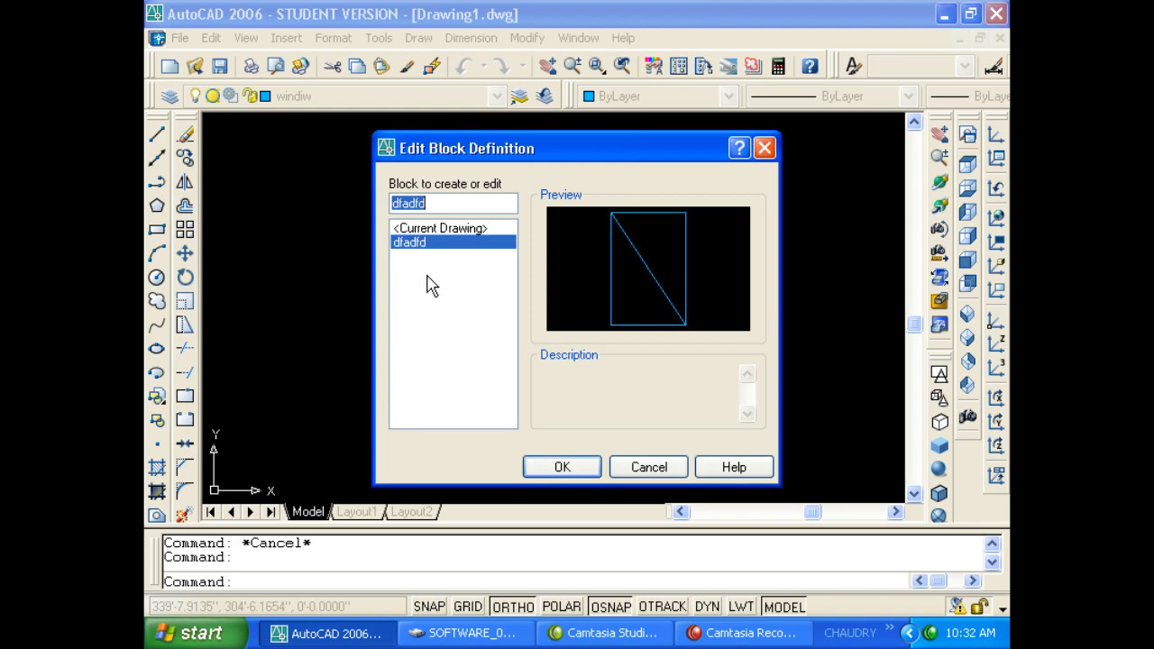
{"action": "left_click", "coordinate": [531, 470]}
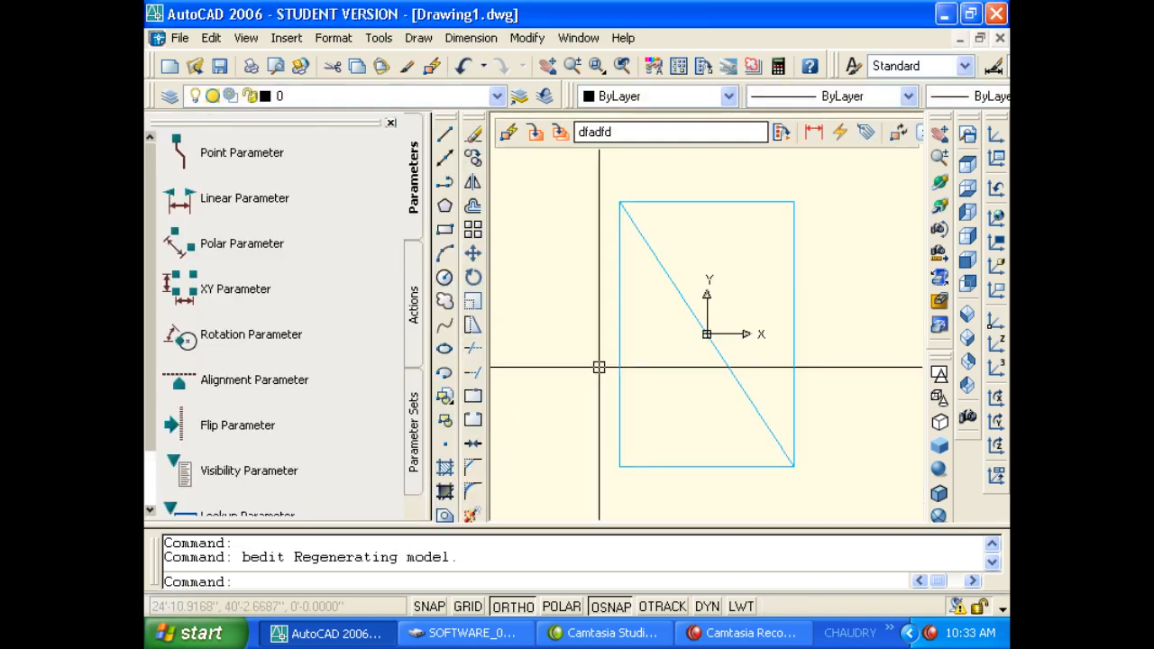
Add a second diagonal line from the top-right to the bottom-left corner of the rectangle.
{"action": "left_click", "coordinate": [390, 124]}
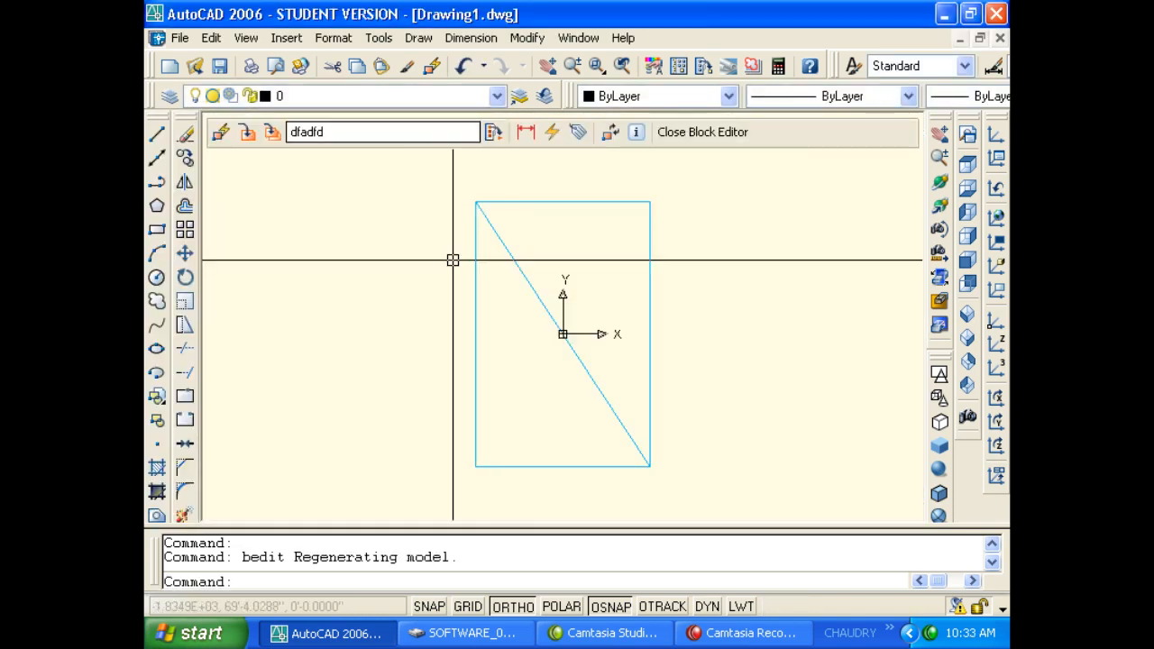
{"action": "key", "text": "Escape"}
{"action": "type", "text": "l"}
{"action": "key", "text": "Return"}
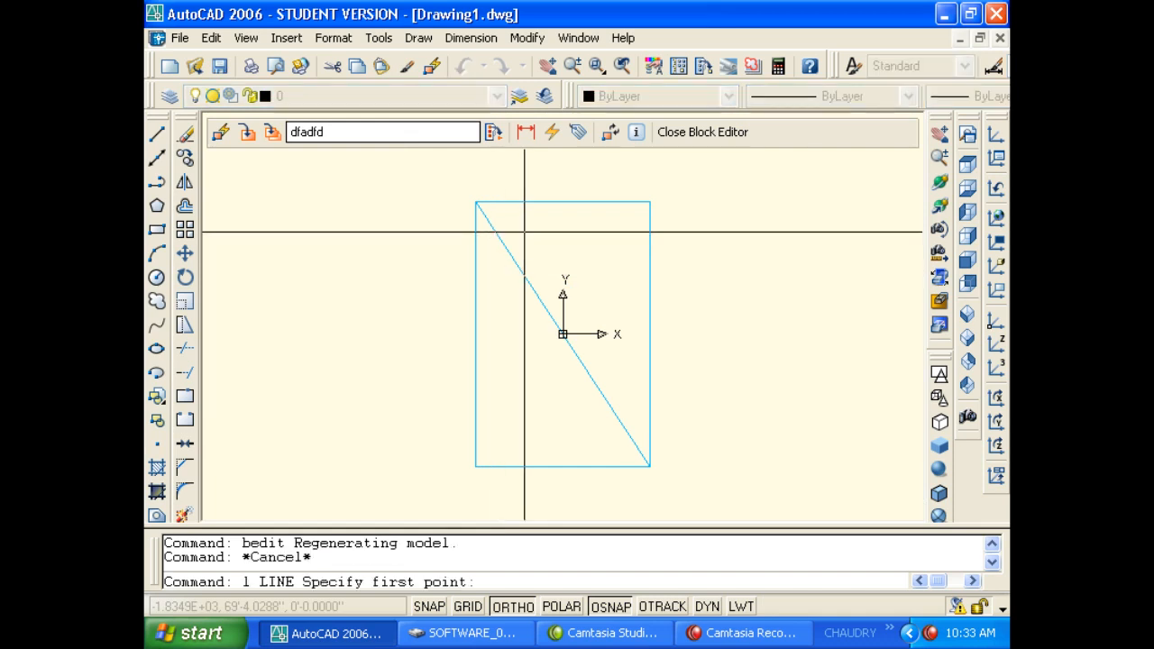
{"action": "left_click", "coordinate": [650, 201]}
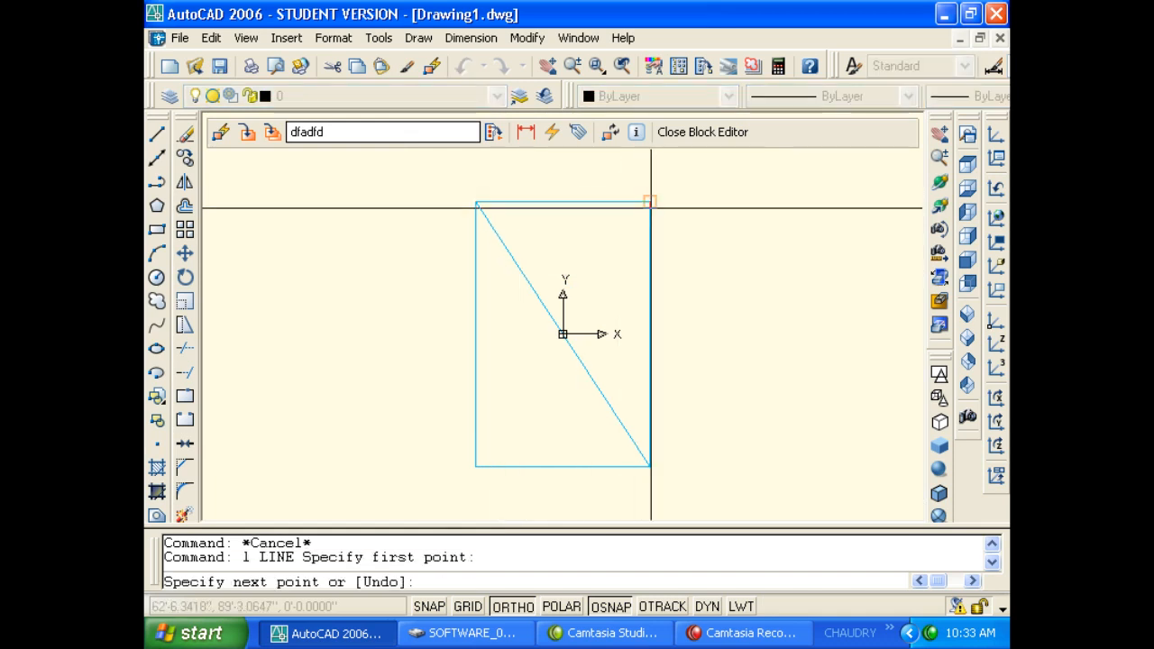
{"action": "left_click", "coordinate": [475, 466]}
{"action": "key", "text": "Return"}
Draw a vertical line and a horizontal line from the block origin to the rectangle's edges.
{"action": "key", "text": "Return"}
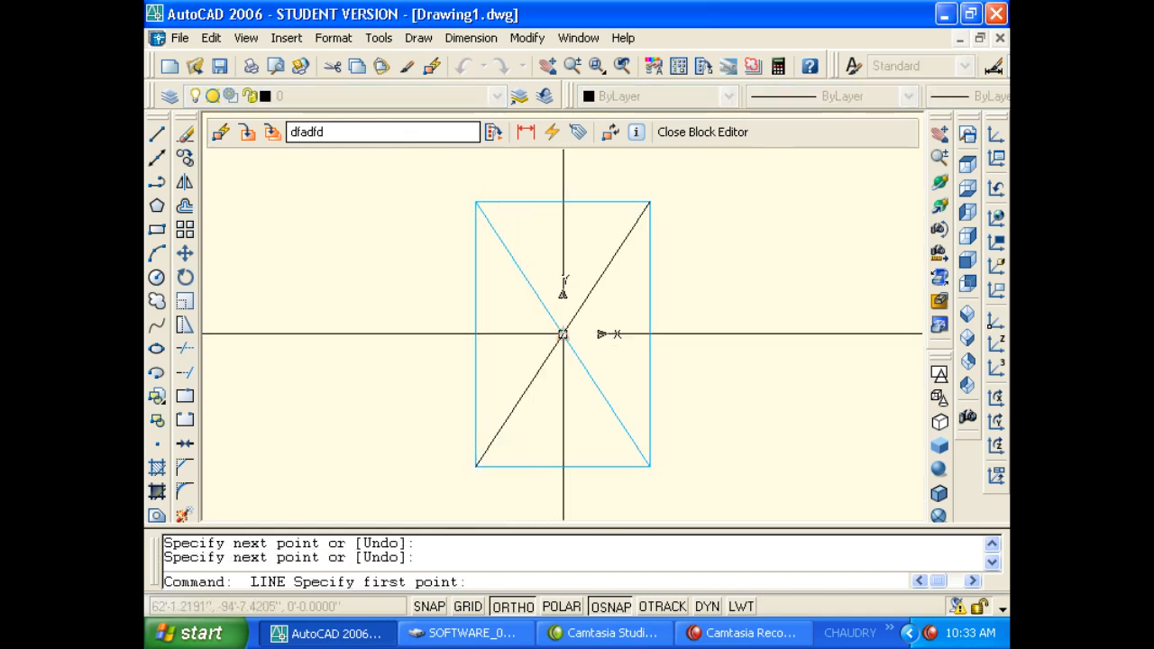
{"action": "left_click", "coordinate": [562, 333]}
{"action": "left_click", "coordinate": [562, 466]}
{"action": "key", "text": "Return"}
{"action": "key", "text": "Return"}
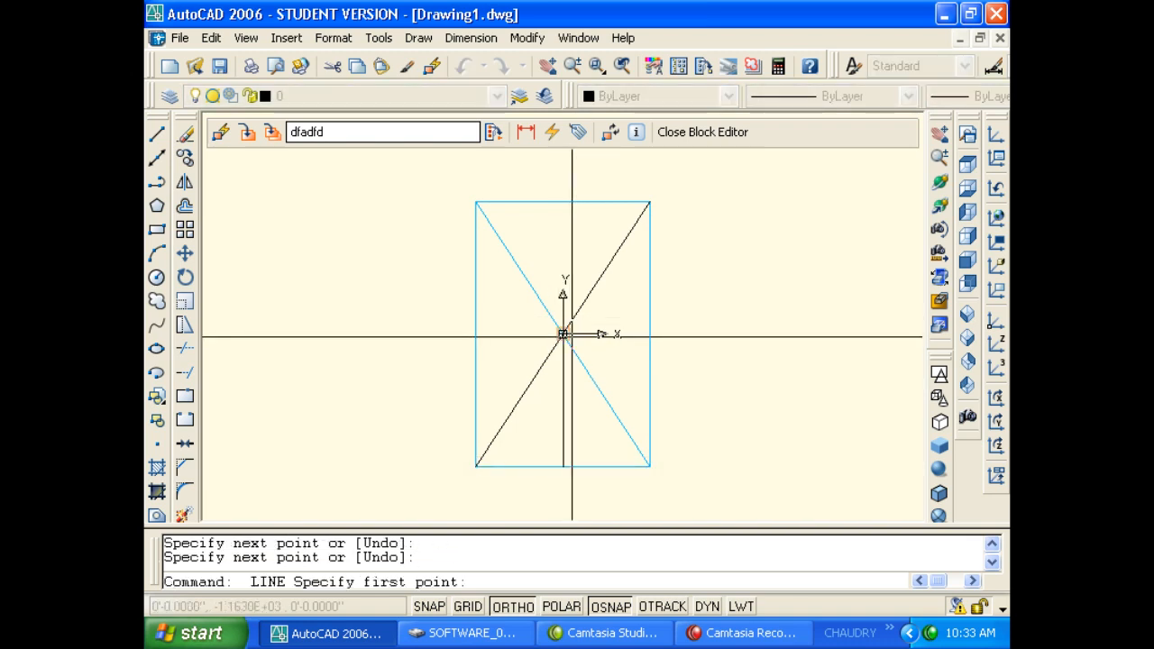
{"action": "left_click", "coordinate": [563, 333]}
{"action": "left_click", "coordinate": [475, 333]}
{"action": "key", "text": "Escape"}
Draw a circle centred on the block origin.
{"action": "type", "text": "c"}
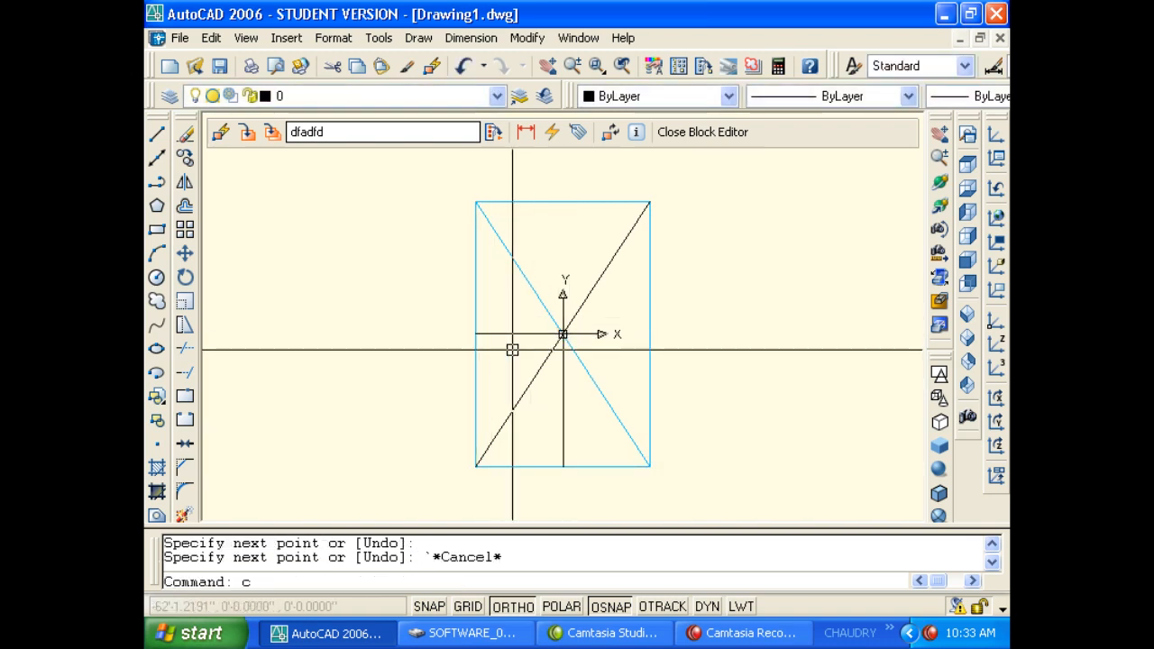
{"action": "key", "text": "Return"}
{"action": "left_click", "coordinate": [562, 334]}
{"action": "left_click", "coordinate": [613, 350]}
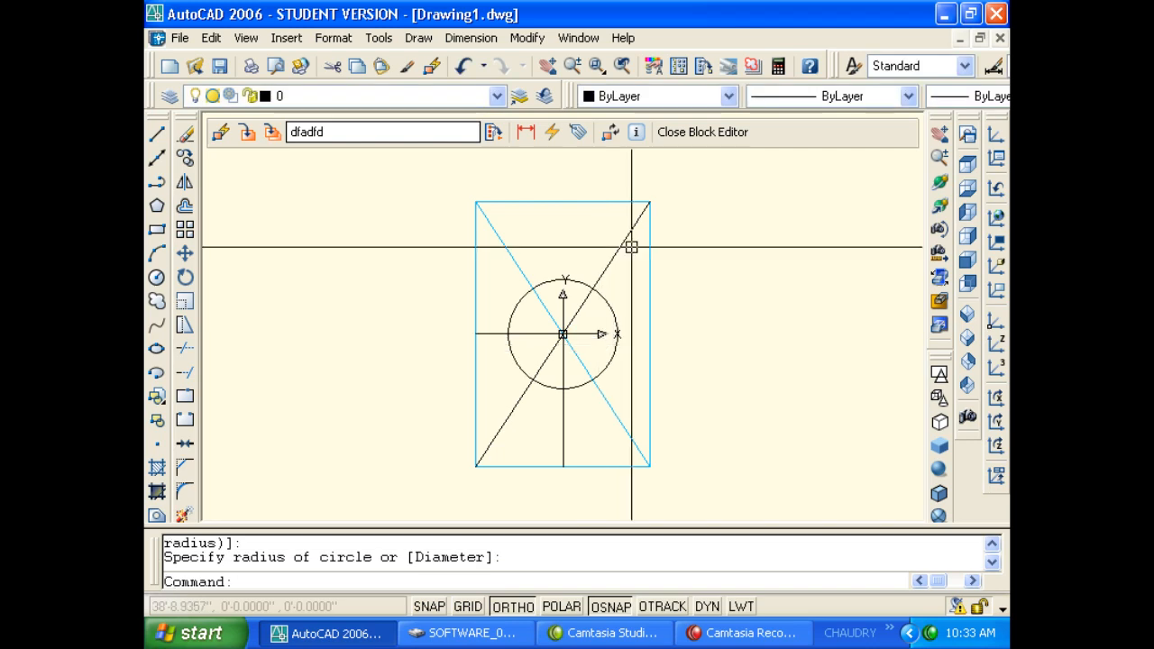
Close the Block Editor and save the changes to dfadfd.
{"action": "left_click", "coordinate": [669, 133]}
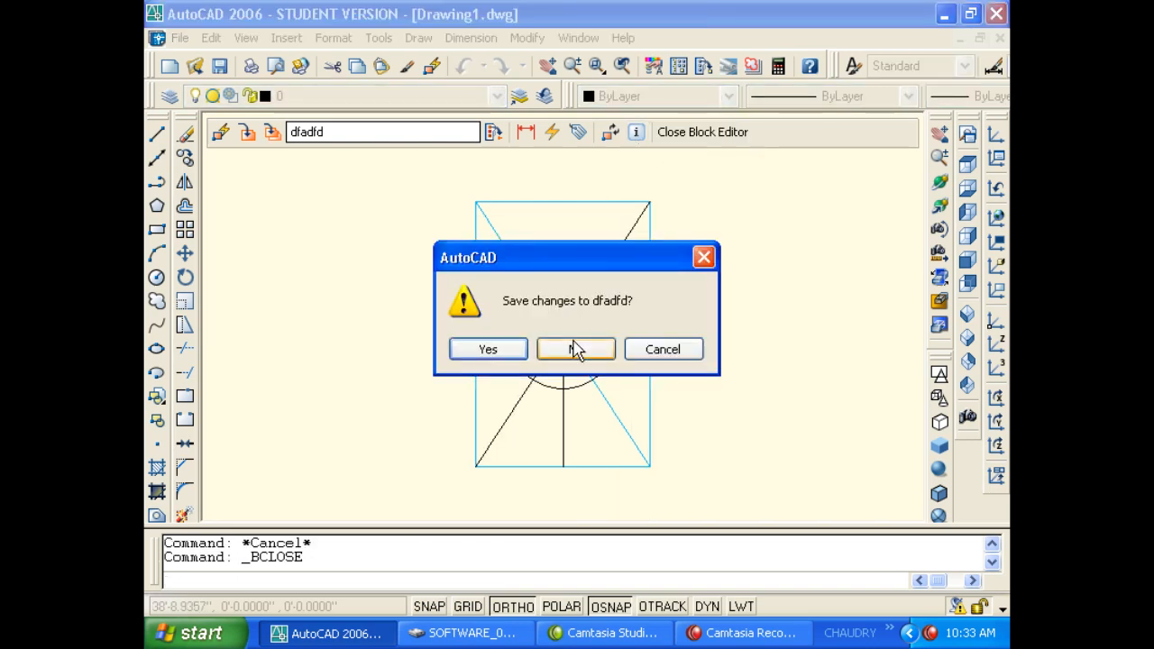
{"action": "left_click", "coordinate": [509, 351]}
{"action": "scroll", "coordinate": [539, 281], "scroll_direction": "down", "scroll_amount": 2}
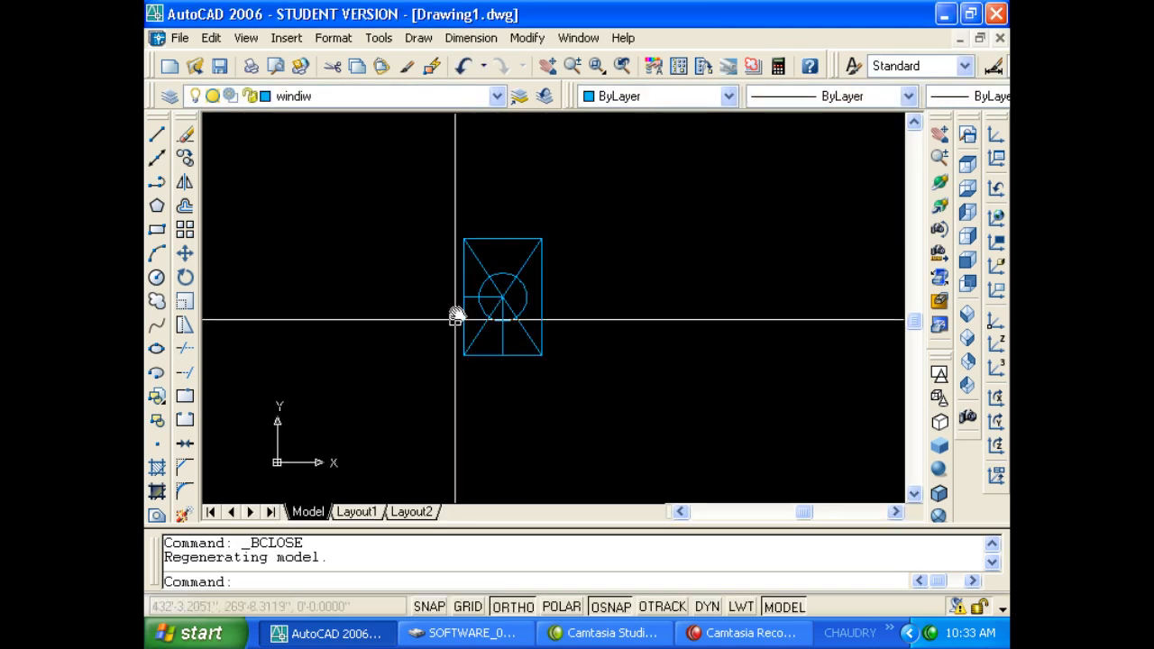
Show the Properties palette from the Tools menu.
{"action": "middle_click_drag", "start_coordinate": [450, 314], "coordinate": [546, 315]}
{"action": "key", "text": "Escape"}
{"action": "key", "text": "Escape"}
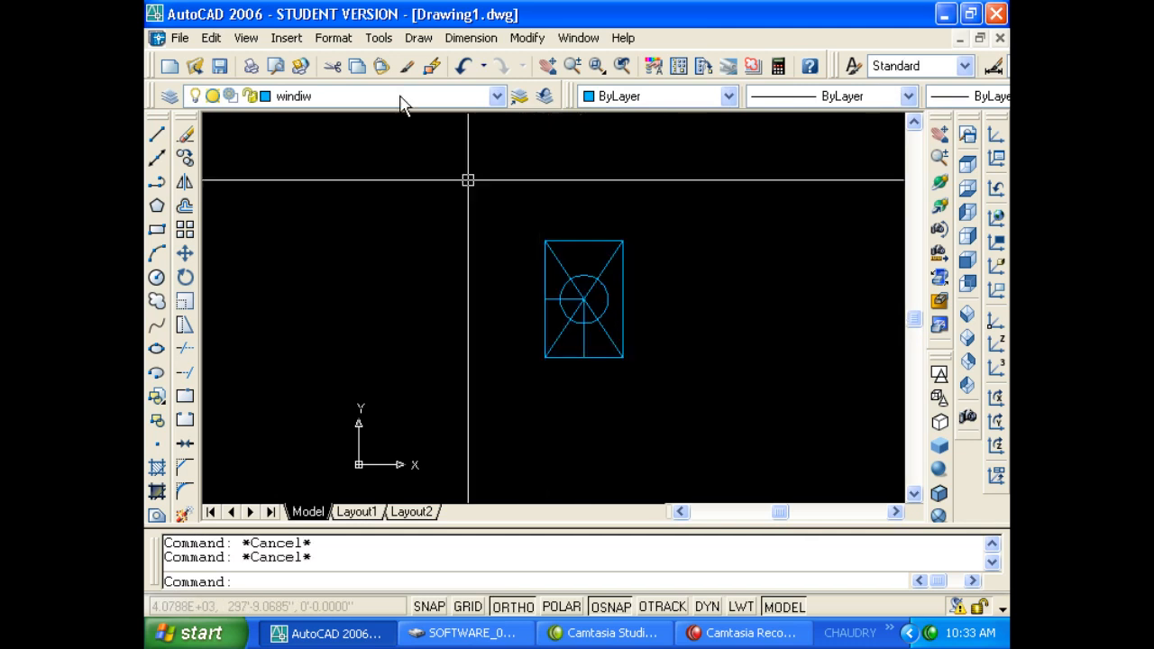
{"action": "left_click", "coordinate": [377, 38]}
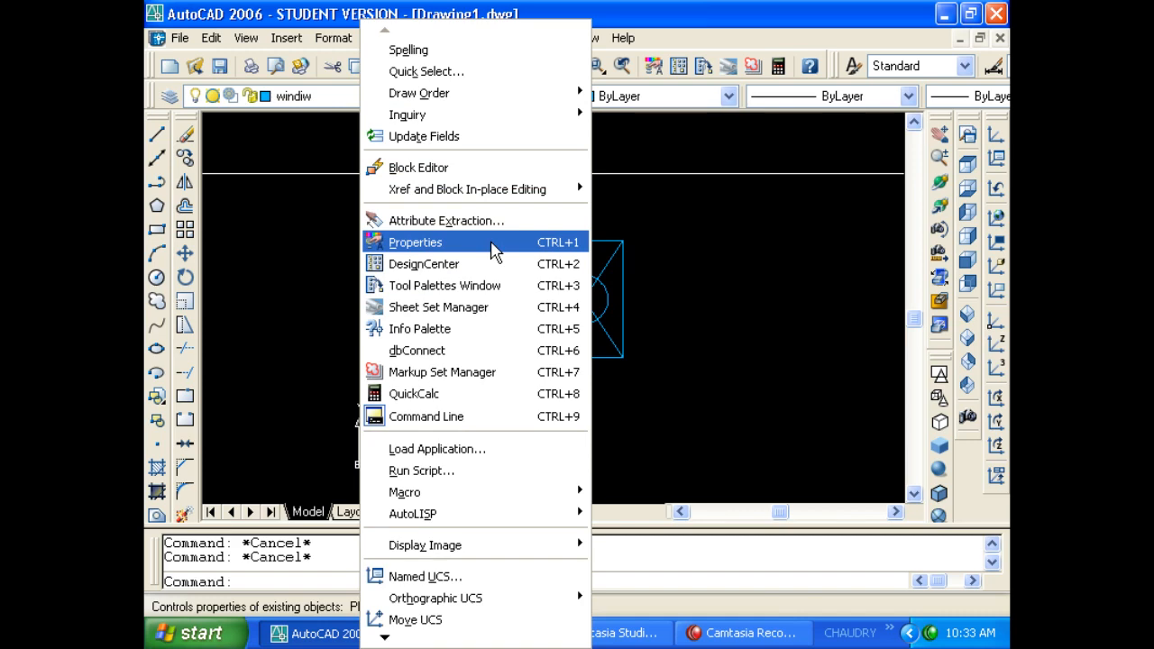
{"action": "left_click", "coordinate": [493, 243]}
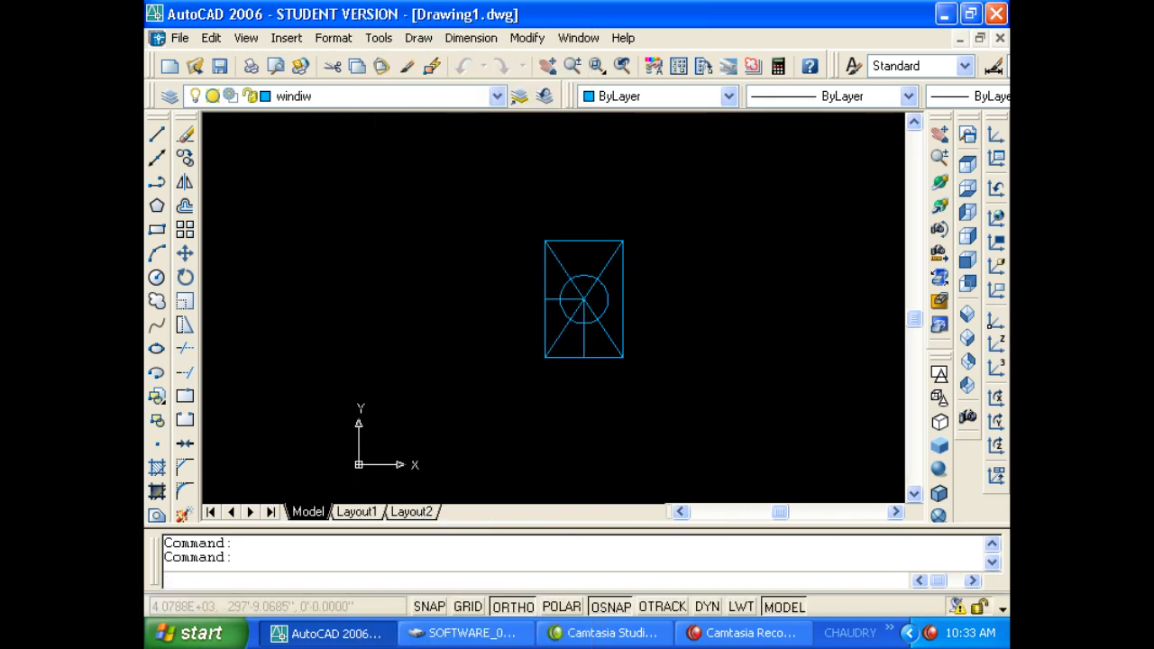
{"action": "middle_click_drag", "start_coordinate": [521, 242], "coordinate": [468, 224]}
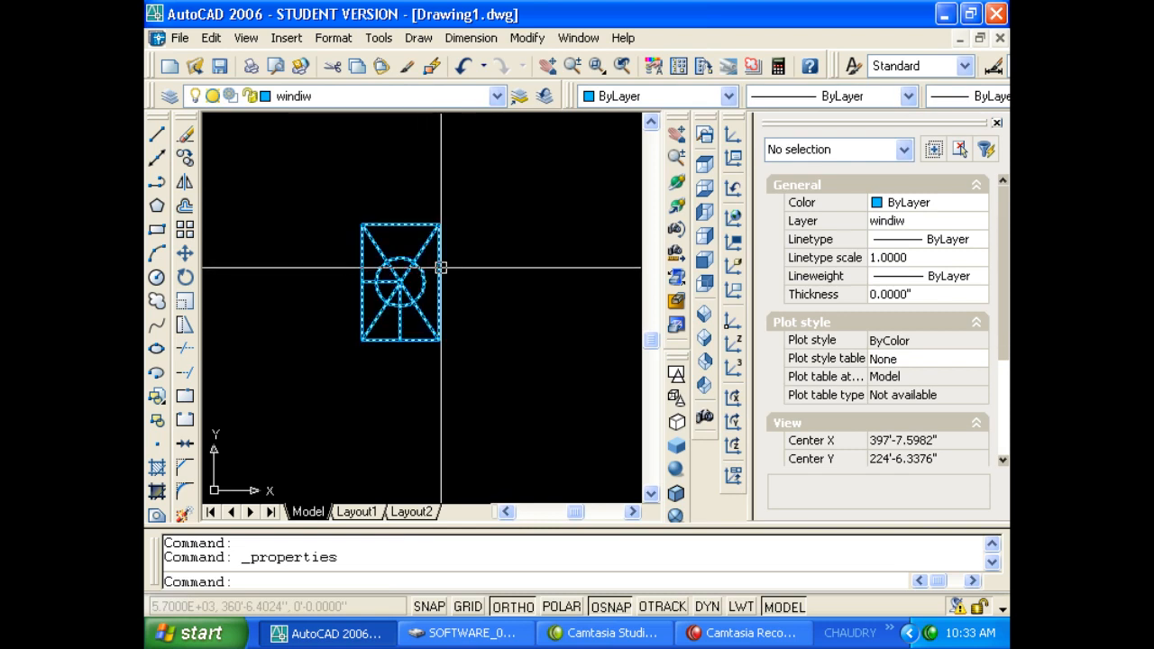
Run BE twice with the window block selected, dismissing Edit Block Definition each time.
{"action": "type", "text": "be"}
{"action": "key", "text": "Return"}
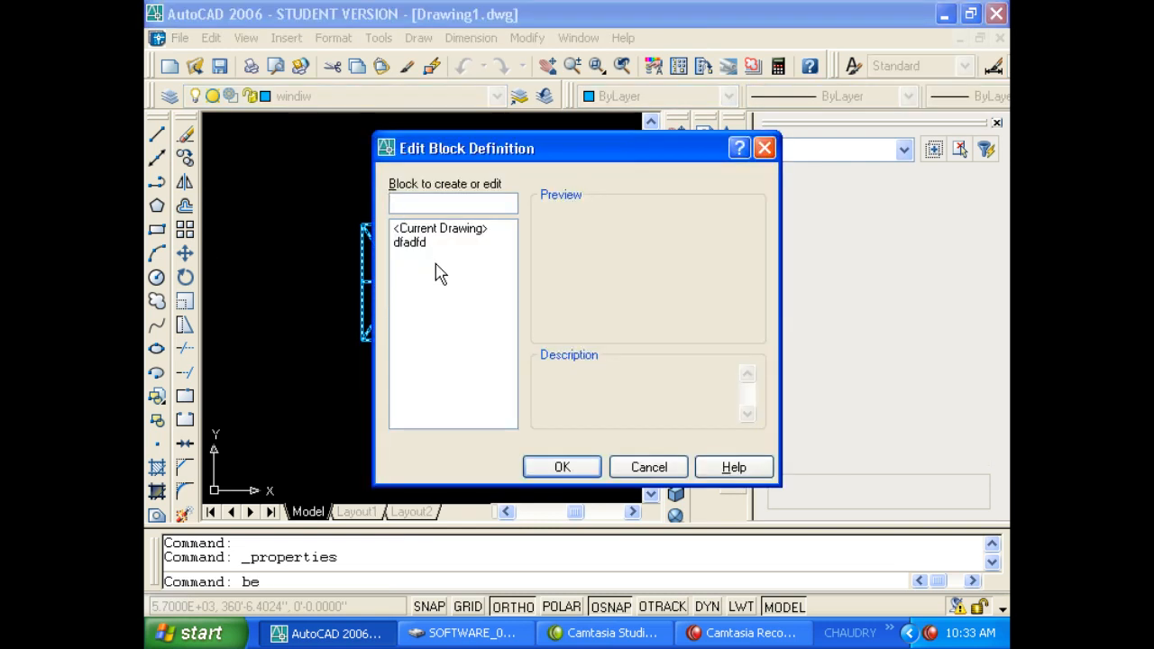
{"action": "key", "text": "Return"}
{"action": "key", "text": "Escape"}
{"action": "left_click", "coordinate": [427, 262]}
{"action": "left_click", "coordinate": [393, 234]}
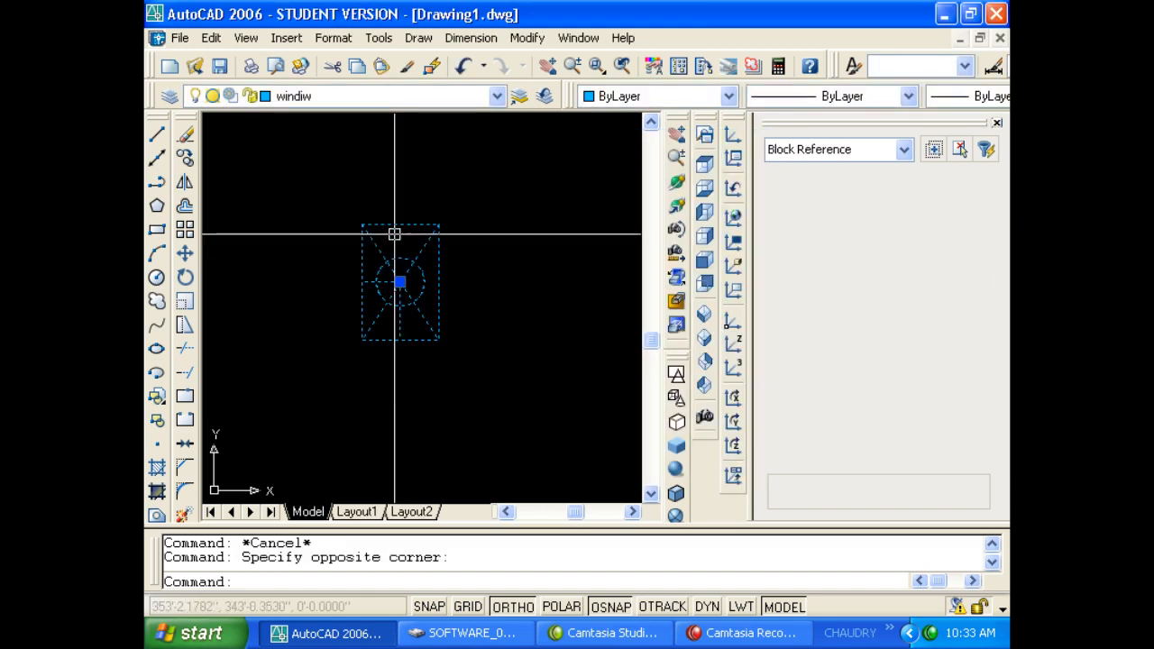
{"action": "type", "text": "be"}
{"action": "key", "text": "Return"}
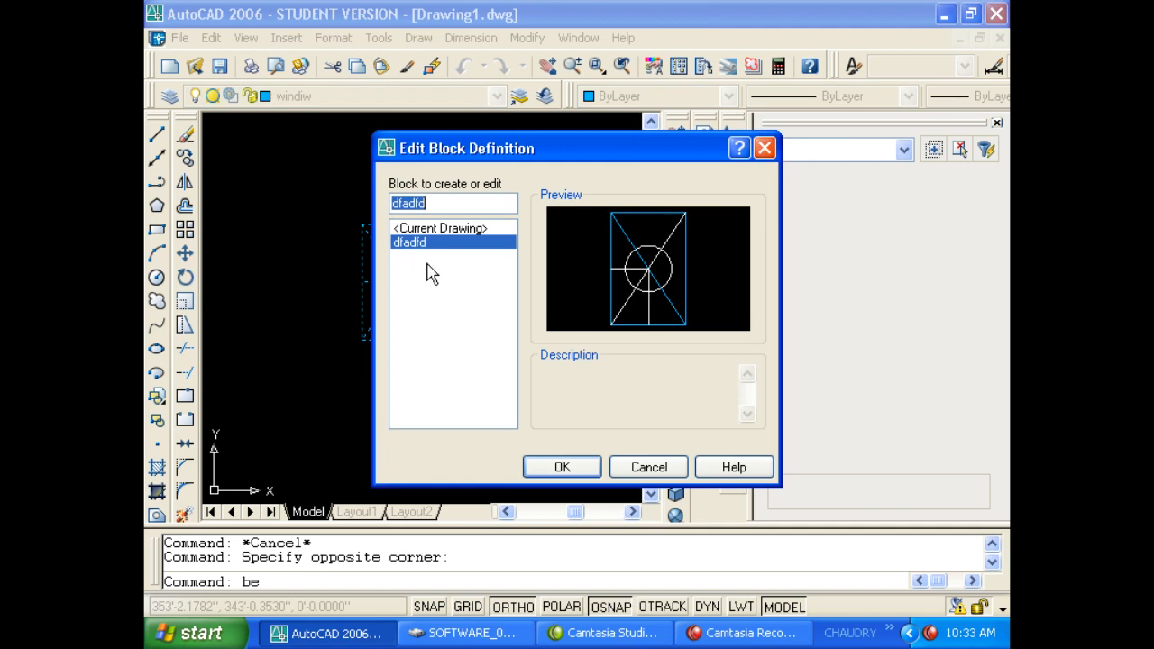
{"action": "key", "text": "Escape"}
{"action": "key", "text": "Escape"}
{"action": "key", "text": "Escape"}
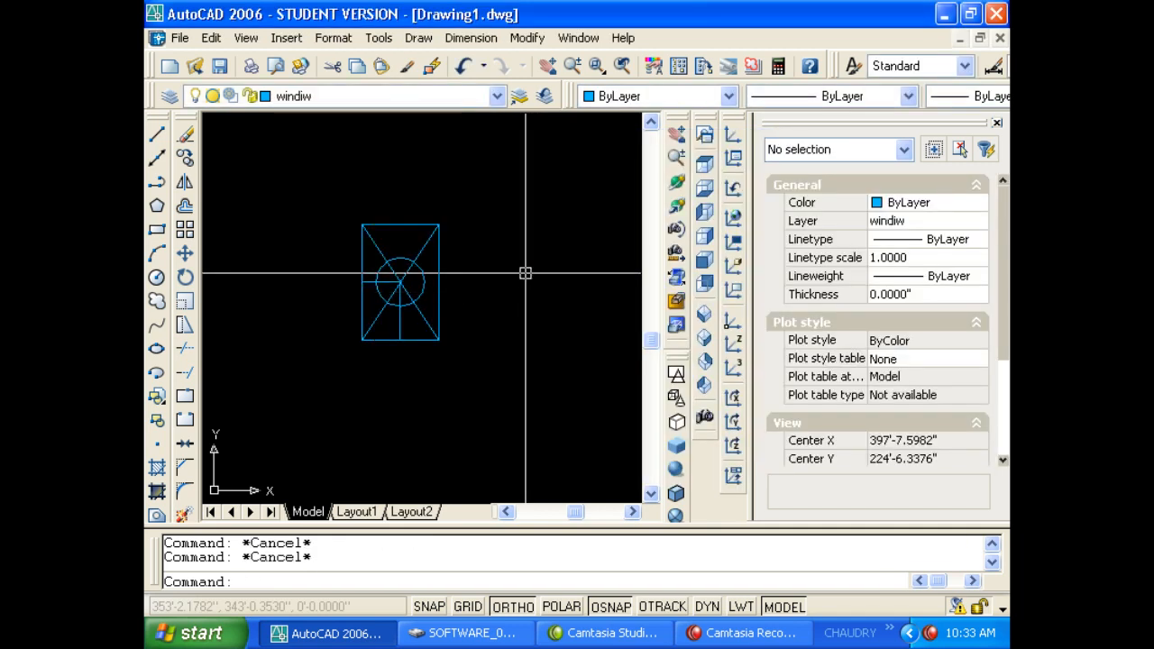
Select the dfadfd block reference and delete it.
{"action": "left_click", "coordinate": [528, 353]}
{"action": "left_click", "coordinate": [357, 227]}
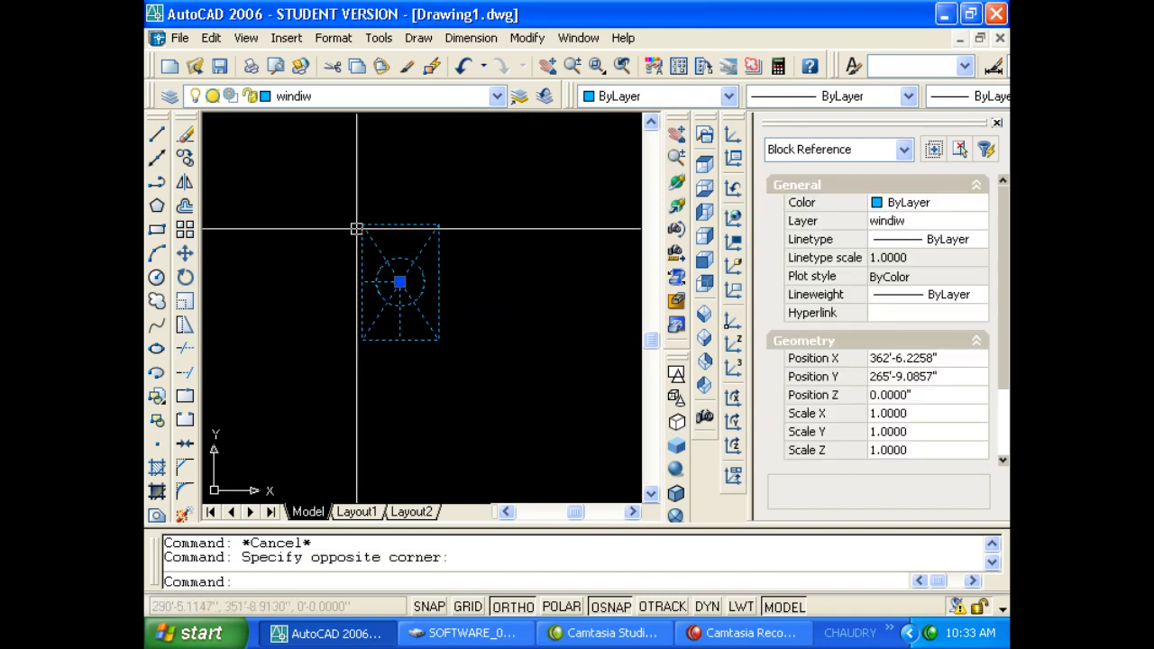
{"action": "key", "text": "Delete"}
{"action": "key", "text": "Escape"}
{"action": "key", "text": "Escape"}
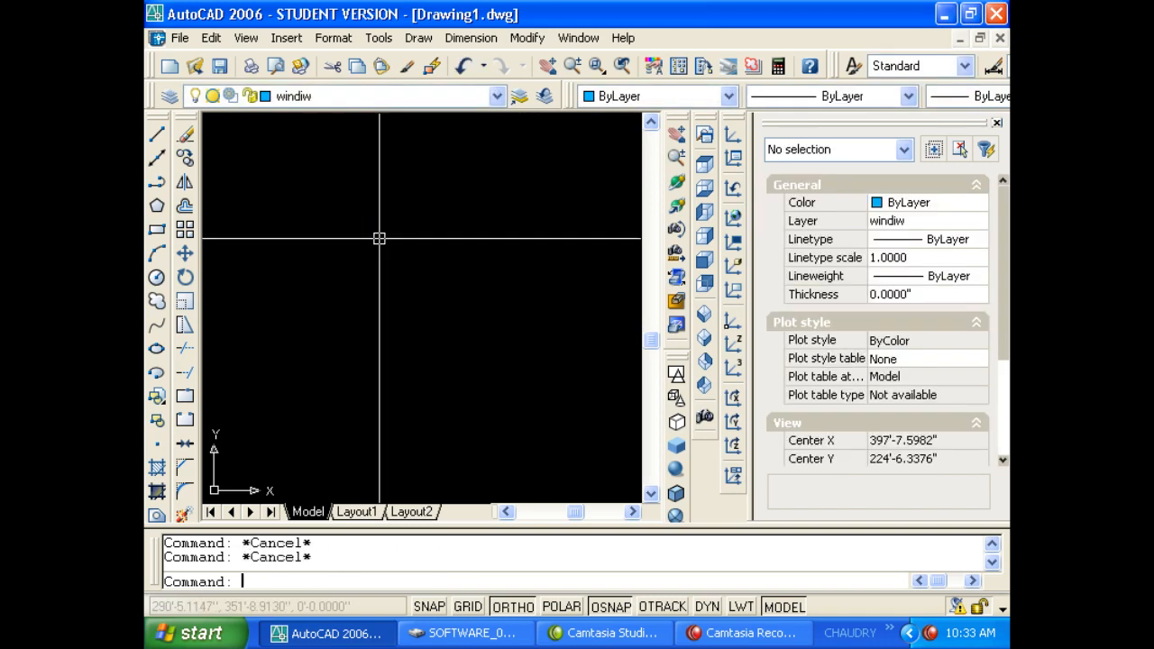
{"action": "type", "text": "l"}
{"action": "key", "text": "Return"}
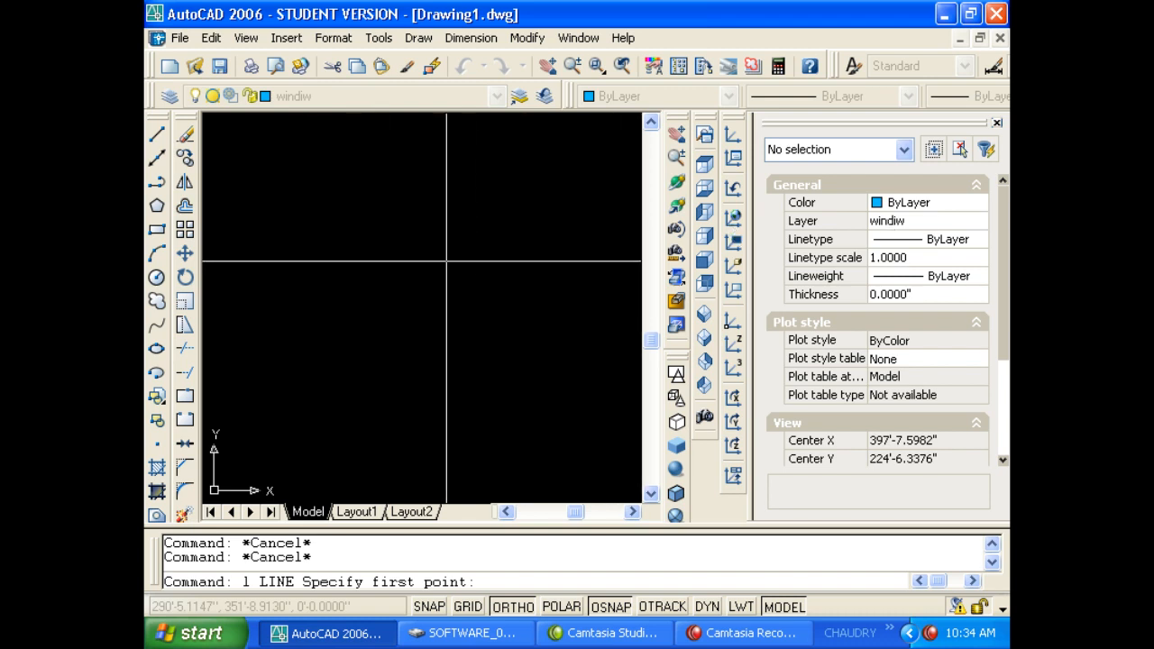
{"action": "left_click", "coordinate": [903, 243]}
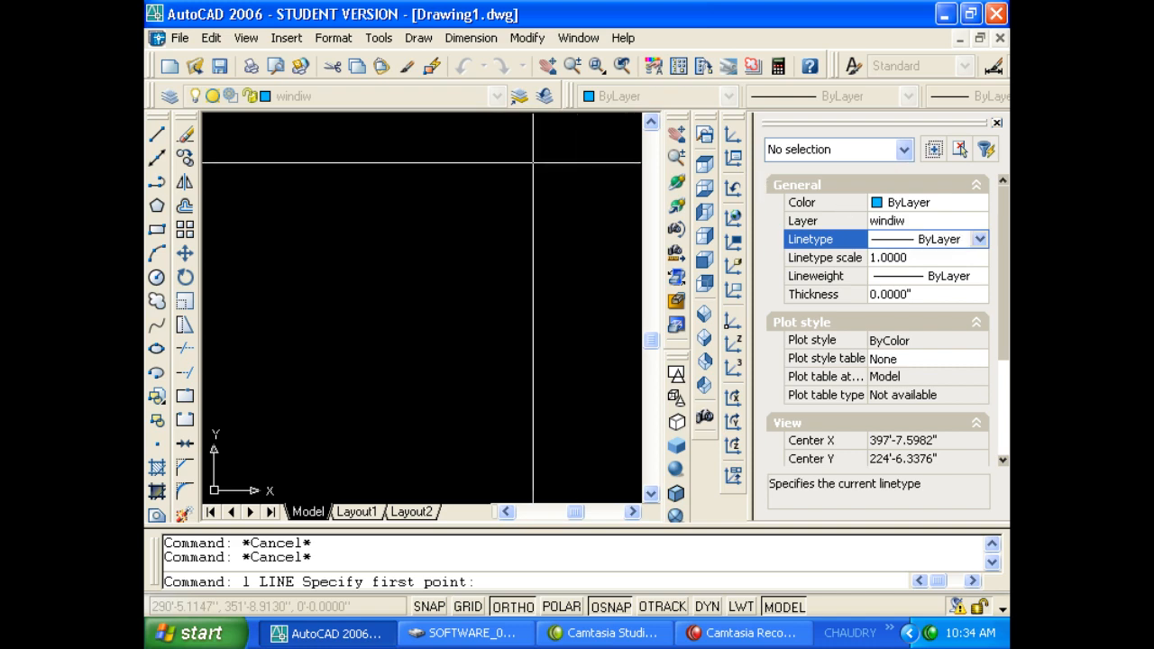
{"action": "key", "text": "Escape"}
{"action": "key", "text": "Escape"}
{"action": "type", "text": "l"}
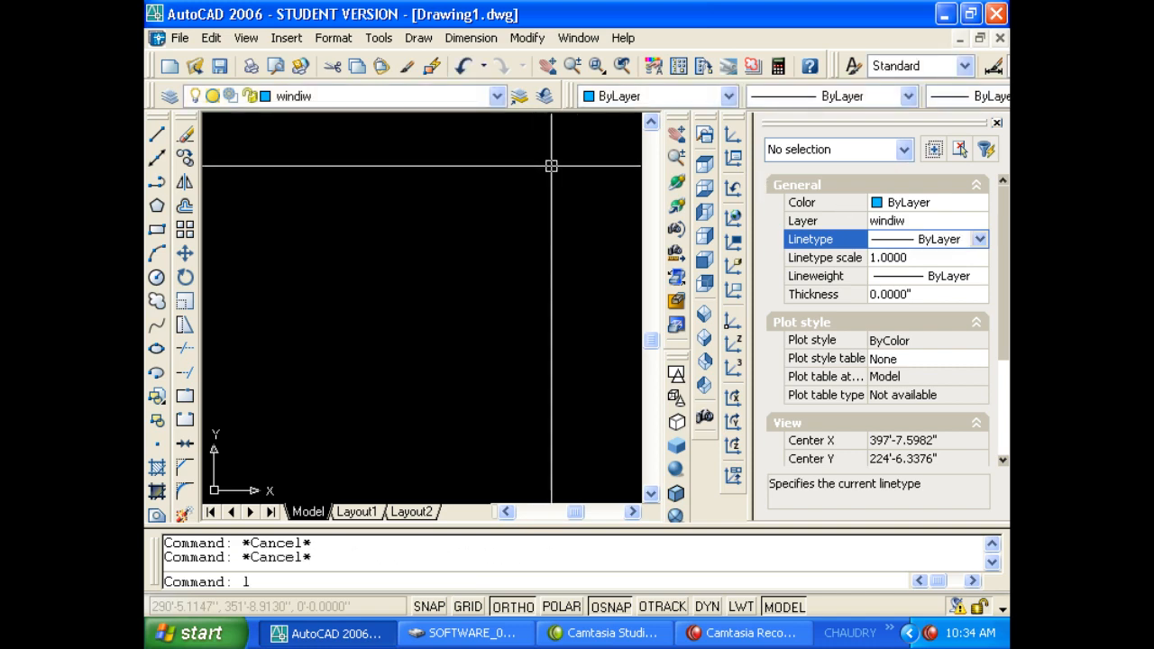
{"action": "type", "text": "a"}
{"action": "key", "text": "Return"}
{"action": "left_click_drag", "start_coordinate": [603, 89], "coordinate": [489, 88]}
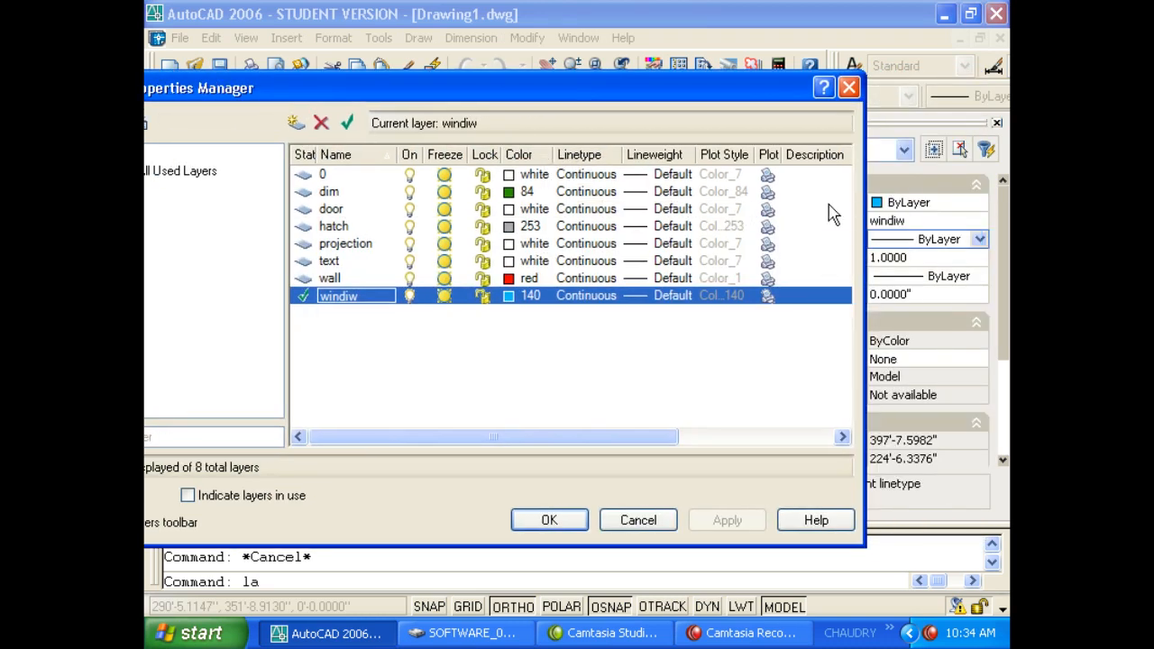
{"action": "left_click", "coordinate": [850, 88]}
{"action": "left_click", "coordinate": [979, 239]}
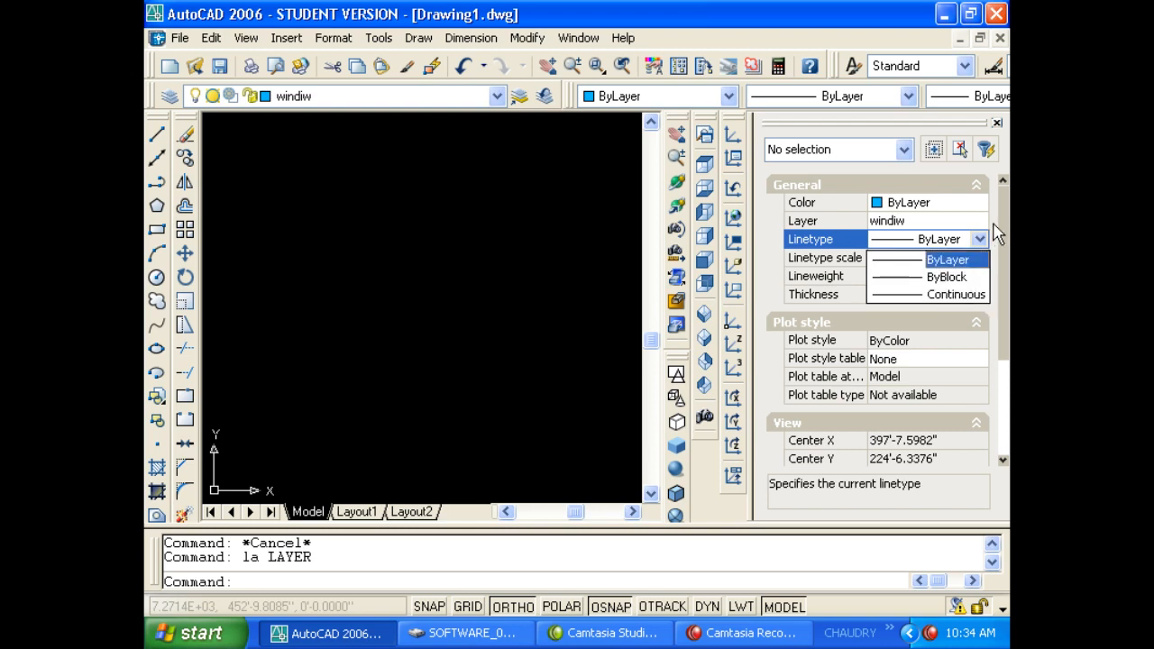
{"action": "left_click", "coordinate": [980, 260]}
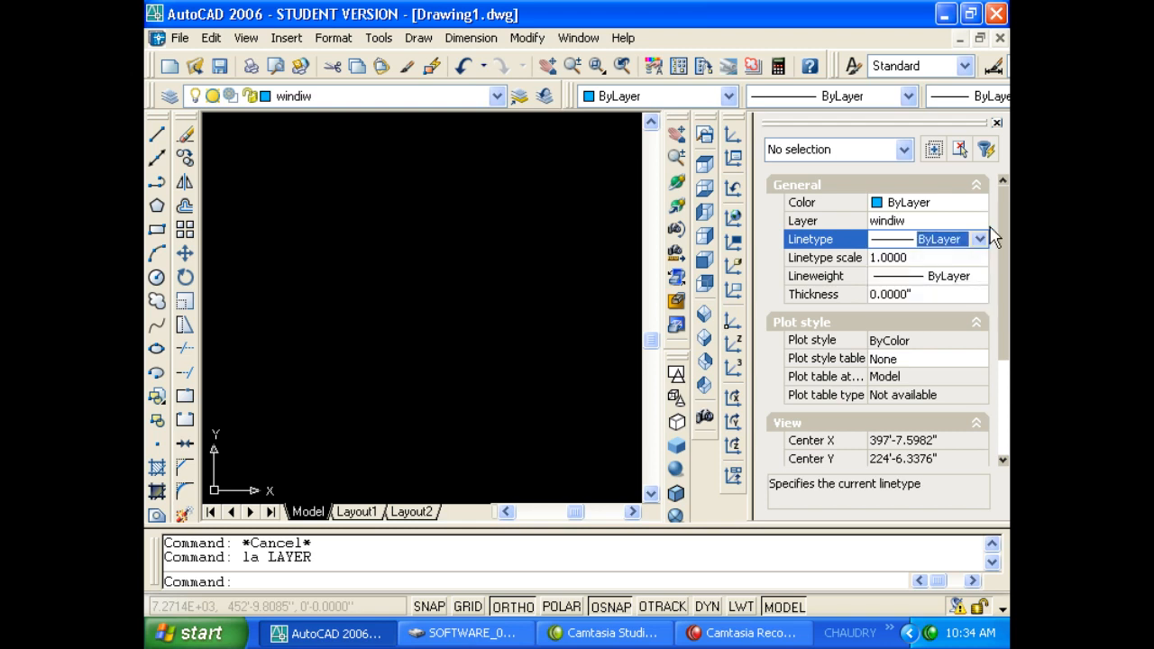
{"action": "left_click", "coordinate": [892, 277]}
{"action": "left_click", "coordinate": [897, 280]}
{"action": "key", "text": "Escape"}
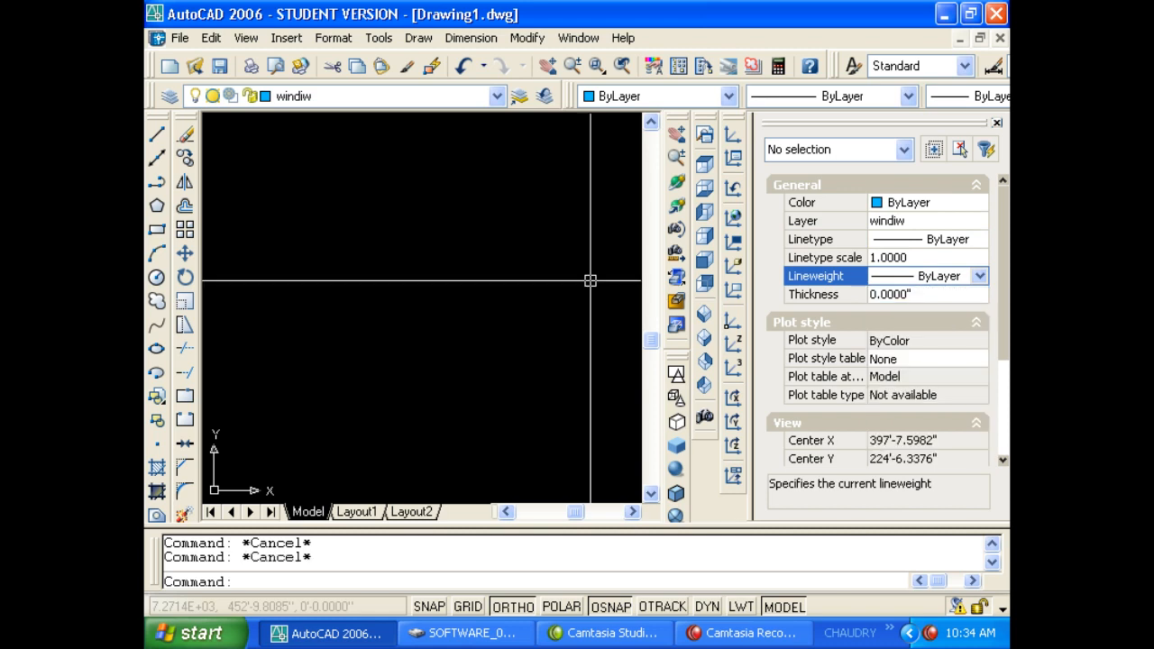
Draw a horizontal polyline with PL.
{"action": "type", "text": "pl"}
{"action": "key", "text": "Return"}
{"action": "left_click", "coordinate": [579, 250]}
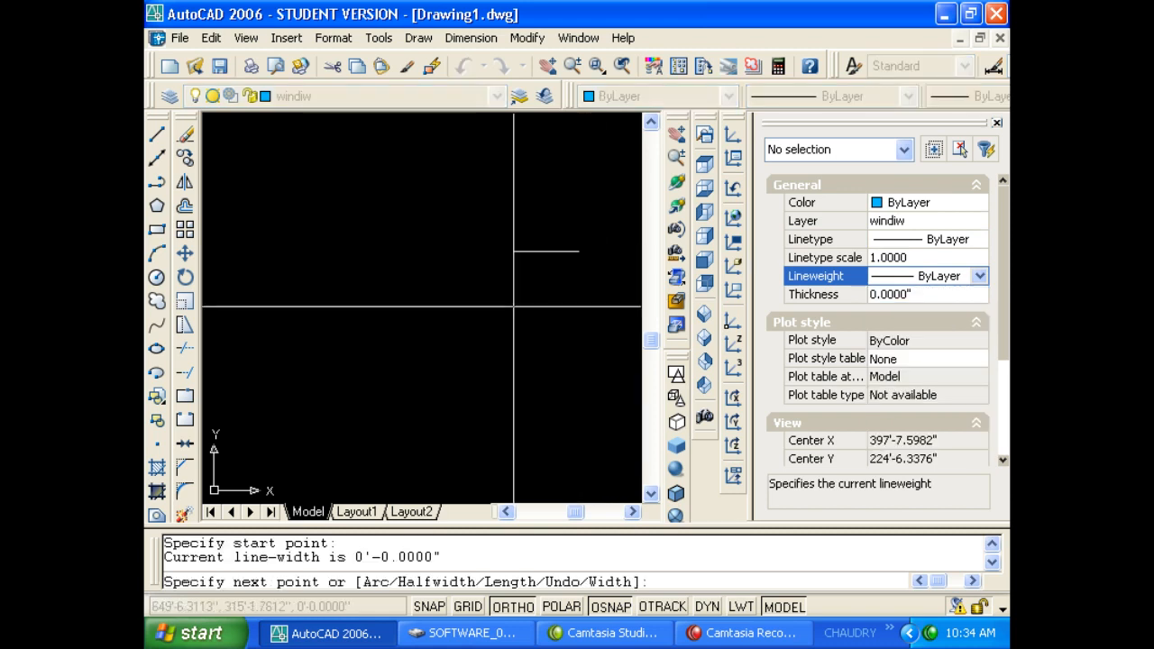
{"action": "left_click", "coordinate": [361, 251]}
{"action": "key", "text": "Escape"}
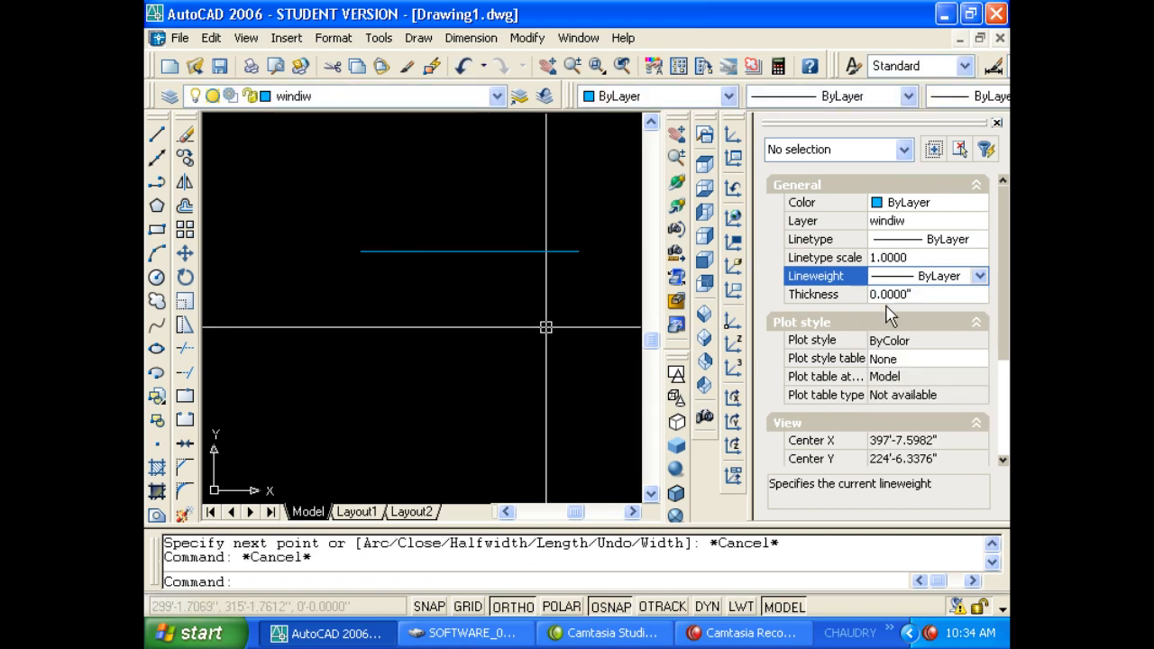
Set the polyline's thickness to 5 in Properties.
{"action": "left_click", "coordinate": [546, 326]}
{"action": "left_click", "coordinate": [502, 232]}
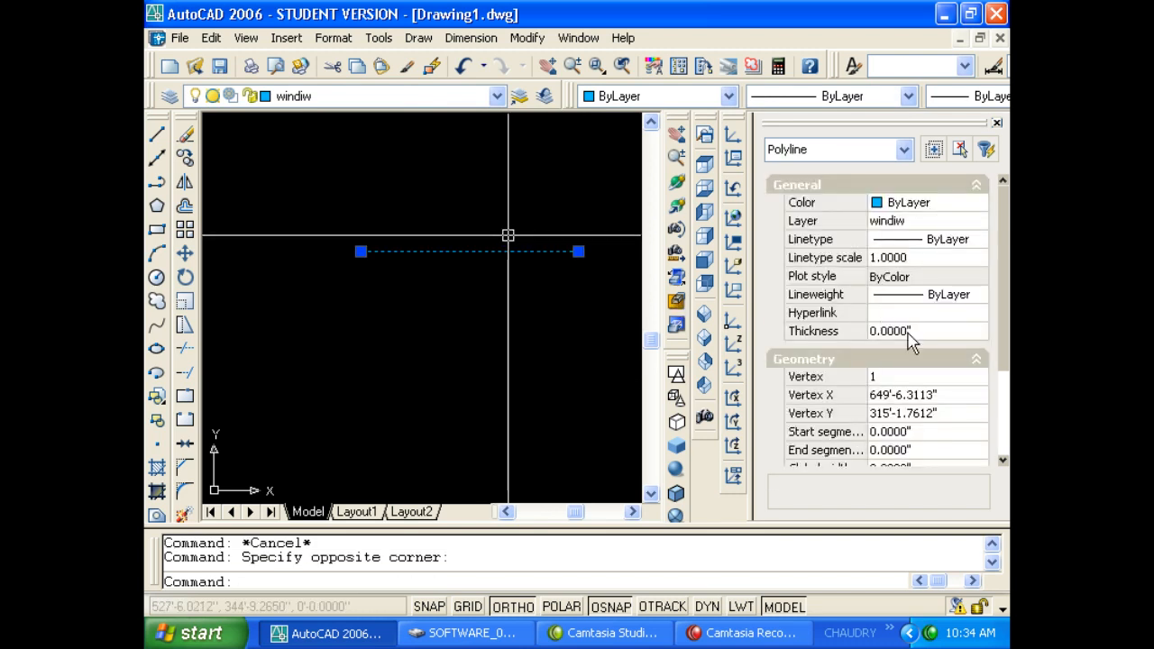
{"action": "left_click", "coordinate": [932, 329]}
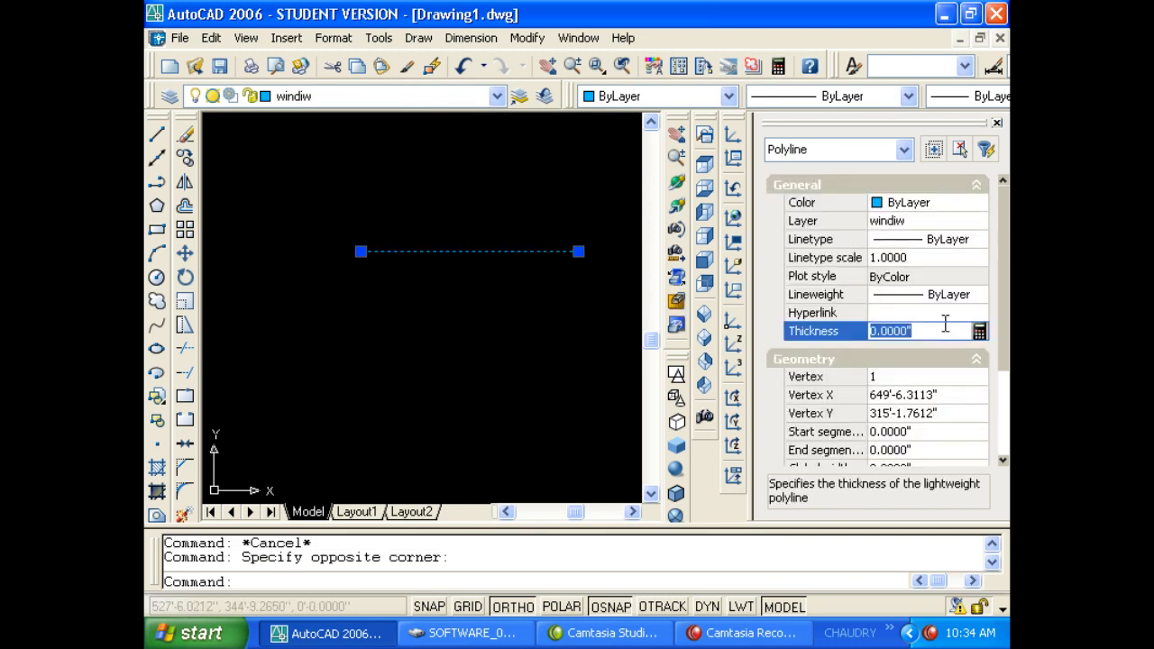
{"action": "type", "text": "5"}
{"action": "key", "text": "Return"}
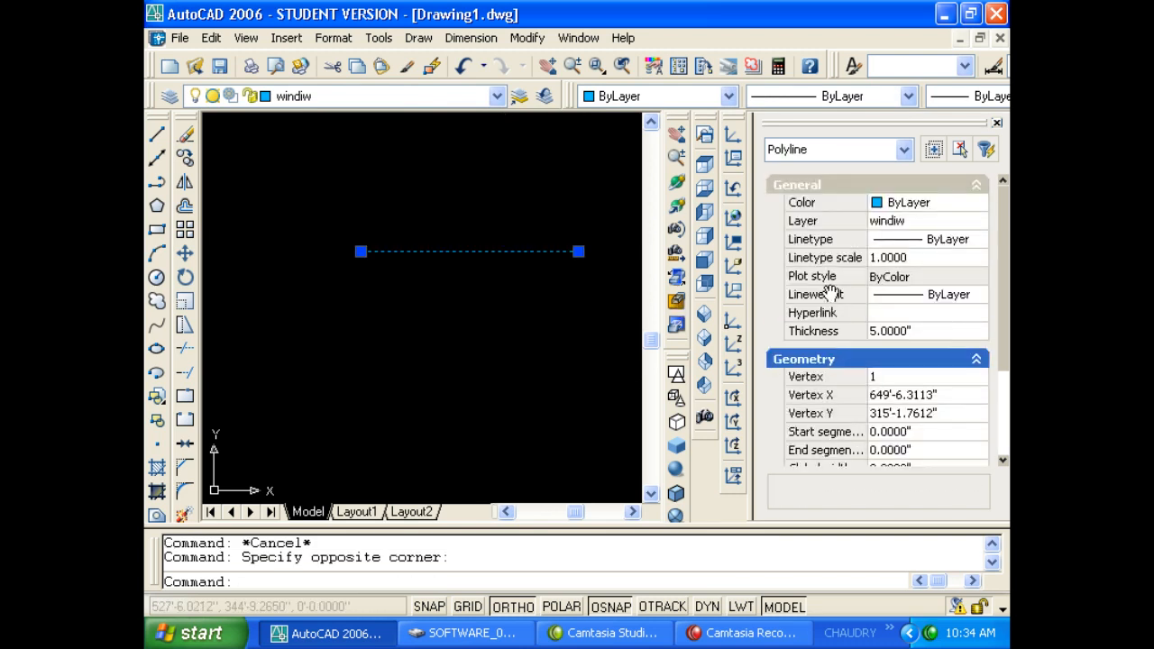
Switch to SW Isometric view and raise the polyline's thickness to 50, then 10'.
{"action": "left_click", "coordinate": [704, 313]}
{"action": "scroll", "coordinate": [523, 375], "scroll_direction": "down", "scroll_amount": 4}
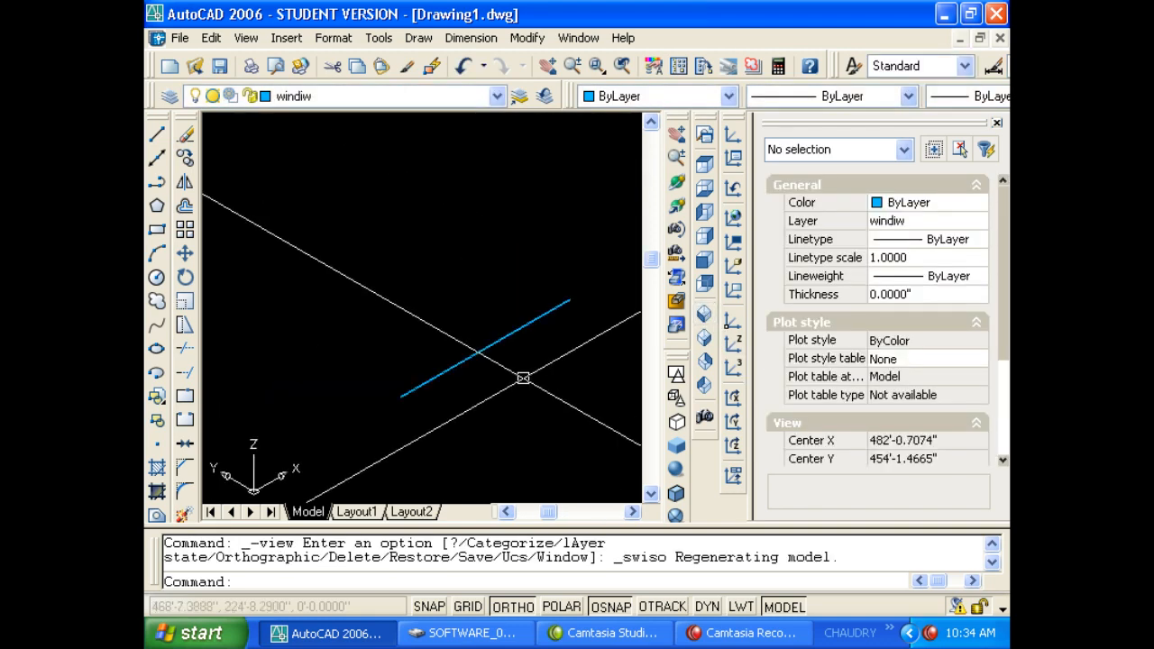
{"action": "left_click", "coordinate": [490, 366]}
{"action": "left_click", "coordinate": [460, 340]}
{"action": "left_click", "coordinate": [889, 330]}
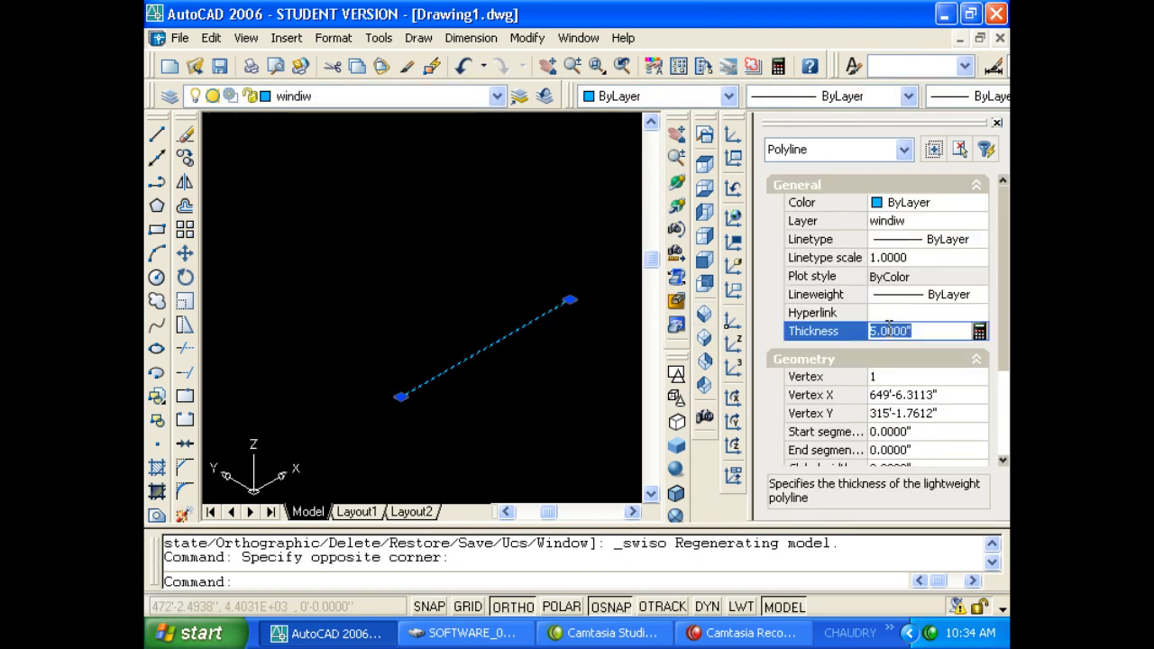
{"action": "type", "text": "50"}
{"action": "key", "text": "Return"}
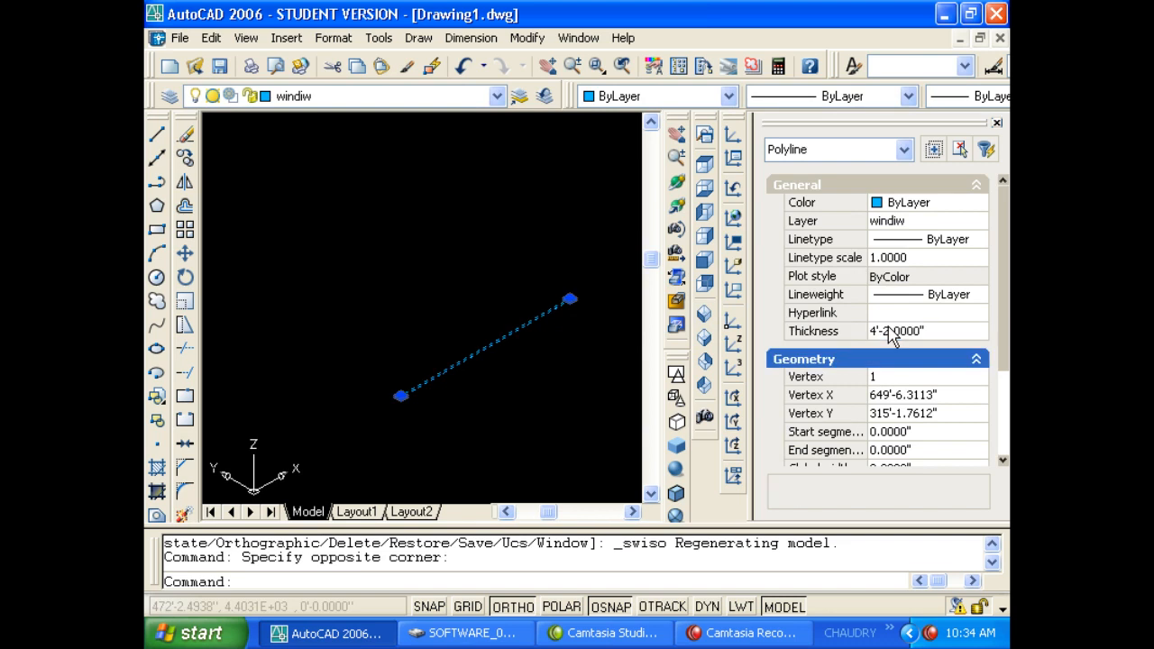
{"action": "left_click", "coordinate": [896, 328]}
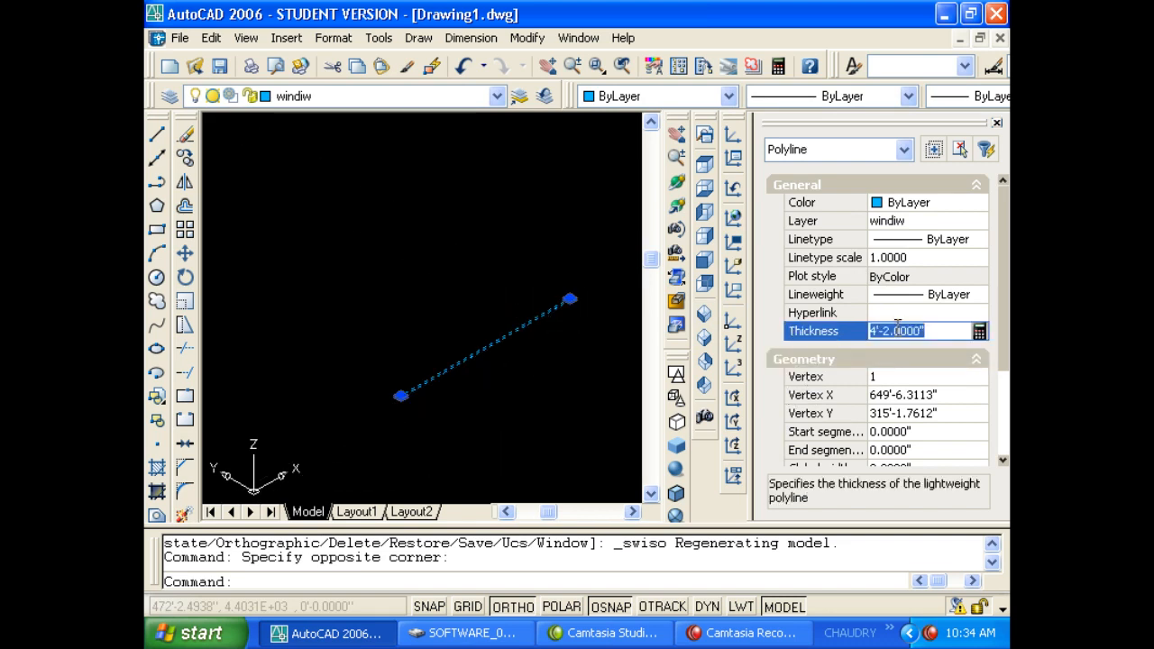
{"action": "type", "text": "10"}
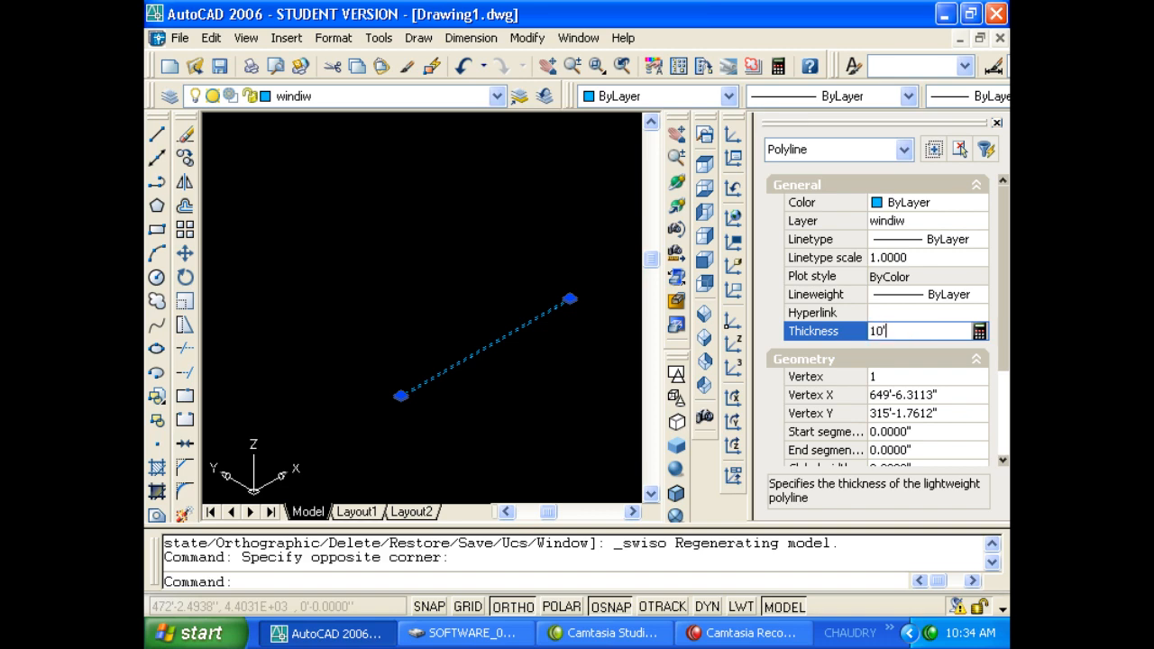
{"action": "key", "text": "Return"}
{"action": "key", "text": "Escape"}
{"action": "key", "text": "Escape"}
Select the extruded polyline and erase it.
{"action": "scroll", "coordinate": [559, 474], "scroll_direction": "up", "scroll_amount": 6}
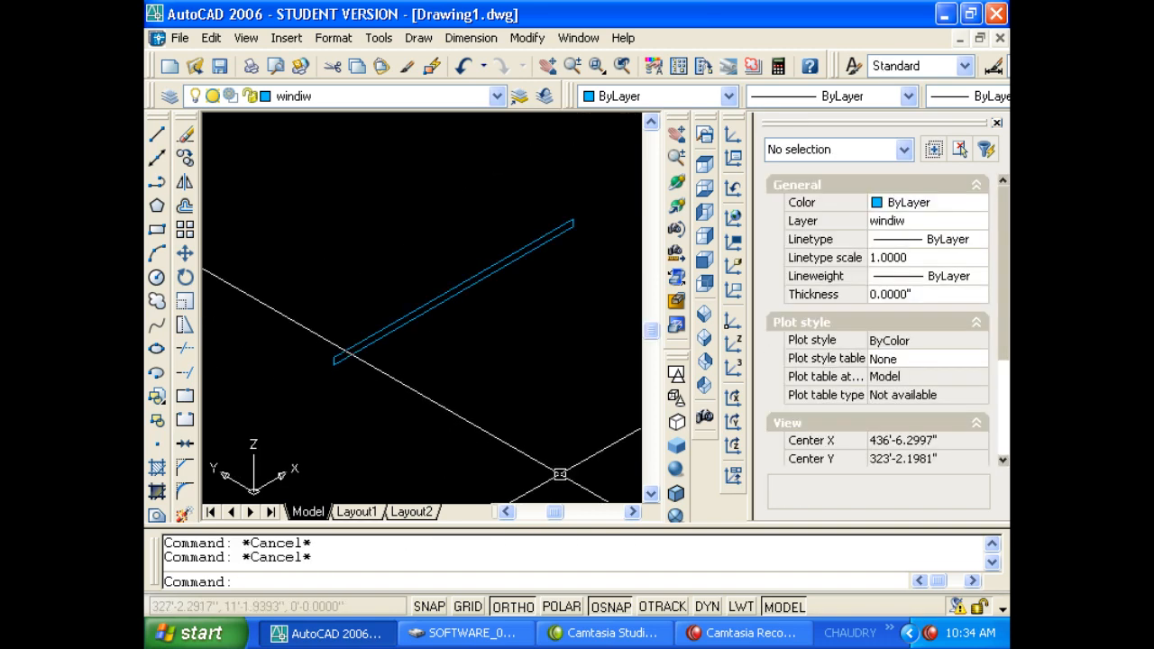
{"action": "scroll", "coordinate": [466, 425], "scroll_direction": "down", "scroll_amount": 4}
{"action": "left_click", "coordinate": [424, 389]}
{"action": "left_click", "coordinate": [373, 315]}
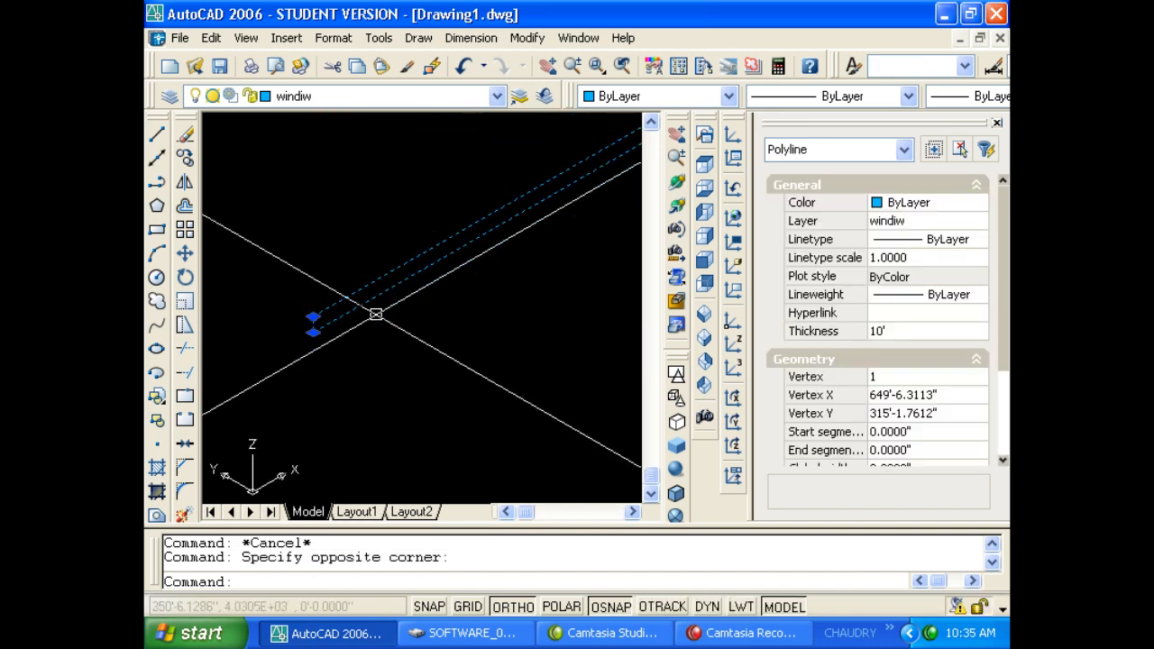
{"action": "type", "text": "l"}
{"action": "key", "text": "Return"}
{"action": "key", "text": "Escape"}
{"action": "key", "text": "Escape"}
{"action": "left_click", "coordinate": [386, 339]}
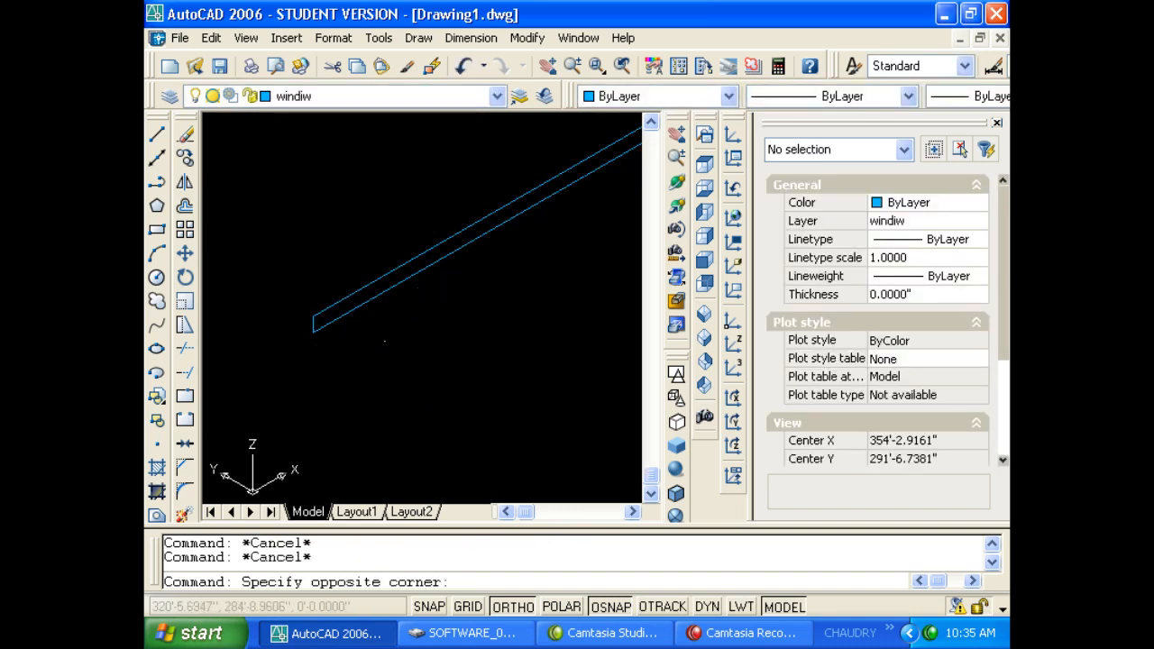
{"action": "left_click", "coordinate": [334, 281]}
{"action": "key", "text": "Delete"}
Draw a 10' long line.
{"action": "type", "text": "l"}
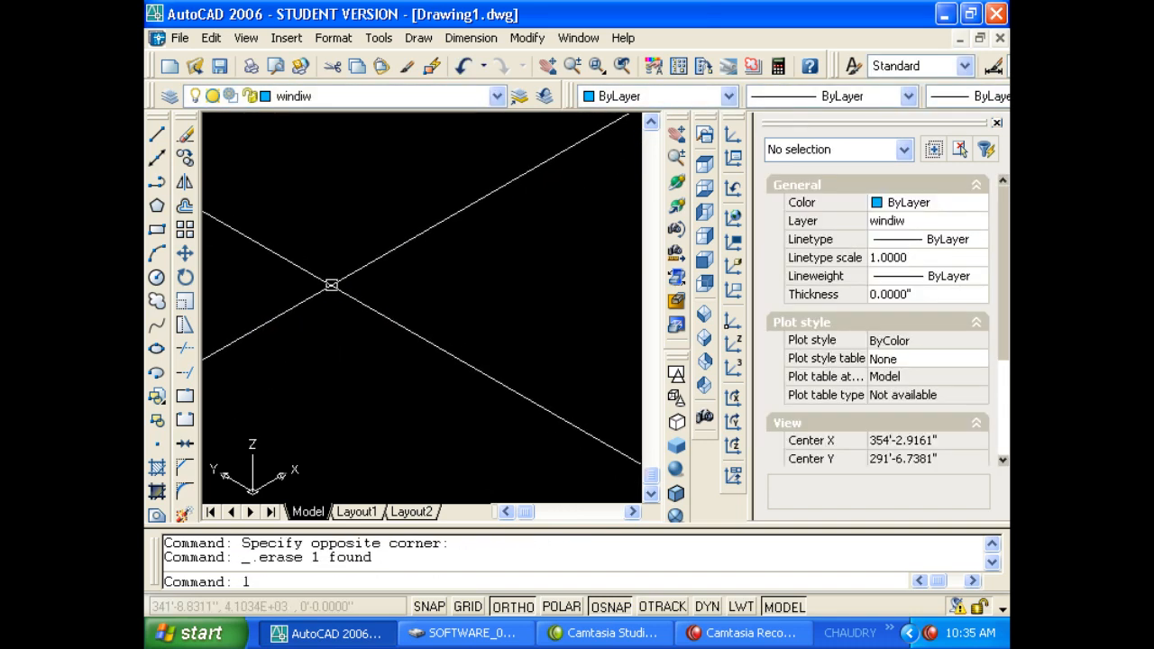
{"action": "key", "text": "Return"}
{"action": "left_click", "coordinate": [285, 381]}
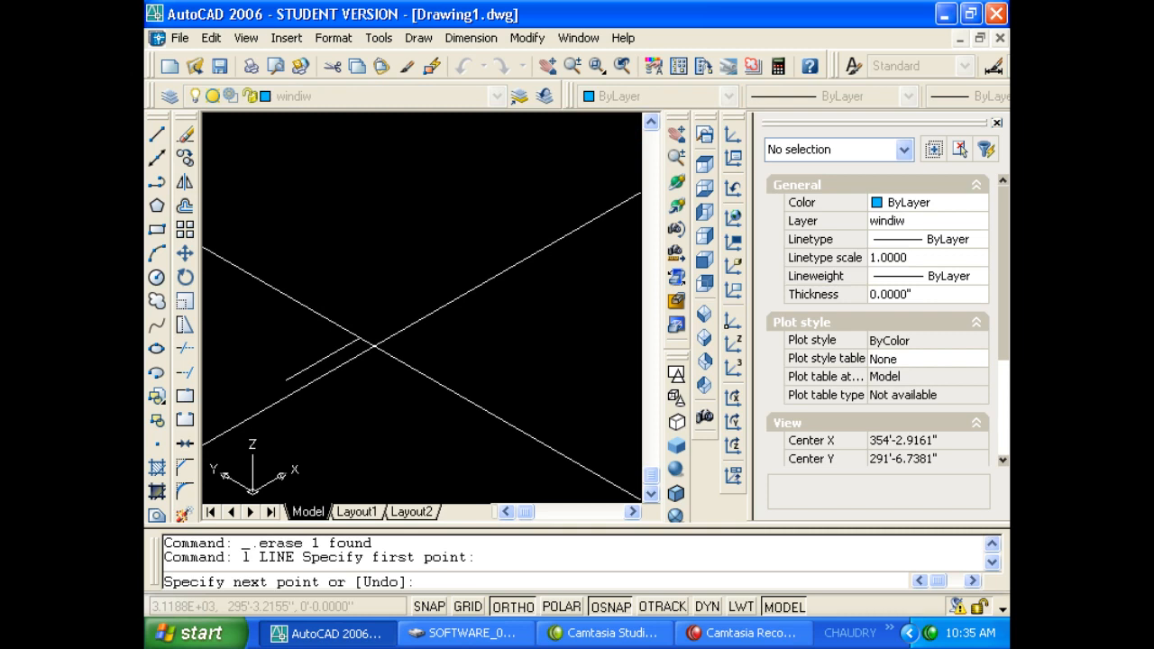
{"action": "type", "text": "10'"}
{"action": "key", "text": "Return"}
{"action": "key", "text": "Escape"}
{"action": "key", "text": "Escape"}
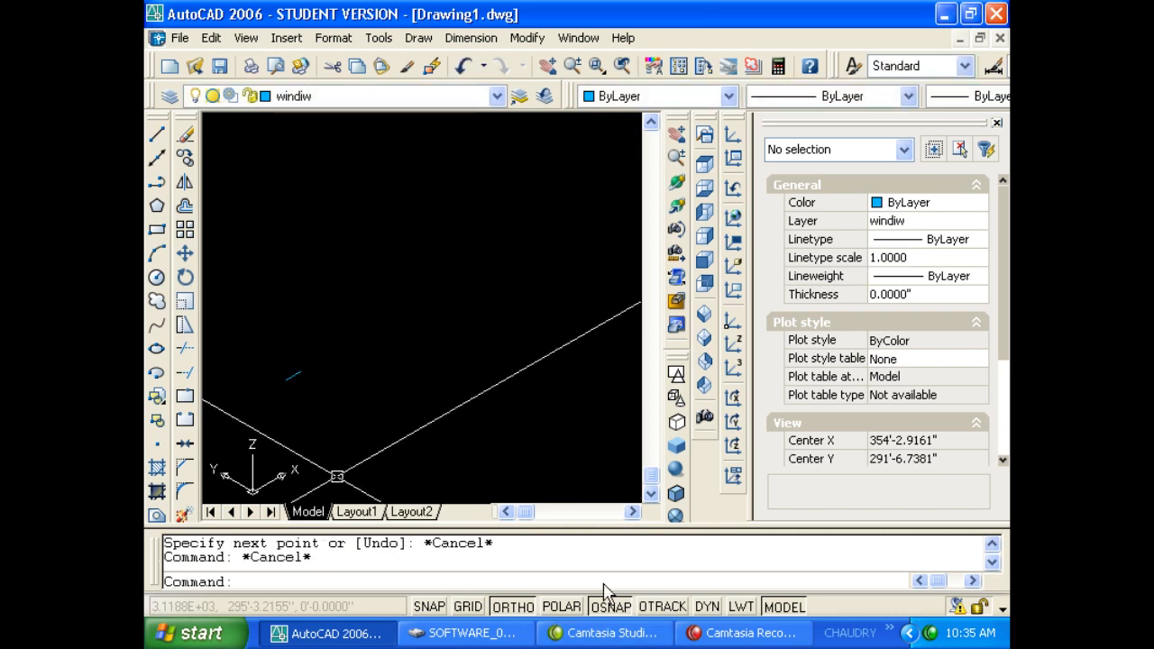
Give the line a 10' thickness, then erase it.
{"action": "scroll", "coordinate": [289, 436], "scroll_direction": "up", "scroll_amount": 2}
{"action": "middle_click_drag", "start_coordinate": [289, 423], "coordinate": [455, 474]}
{"action": "scroll", "coordinate": [458, 414], "scroll_direction": "up", "scroll_amount": 2}
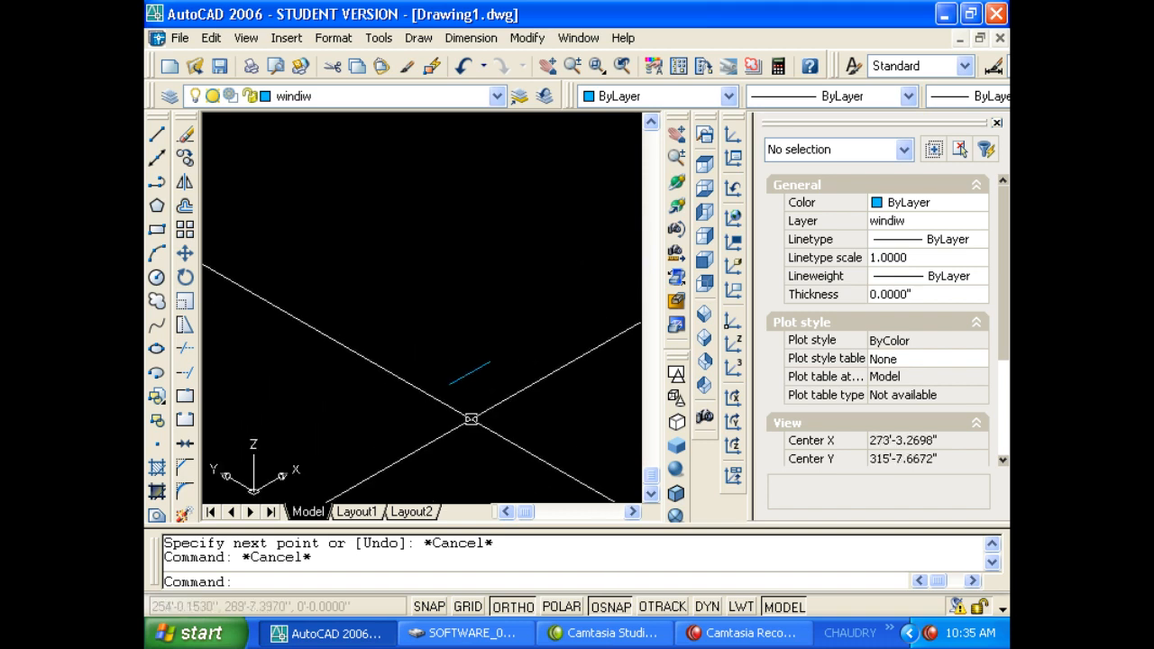
{"action": "left_click", "coordinate": [471, 419]}
{"action": "left_click", "coordinate": [416, 347]}
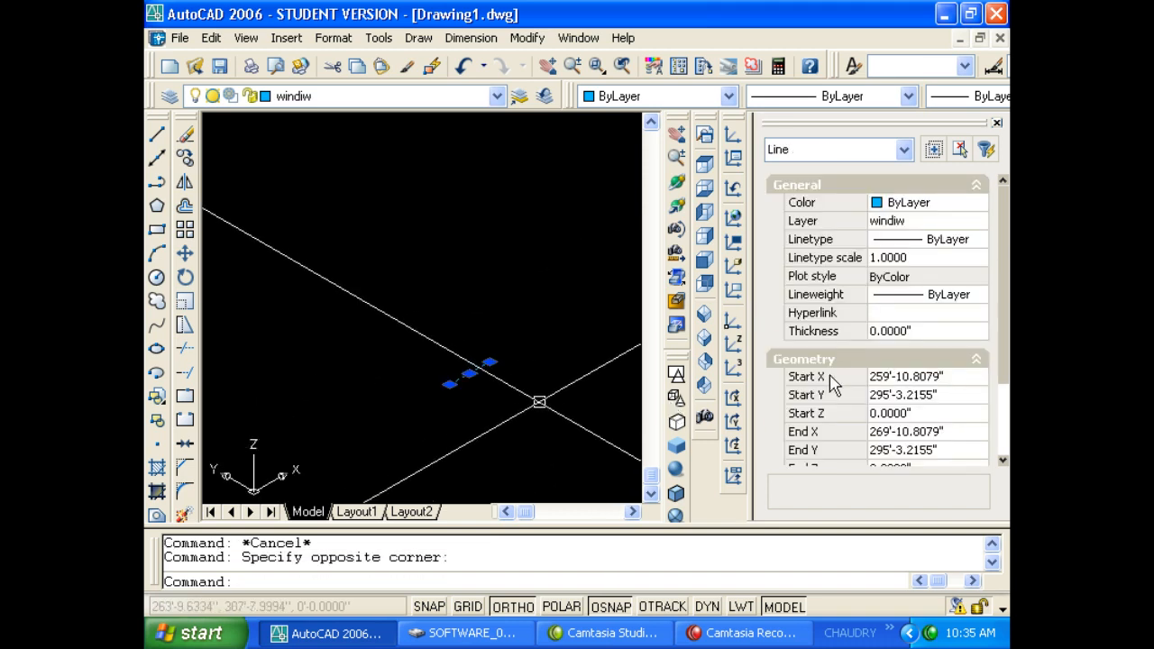
{"action": "left_click", "coordinate": [935, 334]}
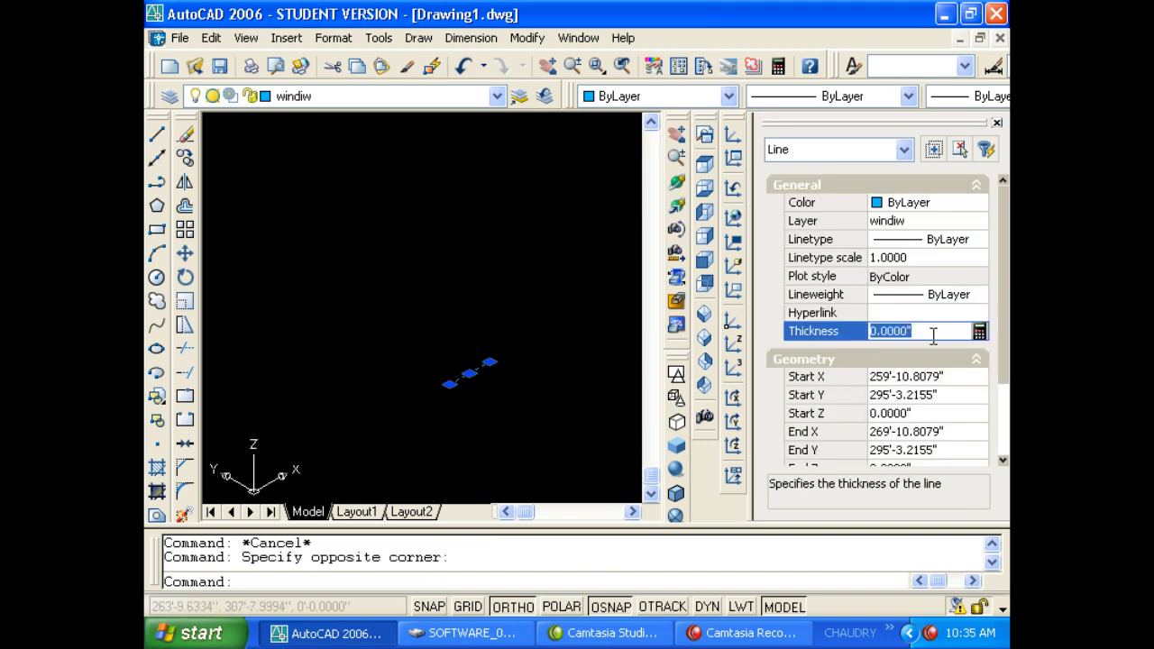
{"action": "type", "text": "10'"}
{"action": "key", "text": "Return"}
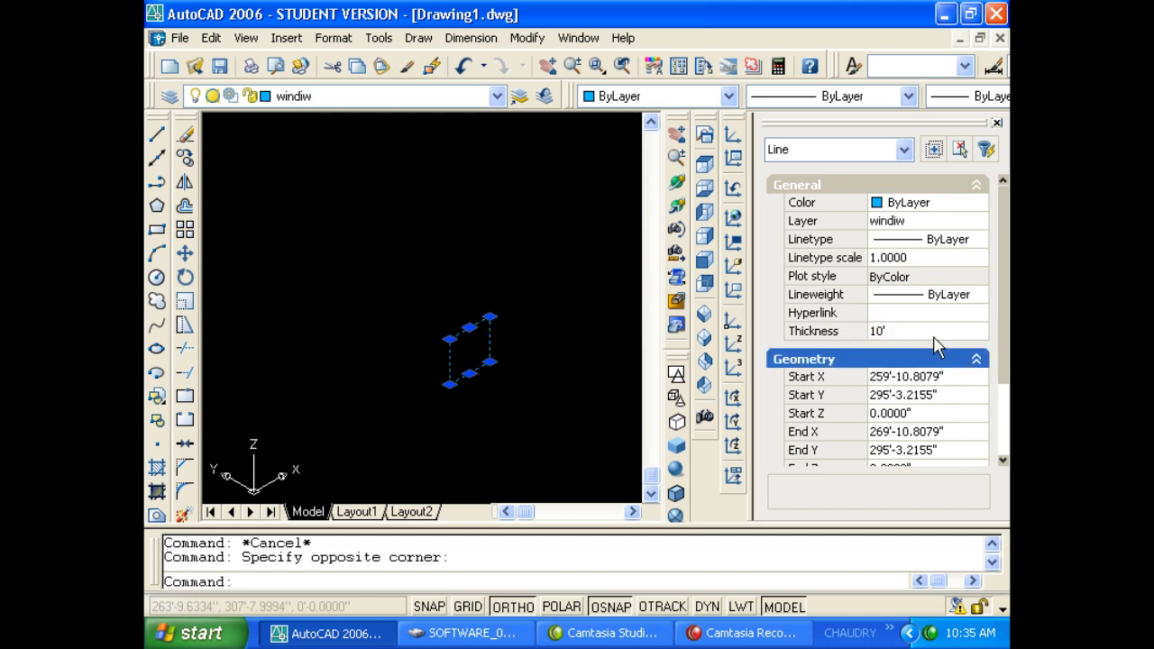
{"action": "key", "text": "Escape"}
{"action": "key", "text": "Escape"}
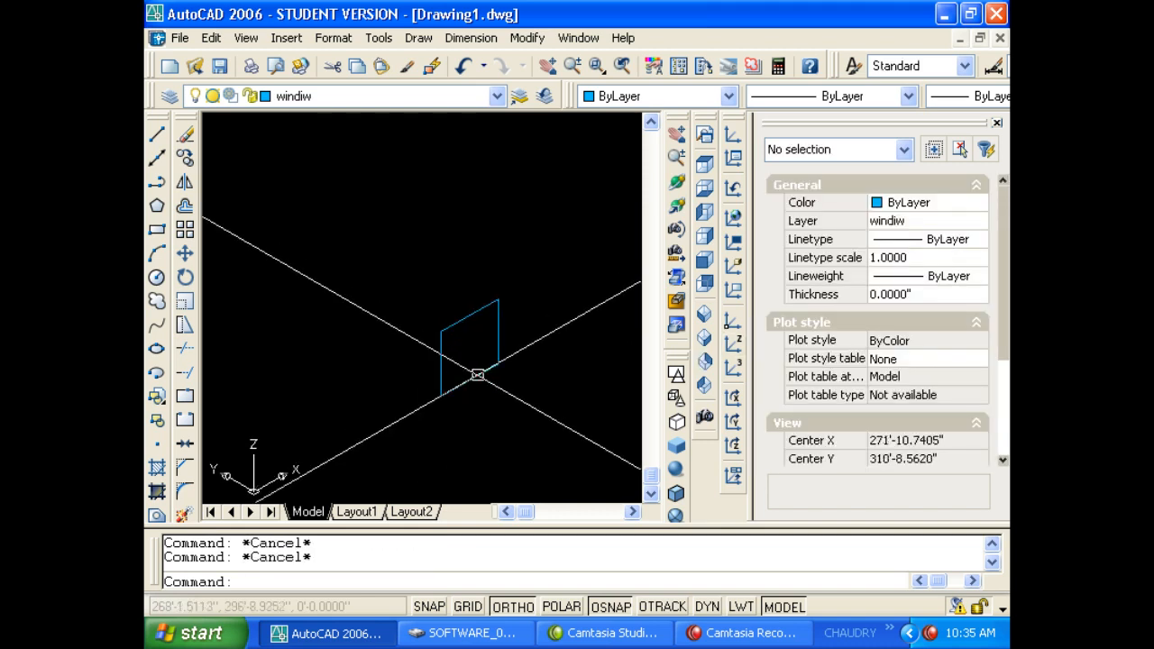
{"action": "left_click", "coordinate": [478, 375]}
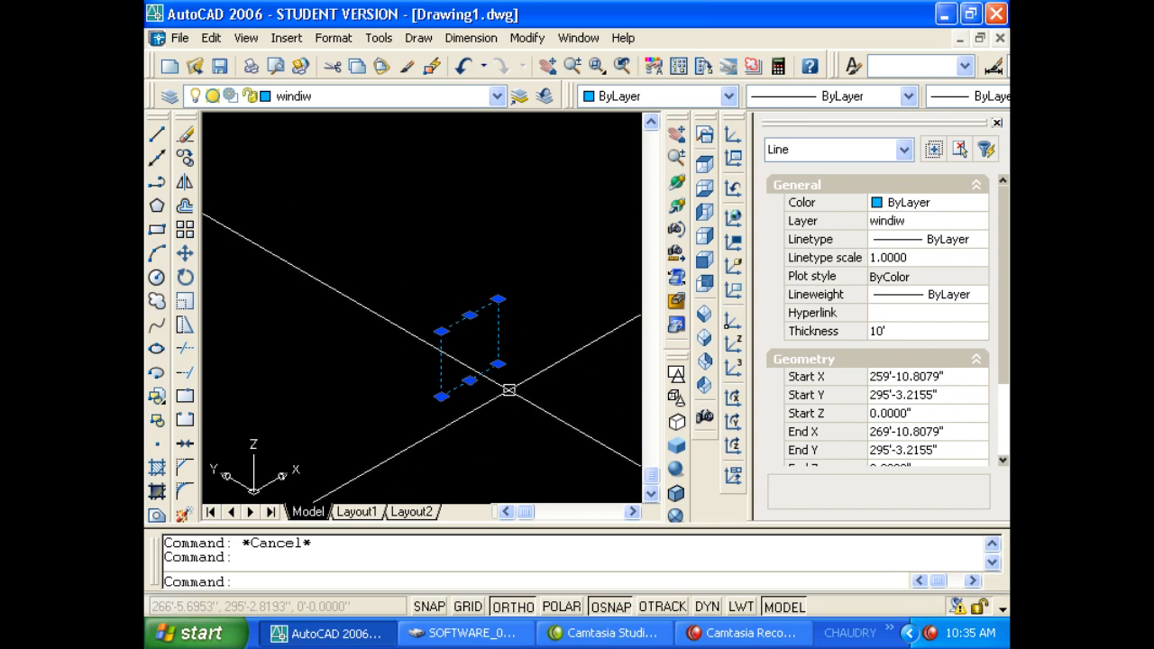
{"action": "key", "text": "Delete"}
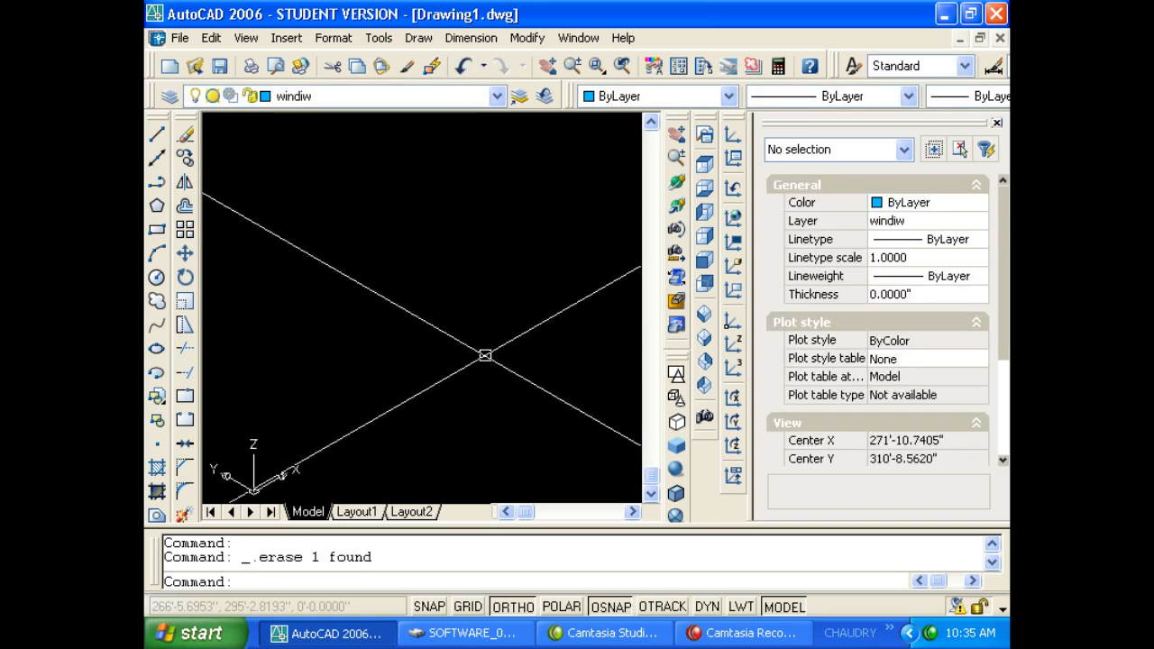
Draw a short polyline segment and switch to the Top plan view.
{"action": "type", "text": "pl"}
{"action": "key", "text": "Return"}
{"action": "left_click", "coordinate": [480, 284]}
{"action": "left_click", "coordinate": [401, 326]}
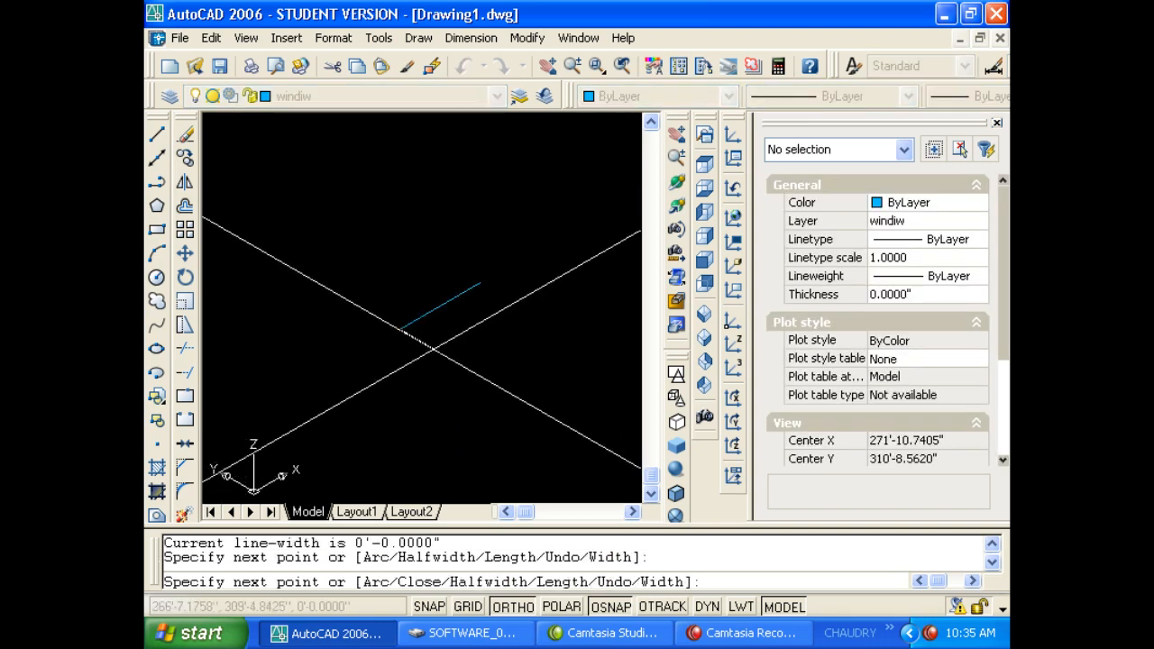
{"action": "key", "text": "Escape"}
{"action": "key", "text": "Escape"}
{"action": "left_click", "coordinate": [701, 169]}
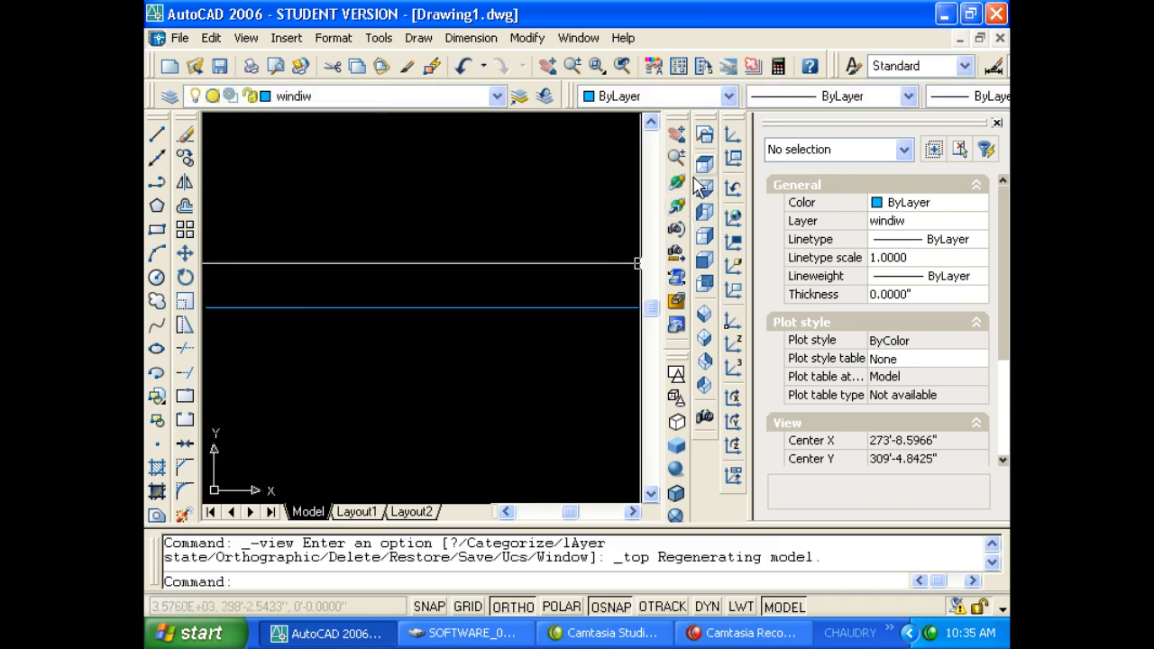
{"action": "scroll", "coordinate": [631, 336], "scroll_direction": "down", "scroll_amount": 2}
Set the blue polyline's global width to 2, then delete it.
{"action": "left_click", "coordinate": [504, 338]}
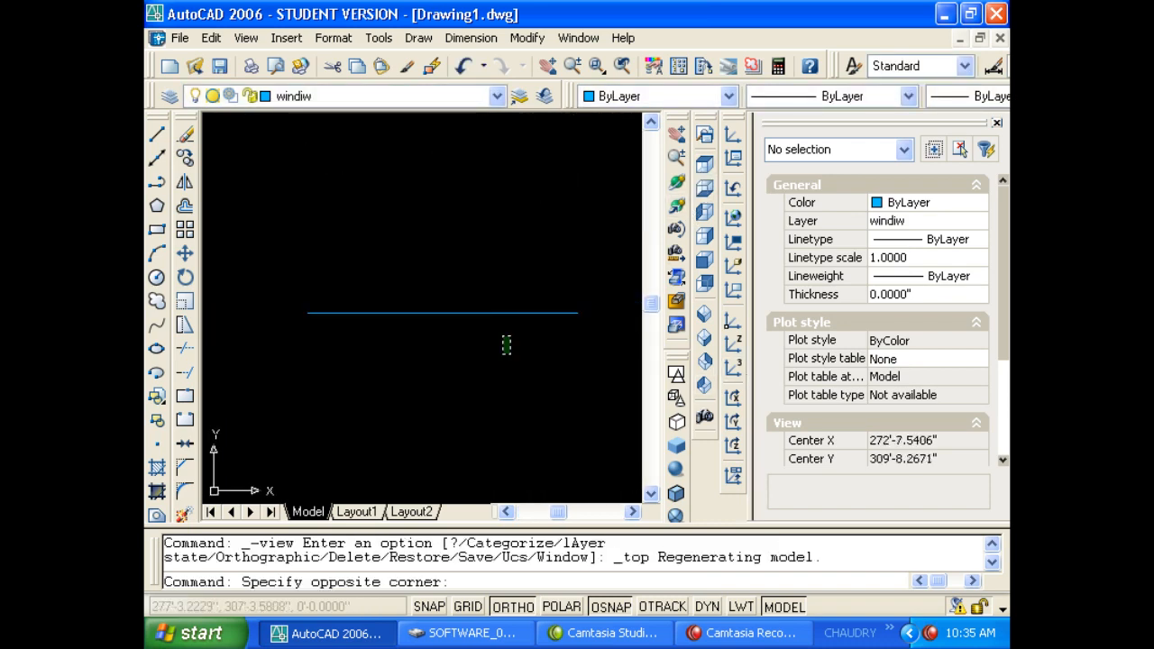
{"action": "left_click", "coordinate": [541, 304]}
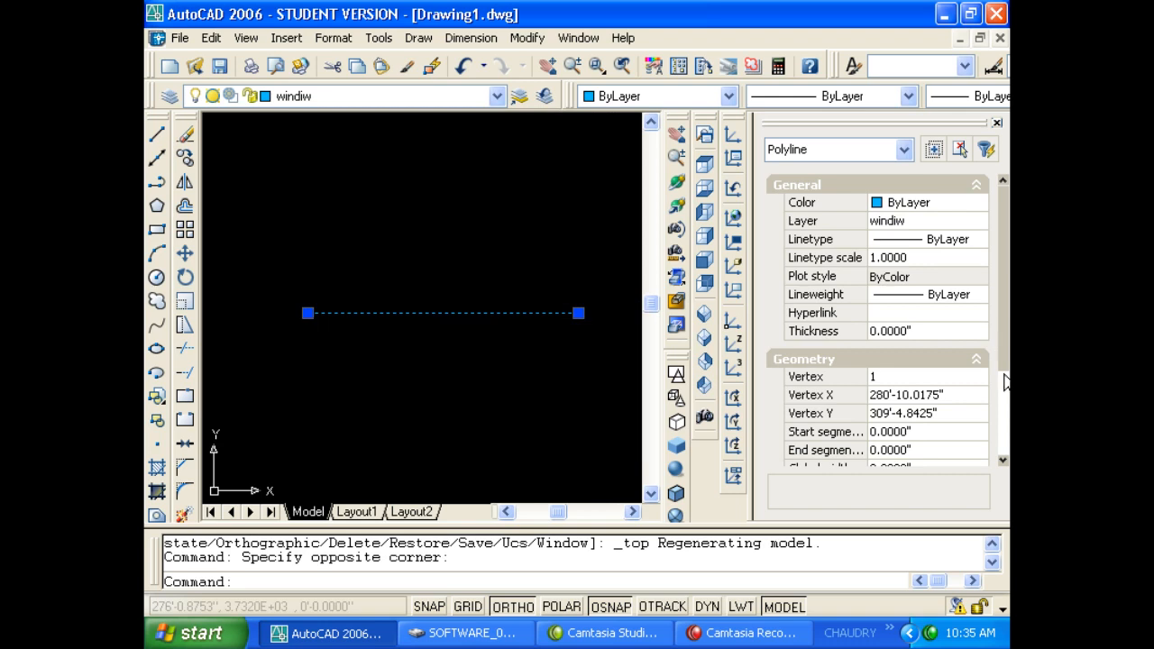
{"action": "left_click_drag", "start_coordinate": [1007, 360], "coordinate": [1007, 420]}
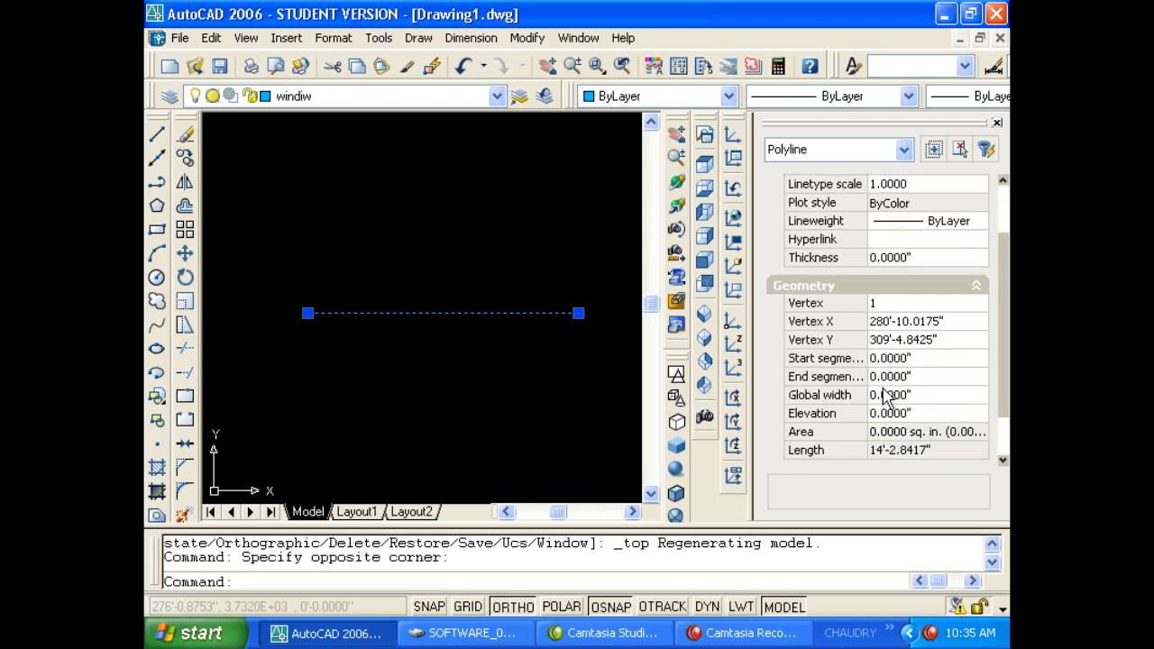
{"action": "left_click", "coordinate": [934, 391]}
{"action": "type", "text": "2"}
{"action": "key", "text": "Return"}
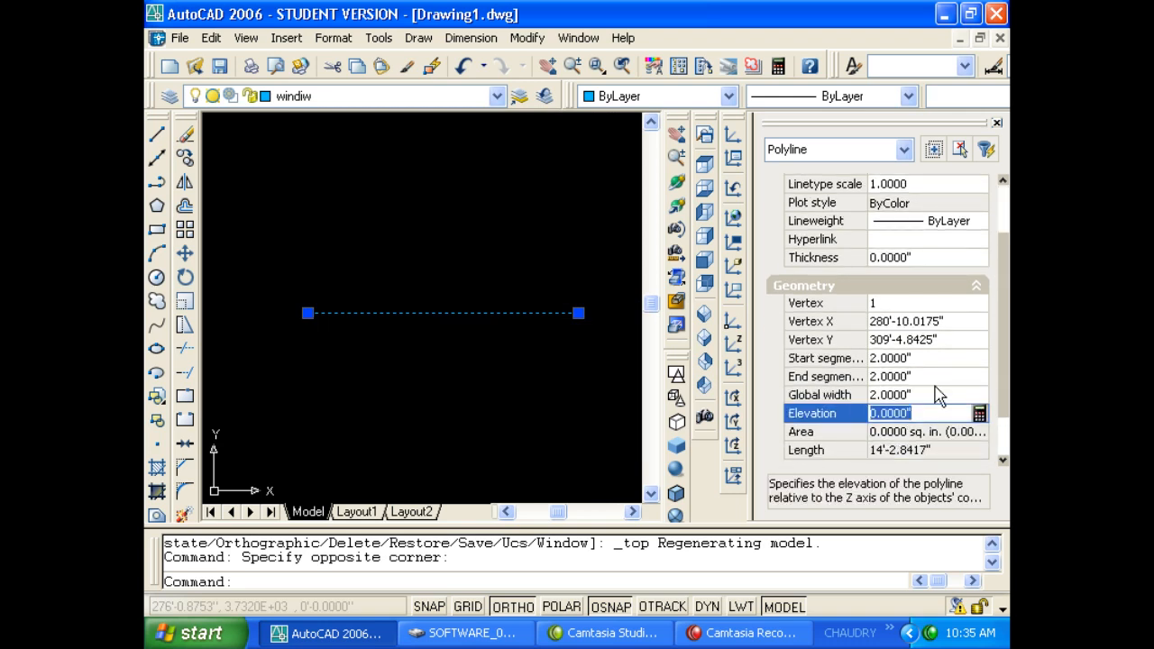
{"action": "key", "text": "Escape"}
{"action": "key", "text": "Escape"}
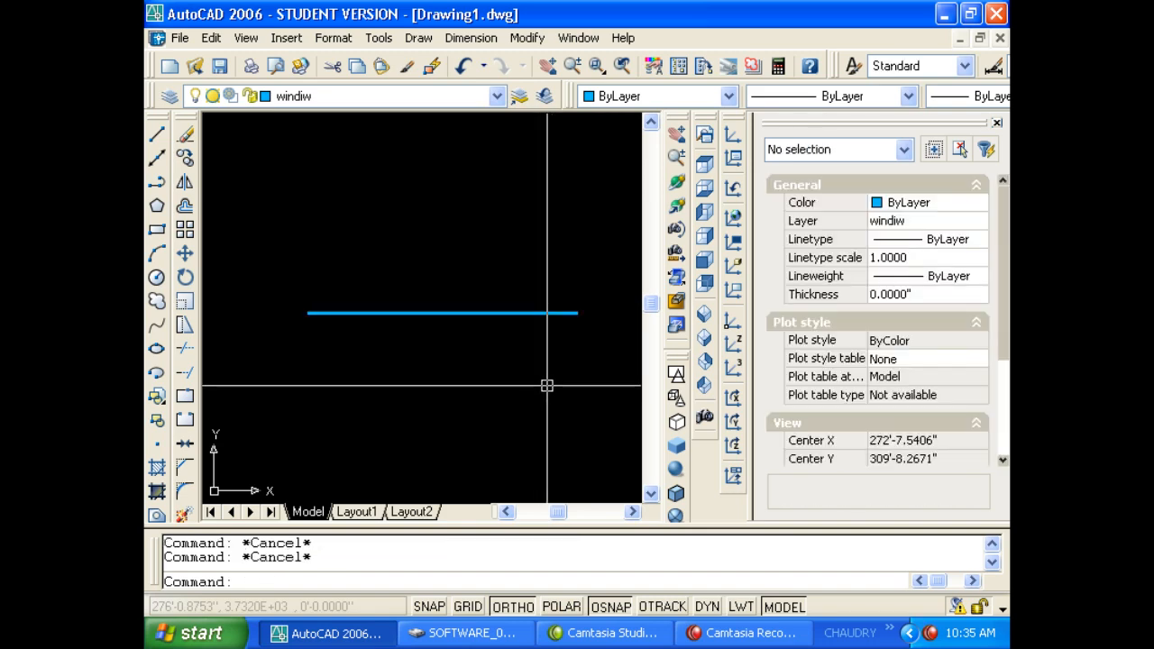
{"action": "scroll", "coordinate": [625, 316], "scroll_direction": "up", "scroll_amount": 5}
{"action": "left_click", "coordinate": [567, 345]}
{"action": "left_click", "coordinate": [531, 245]}
{"action": "scroll", "coordinate": [457, 356], "scroll_direction": "down", "scroll_amount": 4}
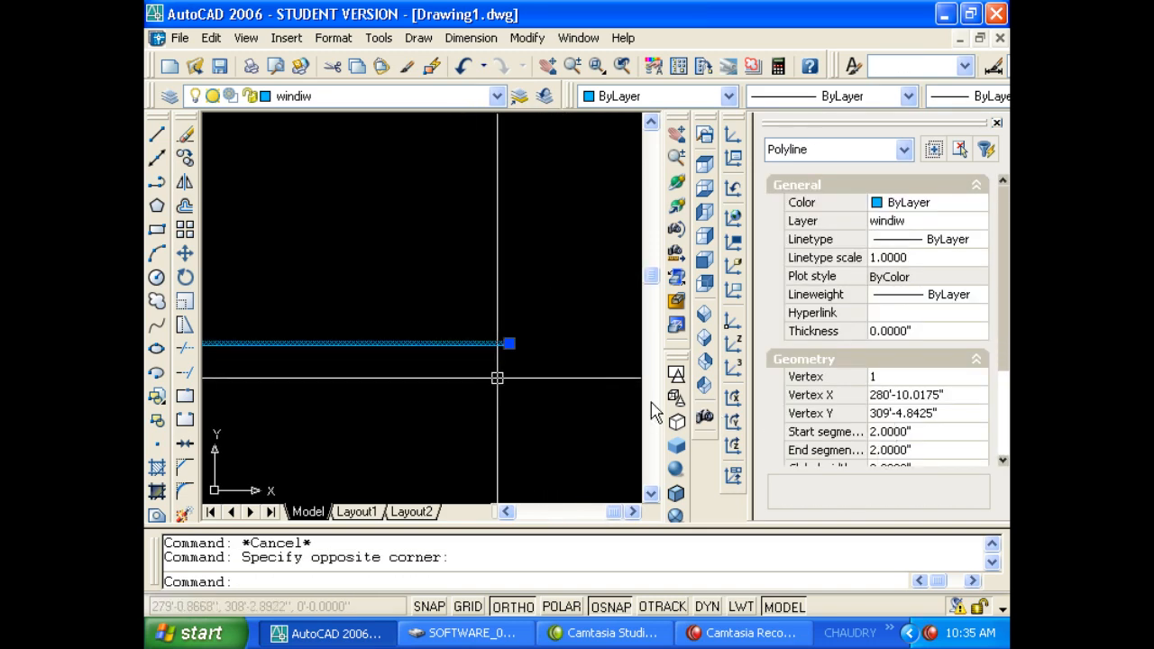
{"action": "key", "text": "Delete"}
Draw a new 10' polyline segment with PL.
{"action": "type", "text": "pl"}
{"action": "key", "text": "Return"}
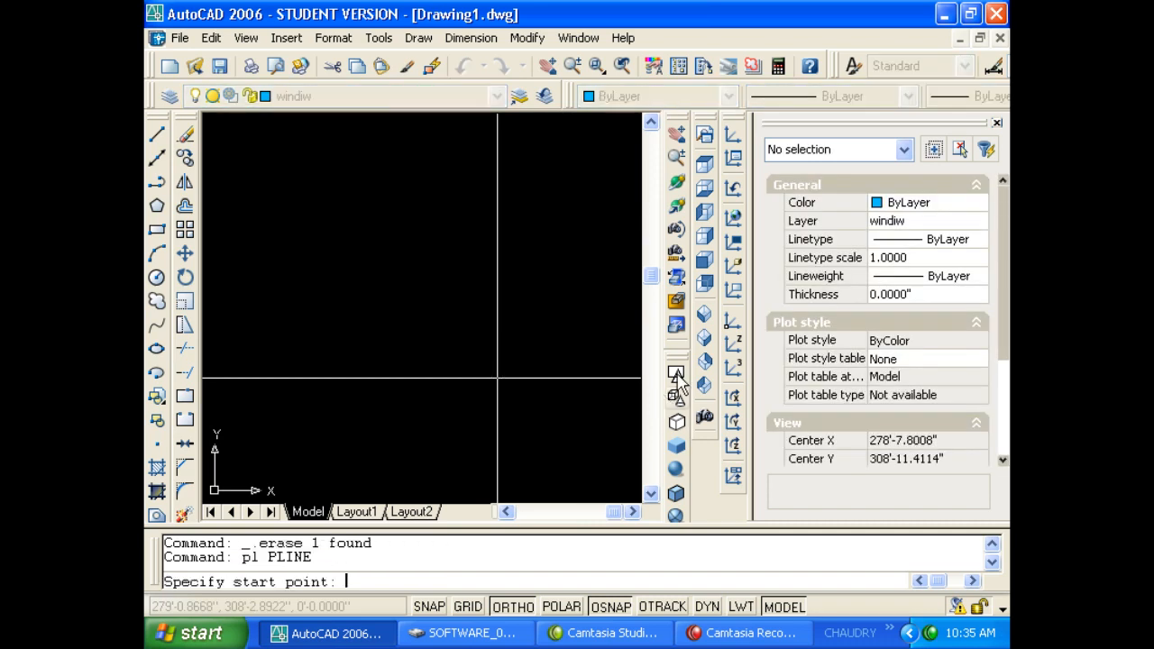
{"action": "left_click", "coordinate": [497, 363]}
{"action": "type", "text": "10'"}
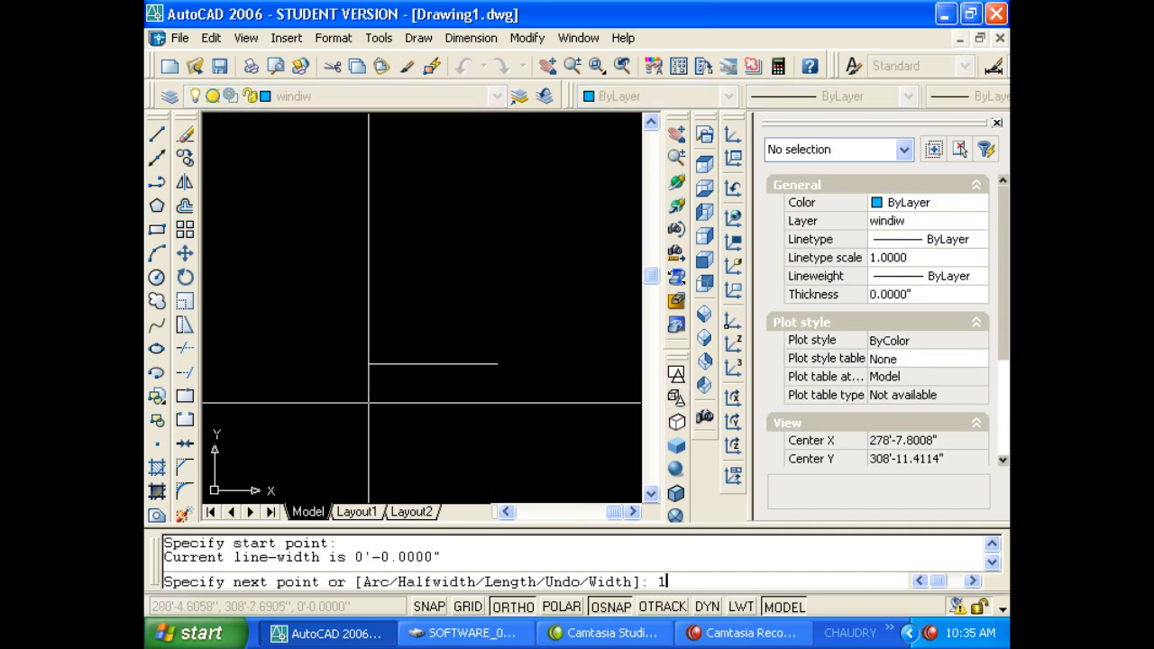
{"action": "key", "text": "Return"}
{"action": "key", "text": "Escape"}
Set the new polyline's global width to 5, then delete it.
{"action": "left_click", "coordinate": [427, 402]}
{"action": "left_click", "coordinate": [356, 304]}
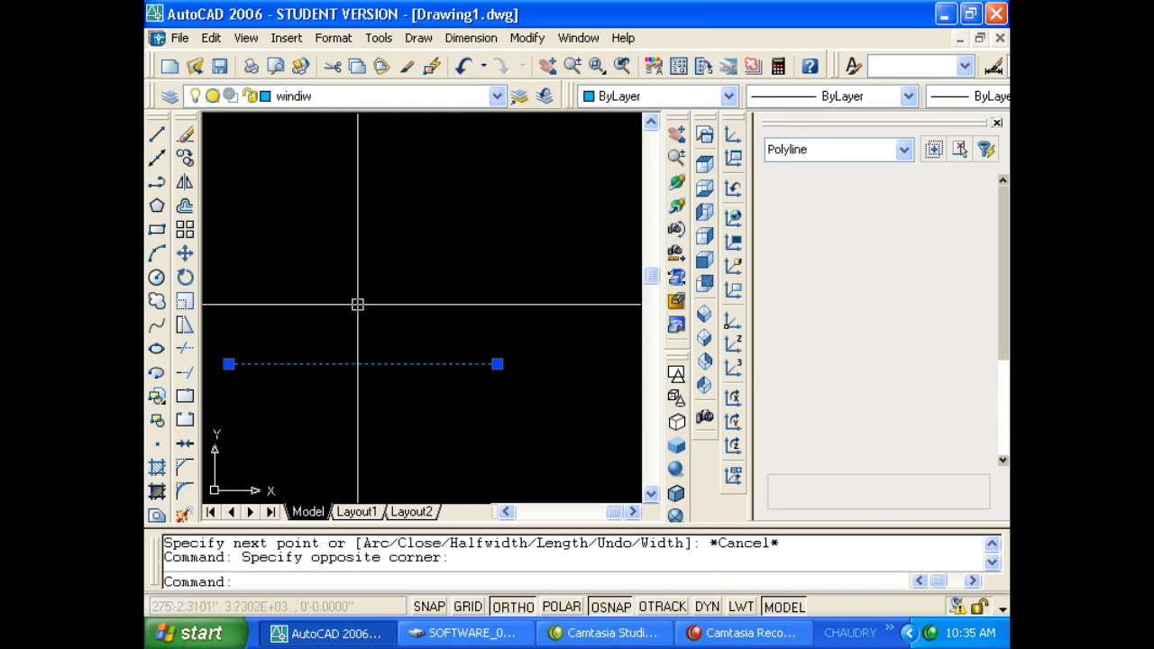
{"action": "left_click_drag", "start_coordinate": [1003, 369], "coordinate": [1000, 394]}
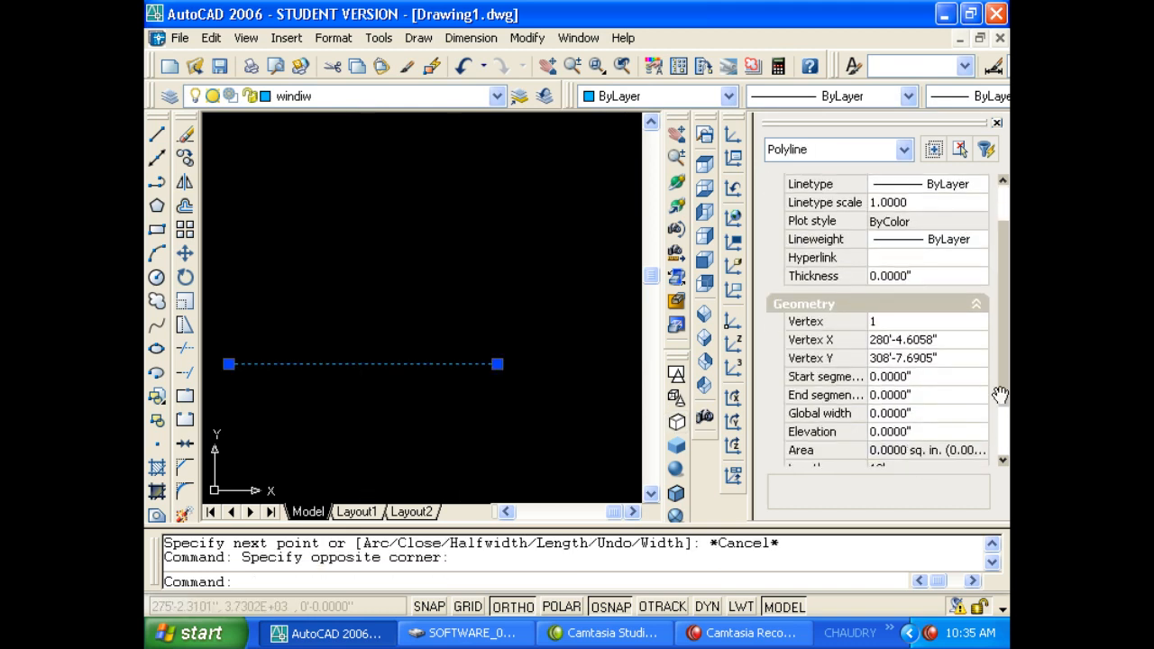
{"action": "left_click", "coordinate": [896, 412]}
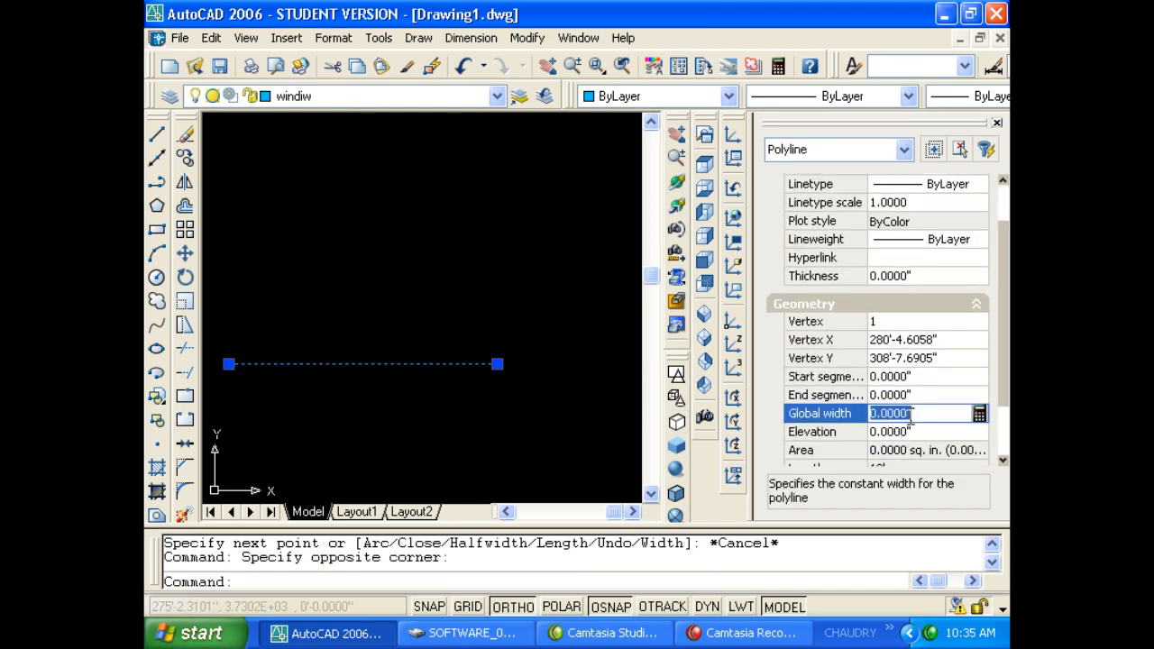
{"action": "type", "text": "5"}
{"action": "key", "text": "Return"}
{"action": "key", "text": "Escape"}
{"action": "key", "text": "Escape"}
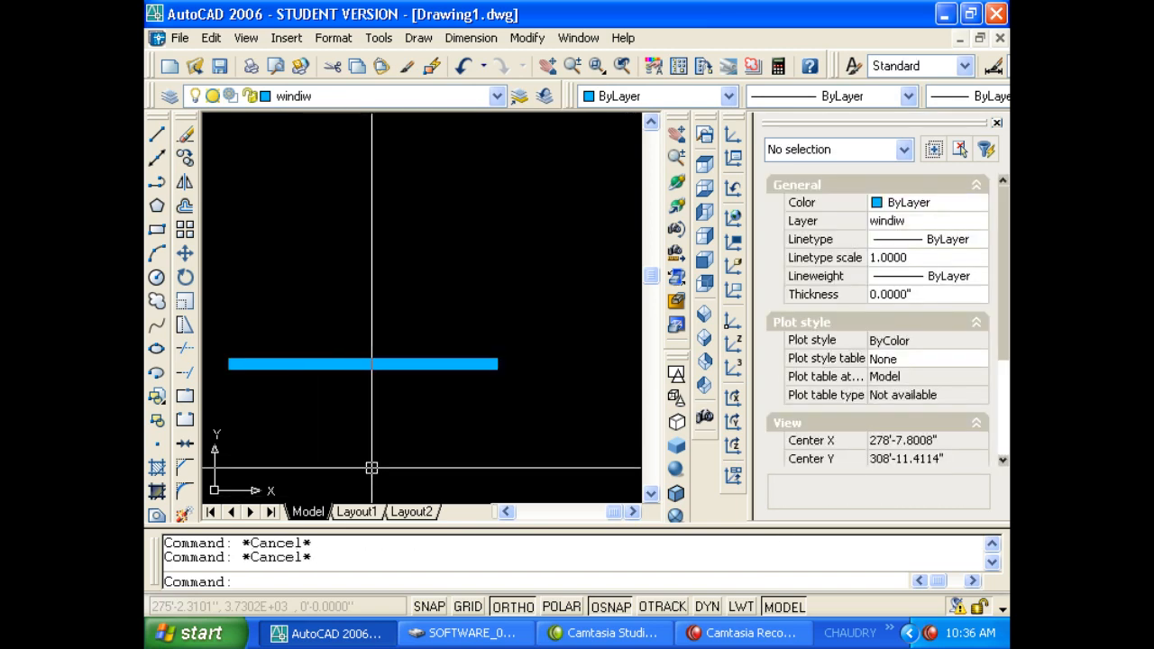
{"action": "left_click", "coordinate": [373, 446]}
{"action": "left_click", "coordinate": [330, 358]}
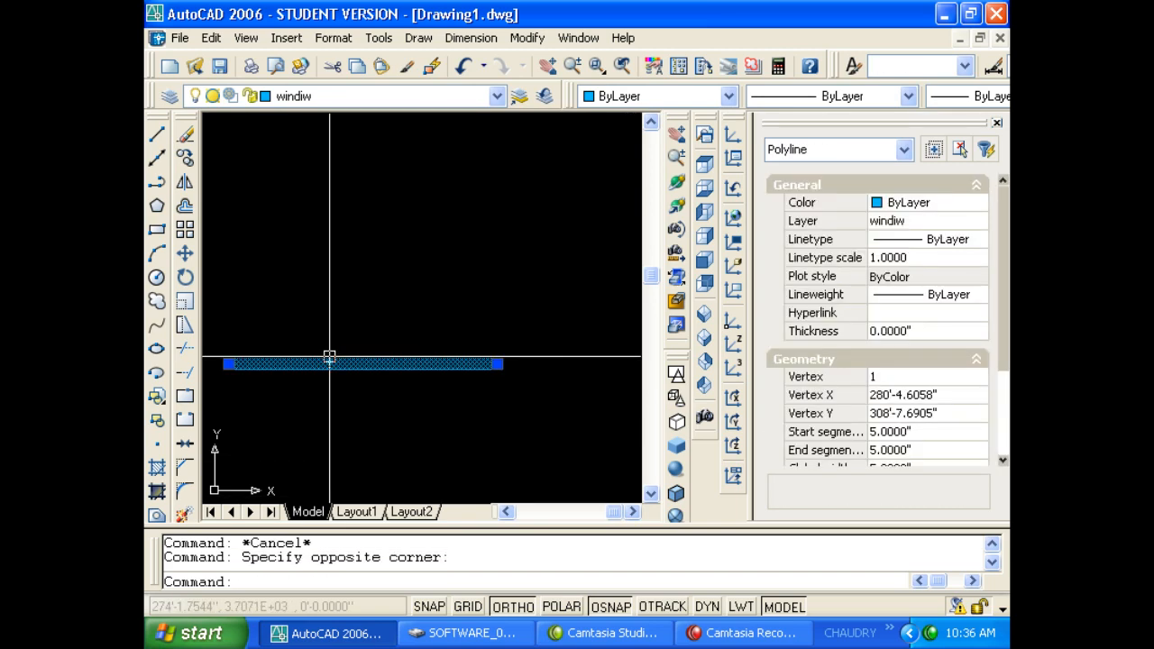
{"action": "key", "text": "Delete"}
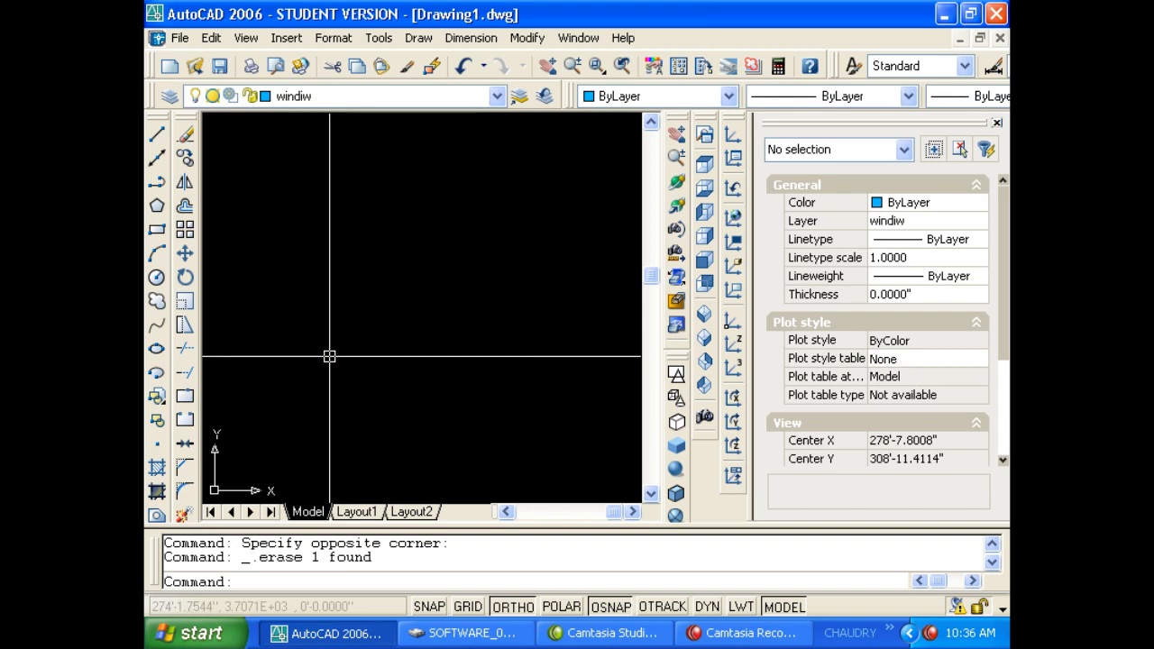
Add a linear dimension reading 92.0080 with DLI, placing its dimension line above the points.
{"action": "middle_click_drag", "start_coordinate": [368, 284], "coordinate": [450, 319]}
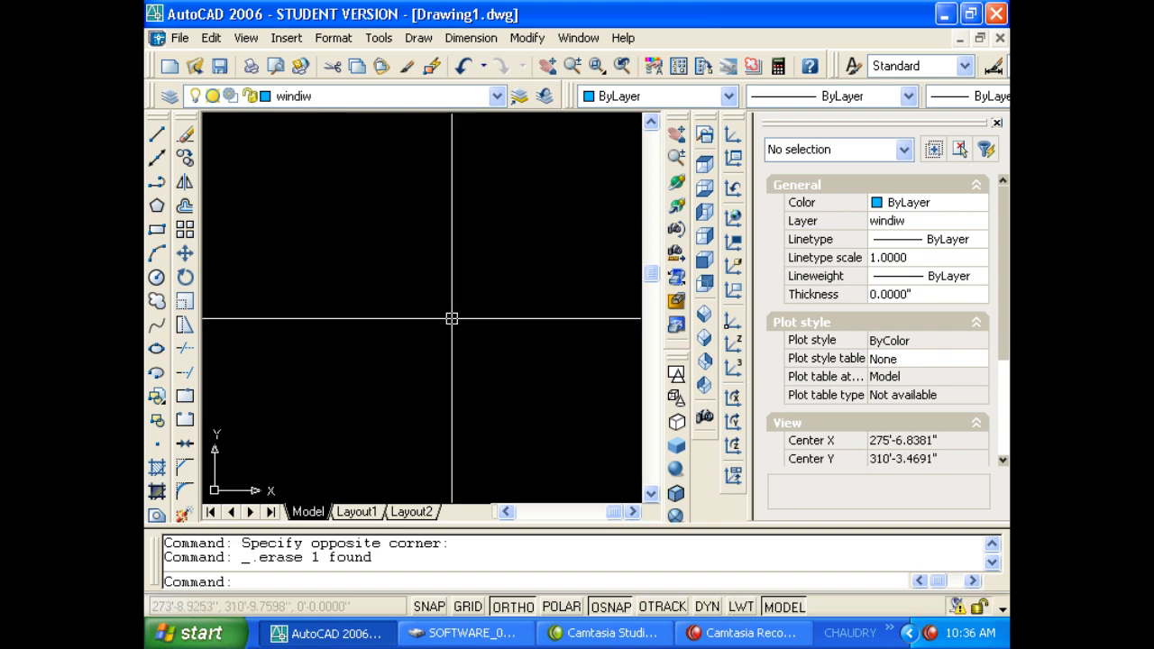
{"action": "key", "text": "ctrl+1"}
{"action": "key", "text": "ctrl+1"}
{"action": "key", "text": "ctrl+1"}
{"action": "key", "text": "ctrl+1"}
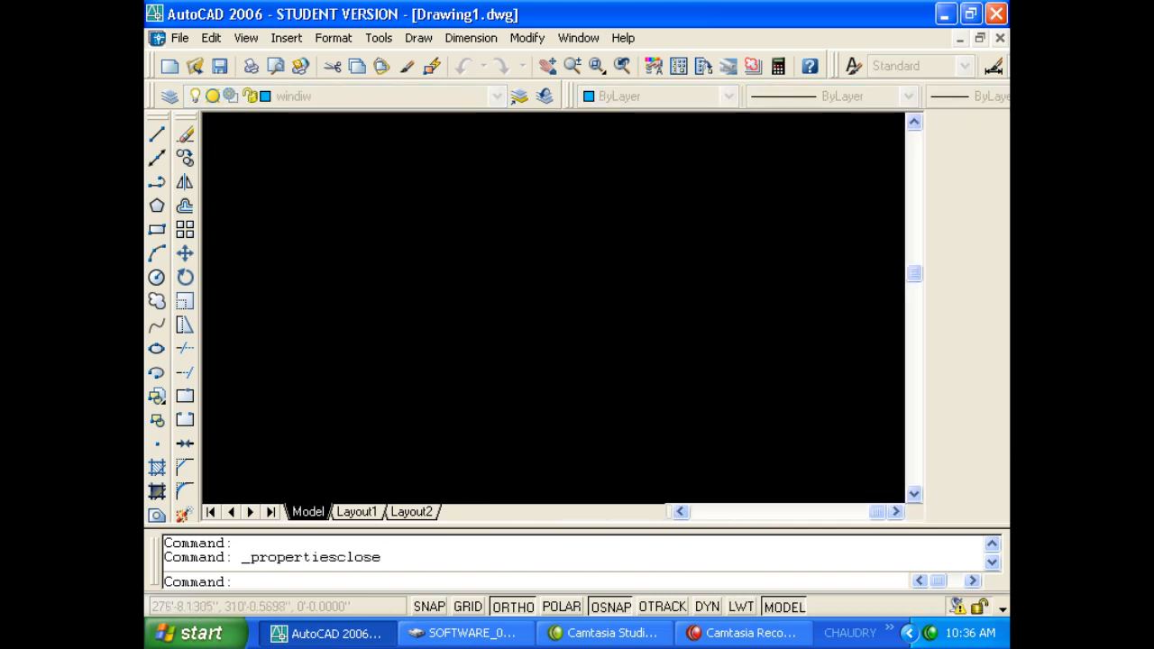
{"action": "key", "text": "ctrl+1"}
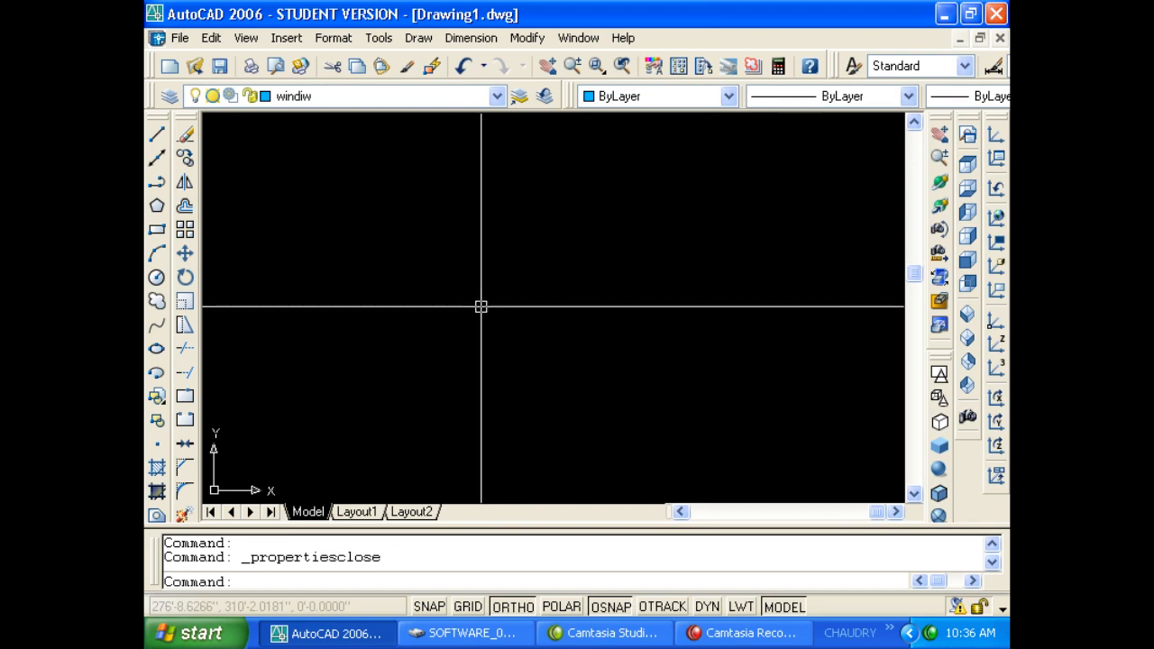
{"action": "type", "text": "dli"}
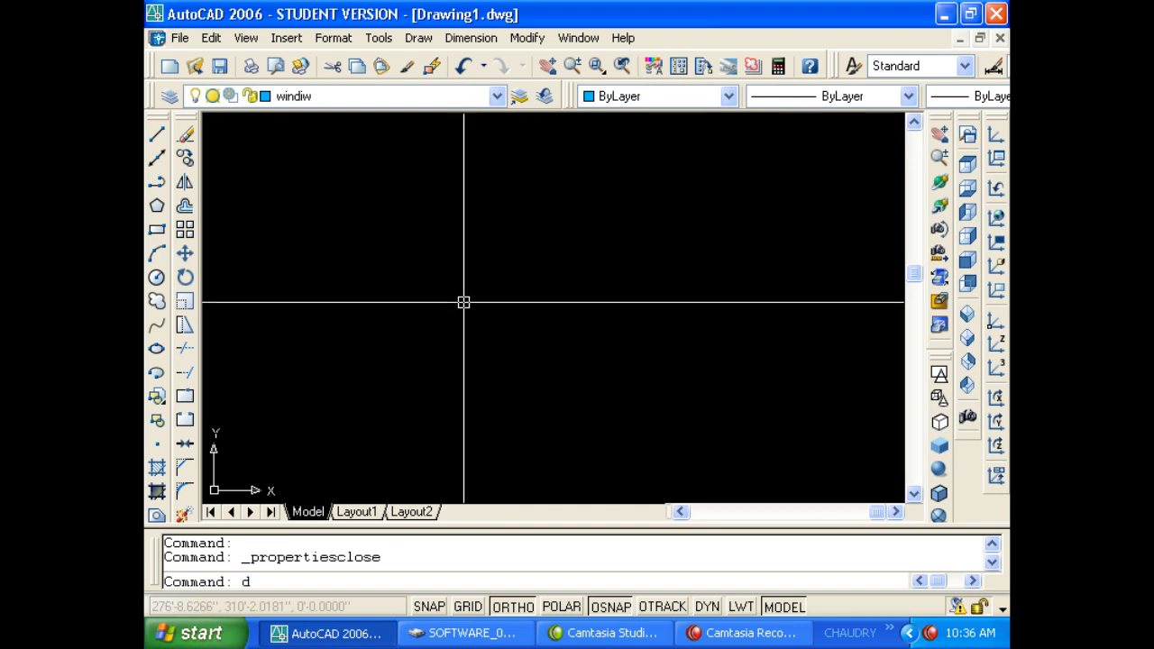
{"action": "key", "text": "Return"}
{"action": "left_click", "coordinate": [343, 298]}
{"action": "left_click", "coordinate": [547, 297]}
{"action": "left_click", "coordinate": [540, 258]}
{"action": "key", "text": "Escape"}
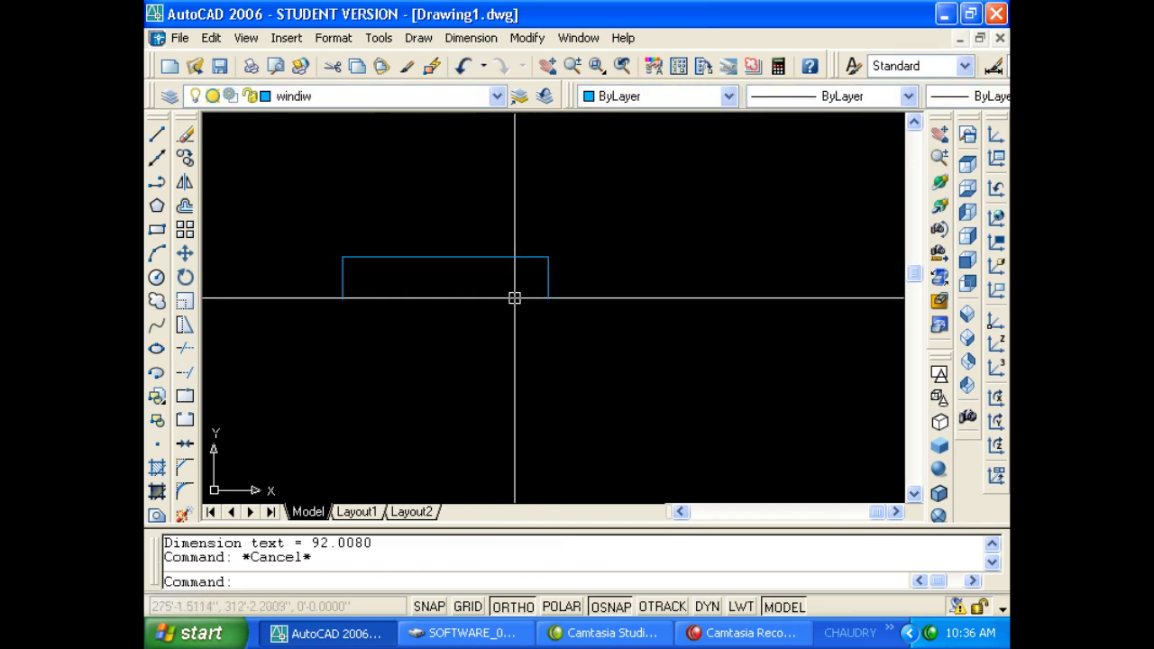
Set the new dimension's arrow size to 4" in the Properties palette.
{"action": "key", "text": "ctrl+1"}
{"action": "left_click", "coordinate": [392, 324]}
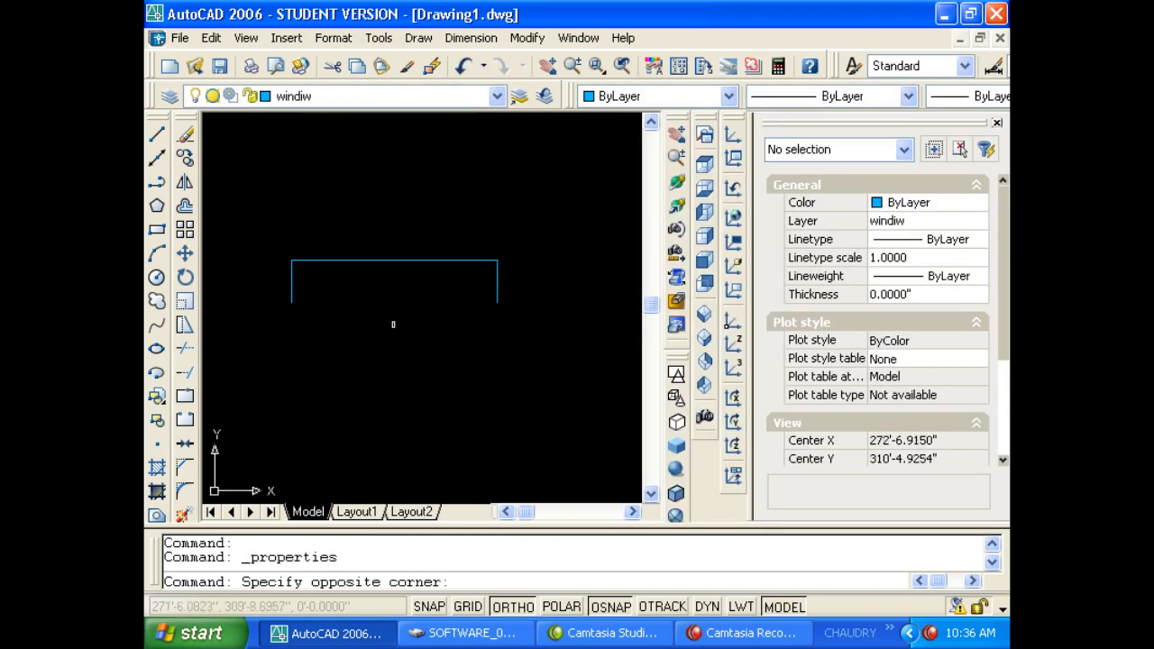
{"action": "left_click", "coordinate": [367, 248]}
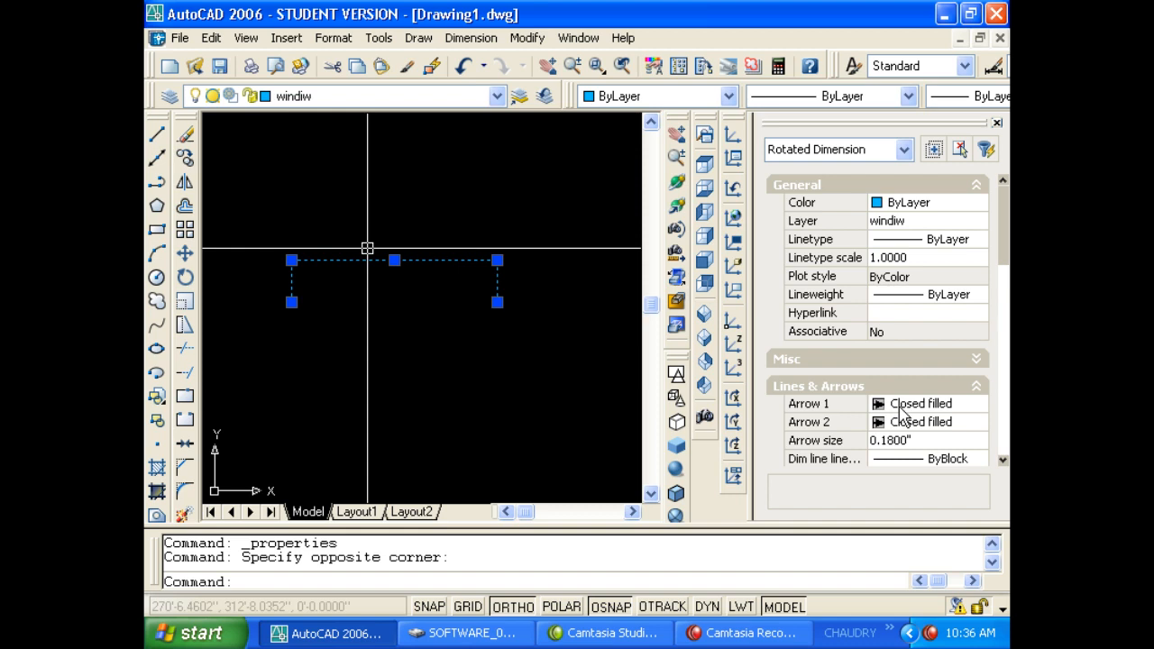
{"action": "left_click", "coordinate": [920, 441]}
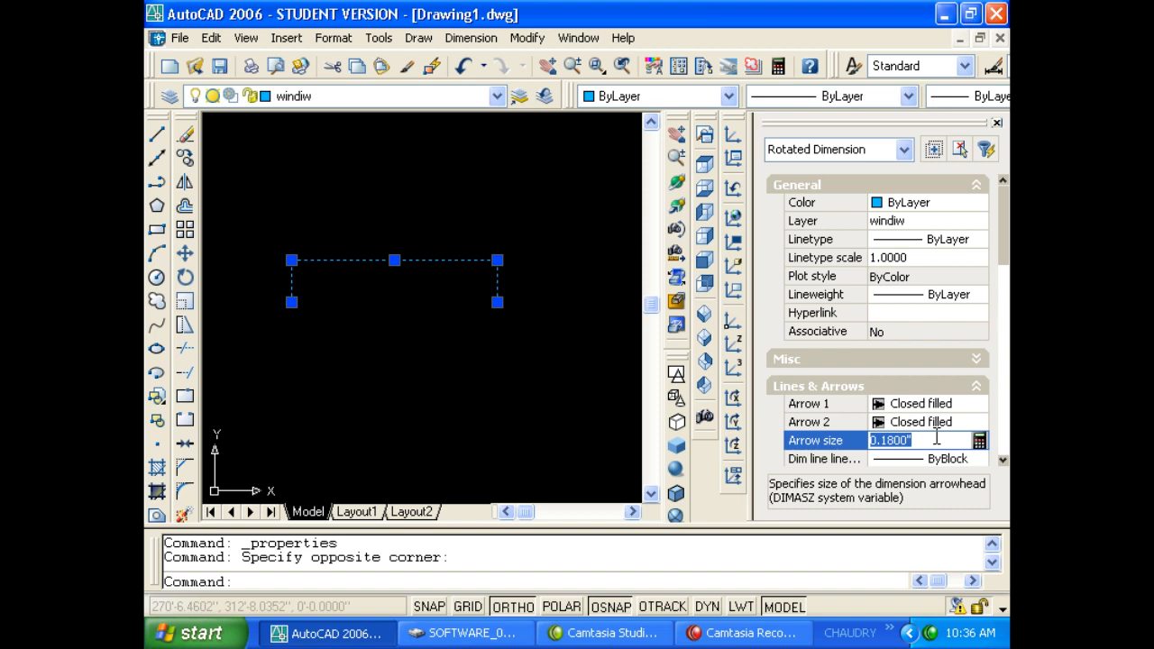
{"action": "type", "text": "4"}
{"action": "key", "text": "Return"}
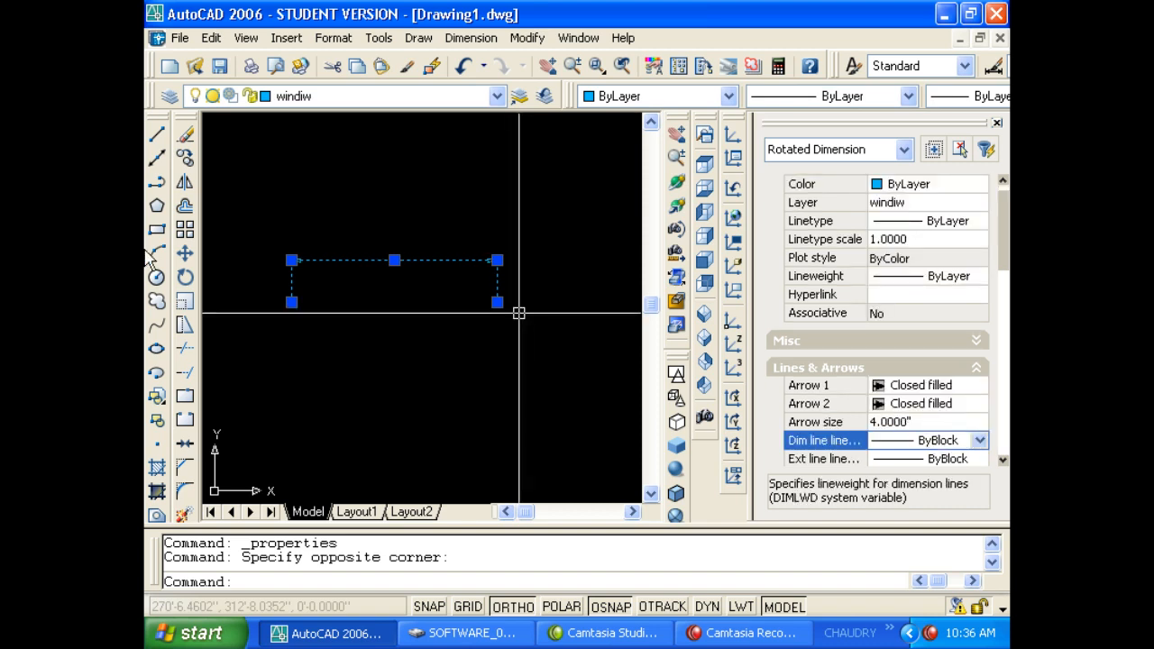
{"action": "key", "text": "Escape"}
{"action": "key", "text": "Escape"}
Set the dimension's text height to 8" and expand its Fit settings.
{"action": "scroll", "coordinate": [318, 268], "scroll_direction": "up", "scroll_amount": 3}
{"action": "left_click", "coordinate": [346, 289]}
{"action": "left_click", "coordinate": [341, 225]}
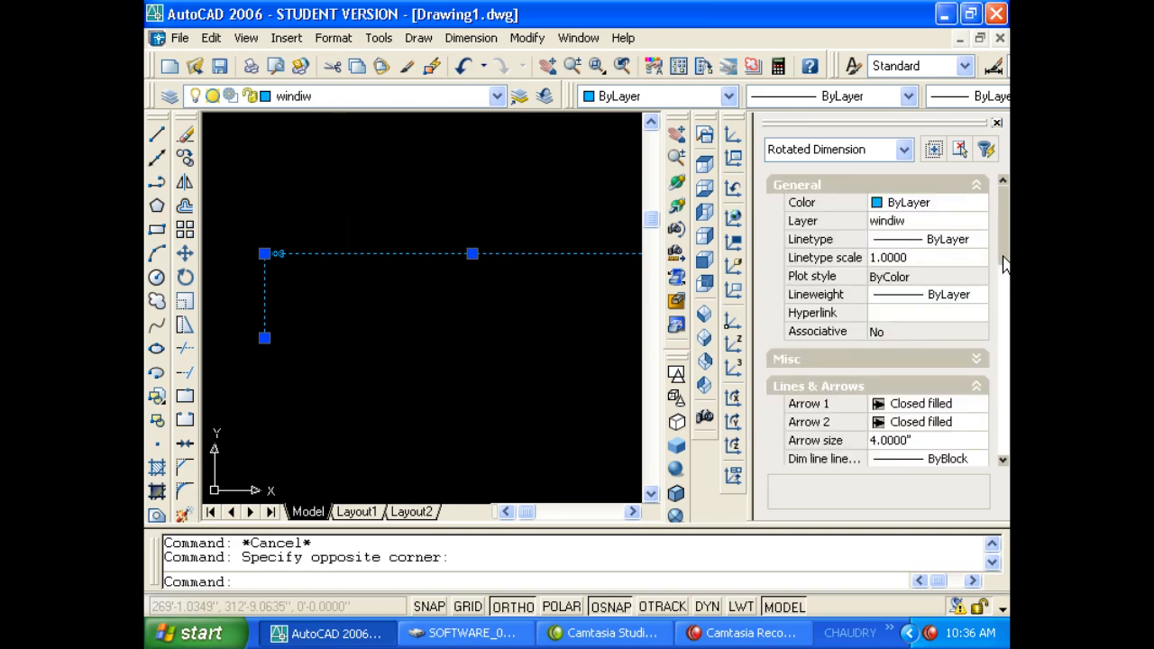
{"action": "left_click_drag", "start_coordinate": [1002, 256], "coordinate": [986, 407]}
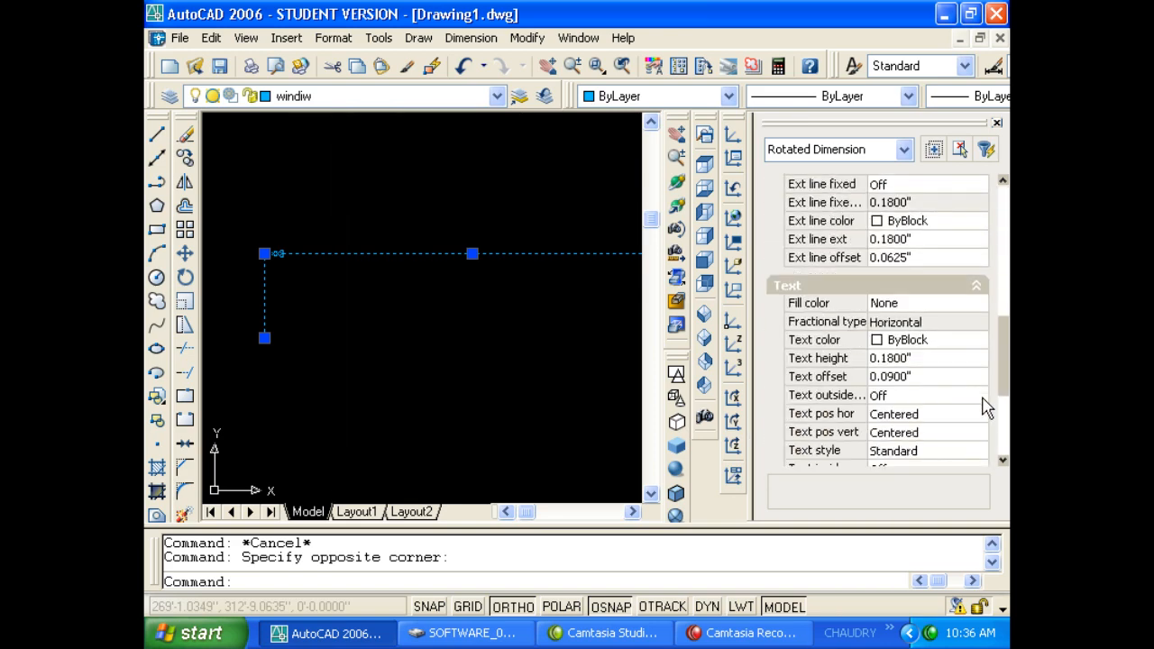
{"action": "left_click", "coordinate": [906, 359]}
{"action": "type", "text": "8"}
{"action": "key", "text": "Tab"}
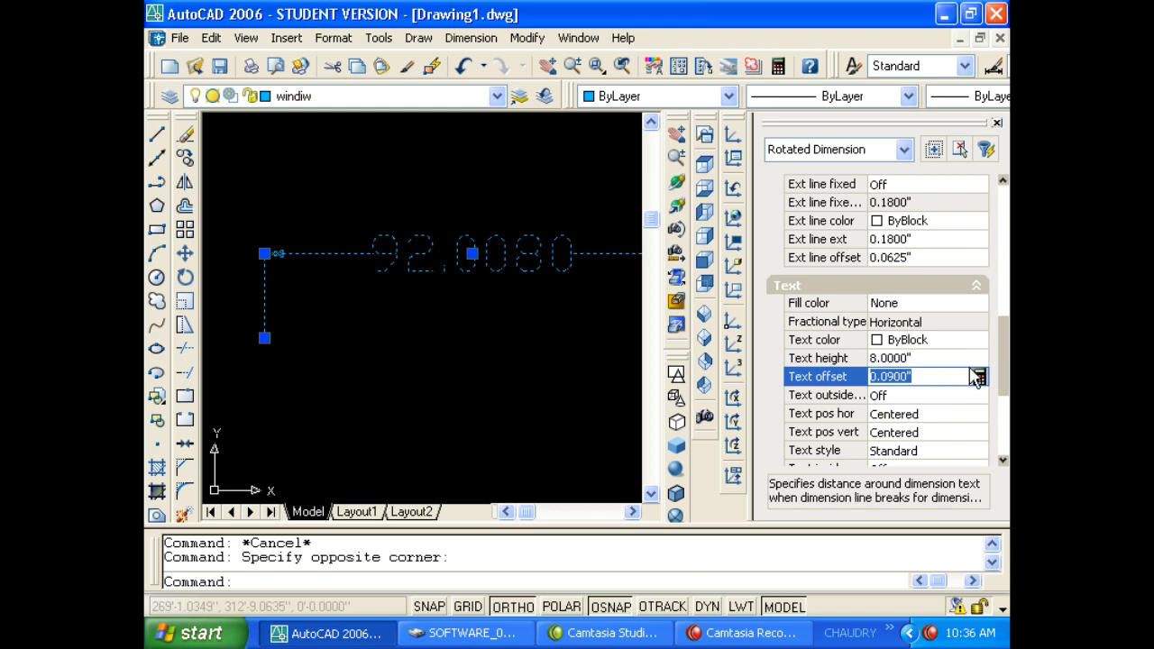
{"action": "scroll", "coordinate": [993, 369], "scroll_direction": "down", "scroll_amount": 1}
{"action": "left_click_drag", "start_coordinate": [1006, 394], "coordinate": [1000, 433]}
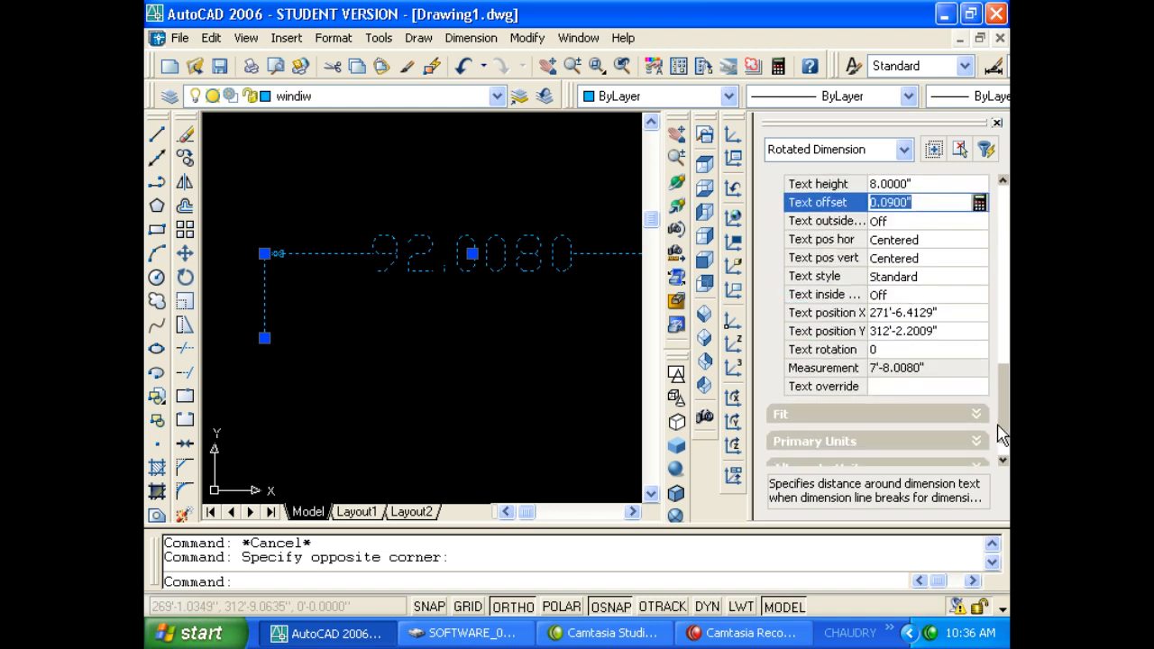
{"action": "left_click", "coordinate": [854, 419]}
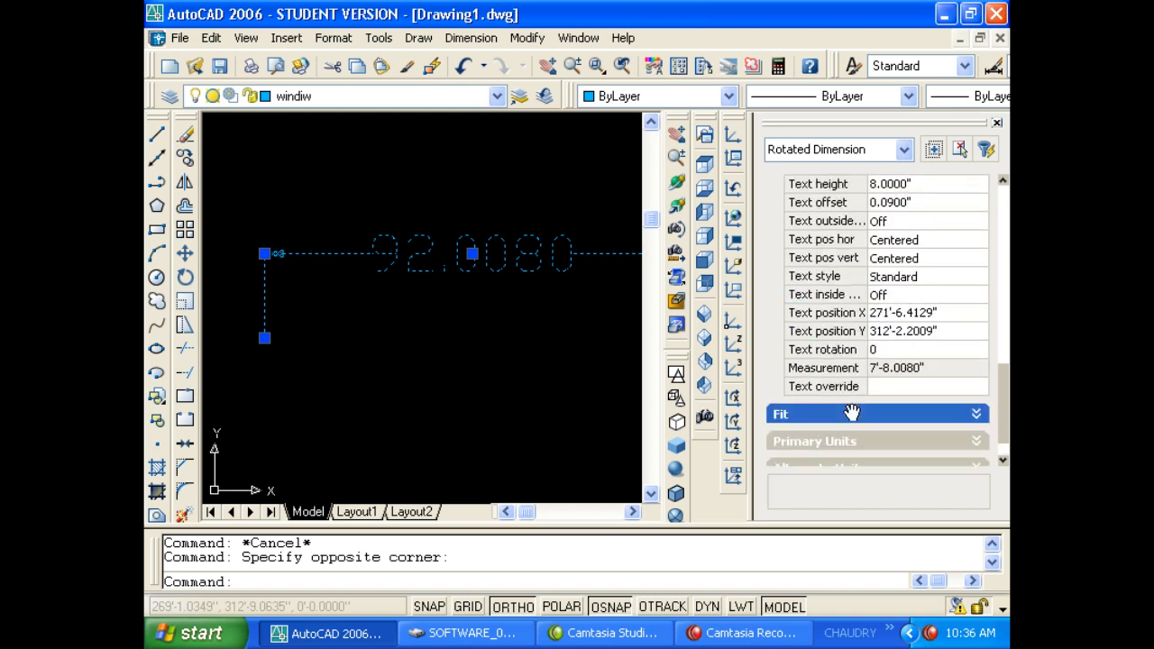
{"action": "left_click_drag", "start_coordinate": [1006, 413], "coordinate": [1007, 446]}
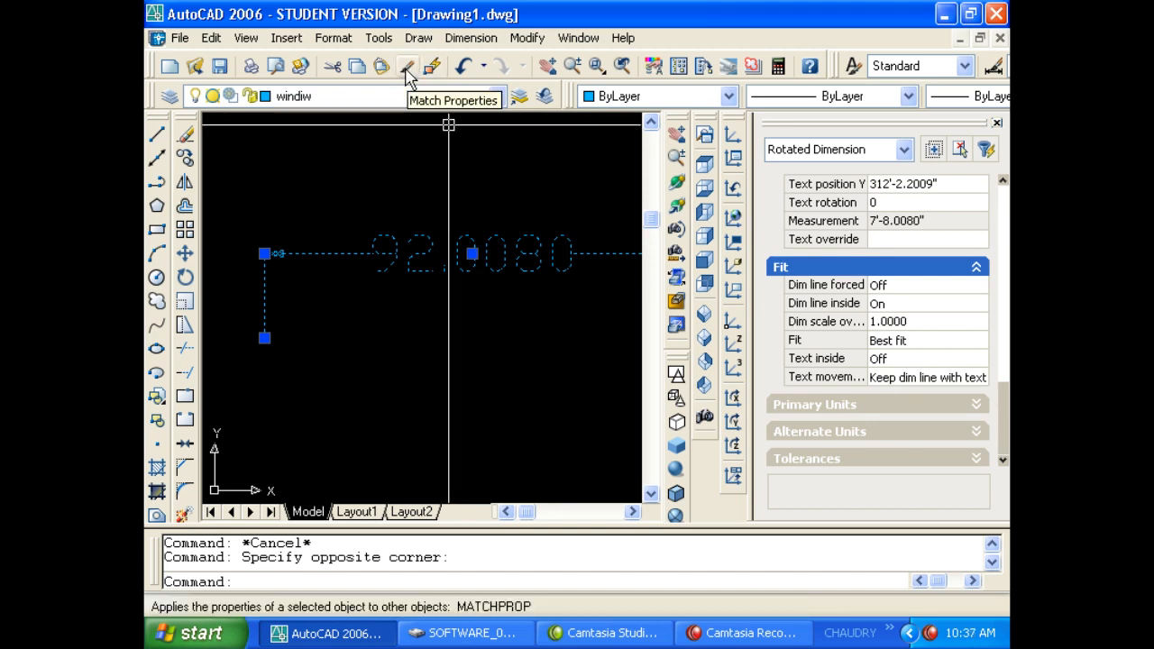
Add a 77.1914 linear dimension along the top with DLI.
{"action": "key", "text": "Escape"}
{"action": "key", "text": "Escape"}
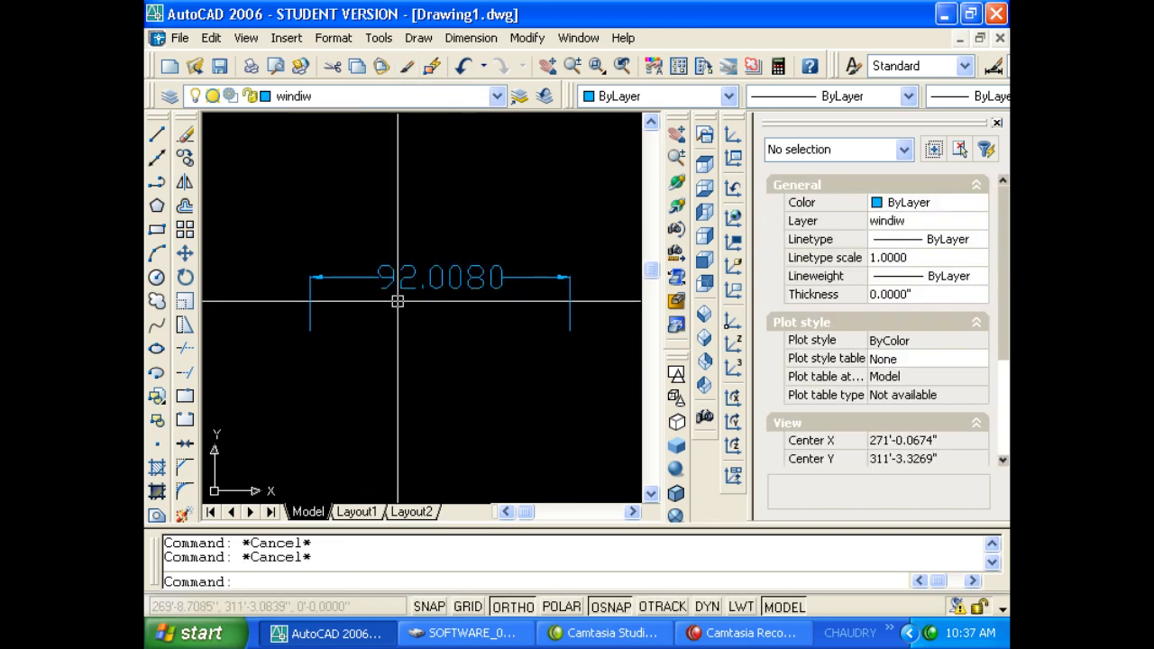
{"action": "key", "text": "ctrl+1"}
{"action": "key", "text": "Escape"}
{"action": "key", "text": "Escape"}
{"action": "type", "text": "dli"}
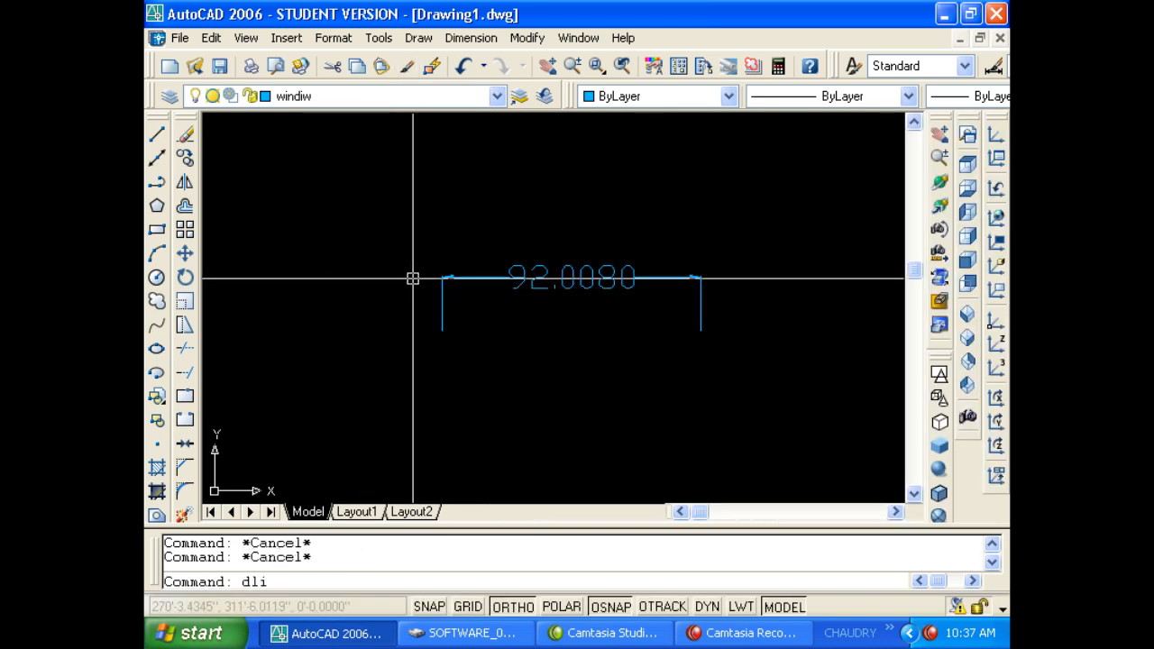
{"action": "key", "text": "Return"}
{"action": "left_click", "coordinate": [403, 153]}
{"action": "left_click", "coordinate": [620, 152]}
{"action": "left_click", "coordinate": [614, 139]}
{"action": "key", "text": "Escape"}
{"action": "middle_click_drag", "start_coordinate": [528, 196], "coordinate": [510, 234]}
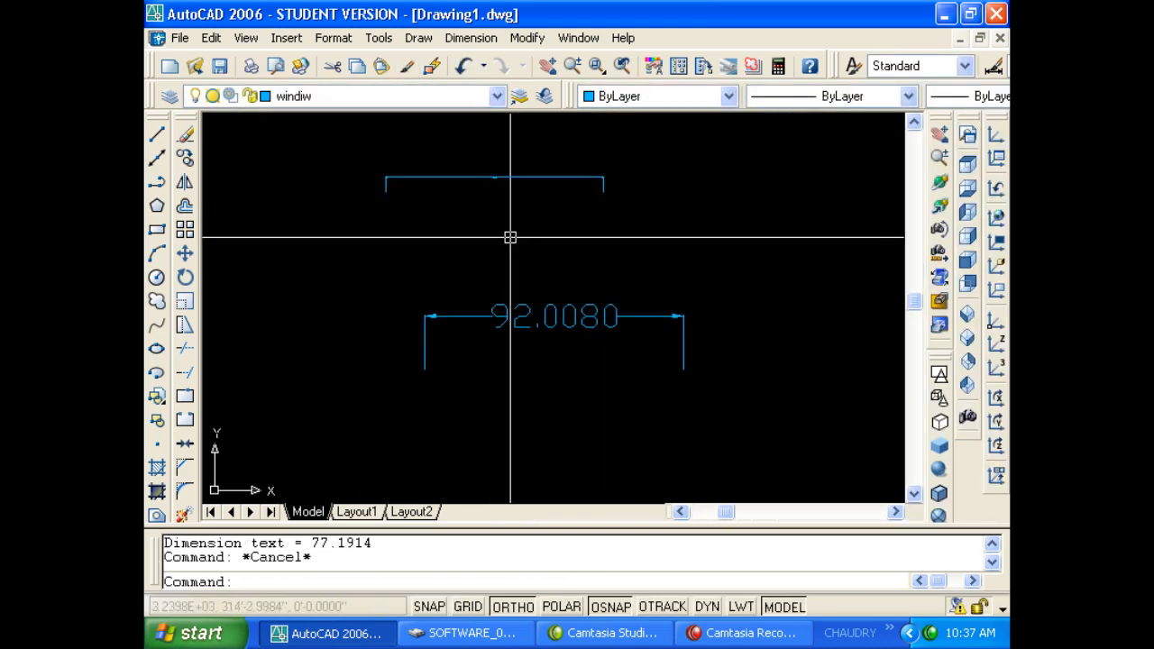
Match the 77.1914 dimension's properties to the 92.0080 dimension with MATCHPROP.
{"action": "type", "text": "ma"}
{"action": "key", "text": "Return"}
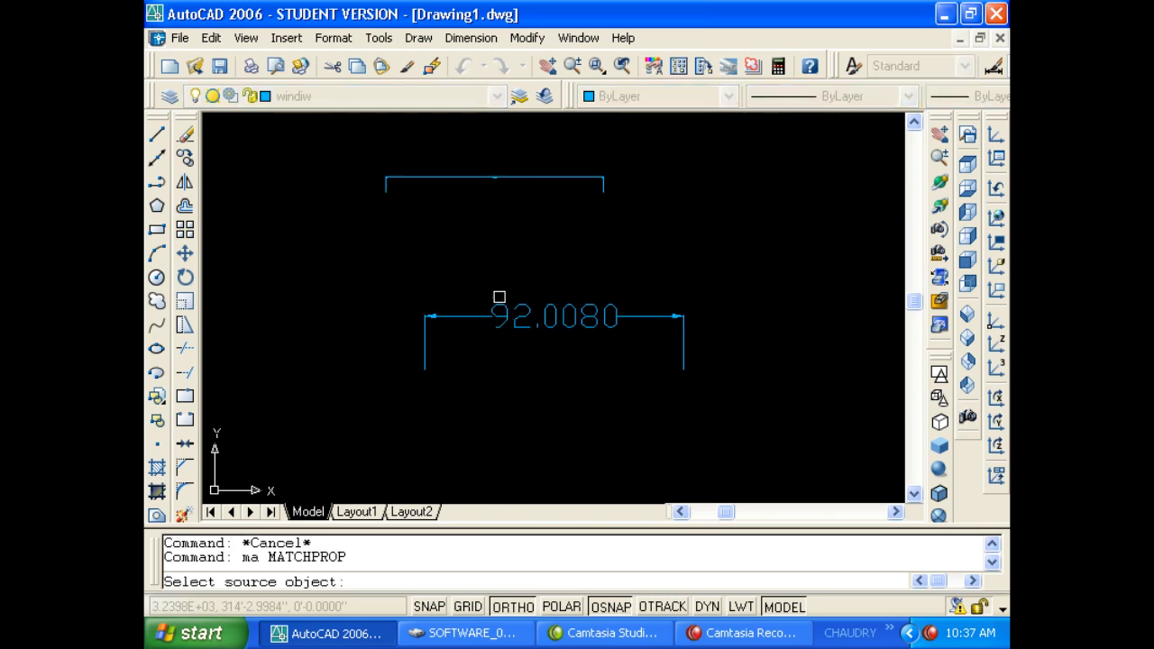
{"action": "left_click", "coordinate": [510, 314]}
{"action": "left_click", "coordinate": [515, 211]}
{"action": "left_click", "coordinate": [479, 149]}
{"action": "key", "text": "Return"}
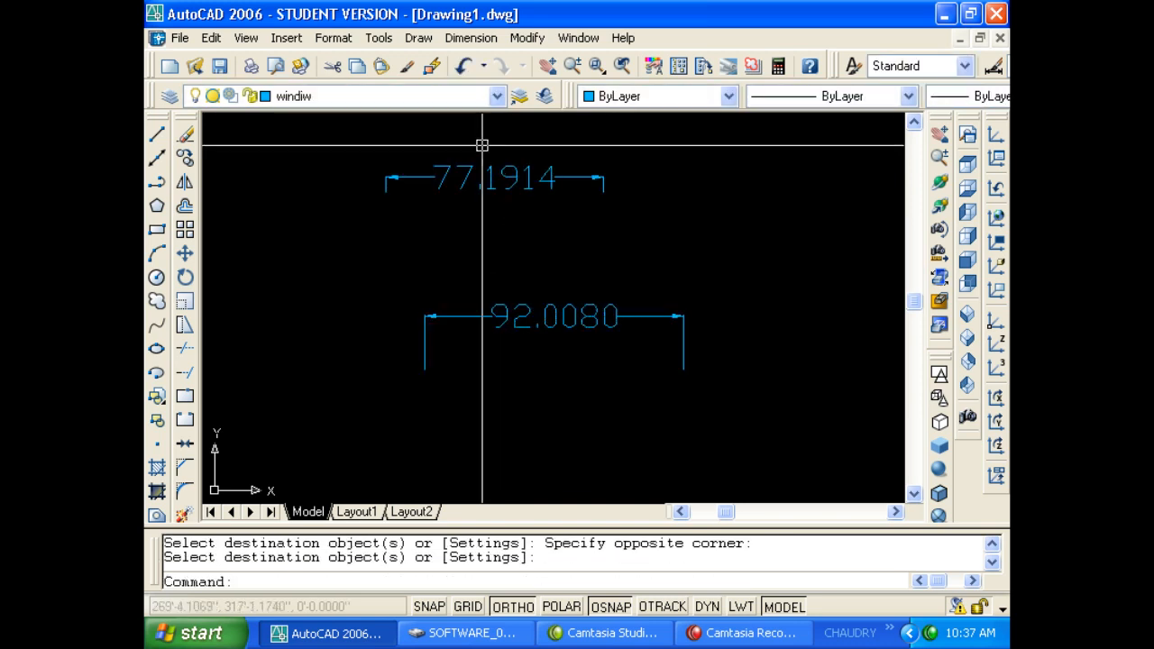
Erase both the 77.1914 and 92.0080 dimensions.
{"action": "middle_click_drag", "start_coordinate": [490, 170], "coordinate": [492, 191]}
{"action": "scroll", "coordinate": [509, 258], "scroll_direction": "down", "scroll_amount": 2}
{"action": "left_click", "coordinate": [511, 256]}
{"action": "left_click", "coordinate": [465, 171]}
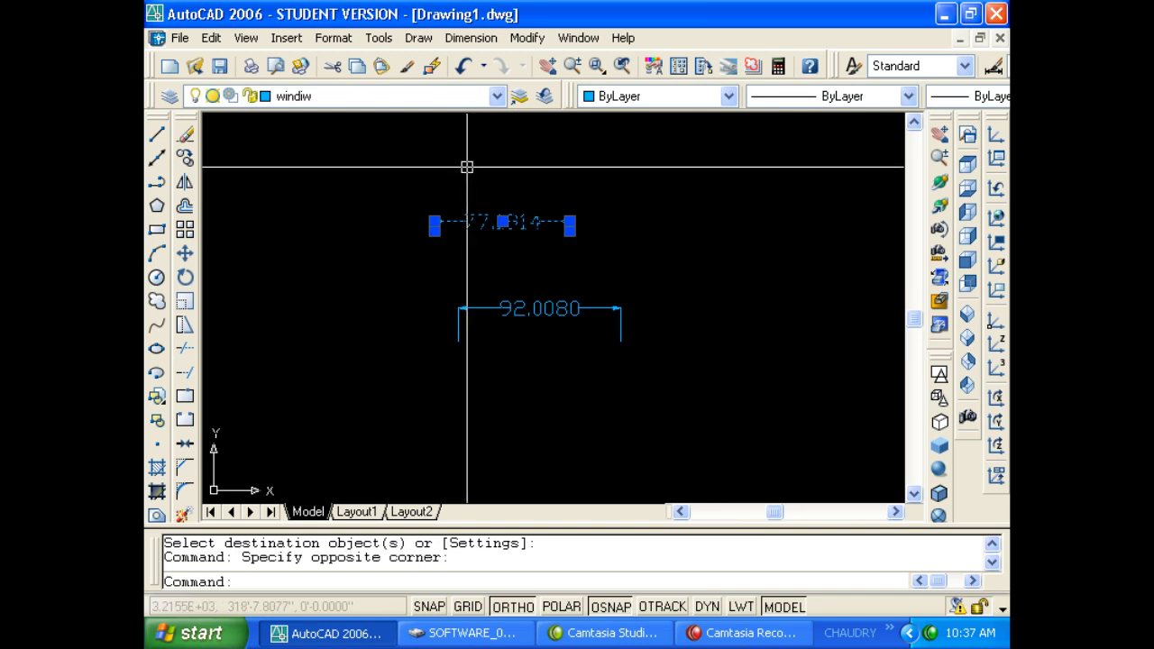
{"action": "key", "text": "Delete"}
{"action": "left_click", "coordinate": [491, 326]}
{"action": "left_click", "coordinate": [466, 260]}
{"action": "key", "text": "Delete"}
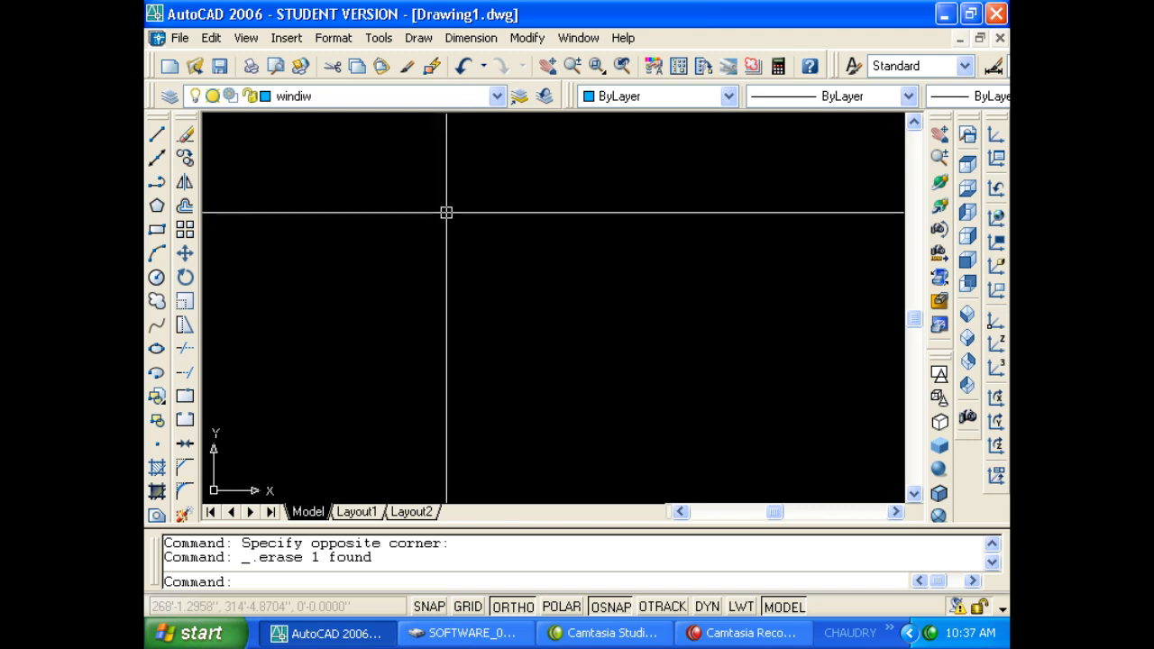
Open DesignCenter from the Tools menu and browse to the DesignCenter sample folder.
{"action": "left_click", "coordinate": [419, 38]}
{"action": "mouse_move", "coordinate": [378, 38]}
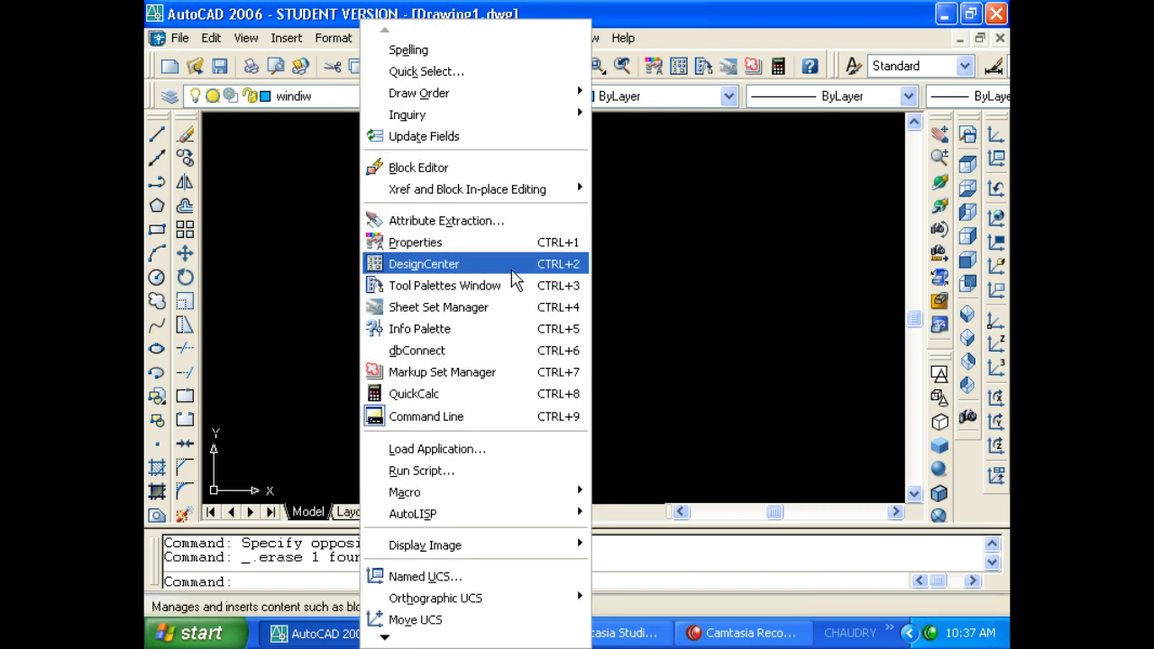
{"action": "left_click", "coordinate": [486, 267]}
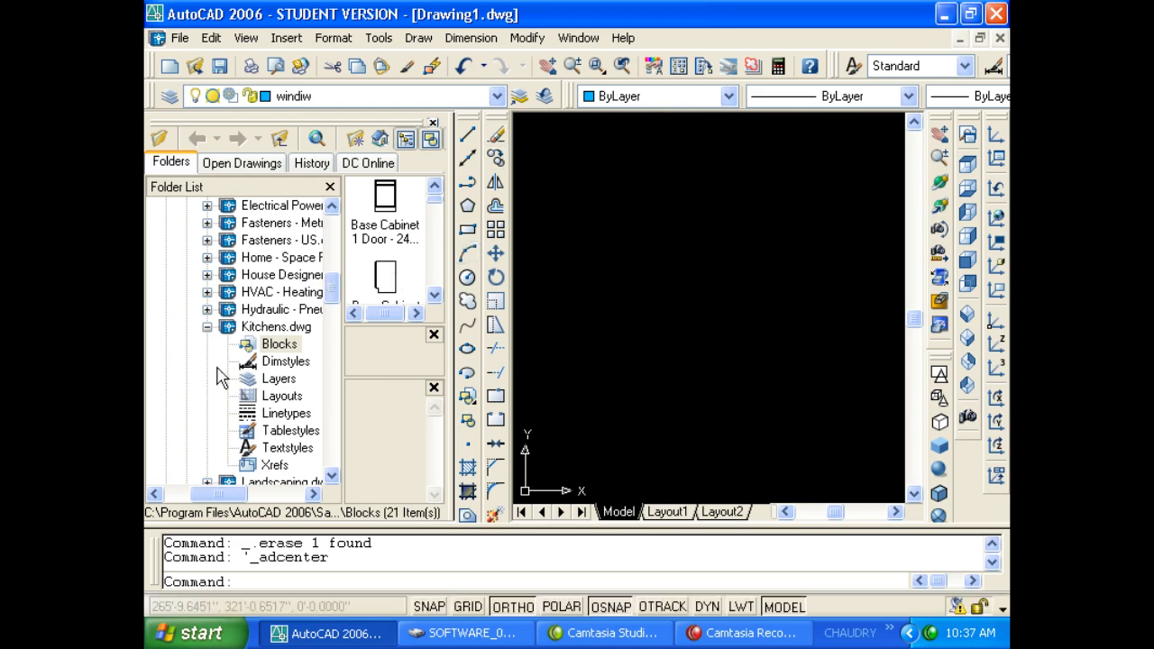
{"action": "left_click", "coordinate": [207, 327]}
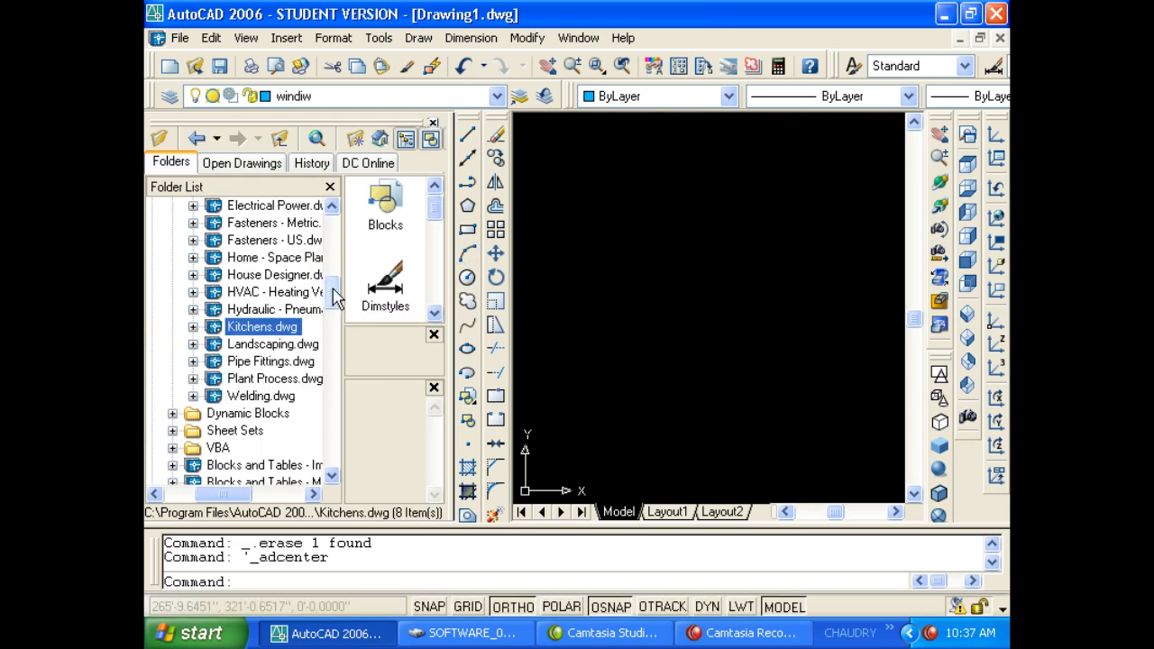
{"action": "left_click_drag", "start_coordinate": [330, 297], "coordinate": [328, 264]}
{"action": "left_click", "coordinate": [237, 347]}
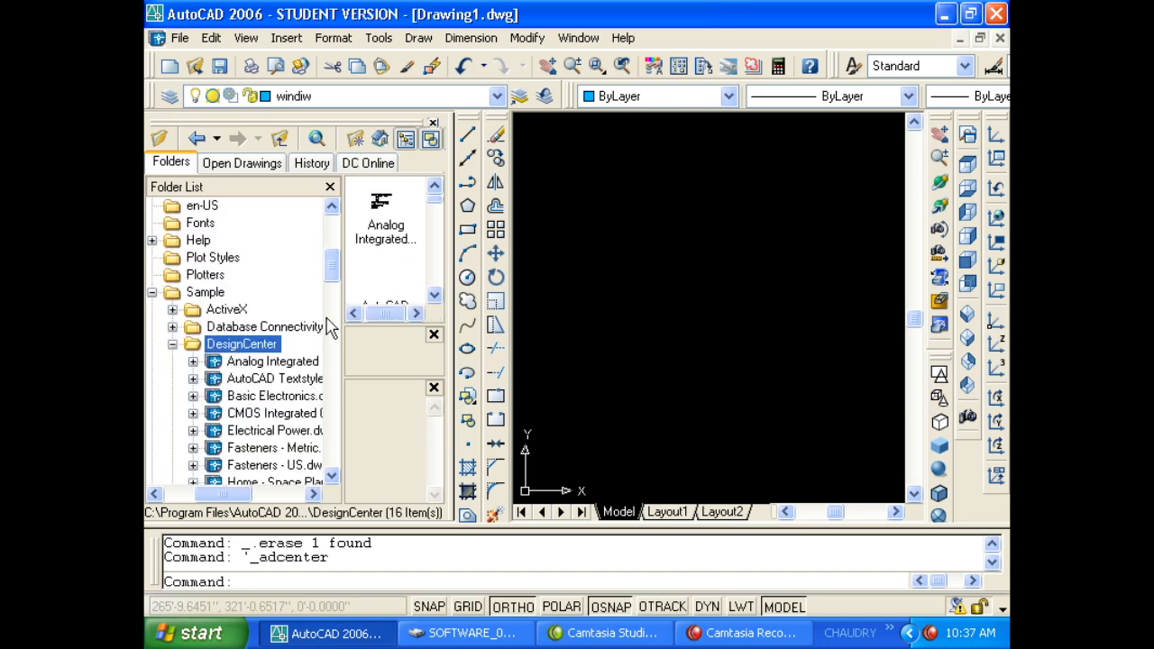
{"action": "left_click_drag", "start_coordinate": [335, 265], "coordinate": [339, 290]}
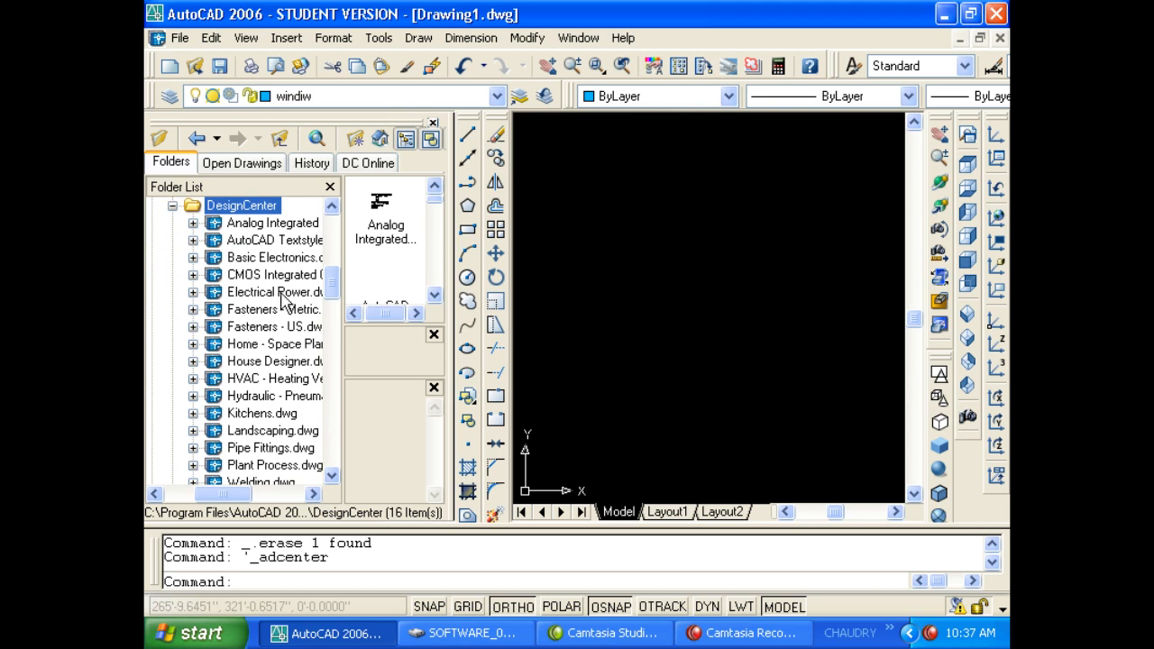
Drag the Bath Tub block from House Designer.dwg Blocks into the drawing.
{"action": "left_click", "coordinate": [266, 362]}
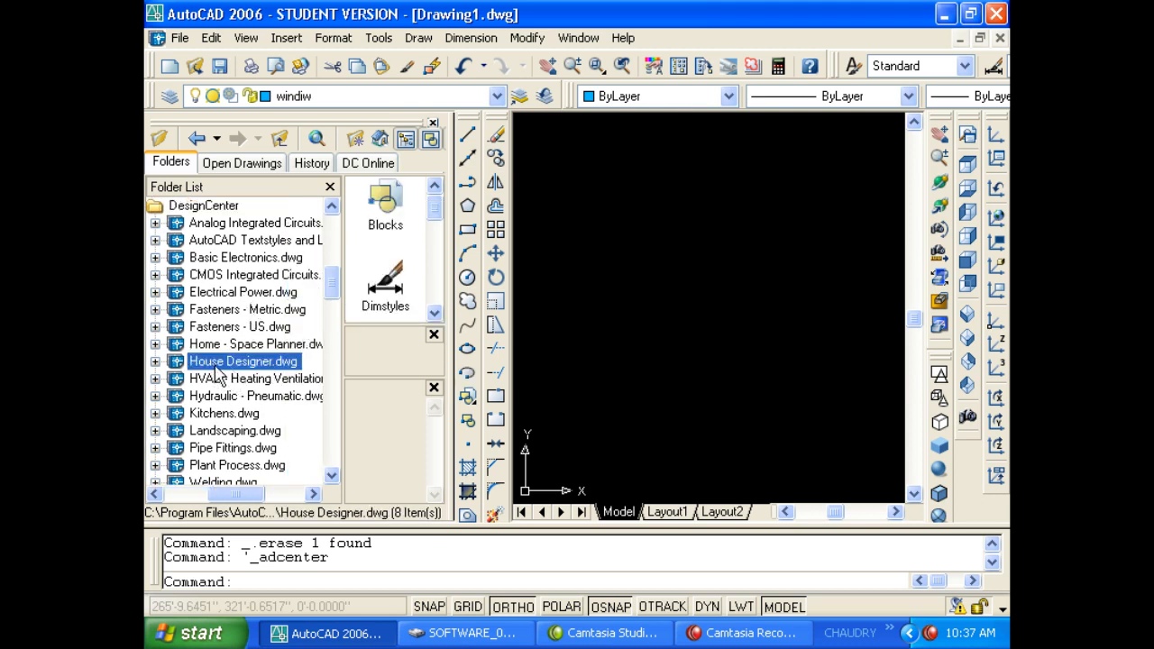
{"action": "double_click", "coordinate": [216, 362]}
{"action": "left_click", "coordinate": [224, 346]}
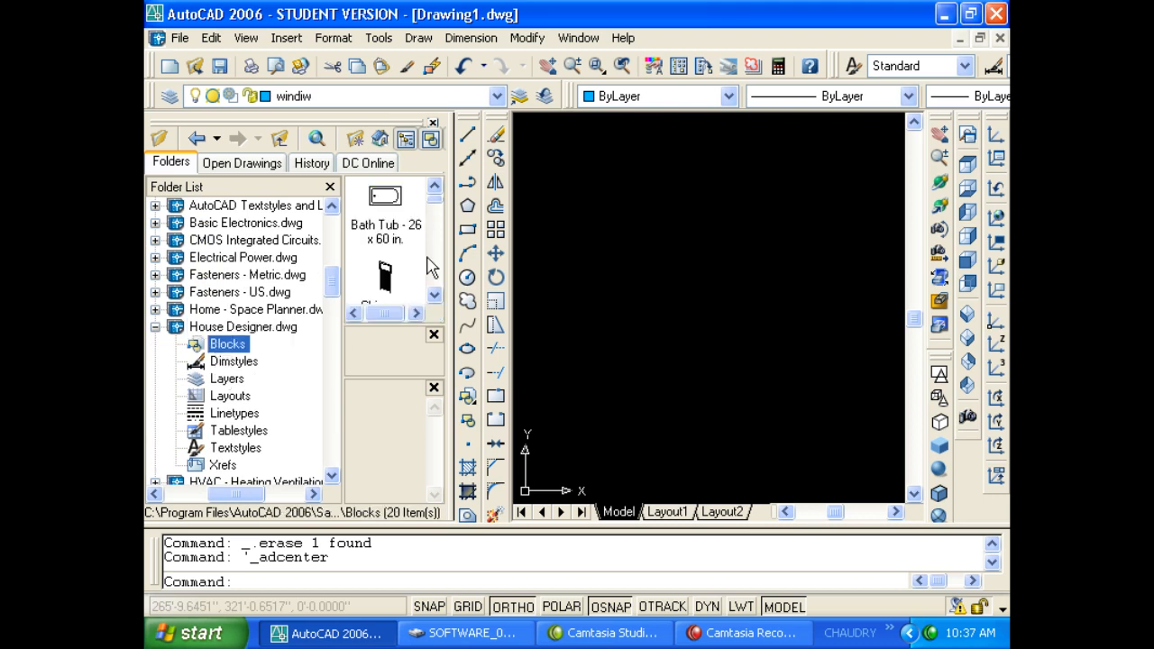
{"action": "left_click_drag", "start_coordinate": [426, 225], "coordinate": [702, 271]}
Drop the bath tub and add the Chimney - elevation block to the drawing.
{"action": "left_click", "coordinate": [435, 295]}
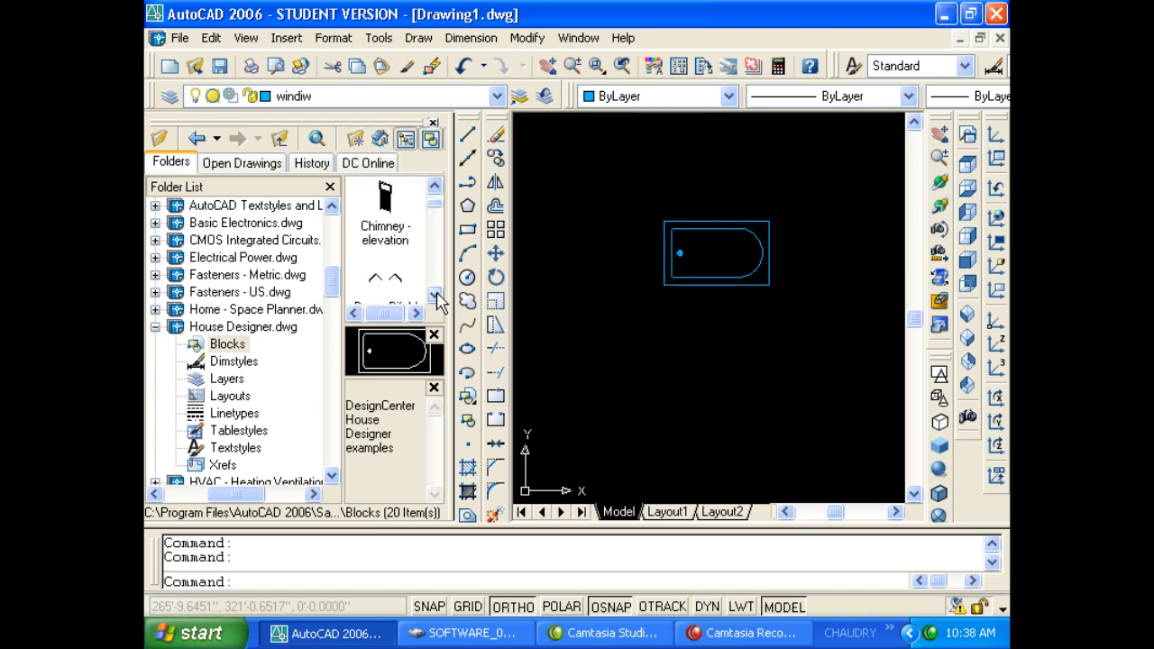
{"action": "left_click_drag", "start_coordinate": [395, 212], "coordinate": [589, 238]}
{"action": "scroll", "coordinate": [590, 238], "scroll_direction": "down", "scroll_amount": 2}
{"action": "scroll", "coordinate": [589, 238], "scroll_direction": "up", "scroll_amount": 5}
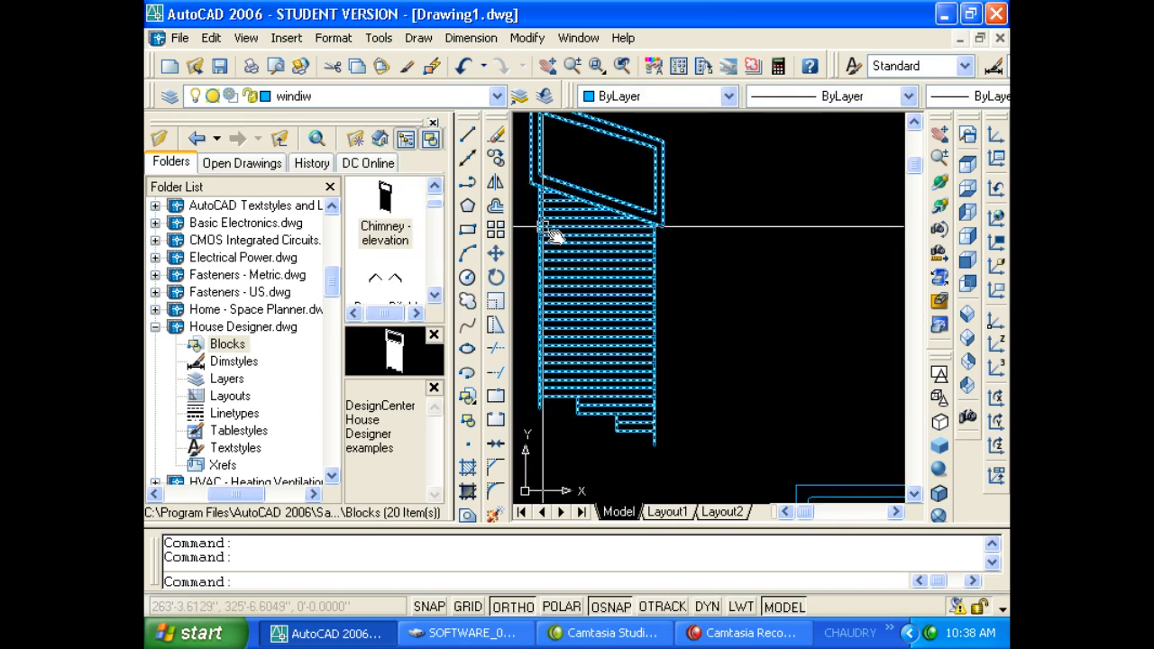
Place the Door - Bifold block in the drawing.
{"action": "left_click", "coordinate": [435, 292]}
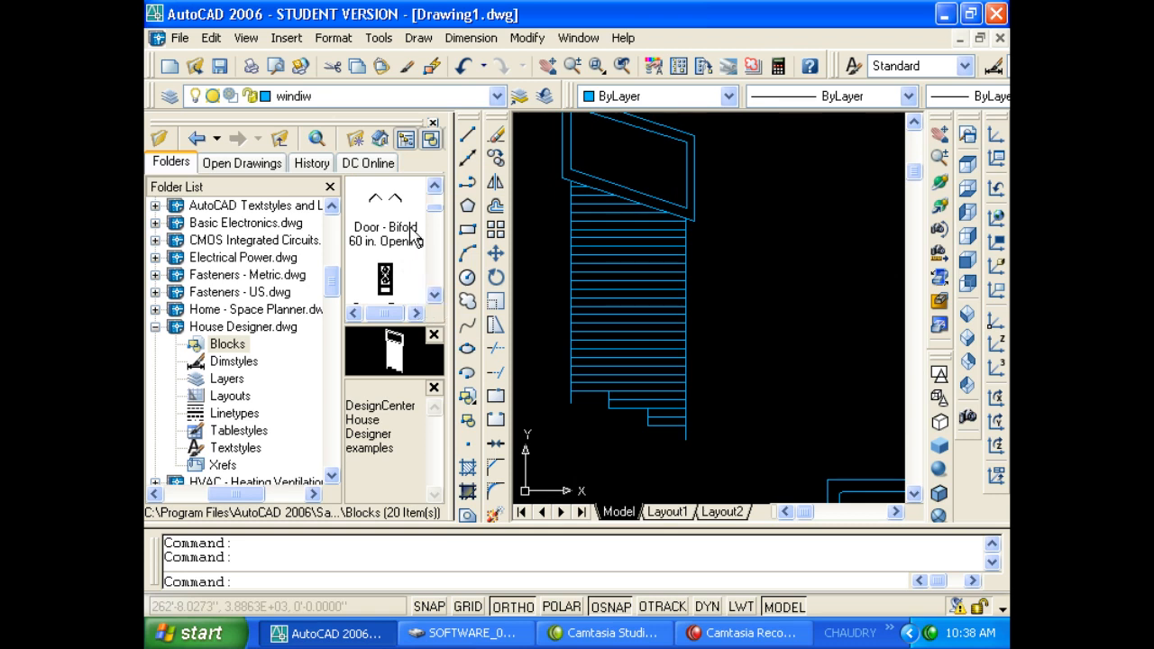
{"action": "left_click_drag", "start_coordinate": [411, 227], "coordinate": [770, 254]}
{"action": "scroll", "coordinate": [696, 255], "scroll_direction": "down", "scroll_amount": 4}
{"action": "scroll", "coordinate": [793, 284], "scroll_direction": "up", "scroll_amount": 5}
{"action": "middle_click_drag", "start_coordinate": [759, 269], "coordinate": [714, 275]}
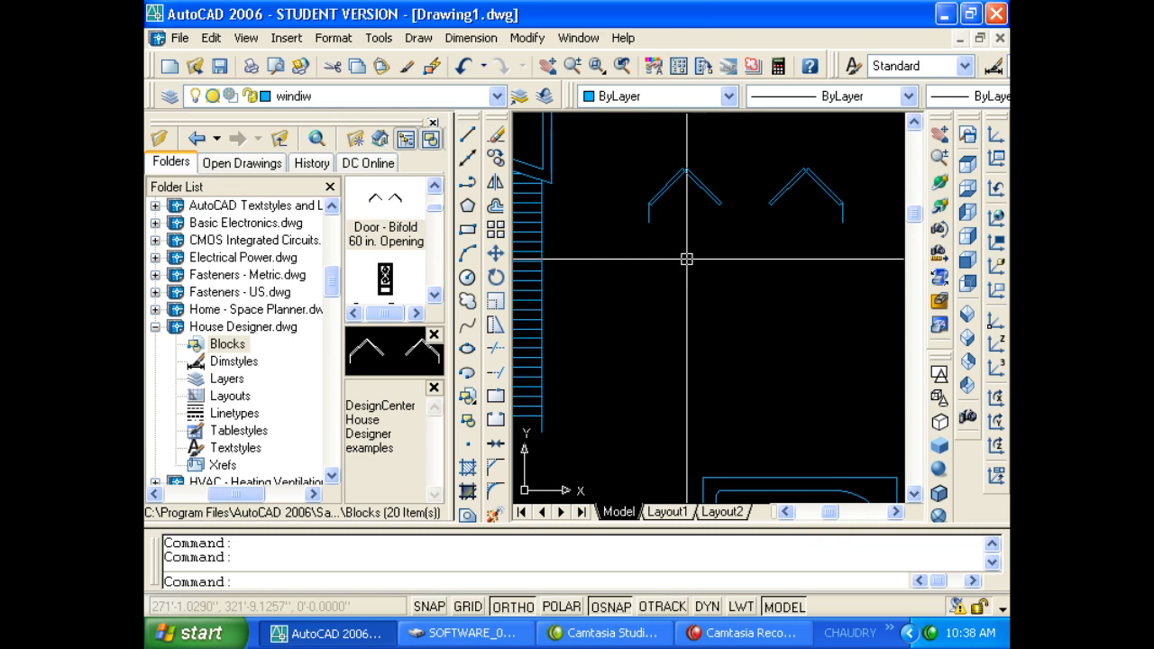
{"action": "scroll", "coordinate": [686, 259], "scroll_direction": "up", "scroll_amount": 2}
{"action": "scroll", "coordinate": [445, 283], "scroll_direction": "down", "scroll_amount": 3}
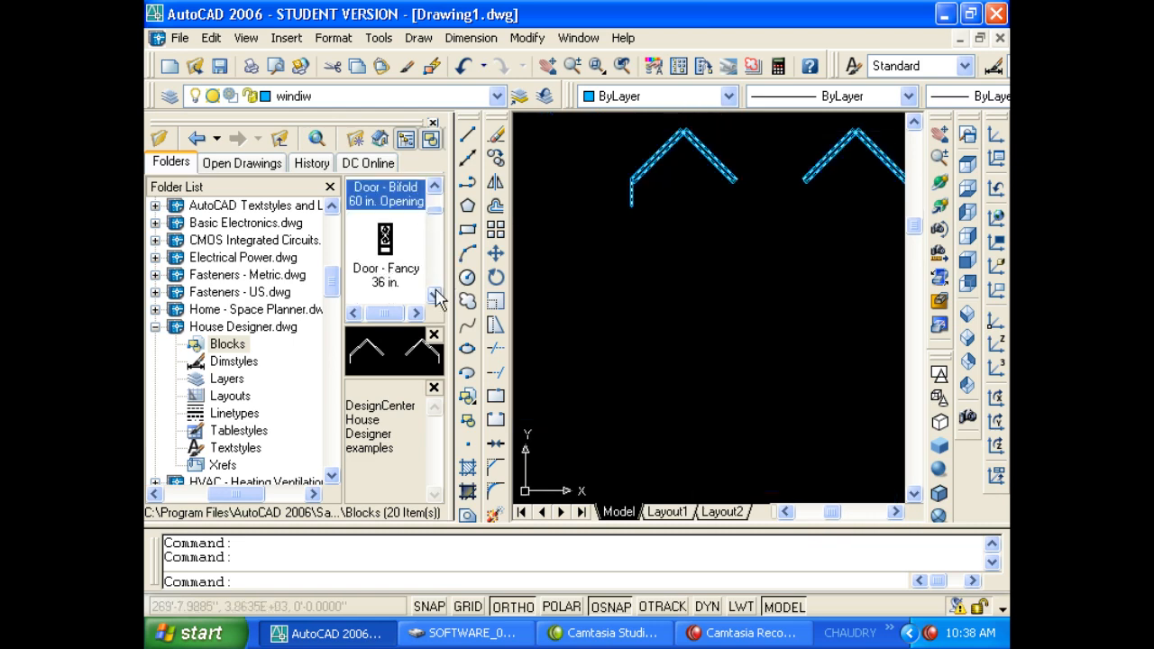
Add the fancy door and the Door - Left Hung 36 in. blocks.
{"action": "mouse_move", "coordinate": [384, 198]}
{"action": "left_mouse_down"}
{"action": "mouse_move", "coordinate": [582, 353]}
{"action": "mouse_move", "coordinate": [690, 388]}
{"action": "left_mouse_up"}
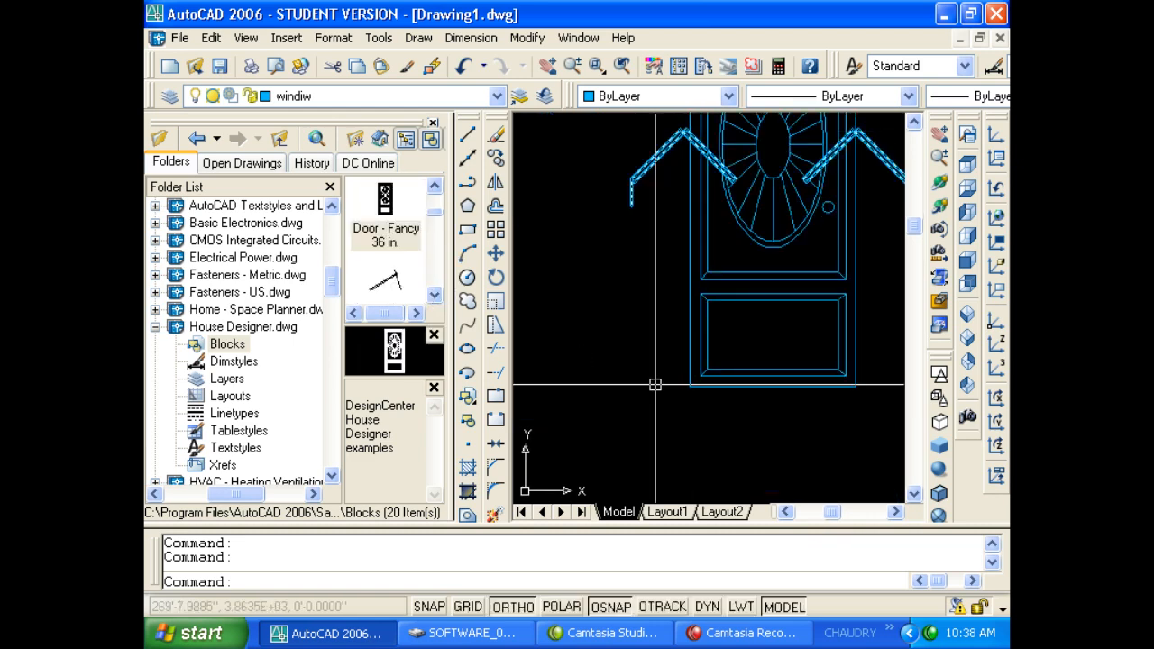
{"action": "scroll", "coordinate": [652, 384], "scroll_direction": "down", "scroll_amount": 2}
{"action": "left_click", "coordinate": [434, 296]}
{"action": "left_click", "coordinate": [433, 301]}
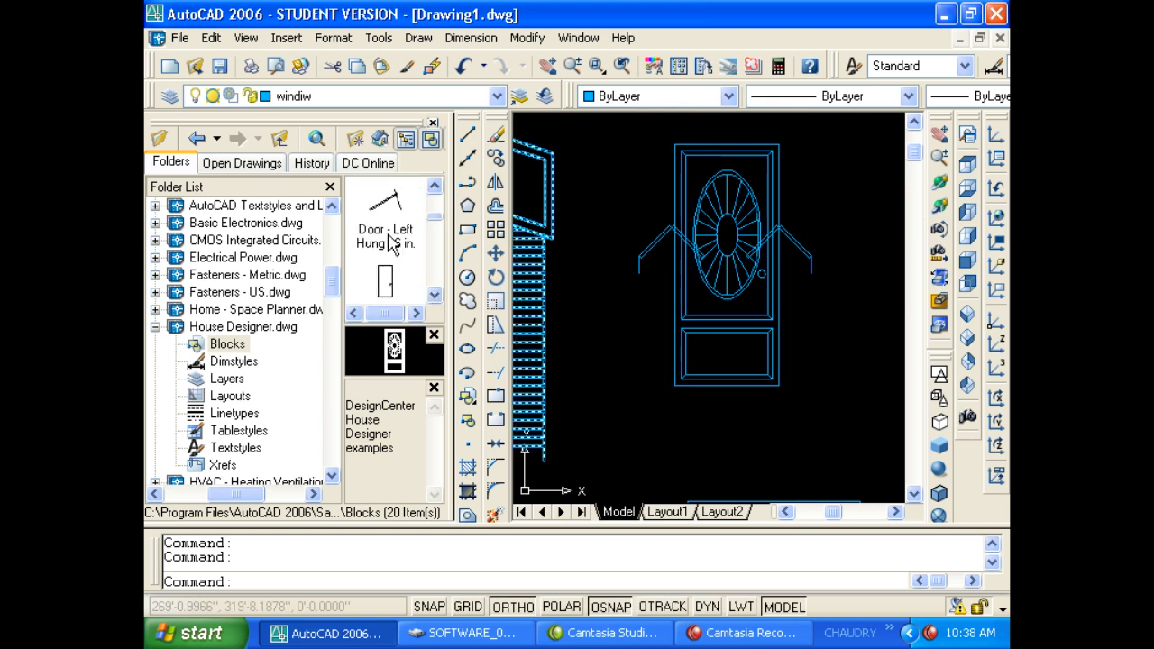
{"action": "left_click", "coordinate": [385, 205]}
{"action": "mouse_move", "coordinate": [385, 205]}
{"action": "left_mouse_down"}
{"action": "mouse_move", "coordinate": [842, 283]}
{"action": "mouse_move", "coordinate": [838, 300]}
{"action": "mouse_move", "coordinate": [837, 288]}
{"action": "left_mouse_up"}
{"action": "middle_click_drag", "start_coordinate": [883, 288], "coordinate": [698, 288]}
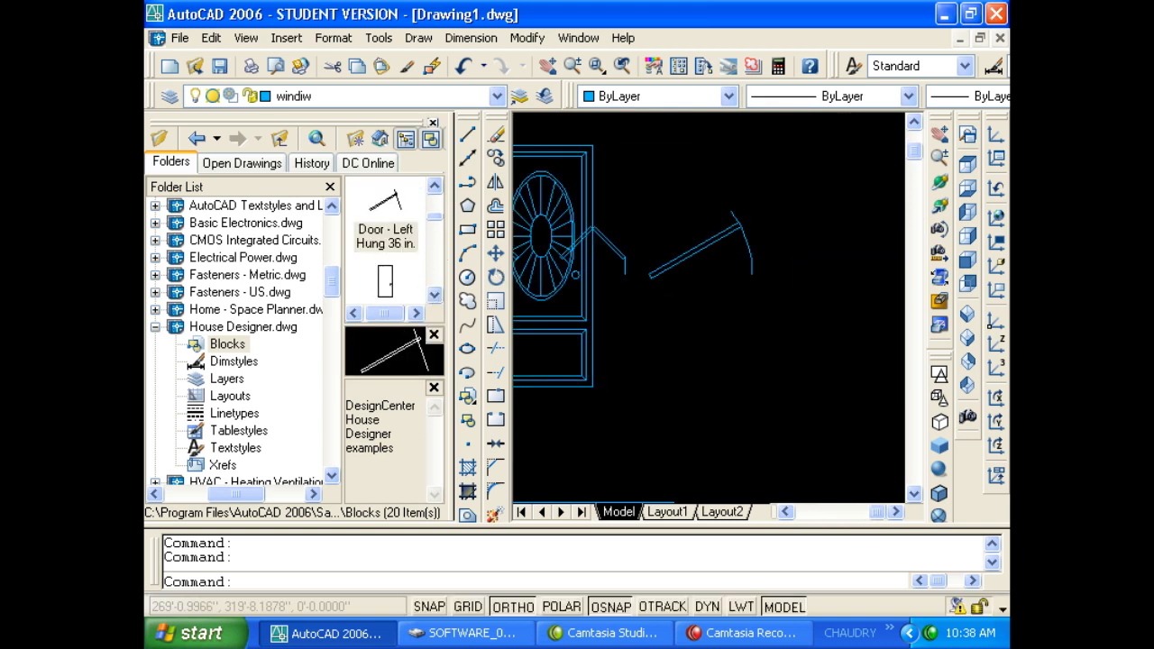
Place the Door - Plain 36 in. block and reposition it by its insertion point.
{"action": "scroll", "coordinate": [721, 286], "scroll_direction": "up", "scroll_amount": 2}
{"action": "left_click", "coordinate": [434, 297]}
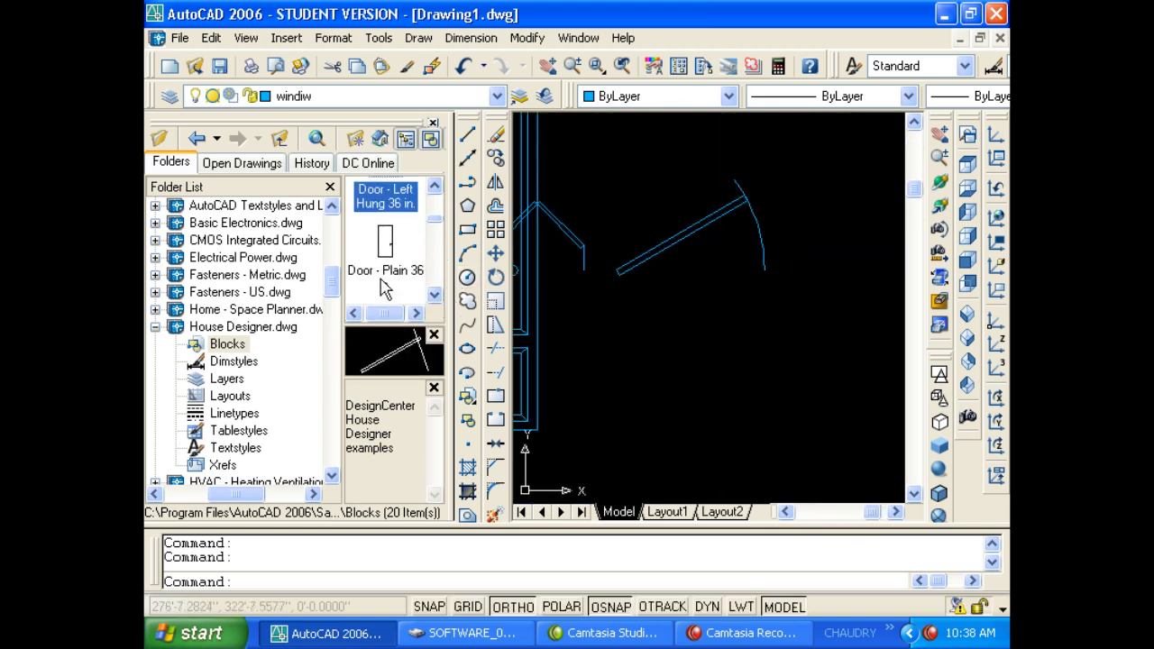
{"action": "left_click", "coordinate": [385, 242]}
{"action": "mouse_move", "coordinate": [385, 242]}
{"action": "left_mouse_down"}
{"action": "mouse_move", "coordinate": [502, 282]}
{"action": "mouse_move", "coordinate": [545, 280]}
{"action": "left_mouse_up"}
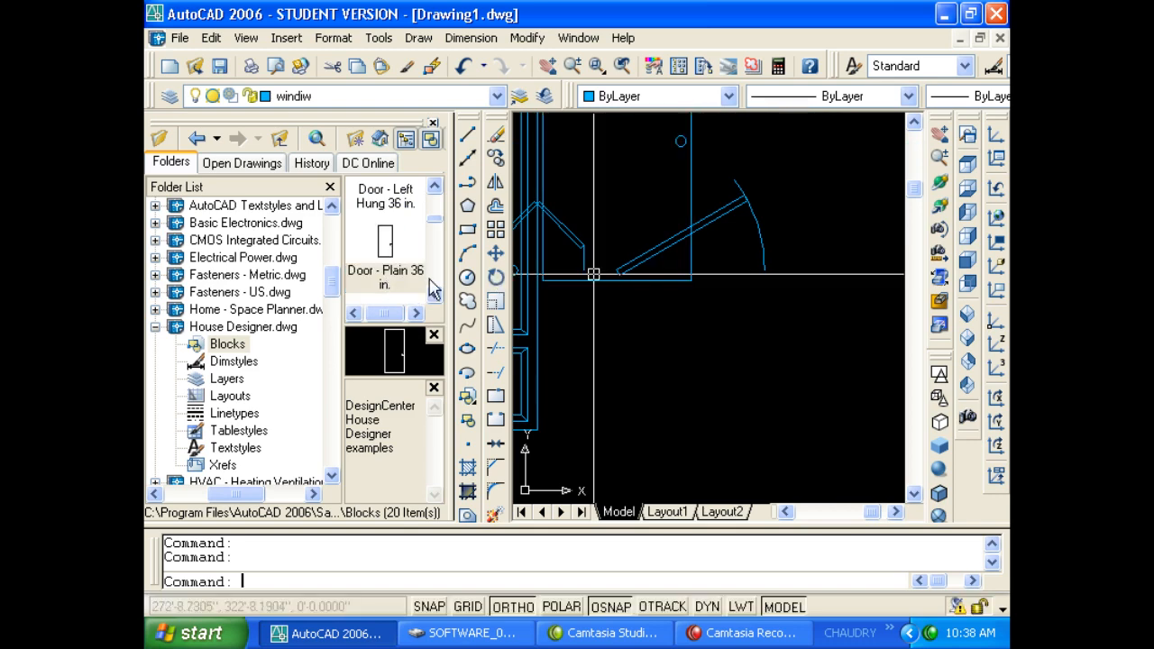
{"action": "scroll", "coordinate": [636, 298], "scroll_direction": "down", "scroll_amount": 3}
{"action": "left_click", "coordinate": [651, 243]}
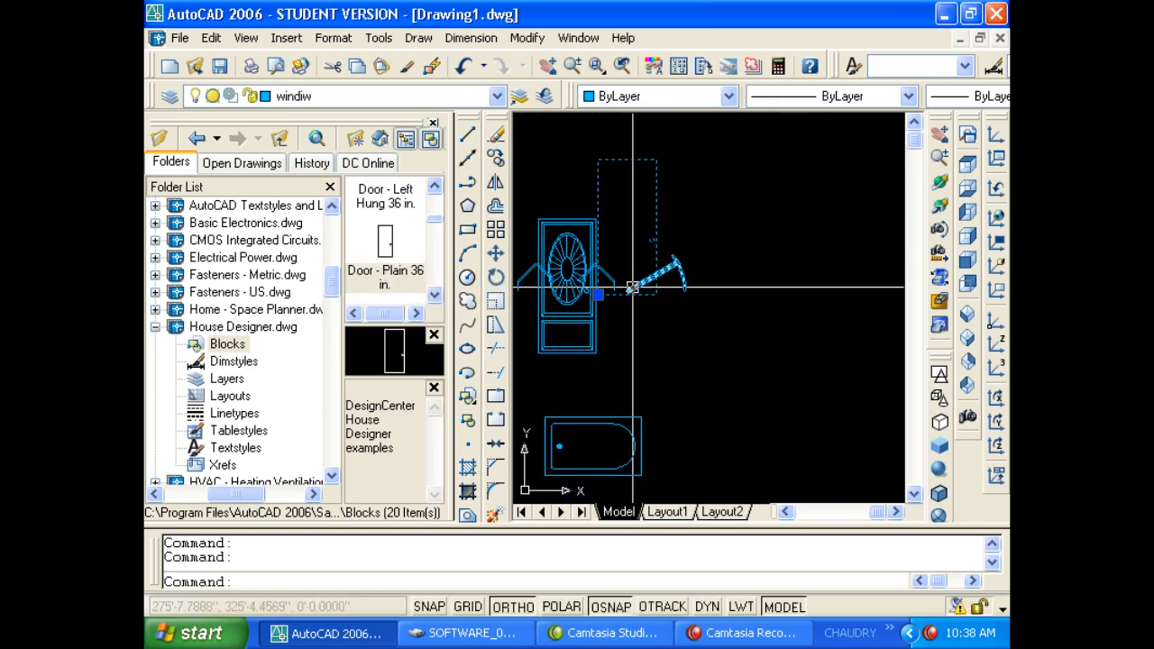
{"action": "left_click", "coordinate": [597, 293]}
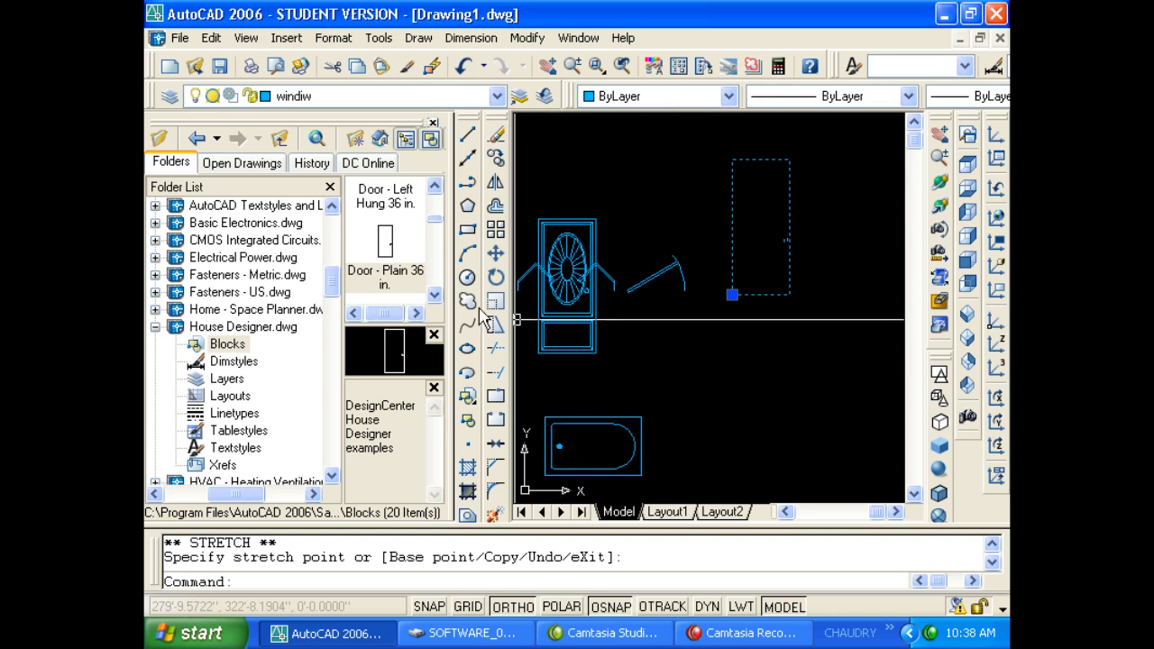
Add the Faucet - Bathroom front and side blocks to the drawing.
{"action": "left_click", "coordinate": [434, 296]}
{"action": "left_click", "coordinate": [434, 295]}
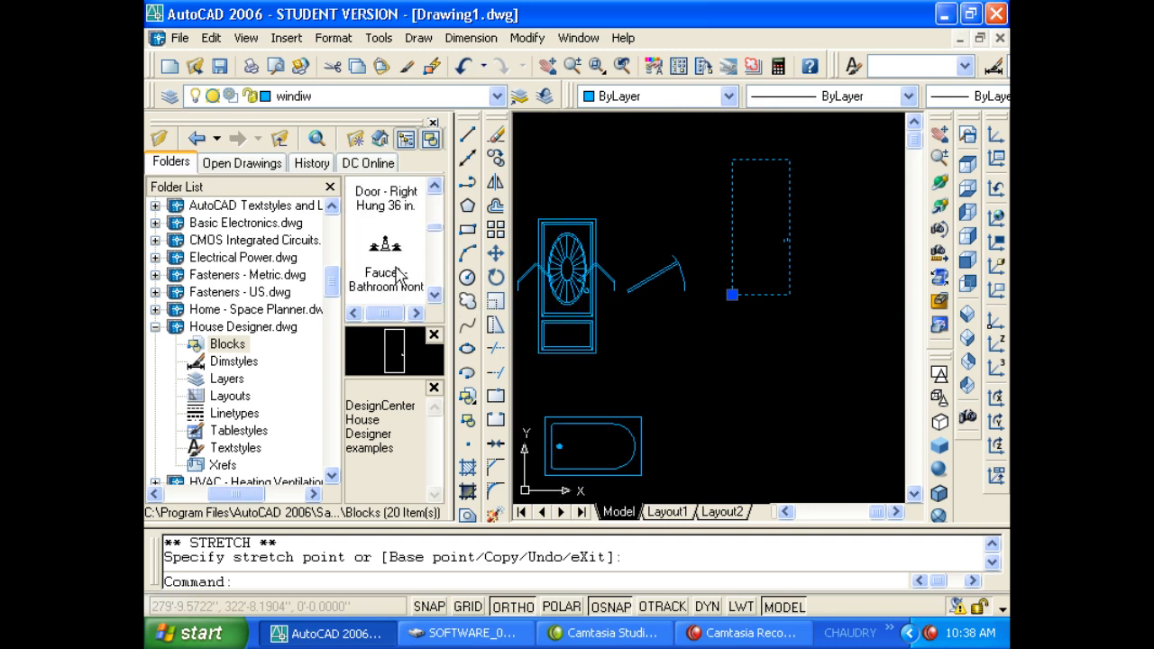
{"action": "mouse_move", "coordinate": [399, 275]}
{"action": "left_mouse_down"}
{"action": "mouse_move", "coordinate": [706, 280]}
{"action": "mouse_move", "coordinate": [815, 368]}
{"action": "left_mouse_up"}
{"action": "left_click_drag", "start_coordinate": [772, 336], "coordinate": [773, 331]}
{"action": "scroll", "coordinate": [773, 331], "scroll_direction": "up", "scroll_amount": 10}
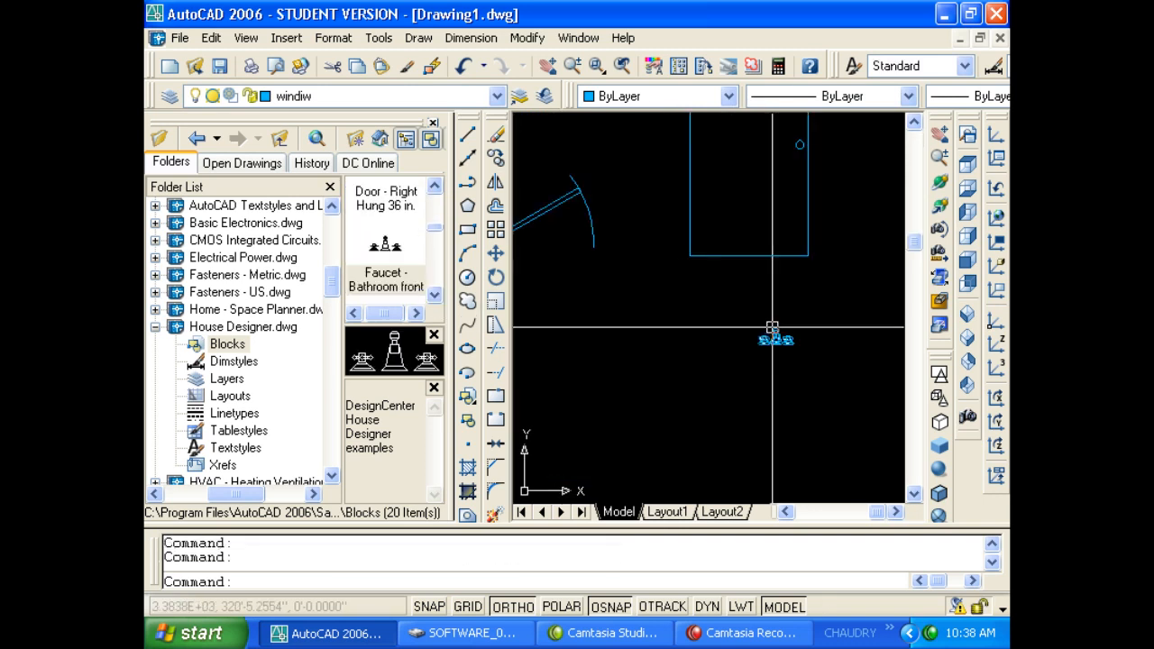
{"action": "middle_click_drag", "start_coordinate": [688, 330], "coordinate": [694, 332]}
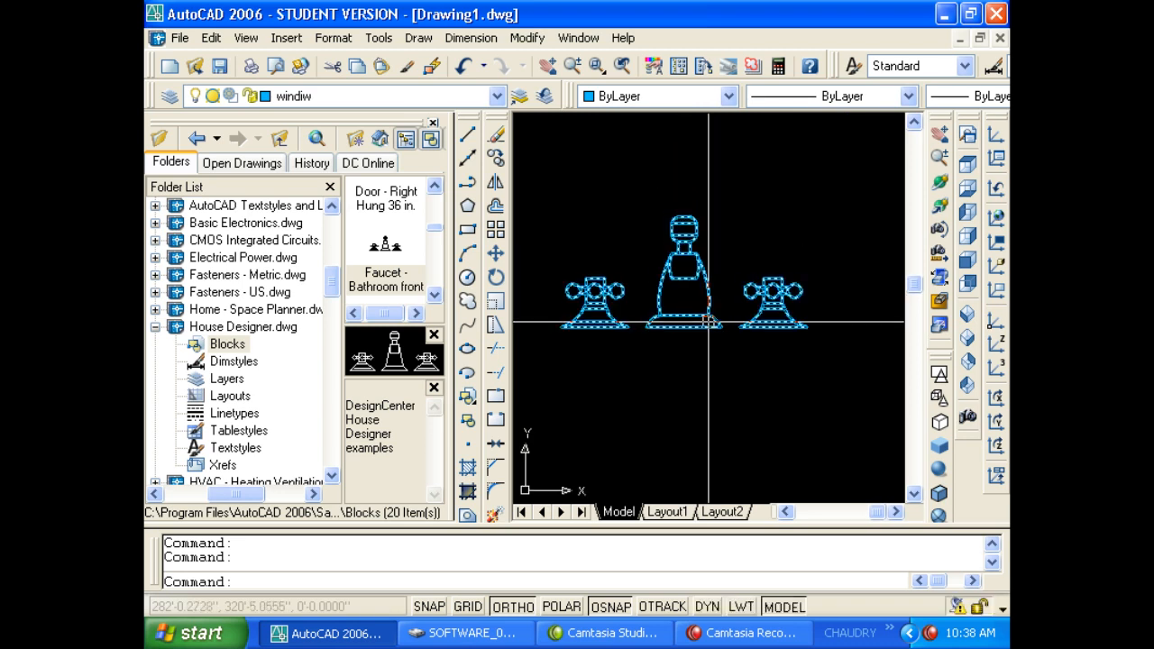
{"action": "key", "text": "Escape"}
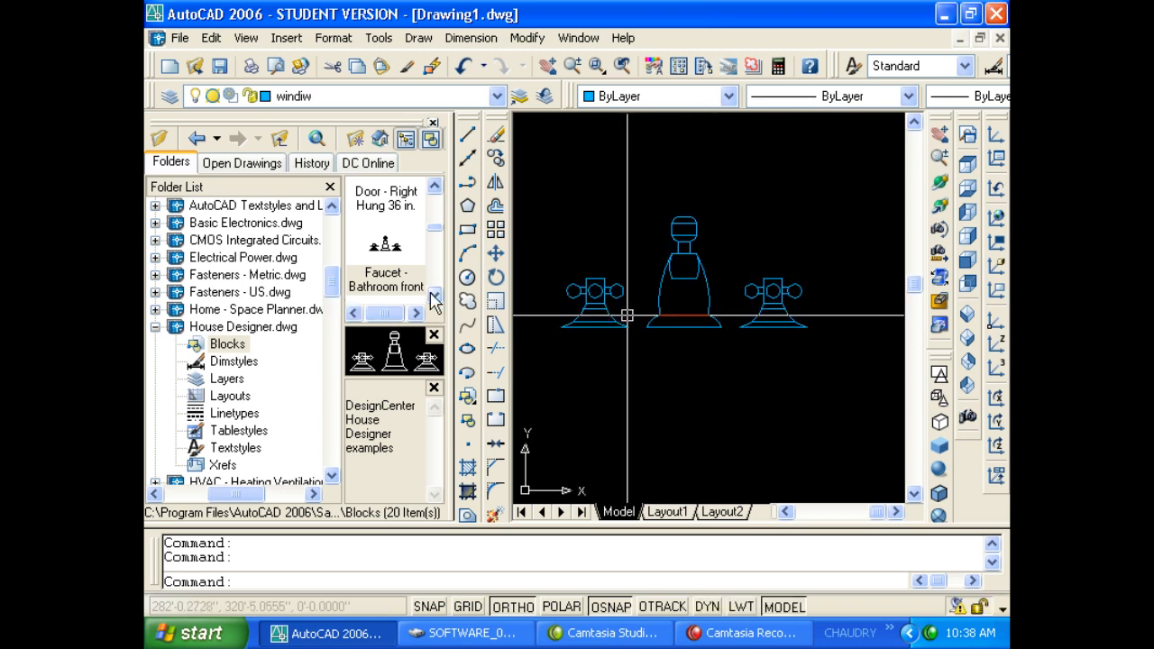
{"action": "left_click", "coordinate": [433, 298]}
{"action": "mouse_move", "coordinate": [385, 257]}
{"action": "left_mouse_down"}
{"action": "mouse_move", "coordinate": [625, 229]}
{"action": "mouse_move", "coordinate": [744, 231]}
{"action": "left_mouse_up"}
Place the Faucet - Bathroom top block below the other faucet views.
{"action": "left_click", "coordinate": [435, 295]}
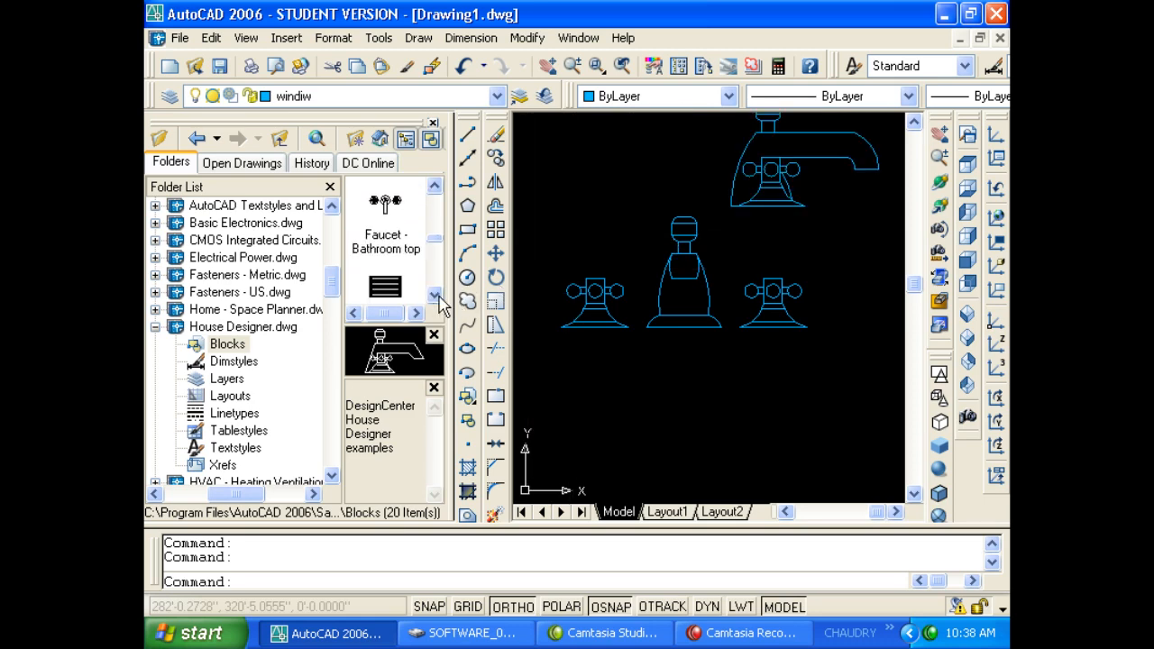
{"action": "left_click_drag", "start_coordinate": [394, 239], "coordinate": [683, 390]}
{"action": "scroll", "coordinate": [683, 390], "scroll_direction": "down", "scroll_amount": 4}
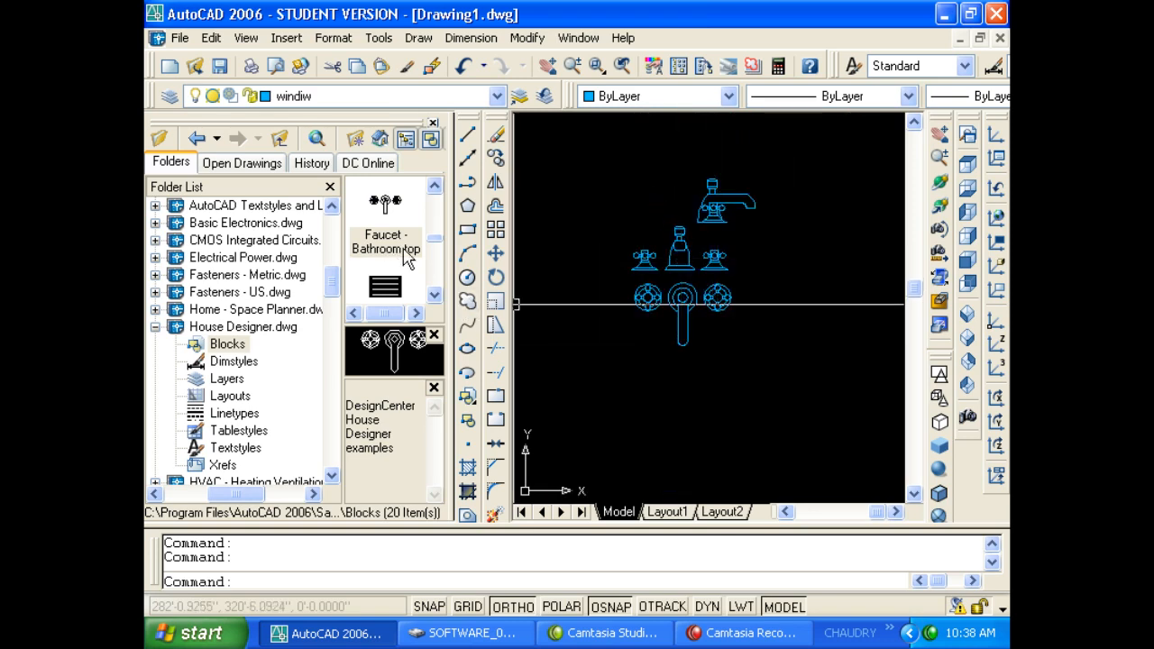
{"action": "scroll", "coordinate": [436, 248], "scroll_direction": "up", "scroll_amount": 3}
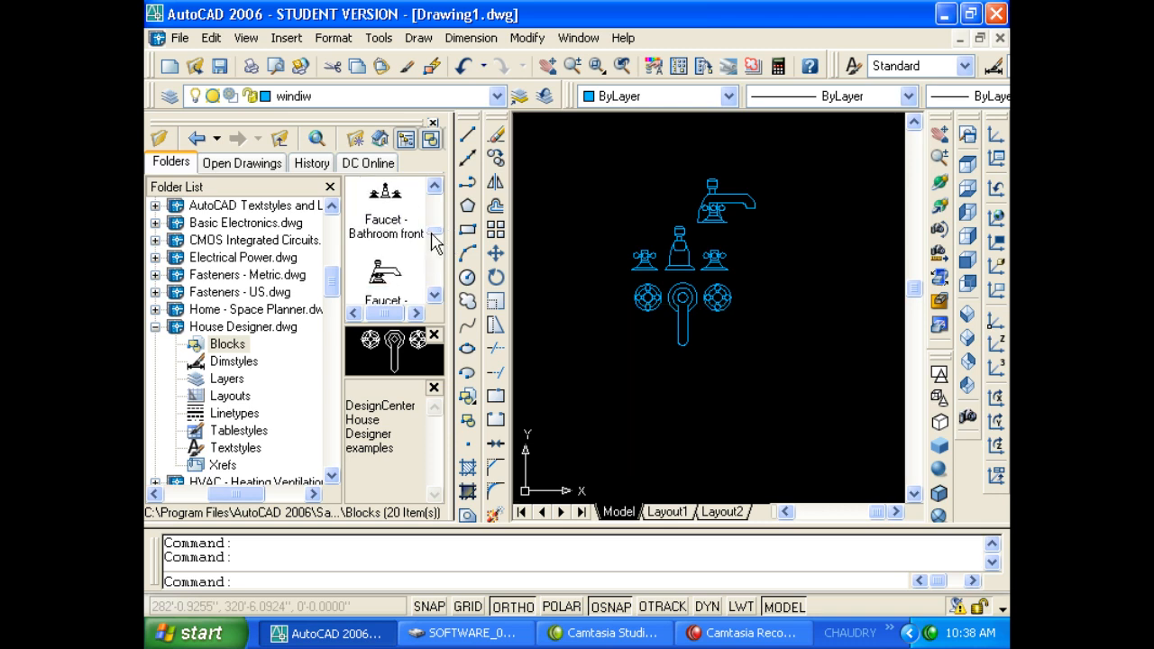
{"action": "left_click_drag", "start_coordinate": [436, 242], "coordinate": [445, 259]}
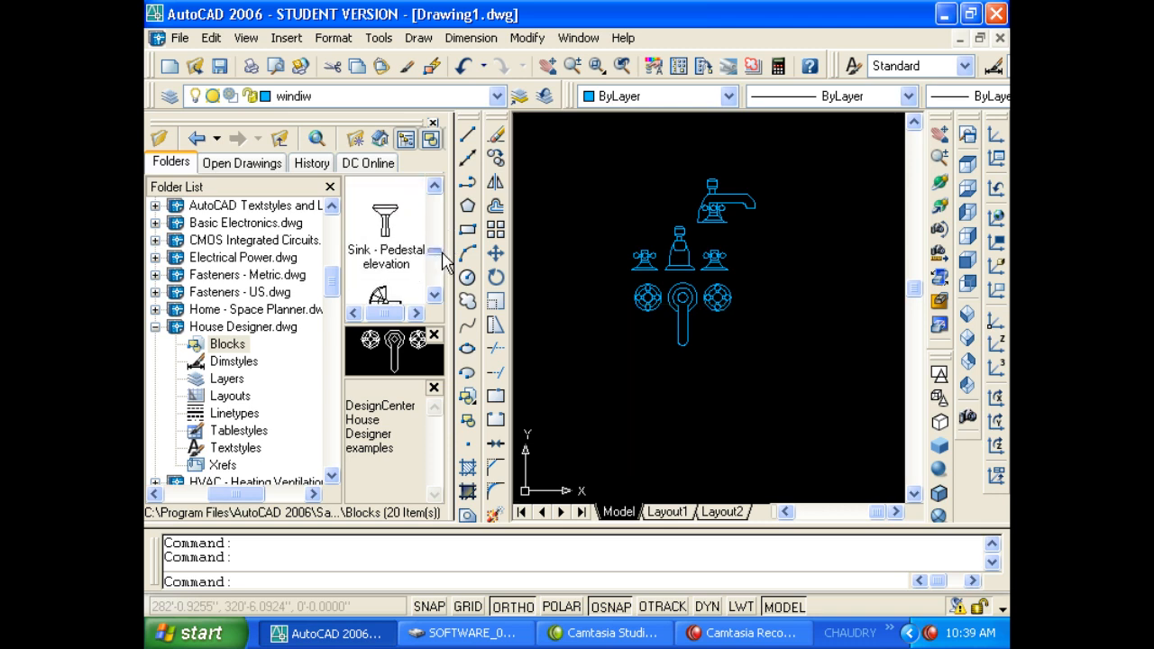
Place the Sink - Pedestal elevation and Toilet - front blocks side by side.
{"action": "left_click", "coordinate": [428, 261]}
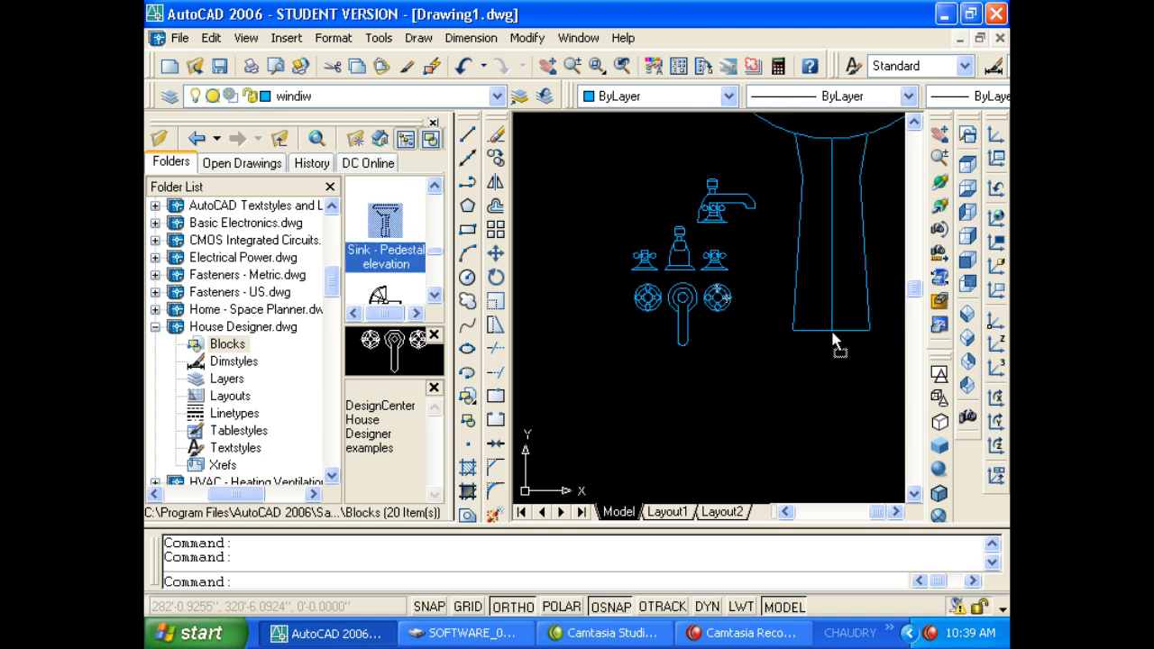
{"action": "left_click_drag", "start_coordinate": [832, 333], "coordinate": [829, 333]}
{"action": "scroll", "coordinate": [685, 340], "scroll_direction": "down", "scroll_amount": 3}
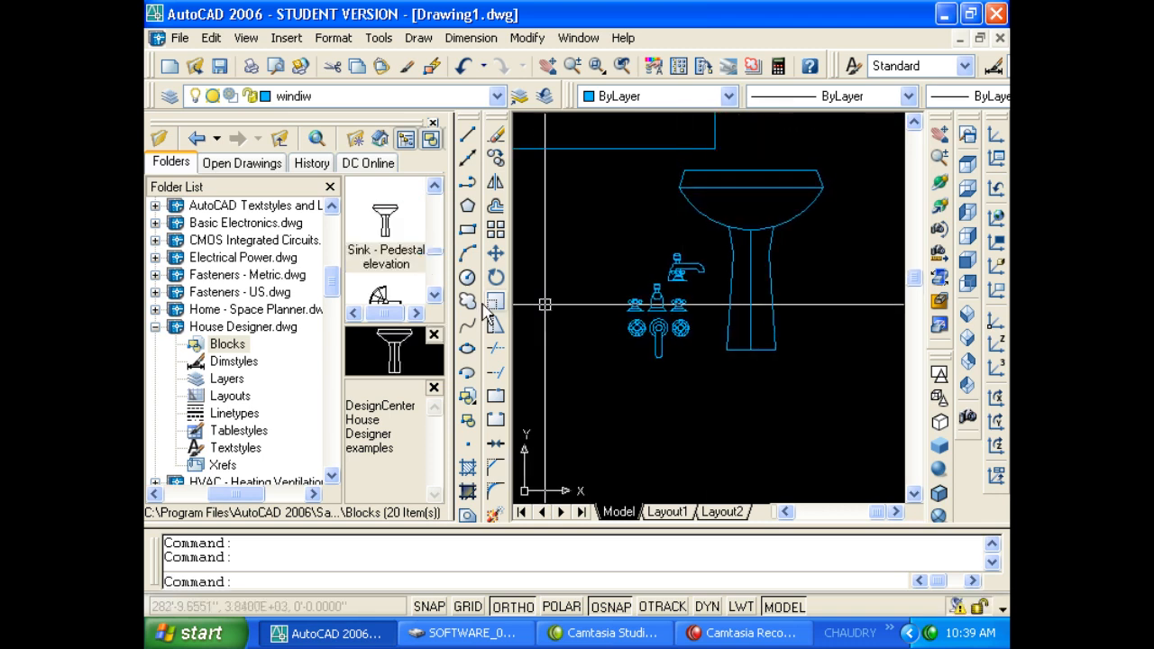
{"action": "left_click", "coordinate": [434, 295]}
{"action": "left_click", "coordinate": [434, 296]}
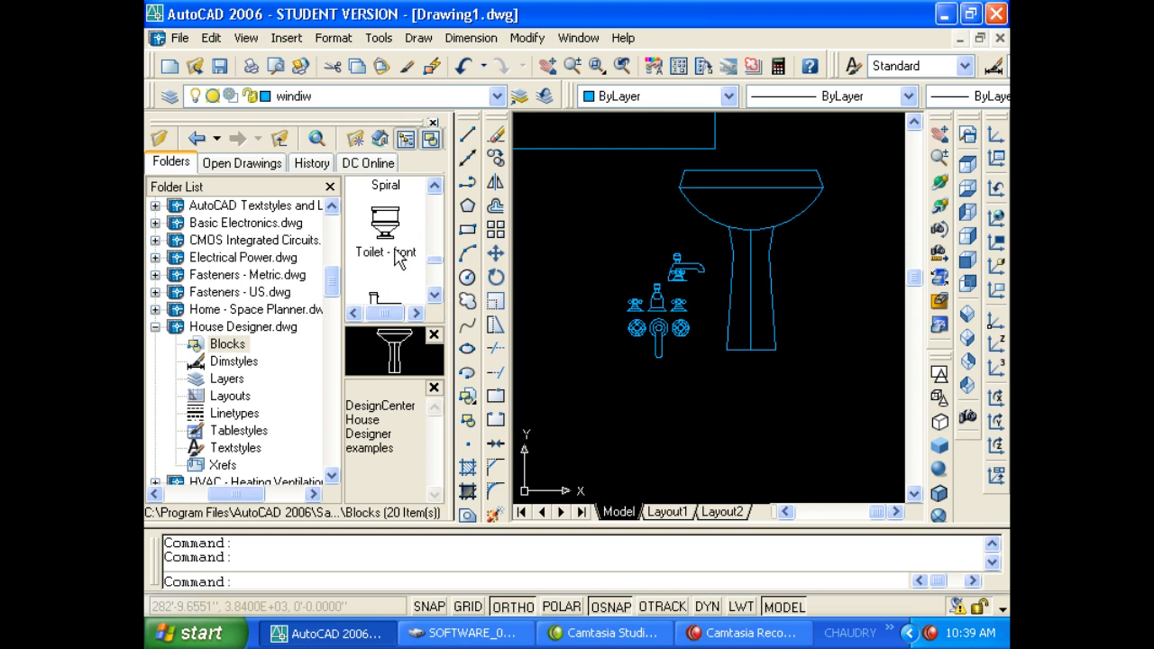
{"action": "mouse_move", "coordinate": [395, 250]}
{"action": "left_mouse_down"}
{"action": "mouse_move", "coordinate": [696, 324]}
{"action": "mouse_move", "coordinate": [880, 339]}
{"action": "mouse_move", "coordinate": [876, 374]}
{"action": "left_mouse_up"}
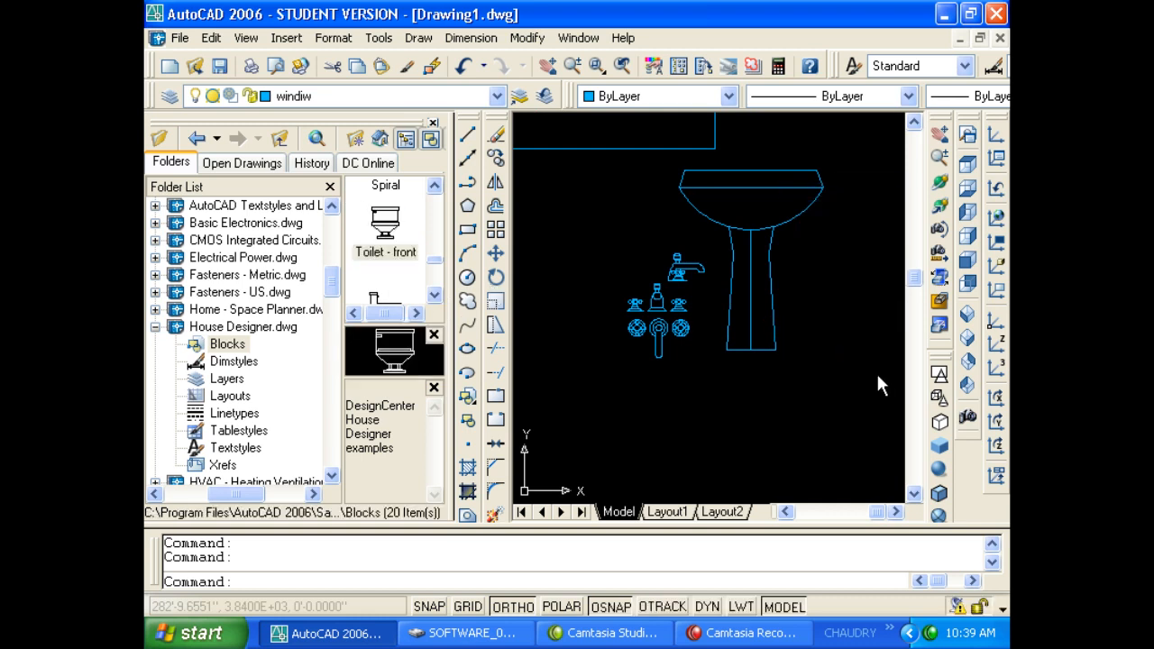
{"action": "middle_click_drag", "start_coordinate": [855, 371], "coordinate": [656, 357]}
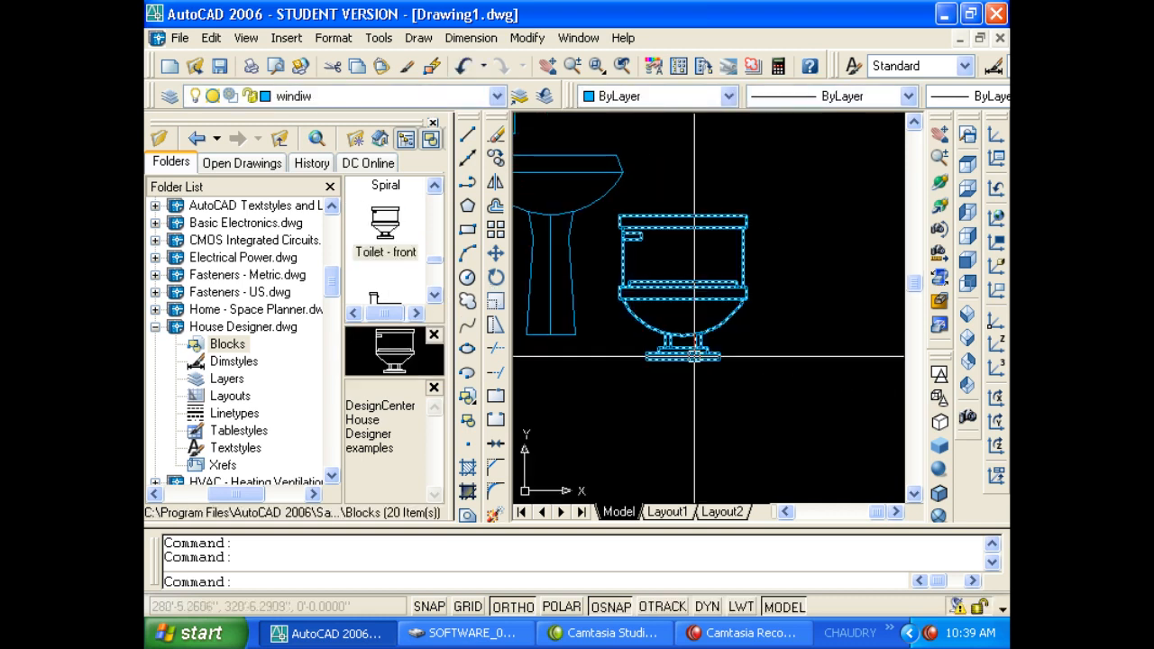
Add the Toilet - side block and the Toilet - top block at the upper right.
{"action": "left_click", "coordinate": [435, 294]}
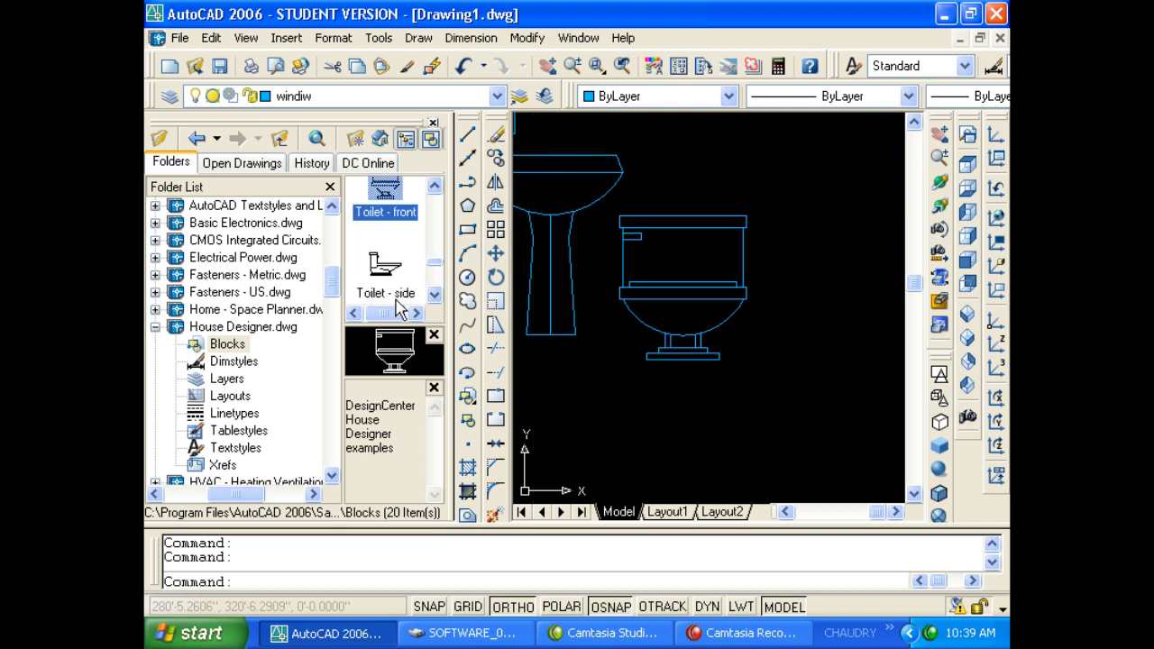
{"action": "mouse_move", "coordinate": [386, 265]}
{"action": "left_mouse_down"}
{"action": "mouse_move", "coordinate": [562, 299]}
{"action": "mouse_move", "coordinate": [842, 221]}
{"action": "left_mouse_up"}
{"action": "scroll", "coordinate": [665, 332], "scroll_direction": "down", "scroll_amount": 4}
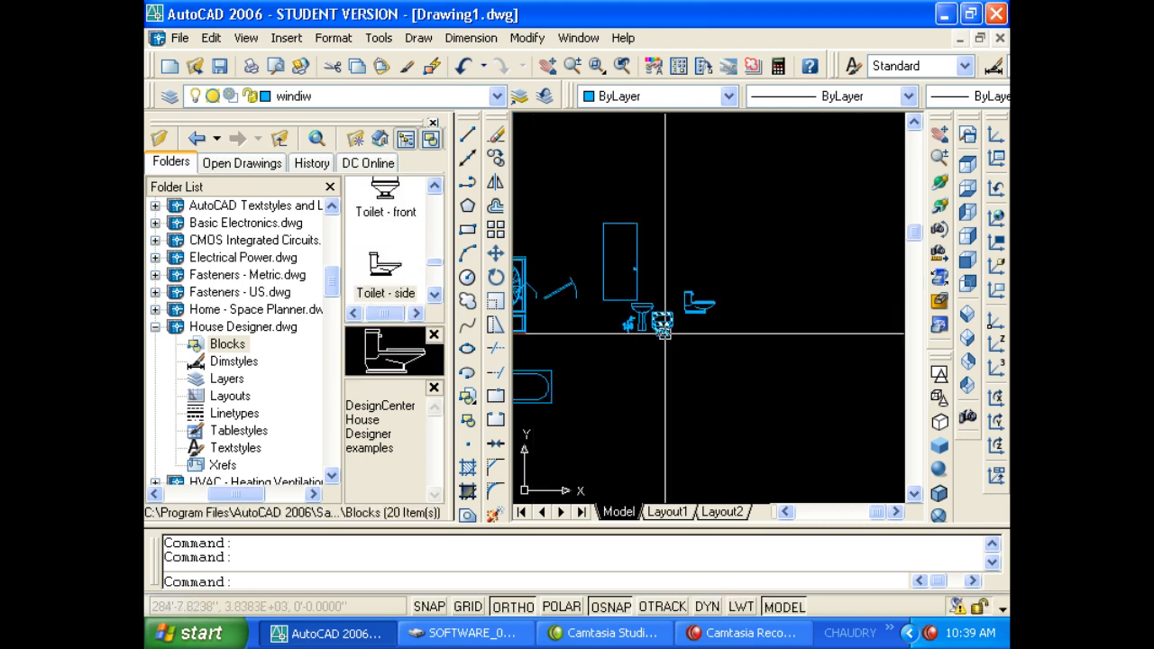
{"action": "scroll", "coordinate": [665, 332], "scroll_direction": "up", "scroll_amount": 3}
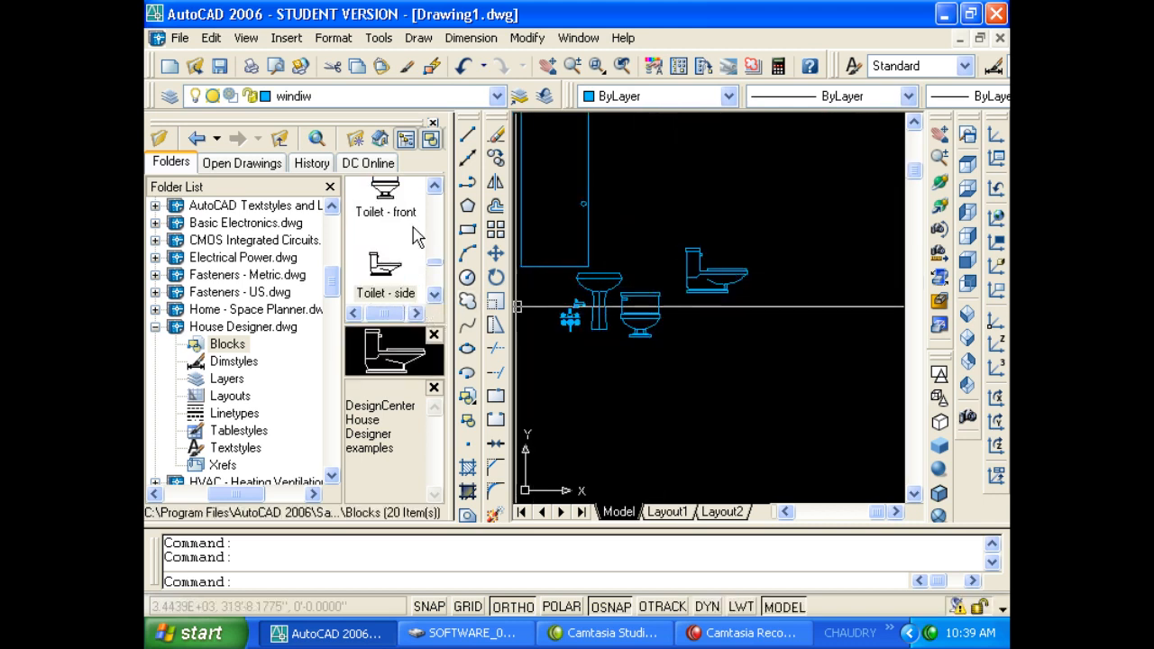
{"action": "left_click", "coordinate": [434, 293]}
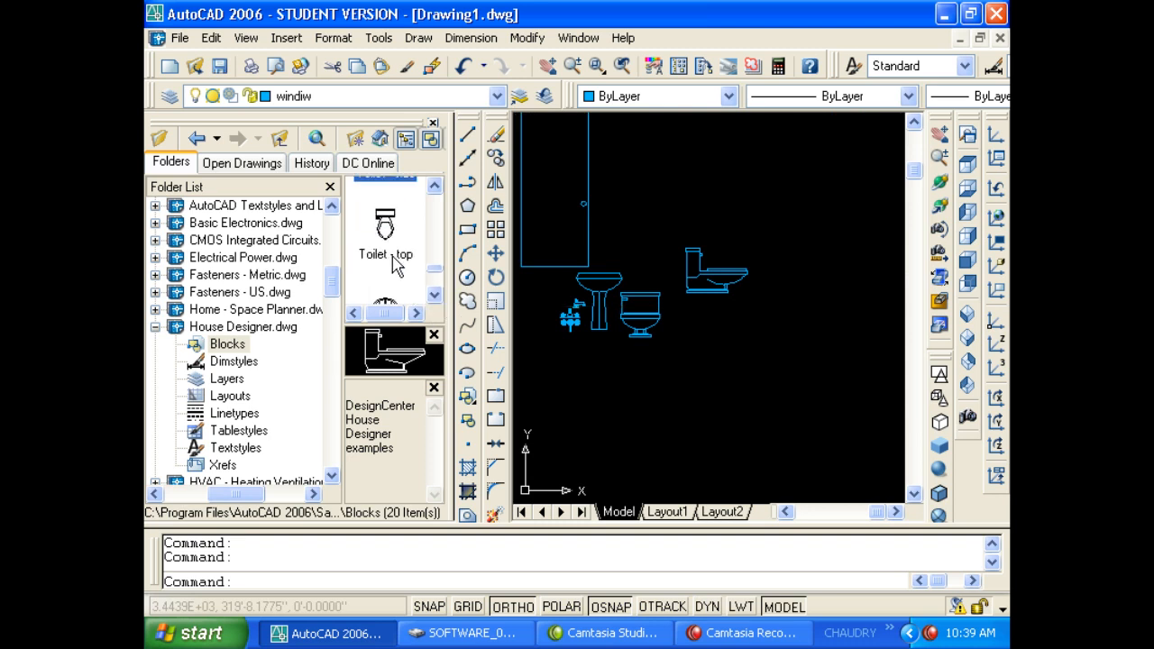
{"action": "mouse_move", "coordinate": [393, 266]}
{"action": "left_mouse_down"}
{"action": "mouse_move", "coordinate": [742, 276]}
{"action": "mouse_move", "coordinate": [764, 200]}
{"action": "left_mouse_up"}
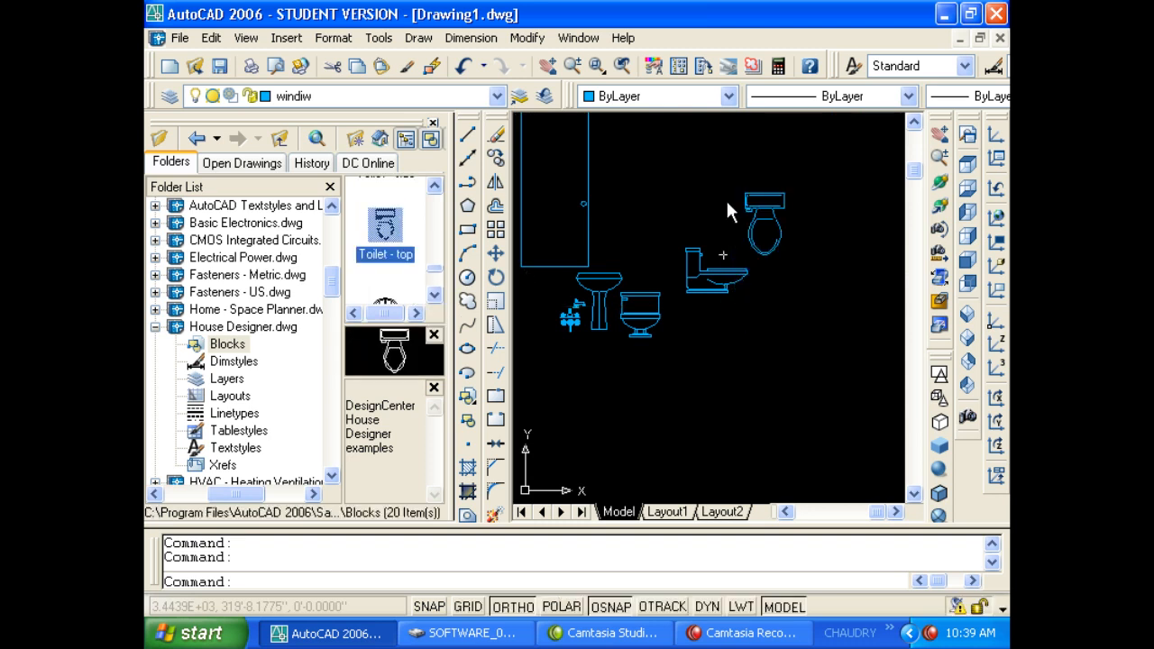
Place the Window - Half-circle 36 in. block and collapse House Designer.dwg's contents.
{"action": "left_click", "coordinate": [434, 294]}
{"action": "left_click", "coordinate": [434, 295]}
{"action": "left_click_drag", "start_coordinate": [384, 274], "coordinate": [483, 291]}
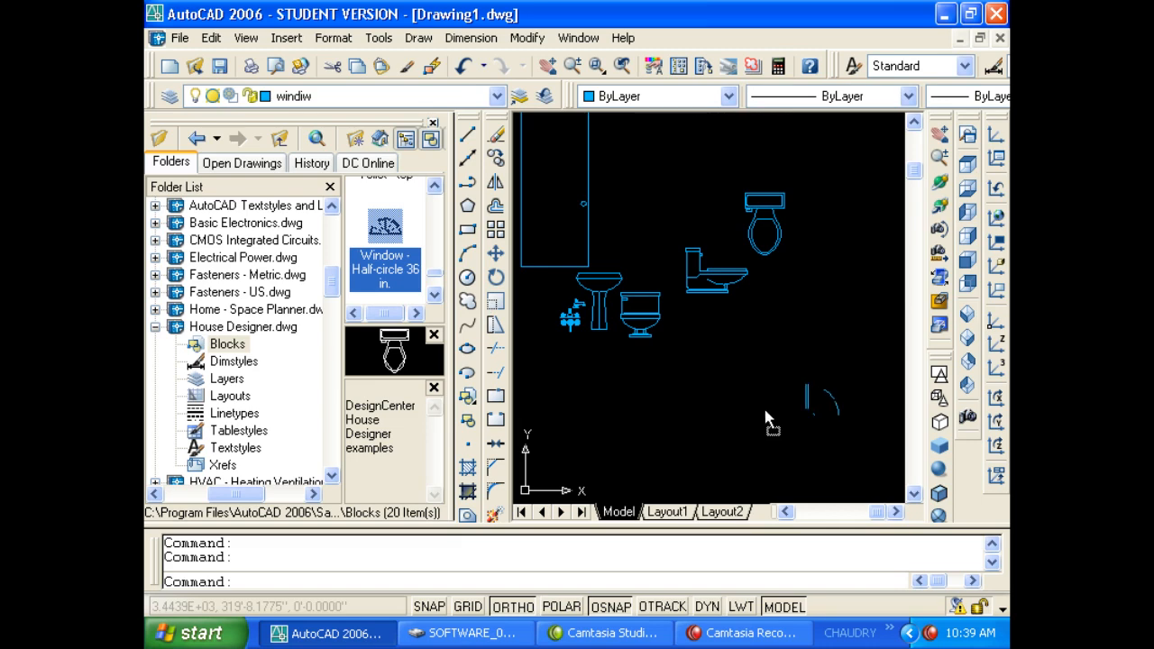
{"action": "left_click_drag", "start_coordinate": [730, 362], "coordinate": [731, 364]}
{"action": "scroll", "coordinate": [748, 362], "scroll_direction": "up", "scroll_amount": 7}
{"action": "scroll", "coordinate": [766, 361], "scroll_direction": "down", "scroll_amount": 4}
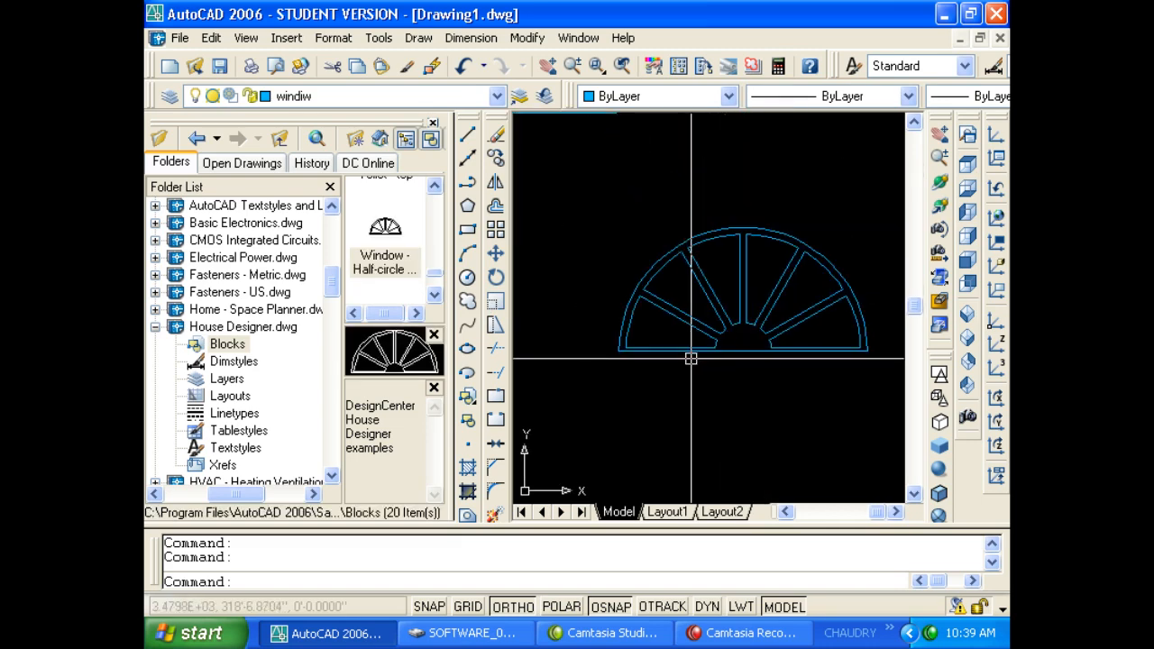
{"action": "scroll", "coordinate": [650, 387], "scroll_direction": "down", "scroll_amount": 2}
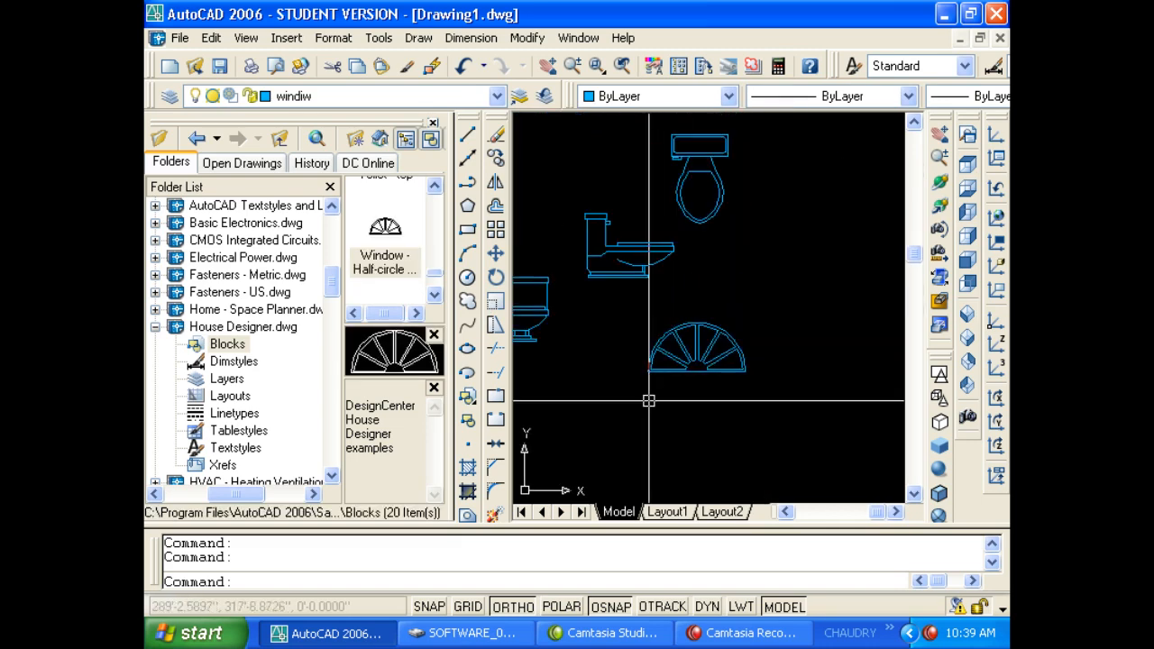
{"action": "left_click", "coordinate": [155, 327]}
Show the Kitchens.dwg blocks and drag the Dishwasher block into the drawing.
{"action": "double_click", "coordinate": [206, 380]}
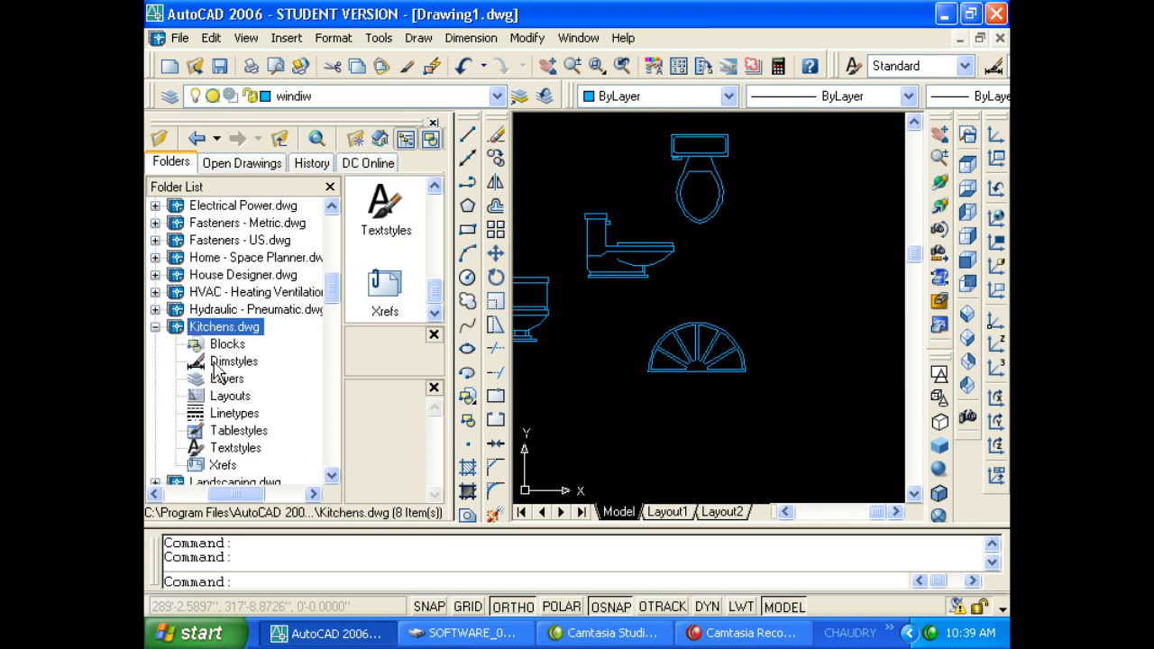
{"action": "left_click", "coordinate": [226, 345]}
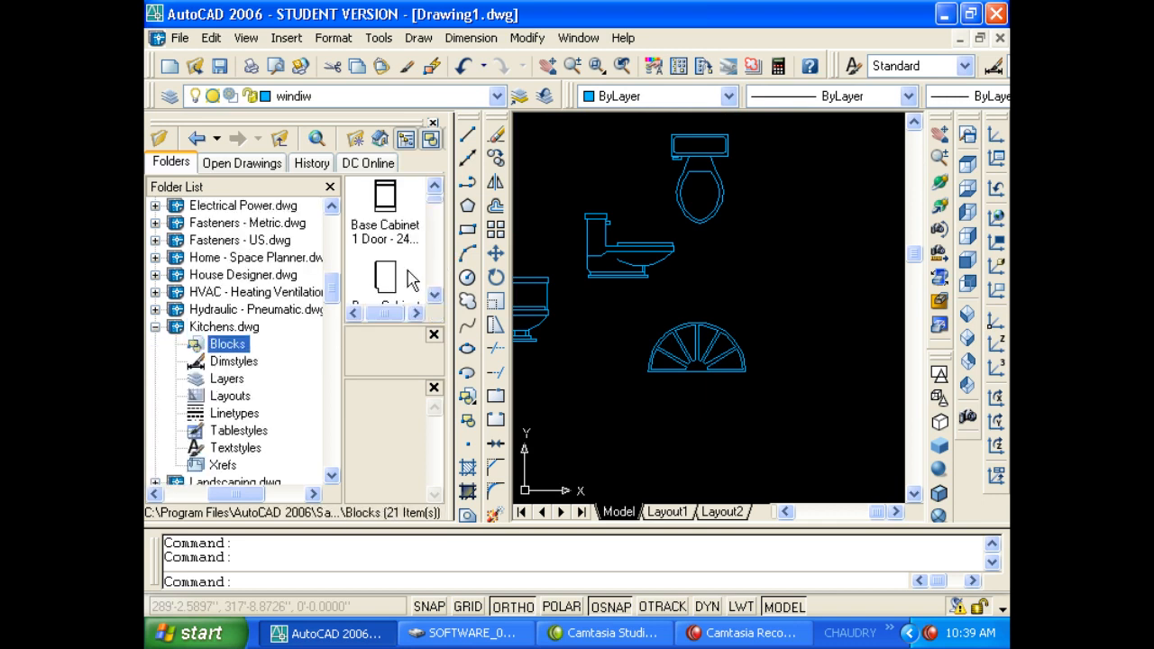
{"action": "left_click", "coordinate": [434, 295]}
{"action": "left_click", "coordinate": [435, 295]}
{"action": "left_click", "coordinate": [435, 295]}
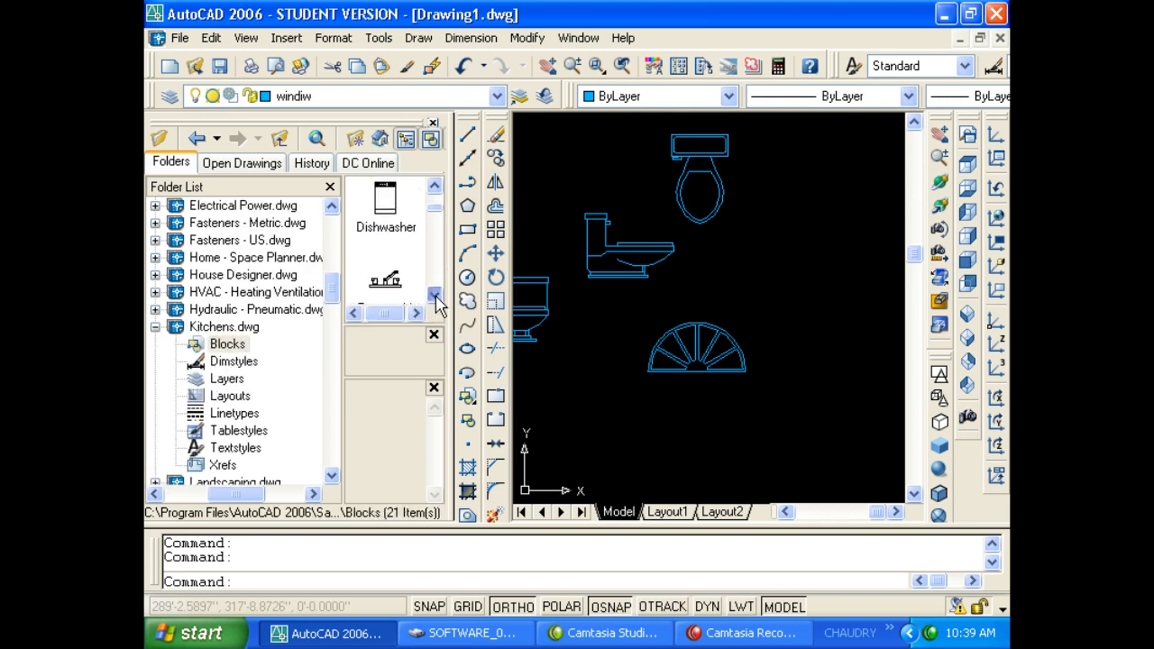
{"action": "mouse_move", "coordinate": [388, 205]}
{"action": "left_mouse_down"}
{"action": "mouse_move", "coordinate": [723, 299]}
{"action": "mouse_move", "coordinate": [762, 273]}
{"action": "left_mouse_up"}
{"action": "scroll", "coordinate": [805, 217], "scroll_direction": "up", "scroll_amount": 4}
{"action": "middle_click_drag", "start_coordinate": [804, 216], "coordinate": [756, 246]}
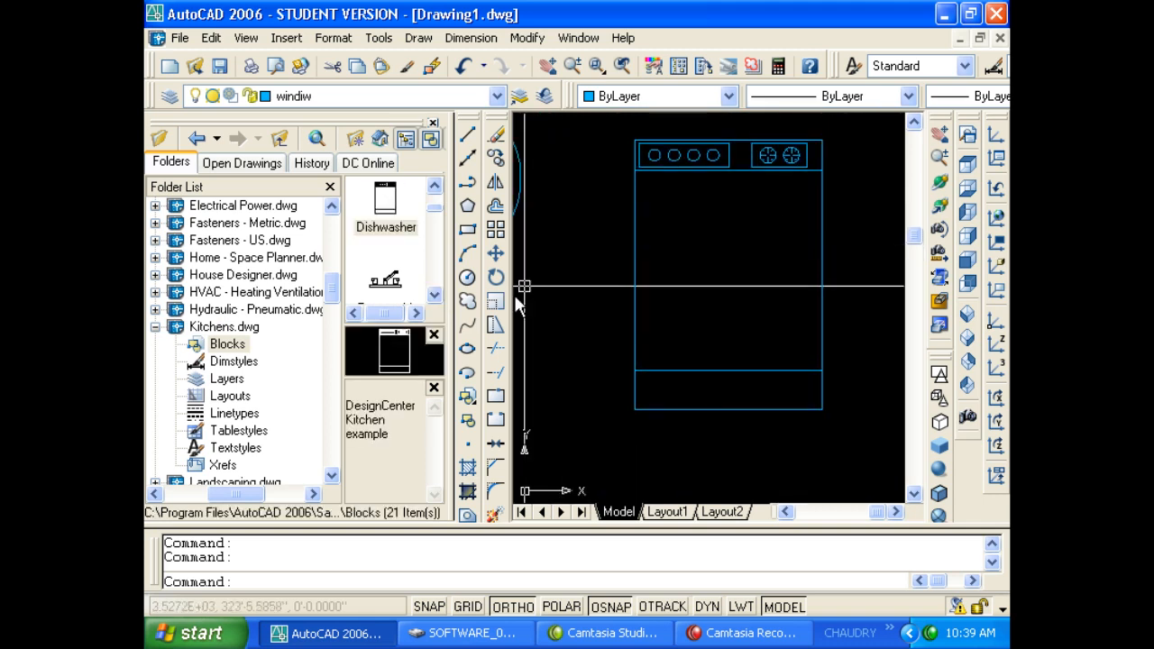
Place the 'Faucet - kit sink front' and 'Faucet - single handle front' blocks, one below the other.
{"action": "left_click", "coordinate": [435, 297]}
{"action": "left_click_drag", "start_coordinate": [393, 283], "coordinate": [719, 261]}
{"action": "left_click", "coordinate": [434, 295]}
{"action": "left_click", "coordinate": [435, 296]}
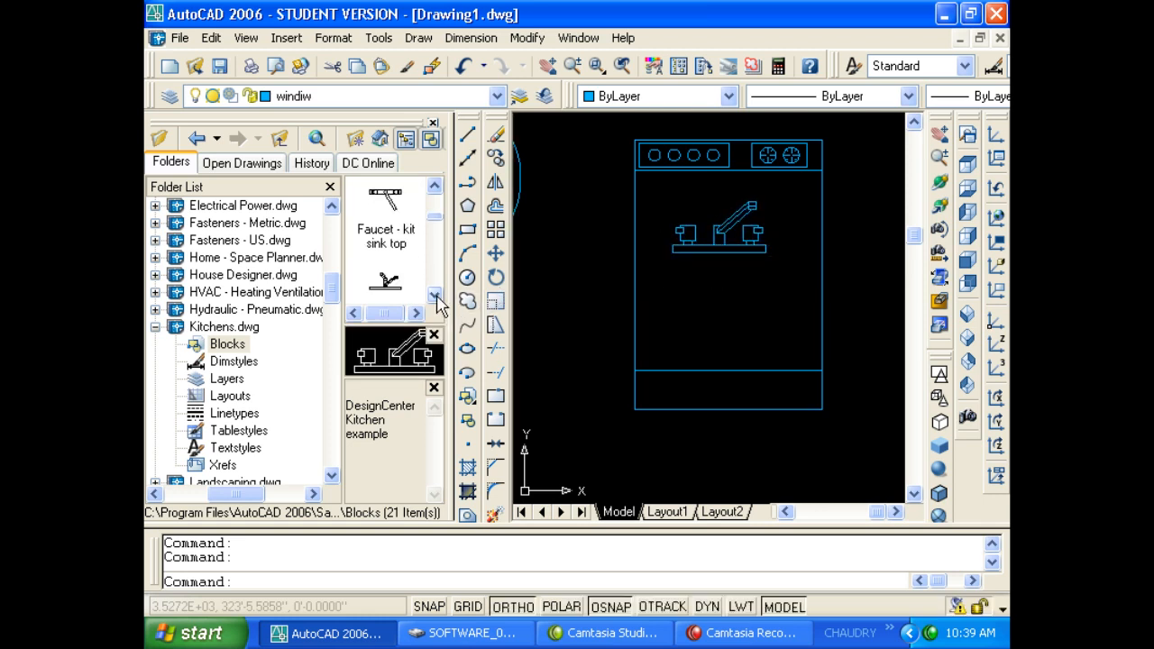
{"action": "left_click", "coordinate": [435, 296]}
{"action": "mouse_move", "coordinate": [396, 293]}
{"action": "left_mouse_down"}
{"action": "mouse_move", "coordinate": [750, 341]}
{"action": "mouse_move", "coordinate": [702, 328]}
{"action": "left_mouse_up"}
Scroll down to the Microwave block and drag it into the drawing.
{"action": "left_click", "coordinate": [434, 297]}
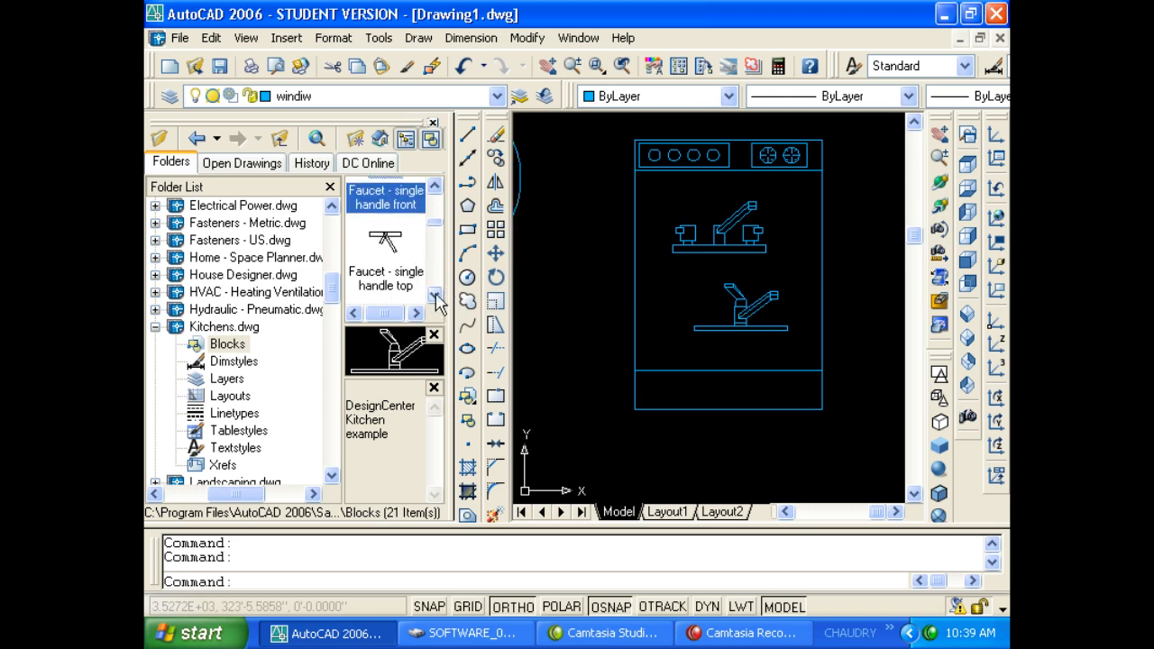
{"action": "left_click", "coordinate": [434, 297]}
{"action": "left_click", "coordinate": [434, 298]}
{"action": "left_click", "coordinate": [434, 298]}
{"action": "left_click", "coordinate": [434, 298]}
{"action": "left_click", "coordinate": [435, 297]}
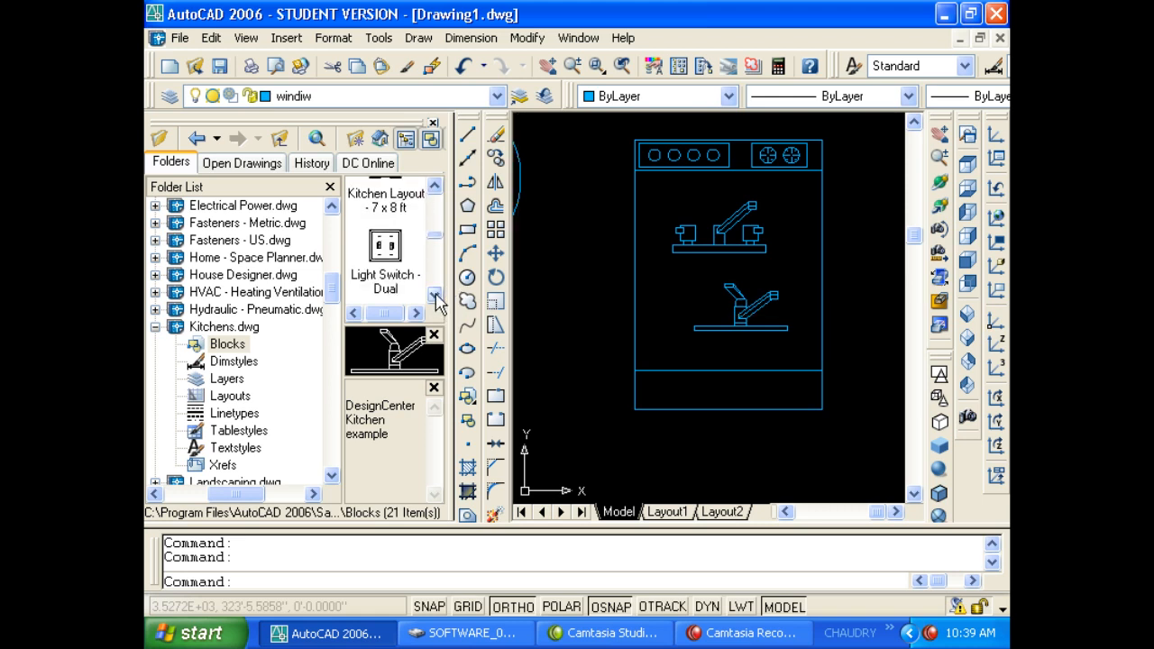
{"action": "left_click", "coordinate": [435, 298]}
{"action": "left_click", "coordinate": [434, 297]}
{"action": "left_click_drag", "start_coordinate": [399, 287], "coordinate": [878, 238]}
{"action": "scroll", "coordinate": [806, 265], "scroll_direction": "down", "scroll_amount": 4}
Place the 'Range-Oven - 30 in front' block at the upper right of the drawing.
{"action": "scroll", "coordinate": [582, 288], "scroll_direction": "up", "scroll_amount": 3}
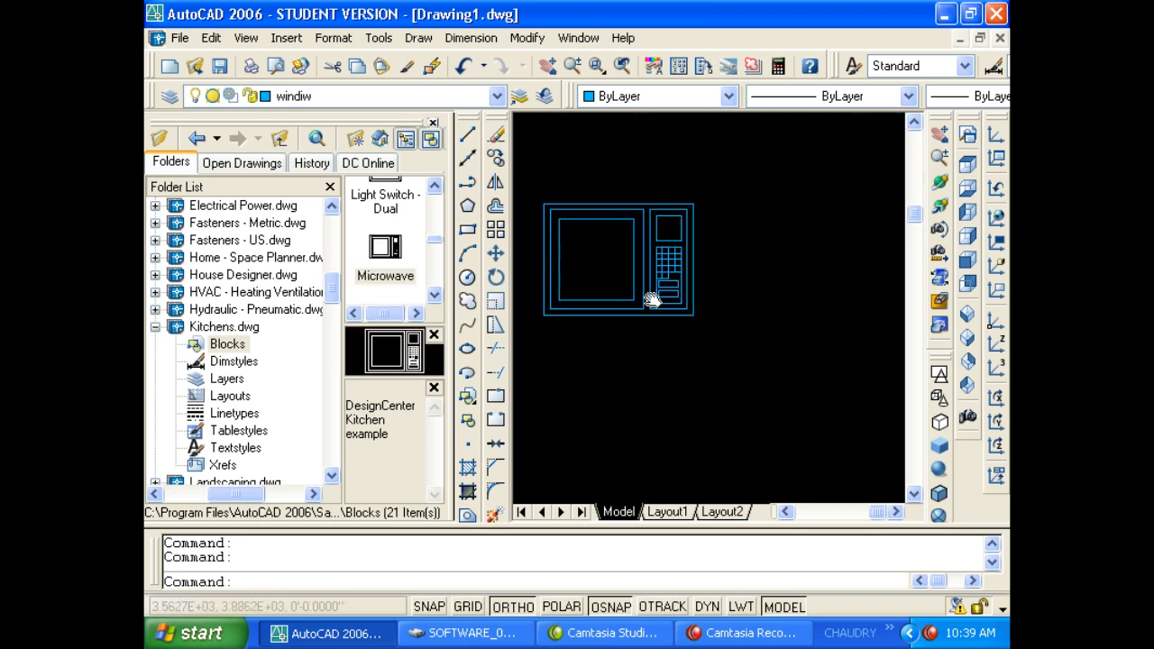
{"action": "left_click", "coordinate": [434, 297]}
{"action": "left_click", "coordinate": [434, 298]}
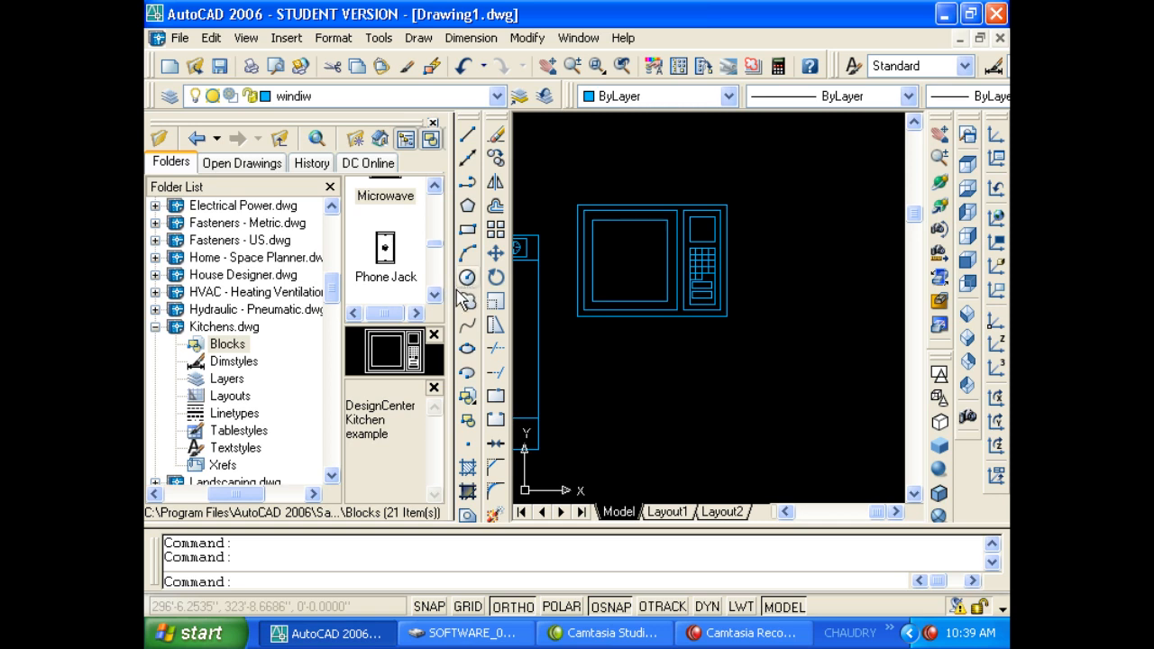
{"action": "left_click", "coordinate": [436, 295]}
{"action": "left_click", "coordinate": [437, 294]}
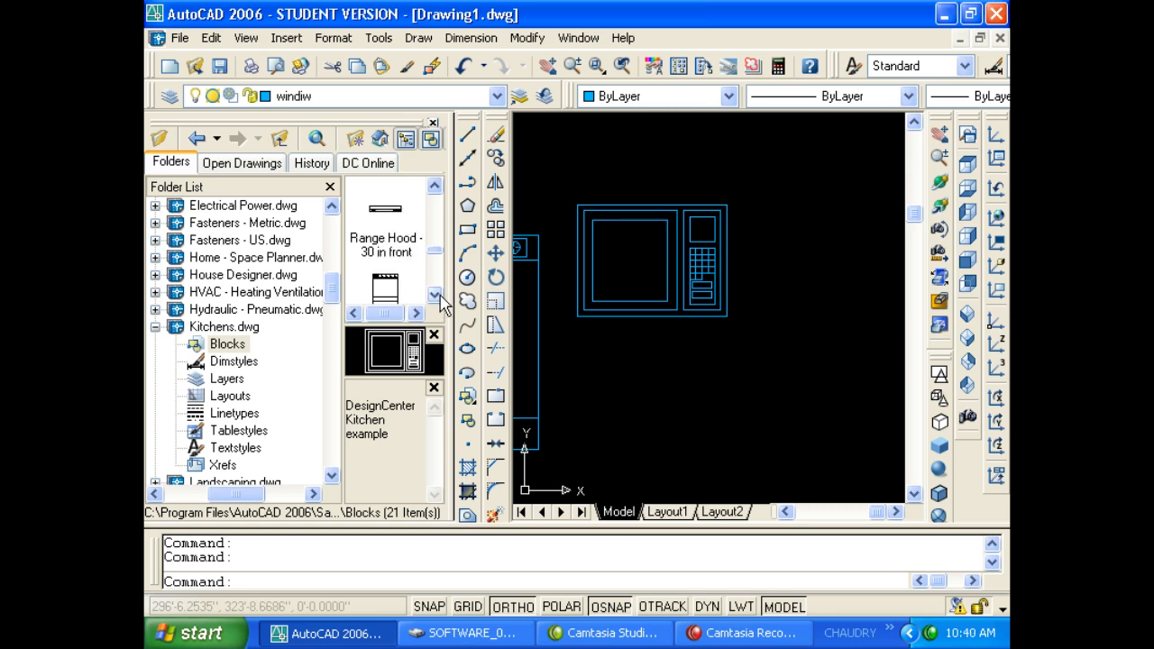
{"action": "left_click", "coordinate": [435, 295]}
{"action": "left_click", "coordinate": [433, 295]}
{"action": "left_click_drag", "start_coordinate": [417, 259], "coordinate": [834, 247]}
Place the 'Range-Oven - 30 in top' block below the front view.
{"action": "scroll", "coordinate": [672, 281], "scroll_direction": "down", "scroll_amount": 4}
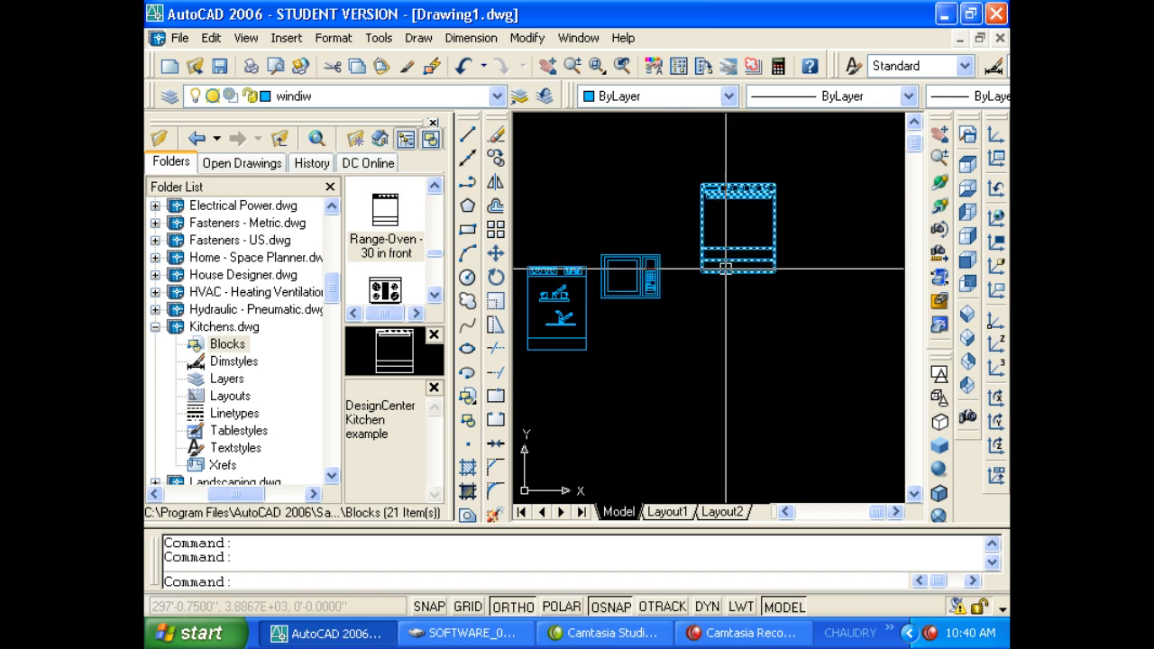
{"action": "scroll", "coordinate": [739, 266], "scroll_direction": "up", "scroll_amount": 5}
{"action": "scroll", "coordinate": [746, 261], "scroll_direction": "down", "scroll_amount": 4}
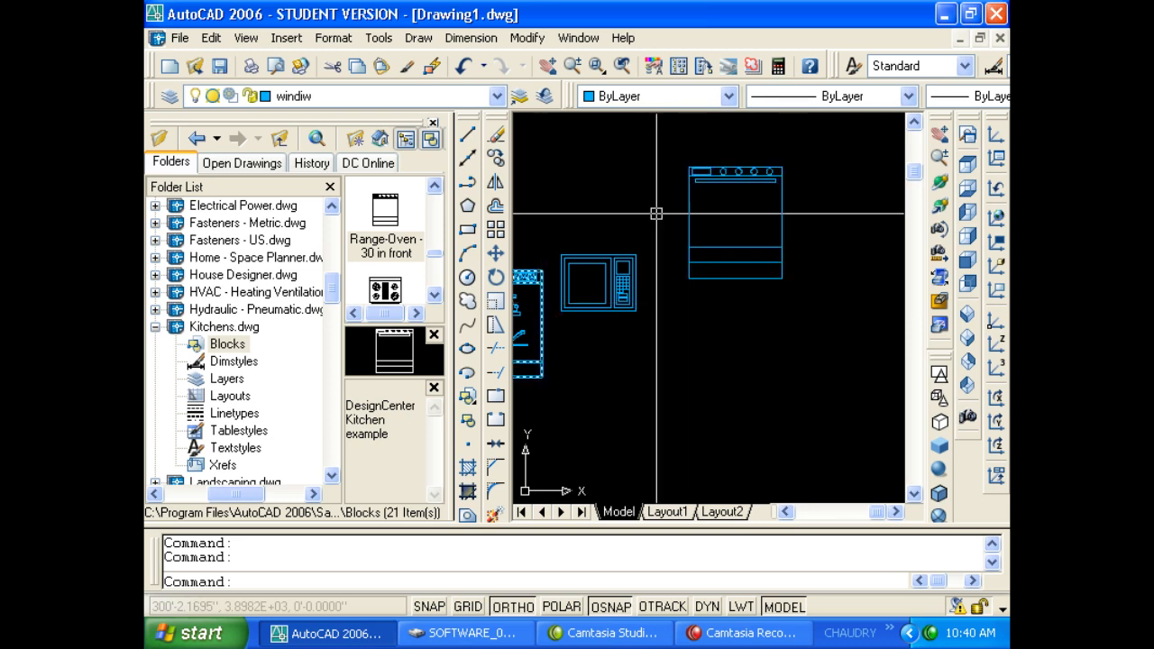
{"action": "left_click", "coordinate": [433, 295]}
{"action": "mouse_move", "coordinate": [385, 252]}
{"action": "left_mouse_down"}
{"action": "mouse_move", "coordinate": [700, 387]}
{"action": "mouse_move", "coordinate": [692, 347]}
{"action": "mouse_move", "coordinate": [764, 414]}
{"action": "left_mouse_up"}
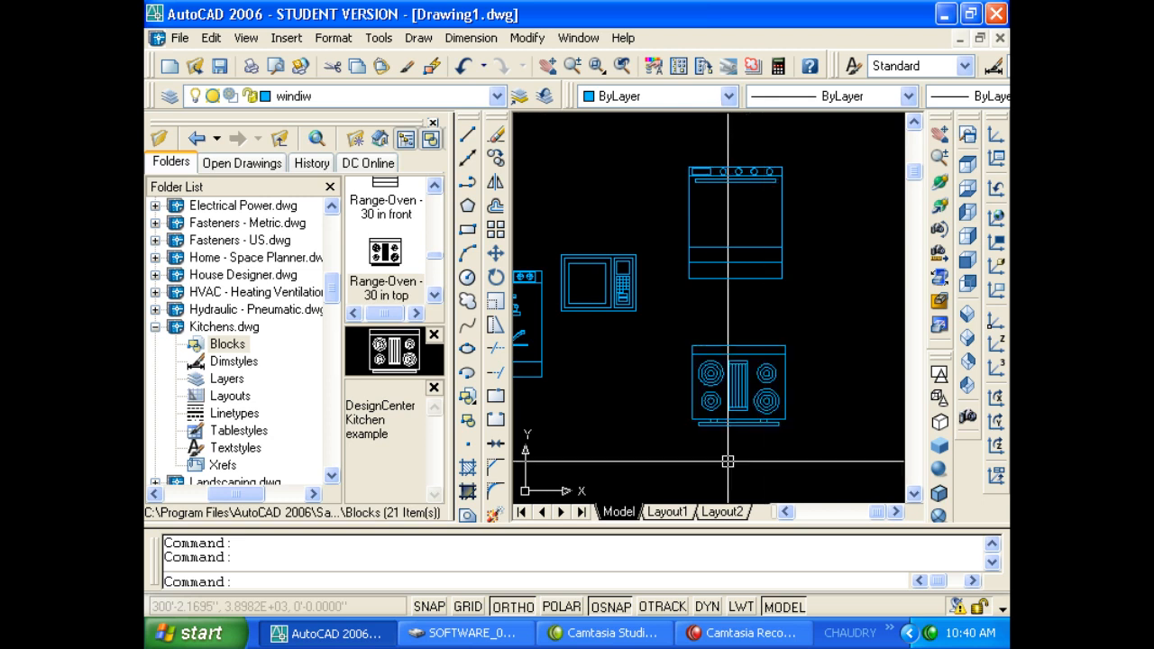
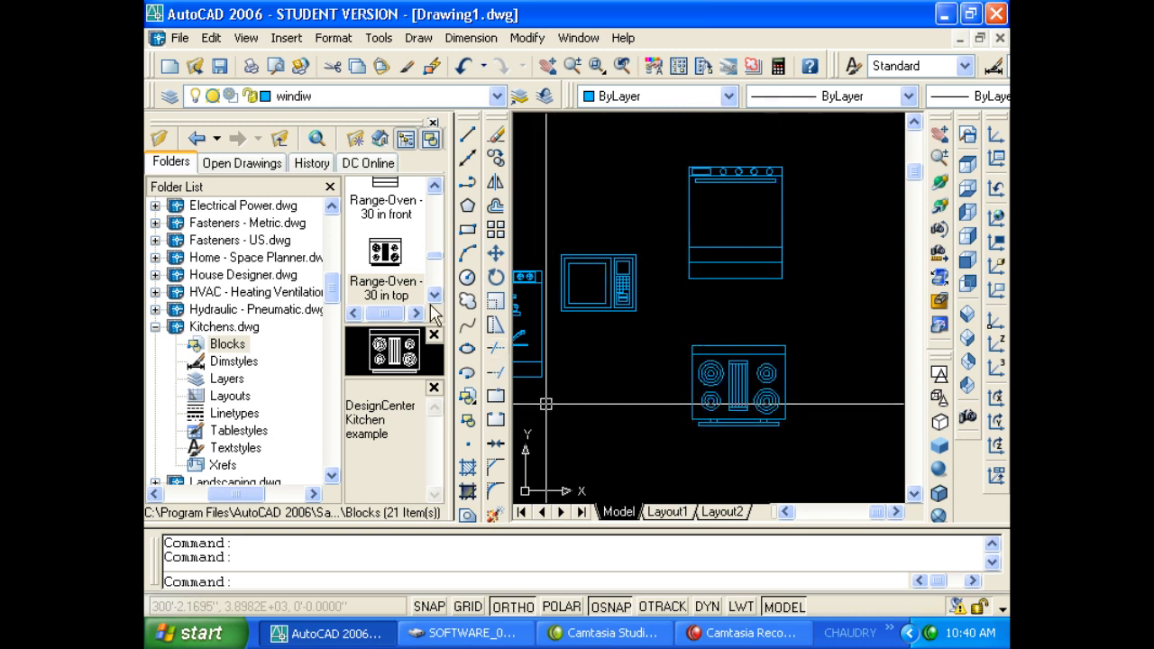
Place the Refrigerator-2 door front and top-view blocks in the drawing.
{"action": "scroll", "coordinate": [431, 309], "scroll_direction": "down", "scroll_amount": 2}
{"action": "mouse_move", "coordinate": [392, 257]}
{"action": "left_mouse_down"}
{"action": "mouse_move", "coordinate": [788, 269]}
{"action": "mouse_move", "coordinate": [752, 298]}
{"action": "mouse_move", "coordinate": [757, 288]}
{"action": "left_mouse_up"}
{"action": "scroll", "coordinate": [641, 306], "scroll_direction": "down", "scroll_amount": 4}
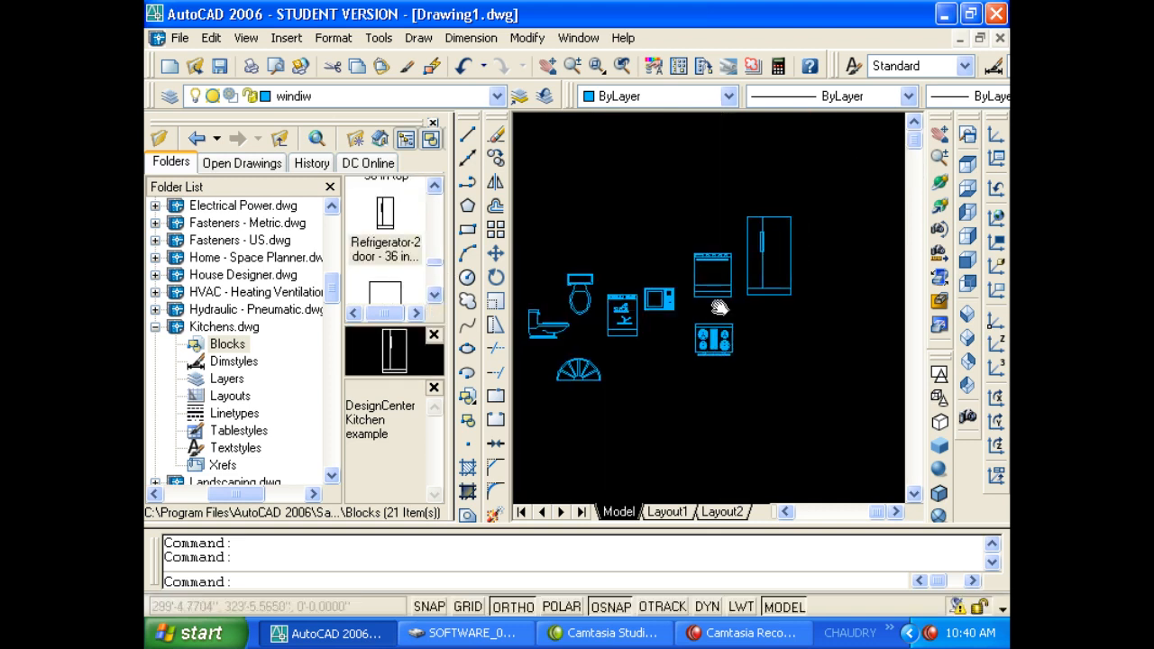
{"action": "left_click", "coordinate": [434, 295]}
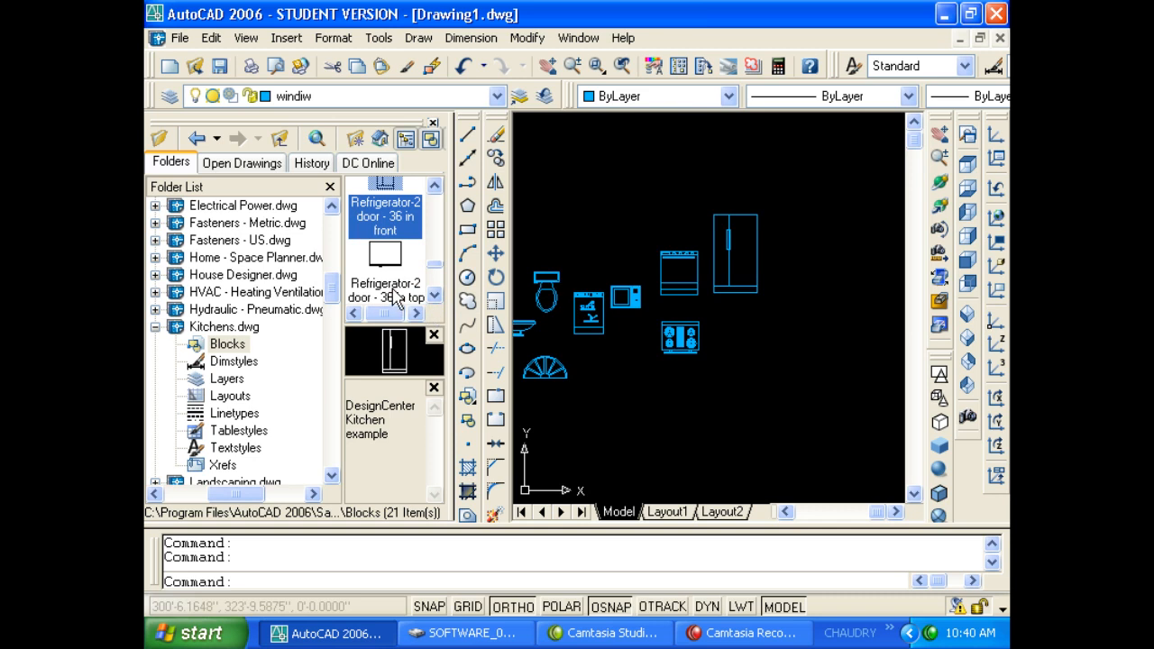
{"action": "left_click_drag", "start_coordinate": [395, 297], "coordinate": [790, 281]}
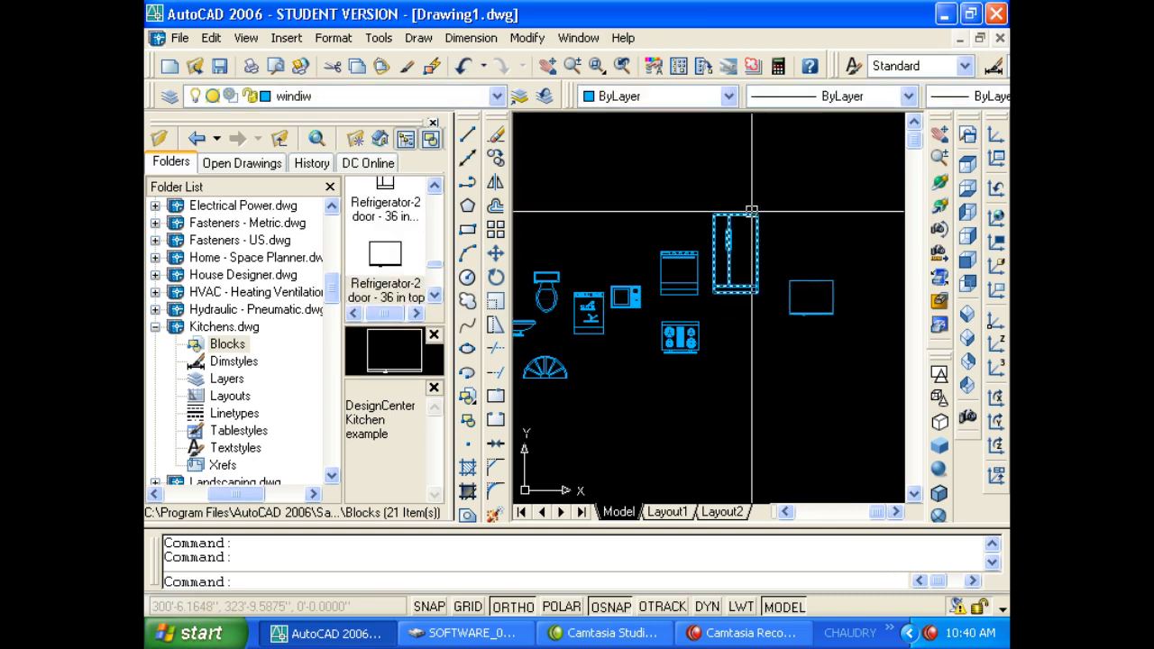
Place the 36 in double sink block and the single sink below it.
{"action": "left_click", "coordinate": [436, 297]}
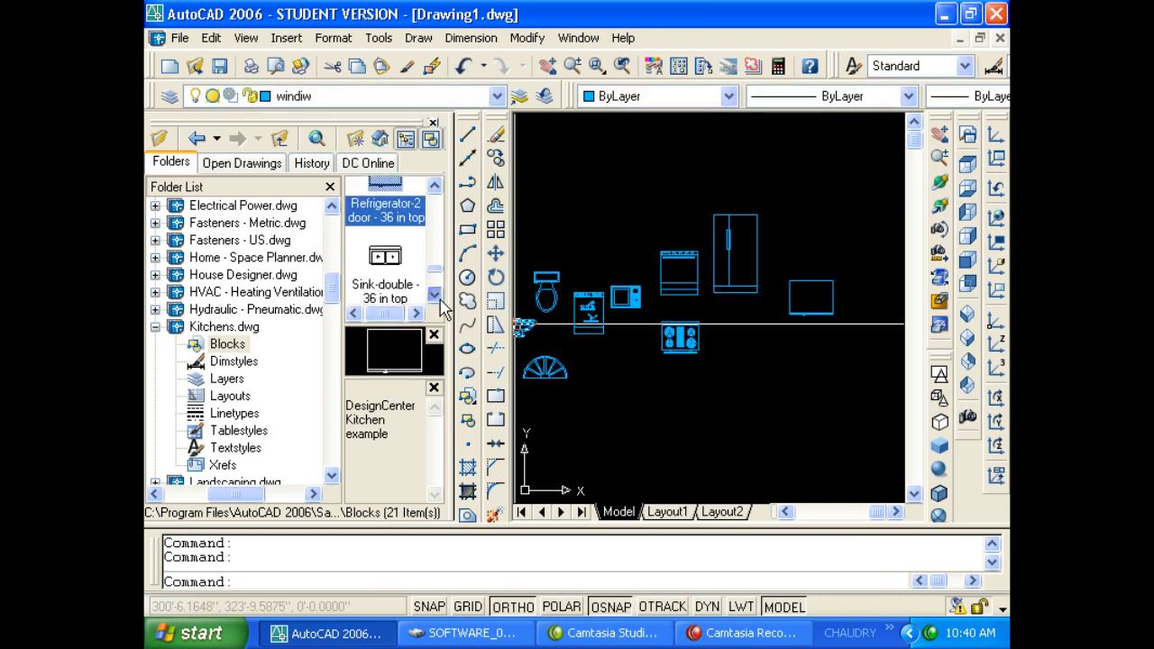
{"action": "left_click", "coordinate": [438, 300]}
{"action": "mouse_move", "coordinate": [396, 259]}
{"action": "left_mouse_down"}
{"action": "mouse_move", "coordinate": [584, 226]}
{"action": "mouse_move", "coordinate": [708, 181]}
{"action": "mouse_move", "coordinate": [655, 196]}
{"action": "left_mouse_up"}
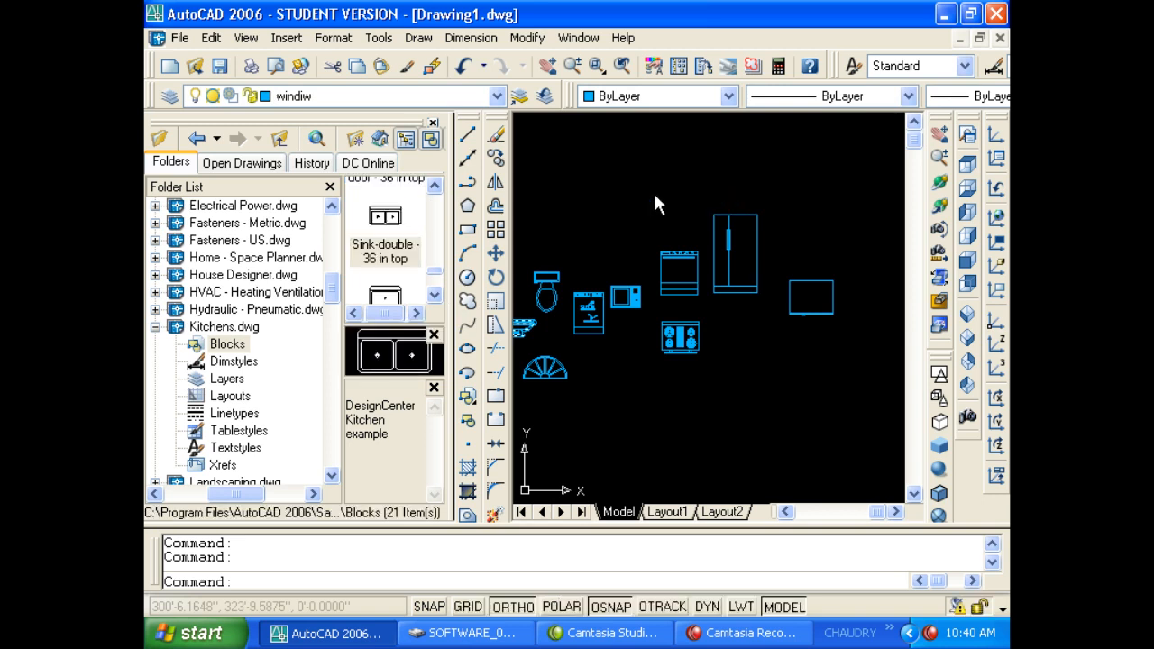
{"action": "scroll", "coordinate": [656, 205], "scroll_direction": "up", "scroll_amount": 5}
{"action": "left_click", "coordinate": [436, 298]}
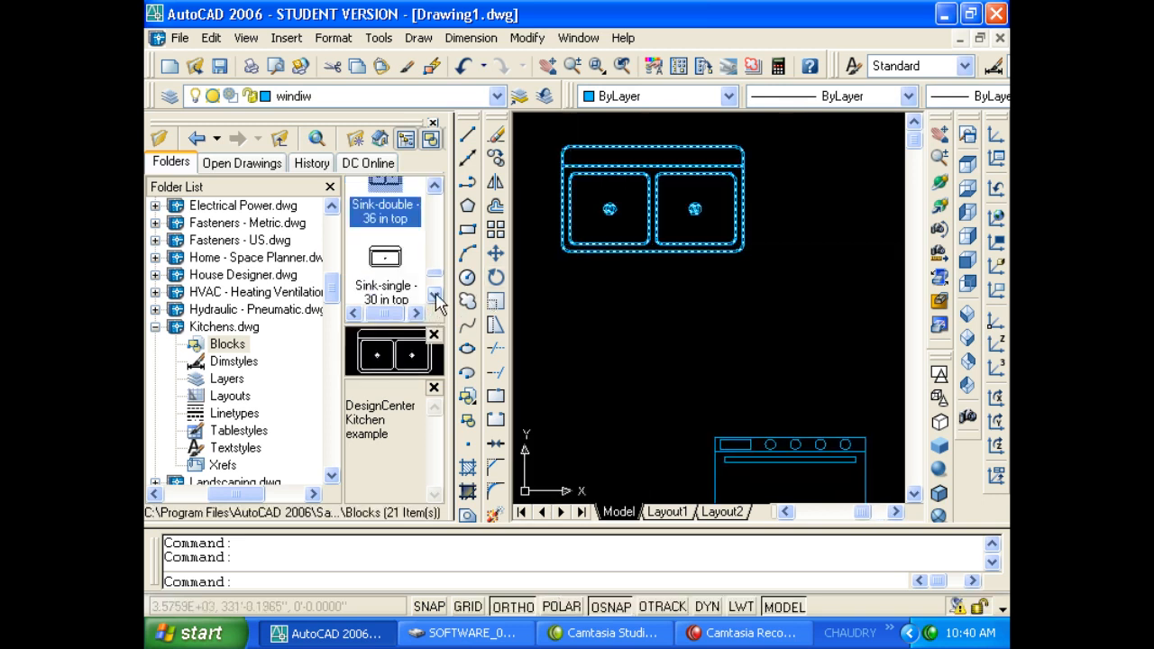
{"action": "mouse_move", "coordinate": [387, 295]}
{"action": "left_mouse_down"}
{"action": "mouse_move", "coordinate": [635, 369]}
{"action": "mouse_move", "coordinate": [639, 325]}
{"action": "left_mouse_up"}
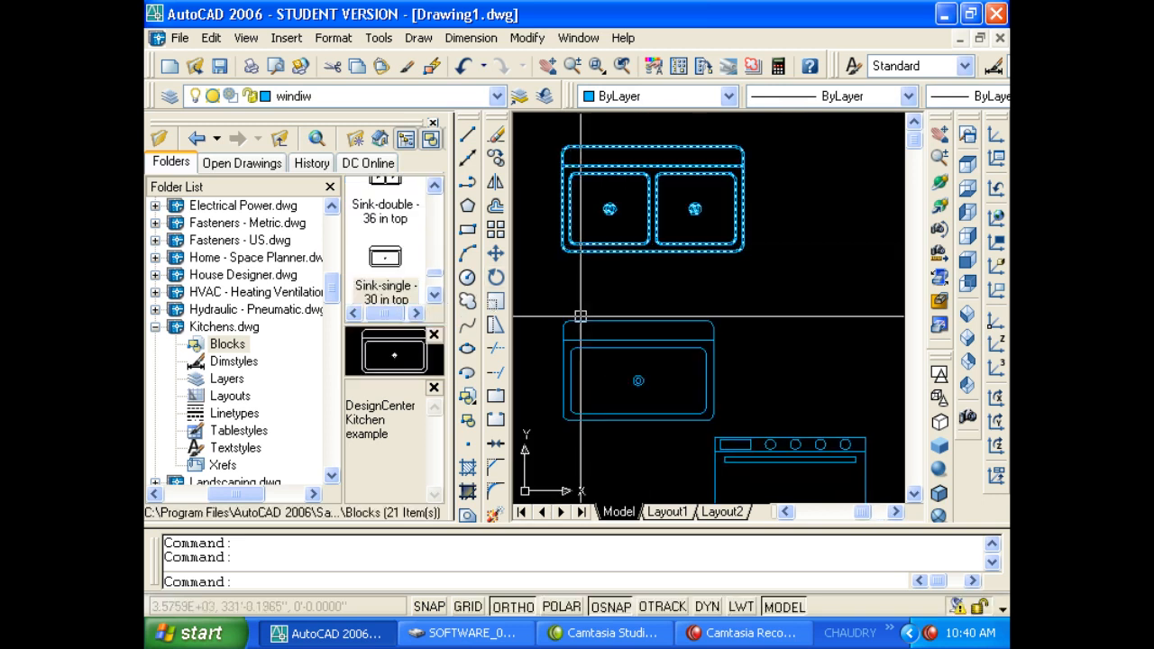
Place the 18 x 12 side and 18 x 36 front wall cabinet blocks.
{"action": "left_click", "coordinate": [437, 296]}
{"action": "left_click", "coordinate": [436, 297]}
{"action": "left_click", "coordinate": [436, 297]}
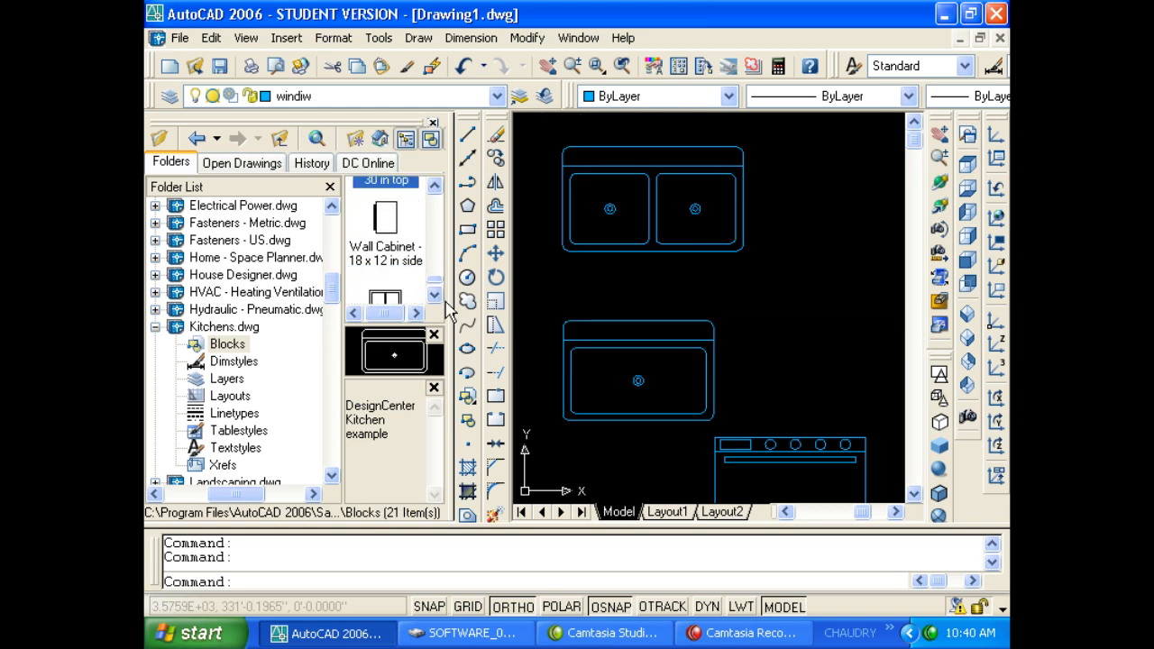
{"action": "left_click", "coordinate": [436, 305]}
{"action": "mouse_move", "coordinate": [385, 194]}
{"action": "left_mouse_down"}
{"action": "mouse_move", "coordinate": [515, 232]}
{"action": "mouse_move", "coordinate": [829, 266]}
{"action": "mouse_move", "coordinate": [819, 278]}
{"action": "left_mouse_up"}
{"action": "scroll", "coordinate": [820, 279], "scroll_direction": "up", "scroll_amount": 2}
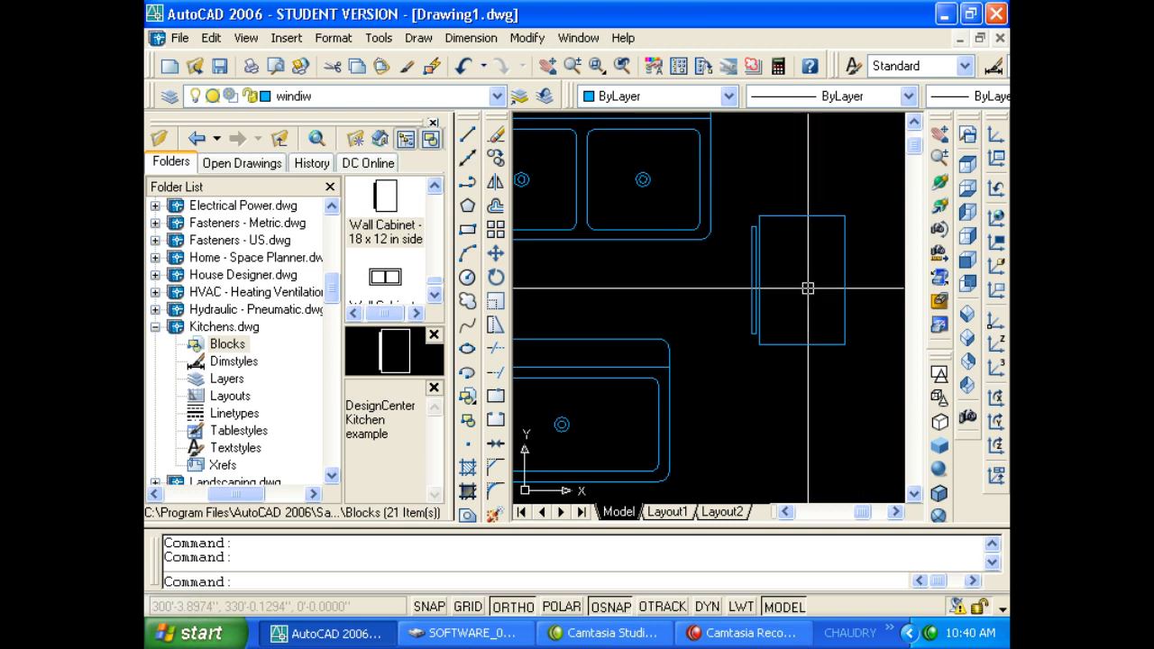
{"action": "left_click", "coordinate": [435, 299]}
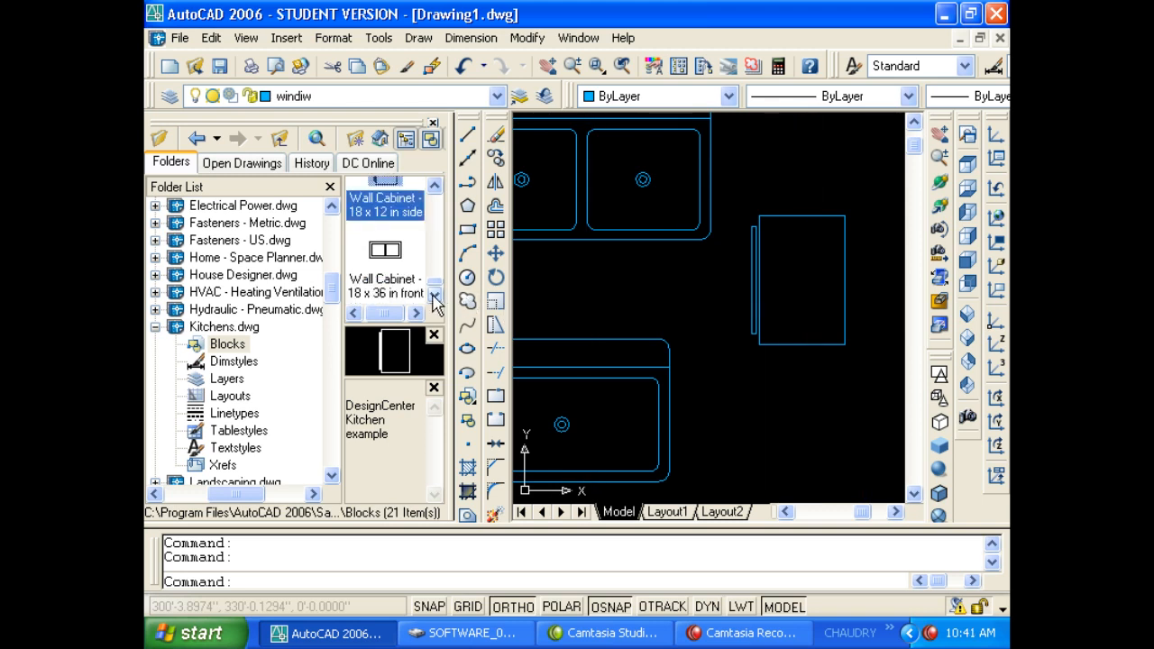
{"action": "mouse_move", "coordinate": [403, 300]}
{"action": "left_mouse_down"}
{"action": "mouse_move", "coordinate": [824, 177]}
{"action": "mouse_move", "coordinate": [798, 173]}
{"action": "mouse_move", "coordinate": [767, 108]}
{"action": "left_mouse_up"}
{"action": "middle_click_drag", "start_coordinate": [778, 152], "coordinate": [589, 258]}
{"action": "scroll", "coordinate": [631, 270], "scroll_direction": "down", "scroll_amount": 8}
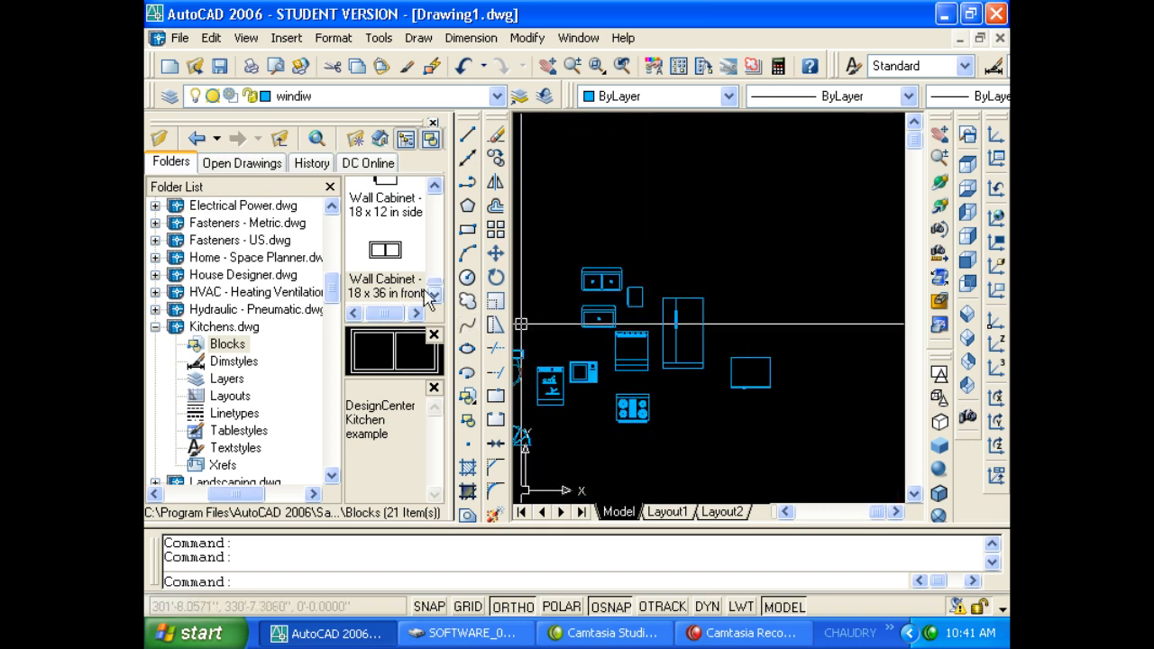
{"action": "left_click_drag", "start_coordinate": [428, 300], "coordinate": [688, 221]}
{"action": "scroll", "coordinate": [692, 242], "scroll_direction": "up", "scroll_amount": 5}
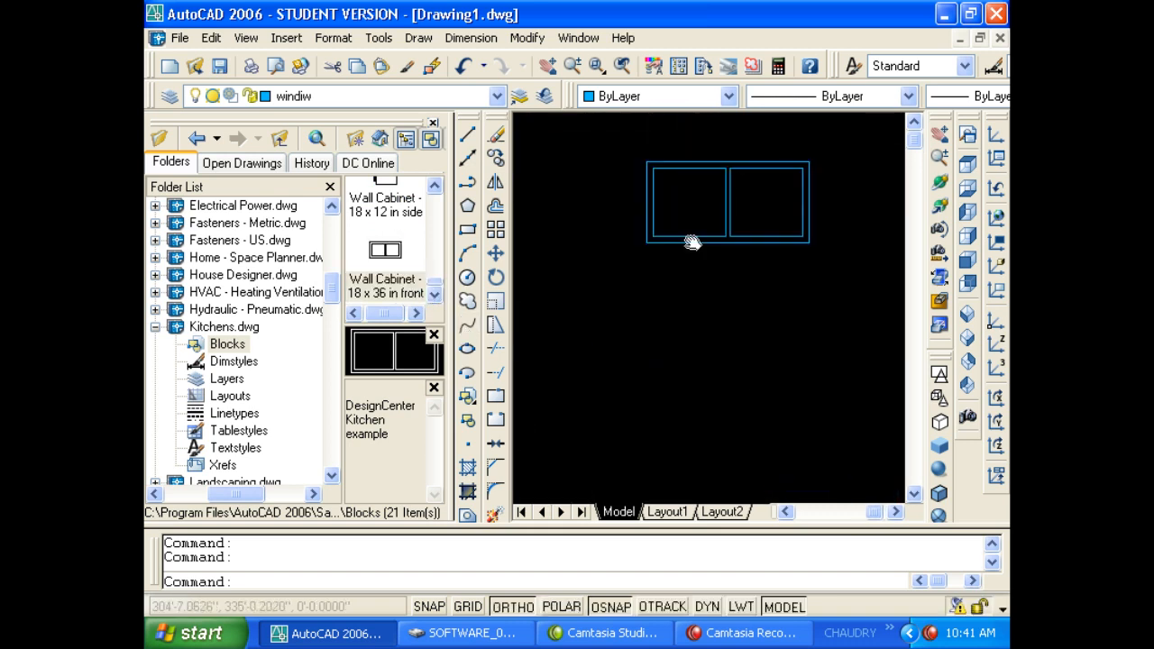
{"action": "middle_click_drag", "start_coordinate": [691, 241], "coordinate": [695, 229]}
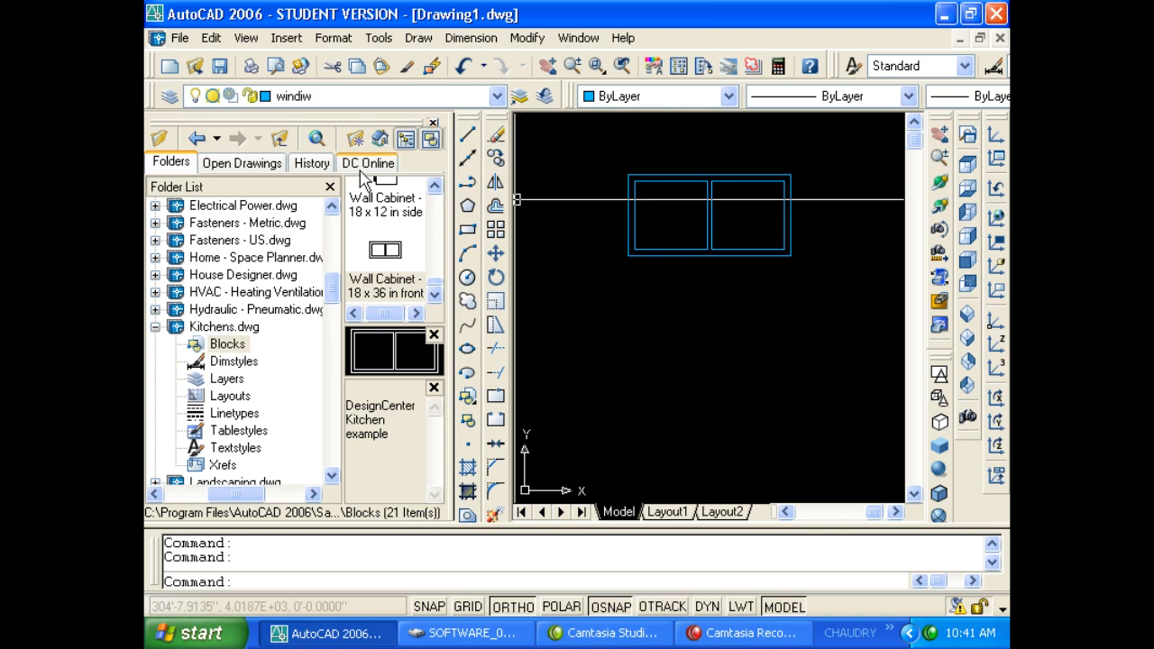
Close DesignCenter and erase all 26 furniture blocks with a window selection.
{"action": "left_click", "coordinate": [433, 123]}
{"action": "scroll", "coordinate": [504, 261], "scroll_direction": "down", "scroll_amount": 5}
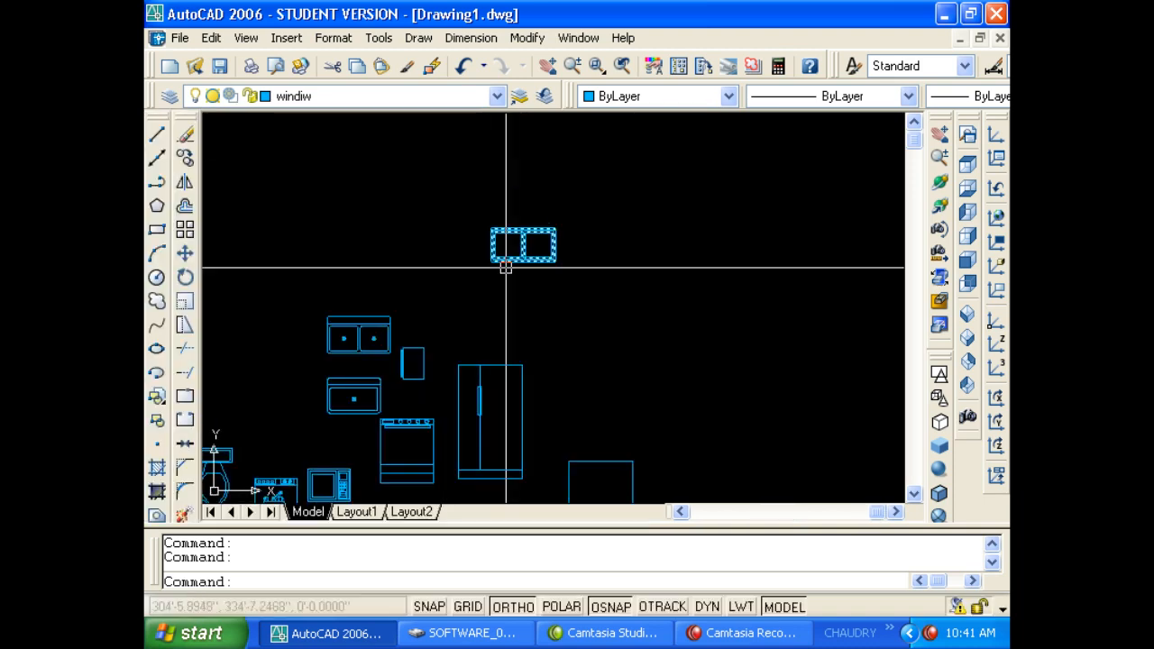
{"action": "scroll", "coordinate": [506, 282], "scroll_direction": "up", "scroll_amount": 4}
{"action": "scroll", "coordinate": [541, 317], "scroll_direction": "down", "scroll_amount": 3}
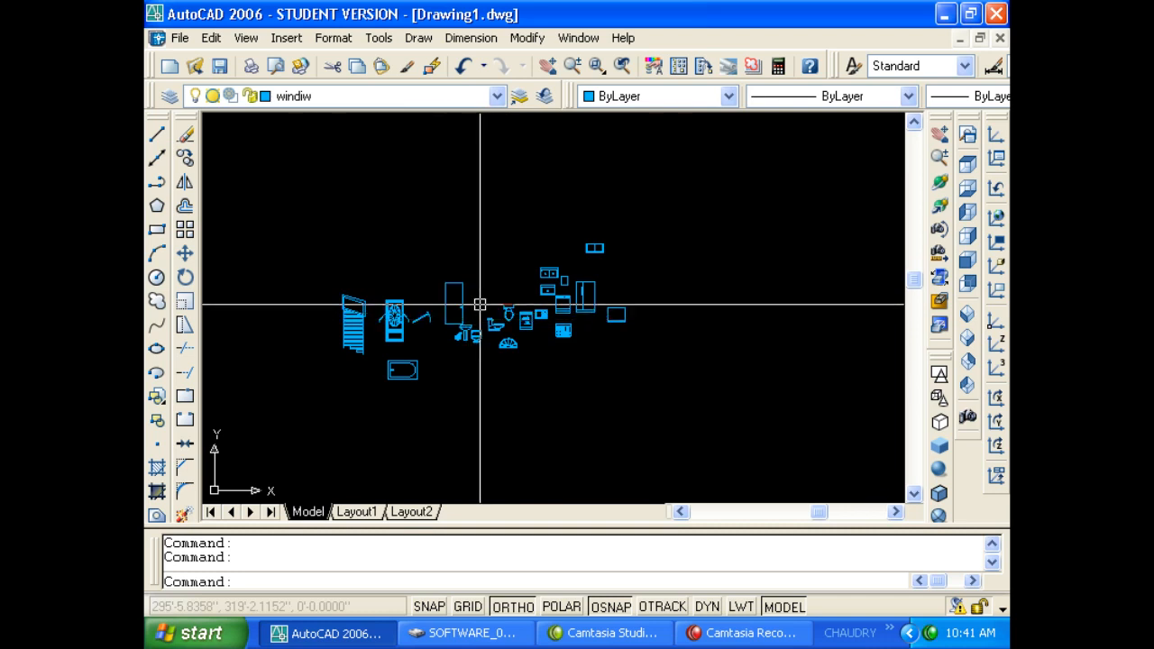
{"action": "left_click", "coordinate": [300, 430]}
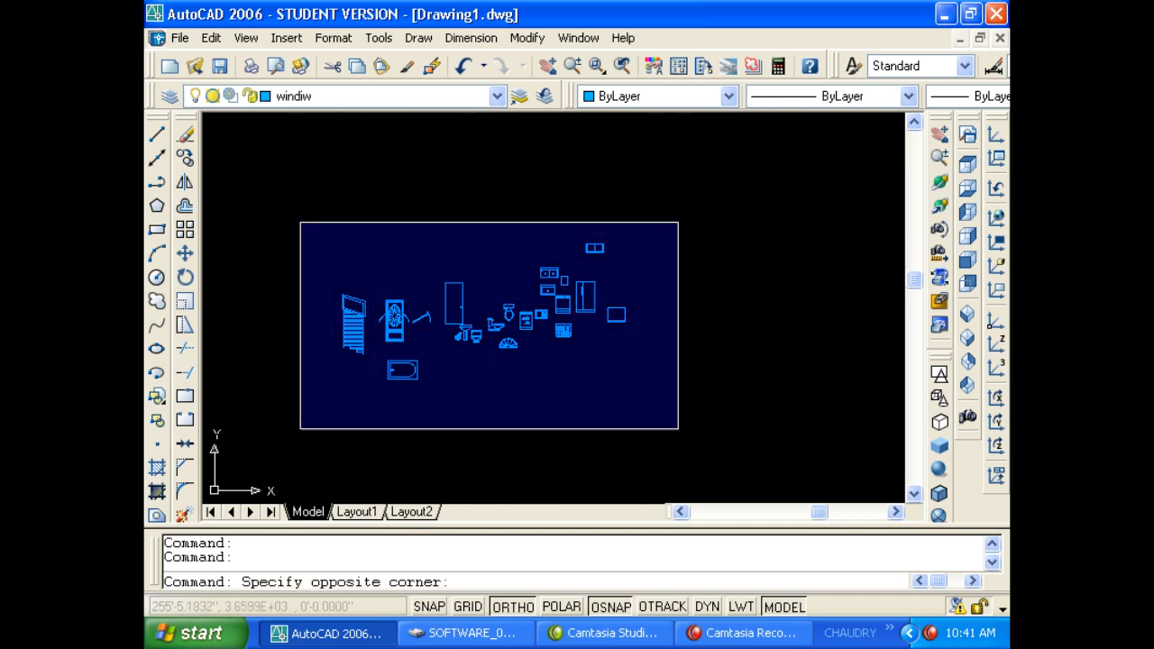
{"action": "left_click", "coordinate": [691, 217]}
{"action": "key", "text": "Delete"}
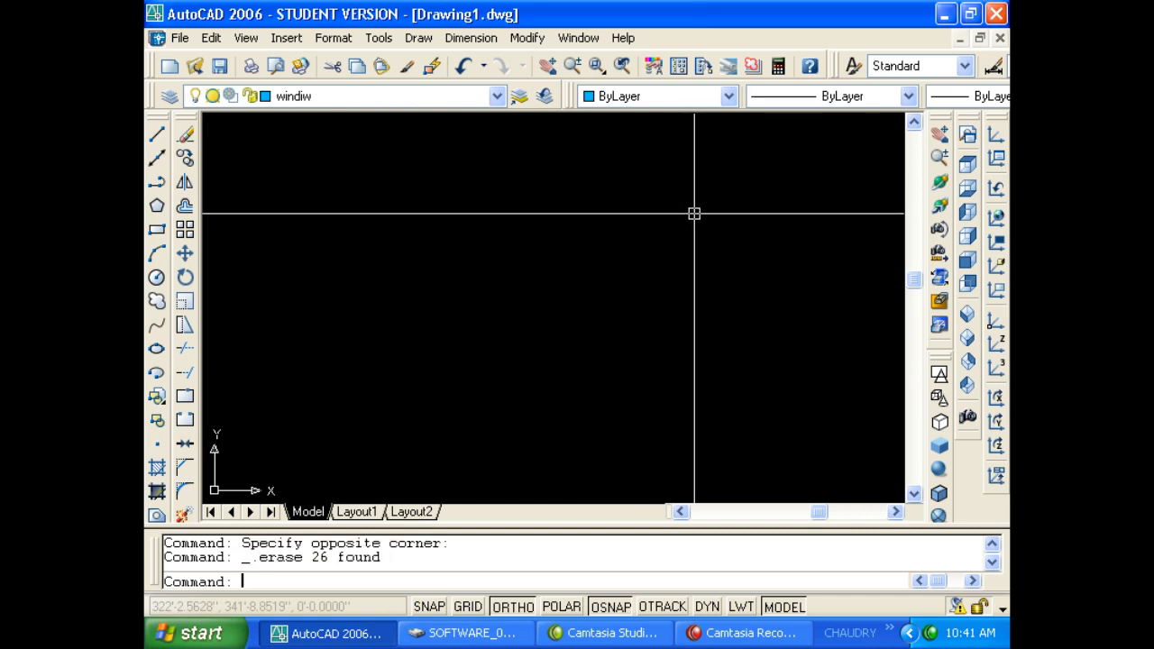
Run PURGE and purge all unused items at once.
{"action": "type", "text": "pu"}
{"action": "key", "text": "Return"}
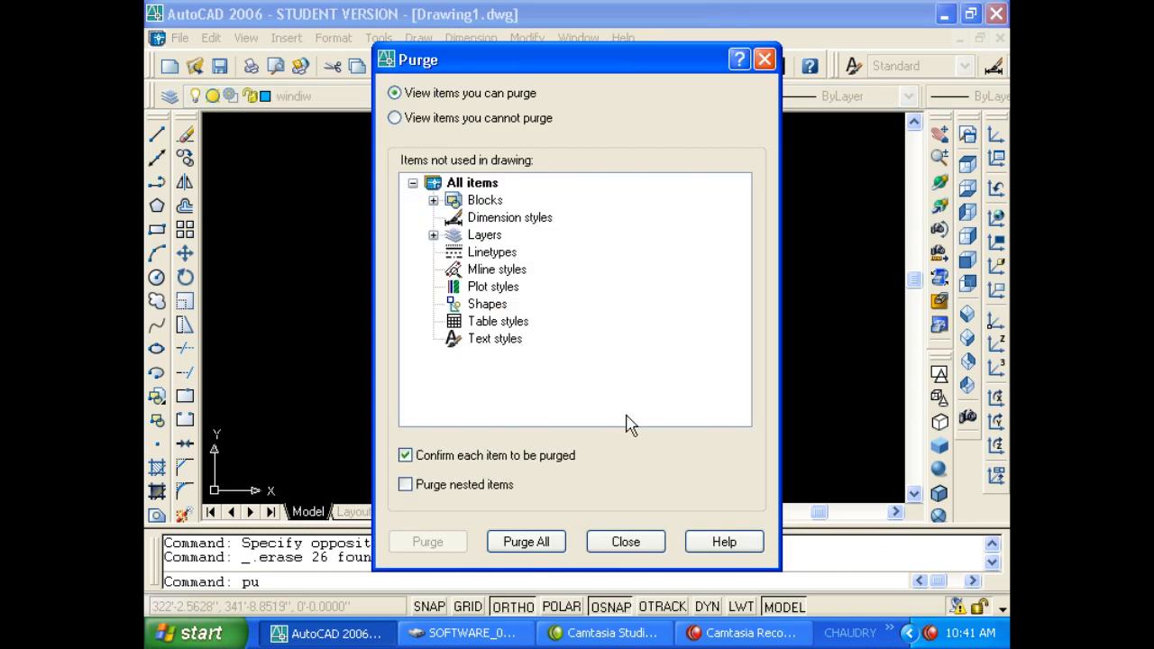
{"action": "left_click", "coordinate": [532, 542]}
{"action": "left_click", "coordinate": [533, 348]}
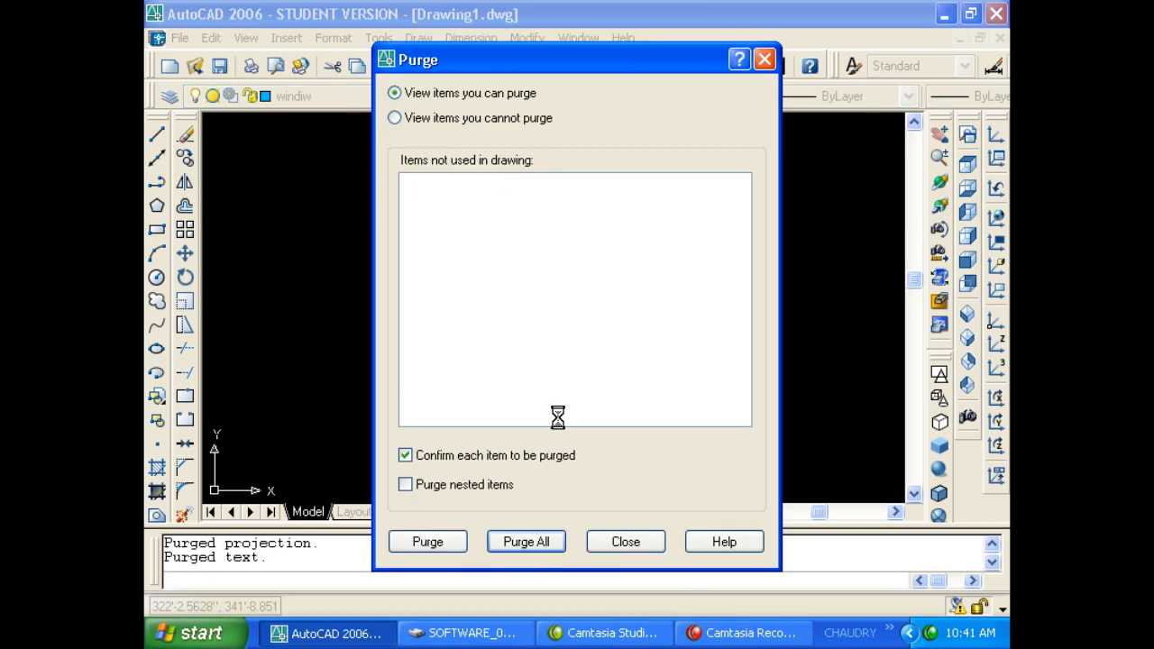
{"action": "left_click", "coordinate": [624, 542]}
Check the layer list, then undo to bring the erased blocks back.
{"action": "left_click", "coordinate": [304, 101]}
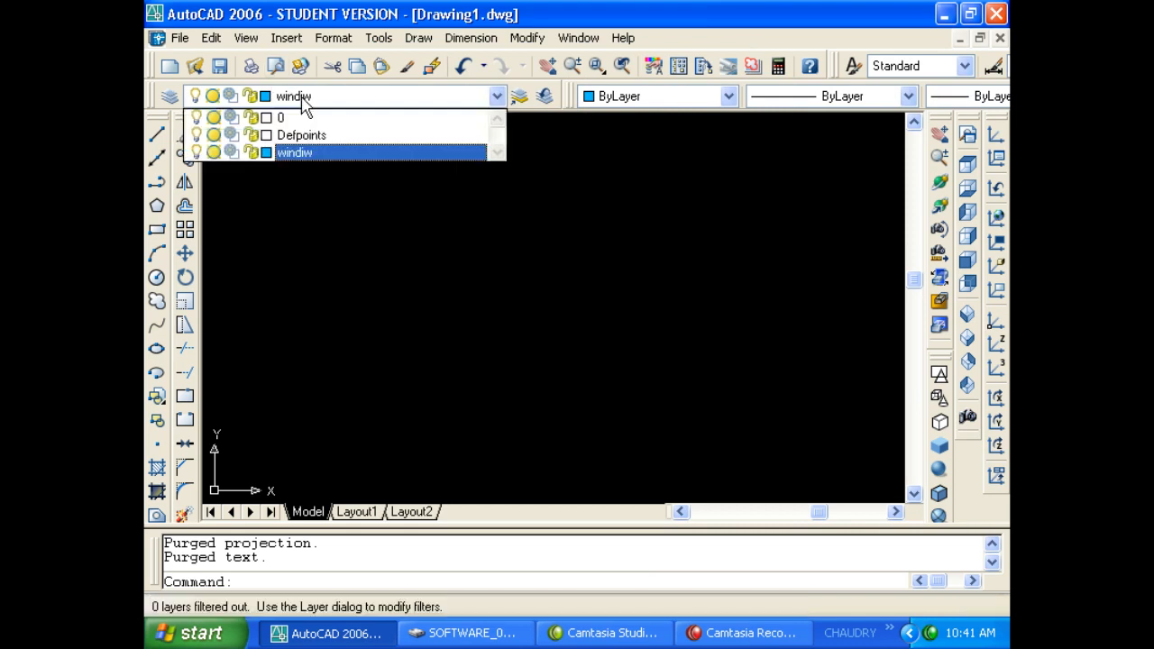
{"action": "left_click", "coordinate": [328, 102]}
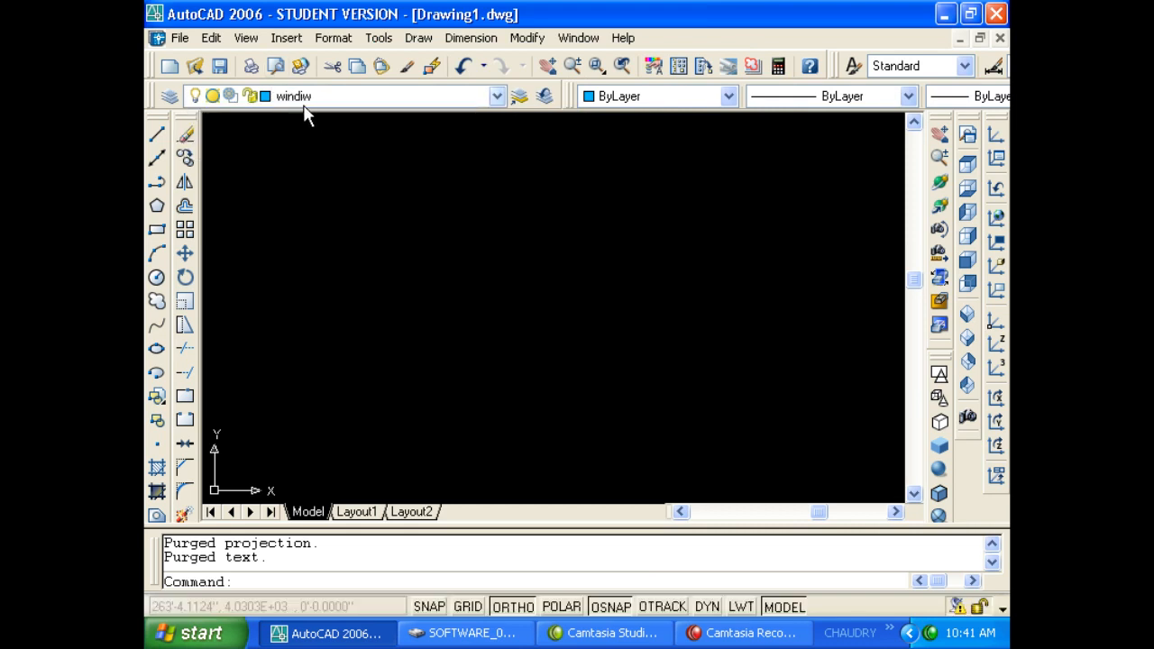
{"action": "type", "text": "u"}
{"action": "key", "text": "Return"}
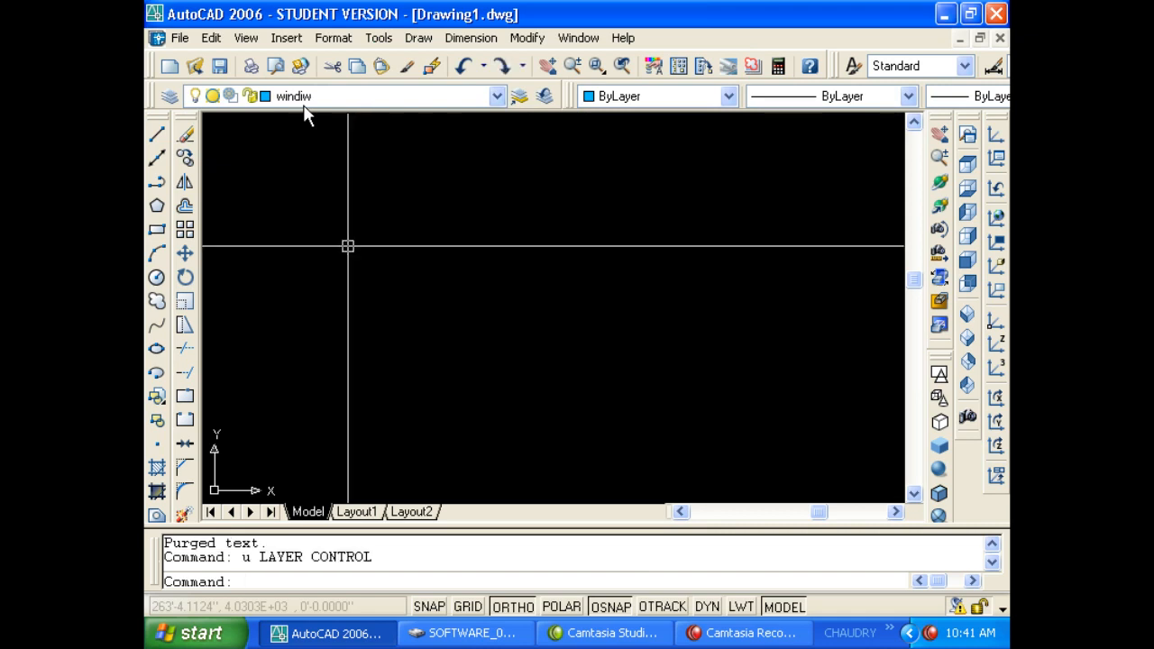
{"action": "key", "text": "Return"}
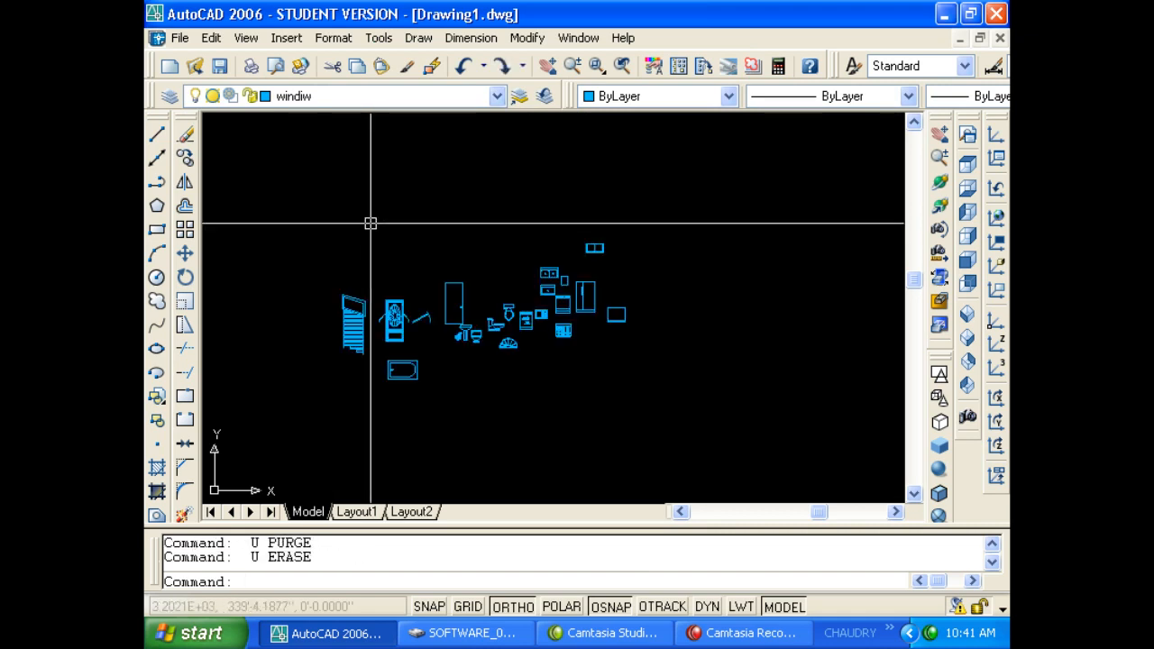
Erase the 26 furniture blocks again and start PURGE.
{"action": "left_click", "coordinate": [267, 219]}
{"action": "left_click", "coordinate": [675, 424]}
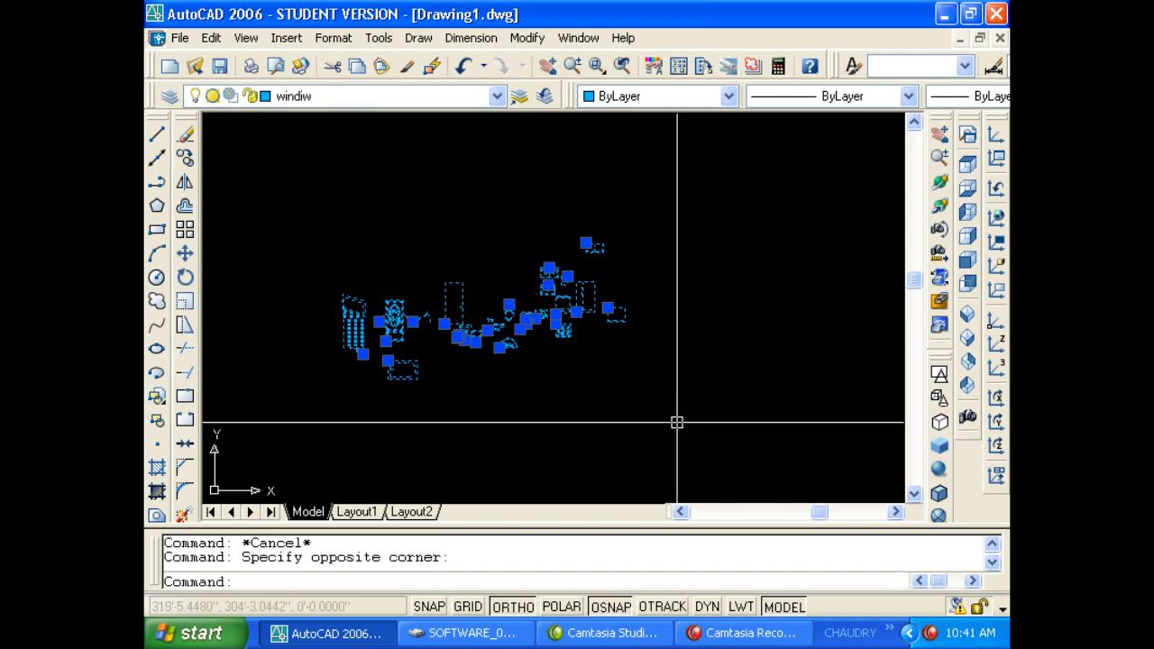
{"action": "key", "text": "Delete"}
{"action": "type", "text": "p"}
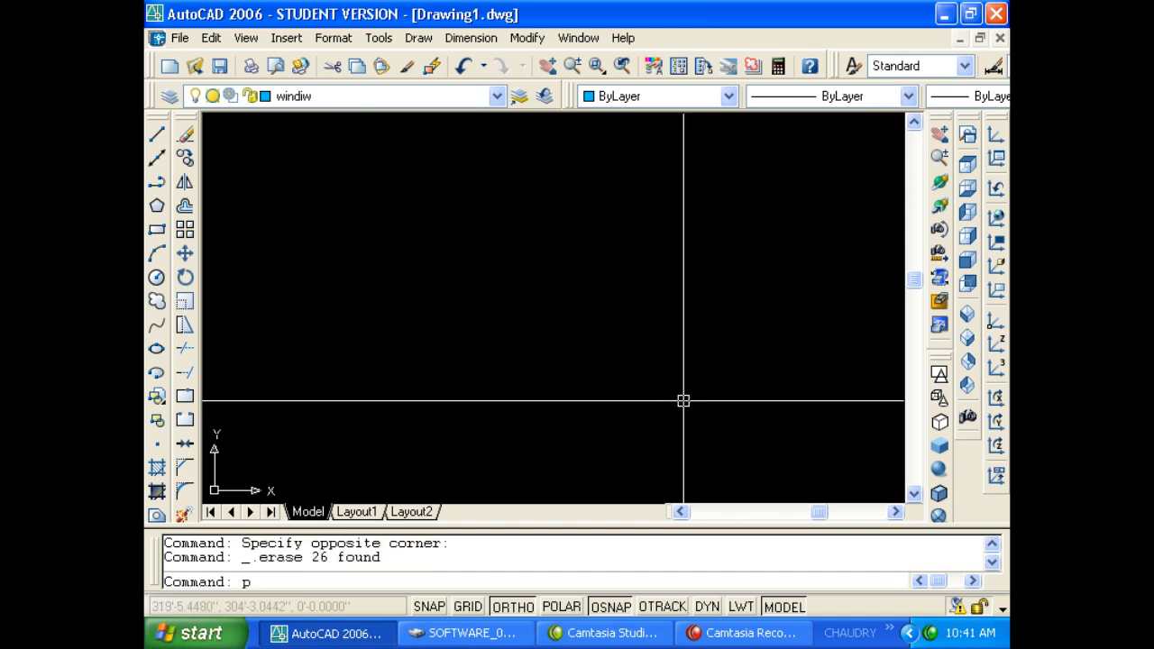
{"action": "type", "text": "u"}
{"action": "key", "text": "Return"}
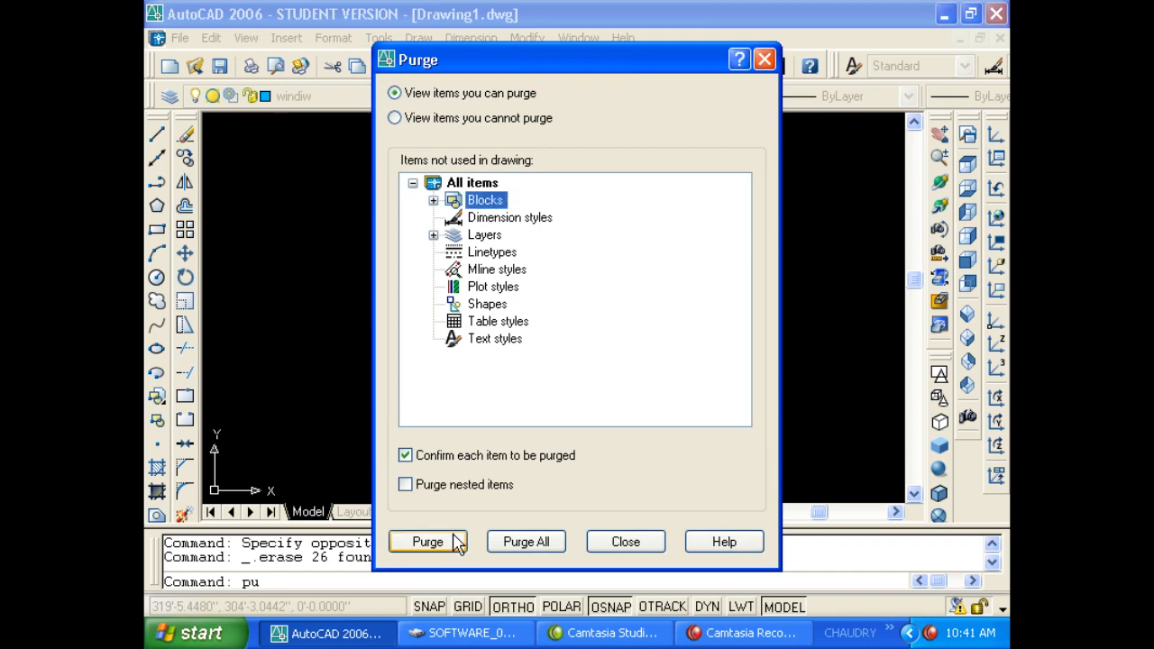
Purge unused blocks one by one (Bath Tub, Doors, Faucets, Microwave), then purge the rest.
{"action": "left_click", "coordinate": [428, 541]}
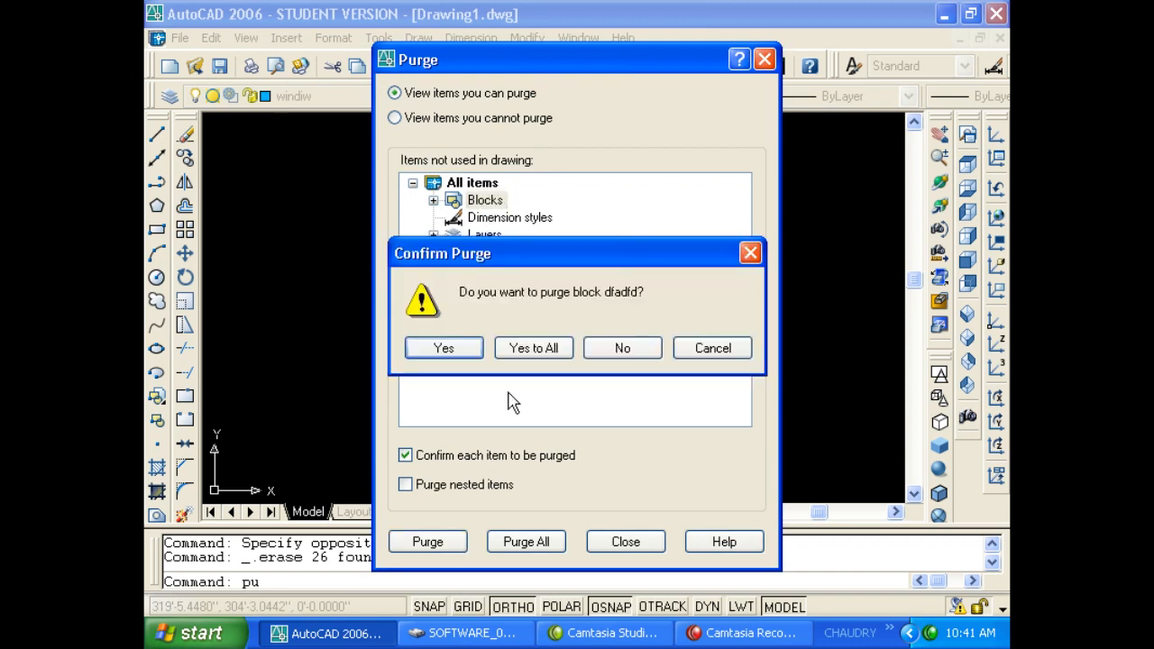
{"action": "left_click", "coordinate": [478, 353]}
{"action": "left_click", "coordinate": [473, 353]}
{"action": "left_click", "coordinate": [470, 353]}
{"action": "left_click", "coordinate": [471, 353]}
{"action": "left_click", "coordinate": [471, 354]}
{"action": "left_click", "coordinate": [470, 353]}
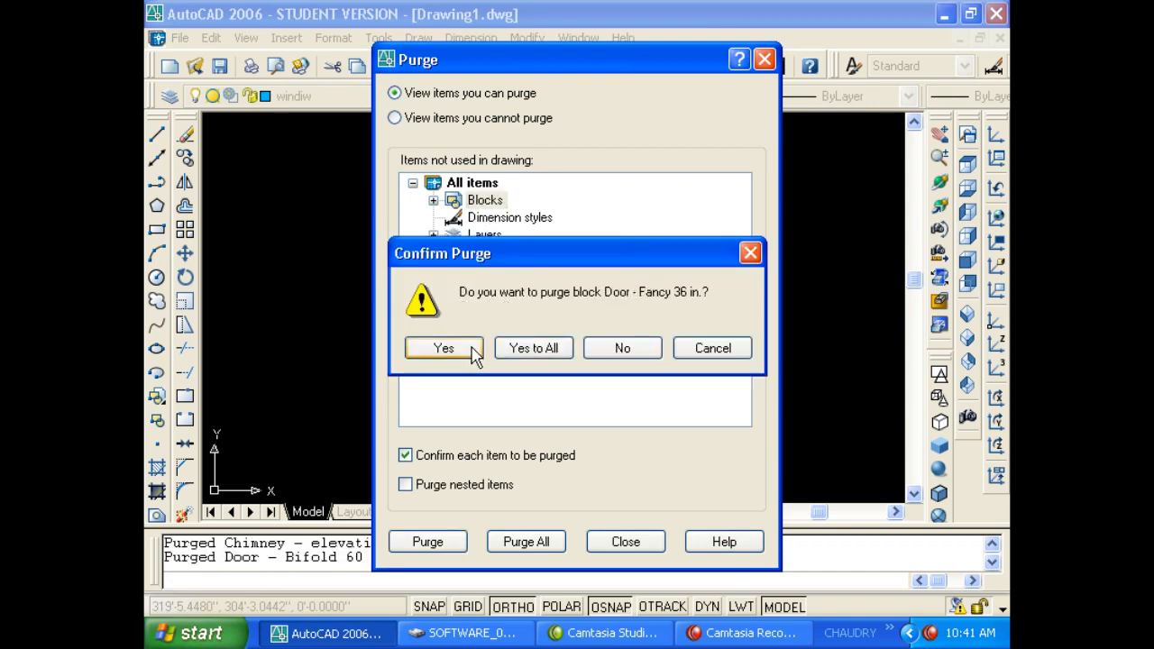
{"action": "left_click", "coordinate": [470, 353]}
{"action": "left_click", "coordinate": [472, 353]}
{"action": "left_click", "coordinate": [472, 353]}
{"action": "left_click", "coordinate": [474, 354]}
{"action": "left_click", "coordinate": [473, 355]}
{"action": "left_click", "coordinate": [471, 349]}
{"action": "left_click", "coordinate": [471, 350]}
{"action": "left_click", "coordinate": [472, 350]}
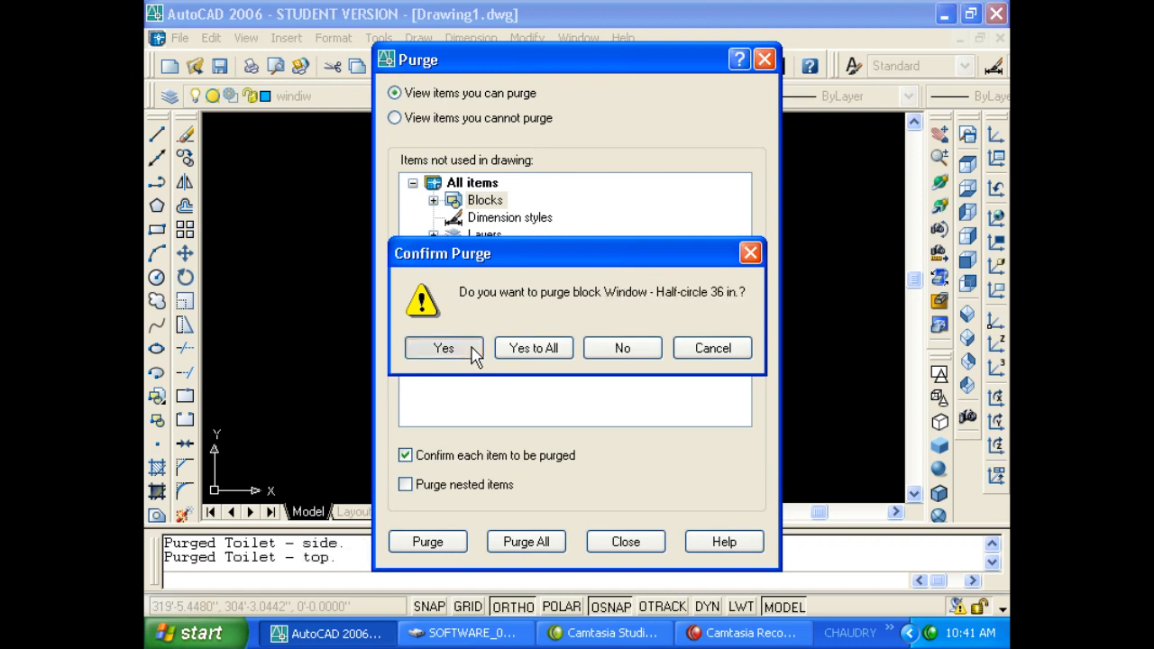
{"action": "left_click", "coordinate": [471, 350]}
{"action": "left_click", "coordinate": [471, 349]}
{"action": "left_click", "coordinate": [471, 350]}
{"action": "left_click", "coordinate": [471, 349]}
{"action": "left_click", "coordinate": [471, 352]}
{"action": "left_click", "coordinate": [471, 351]}
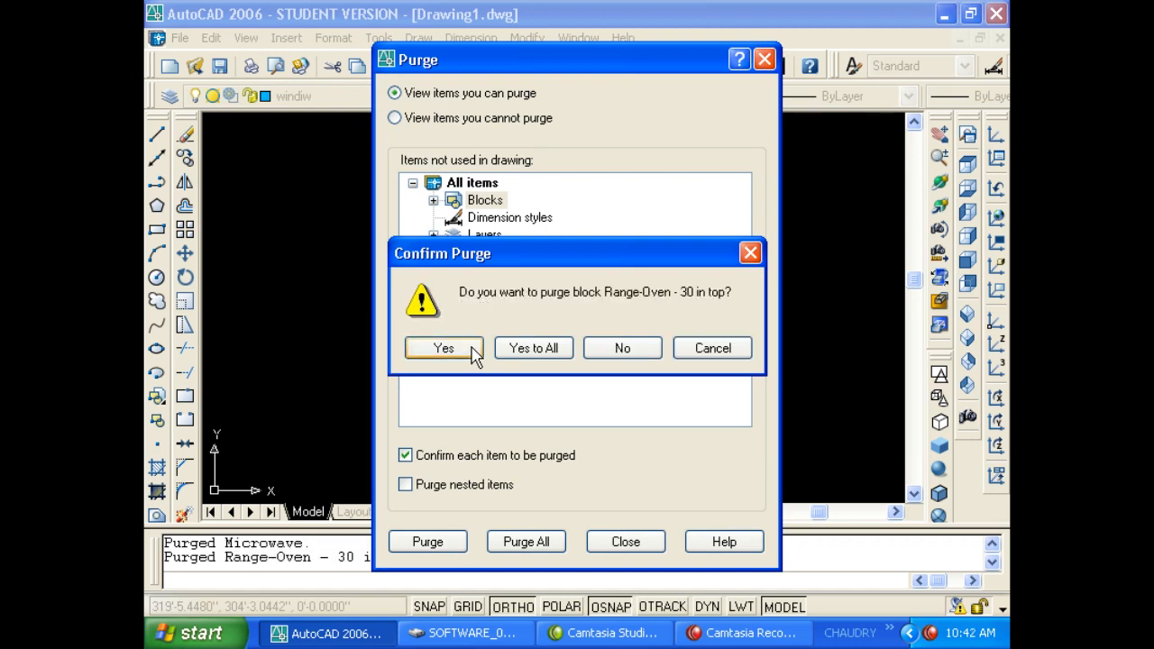
{"action": "left_click", "coordinate": [472, 352]}
{"action": "left_click", "coordinate": [472, 353]}
{"action": "left_click", "coordinate": [502, 348]}
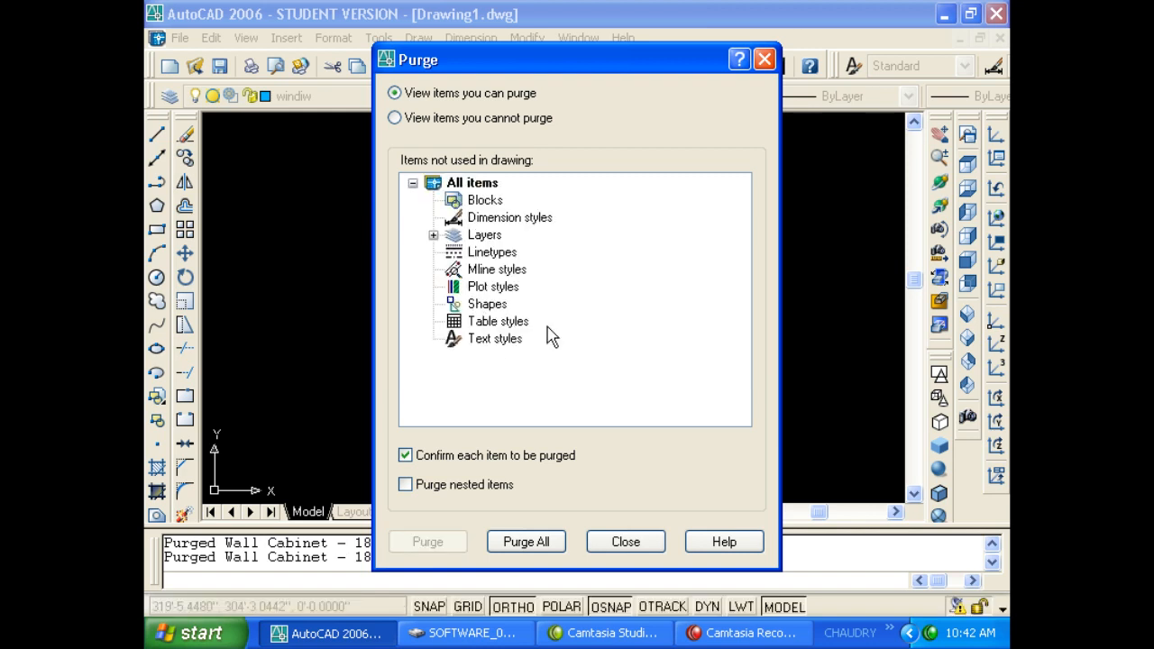
{"action": "left_click", "coordinate": [606, 543]}
{"action": "left_click", "coordinate": [442, 236]}
{"action": "left_click", "coordinate": [342, 154]}
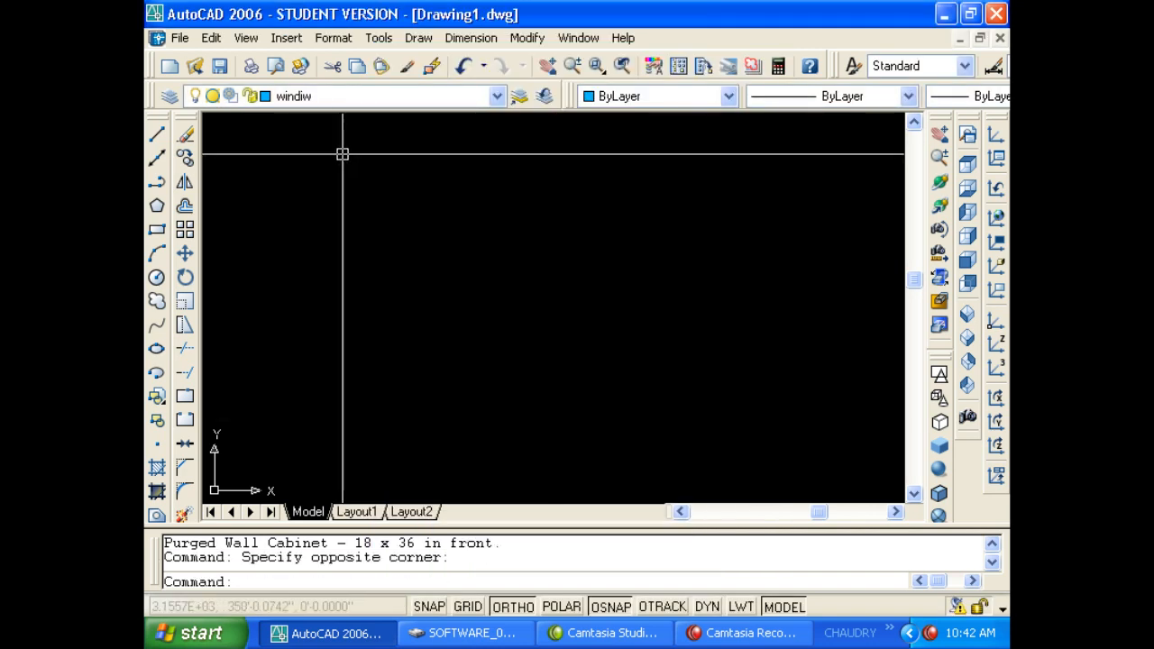
Check the layer list and show the Tool Palettes window with hatch patterns.
{"action": "left_click", "coordinate": [316, 96]}
{"action": "left_click", "coordinate": [567, 192]}
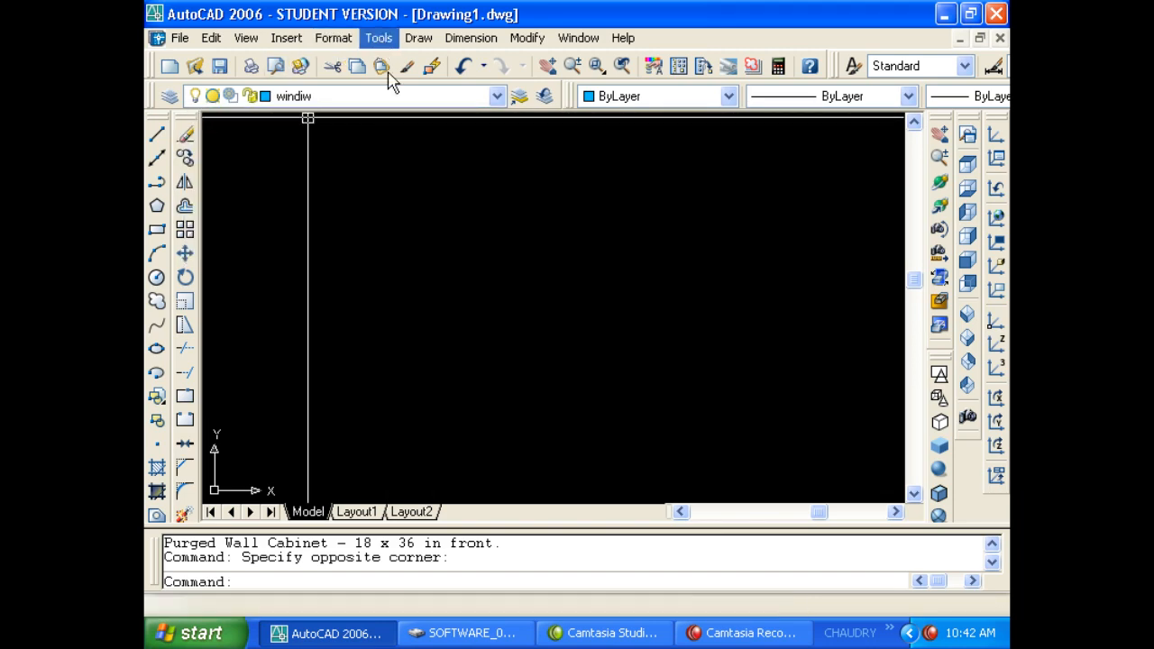
{"action": "left_click", "coordinate": [379, 38]}
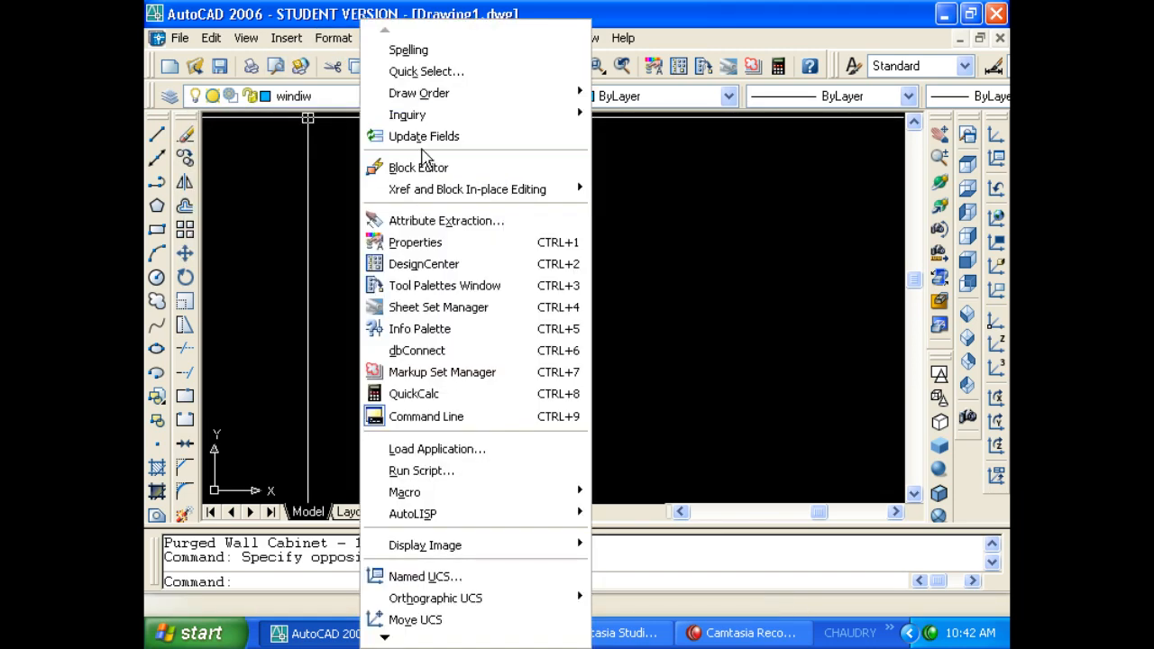
{"action": "left_click", "coordinate": [468, 287]}
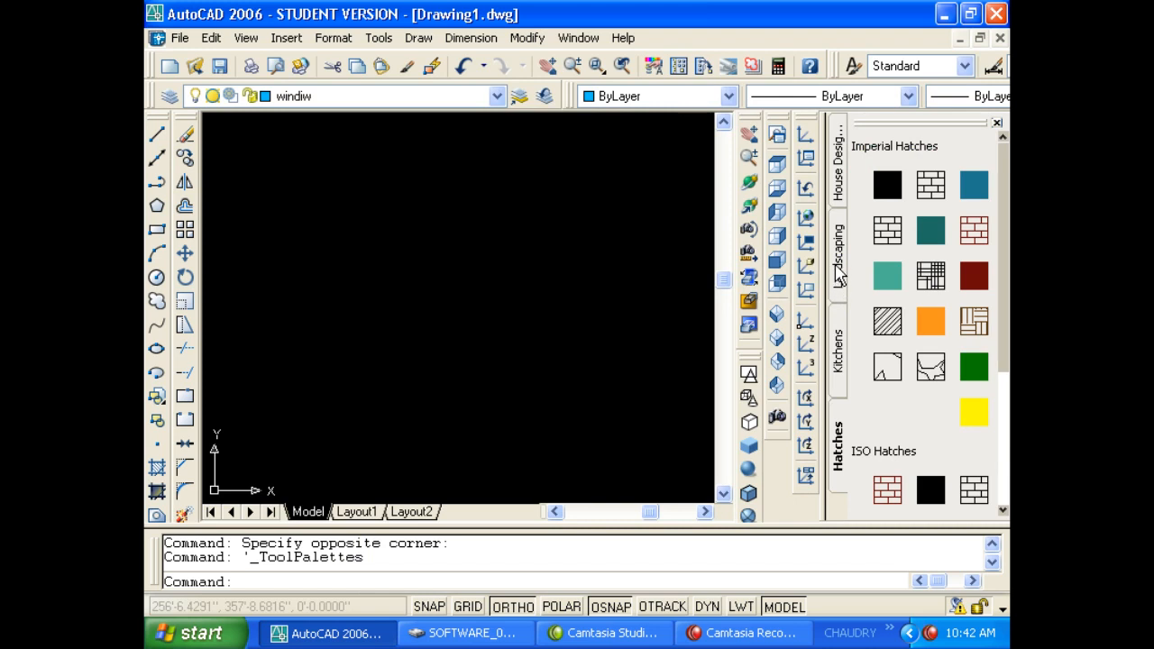
Draw a 10' by 10' rectangle with REC and center it in the view.
{"action": "left_click", "coordinate": [333, 251]}
{"action": "key", "text": "Escape"}
{"action": "key", "text": "Escape"}
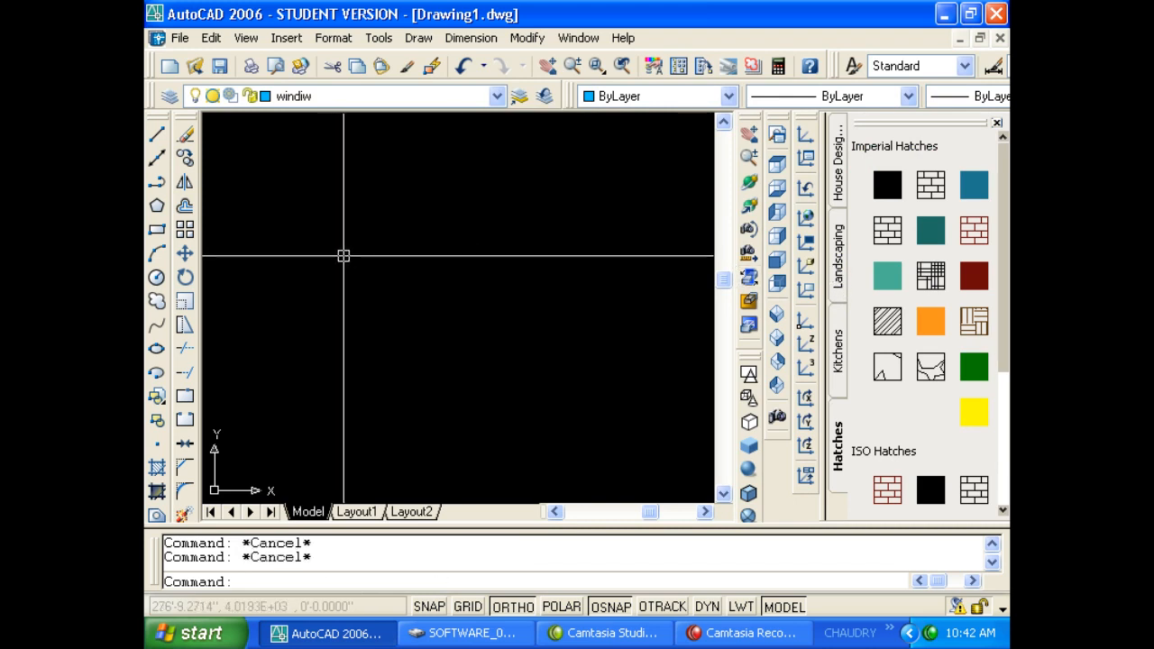
{"action": "type", "text": "rec"}
{"action": "key", "text": "Return"}
{"action": "left_click", "coordinate": [330, 245]}
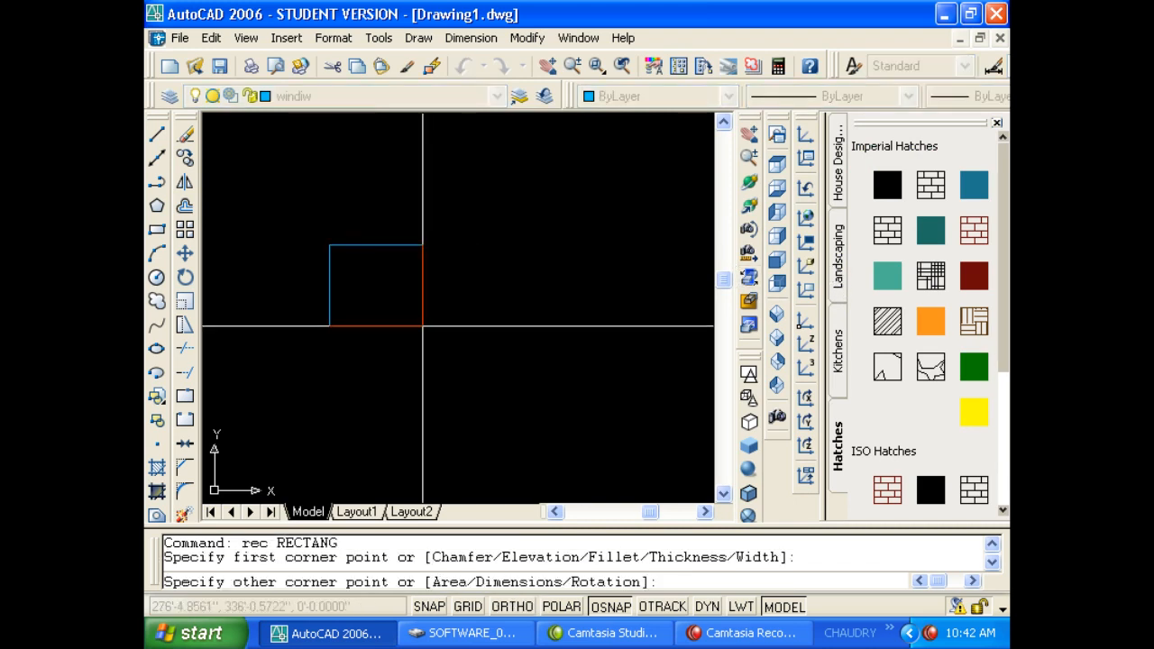
{"action": "type", "text": "@10'"}
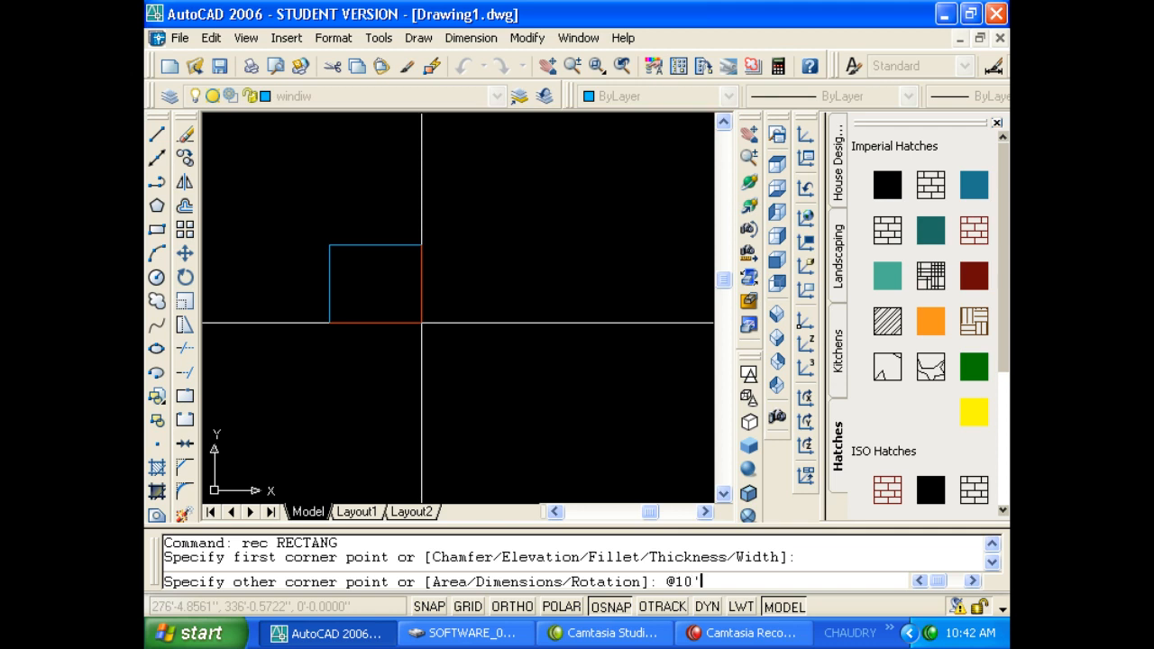
{"action": "type", "text": ",10'"}
{"action": "key", "text": "Return"}
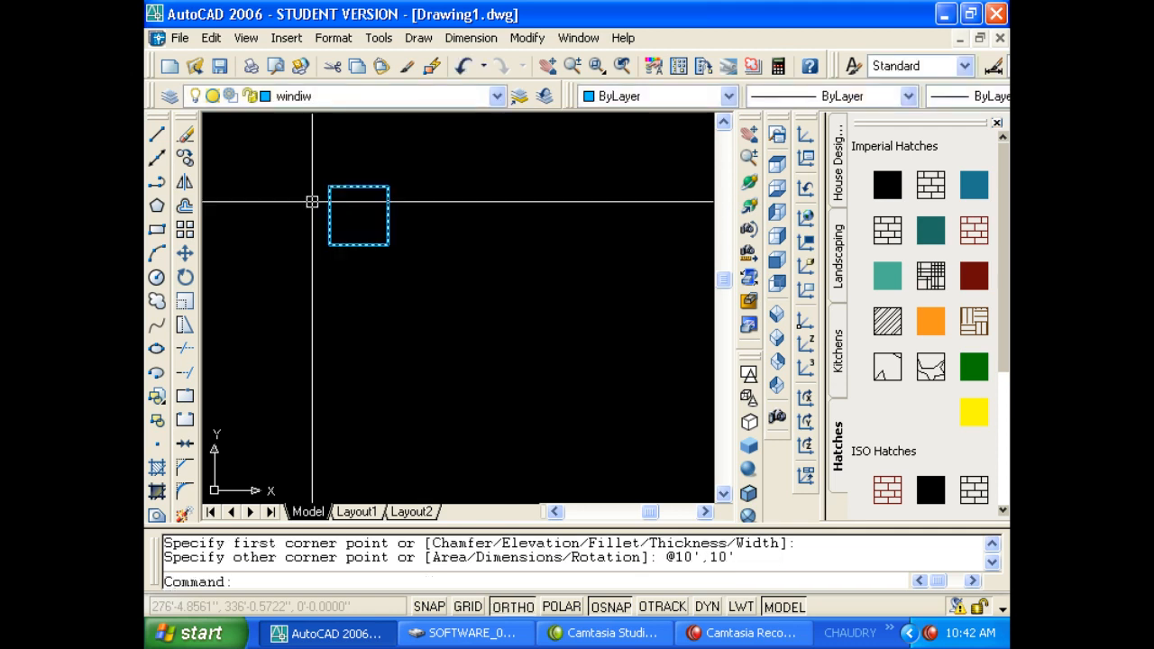
{"action": "scroll", "coordinate": [312, 199], "scroll_direction": "up", "scroll_amount": 3}
{"action": "middle_click_drag", "start_coordinate": [343, 250], "coordinate": [365, 299]}
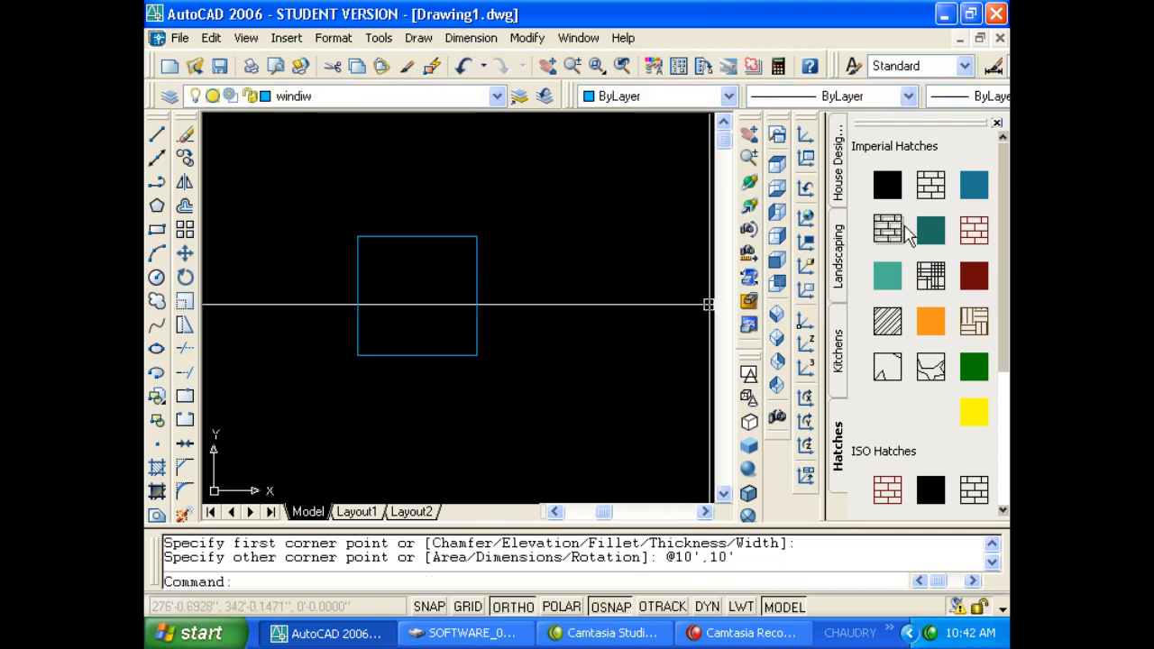
{"action": "left_click_drag", "start_coordinate": [473, 329], "coordinate": [429, 311]}
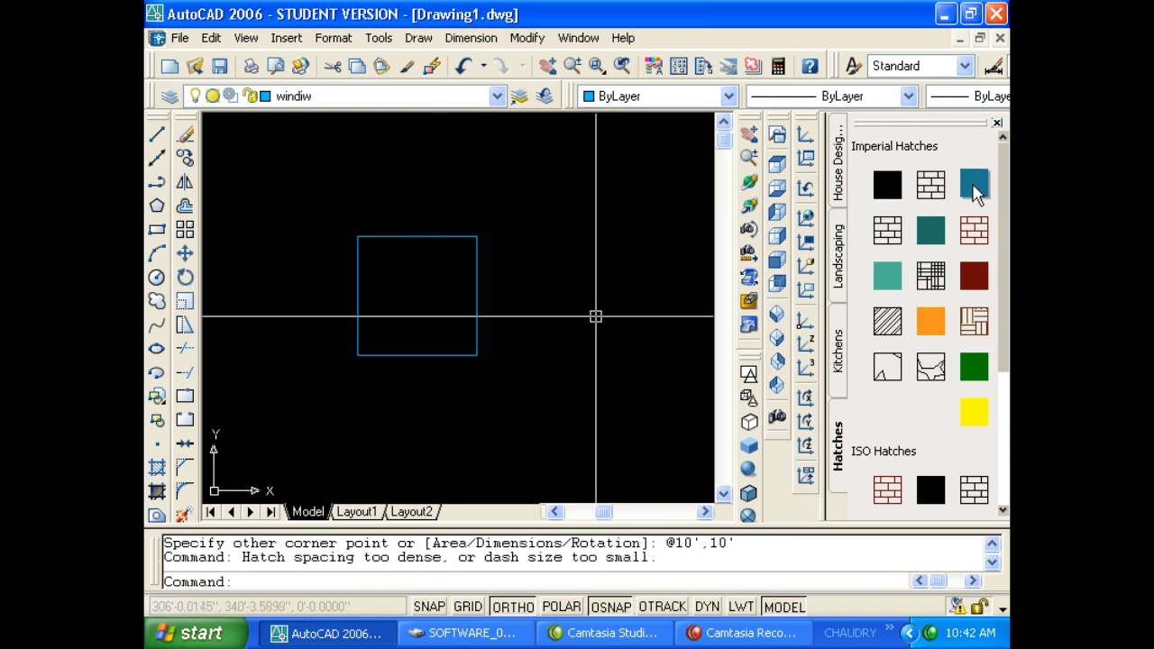
{"action": "left_click_drag", "start_coordinate": [1007, 227], "coordinate": [1006, 346]}
{"action": "mouse_move", "coordinate": [973, 300]}
{"action": "left_mouse_down"}
{"action": "mouse_move", "coordinate": [490, 327]}
{"action": "mouse_move", "coordinate": [441, 306]}
{"action": "left_mouse_up"}
{"action": "scroll", "coordinate": [433, 342], "scroll_direction": "down", "scroll_amount": 3}
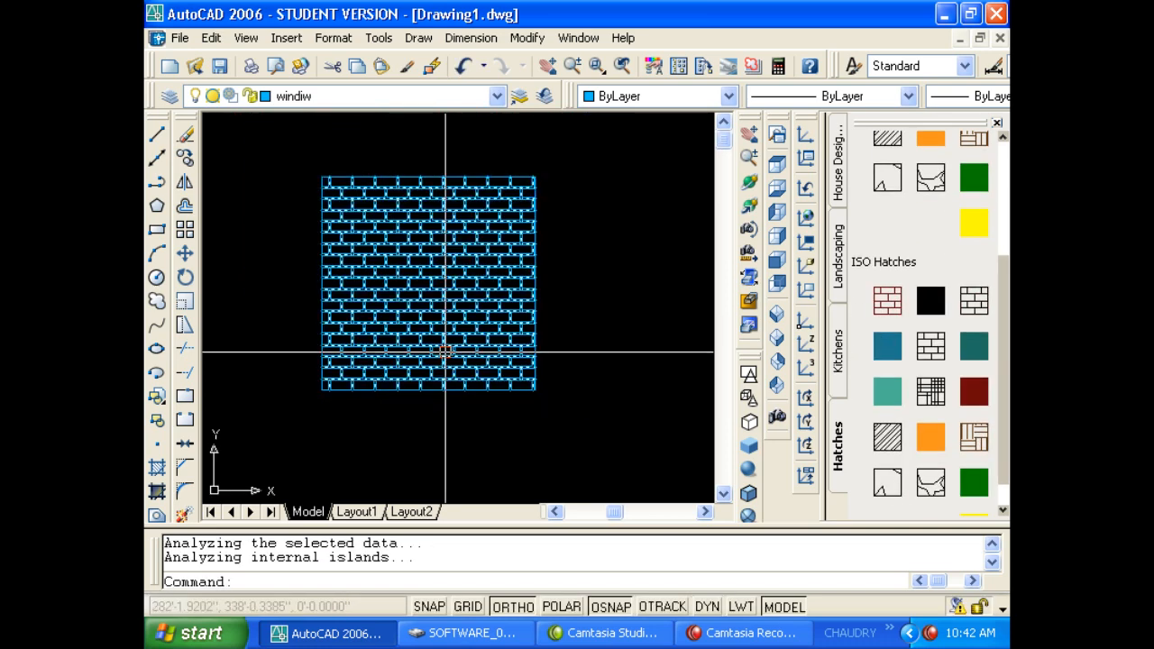
{"action": "scroll", "coordinate": [379, 401], "scroll_direction": "up", "scroll_amount": 2}
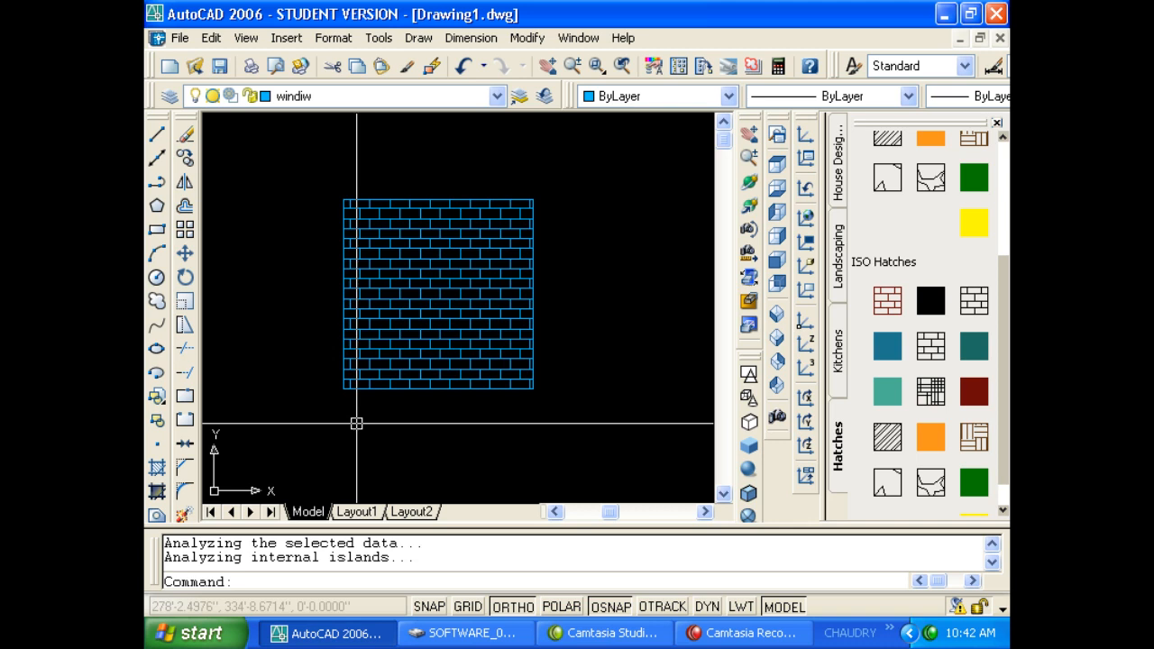
{"action": "left_click", "coordinate": [478, 324]}
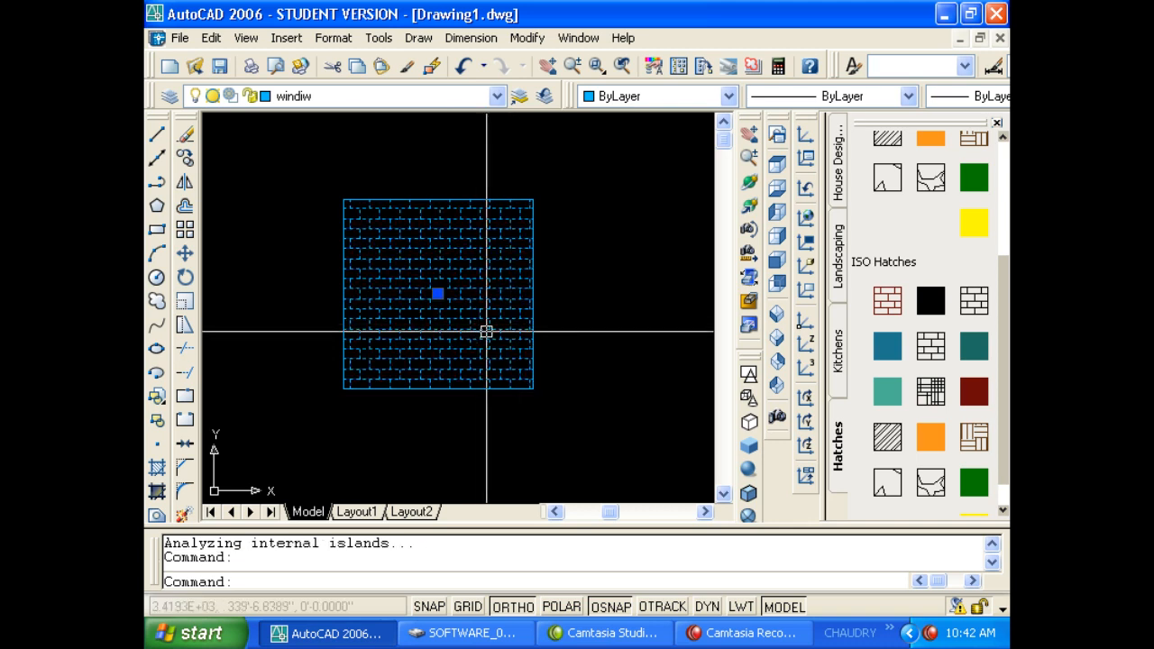
{"action": "key", "text": "Delete"}
{"action": "left_click_drag", "start_coordinate": [887, 300], "coordinate": [418, 312]}
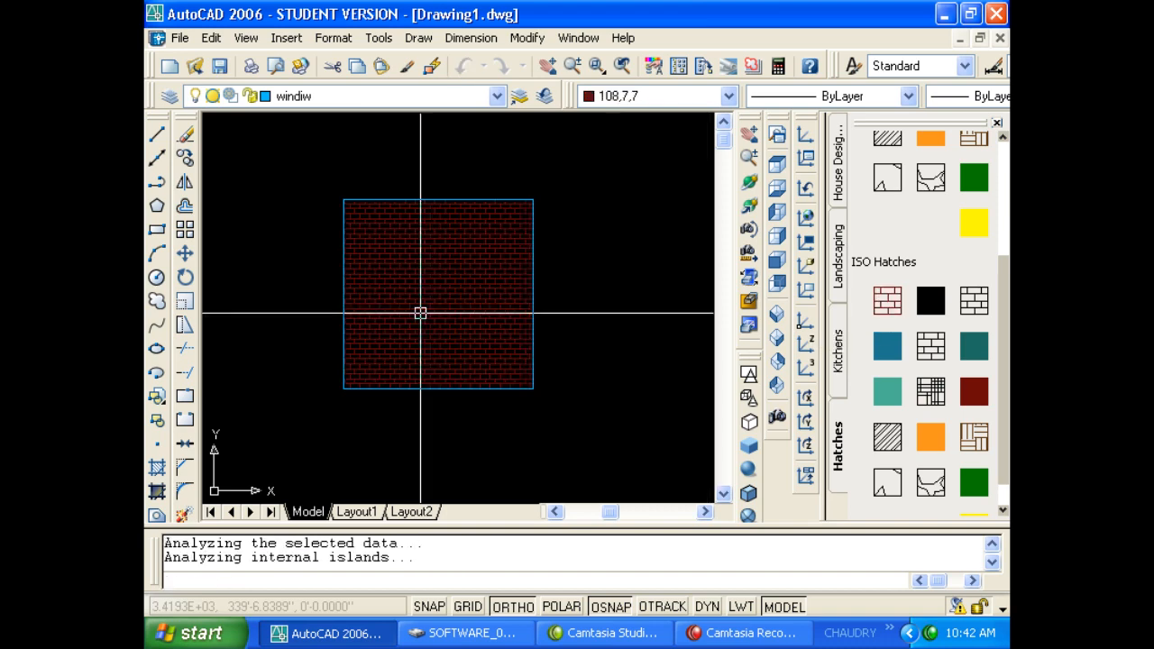
{"action": "scroll", "coordinate": [442, 331], "scroll_direction": "up", "scroll_amount": 2}
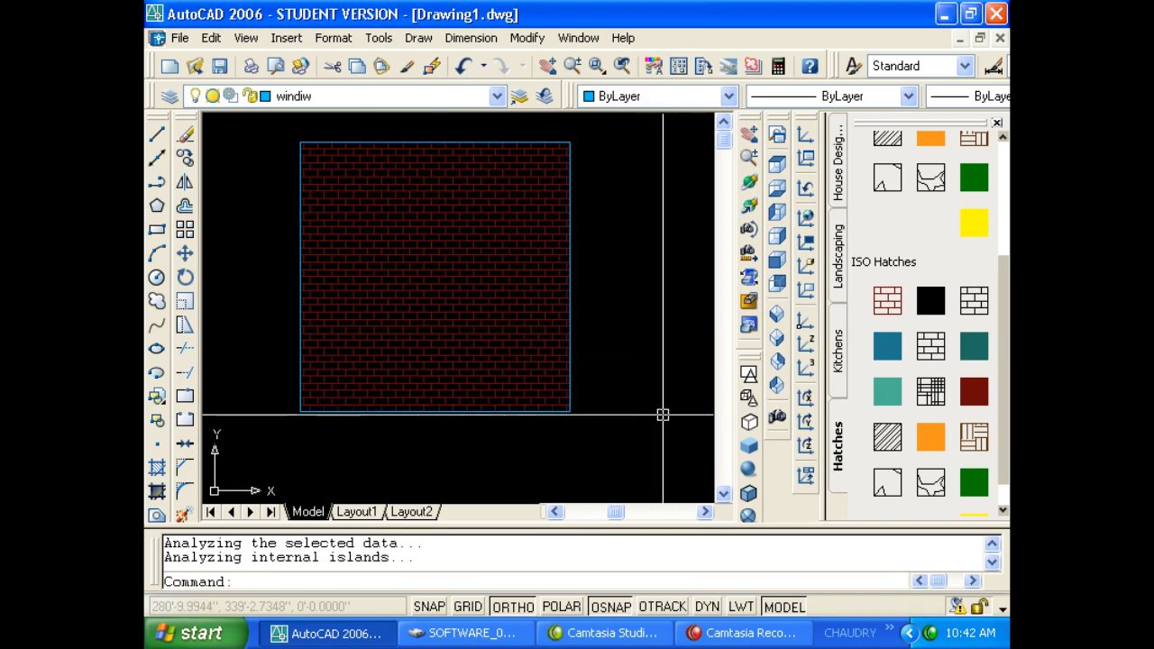
{"action": "left_click", "coordinate": [560, 353]}
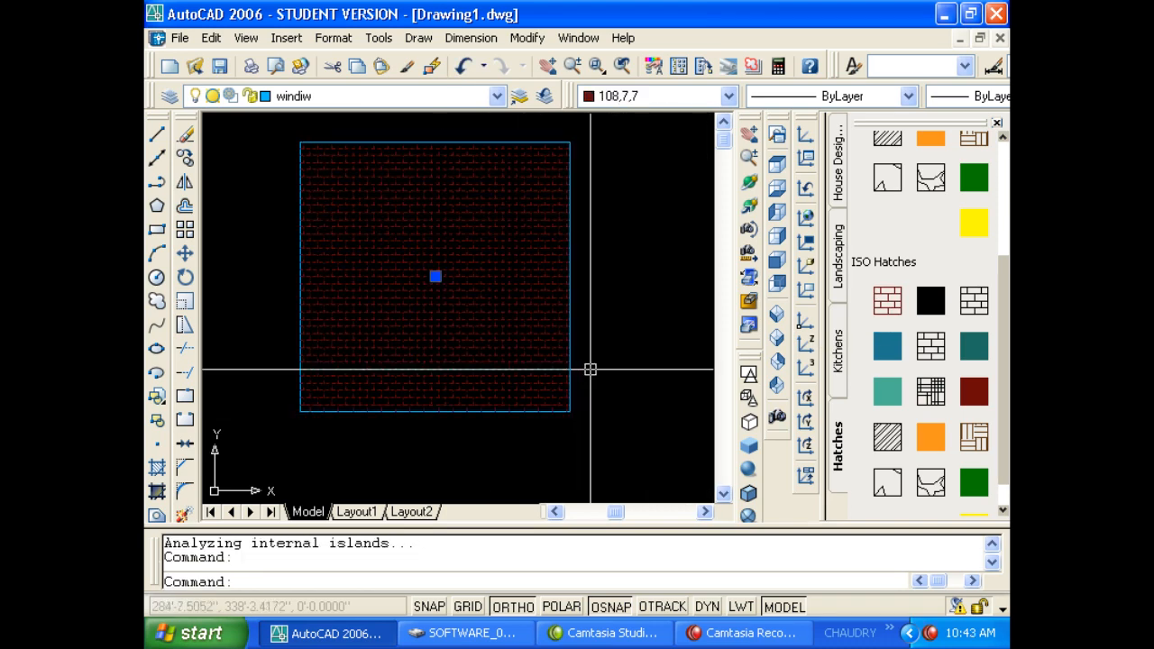
{"action": "key", "text": "Delete"}
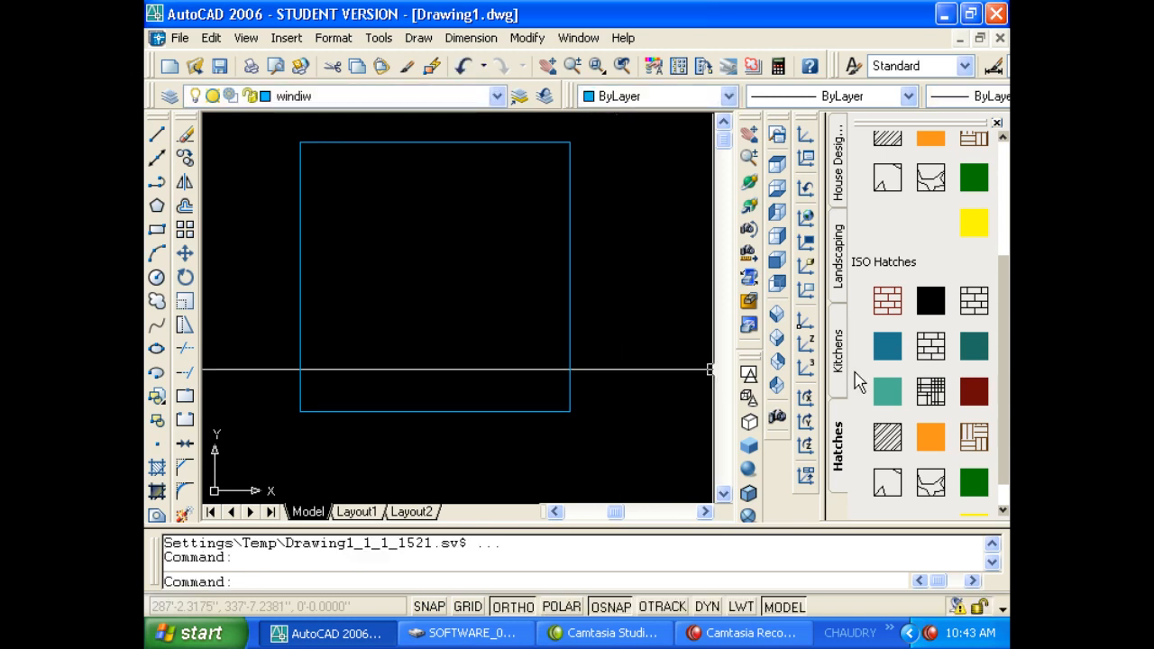
Replace the brick hatch with the blue HOUND hatch and open its Hatch Edit settings.
{"action": "left_click", "coordinate": [928, 351]}
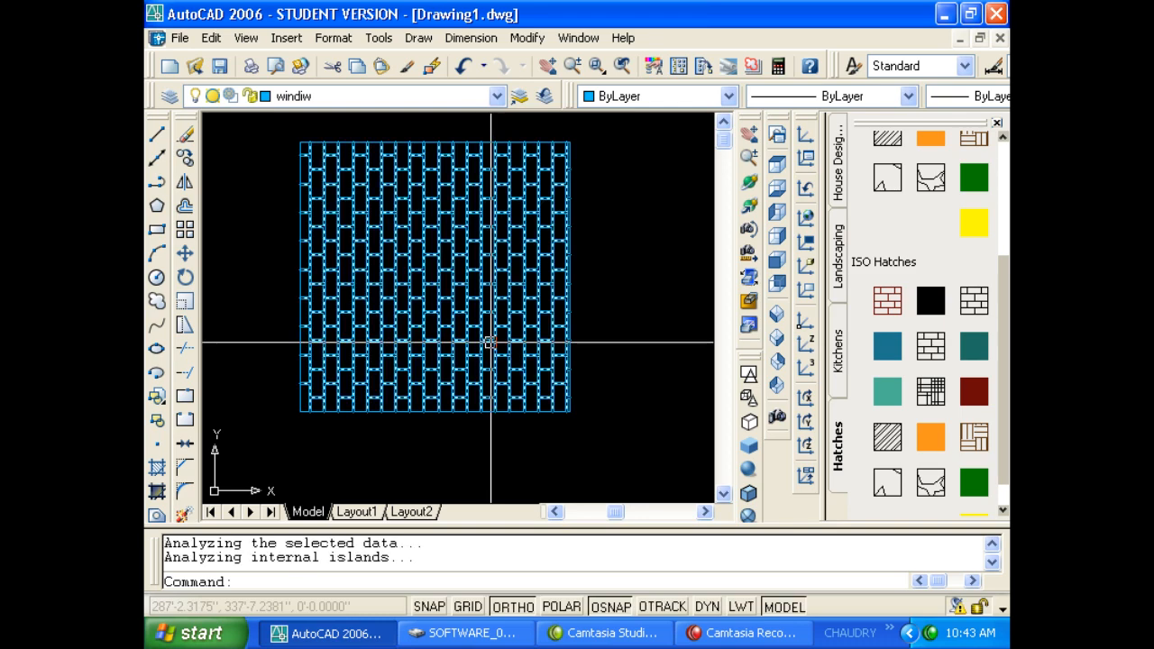
{"action": "left_click", "coordinate": [520, 367]}
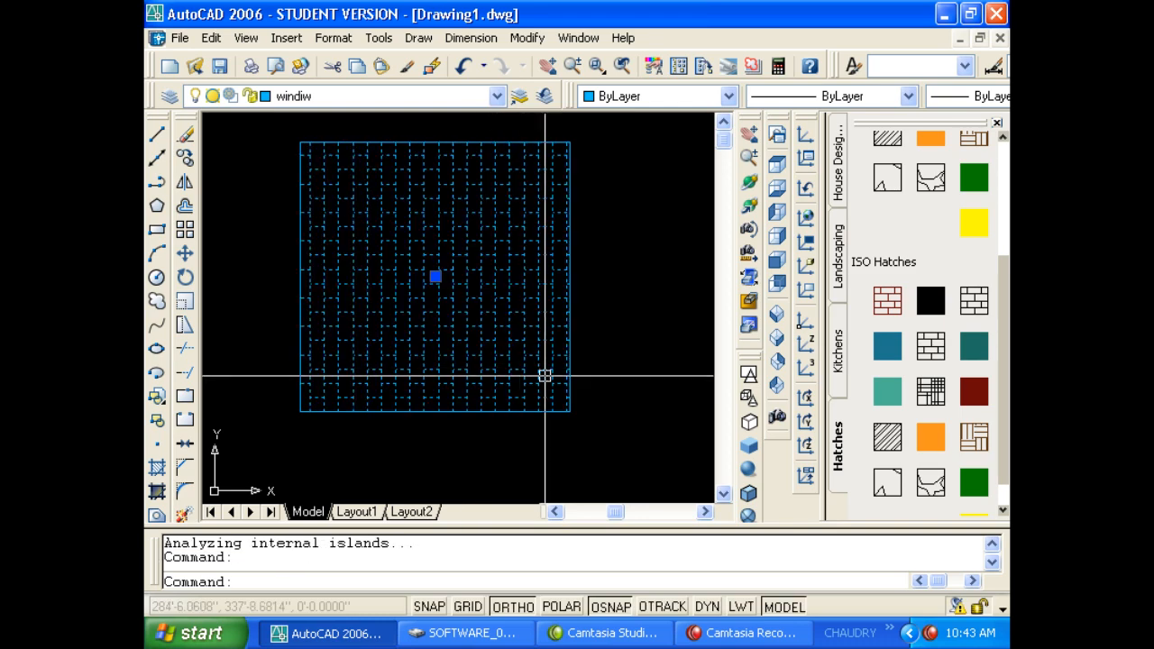
{"action": "key", "text": "Delete"}
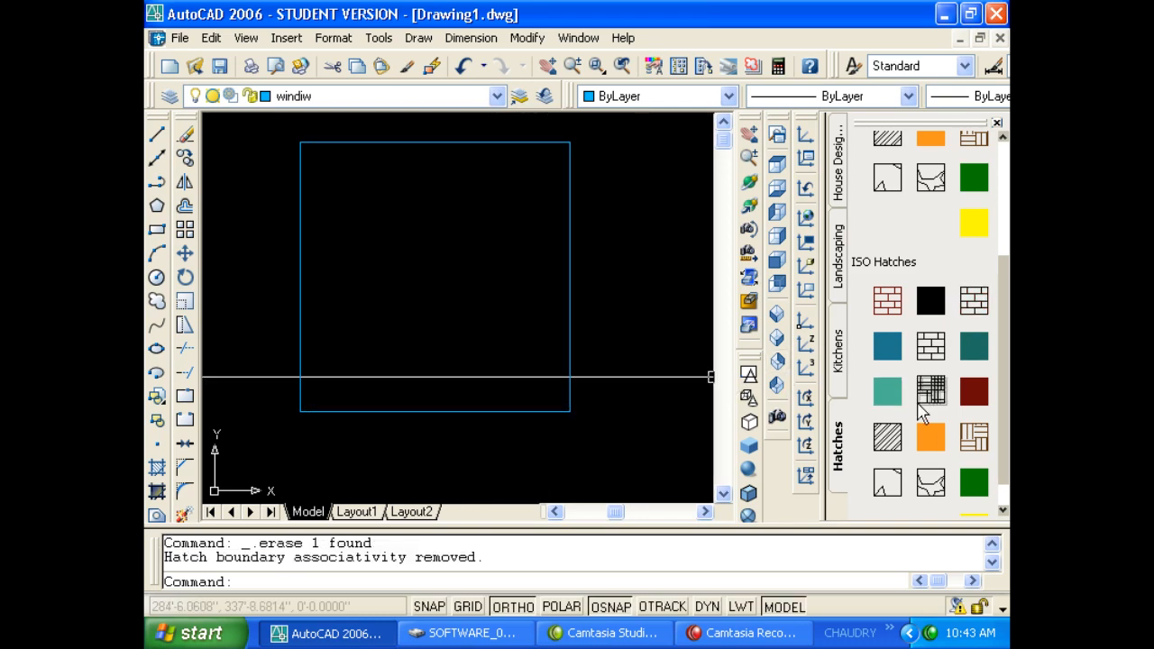
{"action": "left_click_drag", "start_coordinate": [930, 391], "coordinate": [492, 377]}
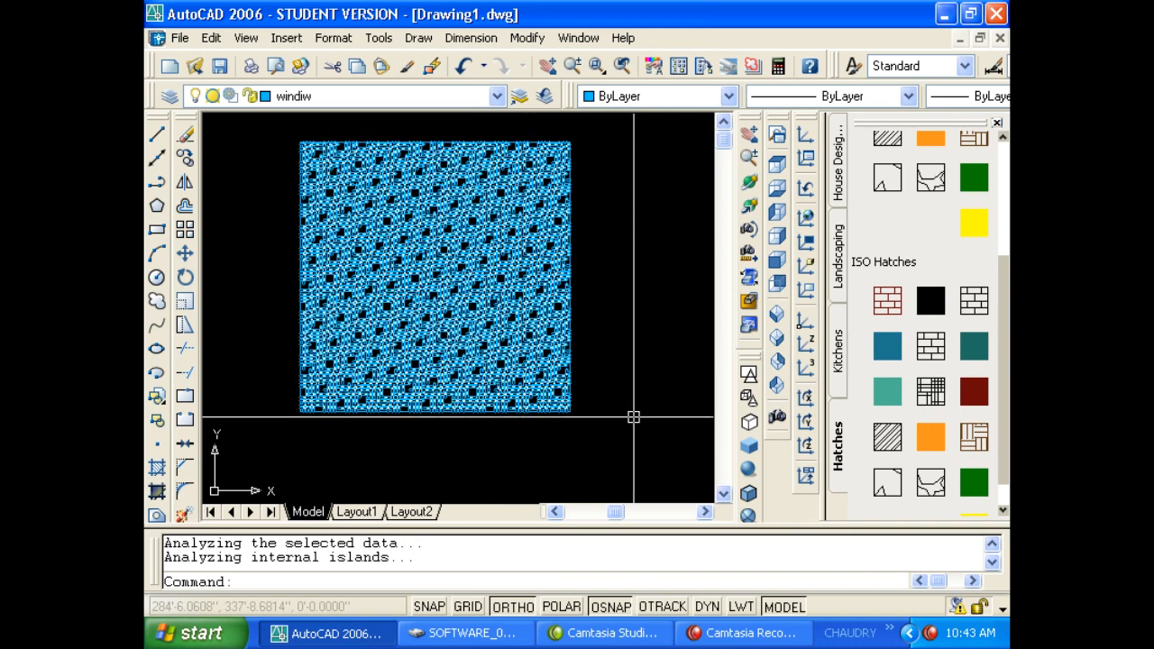
{"action": "left_click", "coordinate": [549, 405]}
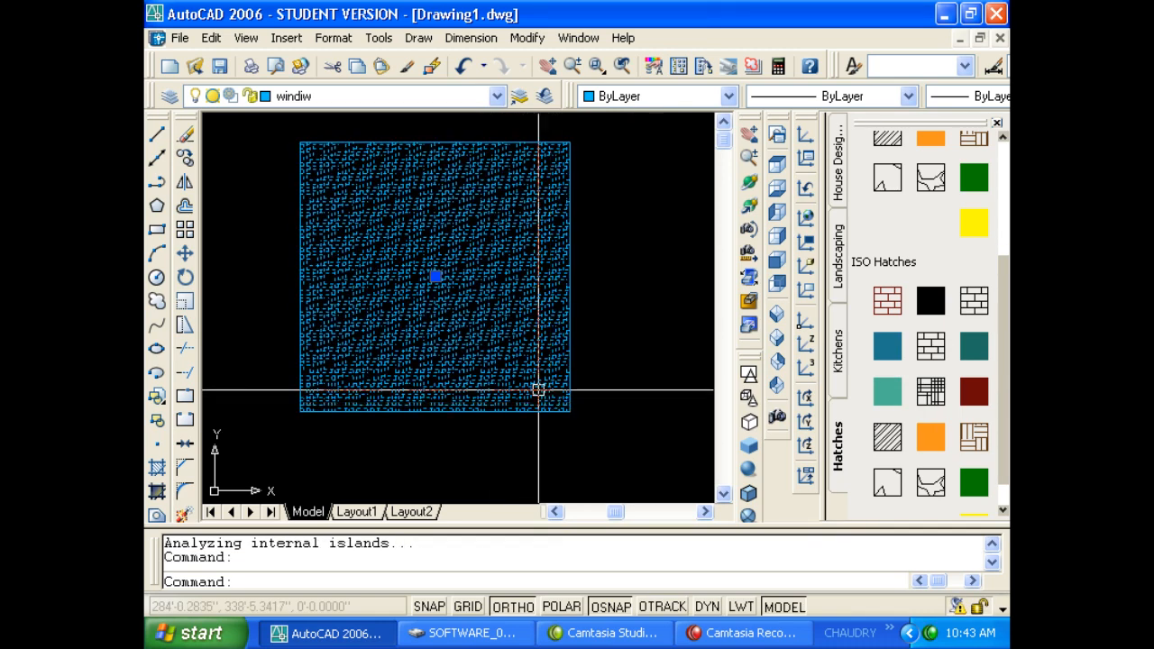
{"action": "double_click", "coordinate": [508, 352]}
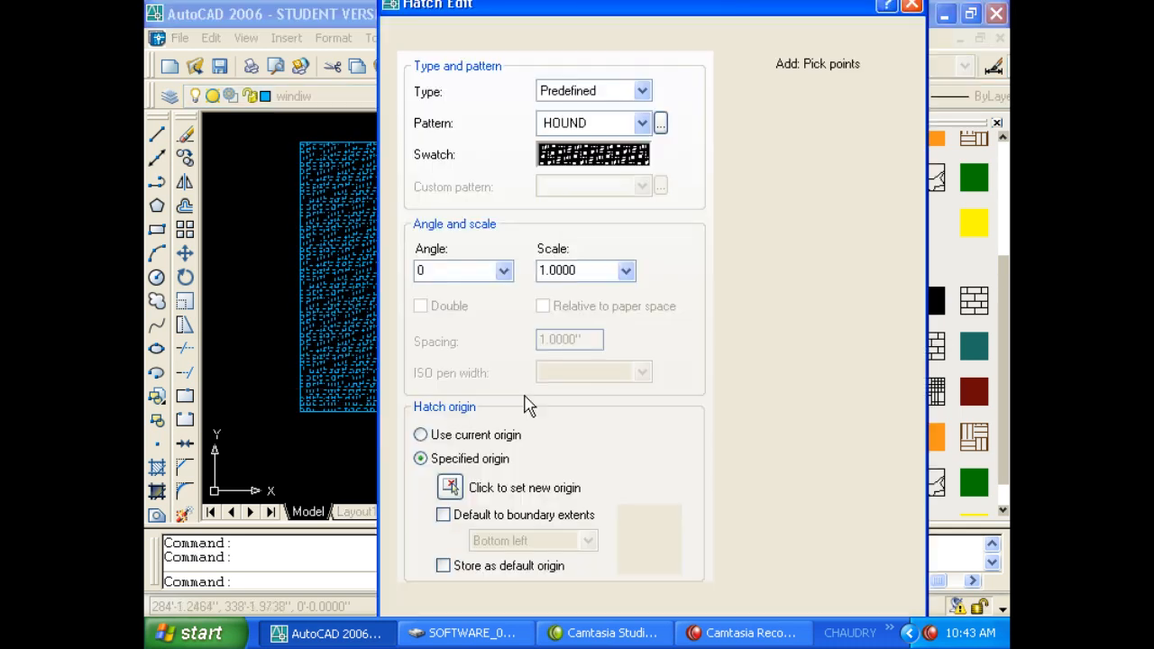
Preview the HOUND hatch at scales 2, .5 and 1.
{"action": "double_click", "coordinate": [584, 271]}
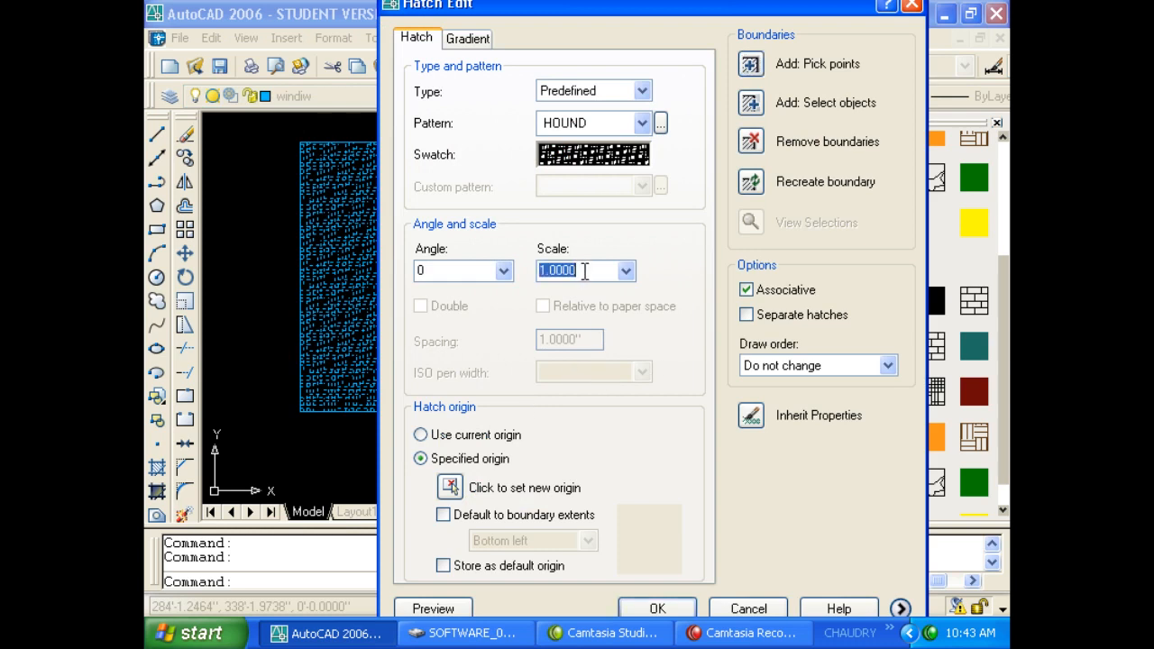
{"action": "type", "text": "2"}
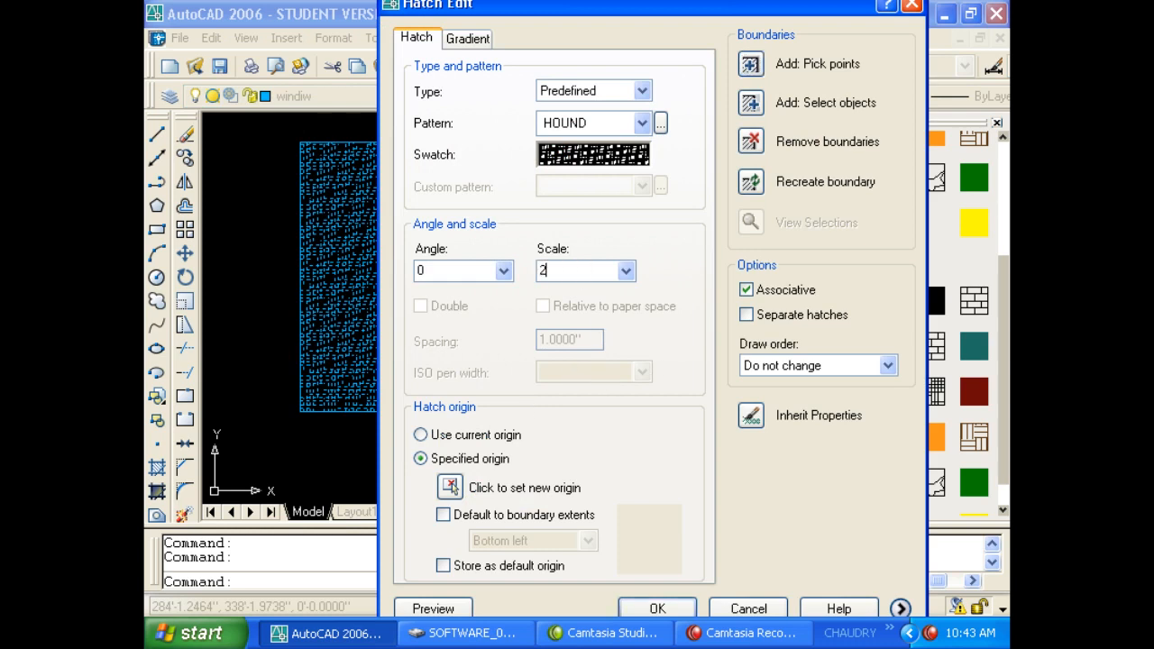
{"action": "left_click", "coordinate": [460, 608]}
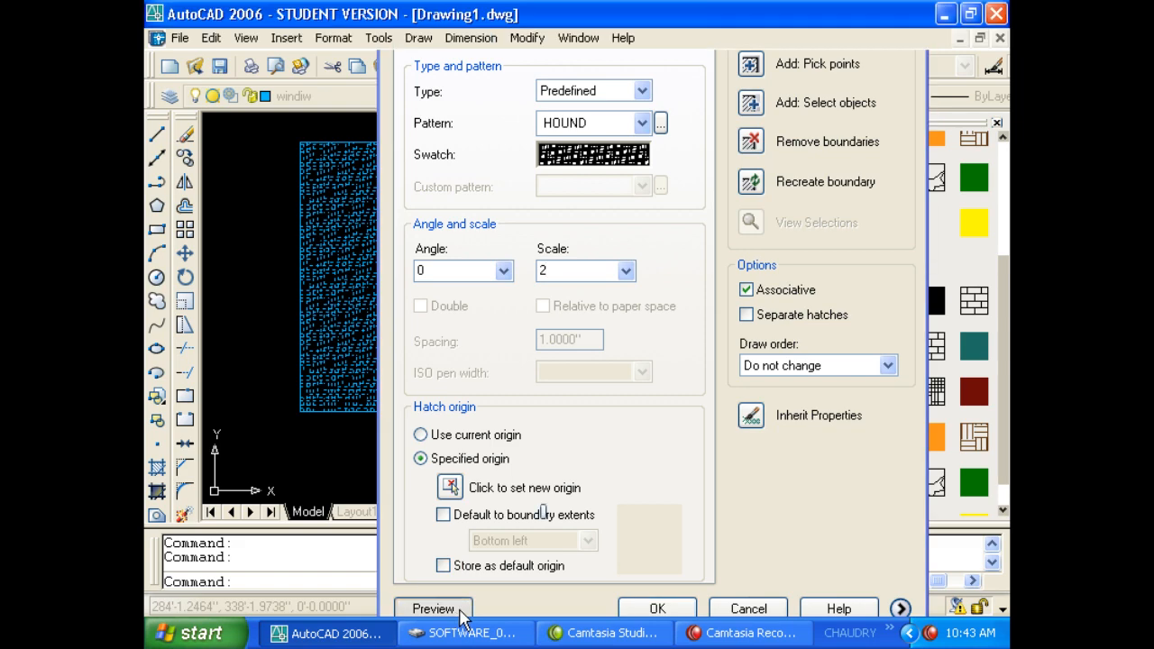
{"action": "key", "text": "Escape"}
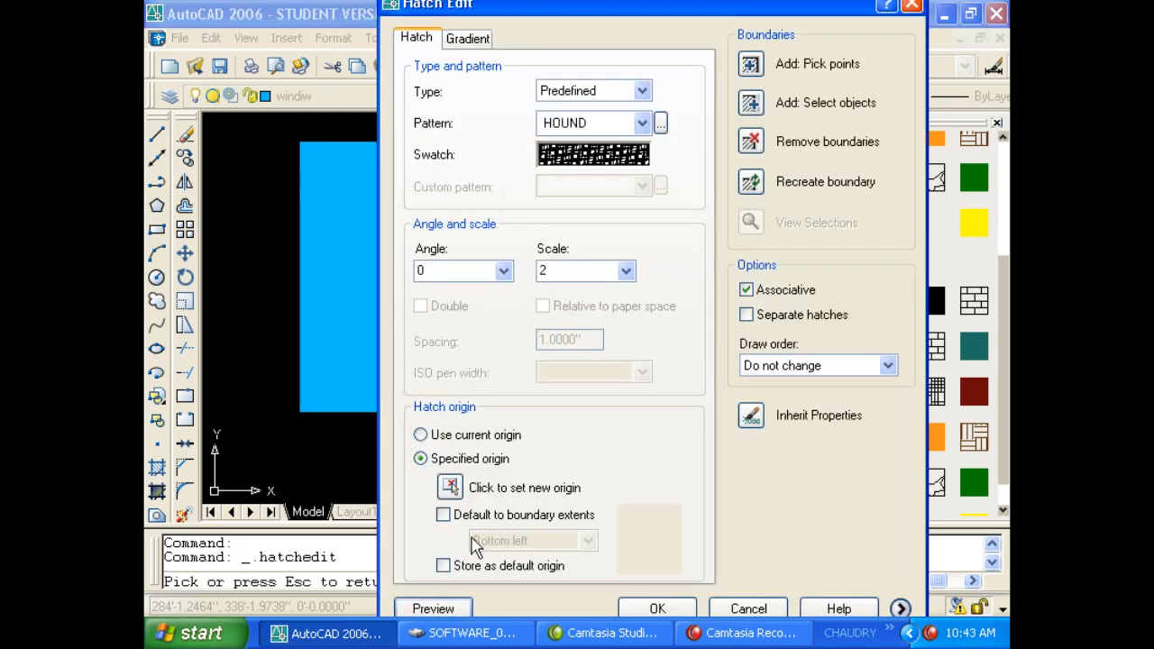
{"action": "double_click", "coordinate": [554, 275]}
{"action": "type", "text": ".5"}
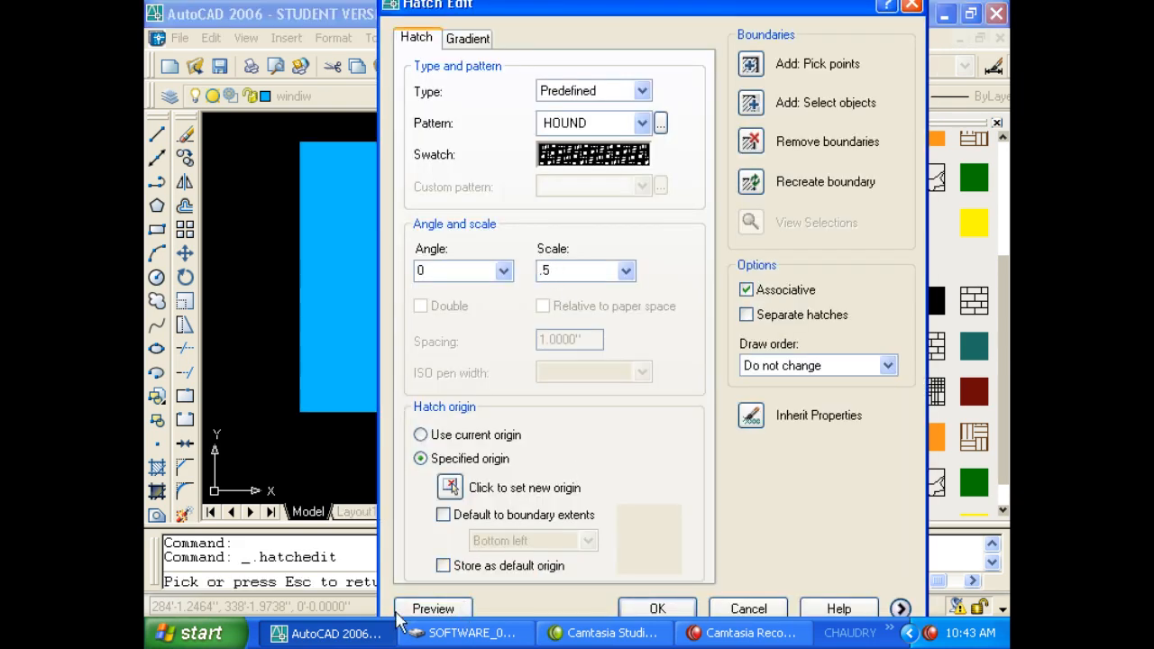
{"action": "left_click", "coordinate": [433, 609]}
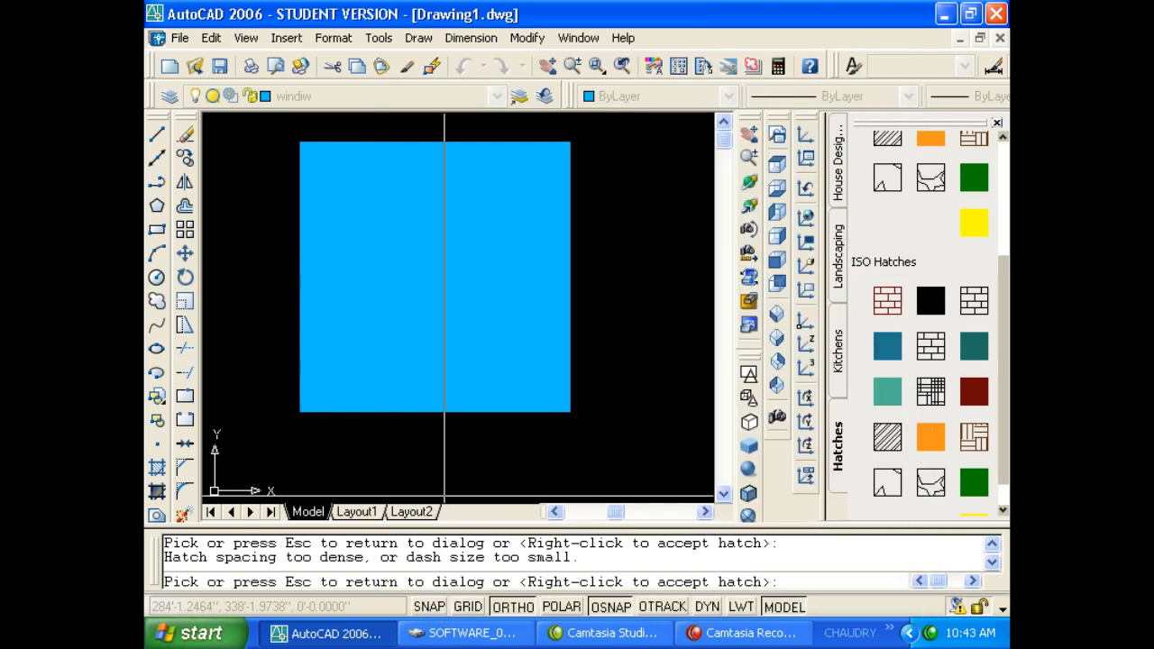
{"action": "key", "text": "Escape"}
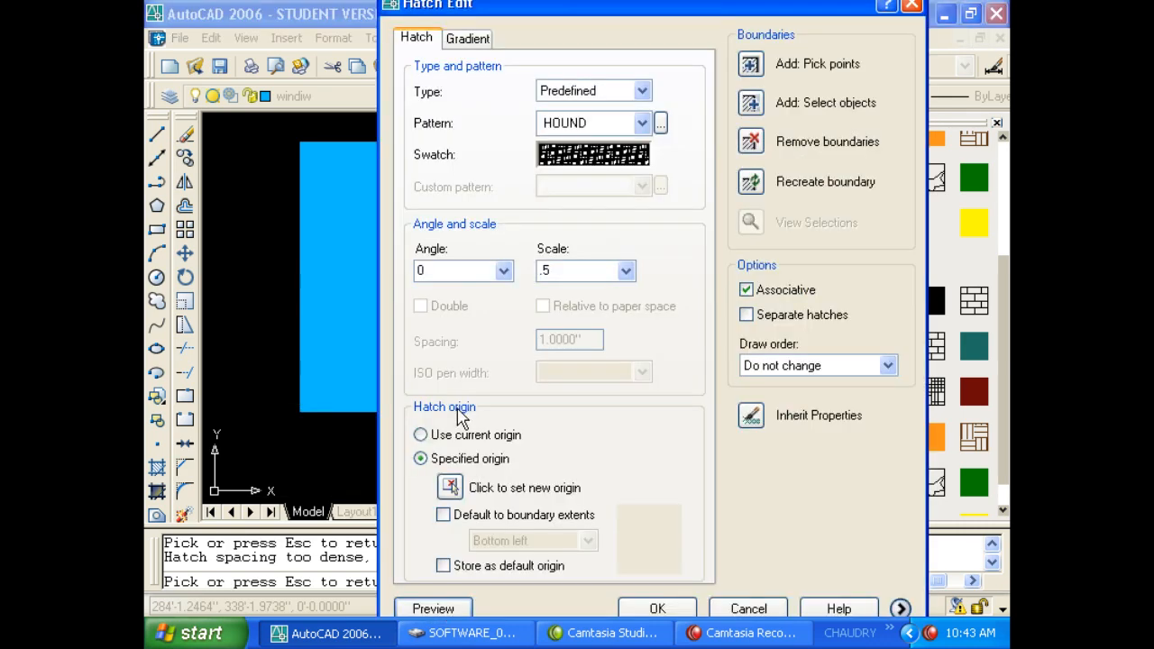
{"action": "double_click", "coordinate": [584, 277]}
{"action": "type", "text": "1"}
{"action": "left_click", "coordinate": [451, 610]}
{"action": "key", "text": "Escape"}
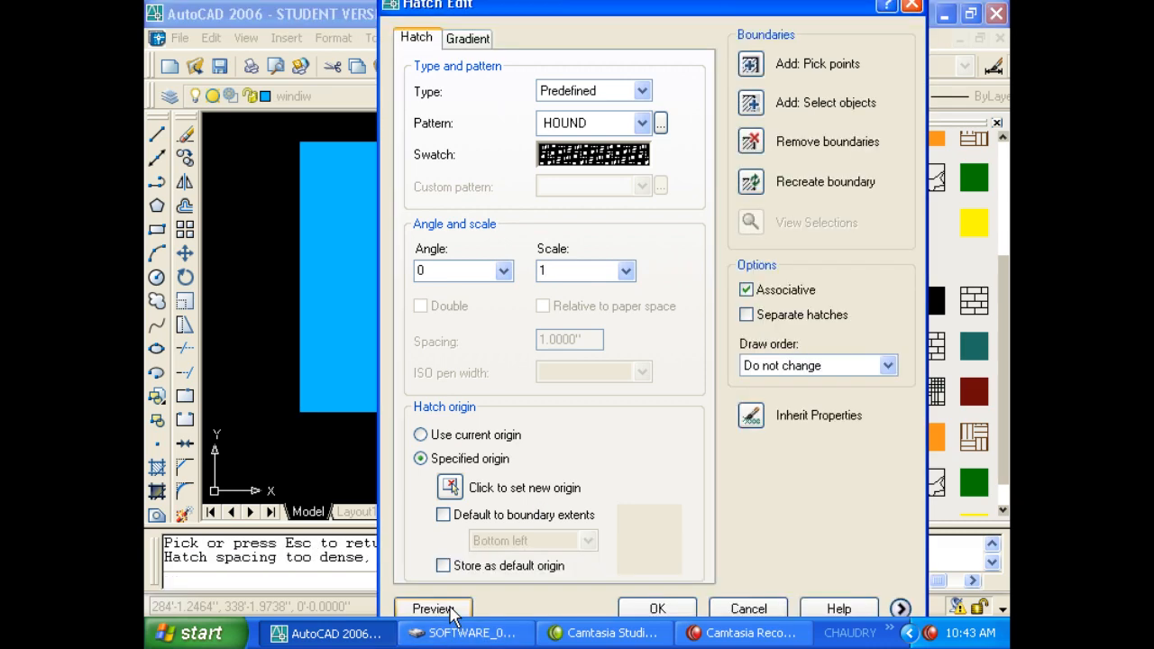
{"action": "left_click", "coordinate": [432, 609]}
{"action": "key", "text": "Escape"}
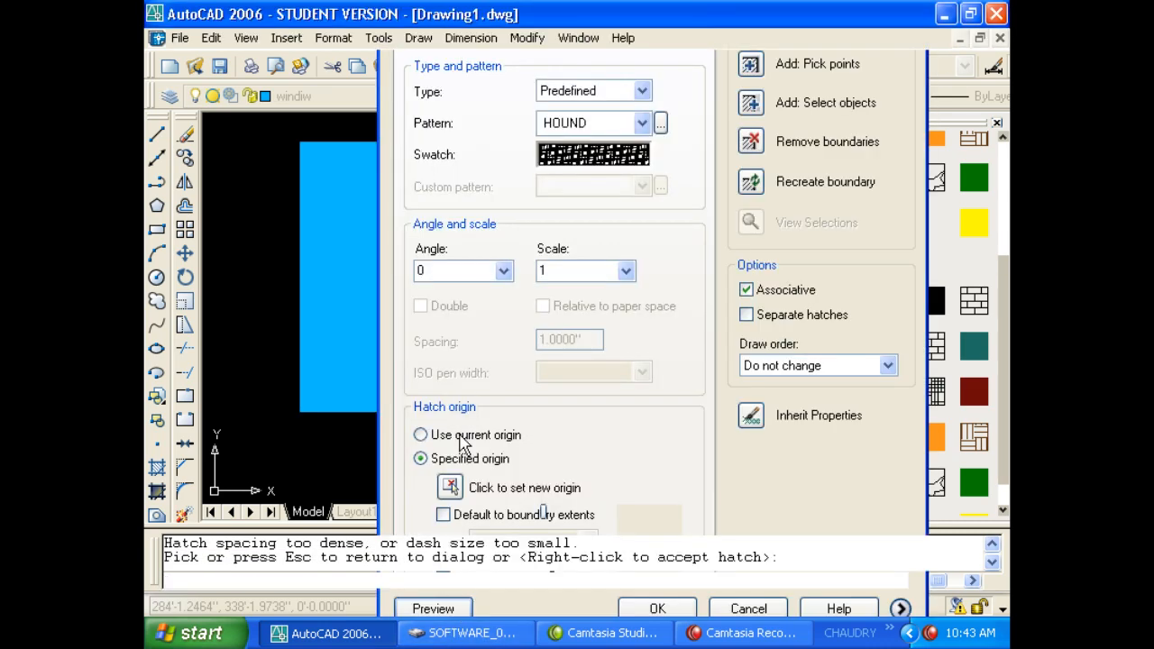
{"action": "key", "text": "Escape"}
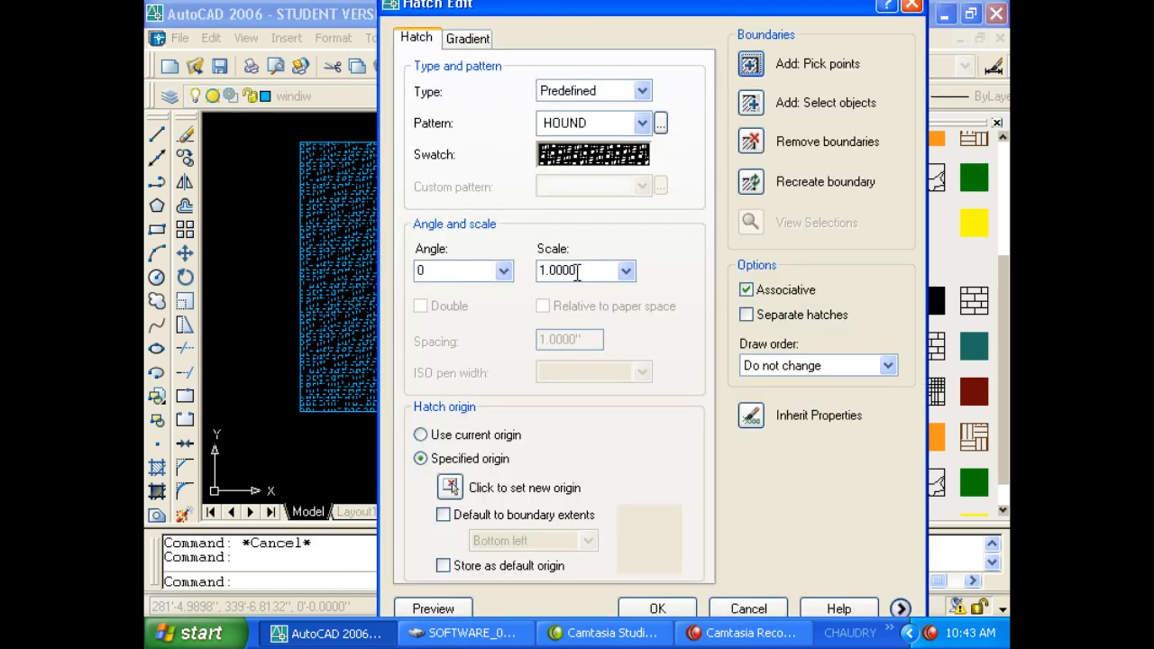
Preview the hatch at scales 5 and 50, then apply scale 50.
{"action": "double_click", "coordinate": [577, 271]}
{"action": "type", "text": "5"}
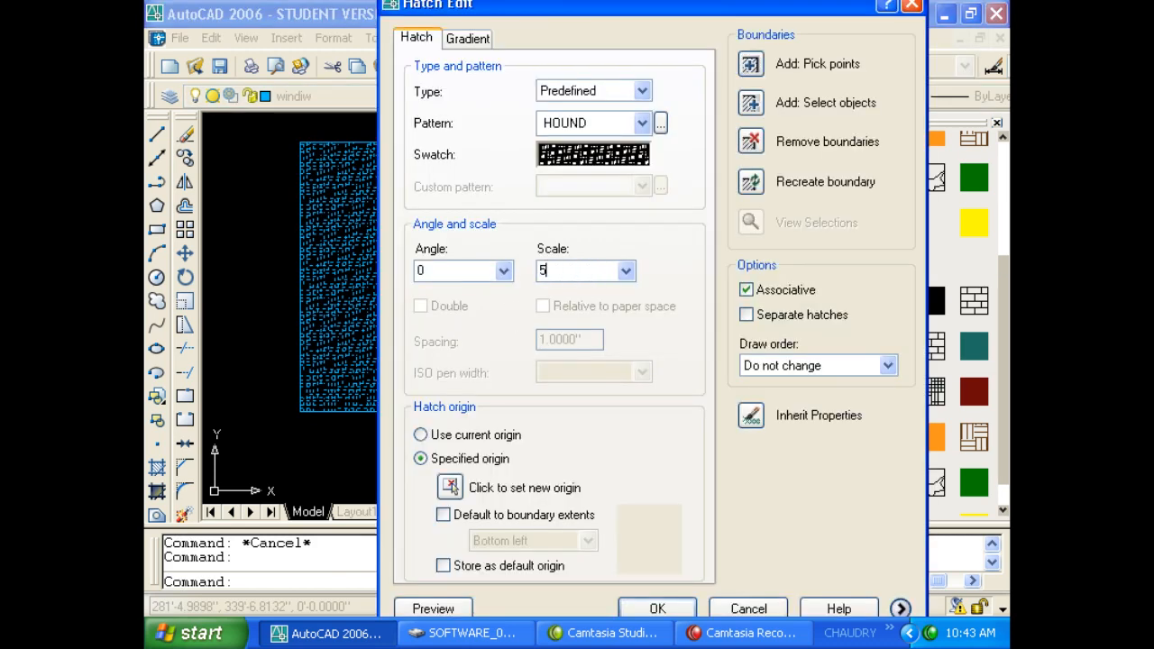
{"action": "left_click", "coordinate": [432, 609]}
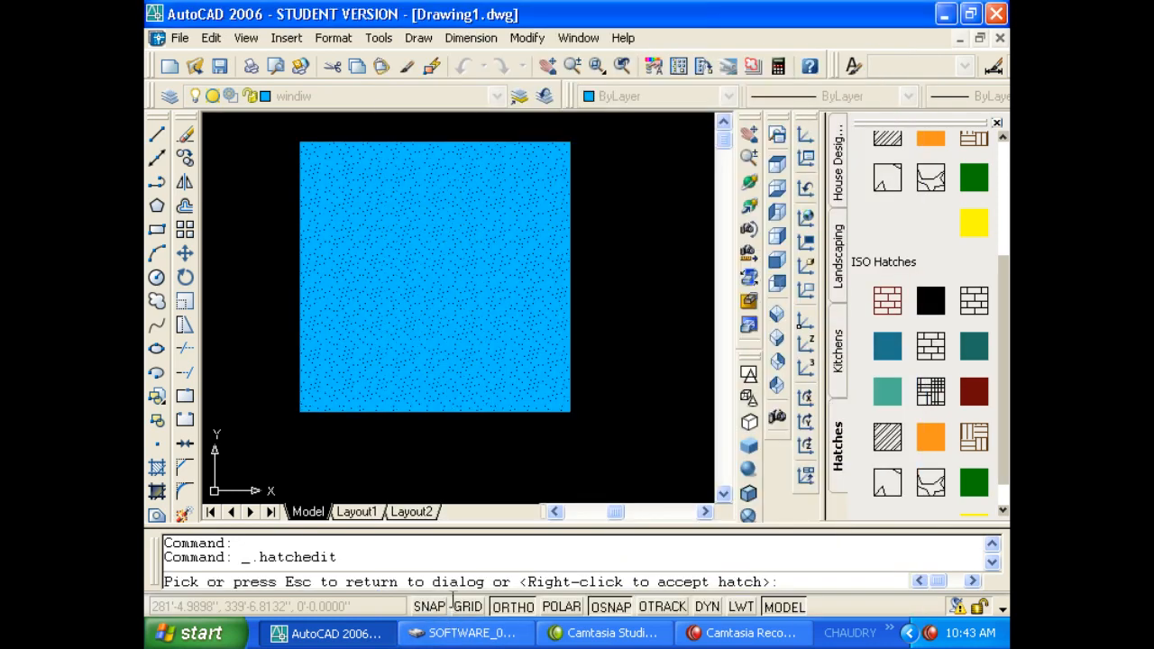
{"action": "key", "text": "Escape"}
{"action": "double_click", "coordinate": [573, 275]}
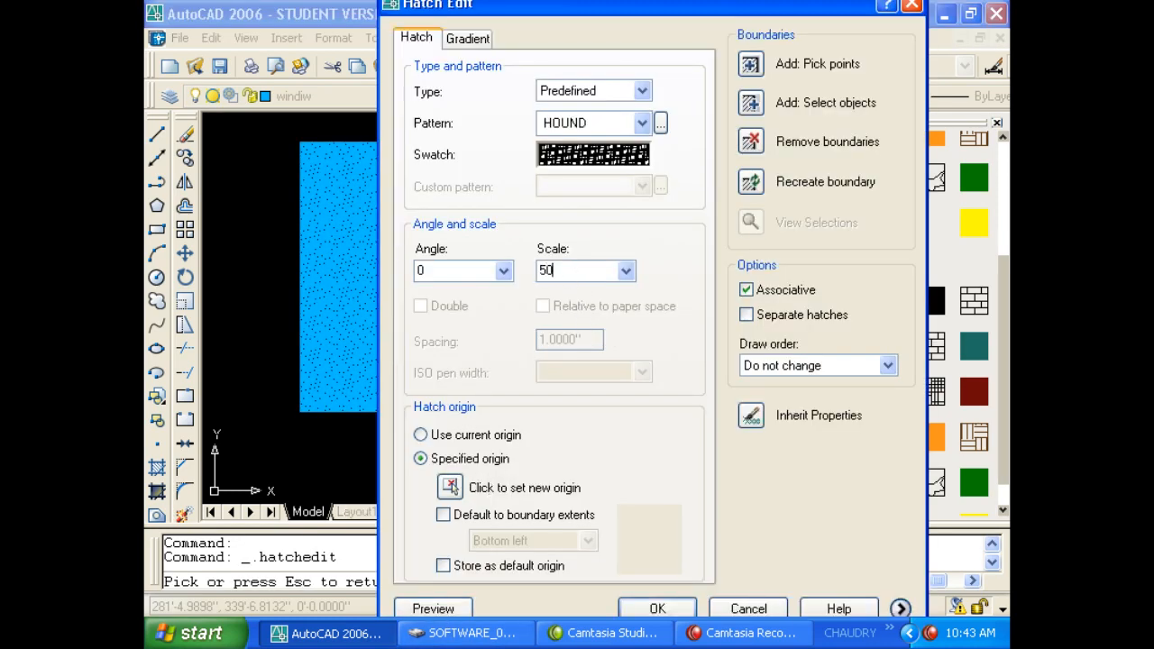
{"action": "left_click", "coordinate": [446, 608]}
{"action": "key", "text": "Escape"}
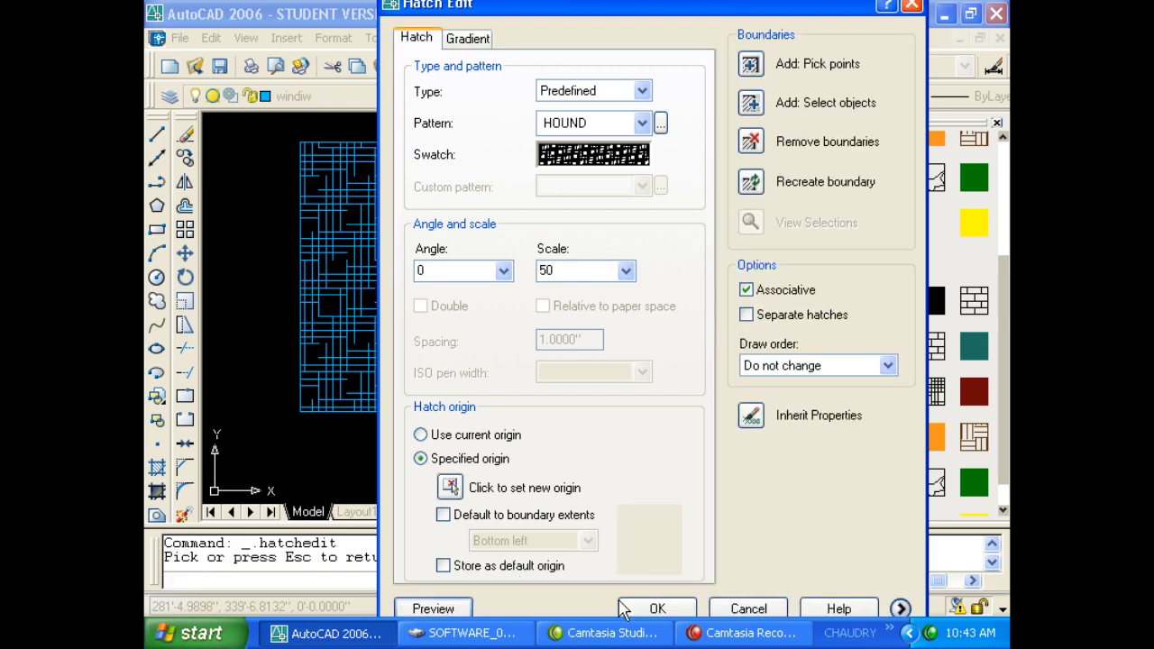
{"action": "left_click", "coordinate": [661, 613]}
Erase the HOUND hatch, leaving the 10' square empty.
{"action": "scroll", "coordinate": [446, 299], "scroll_direction": "up", "scroll_amount": 4}
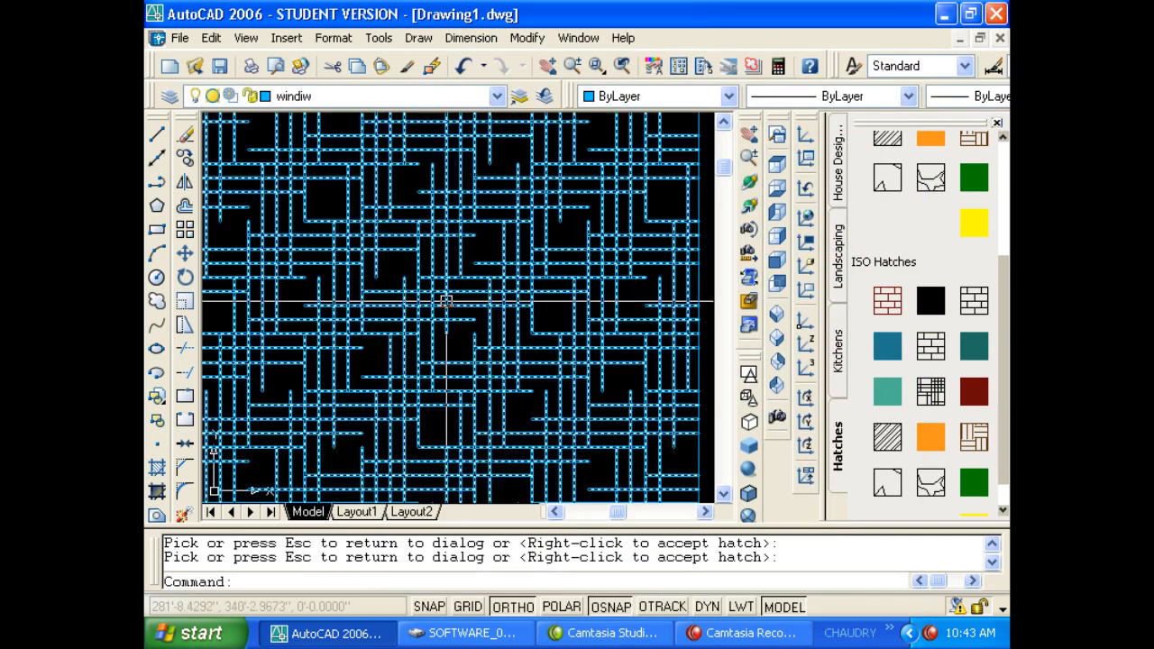
{"action": "left_click", "coordinate": [446, 296]}
{"action": "scroll", "coordinate": [392, 303], "scroll_direction": "down", "scroll_amount": 5}
{"action": "scroll", "coordinate": [392, 303], "scroll_direction": "down", "scroll_amount": 2}
{"action": "key", "text": "Delete"}
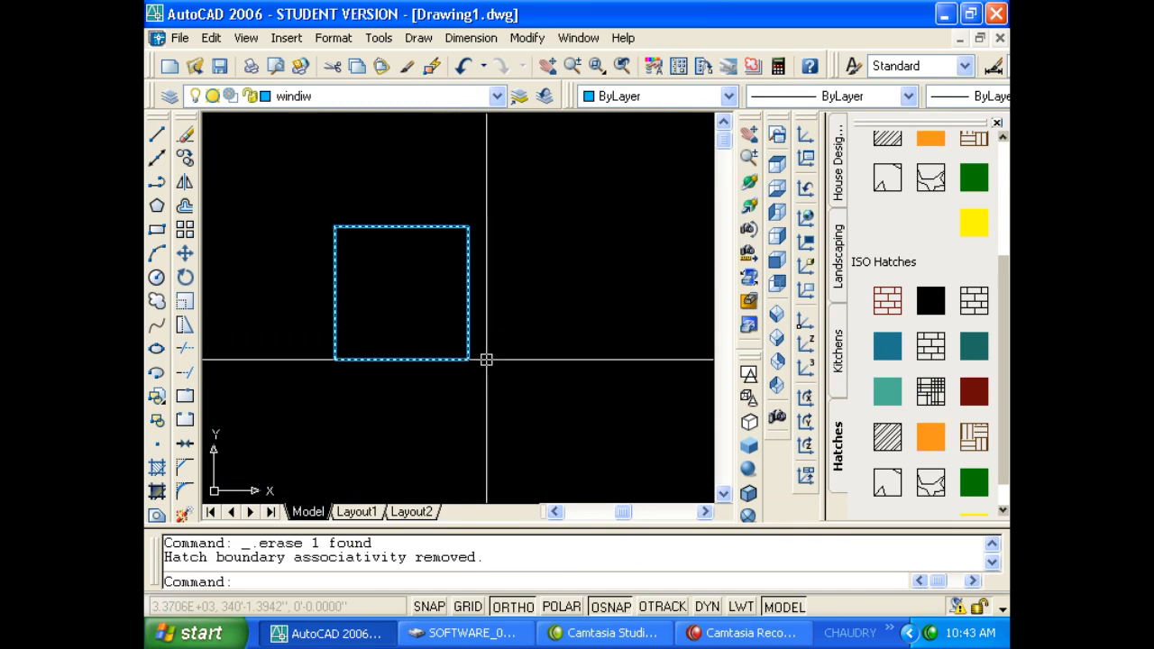
Toggle Properties, view the Kitchens, Landscaping and House Design palettes, then open DesignCenter with Ctrl+2.
{"action": "left_click", "coordinate": [522, 411]}
{"action": "left_click", "coordinate": [500, 395]}
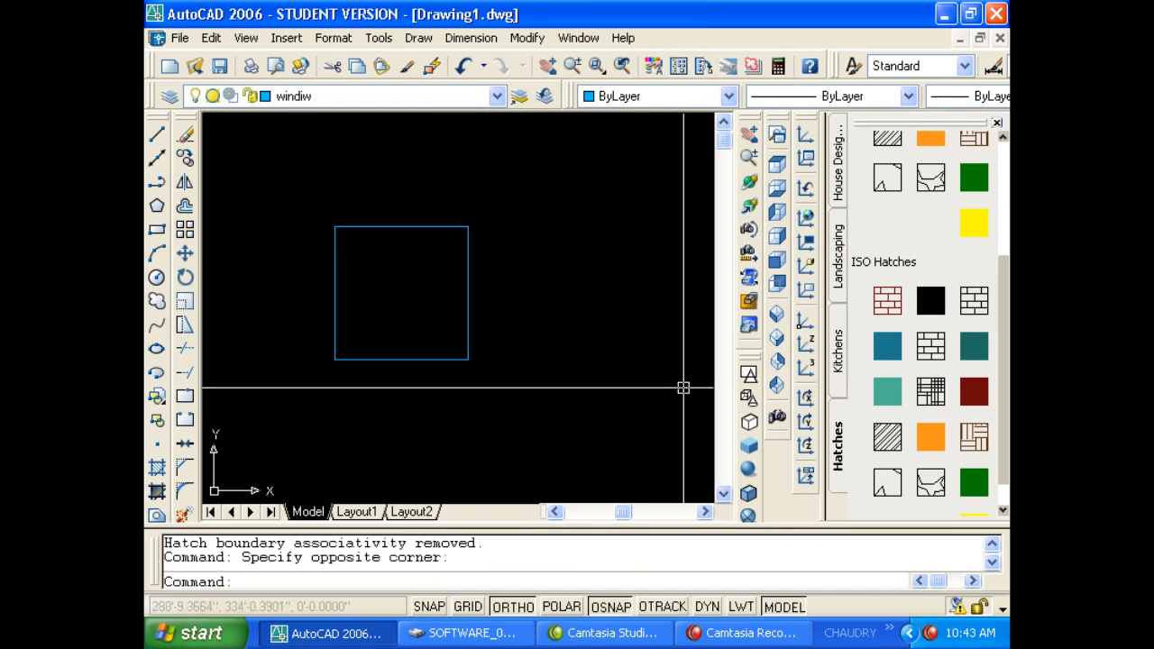
{"action": "key", "text": "ctrl+1"}
{"action": "key", "text": "ctrl+1"}
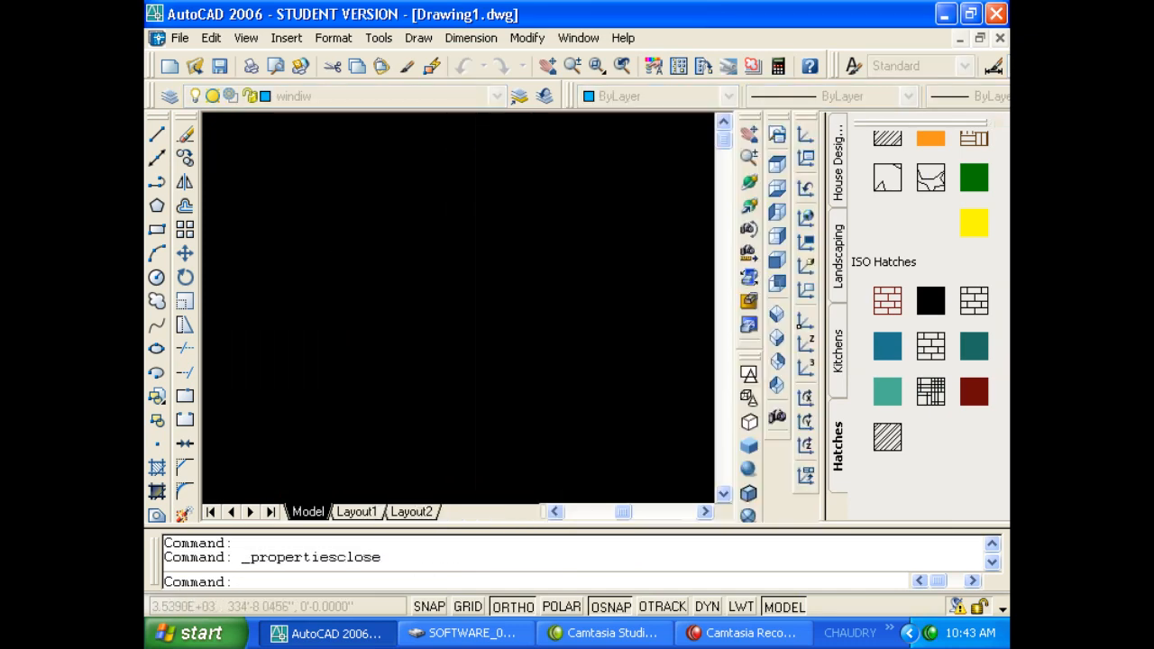
{"action": "left_click", "coordinate": [846, 348]}
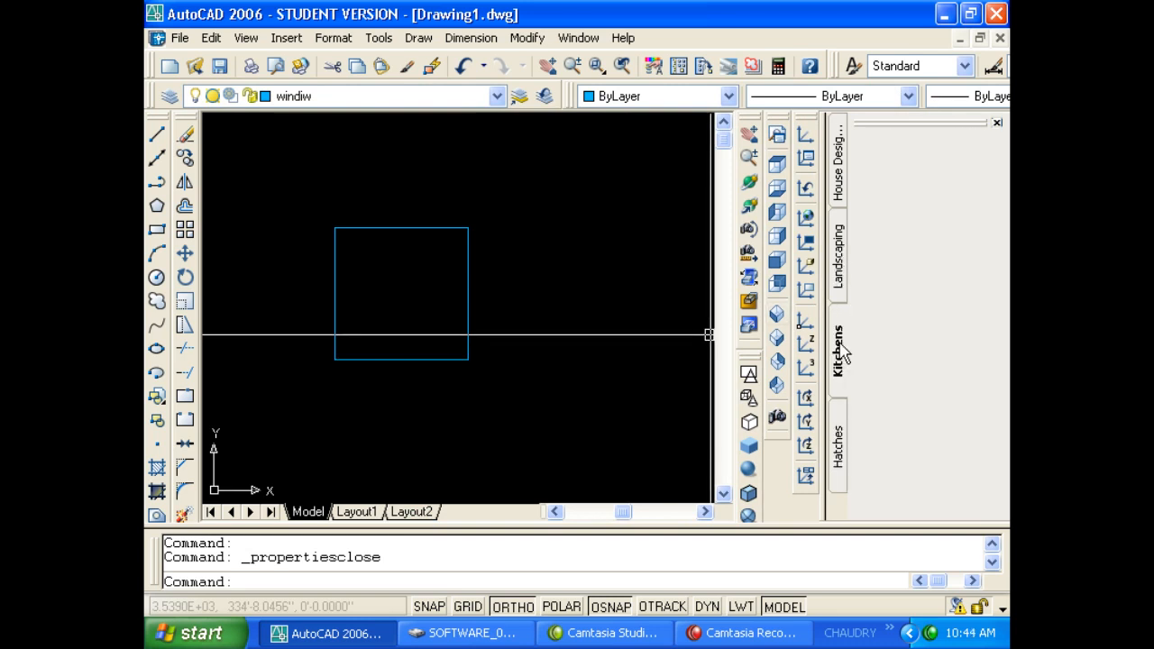
{"action": "left_click", "coordinate": [840, 261]}
{"action": "left_click", "coordinate": [837, 194]}
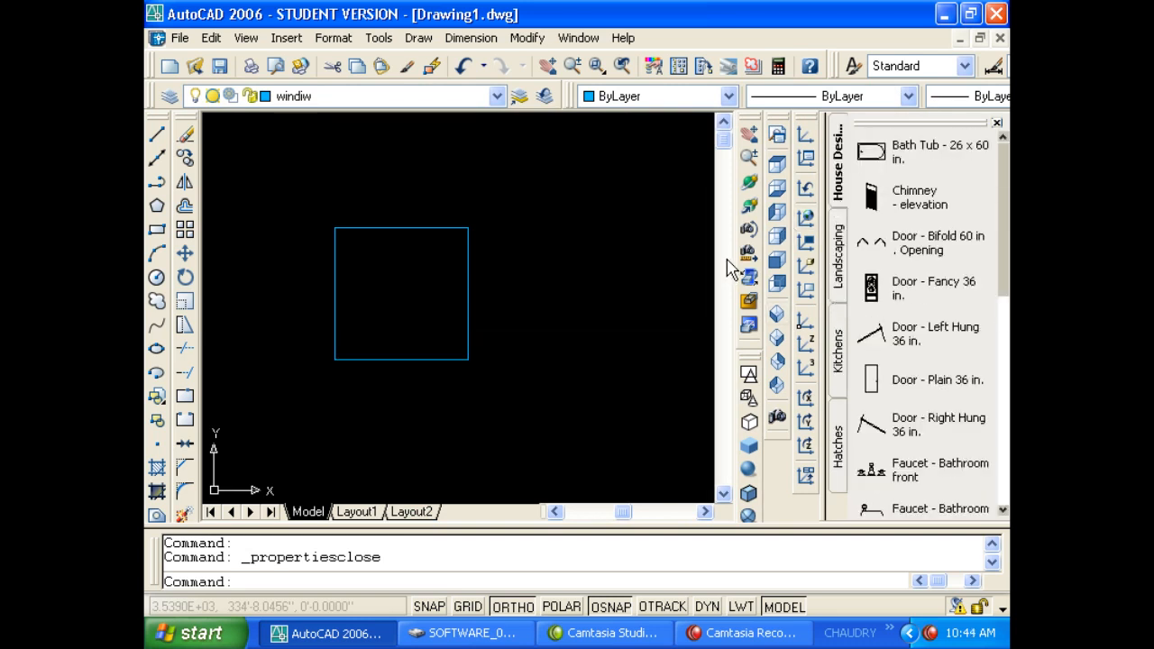
{"action": "key", "text": "ctrl+2"}
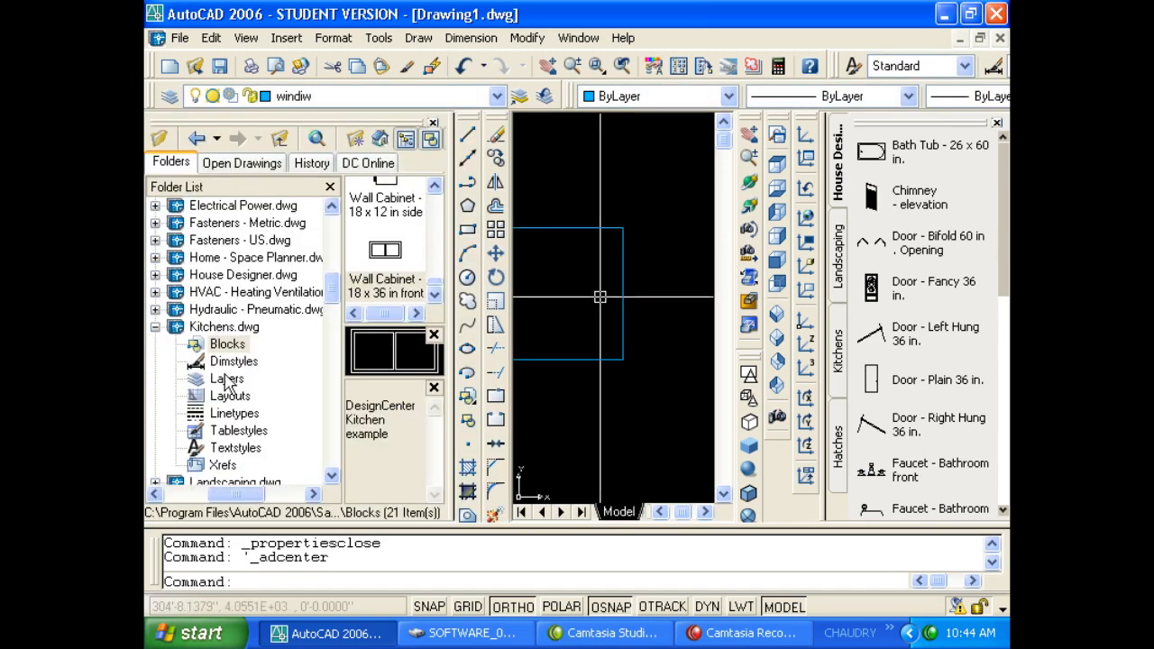
Create a new tool palette from the Home - Space Planner.dwg drawing.
{"action": "left_click", "coordinate": [155, 328]}
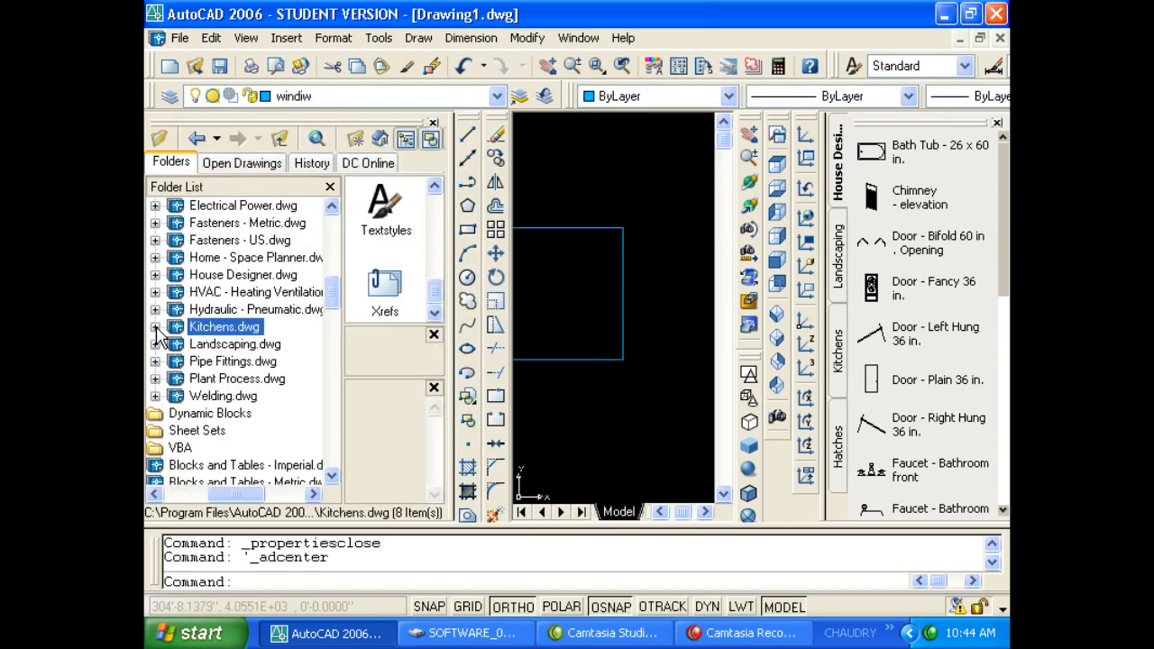
{"action": "left_click", "coordinate": [203, 260]}
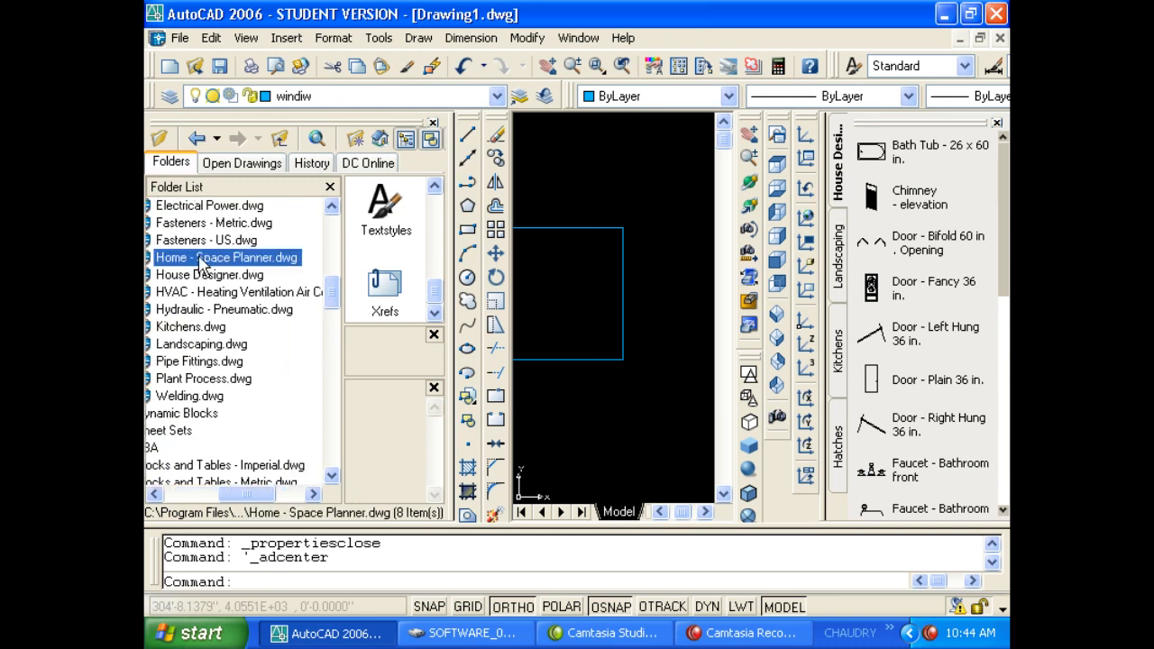
{"action": "right_click", "coordinate": [203, 260]}
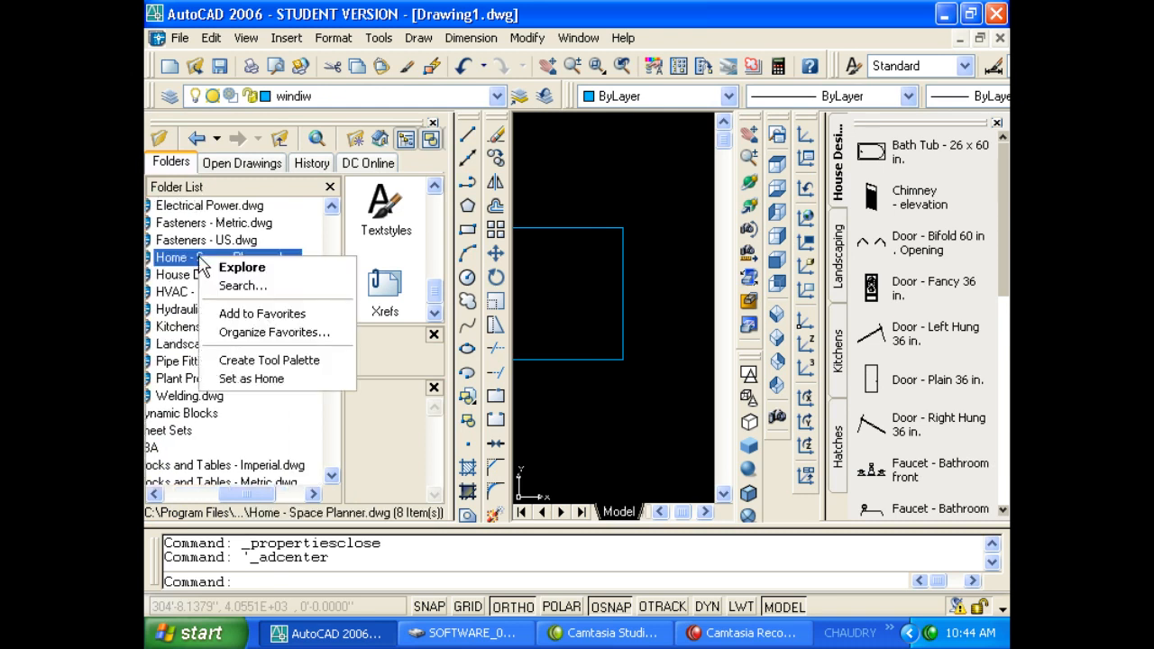
{"action": "left_click", "coordinate": [255, 361]}
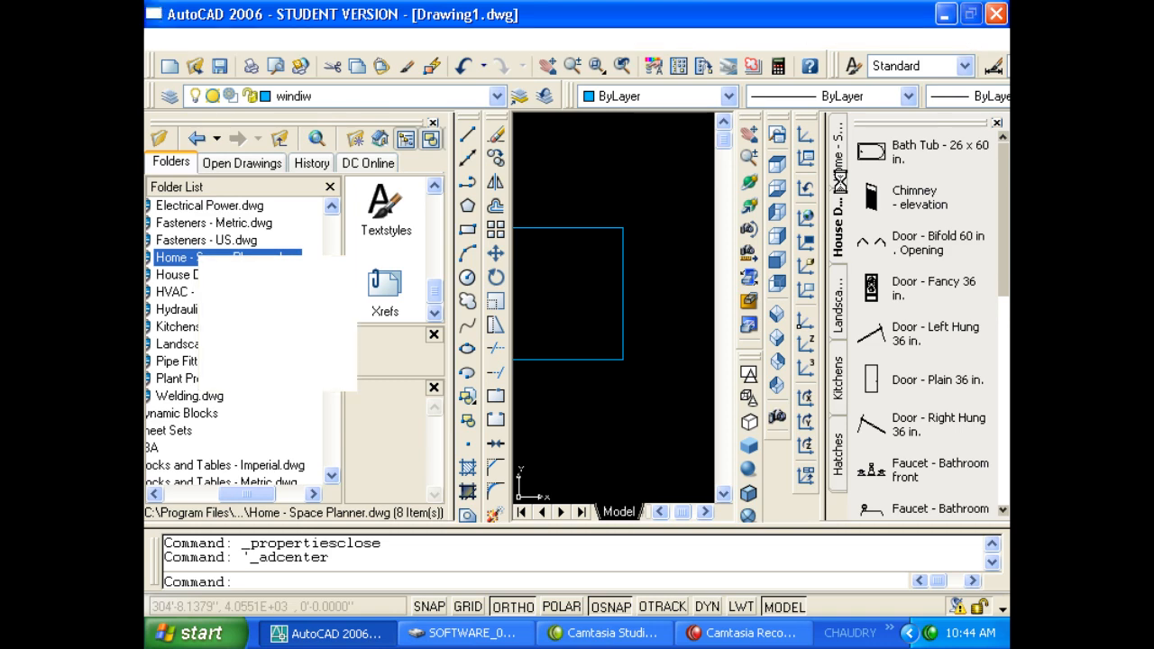
Toggle snap with F9, then close DesignCenter and the tool palettes.
{"action": "key", "text": "F9"}
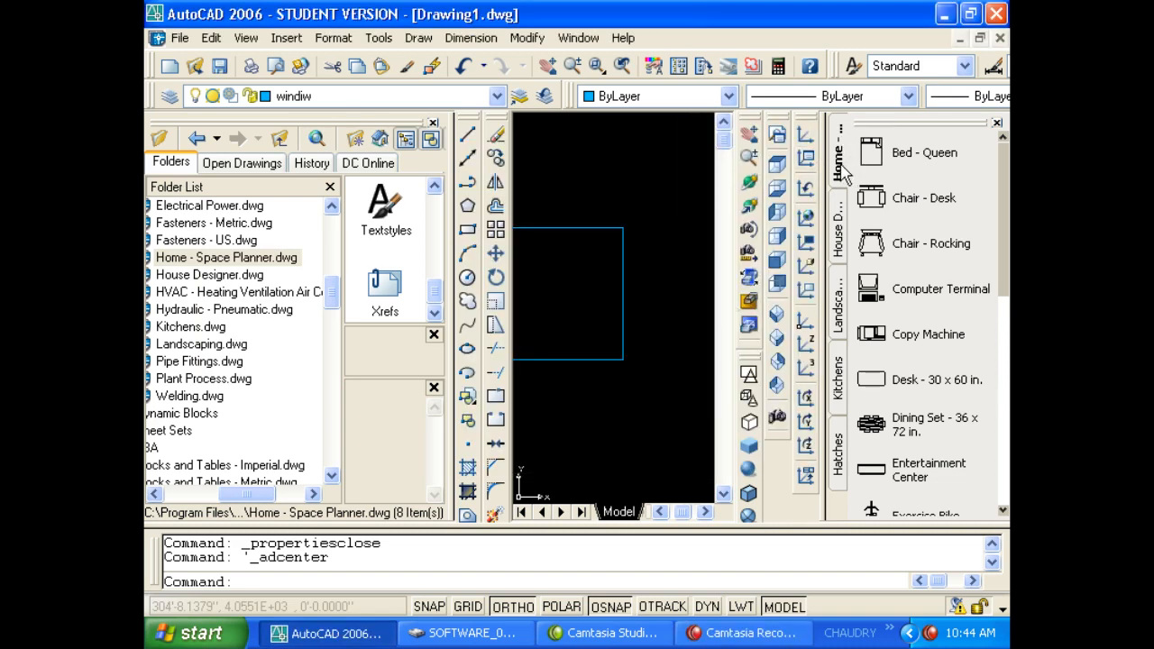
{"action": "left_click", "coordinate": [432, 123]}
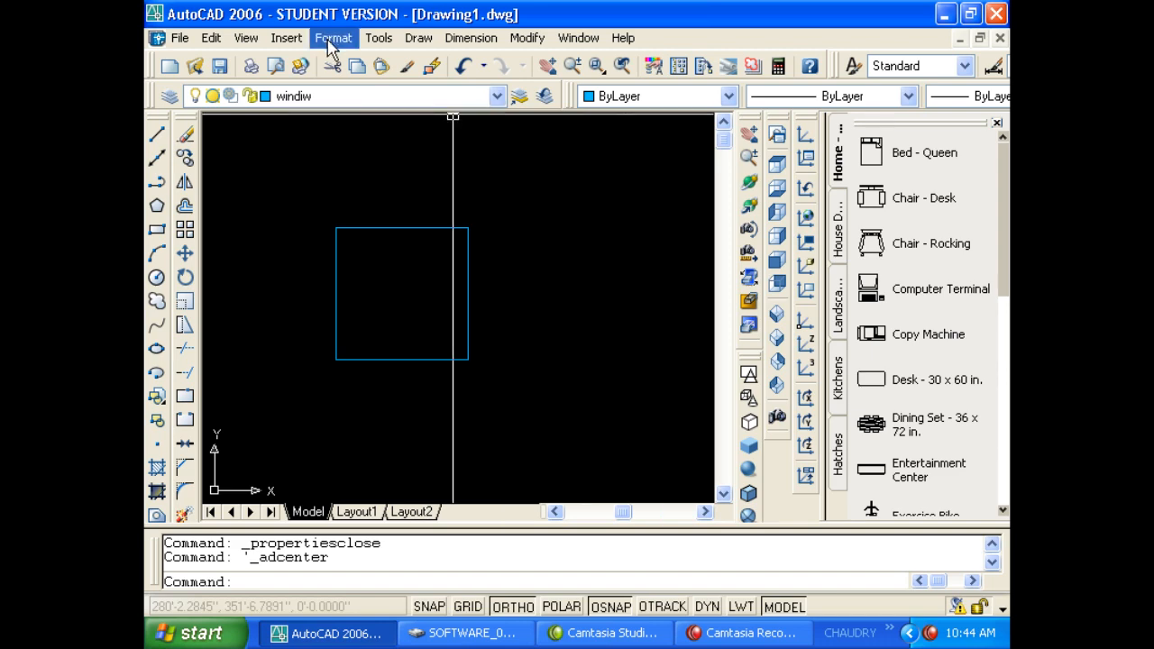
{"action": "key", "text": "ctrl+3"}
{"action": "left_click", "coordinate": [377, 38]}
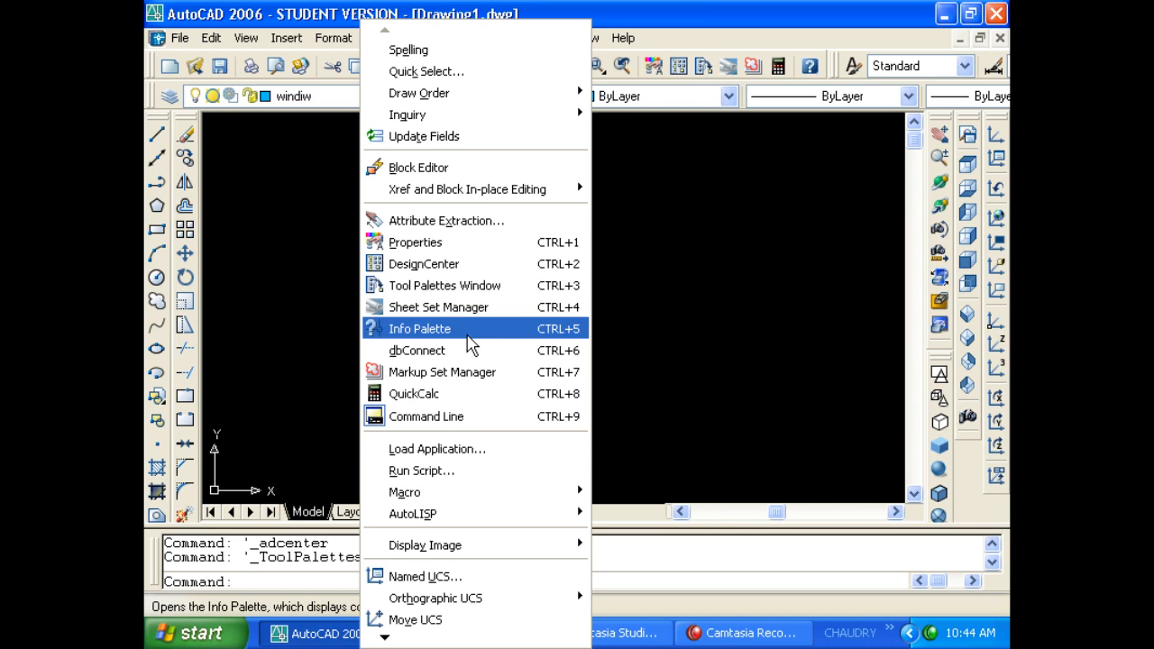
Open QuickCalc and expand/collapse its Number Pad and Scientific sections, ending on the number pad.
{"action": "left_click", "coordinate": [488, 402]}
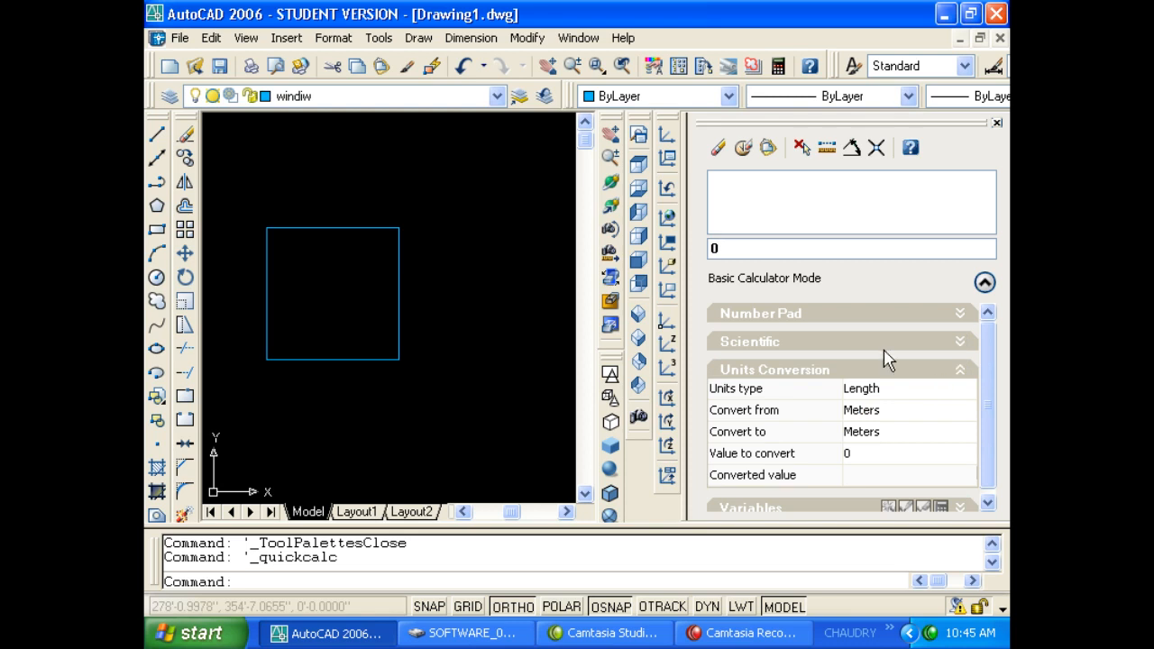
{"action": "left_click", "coordinate": [961, 314]}
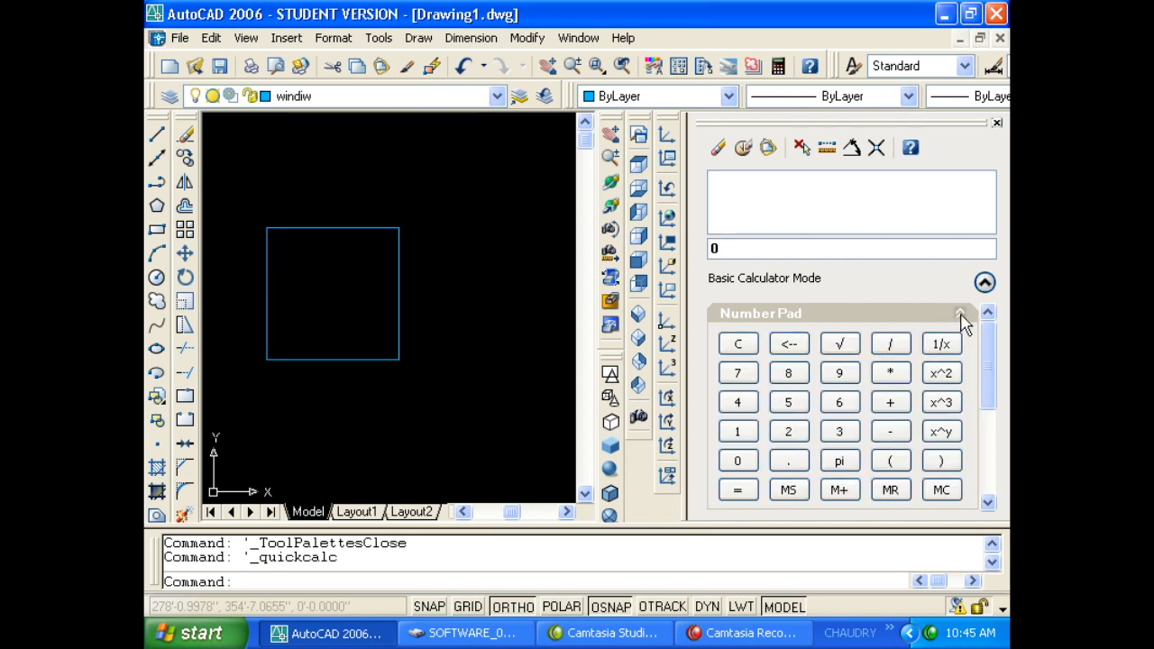
{"action": "left_click", "coordinate": [961, 315]}
{"action": "left_click", "coordinate": [961, 342]}
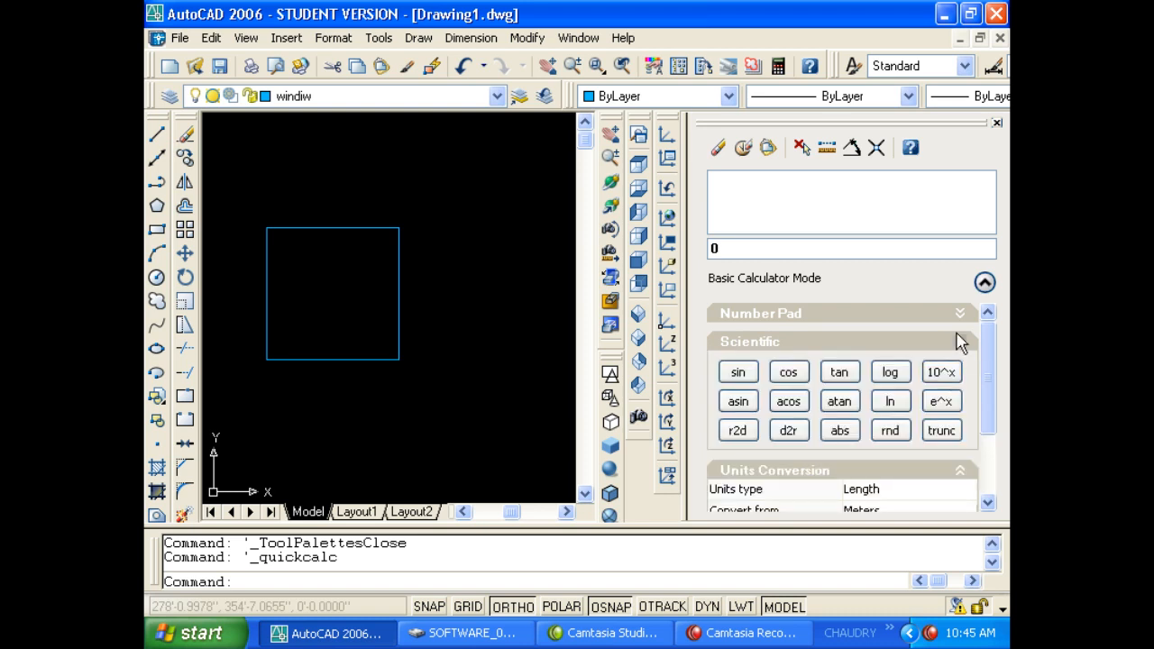
{"action": "left_click", "coordinate": [962, 319]}
{"action": "mouse_move", "coordinate": [984, 360]}
{"action": "left_mouse_down"}
{"action": "mouse_move", "coordinate": [984, 399]}
{"action": "mouse_move", "coordinate": [975, 353]}
{"action": "left_mouse_up"}
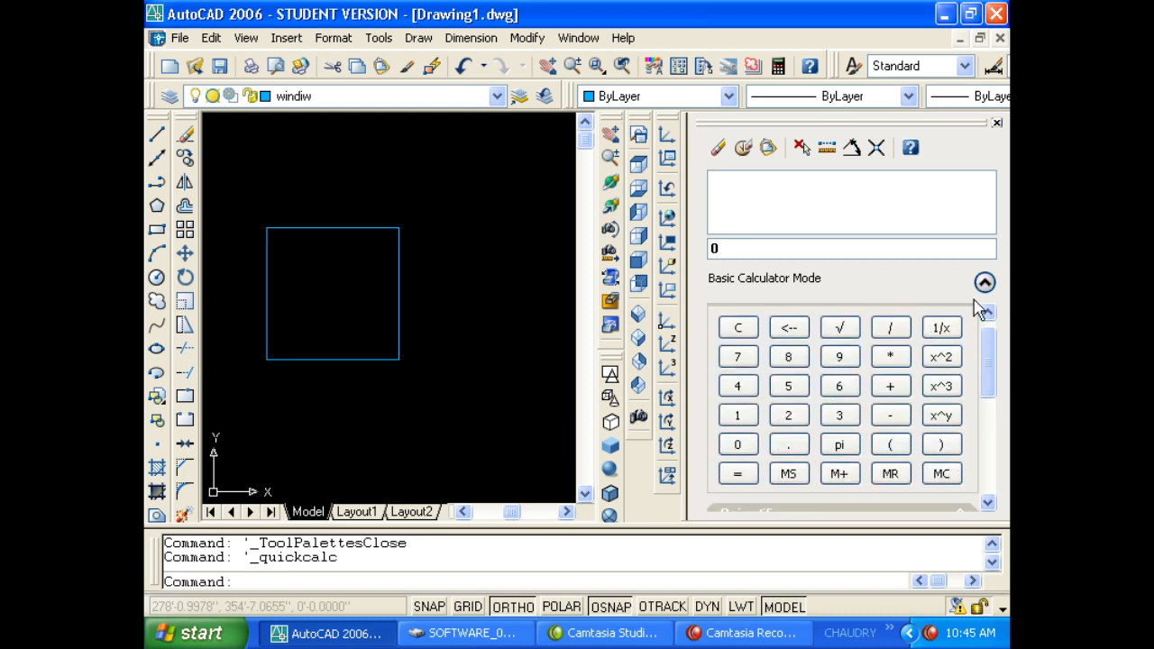
{"action": "left_click", "coordinate": [994, 125]}
Close QuickCalc and hide the command line window, suppressing the warning for next time.
{"action": "left_click", "coordinate": [526, 250]}
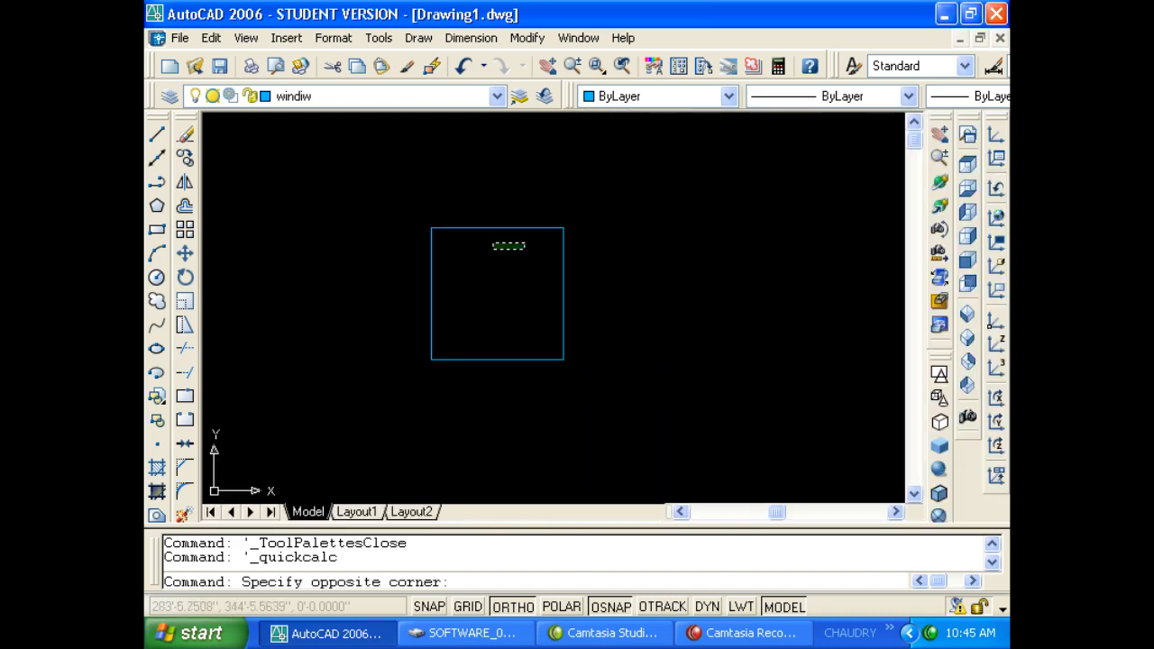
{"action": "left_click", "coordinate": [492, 243]}
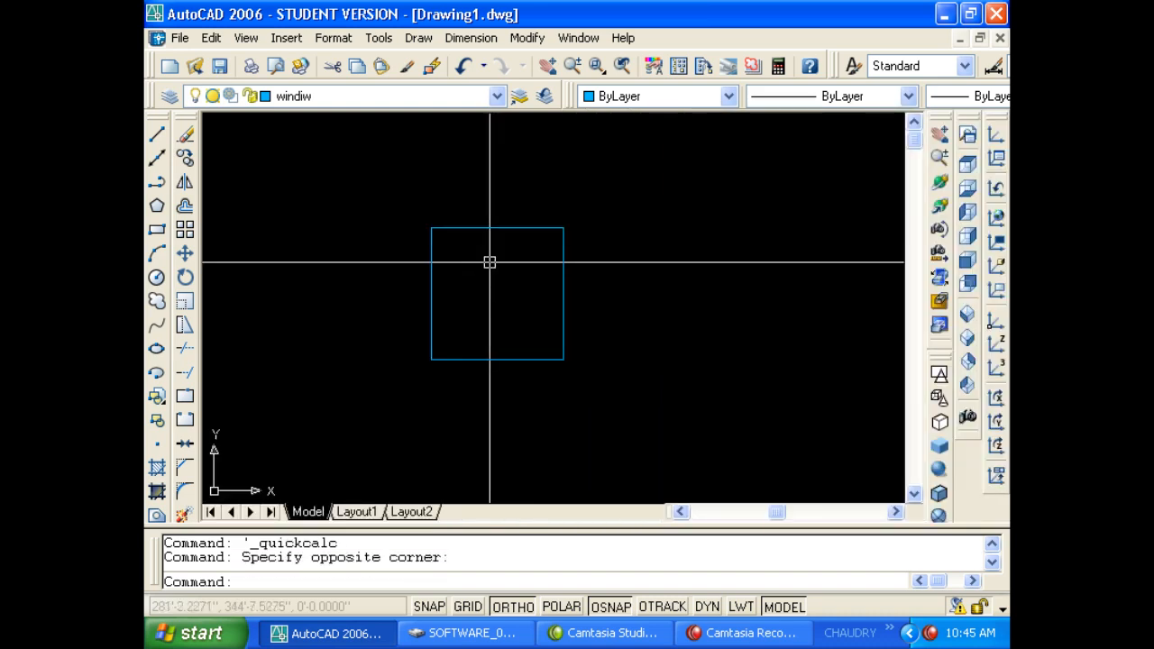
{"action": "left_click", "coordinate": [378, 38]}
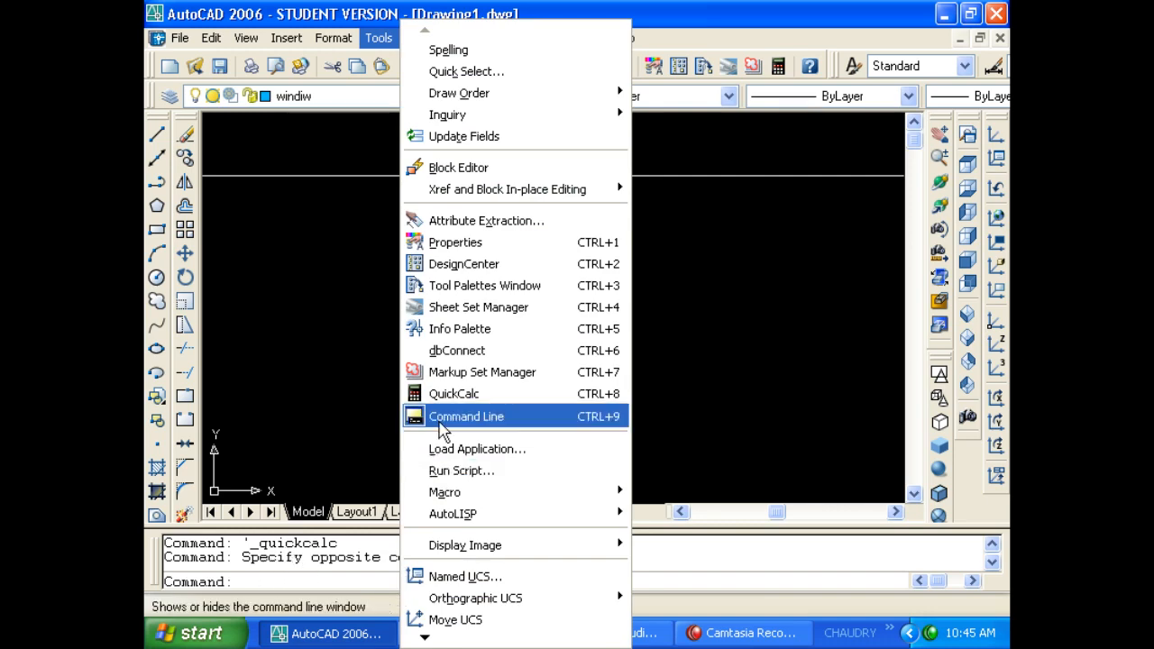
{"action": "left_click", "coordinate": [437, 417]}
{"action": "left_click", "coordinate": [484, 403]}
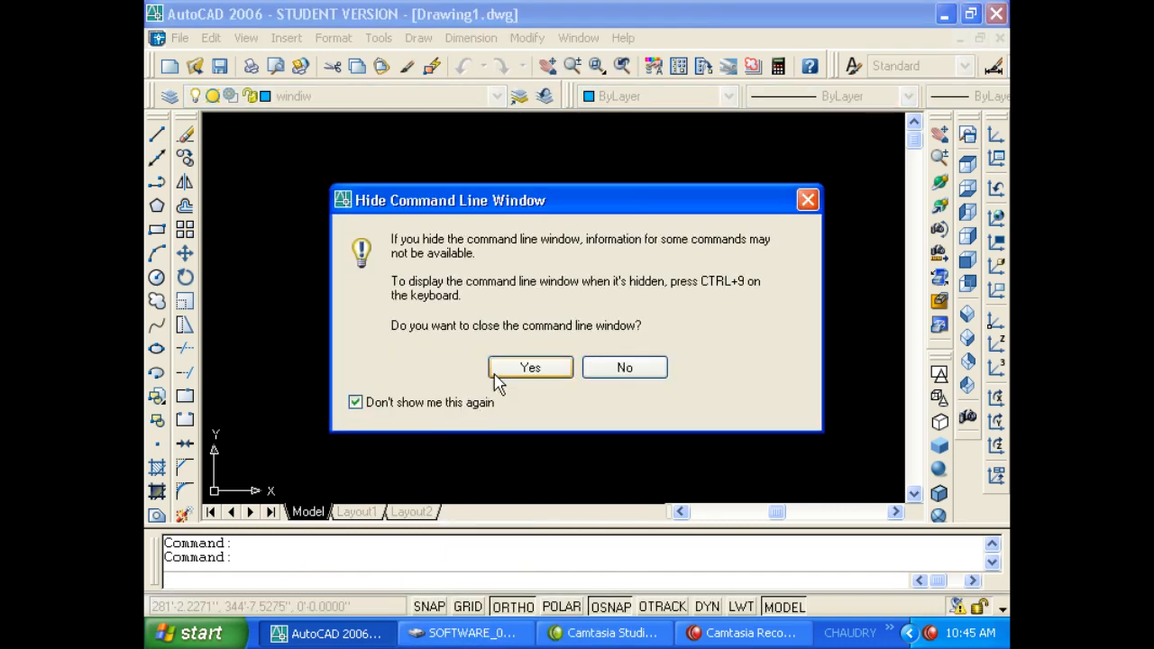
{"action": "left_click", "coordinate": [503, 370]}
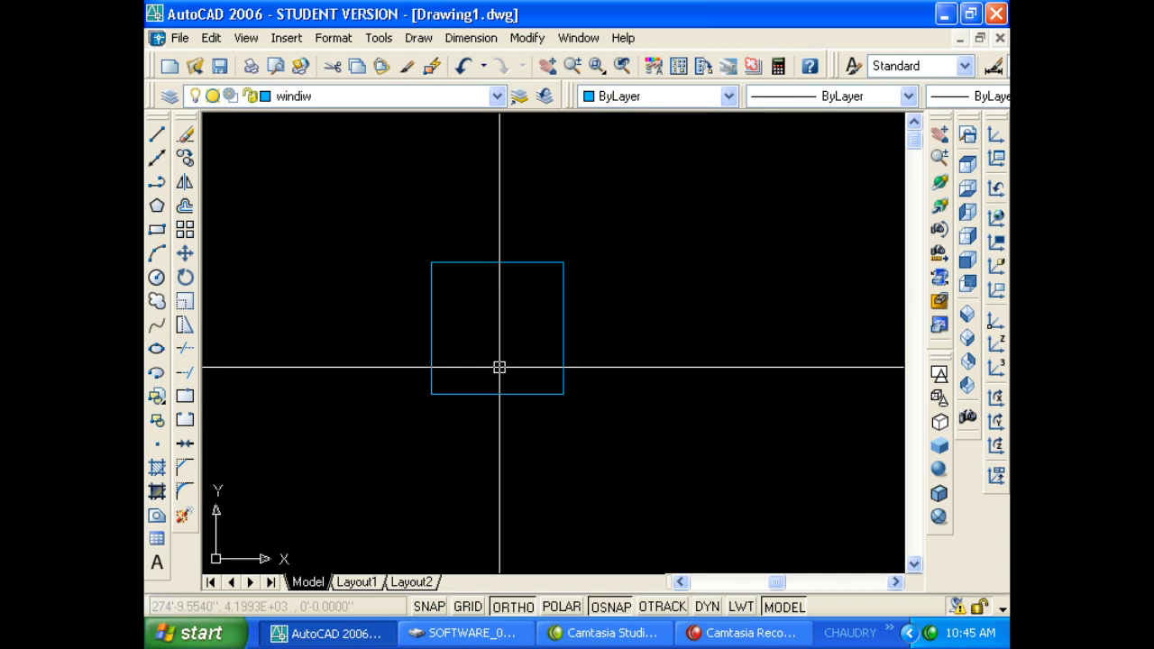
Toggle the command line back on and off with Ctrl+9, then turn on Clean Screen with Ctrl+0.
{"action": "key", "text": "ctrl+9"}
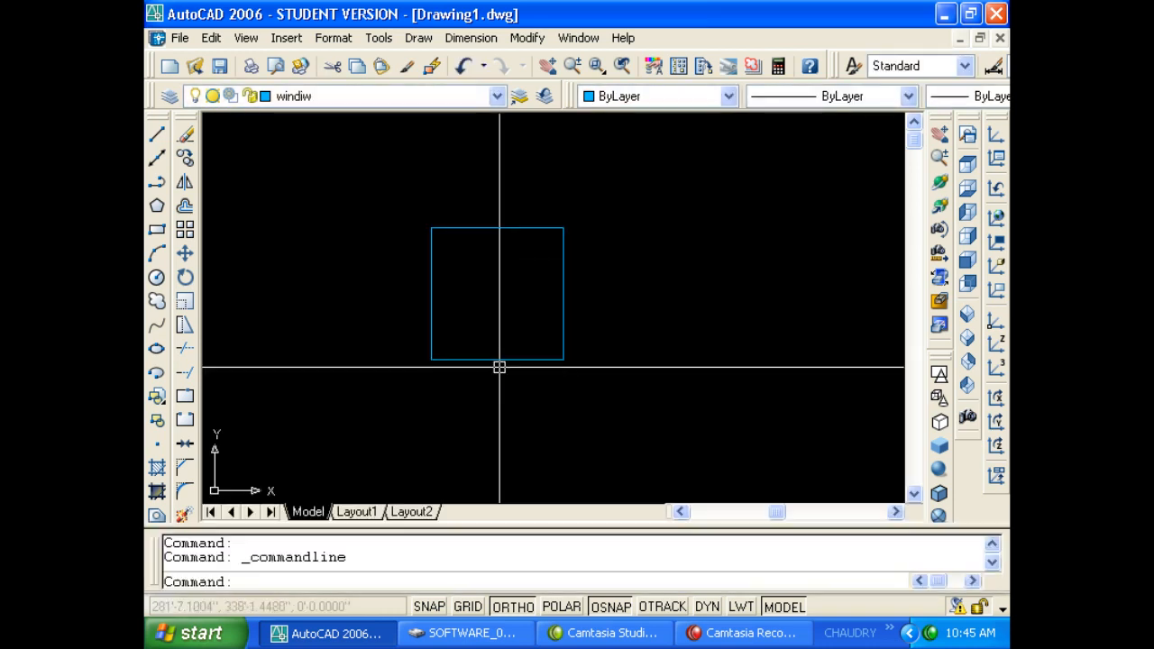
{"action": "key", "text": "ctrl+9"}
{"action": "key", "text": "ctrl+9"}
{"action": "key", "text": "ctrl+9"}
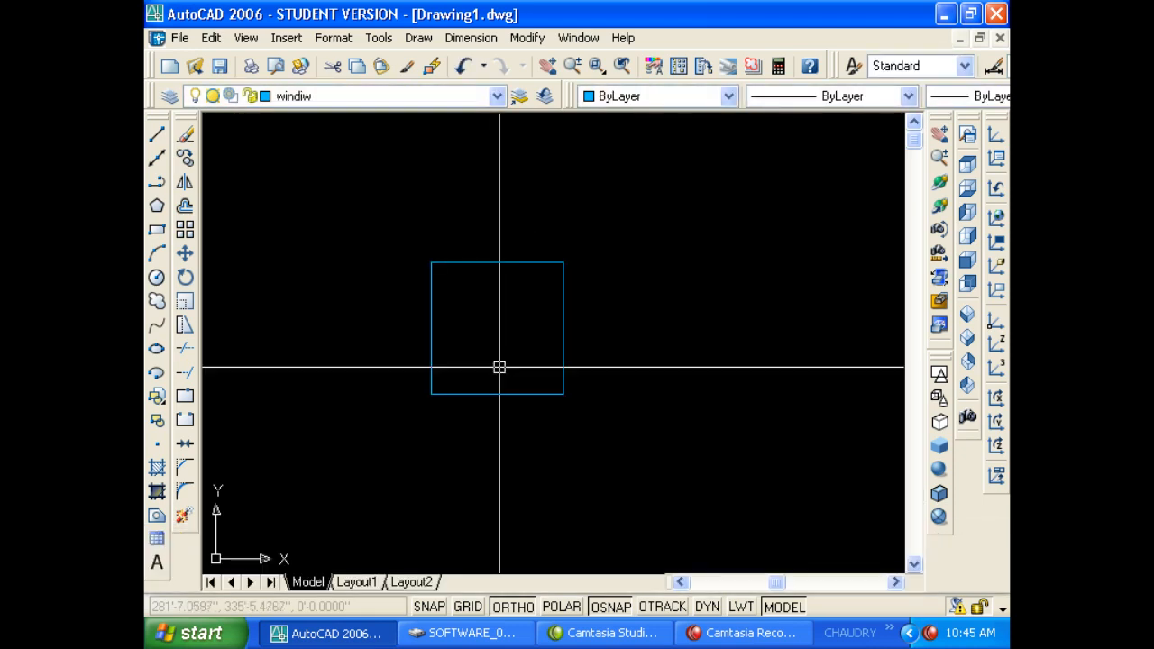
{"action": "key", "text": "ctrl+0"}
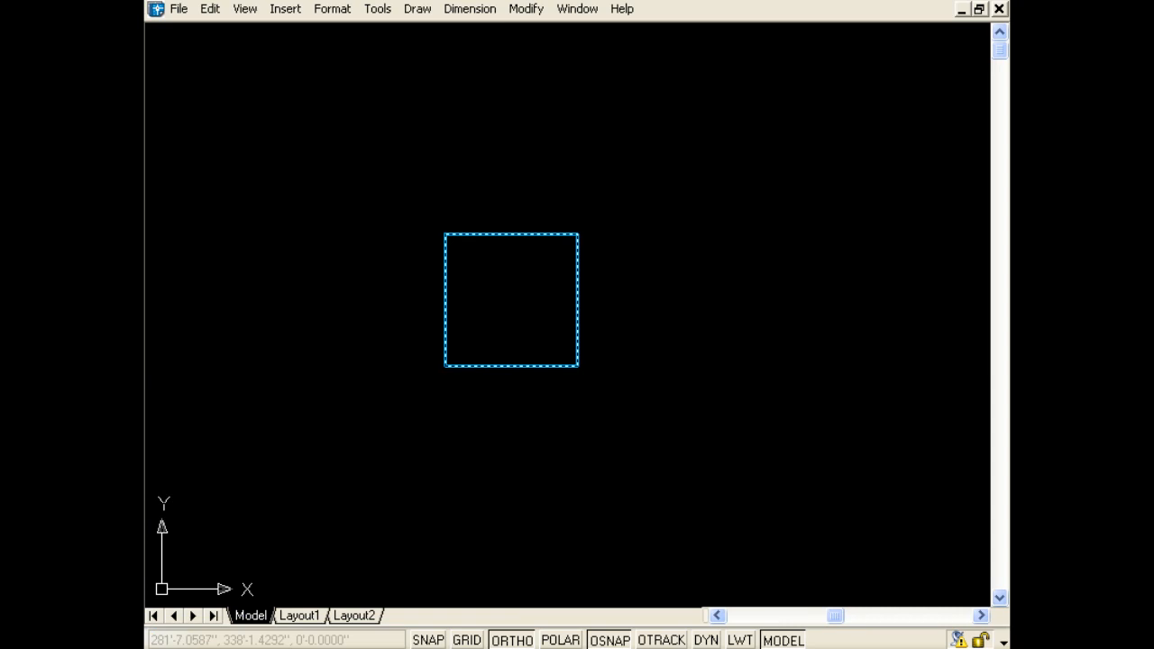
Open and close QuickCalc with Ctrl+8, then toggle the command line with Ctrl+9.
{"action": "key", "text": "ctrl+8"}
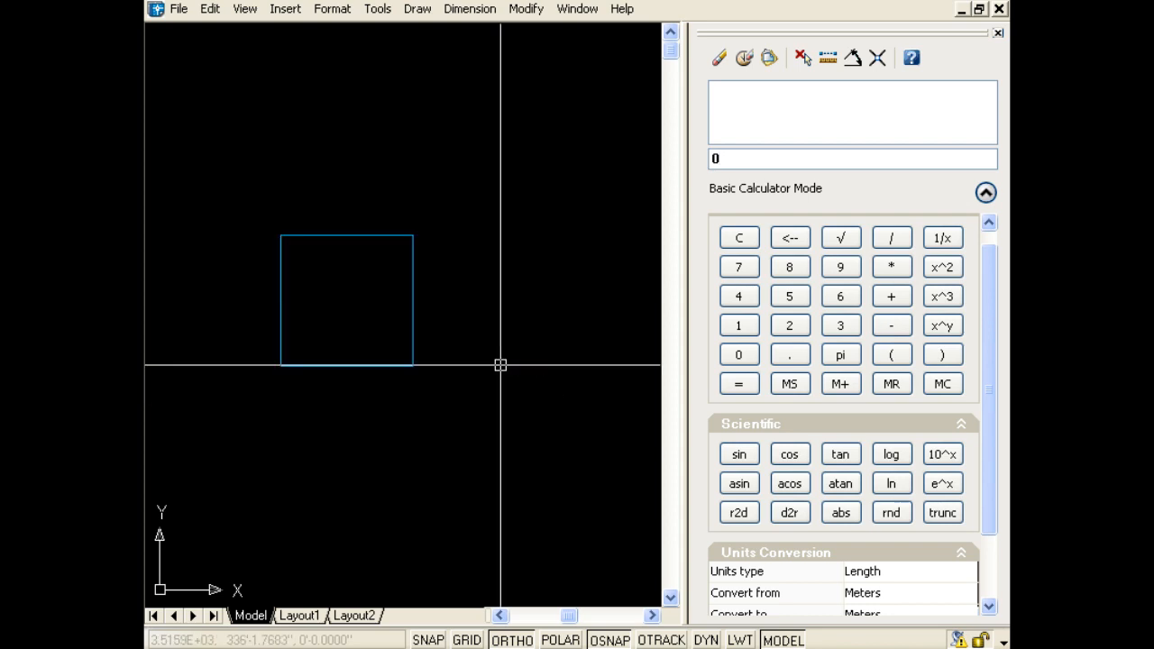
{"action": "key", "text": "Return"}
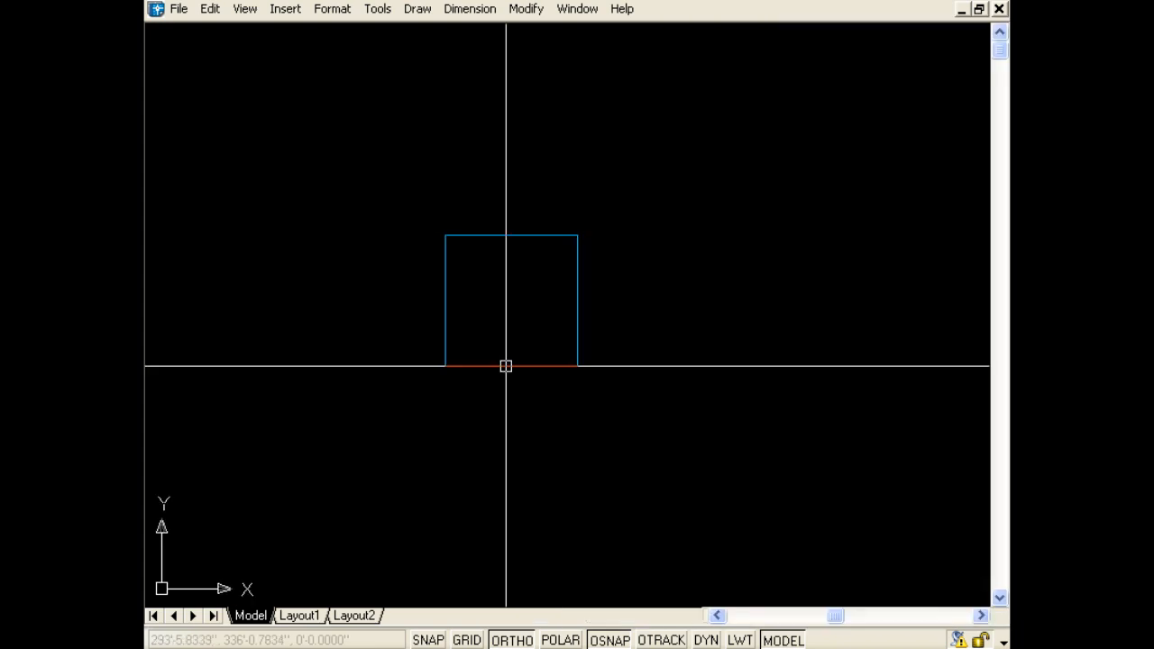
{"action": "key", "text": "ctrl+9"}
{"action": "key", "text": "ctrl+9"}
{"action": "key", "text": "ctrl+9"}
{"action": "key", "text": "ctrl+9"}
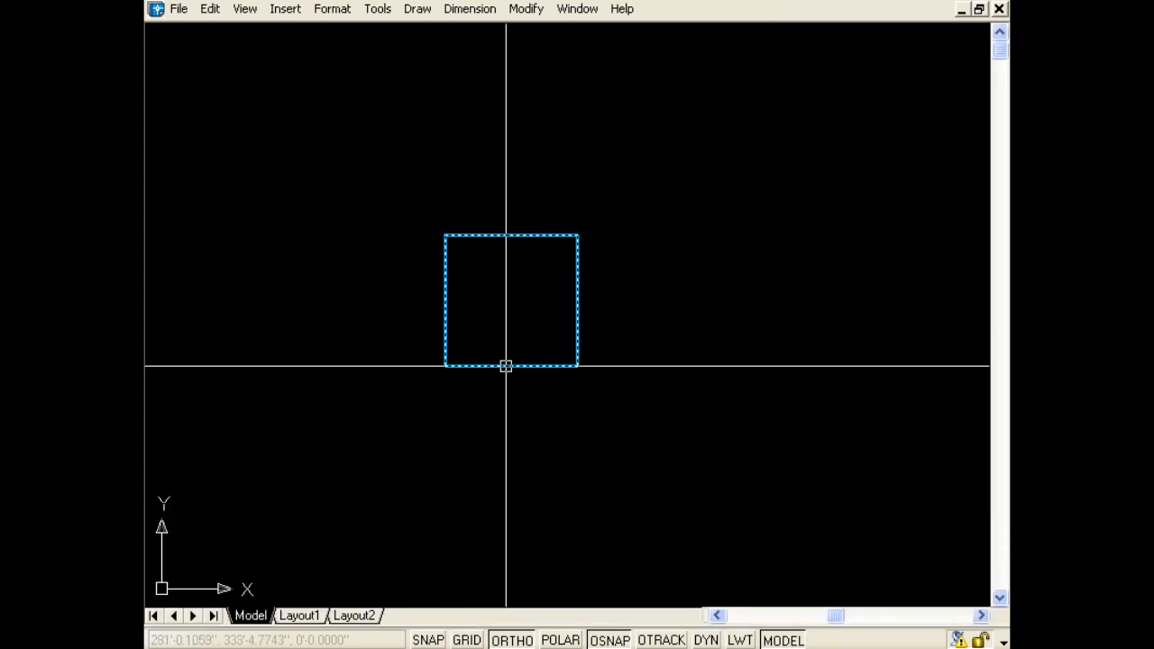
Toggle Clean Screen with Ctrl+0 until the title bar, toolbars and status bar return.
{"action": "key", "text": "ctrl+0"}
{"action": "key", "text": "ctrl+0"}
{"action": "key", "text": "ctrl+0"}
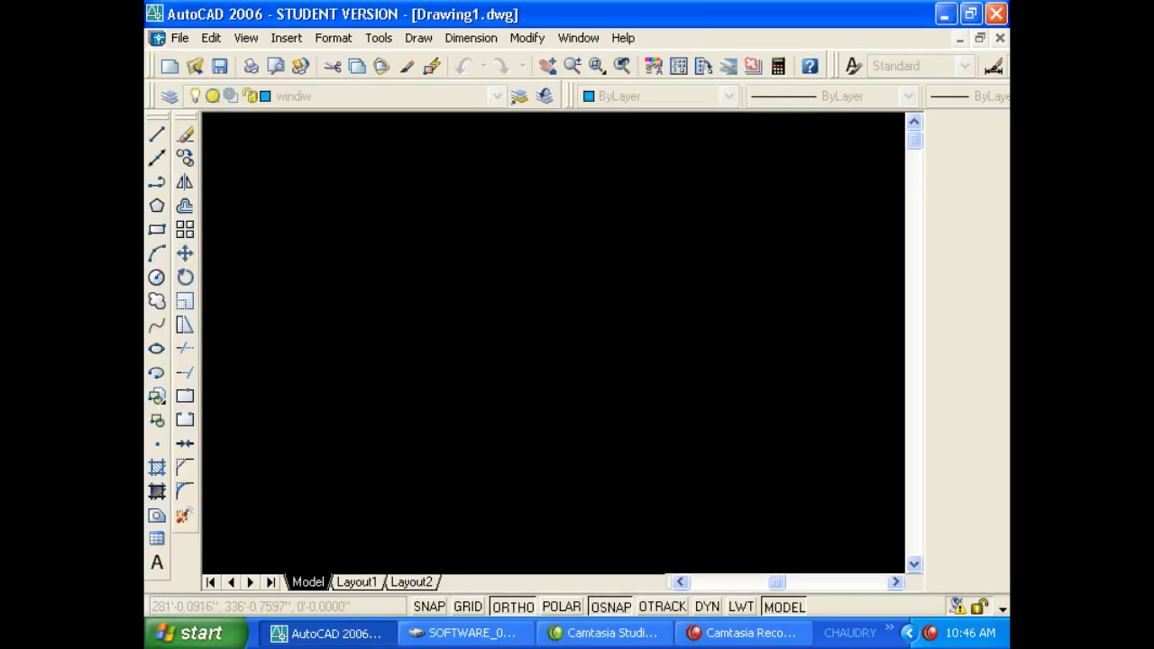
{"action": "key", "text": "ctrl+0"}
{"action": "key", "text": "ctrl+0"}
{"action": "key", "text": "ctrl+0"}
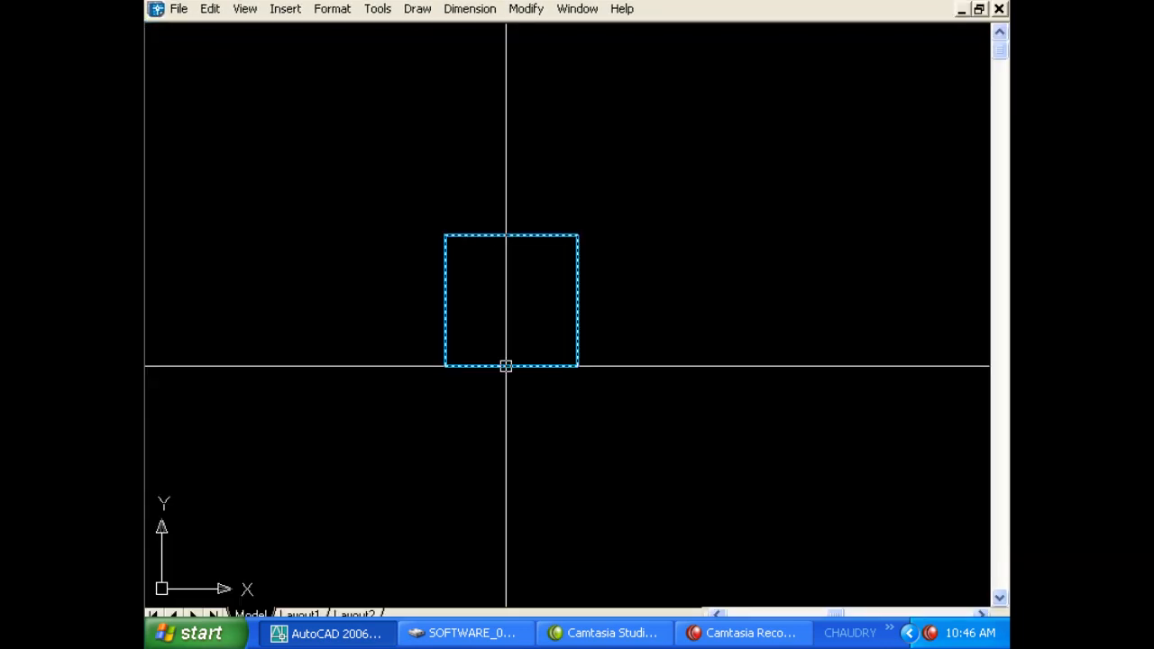
{"action": "key", "text": "ctrl+0"}
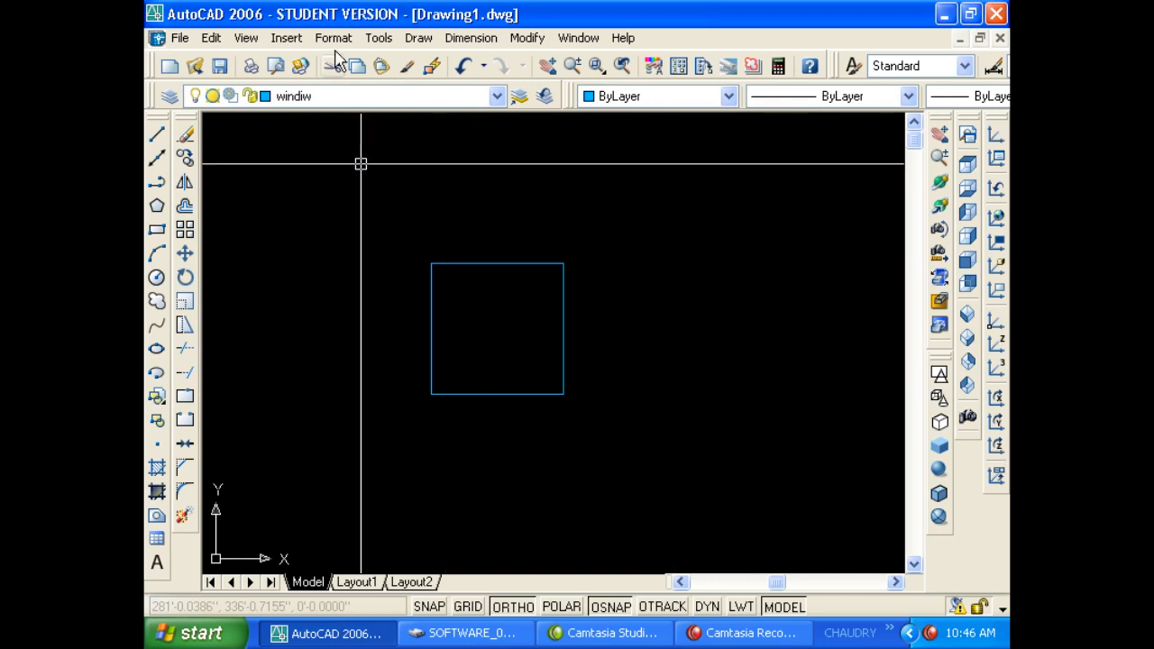
{"action": "left_click", "coordinate": [377, 38]}
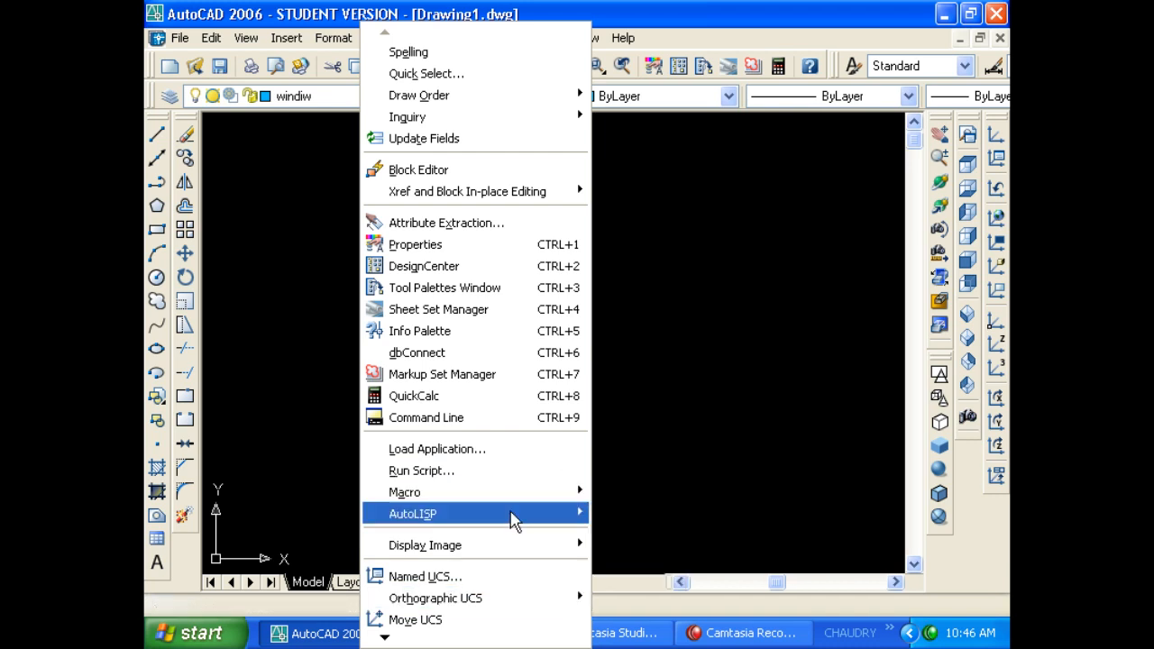
{"action": "mouse_move", "coordinate": [458, 640]}
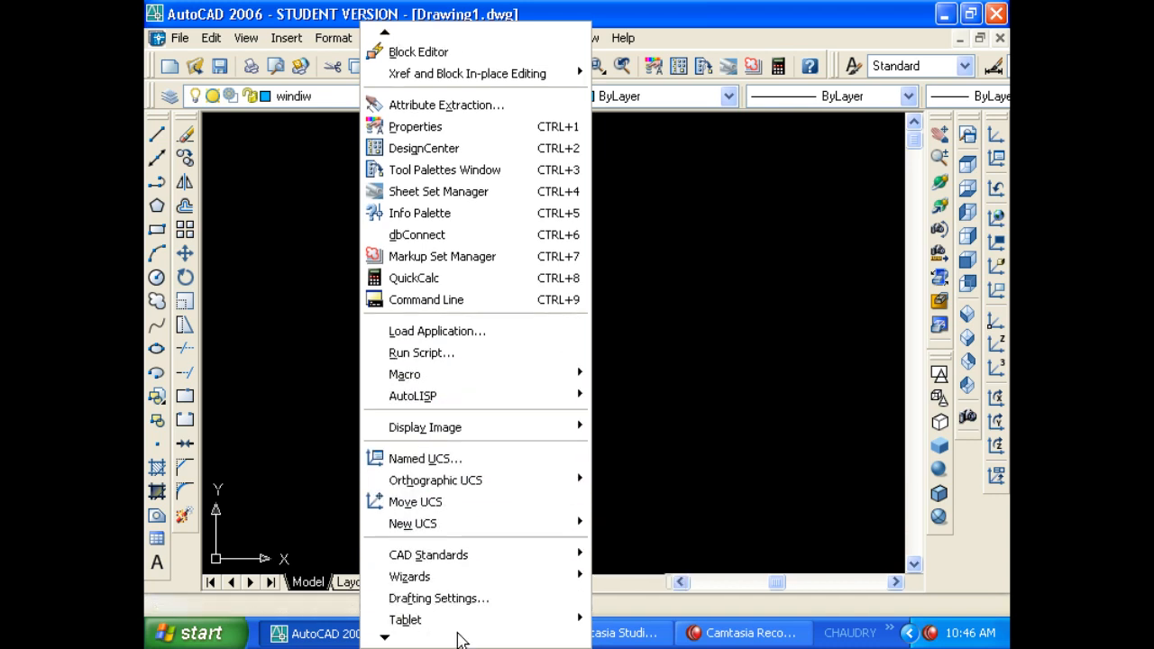
{"action": "mouse_move", "coordinate": [471, 443]}
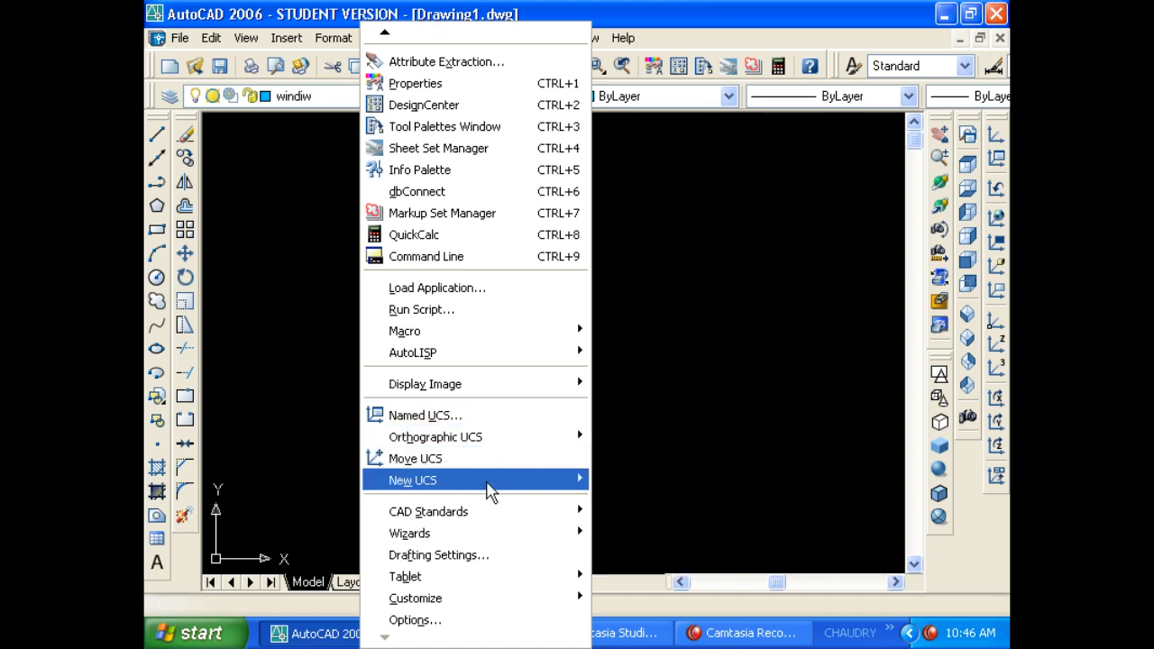
{"action": "mouse_move", "coordinate": [490, 487]}
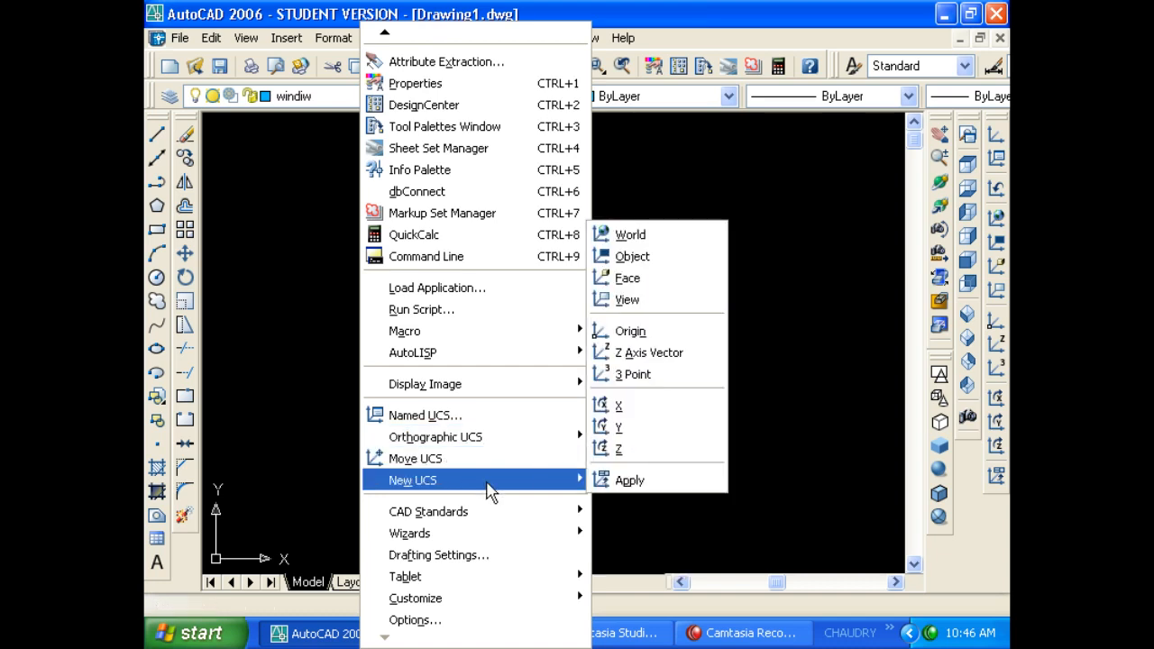
{"action": "left_click", "coordinate": [631, 257]}
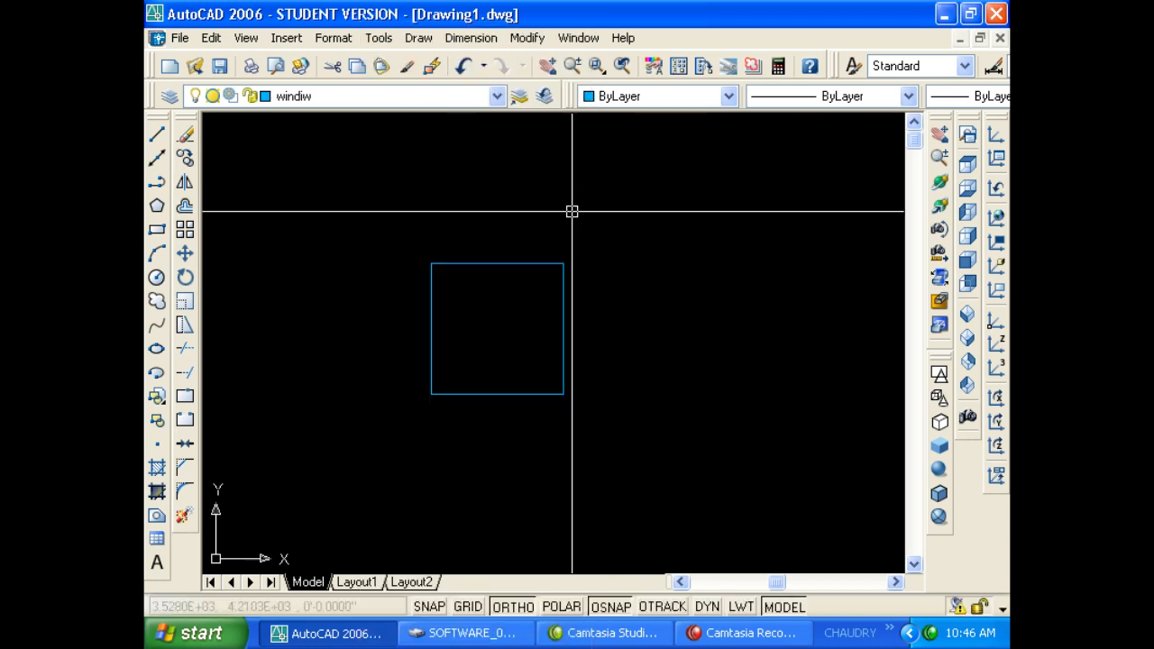
{"action": "right_click", "coordinate": [146, 228]}
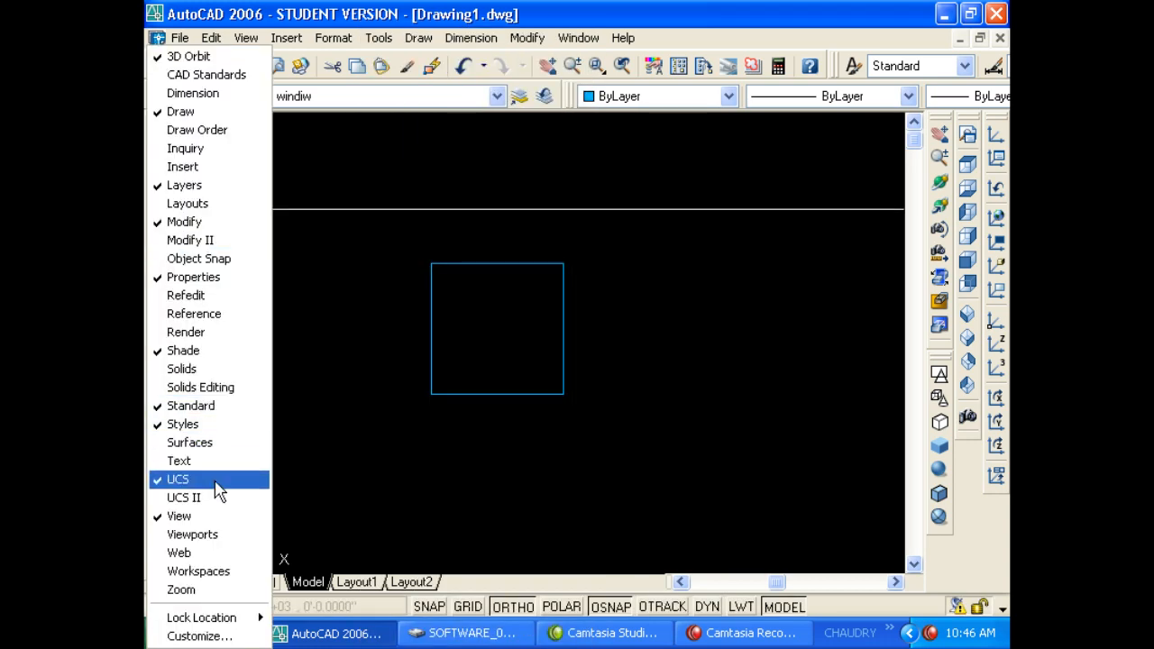
{"action": "left_click", "coordinate": [1006, 121]}
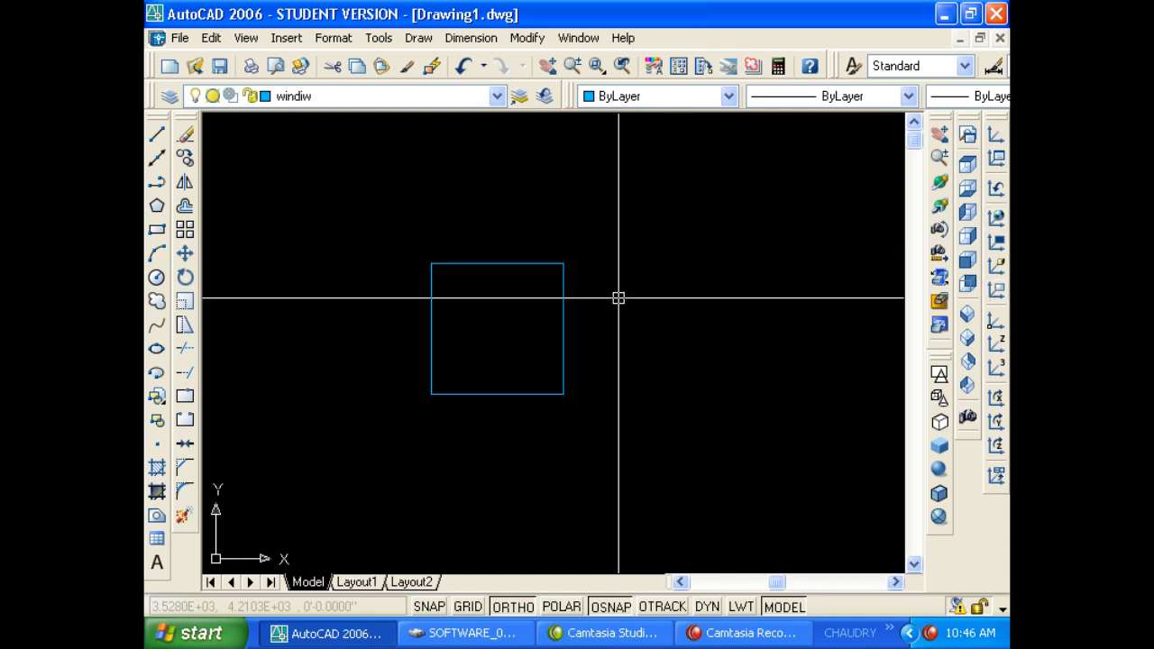
Switch to a southwest isometric view and draw a free-angle line on the square.
{"action": "left_click", "coordinate": [974, 313]}
{"action": "scroll", "coordinate": [641, 315], "scroll_direction": "down", "scroll_amount": 2}
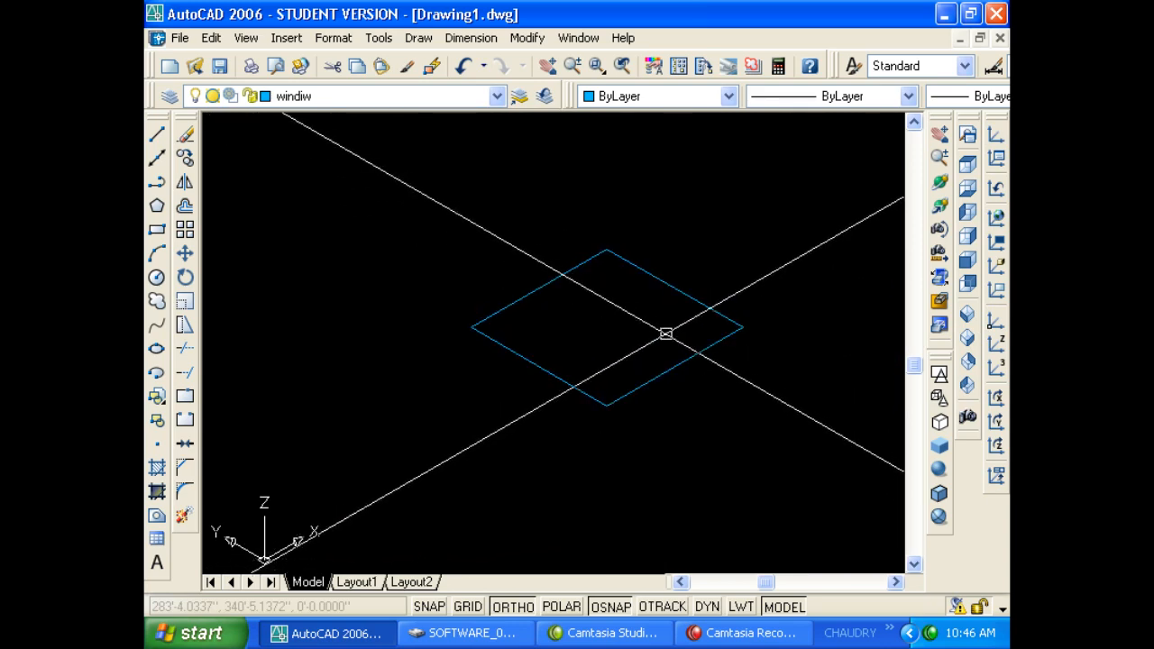
{"action": "type", "text": "l"}
{"action": "key", "text": "Return"}
{"action": "left_click", "coordinate": [624, 294]}
{"action": "key", "text": "F8"}
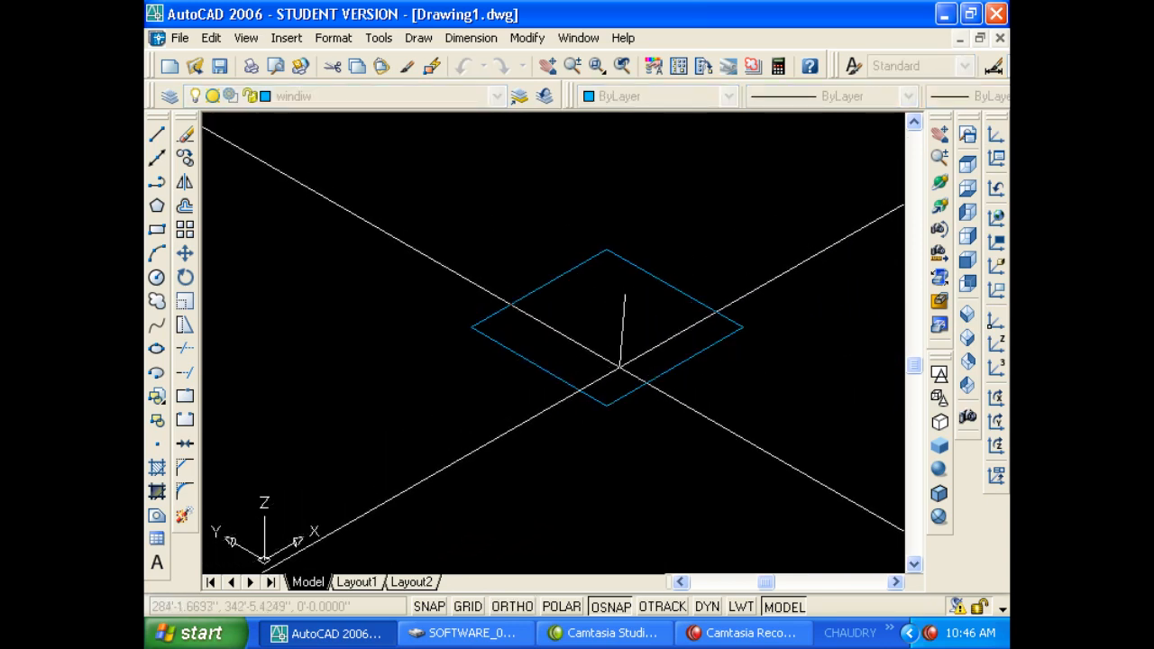
{"action": "left_click", "coordinate": [618, 362]}
{"action": "key", "text": "Return"}
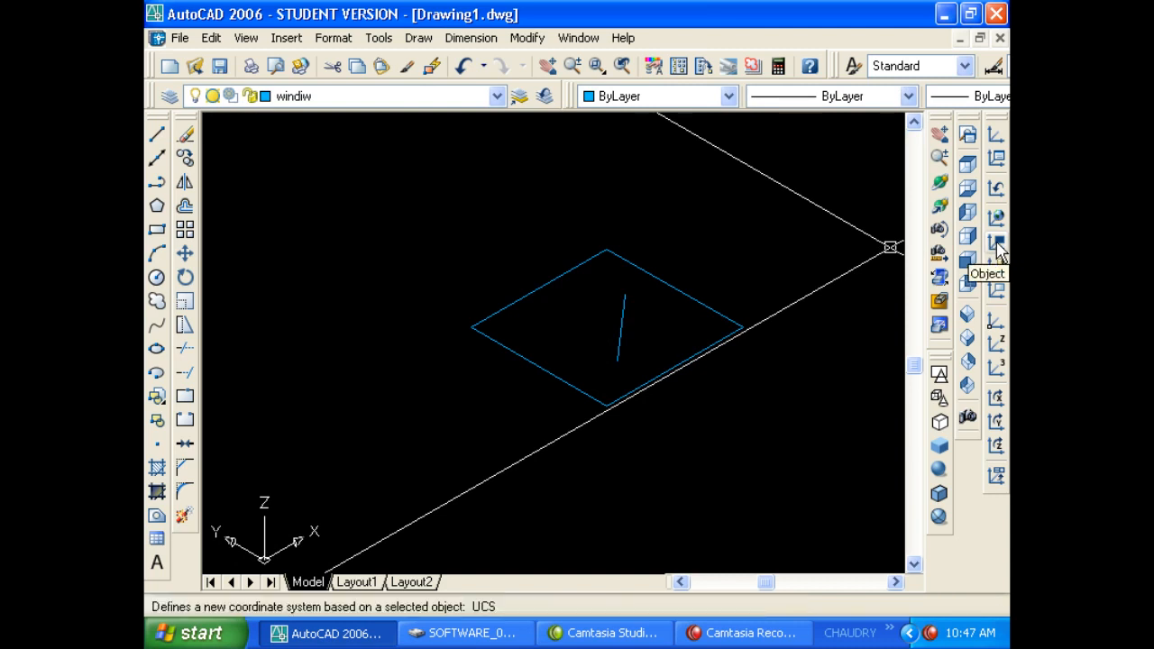
Align the UCS to the blue rhombus and draw an ortho line along it.
{"action": "left_click", "coordinate": [998, 252]}
{"action": "left_click", "coordinate": [696, 301]}
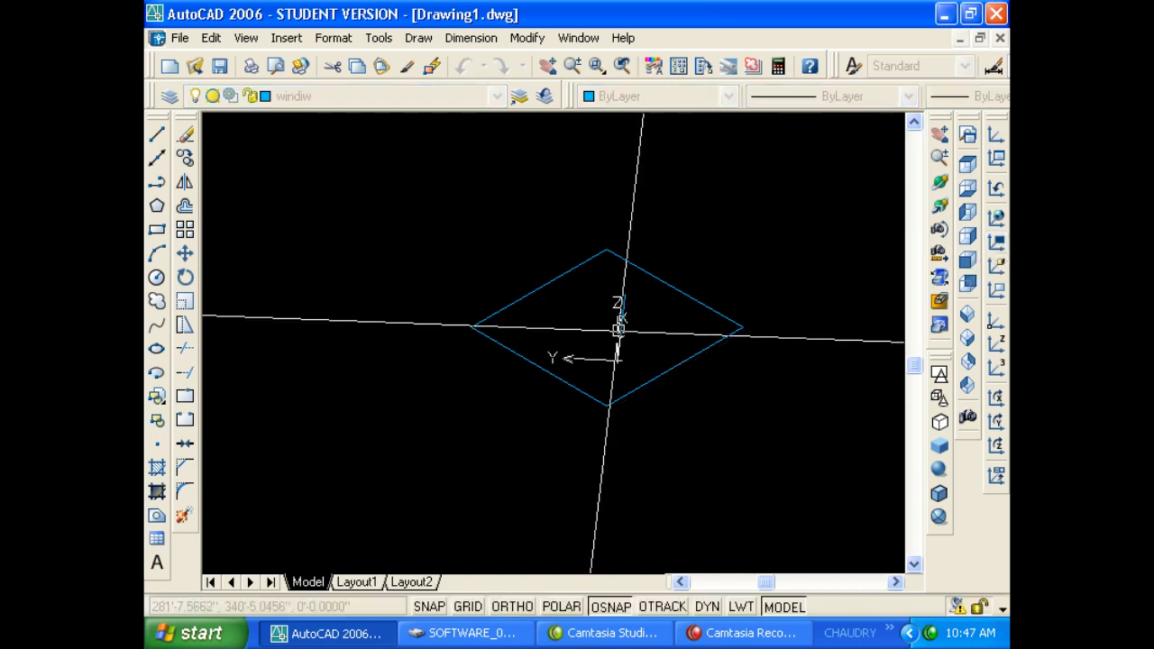
{"action": "type", "text": "l"}
{"action": "key", "text": "Return"}
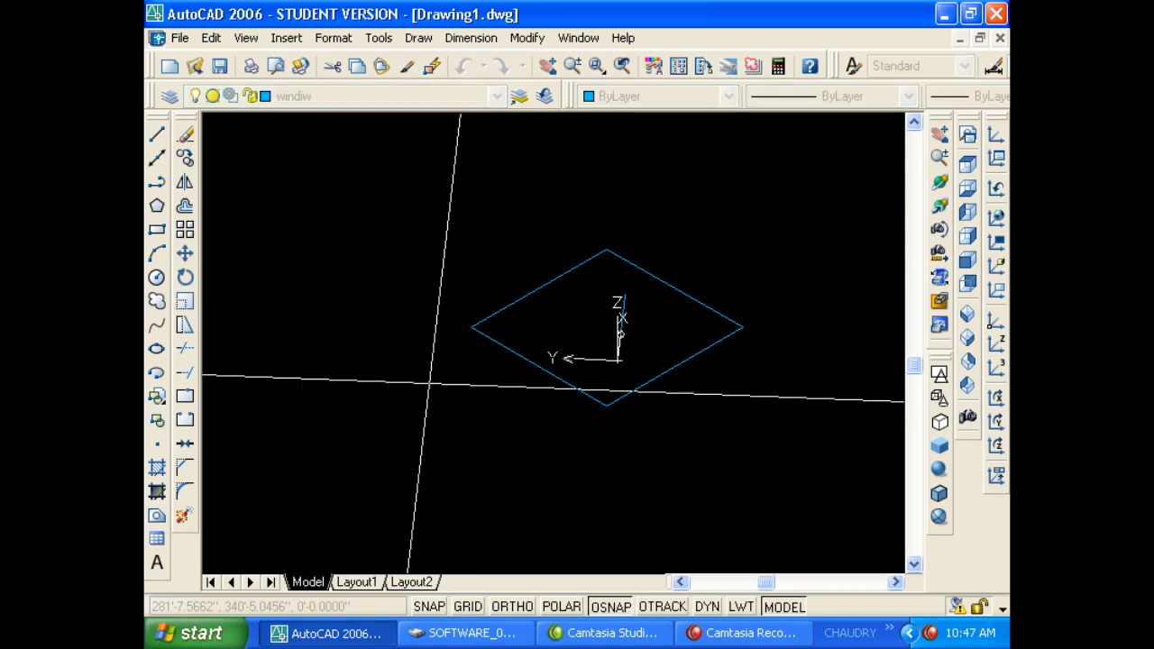
{"action": "left_click", "coordinate": [420, 386]}
{"action": "key", "text": "F8"}
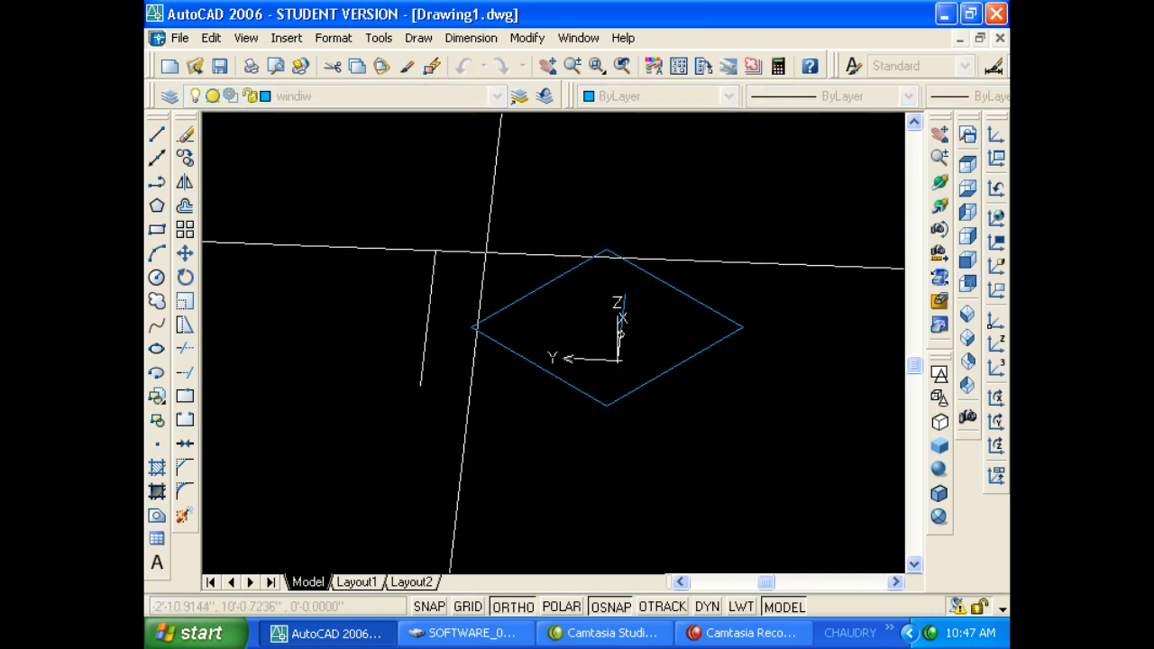
{"action": "left_click", "coordinate": [486, 251]}
{"action": "key", "text": "Return"}
{"action": "key", "text": "Return"}
Draw two more line segments parallel to the first aligned line.
{"action": "left_click", "coordinate": [339, 387]}
{"action": "left_click", "coordinate": [381, 270]}
{"action": "key", "text": "Return"}
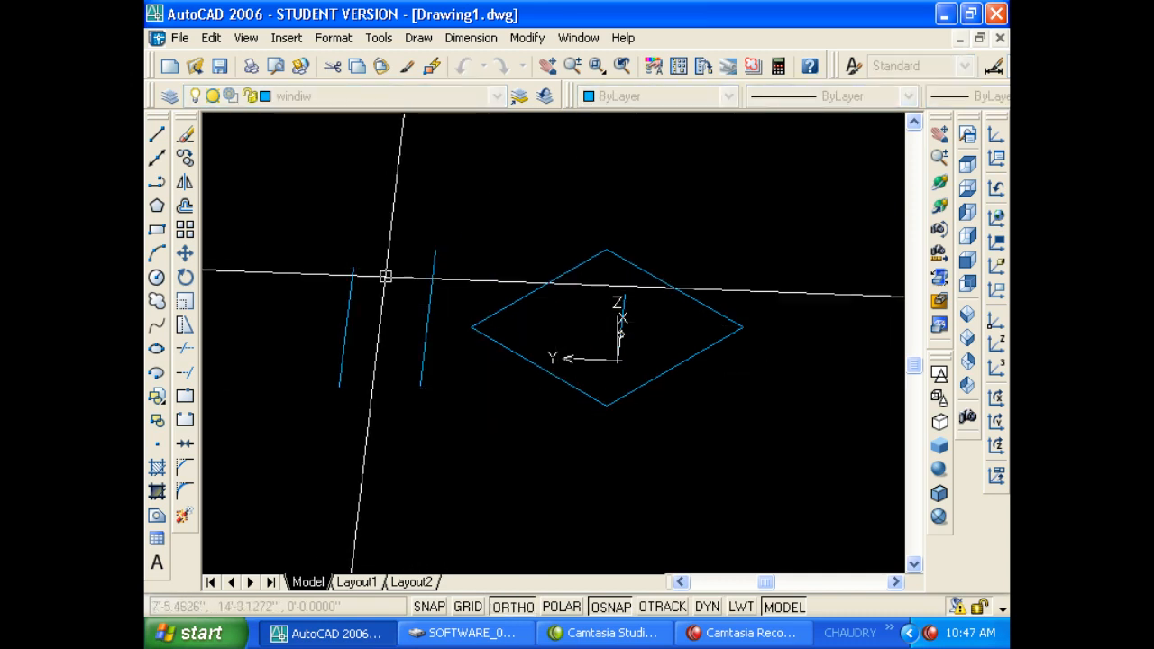
{"action": "key", "text": "Return"}
{"action": "left_click", "coordinate": [387, 359]}
{"action": "left_click", "coordinate": [417, 272]}
{"action": "key", "text": "Return"}
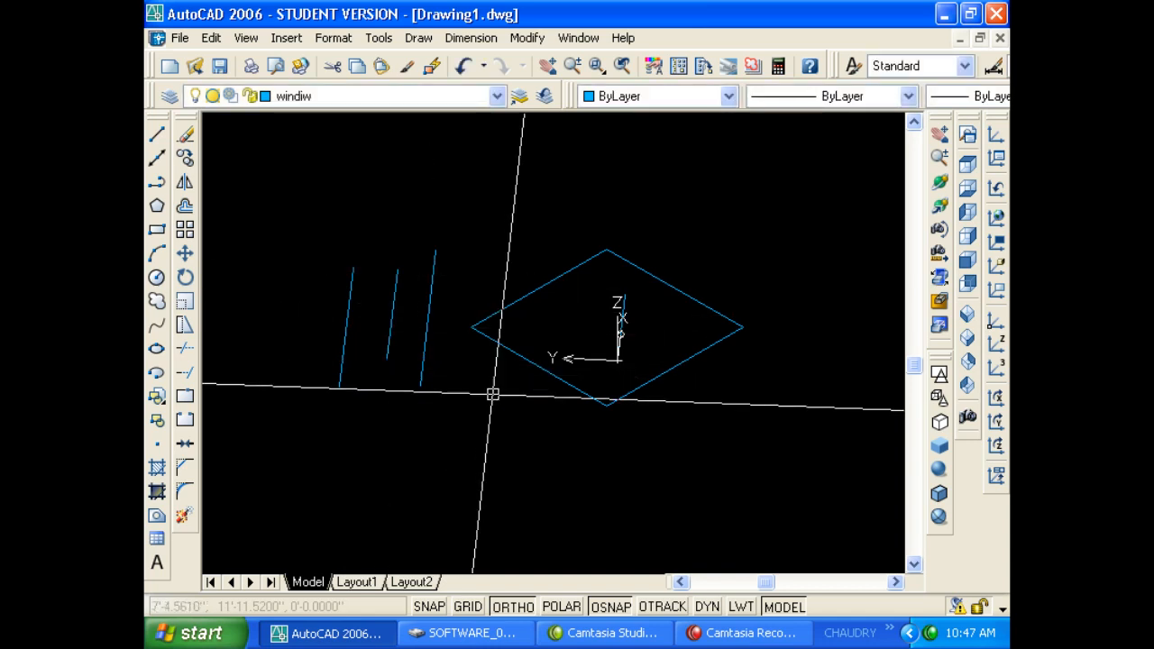
Return to the top plan view and erase every object in the drawing.
{"action": "left_click", "coordinate": [967, 163]}
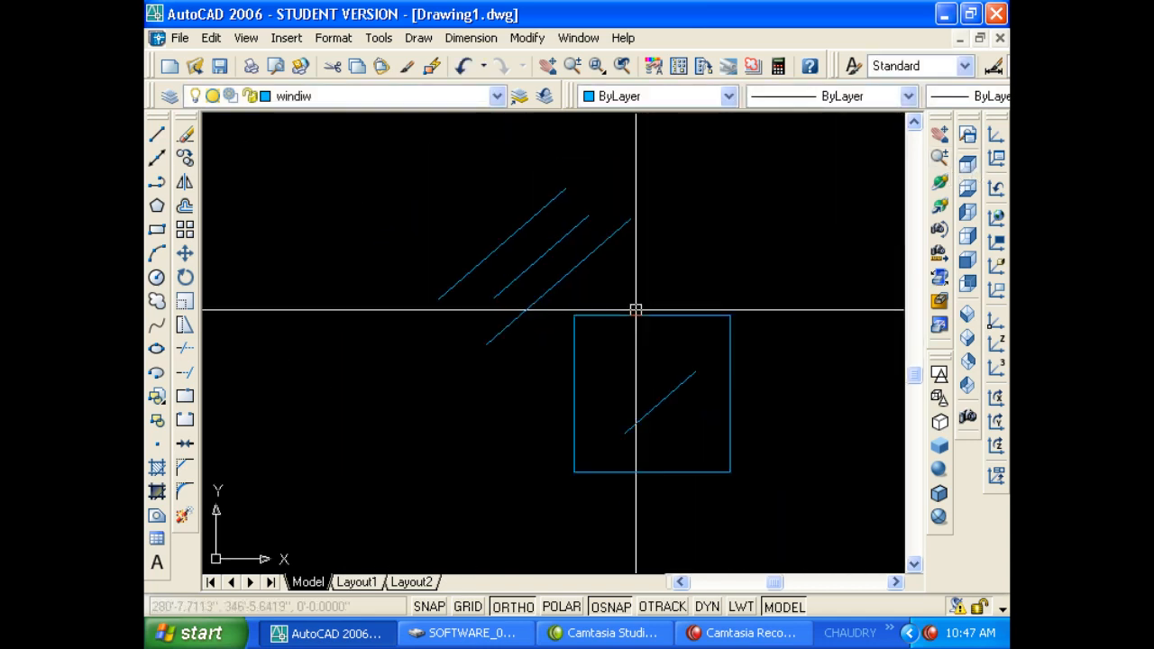
{"action": "key", "text": "ctrl+a"}
{"action": "key", "text": "Delete"}
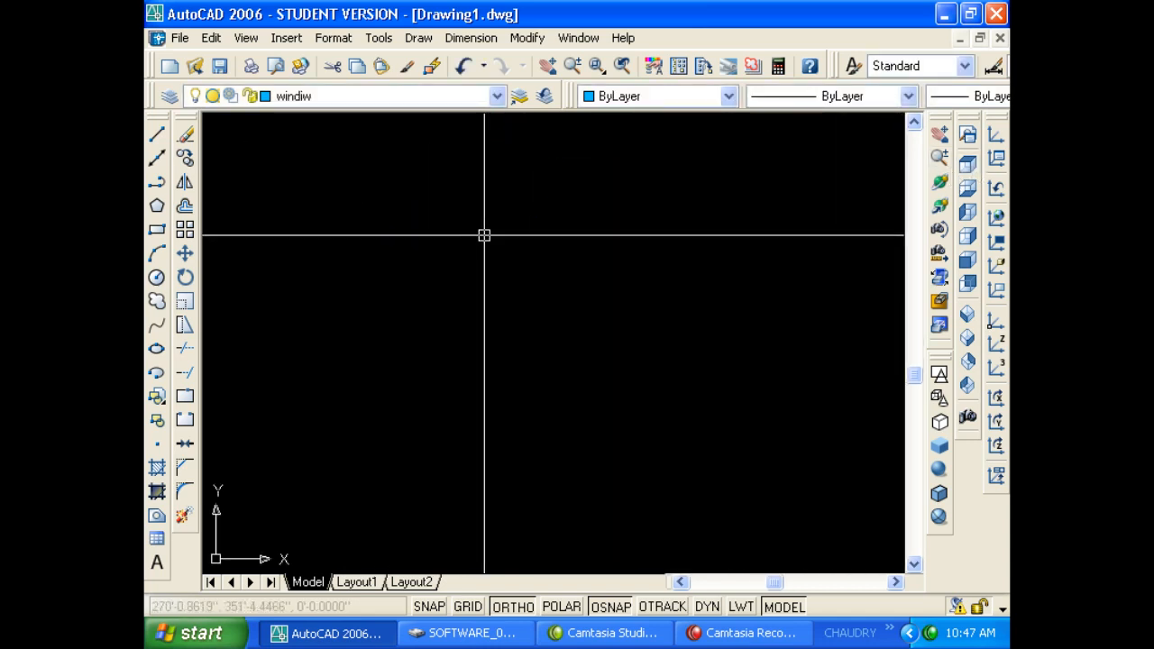
Draw a diagonal line with ortho mode off.
{"action": "type", "text": "l"}
{"action": "key", "text": "Return"}
{"action": "left_click", "coordinate": [510, 244]}
{"action": "key", "text": "F8"}
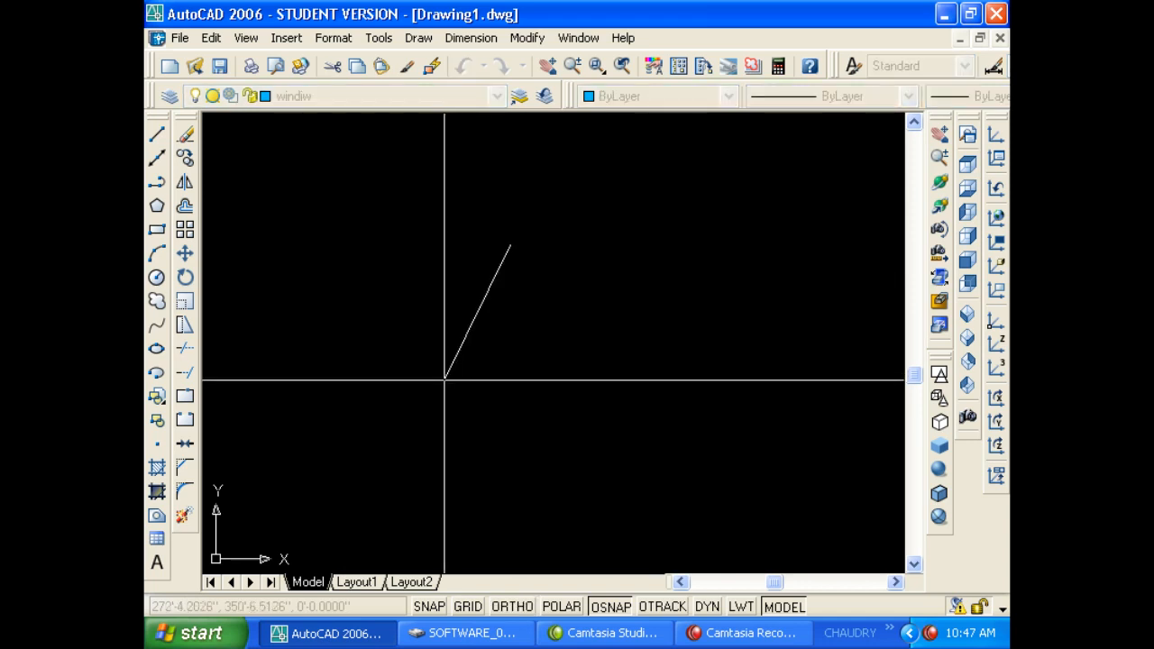
{"action": "left_click", "coordinate": [444, 381]}
{"action": "key", "text": "Return"}
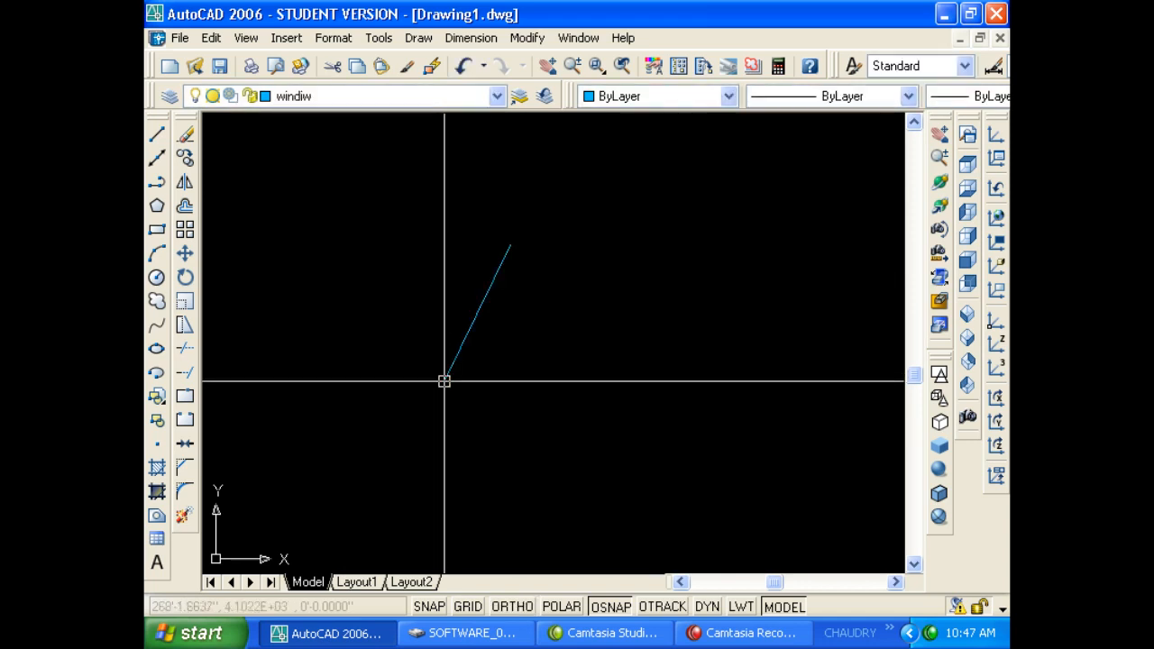
Align the UCS to the diagonal line and draw an ortho line along the new axis.
{"action": "left_click", "coordinate": [994, 250]}
{"action": "left_click", "coordinate": [482, 306]}
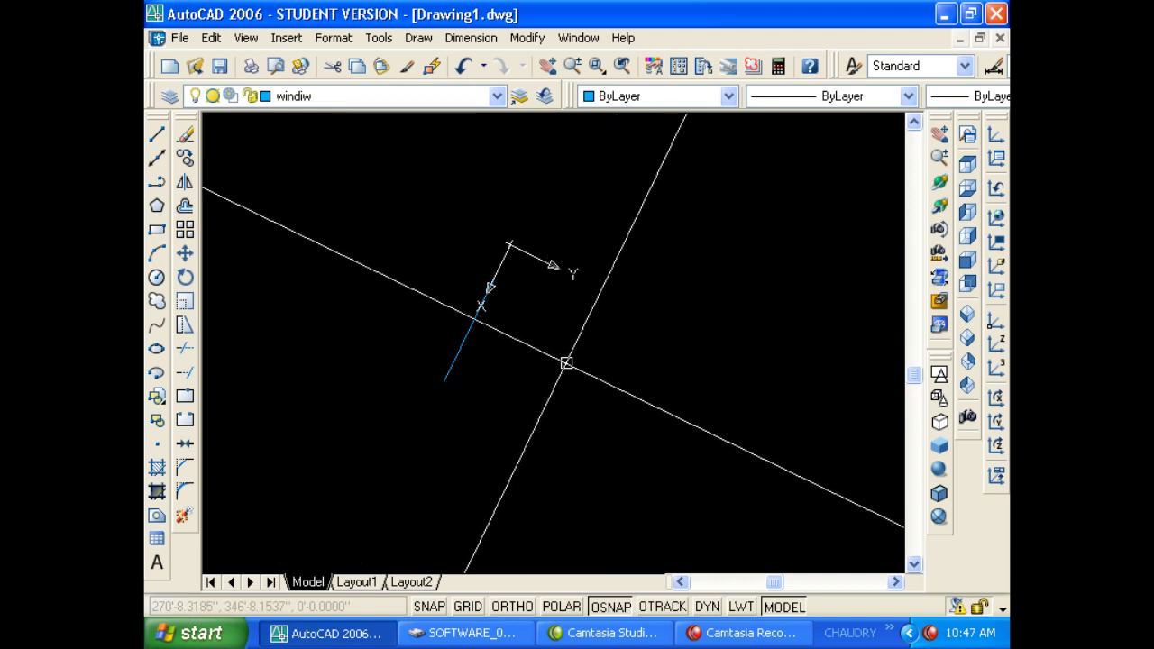
{"action": "type", "text": "l"}
{"action": "key", "text": "Return"}
{"action": "left_click", "coordinate": [597, 368]}
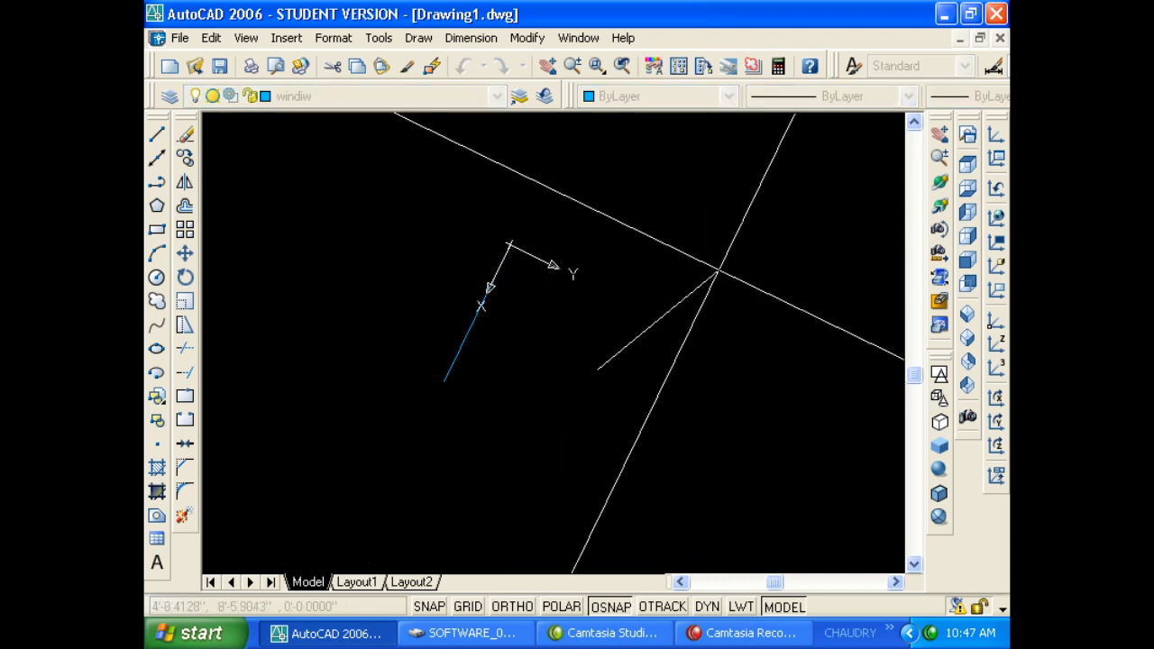
{"action": "key", "text": "F8"}
{"action": "left_click", "coordinate": [711, 237]}
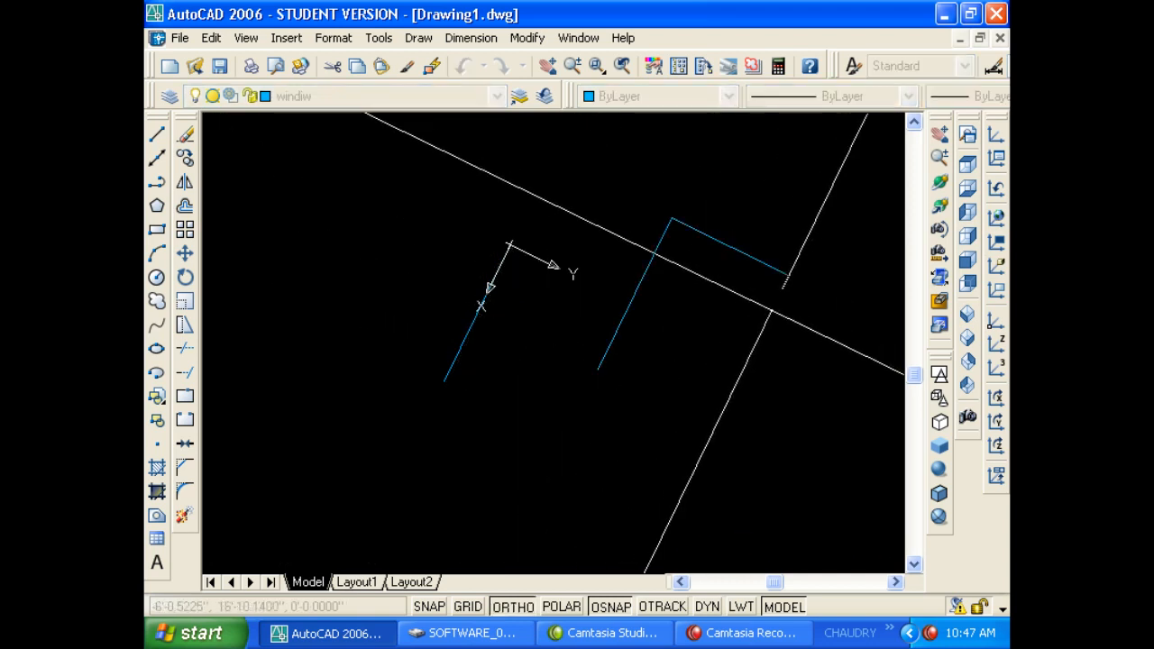
{"action": "key", "text": "Return"}
Draw the remaining short blue lines along the aligned axes, then reset the UCS to World.
{"action": "type", "text": "l"}
{"action": "key", "text": "Return"}
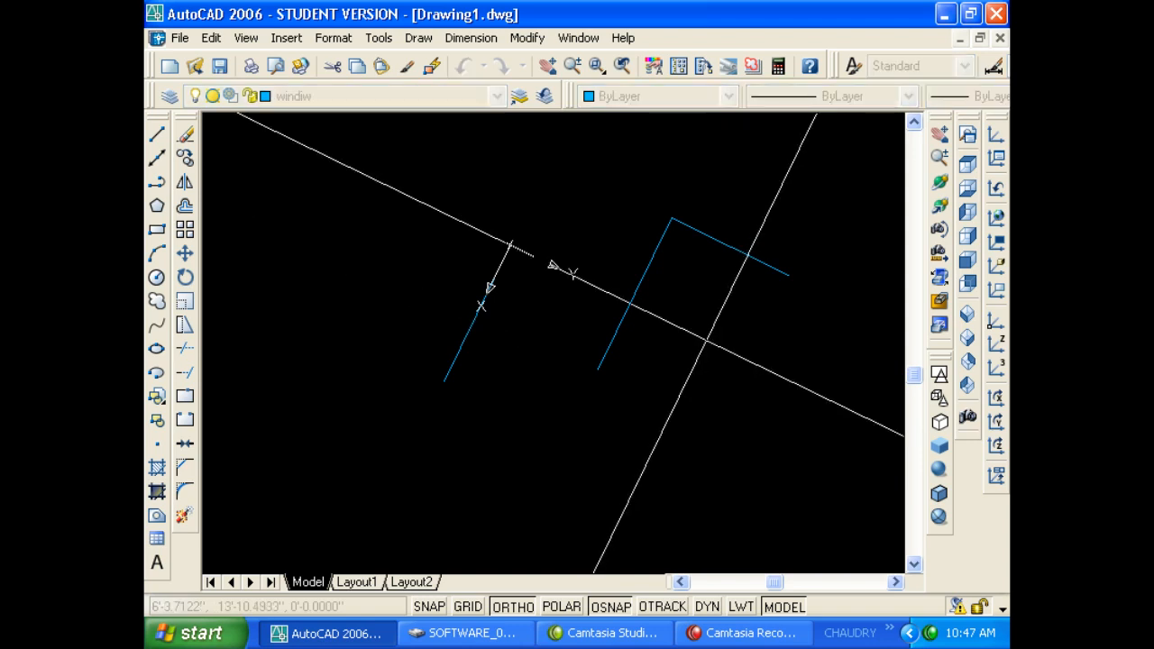
{"action": "left_click", "coordinate": [706, 339]}
{"action": "left_click", "coordinate": [645, 464]}
{"action": "key", "text": "Return"}
{"action": "key", "text": "Return"}
{"action": "left_click", "coordinate": [530, 403]}
{"action": "left_click", "coordinate": [463, 485]}
{"action": "key", "text": "Return"}
{"action": "key", "text": "Return"}
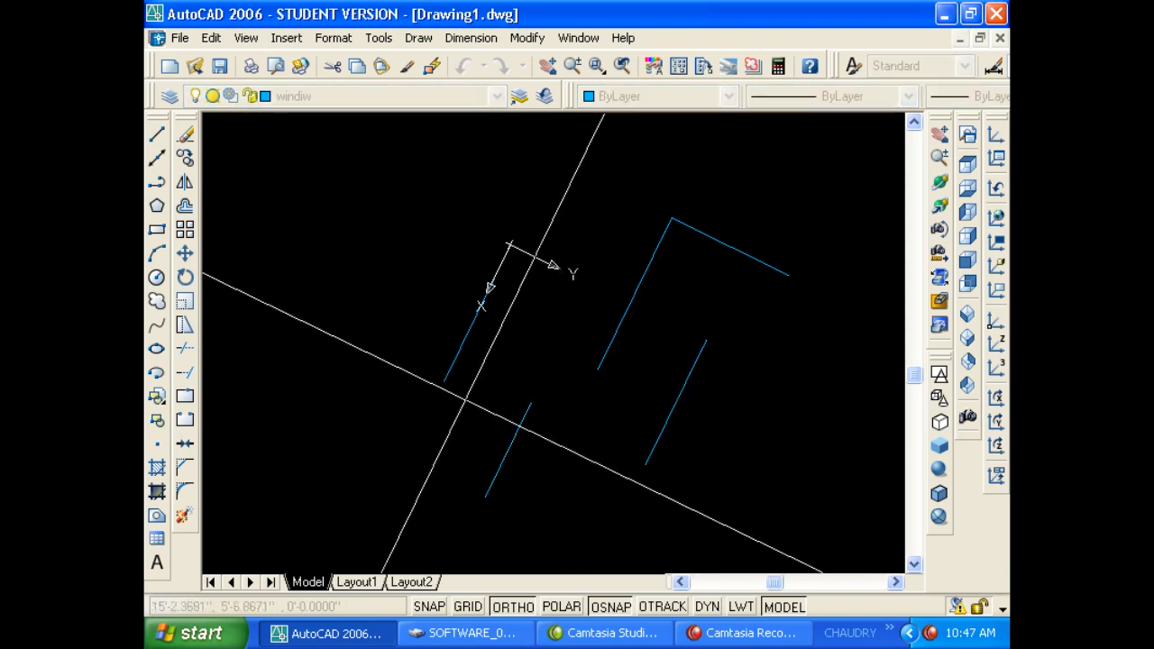
{"action": "left_click", "coordinate": [464, 397]}
{"action": "left_click", "coordinate": [423, 488]}
{"action": "key", "text": "Return"}
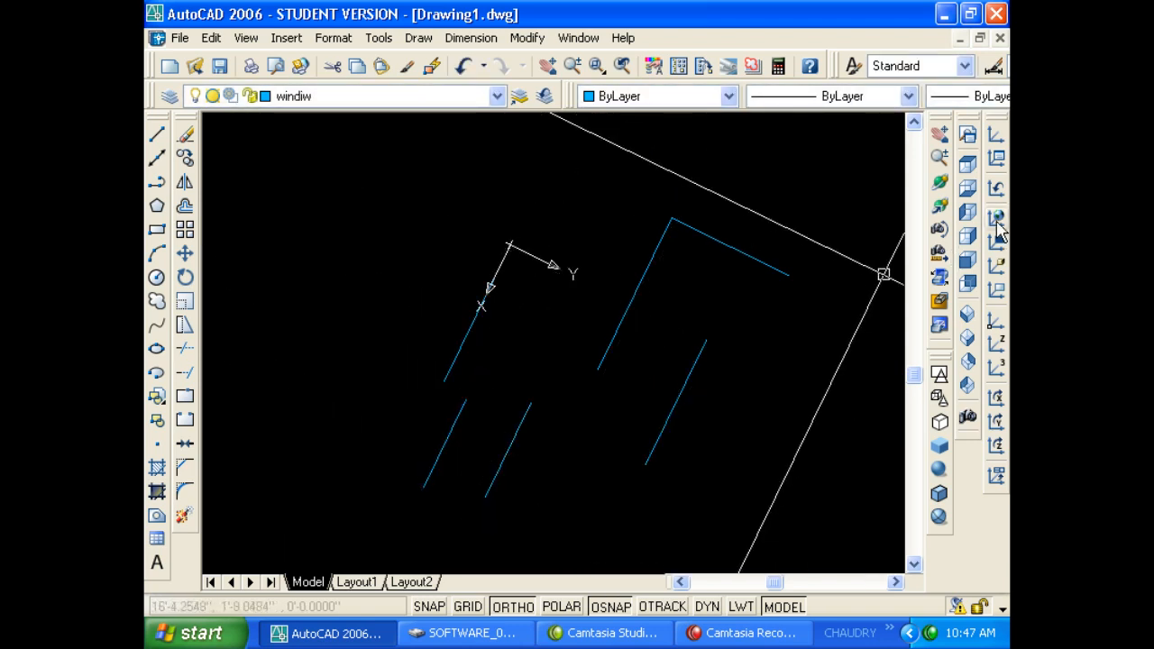
{"action": "left_click", "coordinate": [997, 224]}
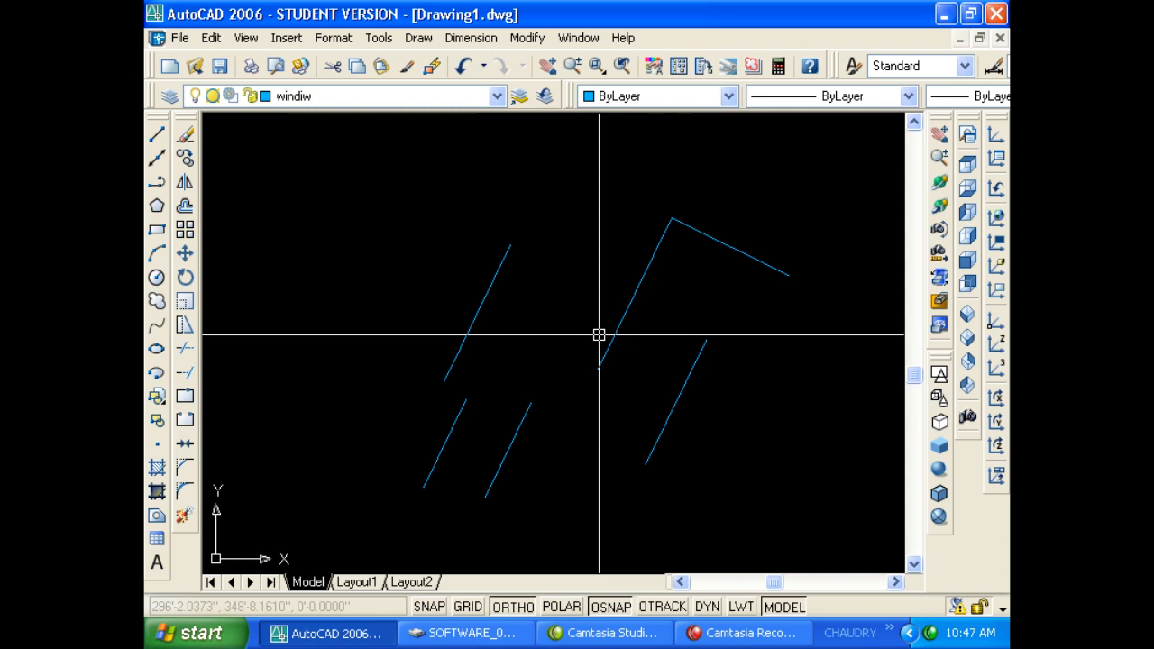
Delete the five blue lines with a crossing window, then the last remaining line.
{"action": "left_click", "coordinate": [749, 440]}
{"action": "left_click", "coordinate": [387, 296]}
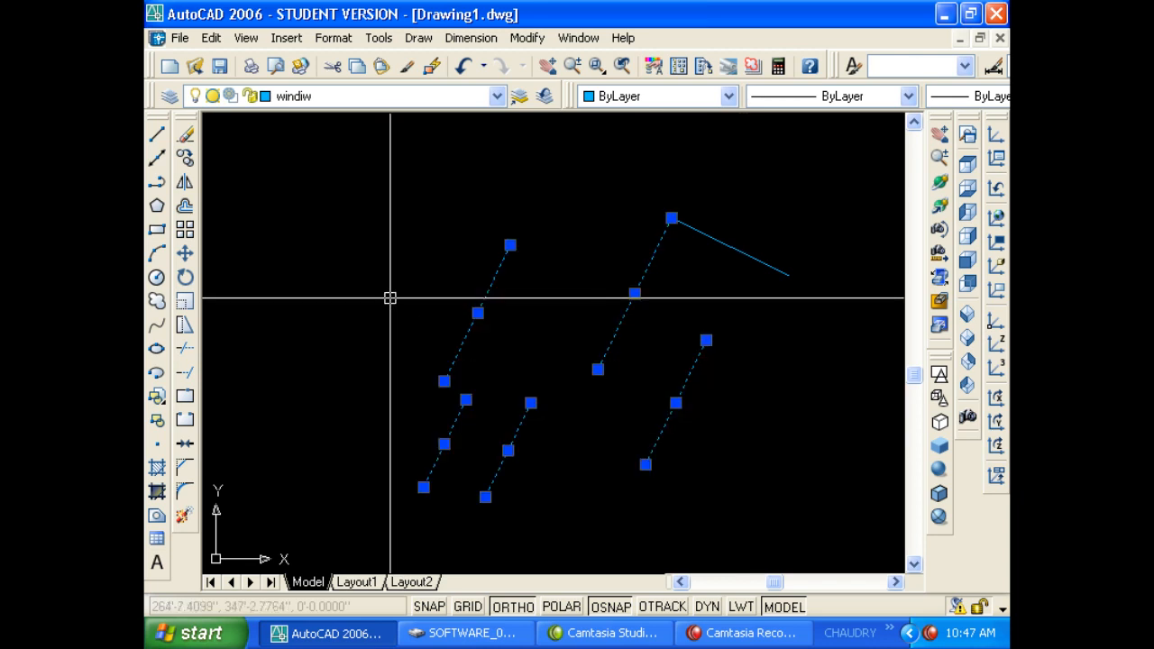
{"action": "key", "text": "Delete"}
{"action": "left_click", "coordinate": [685, 222]}
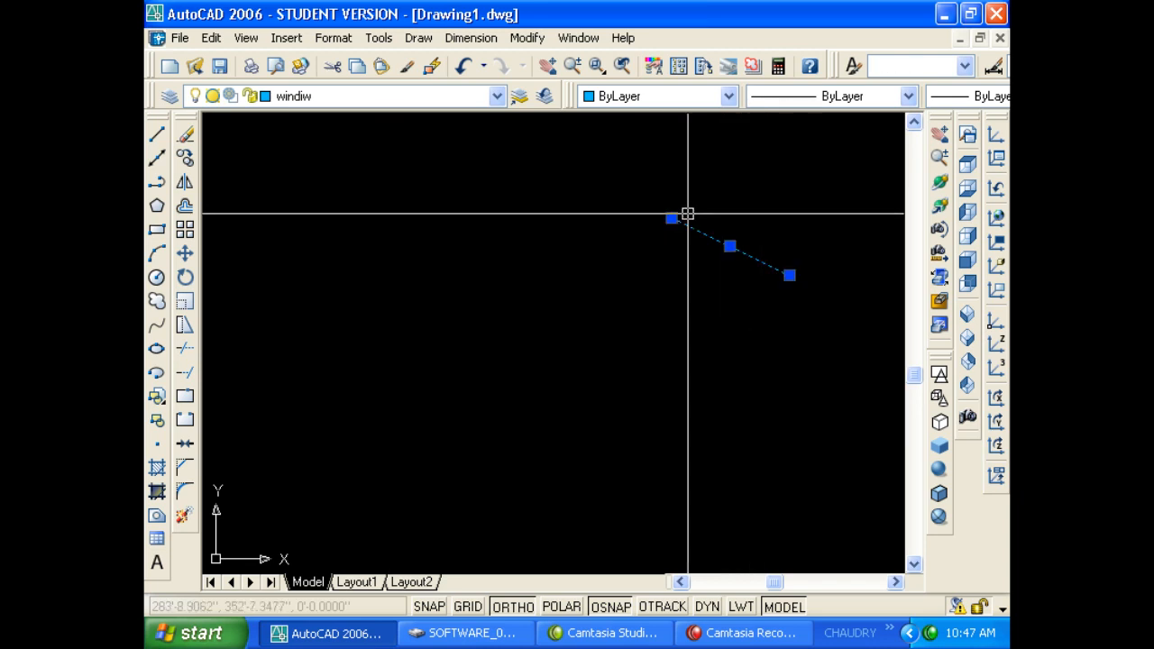
{"action": "key", "text": "Delete"}
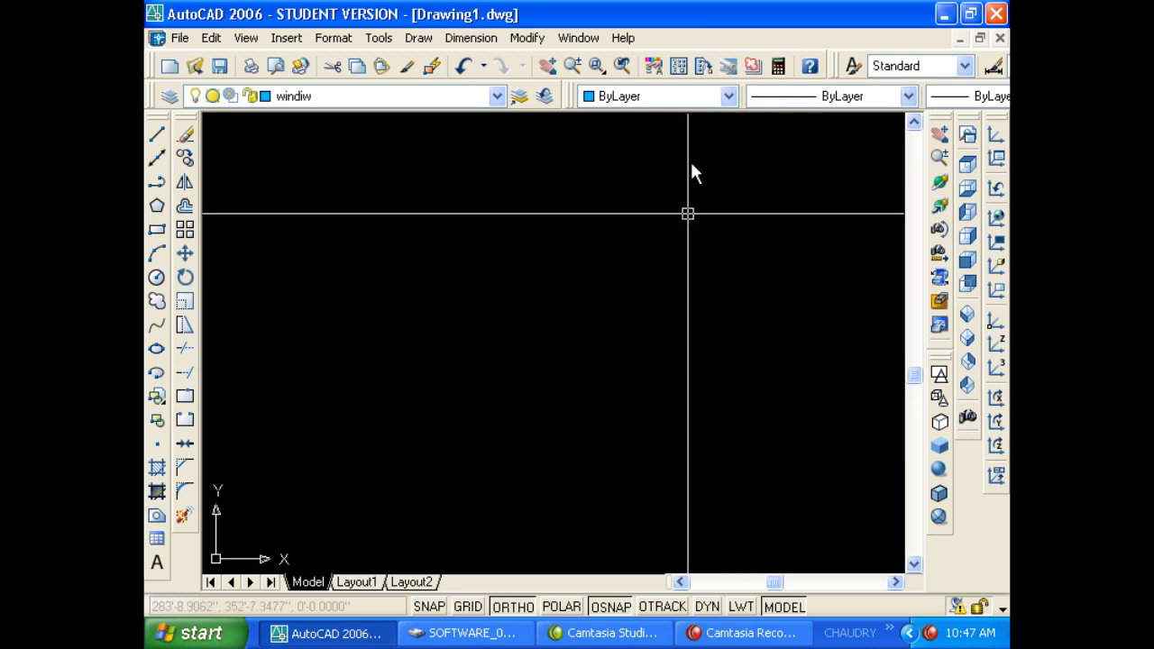
Open Tools > Options, view the HTML Help version information, and minimize the Help window.
{"action": "left_click", "coordinate": [378, 38]}
{"action": "left_click", "coordinate": [477, 622]}
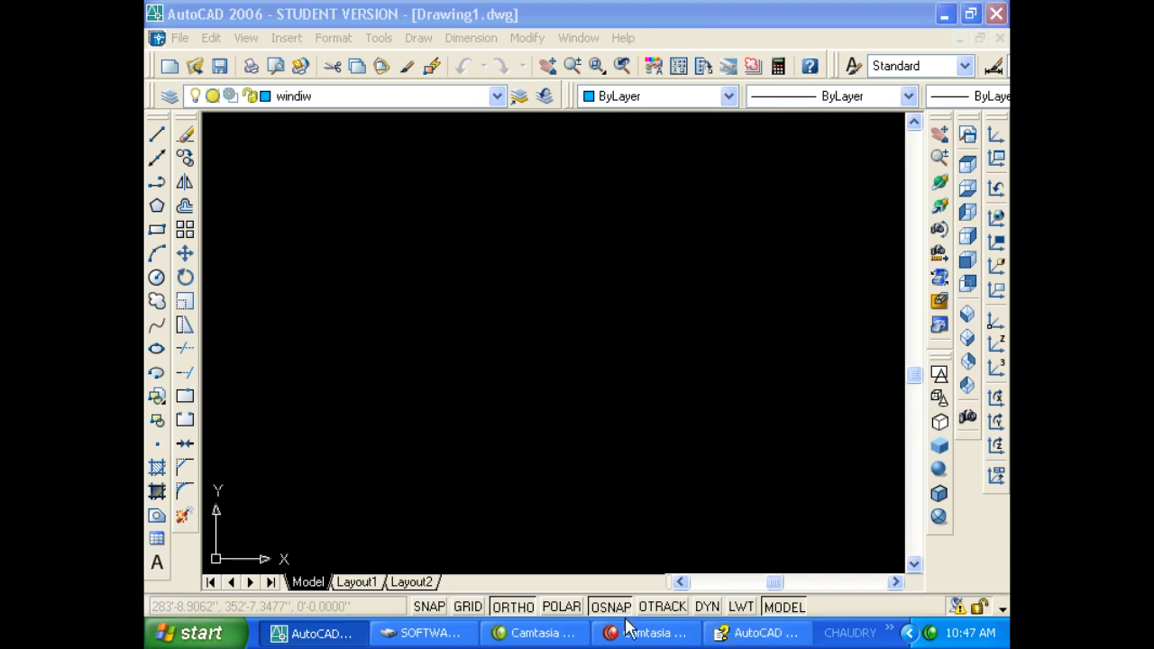
{"action": "right_click", "coordinate": [766, 634]}
{"action": "left_click", "coordinate": [780, 624]}
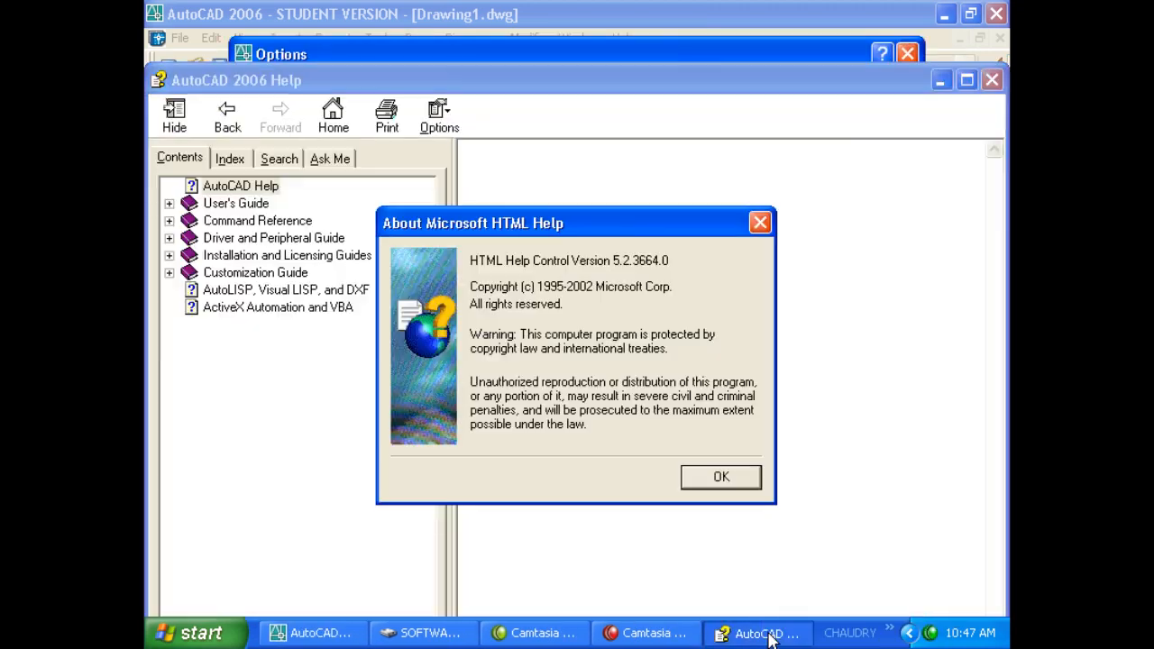
{"action": "left_click", "coordinate": [721, 477]}
{"action": "right_click", "coordinate": [762, 632]}
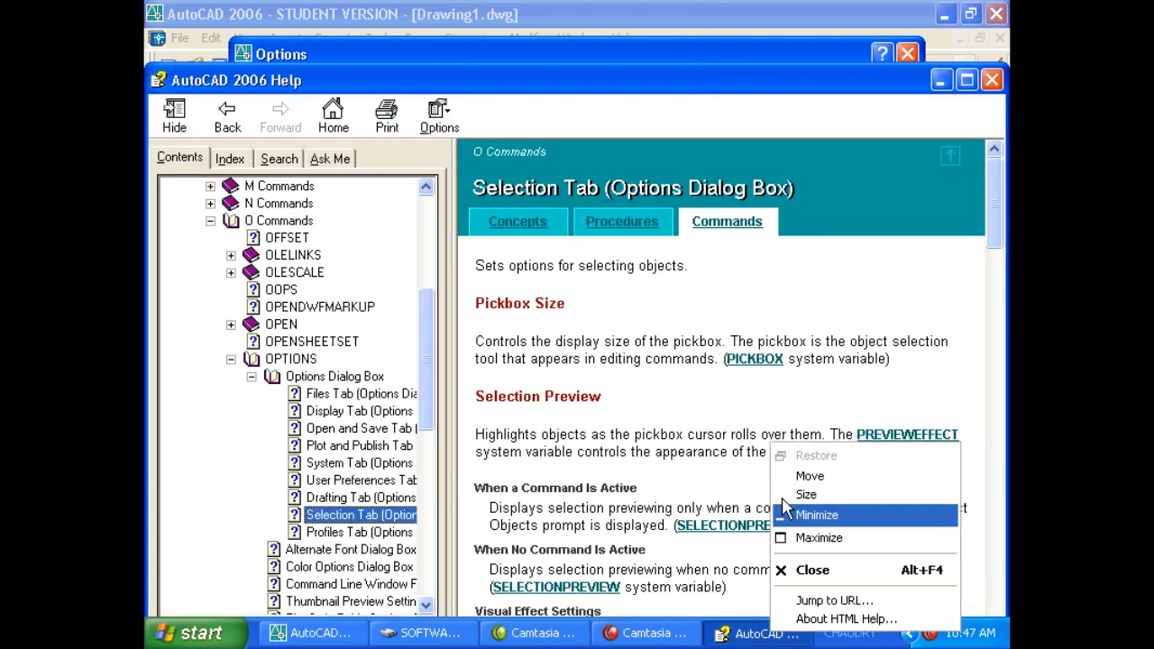
{"action": "left_click", "coordinate": [809, 569]}
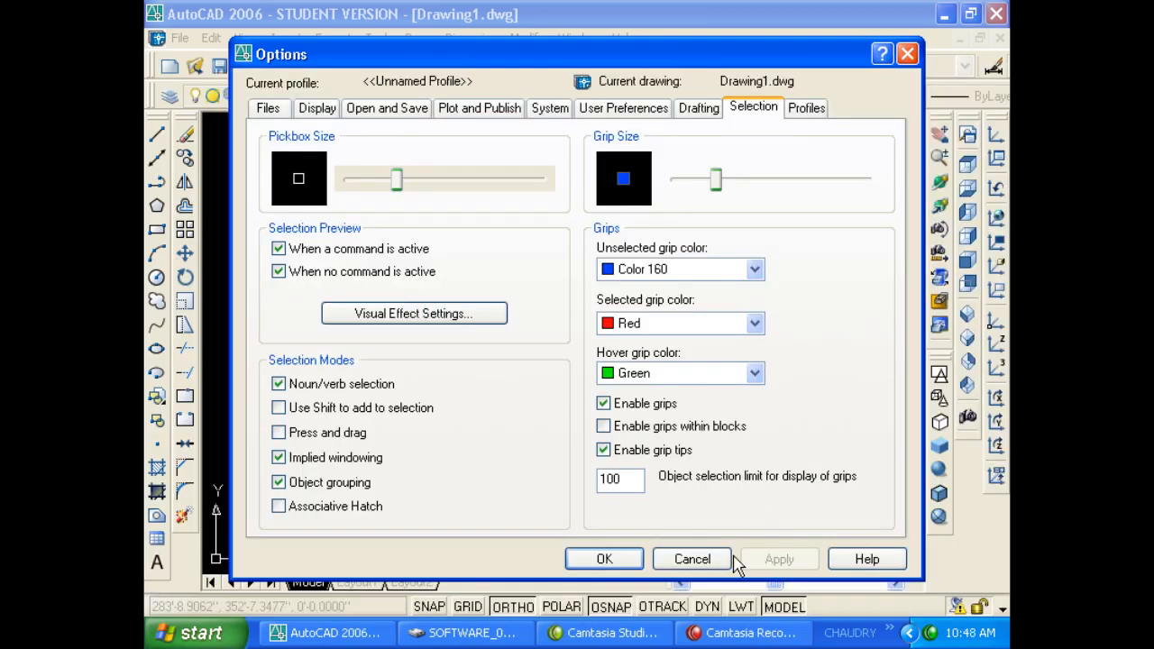
Cancel the Options dialog without changes and dismiss the stray selection rectangle.
{"action": "left_click", "coordinate": [692, 560]}
{"action": "left_click", "coordinate": [719, 437]}
{"action": "left_click", "coordinate": [652, 390]}
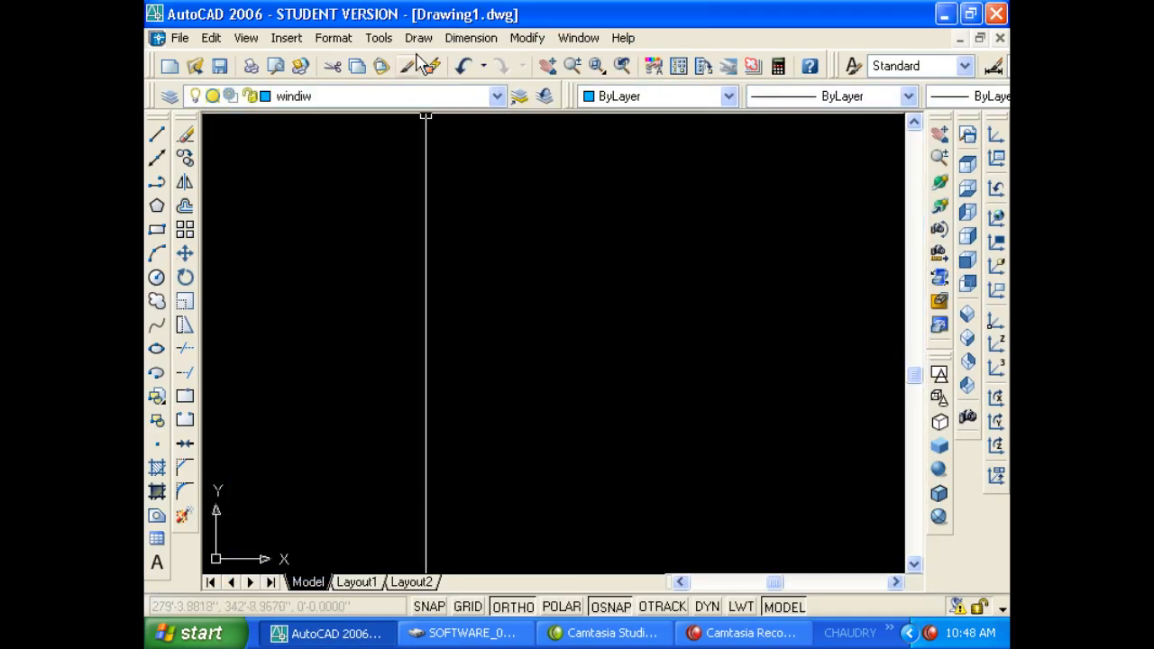
{"action": "left_click", "coordinate": [379, 36]}
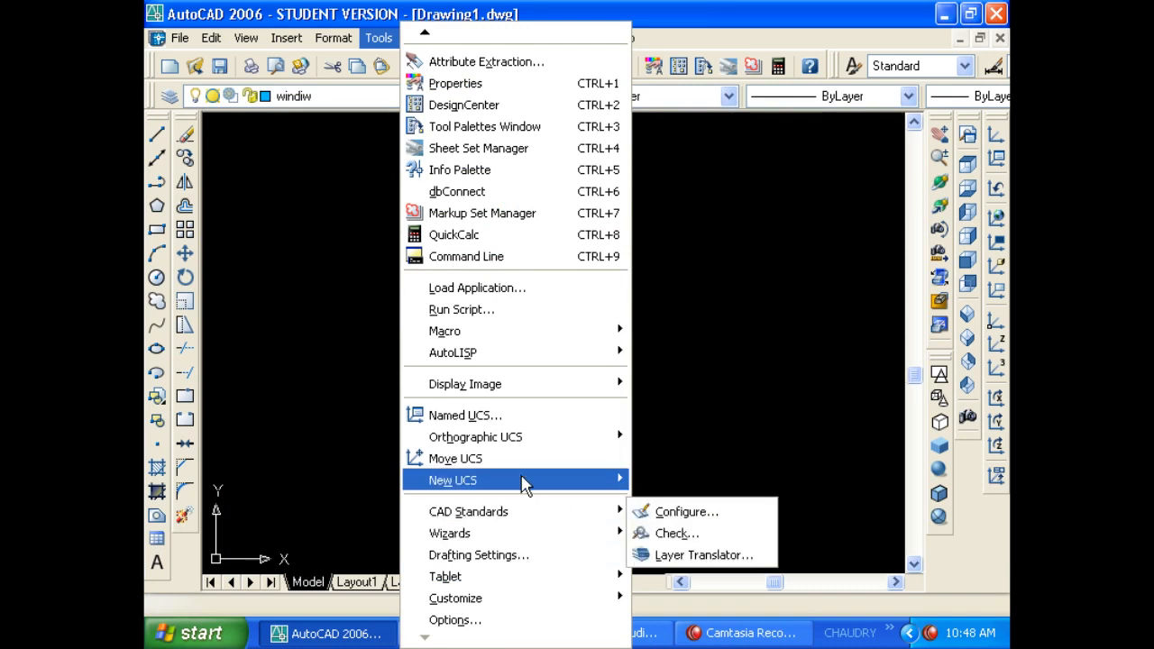
Open Tools > Drafting Settings and close it.
{"action": "mouse_move", "coordinate": [539, 533]}
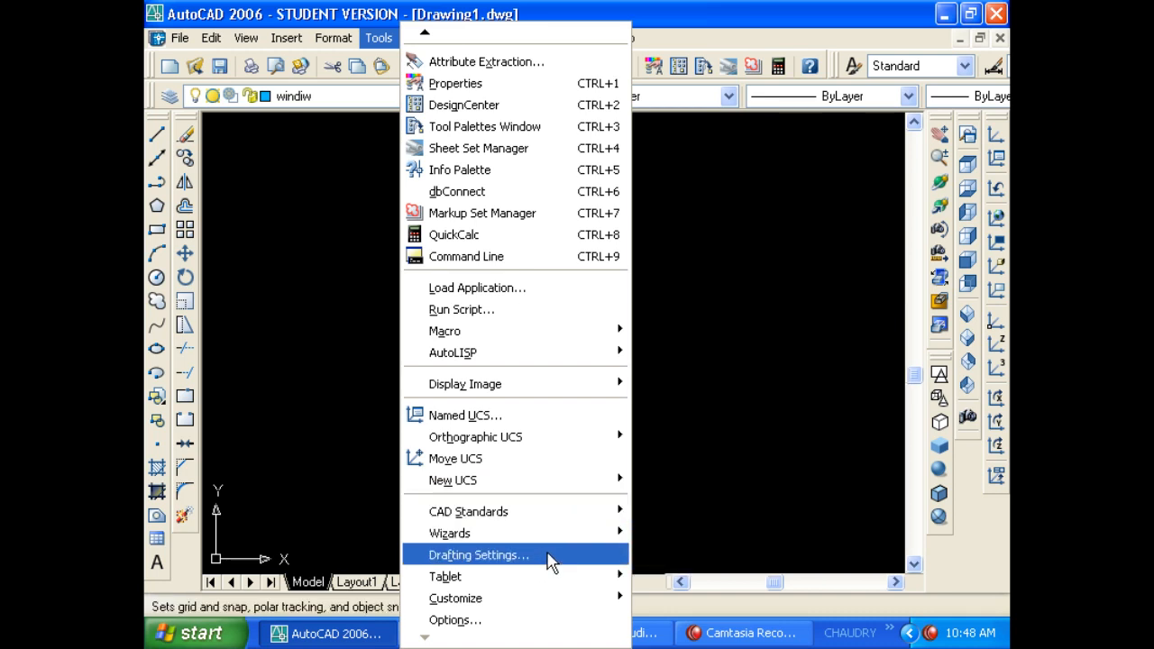
{"action": "left_click", "coordinate": [551, 560]}
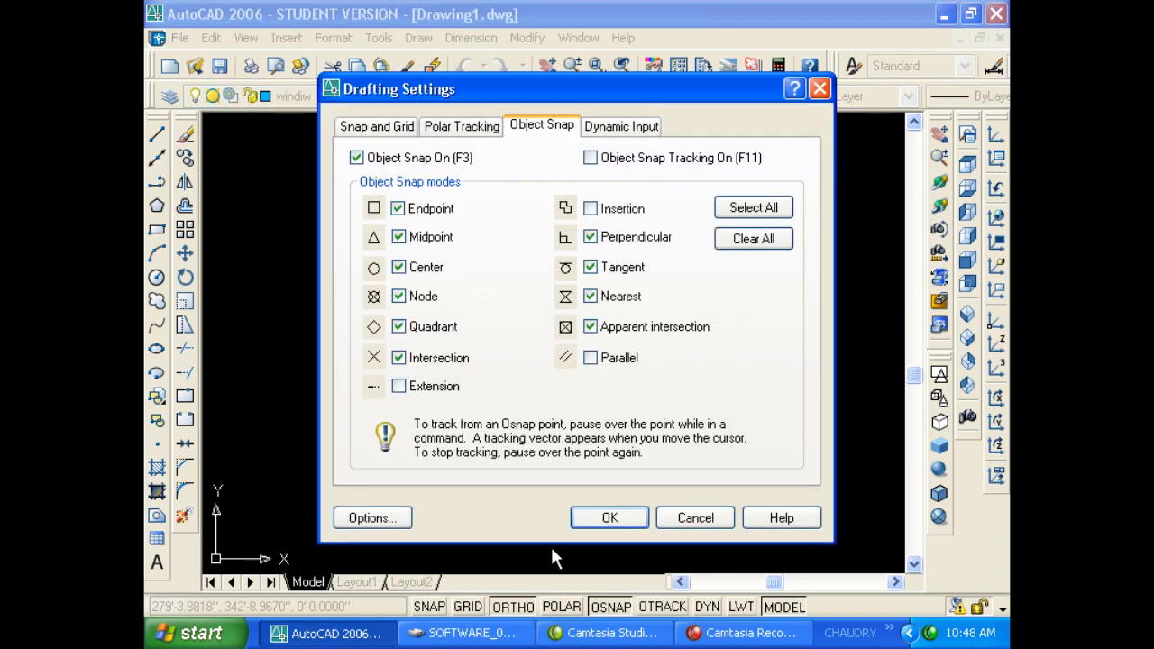
{"action": "key", "text": "Return"}
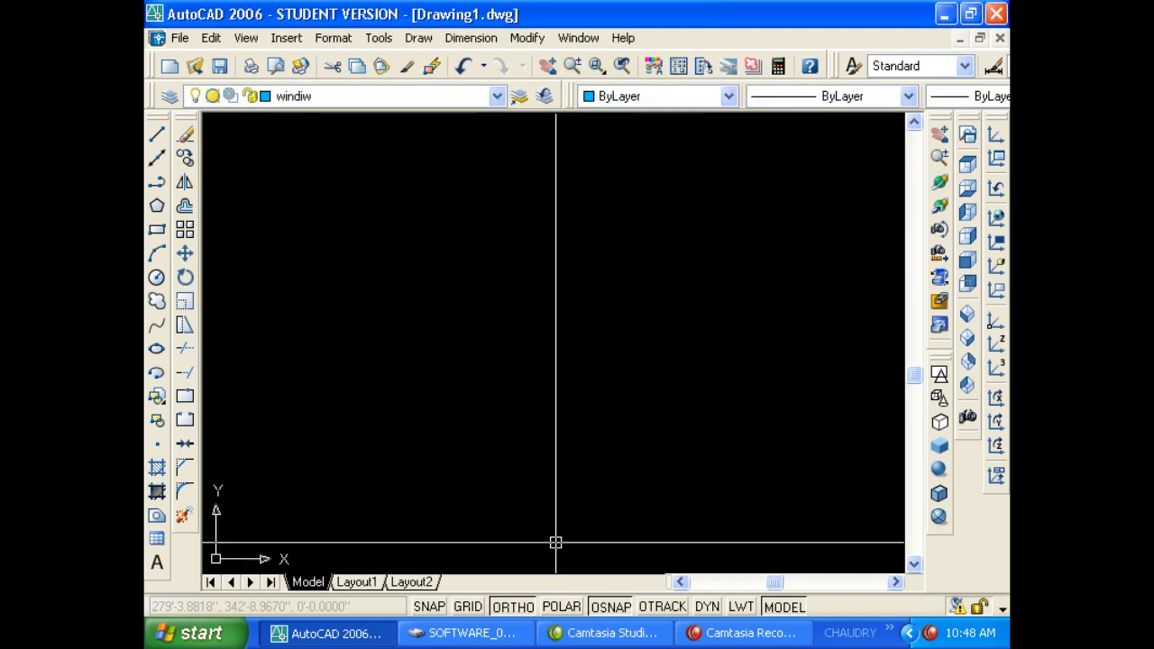
Show the command line with Ctrl+9, then open OSNAP Settings and cancel.
{"action": "key", "text": "ctrl+9"}
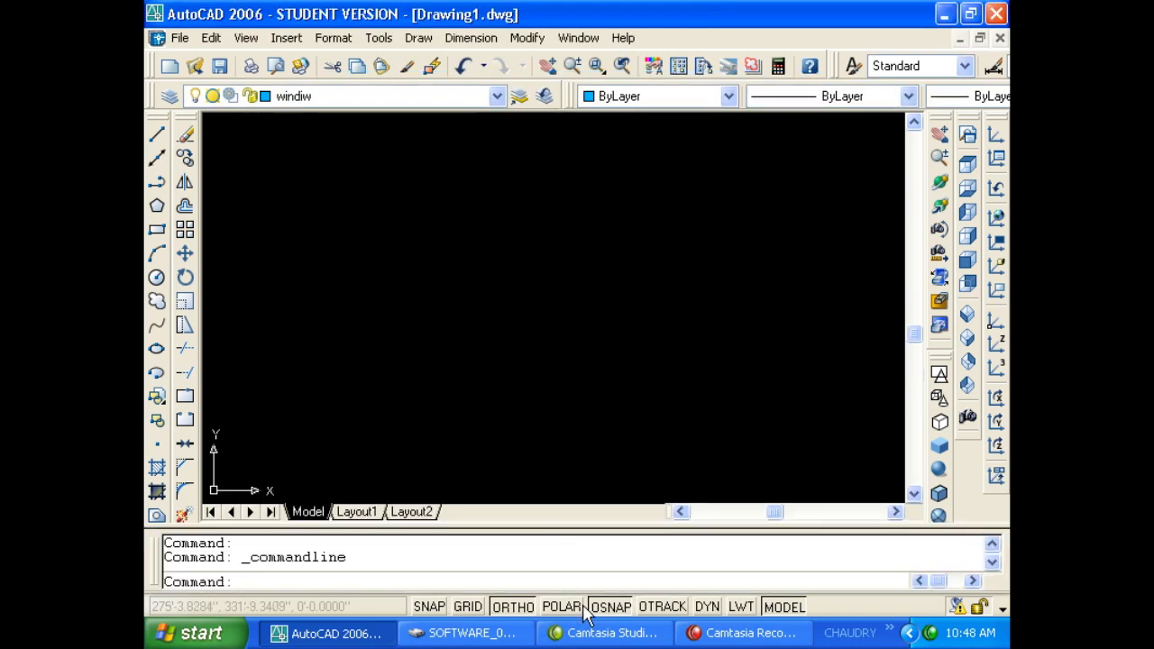
{"action": "right_click", "coordinate": [602, 613]}
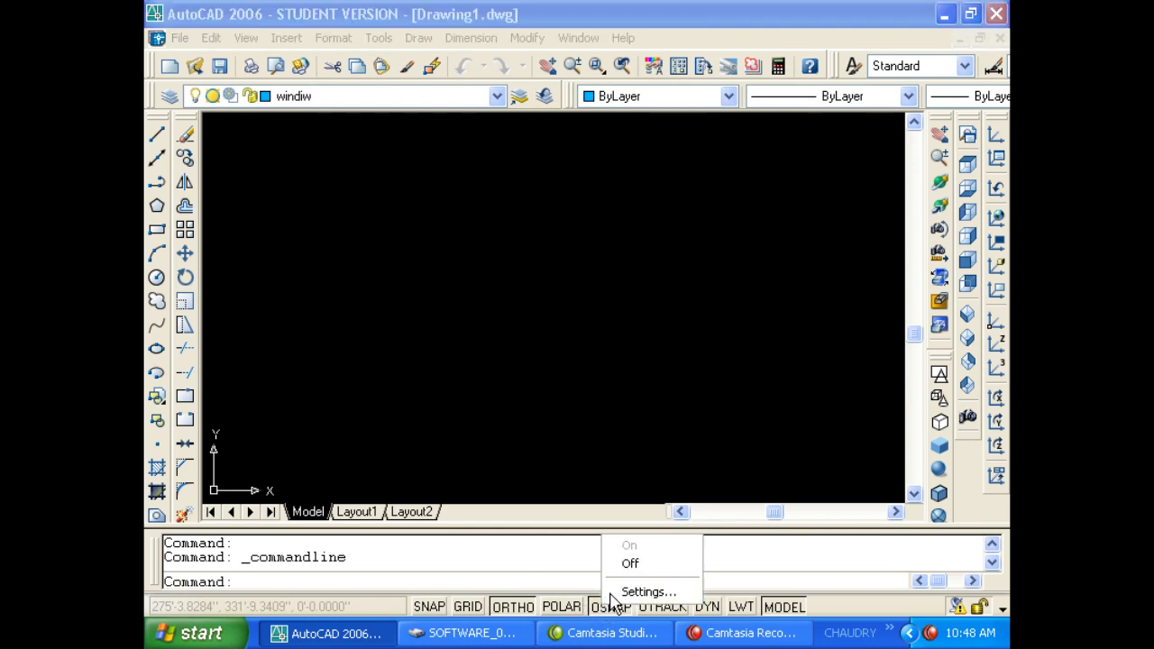
{"action": "left_click", "coordinate": [608, 591]}
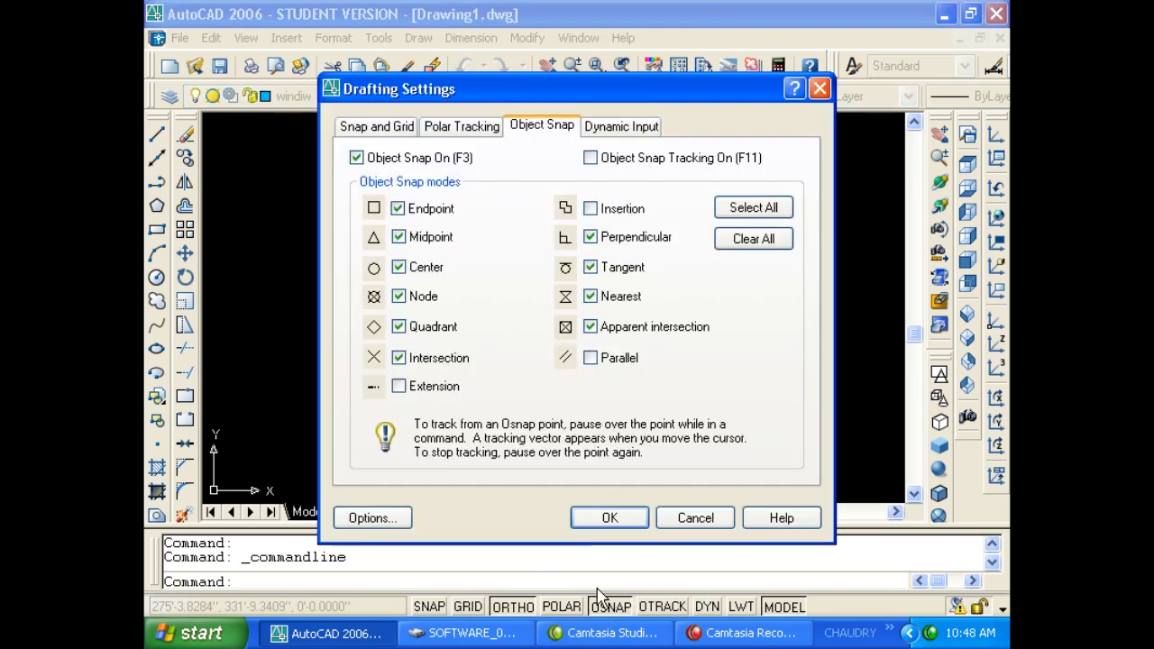
{"action": "key", "text": "Escape"}
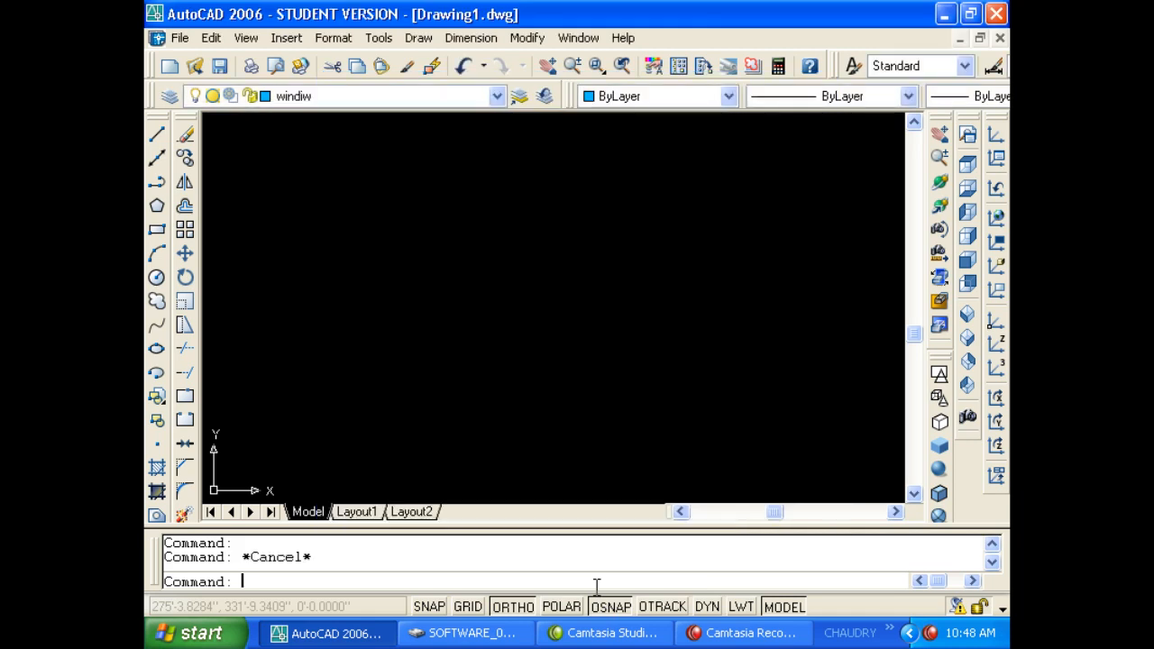
Reopen and close Drafting Settings via SE, then draw a vertical blue line.
{"action": "type", "text": "se"}
{"action": "key", "text": "Return"}
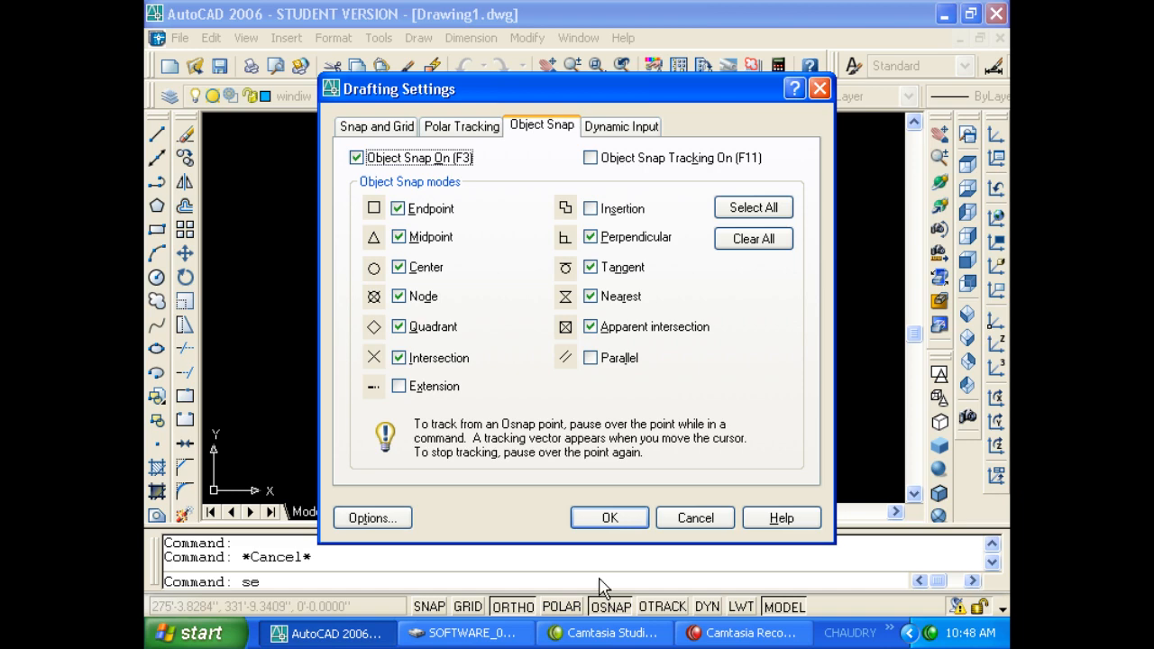
{"action": "key", "text": "Return"}
{"action": "type", "text": "l"}
{"action": "key", "text": "Return"}
{"action": "left_click", "coordinate": [559, 259]}
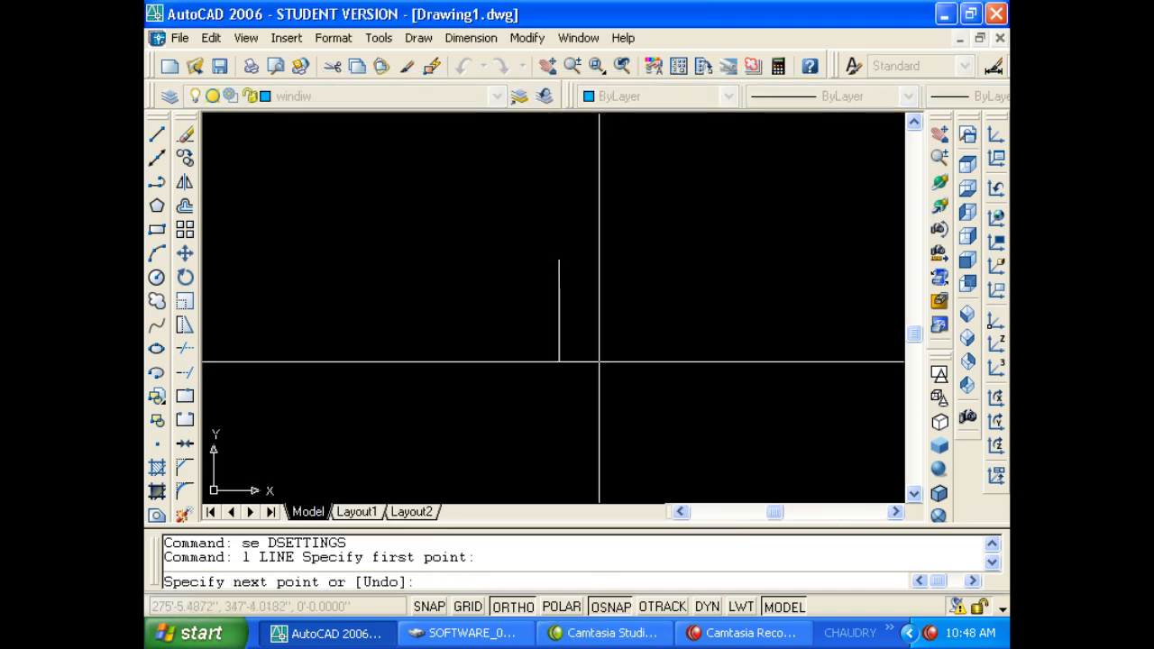
{"action": "left_click", "coordinate": [605, 386]}
{"action": "key", "text": "Escape"}
{"action": "key", "text": "Escape"}
{"action": "key", "text": "Return"}
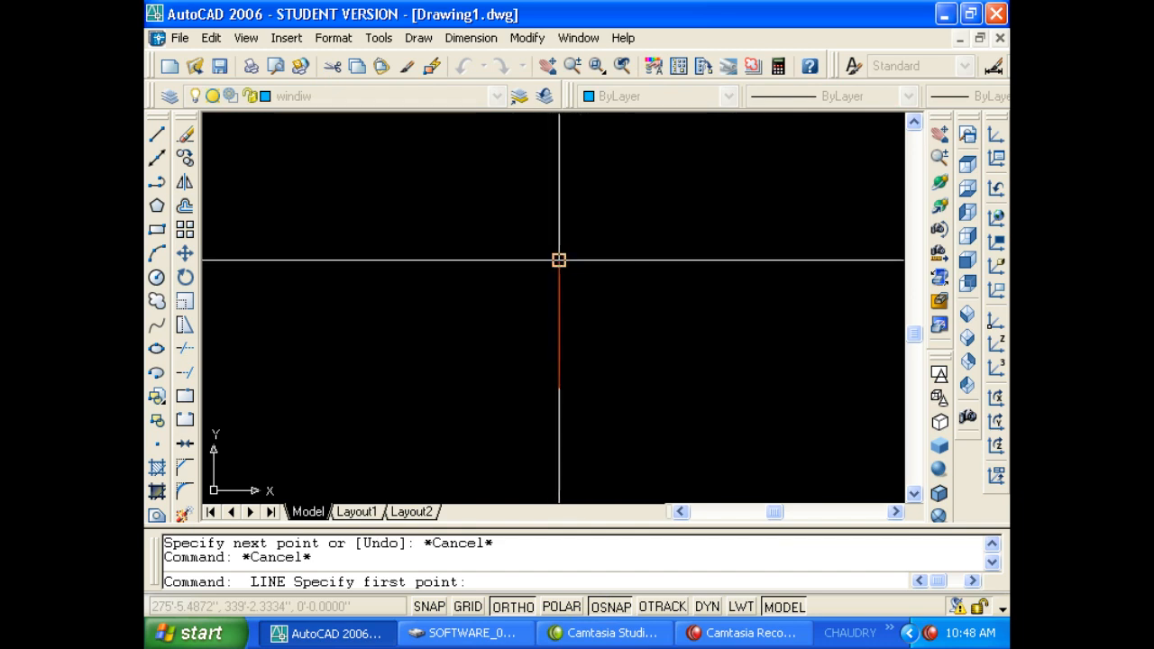
Toggle OSNAP off and on, then draw a horizontal line from the vertical line's top endpoint.
{"action": "right_click", "coordinate": [611, 610]}
{"action": "left_click", "coordinate": [641, 564]}
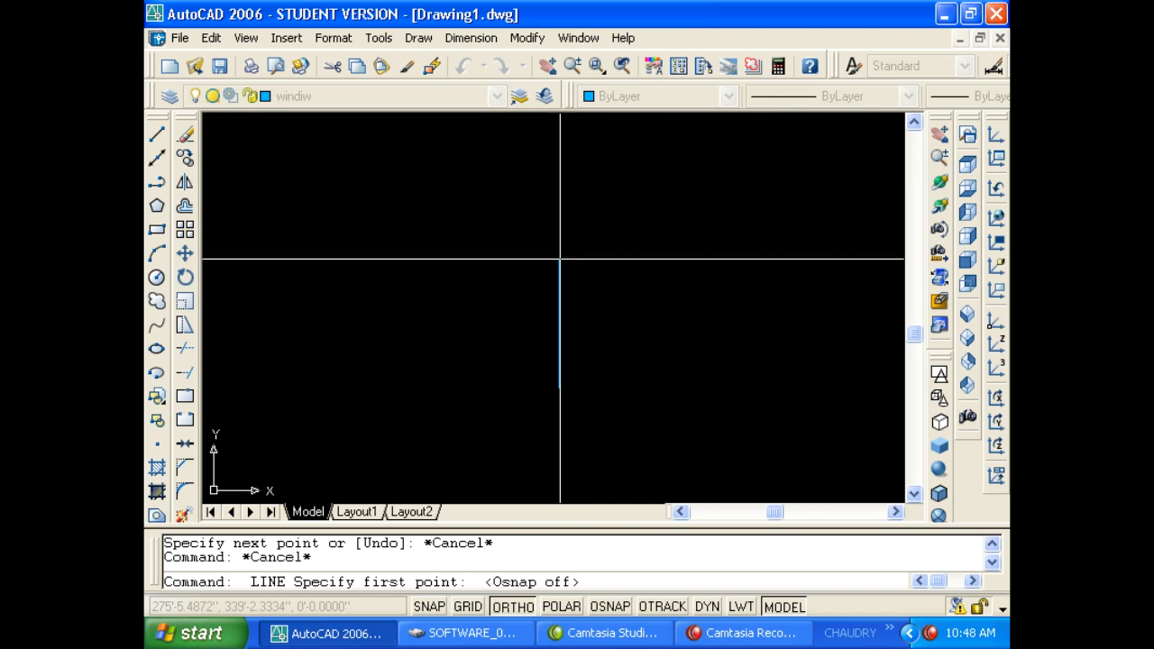
{"action": "key", "text": "Escape"}
{"action": "key", "text": "Escape"}
{"action": "type", "text": "l"}
{"action": "key", "text": "Return"}
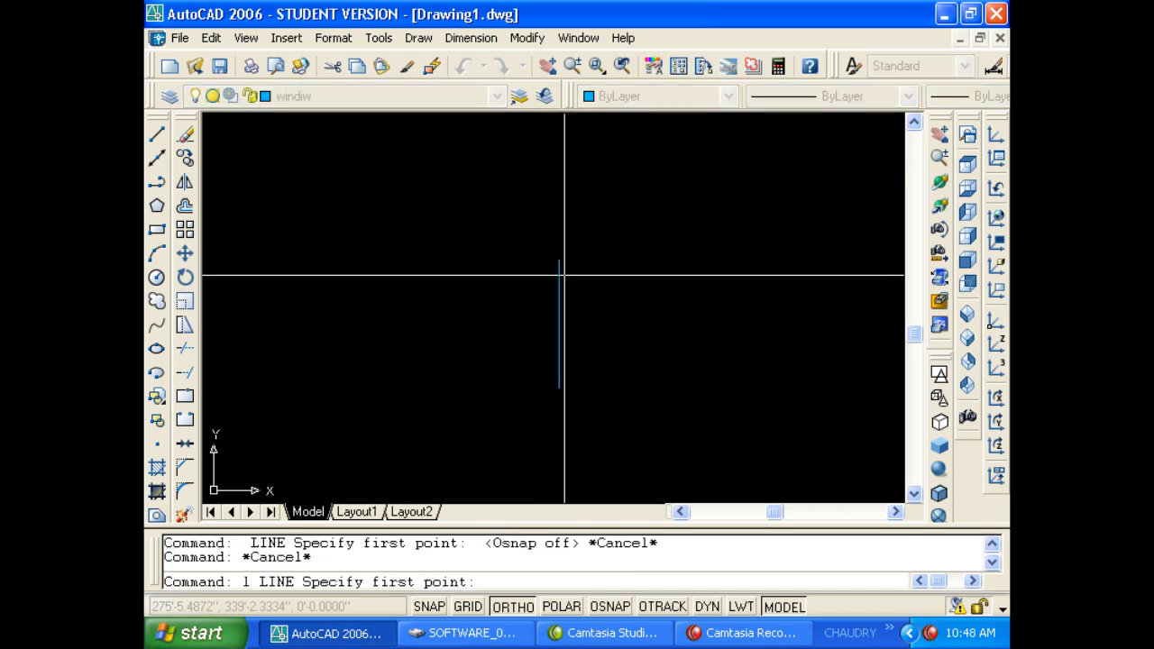
{"action": "left_click", "coordinate": [610, 606]}
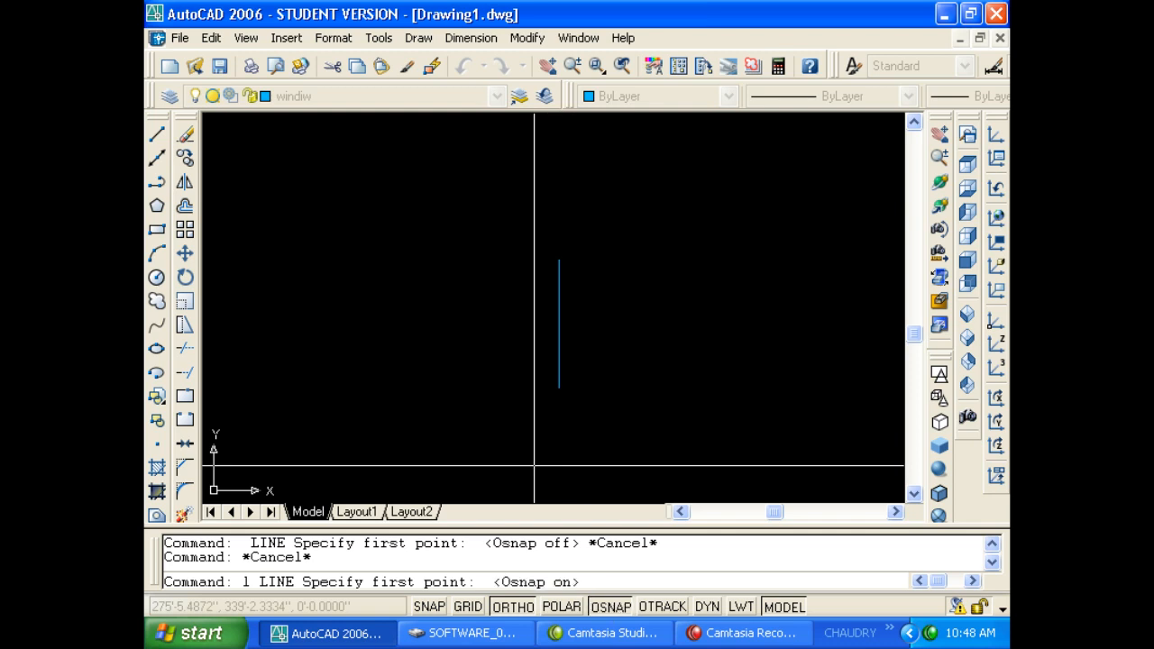
{"action": "left_click", "coordinate": [558, 259]}
{"action": "left_click", "coordinate": [645, 304]}
{"action": "key", "text": "Return"}
{"action": "key", "text": "Return"}
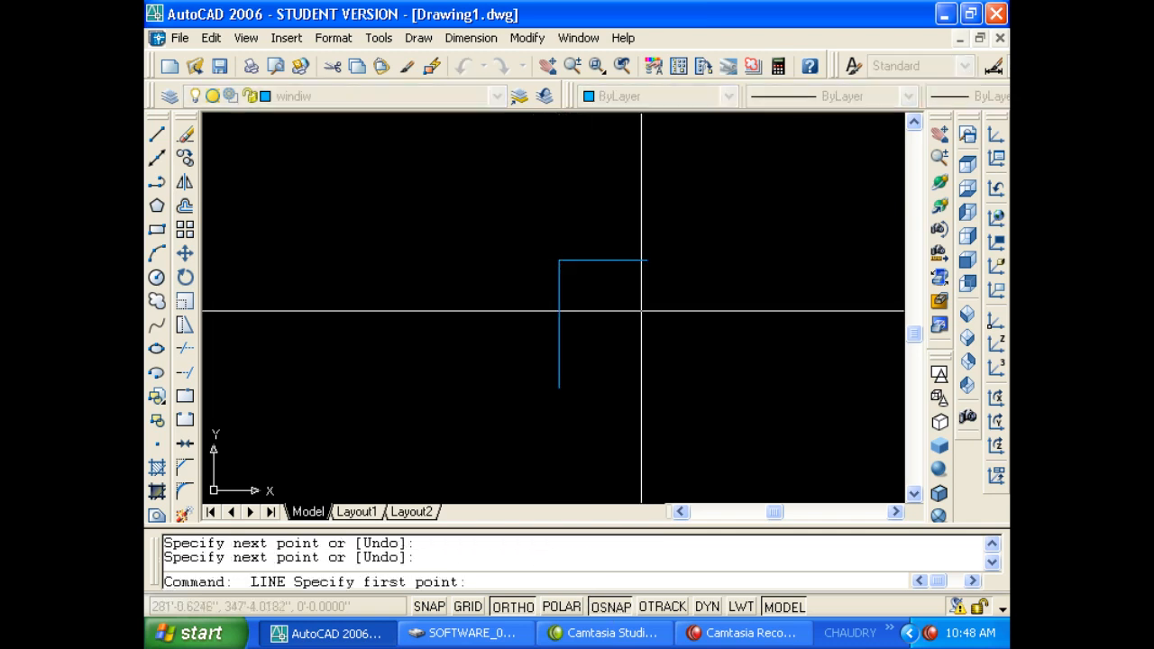
Draw a second vertical line down from the horizontal line's right end, then toggle OSNAP.
{"action": "left_click", "coordinate": [644, 259]}
{"action": "left_click", "coordinate": [653, 366]}
{"action": "key", "text": "Return"}
{"action": "key", "text": "Return"}
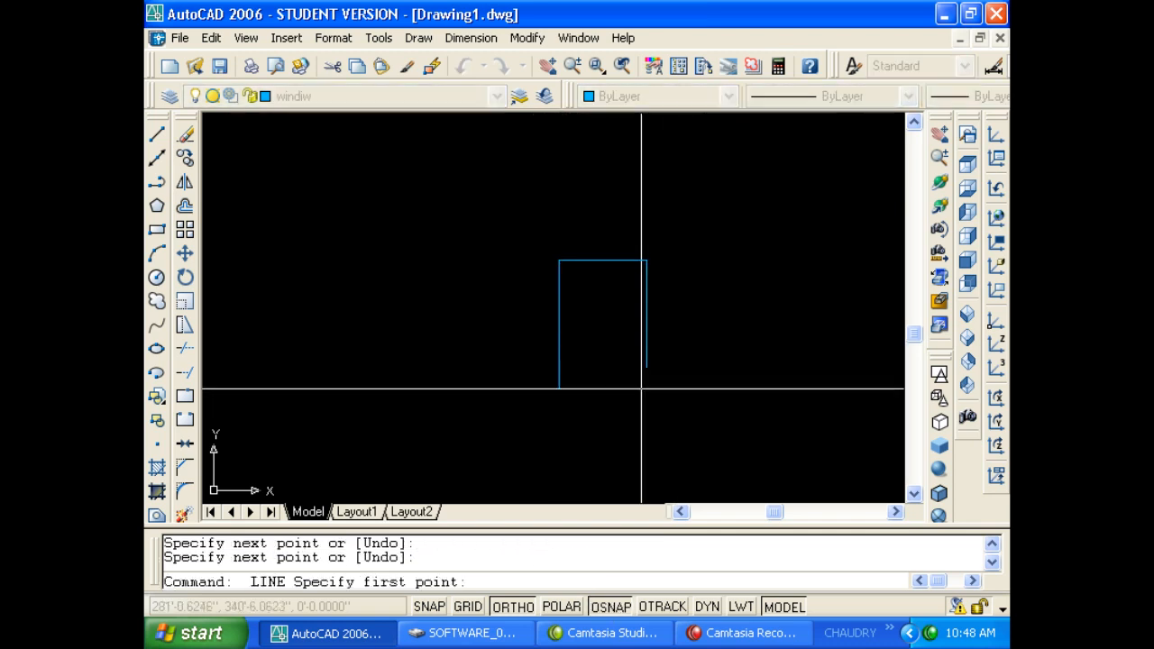
{"action": "key", "text": "Escape"}
{"action": "right_click", "coordinate": [612, 606]}
{"action": "left_click", "coordinate": [631, 561]}
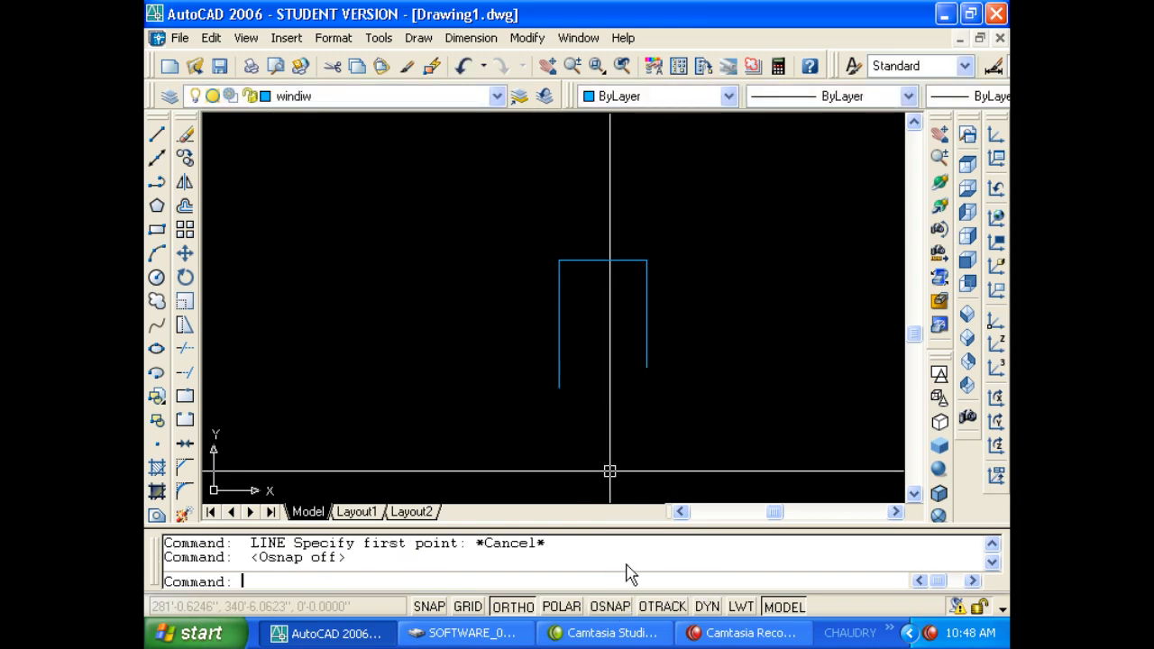
{"action": "left_click", "coordinate": [609, 606]}
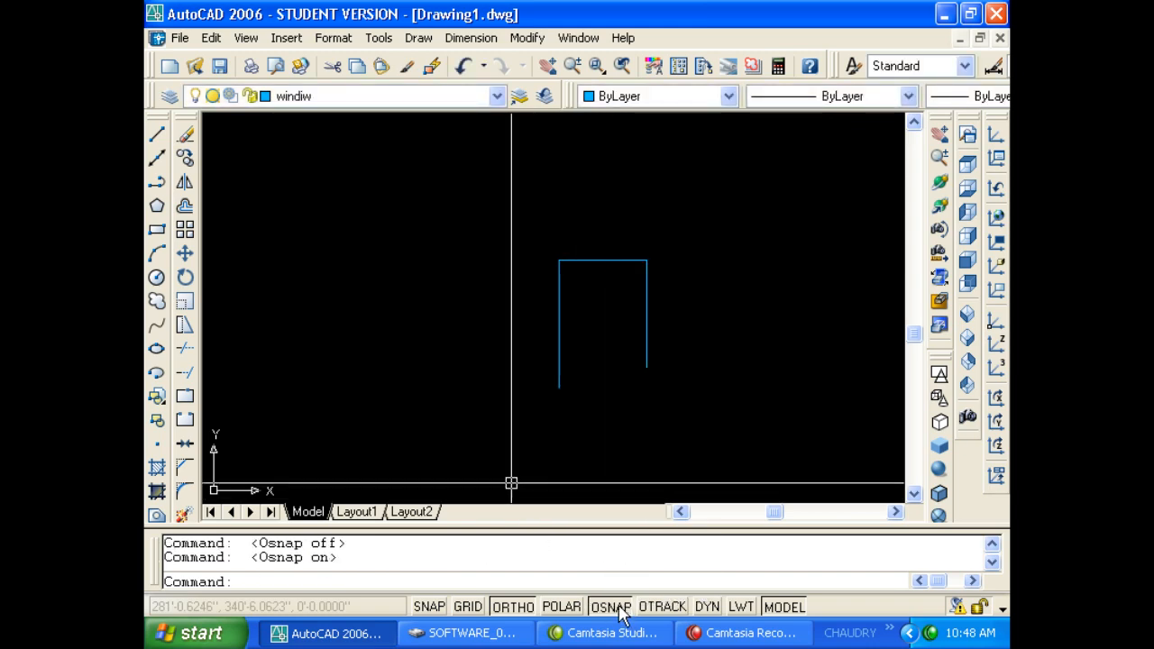
Enable the Extension object snap in OSNAP Settings.
{"action": "right_click", "coordinate": [622, 607]}
{"action": "left_click", "coordinate": [640, 590]}
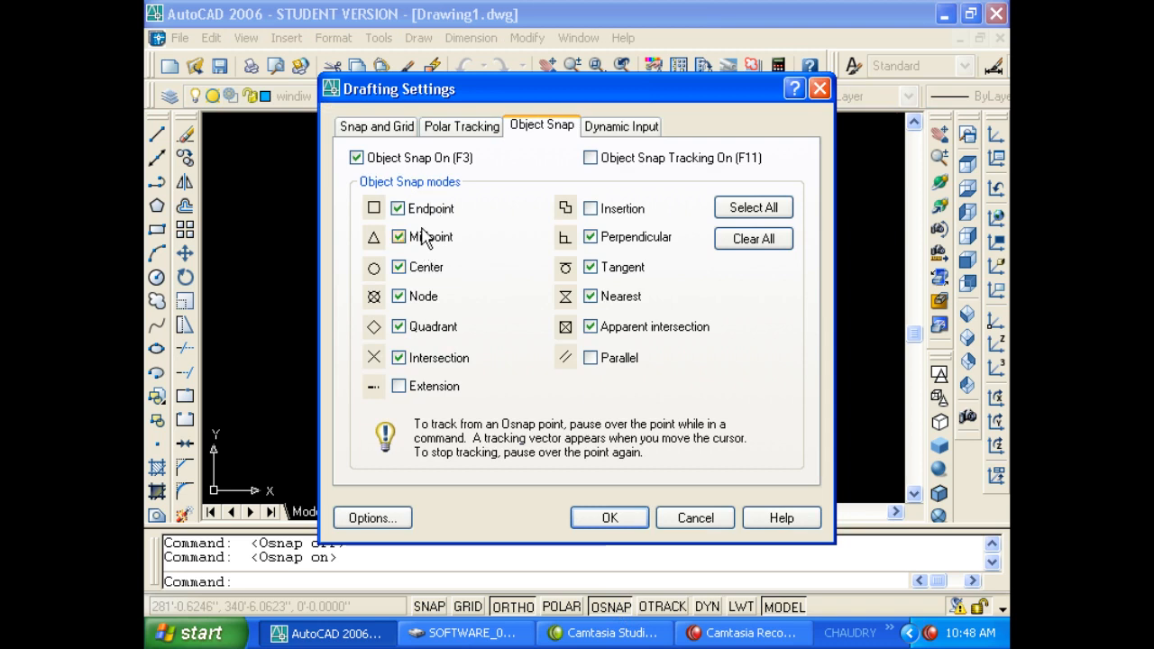
{"action": "left_click", "coordinate": [453, 388]}
{"action": "key", "text": "Escape"}
{"action": "key", "text": "Escape"}
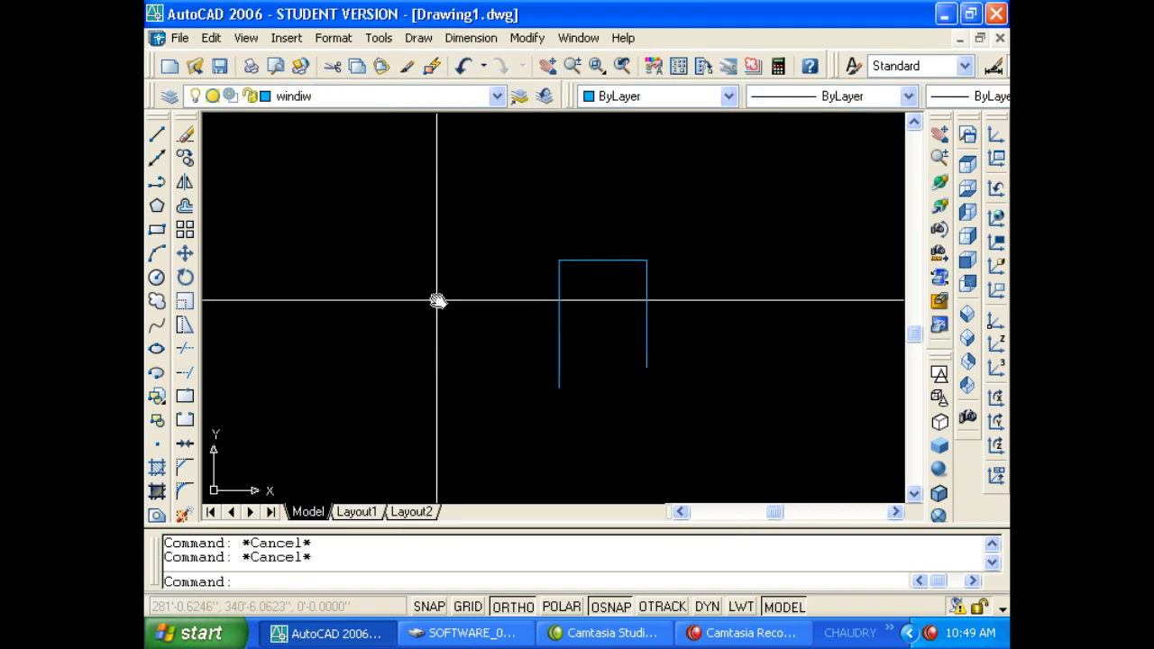
Divide the left vertical line into 3 equal parts with DIV.
{"action": "type", "text": "div"}
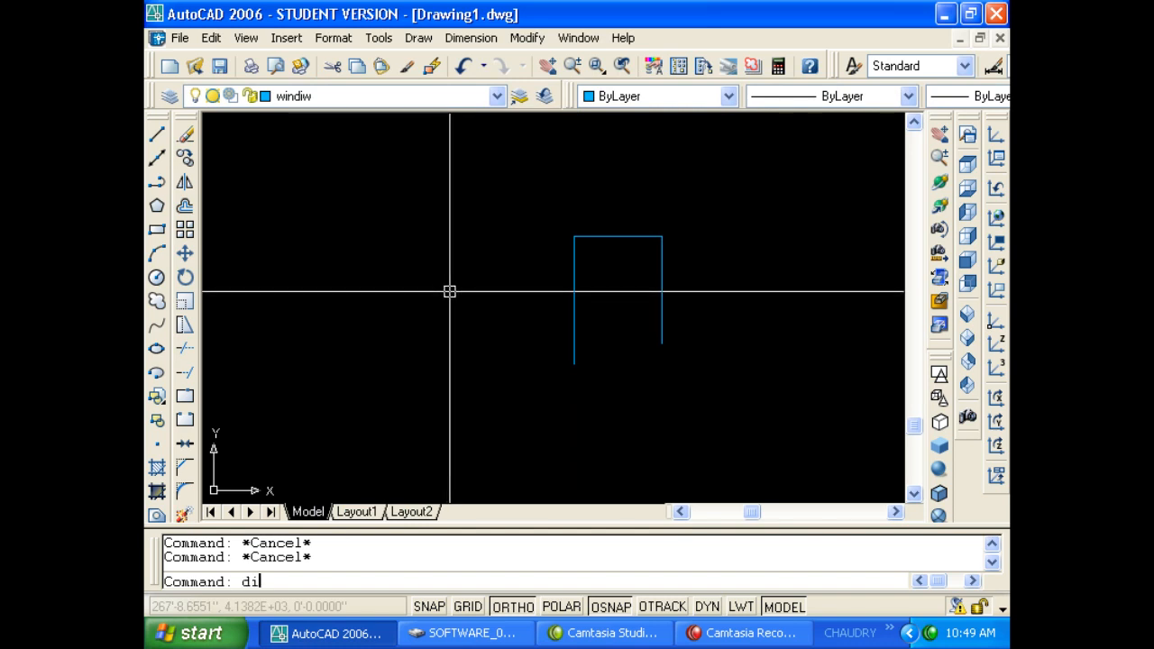
{"action": "key", "text": "Return"}
{"action": "left_click", "coordinate": [571, 316]}
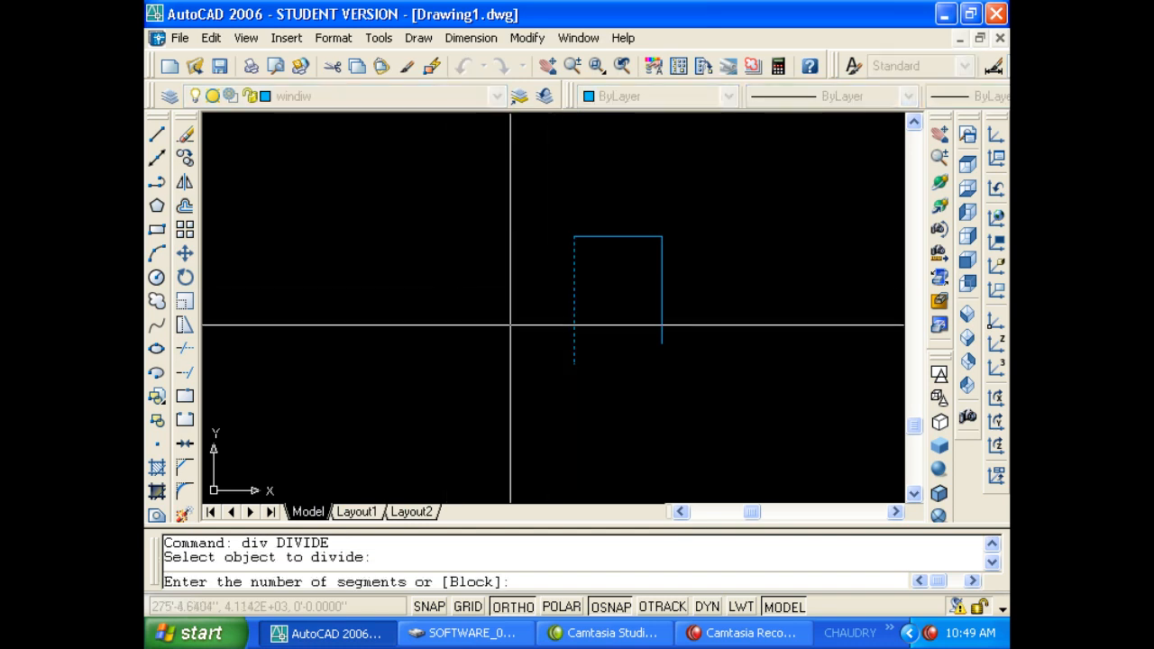
{"action": "type", "text": "3"}
{"action": "key", "text": "Return"}
{"action": "key", "text": "Escape"}
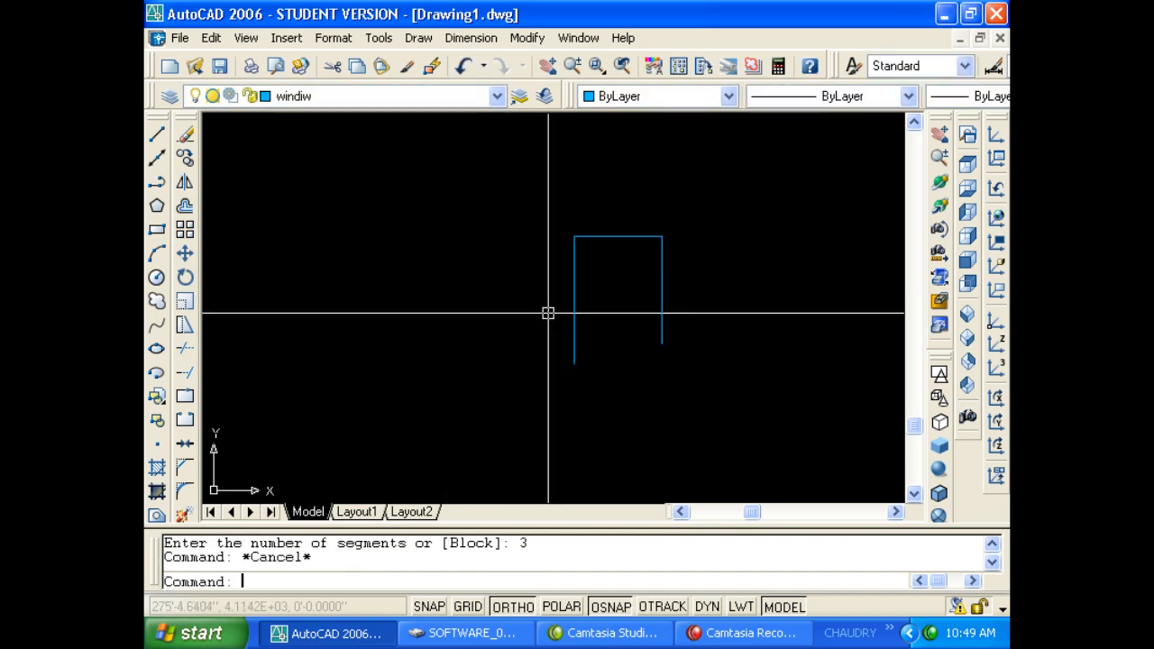
{"action": "key", "text": "Escape"}
Start a line, then close the AutoCAD Help window.
{"action": "left_click", "coordinate": [155, 133]}
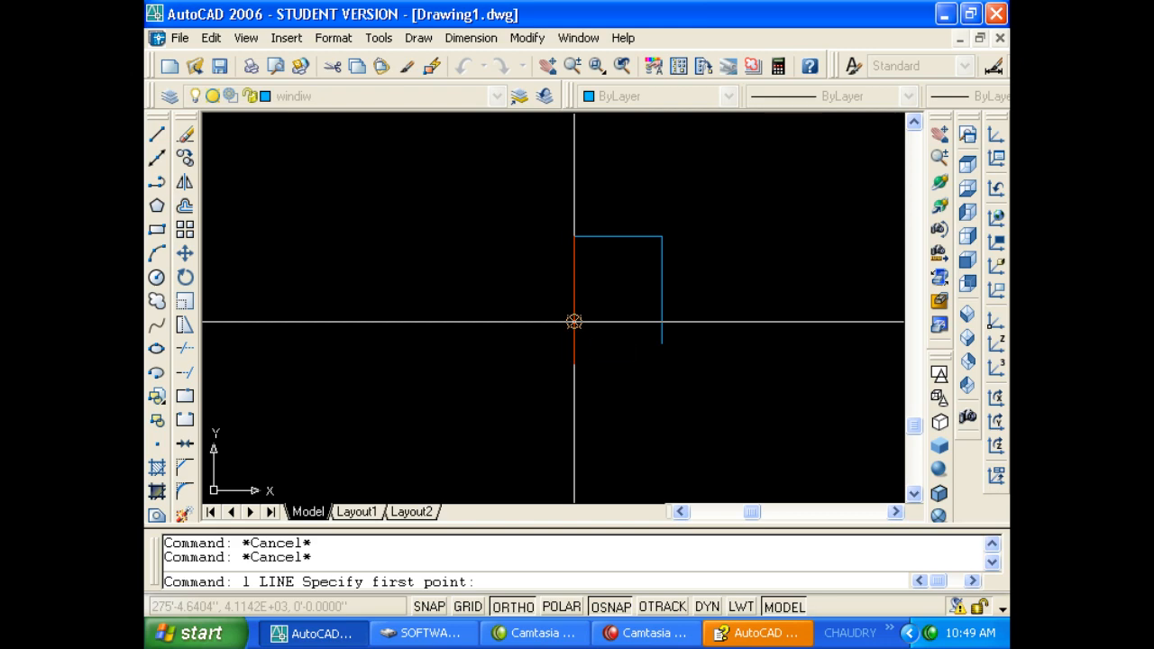
{"action": "left_click", "coordinate": [759, 633]}
{"action": "right_click", "coordinate": [760, 634]}
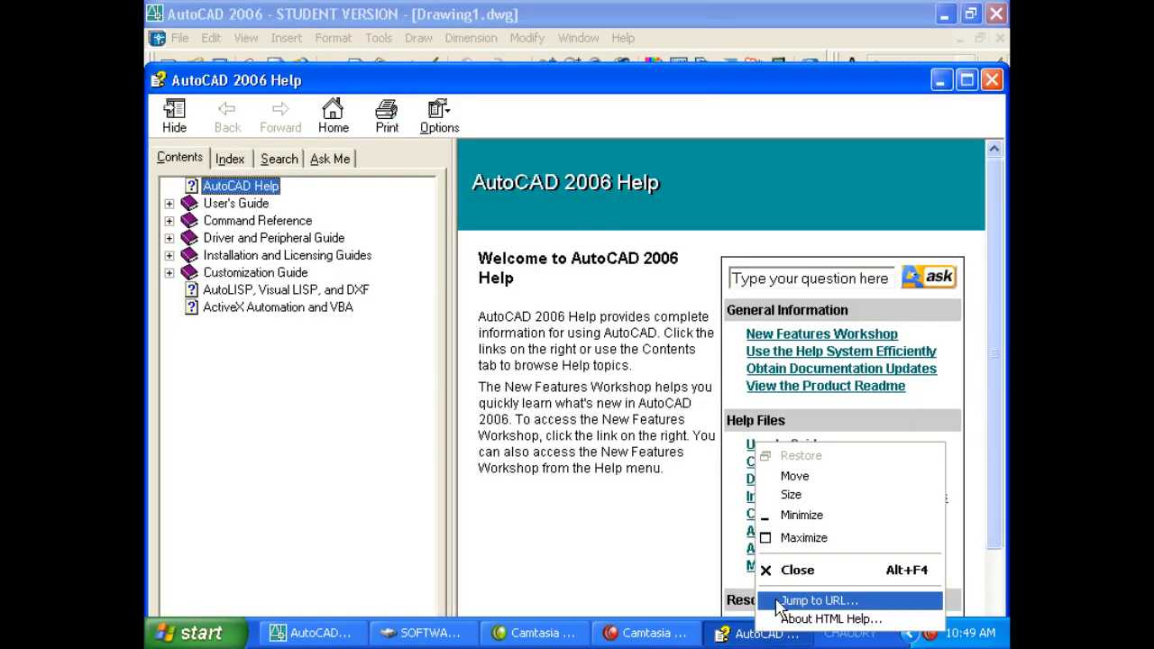
{"action": "left_click", "coordinate": [784, 569]}
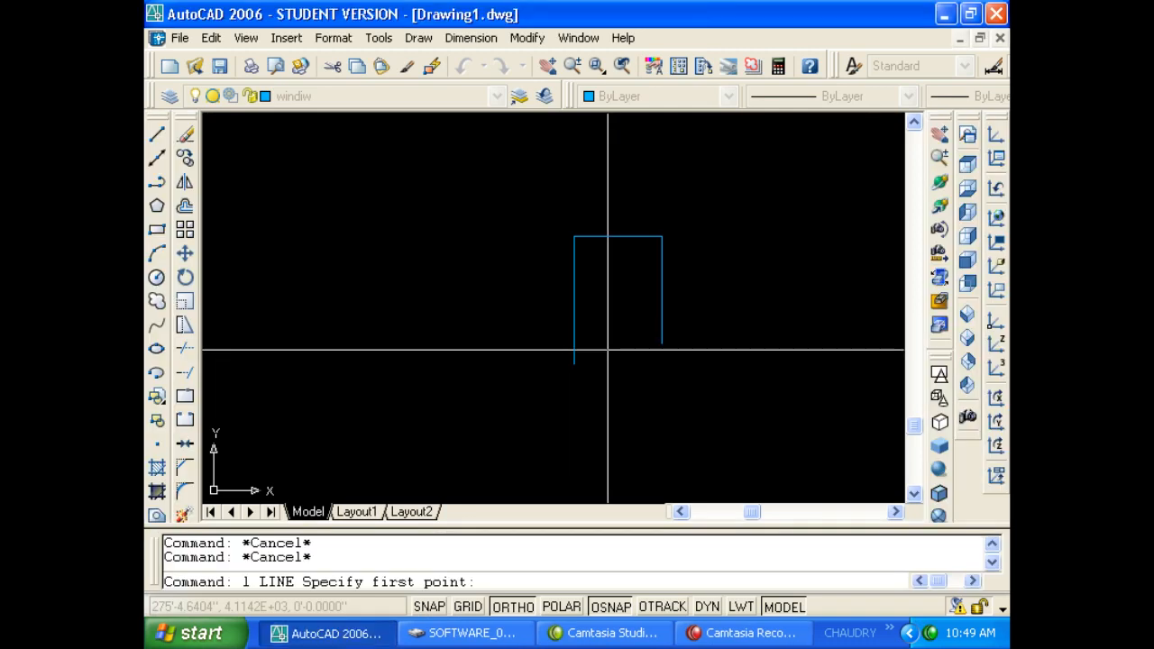
Toggle object snapping, accept the OSNAP settings, and start a new line.
{"action": "left_click", "coordinate": [610, 606]}
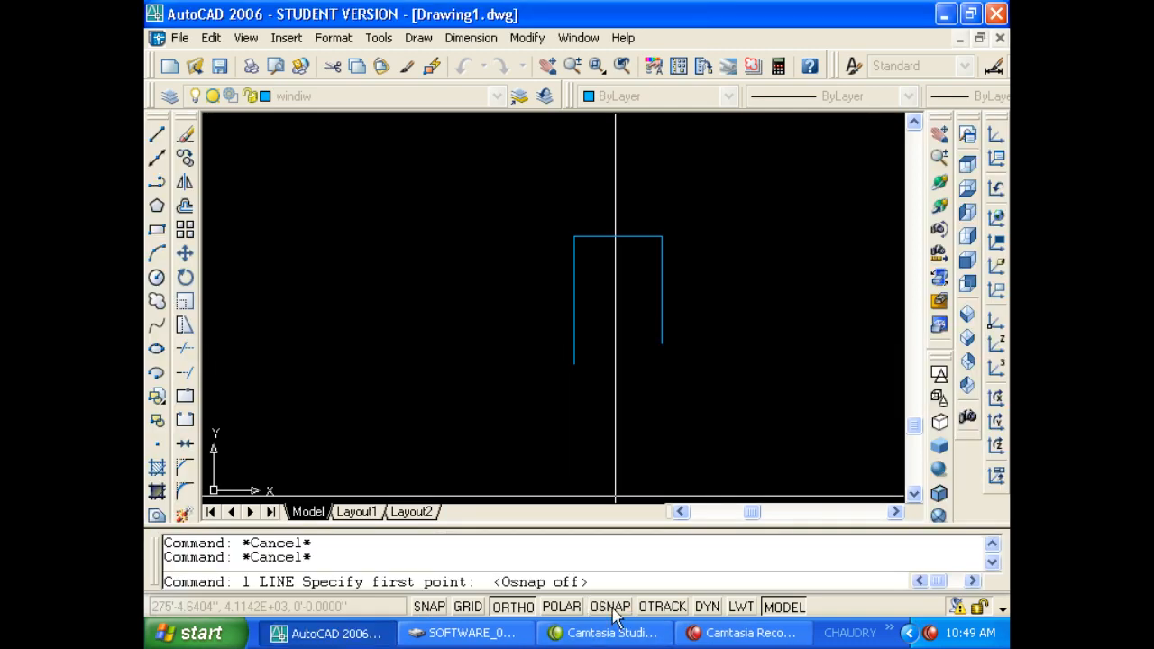
{"action": "left_click", "coordinate": [612, 609]}
{"action": "right_click", "coordinate": [614, 606]}
{"action": "left_click", "coordinate": [632, 596]}
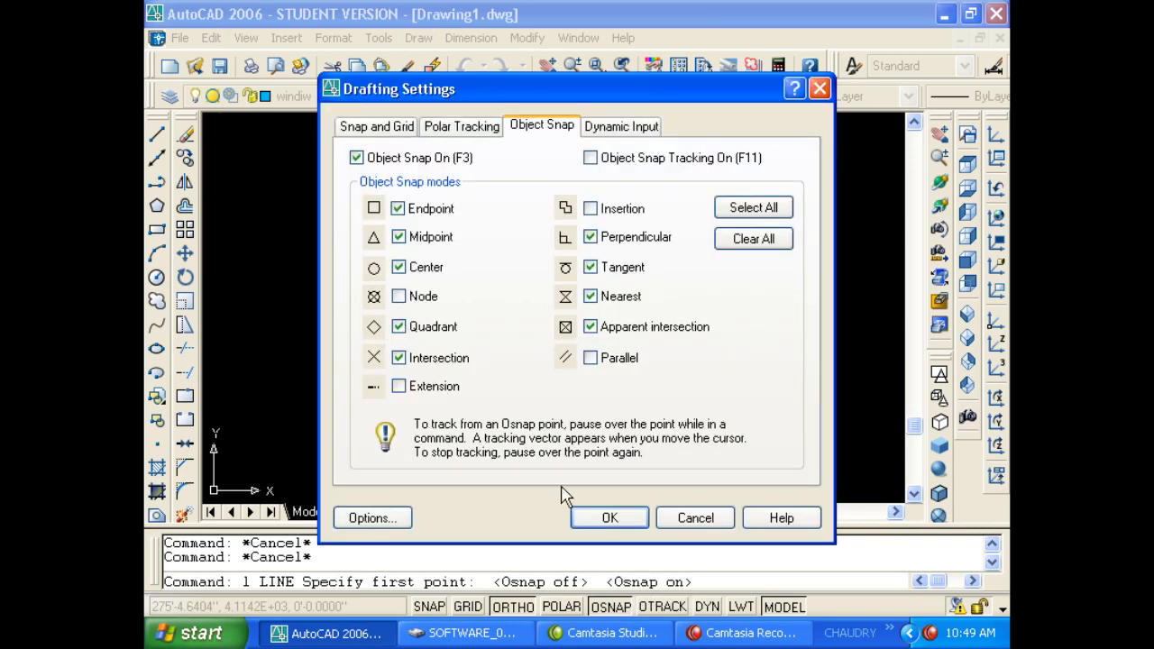
{"action": "left_click", "coordinate": [606, 519]}
{"action": "type", "text": "l"}
{"action": "key", "text": "Return"}
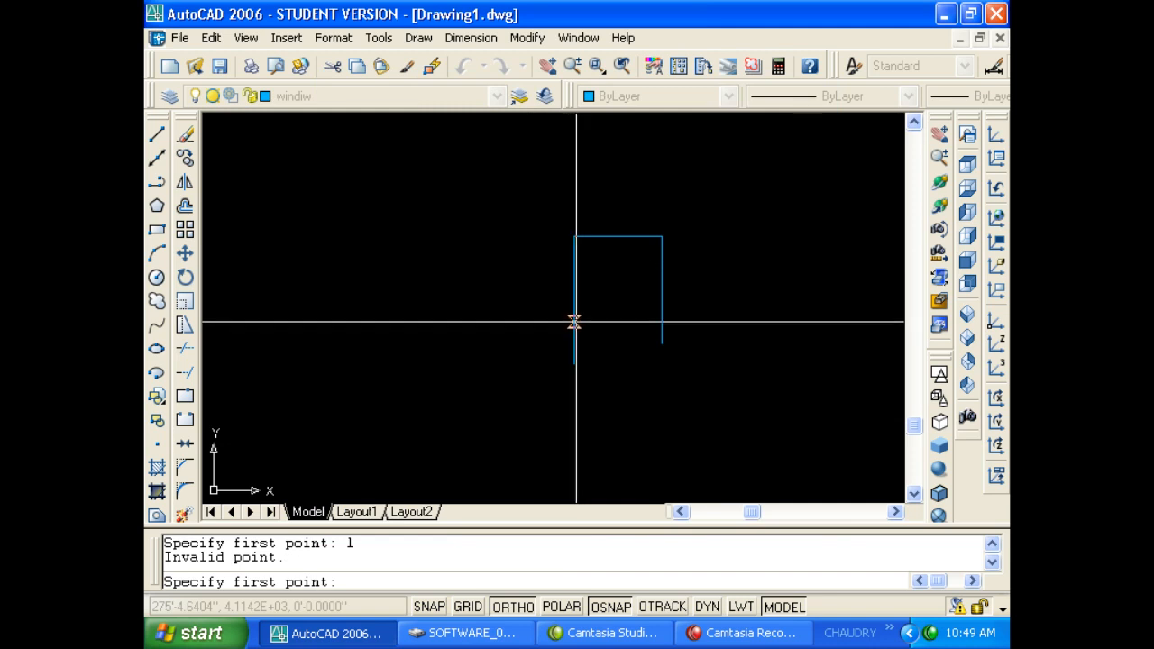
Turn on Node object snapping.
{"action": "right_click", "coordinate": [618, 613]}
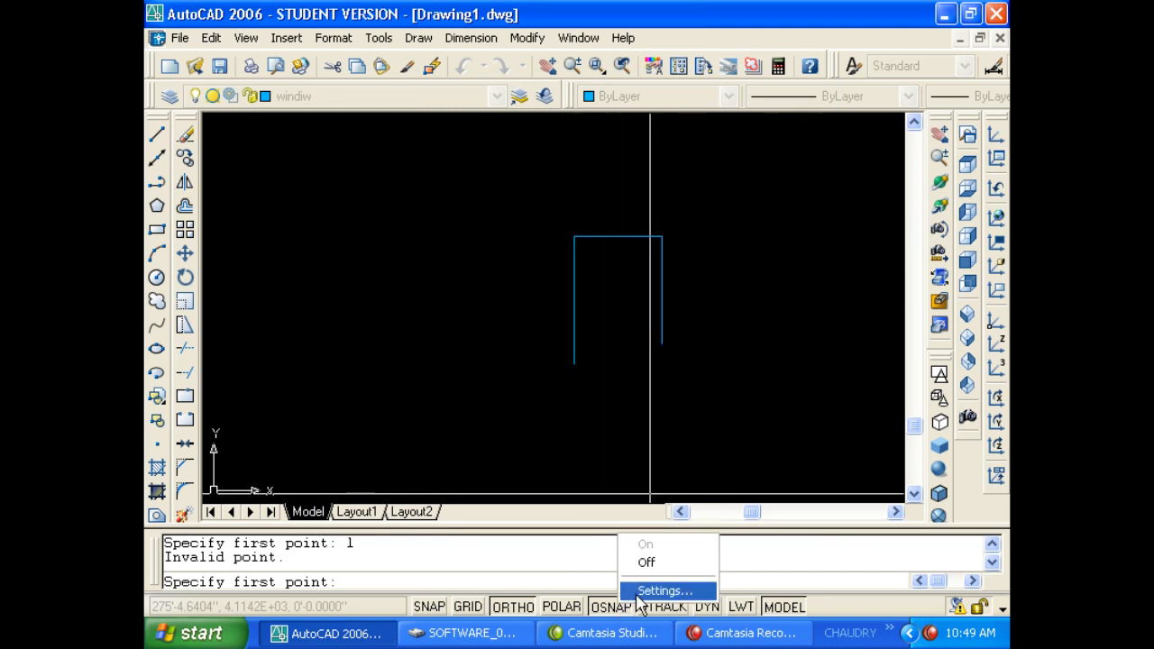
{"action": "left_click", "coordinate": [649, 588]}
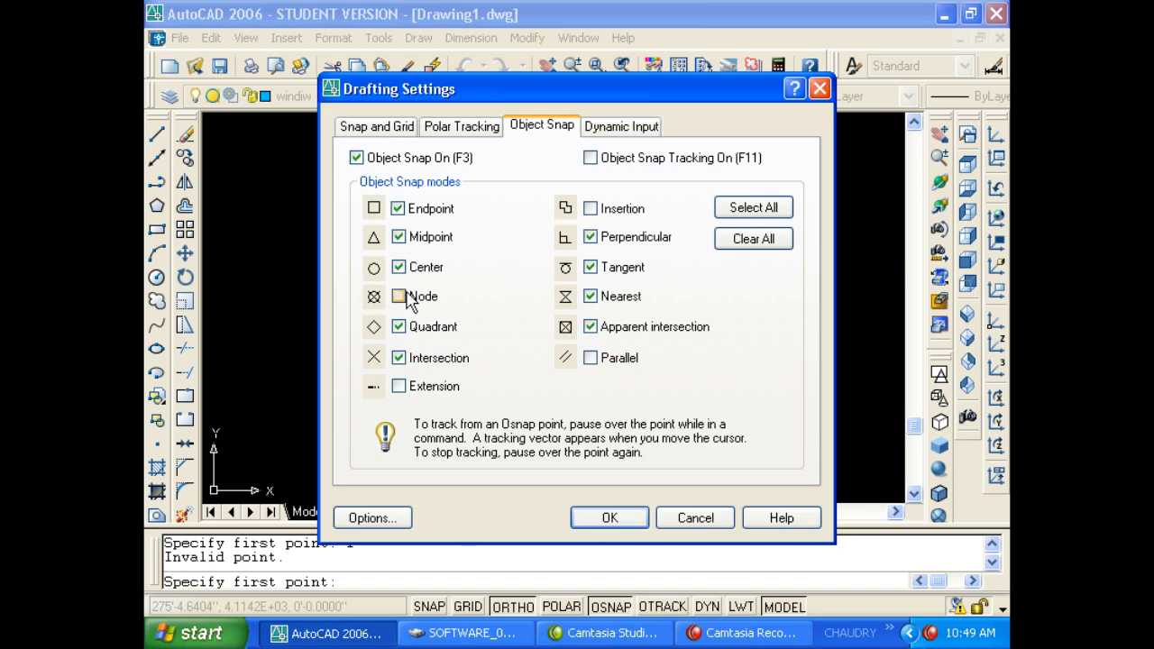
{"action": "left_click", "coordinate": [605, 517]}
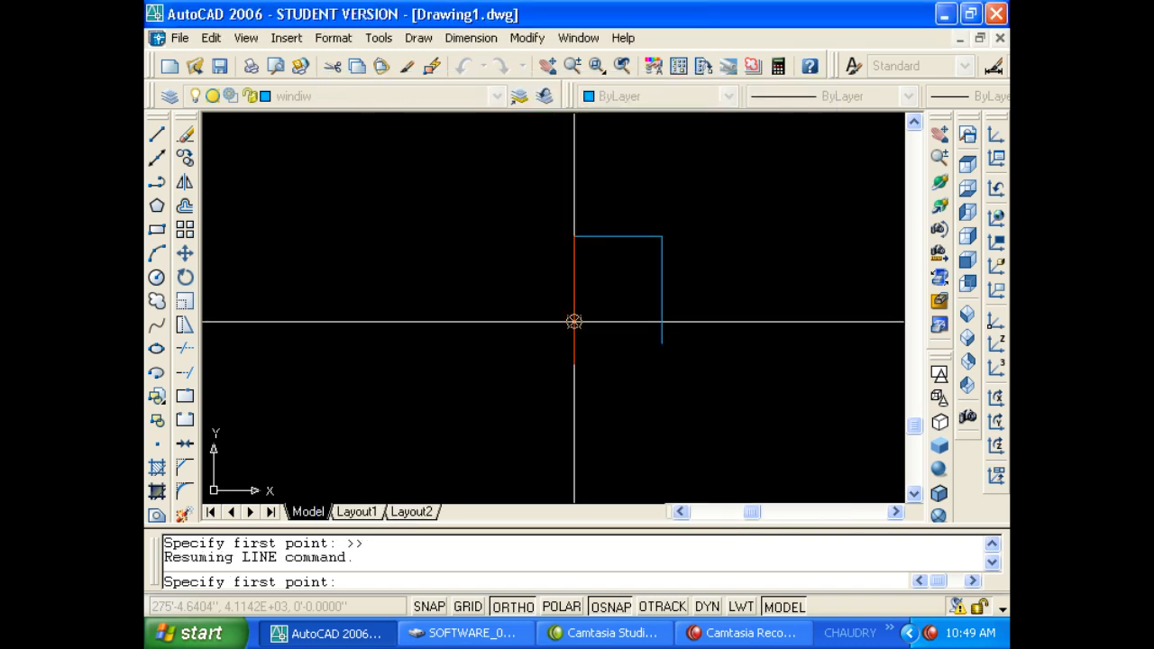
Draw two horizontal lines leftward from the lower and upper division points.
{"action": "left_click", "coordinate": [574, 321]}
{"action": "left_click", "coordinate": [465, 322]}
{"action": "key", "text": "Return"}
{"action": "key", "text": "Return"}
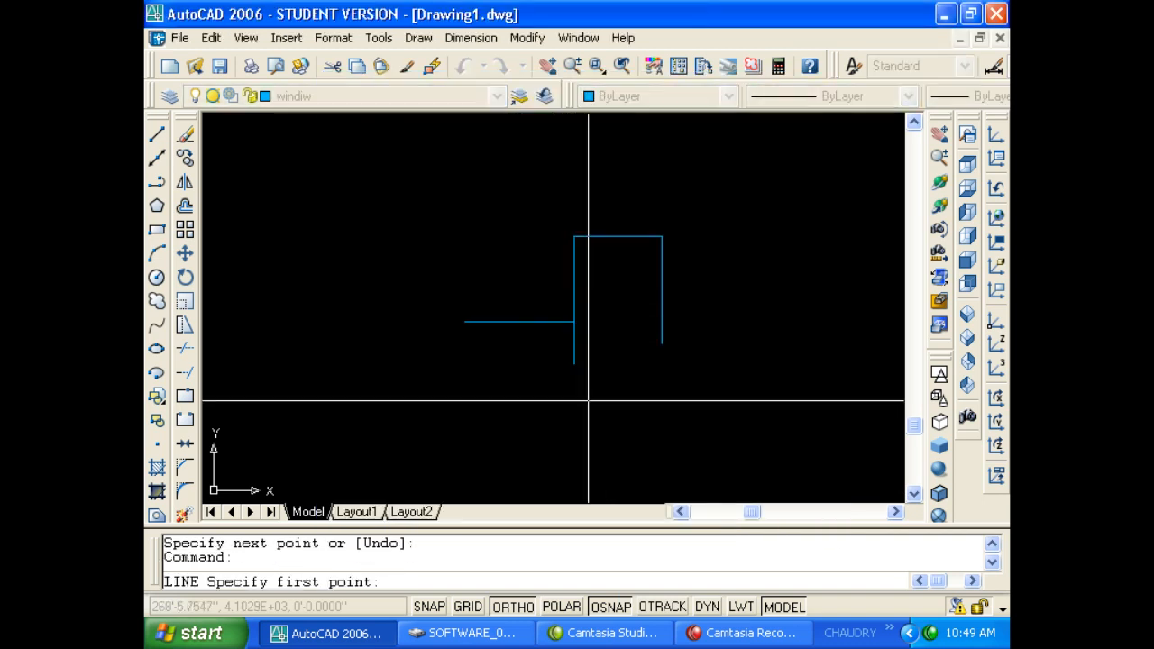
{"action": "left_click", "coordinate": [575, 279]}
{"action": "left_click", "coordinate": [453, 306]}
{"action": "key", "text": "Return"}
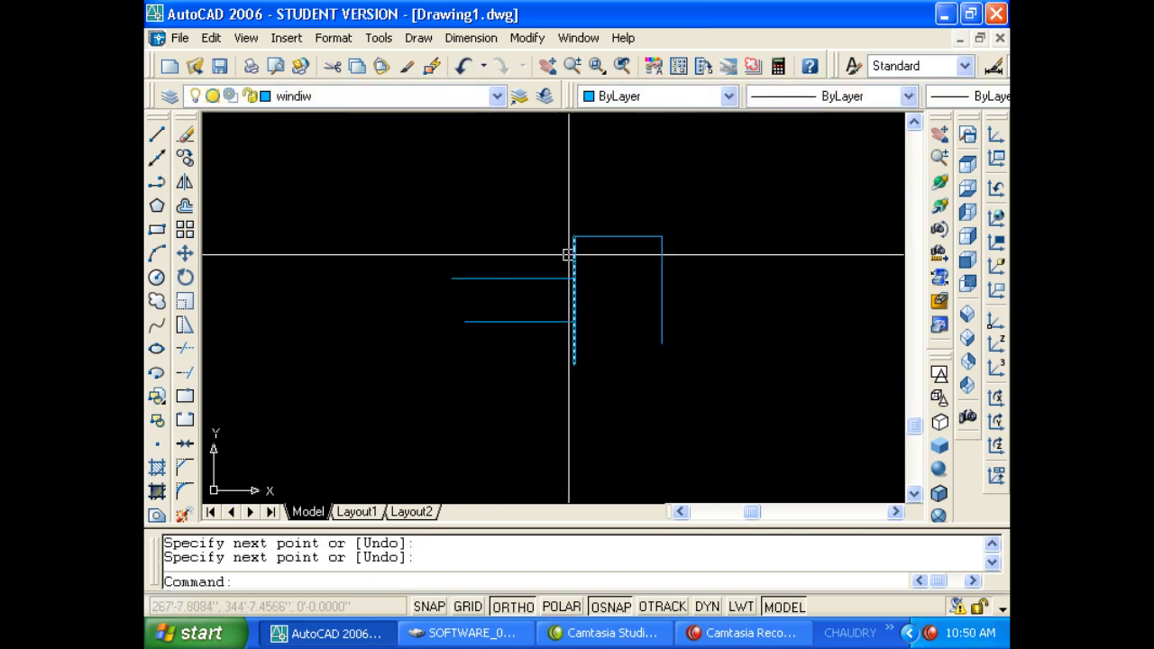
Window-select both division point objects and delete them.
{"action": "left_click", "coordinate": [586, 370]}
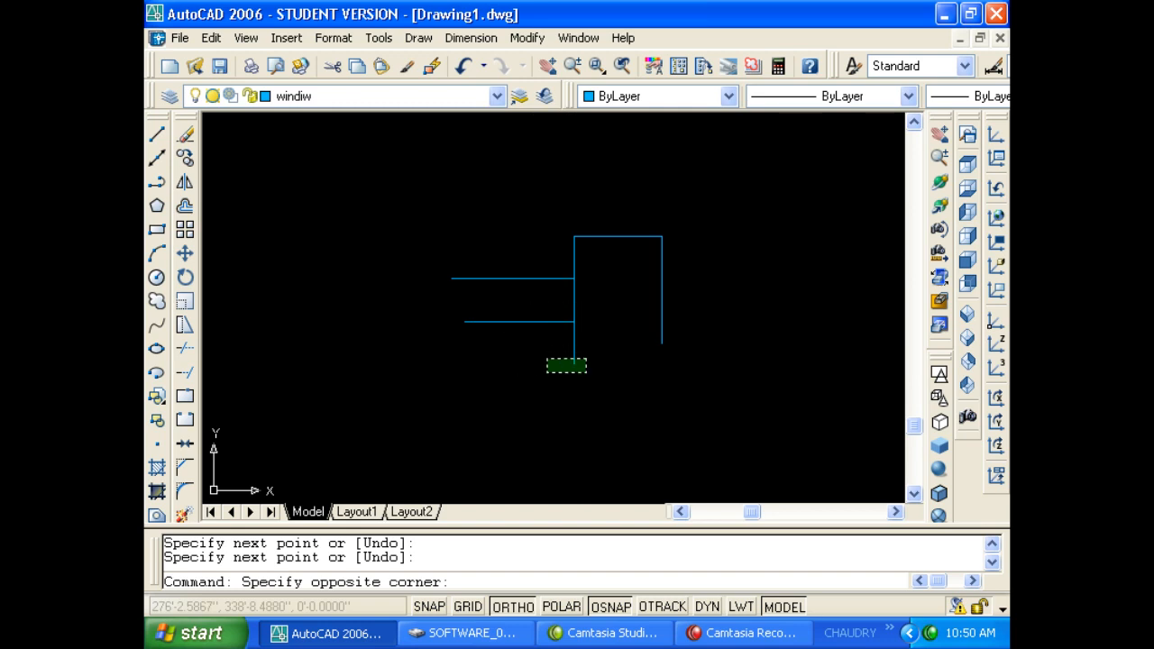
{"action": "key", "text": "Escape"}
{"action": "key", "text": "Escape"}
{"action": "left_click", "coordinate": [545, 356]}
{"action": "left_click", "coordinate": [608, 289]}
{"action": "left_click", "coordinate": [548, 289]}
{"action": "left_click", "coordinate": [592, 265]}
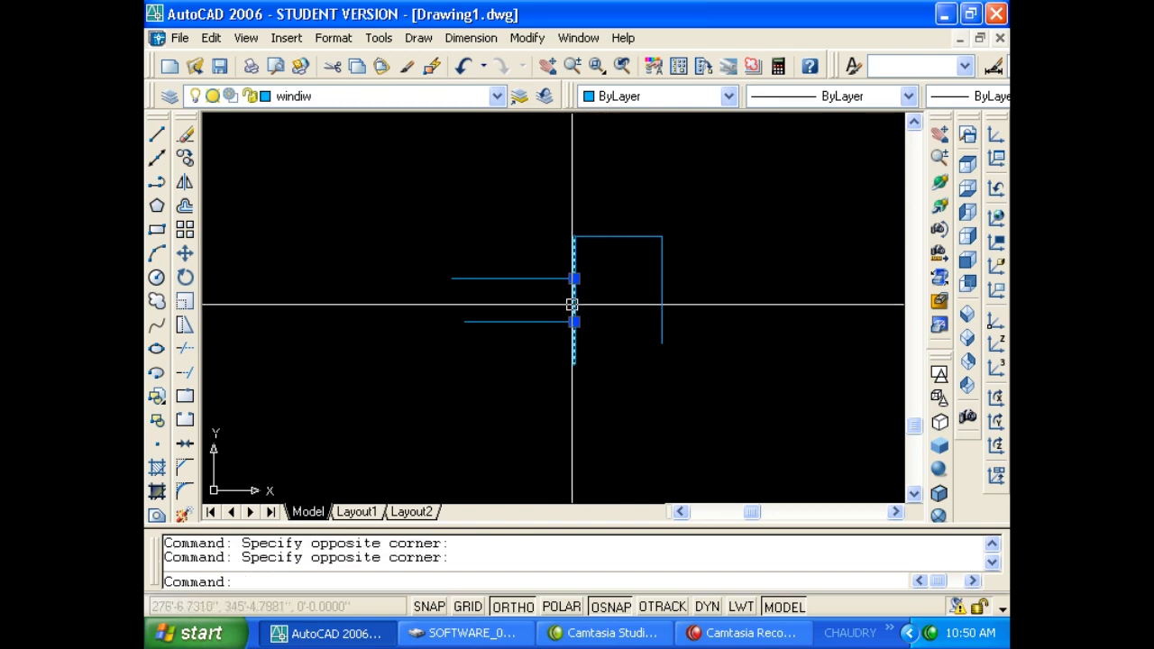
{"action": "key", "text": "Delete"}
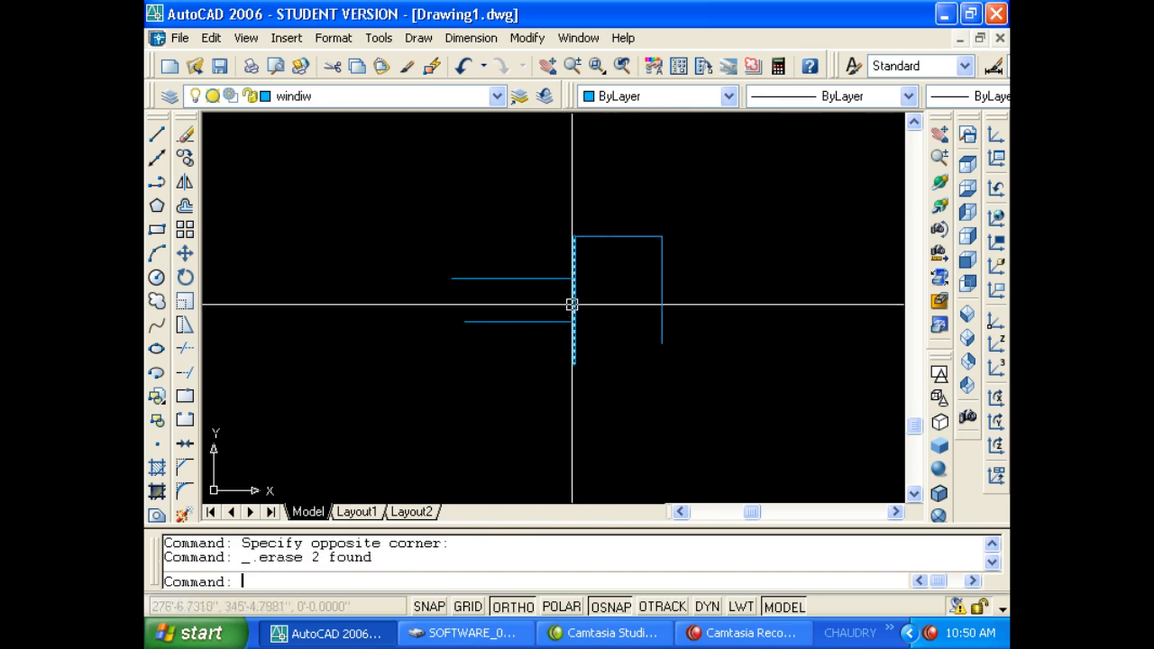
Review the object snap settings and close them without changes.
{"action": "right_click", "coordinate": [616, 610]}
{"action": "left_click", "coordinate": [636, 585]}
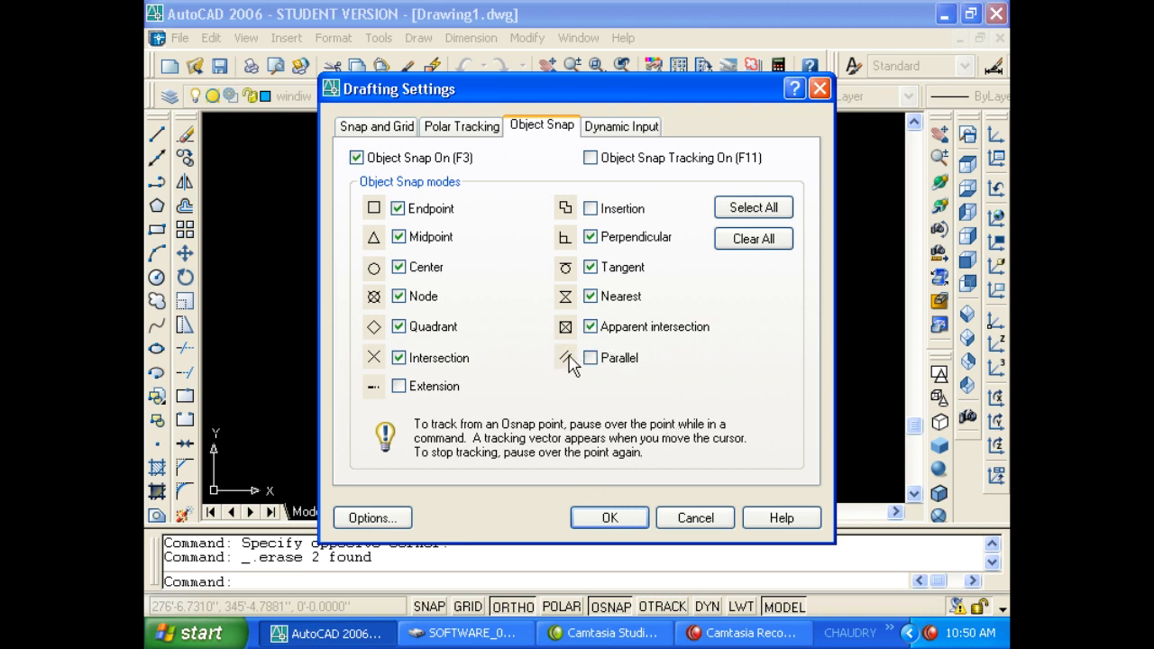
{"action": "left_click", "coordinate": [634, 514]}
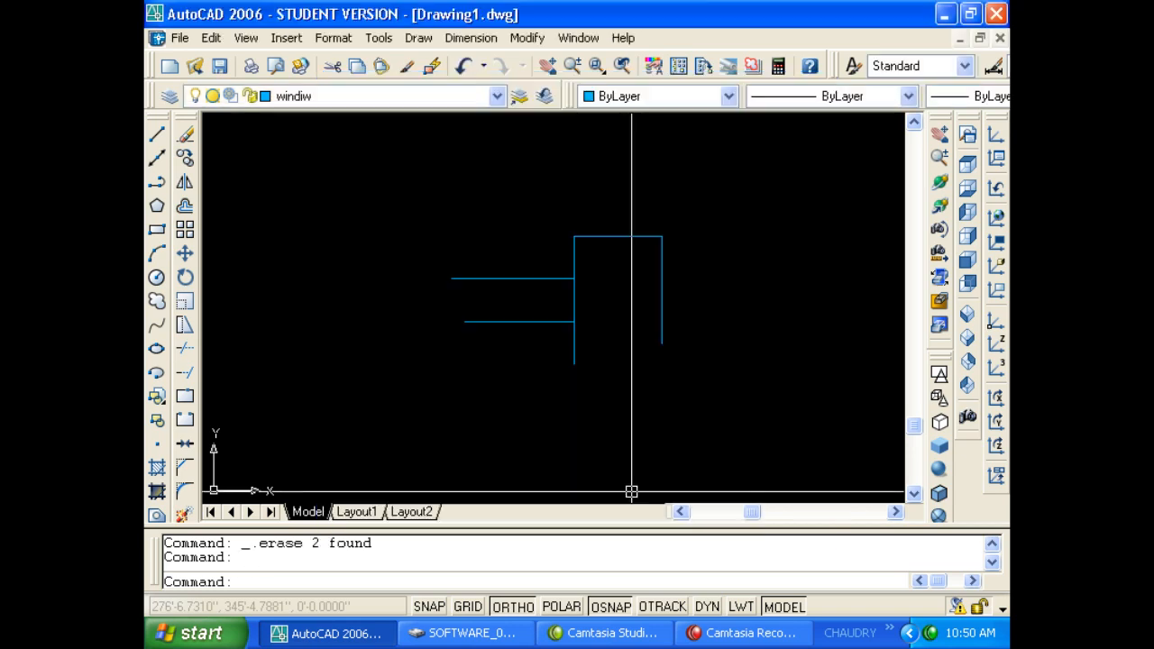
Enable the Parallel object snap mode.
{"action": "key", "text": "Escape"}
{"action": "right_click", "coordinate": [612, 606]}
{"action": "left_click", "coordinate": [629, 596]}
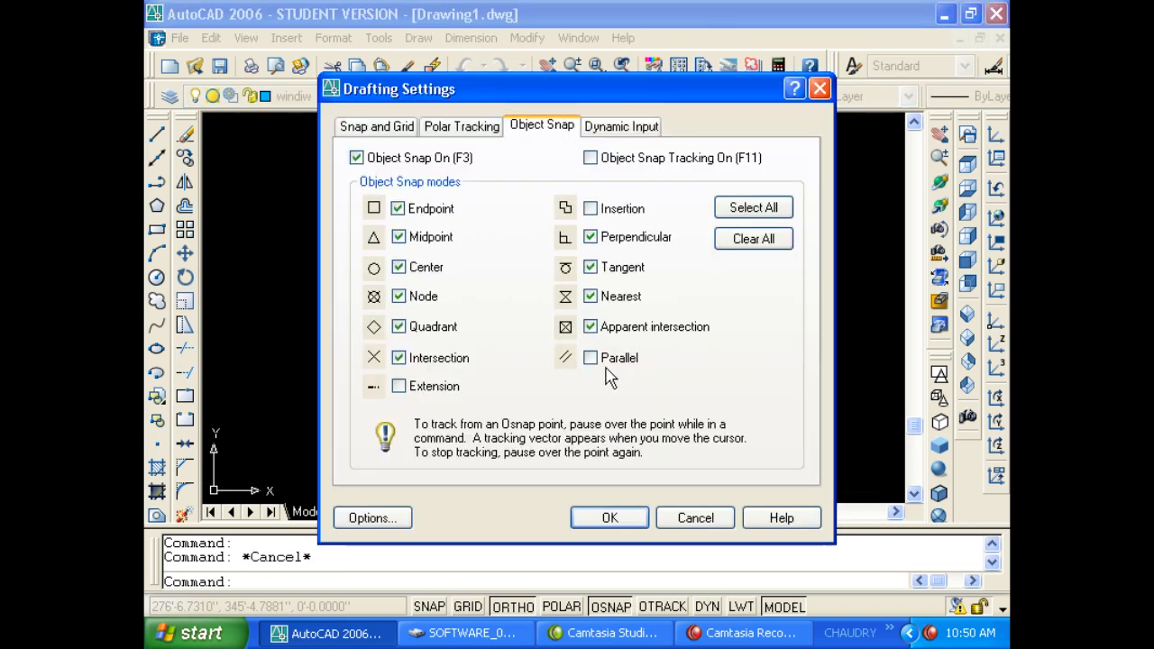
{"action": "left_click", "coordinate": [590, 357]}
{"action": "left_click", "coordinate": [631, 518]}
Draw two vertical lines to the right of the frame with the L command.
{"action": "key", "text": "Escape"}
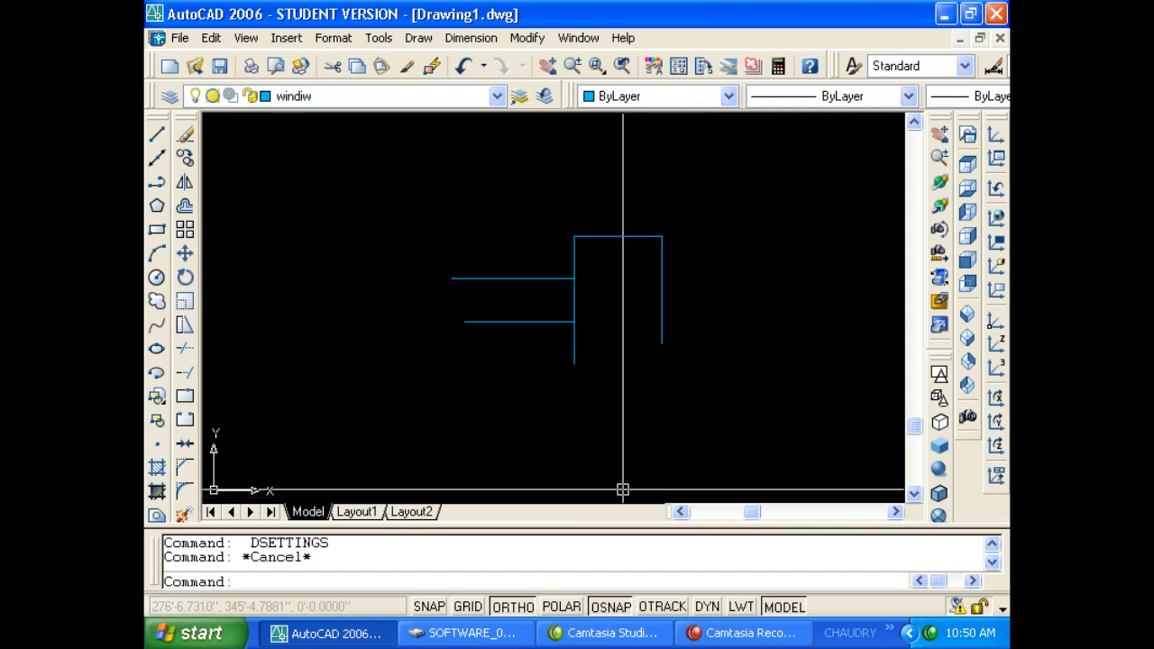
{"action": "type", "text": "l"}
{"action": "key", "text": "Return"}
{"action": "left_click", "coordinate": [778, 281]}
{"action": "left_click", "coordinate": [777, 419]}
{"action": "key", "text": "Escape"}
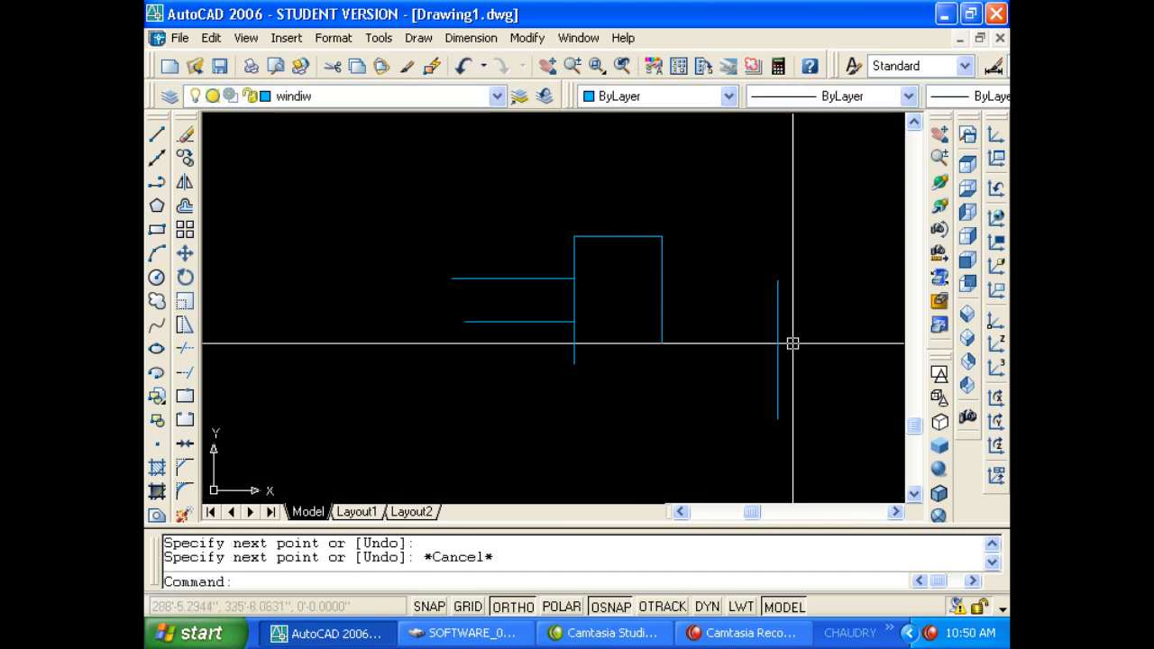
{"action": "key", "text": "Return"}
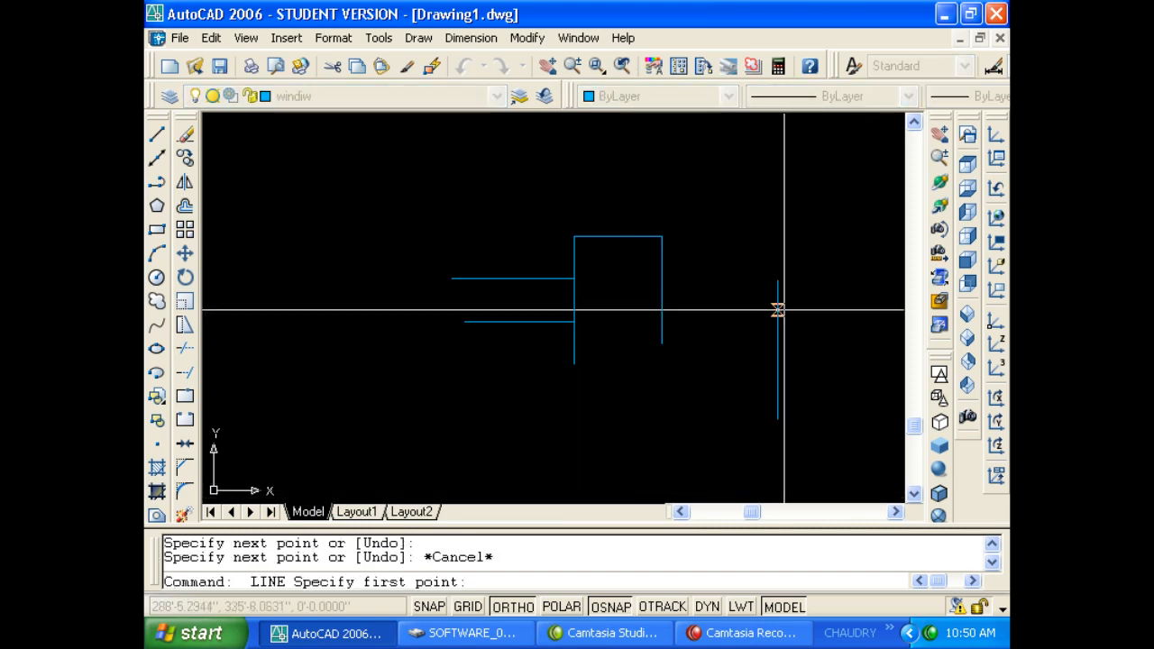
{"action": "key", "text": "Escape"}
{"action": "key", "text": "Return"}
{"action": "left_click", "coordinate": [818, 280]}
{"action": "left_click", "coordinate": [849, 398]}
{"action": "key", "text": "Escape"}
Start further lines near the vertical lines and frame's right side, cancelling each.
{"action": "key", "text": "Return"}
{"action": "left_click", "coordinate": [778, 320]}
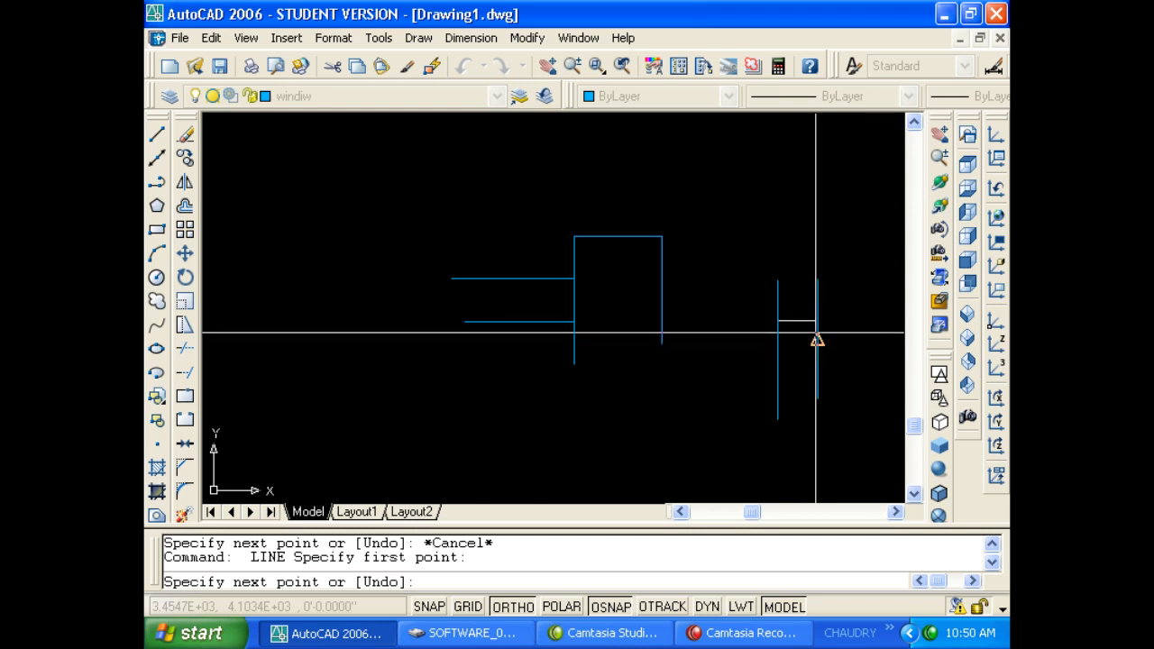
{"action": "key", "text": "Escape"}
{"action": "key", "text": "Escape"}
{"action": "key", "text": "Return"}
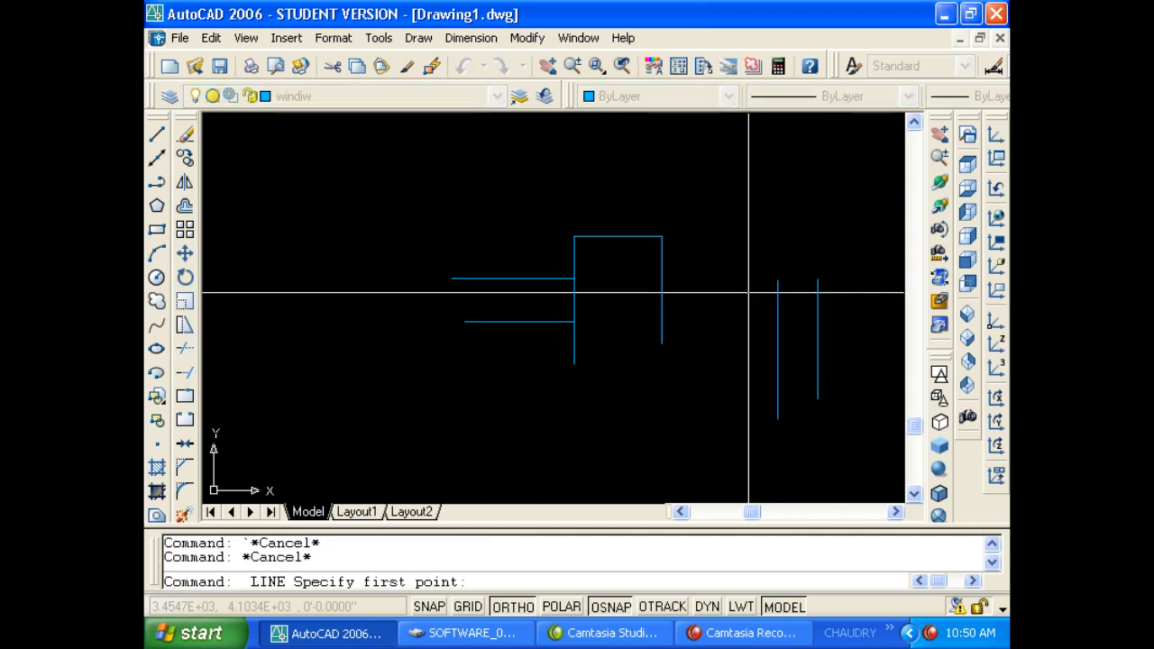
{"action": "left_click", "coordinate": [748, 293]}
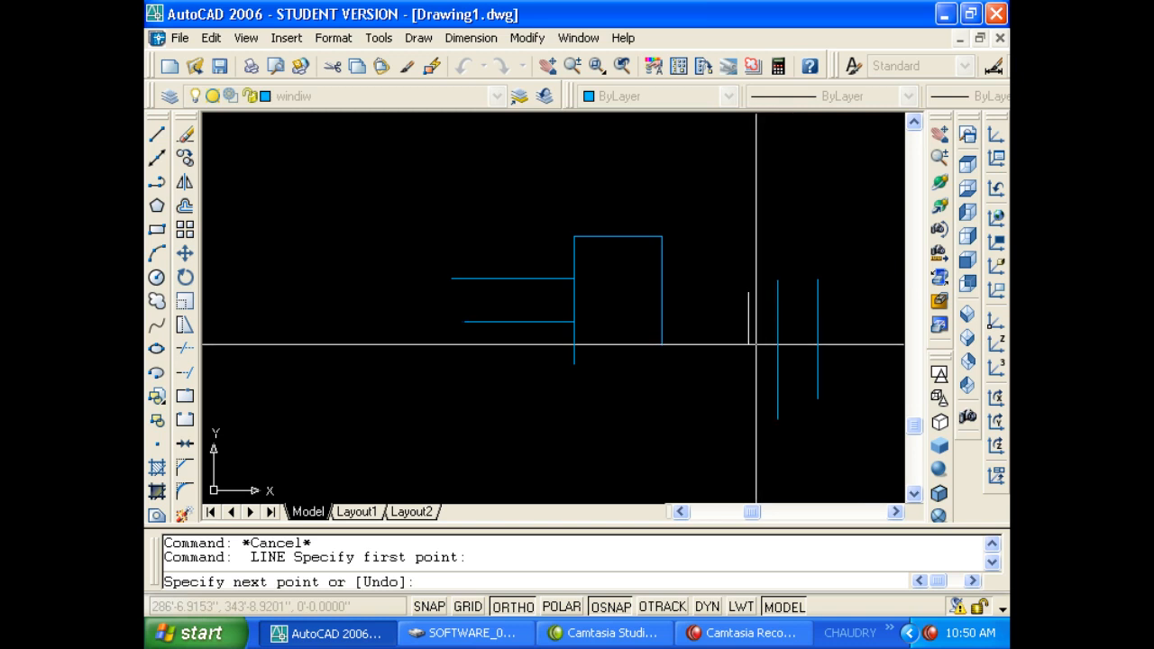
{"action": "key", "text": "Escape"}
{"action": "key", "text": "Escape"}
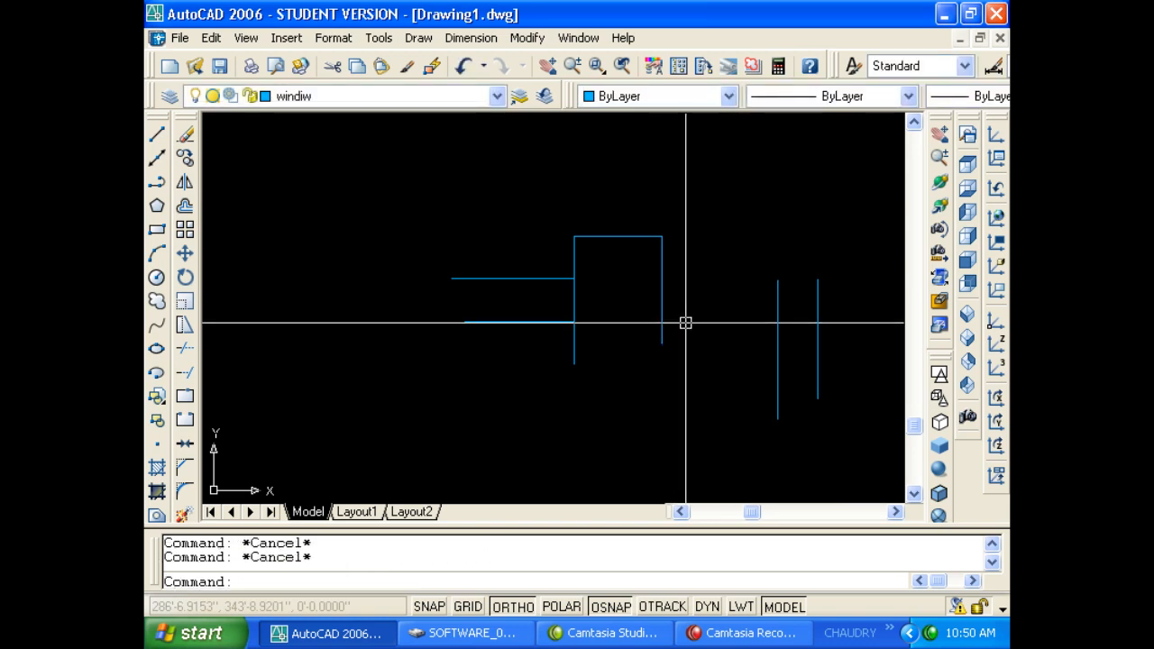
{"action": "type", "text": "l"}
{"action": "key", "text": "Return"}
{"action": "left_click", "coordinate": [660, 289]}
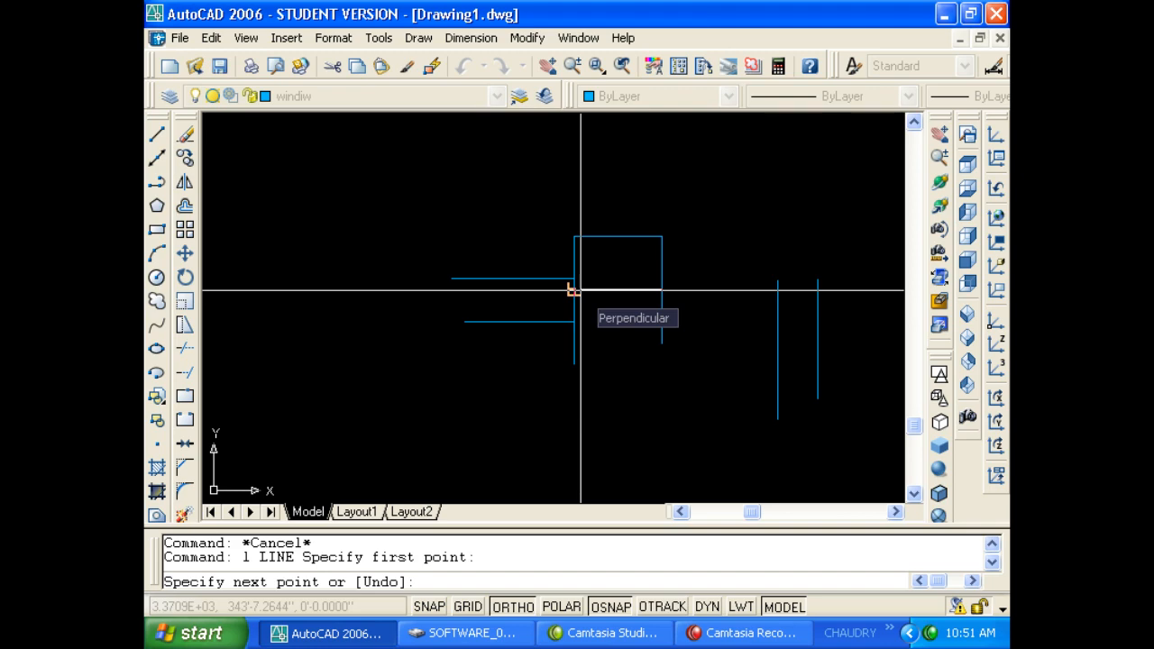
{"action": "key", "text": "Escape"}
{"action": "key", "text": "Escape"}
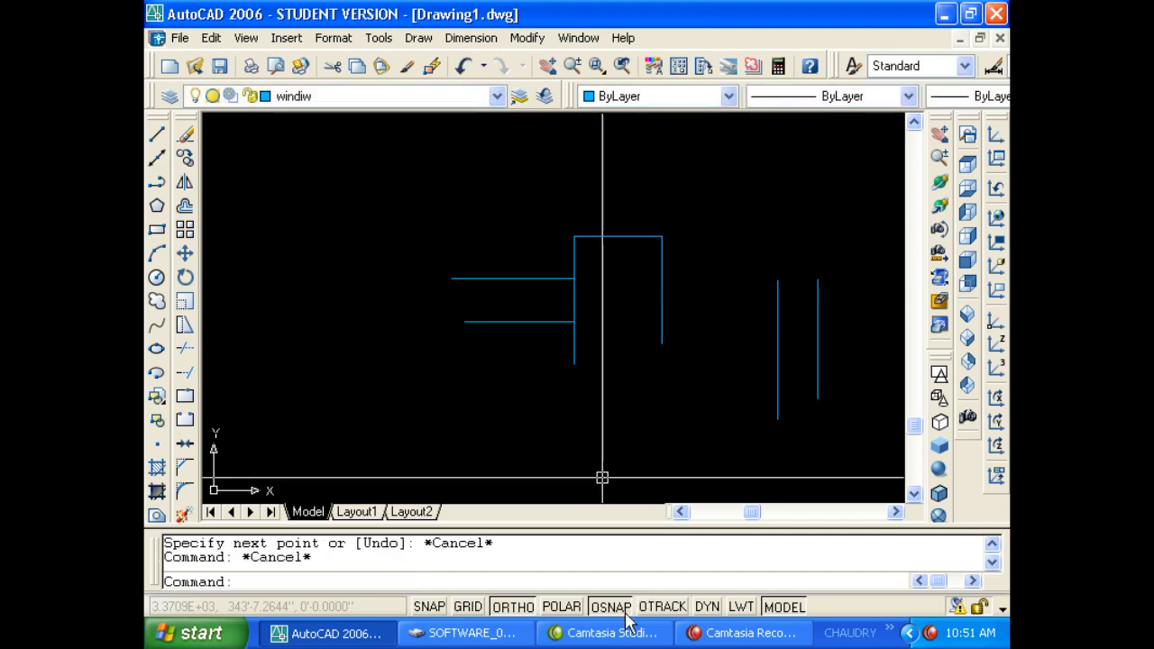
{"action": "right_click", "coordinate": [620, 611]}
Close the snap settings and cancel trial circle and line commands.
{"action": "left_click", "coordinate": [664, 595]}
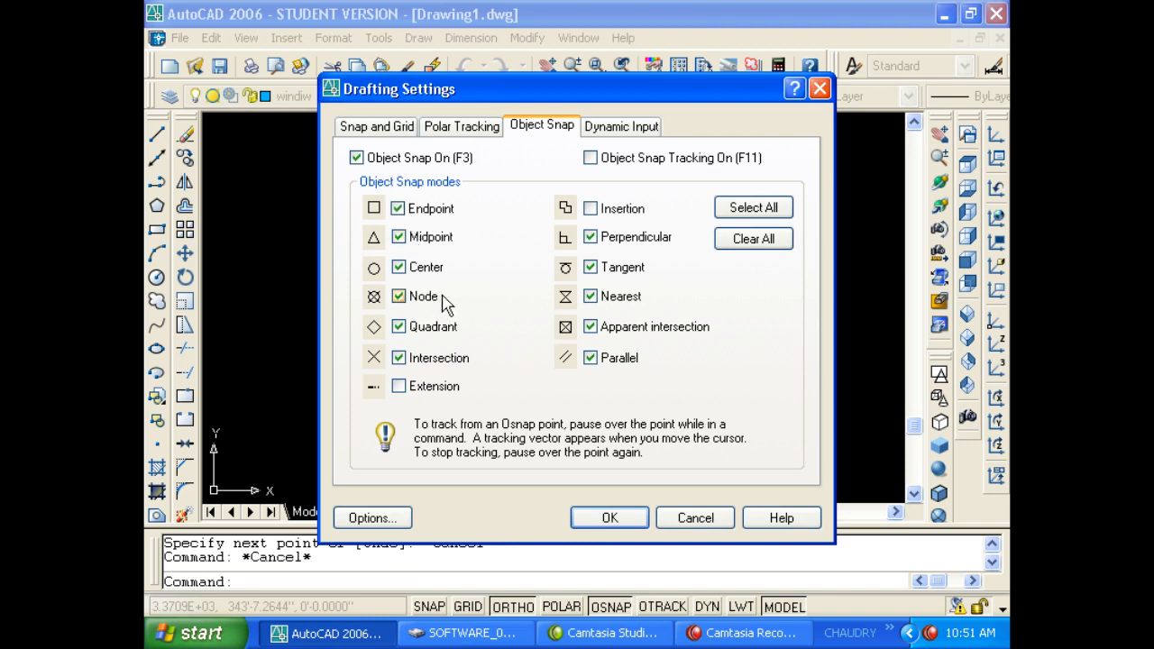
{"action": "key", "text": "Return"}
{"action": "type", "text": "c"}
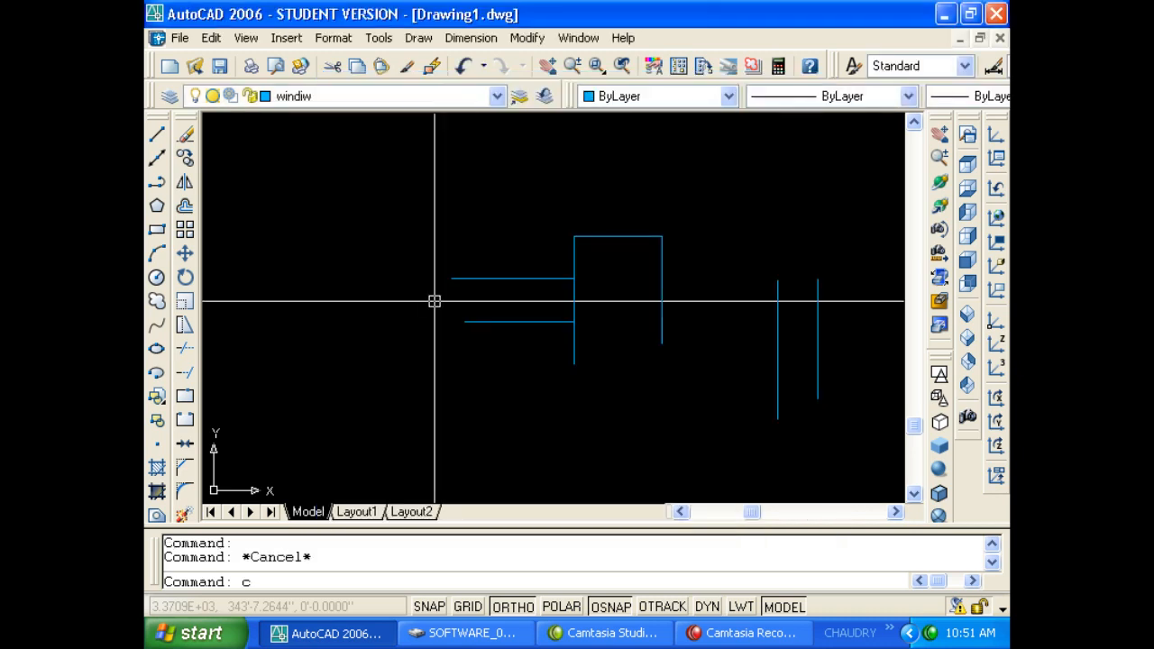
{"action": "key", "text": "Return"}
{"action": "key", "text": "Escape"}
{"action": "key", "text": "Escape"}
{"action": "type", "text": "l"}
{"action": "key", "text": "Return"}
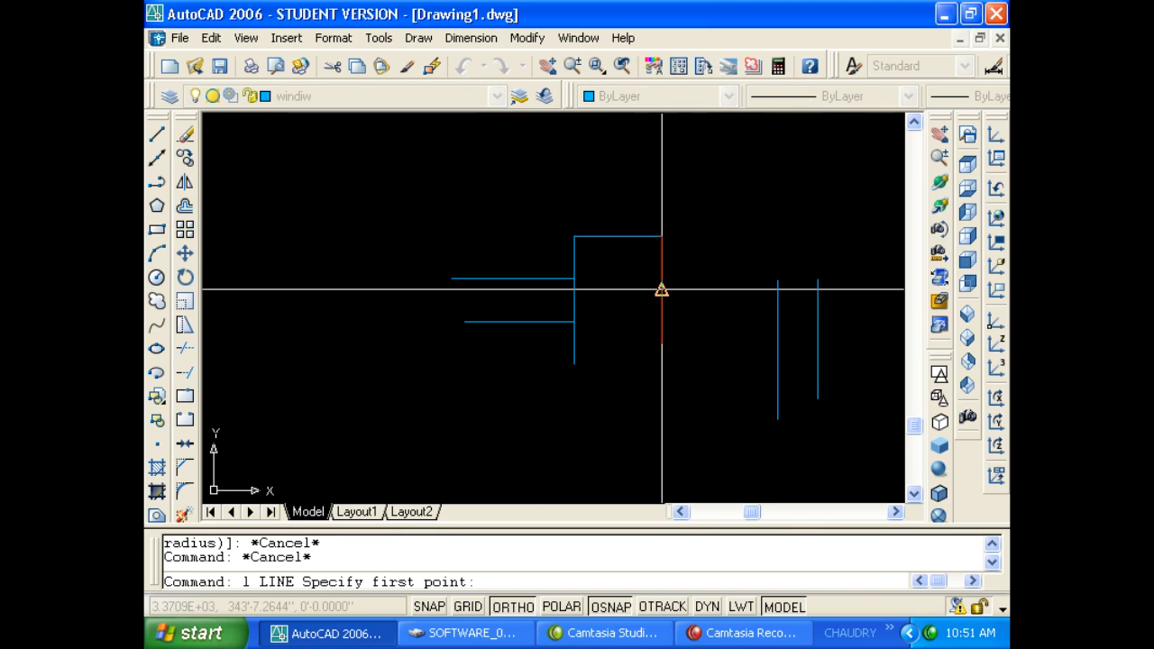
{"action": "key", "text": "Escape"}
{"action": "key", "text": "Escape"}
Draw a small circle to the left of the horizontal lines.
{"action": "type", "text": "c"}
{"action": "key", "text": "Return"}
{"action": "left_click", "coordinate": [365, 352]}
{"action": "left_click", "coordinate": [403, 351]}
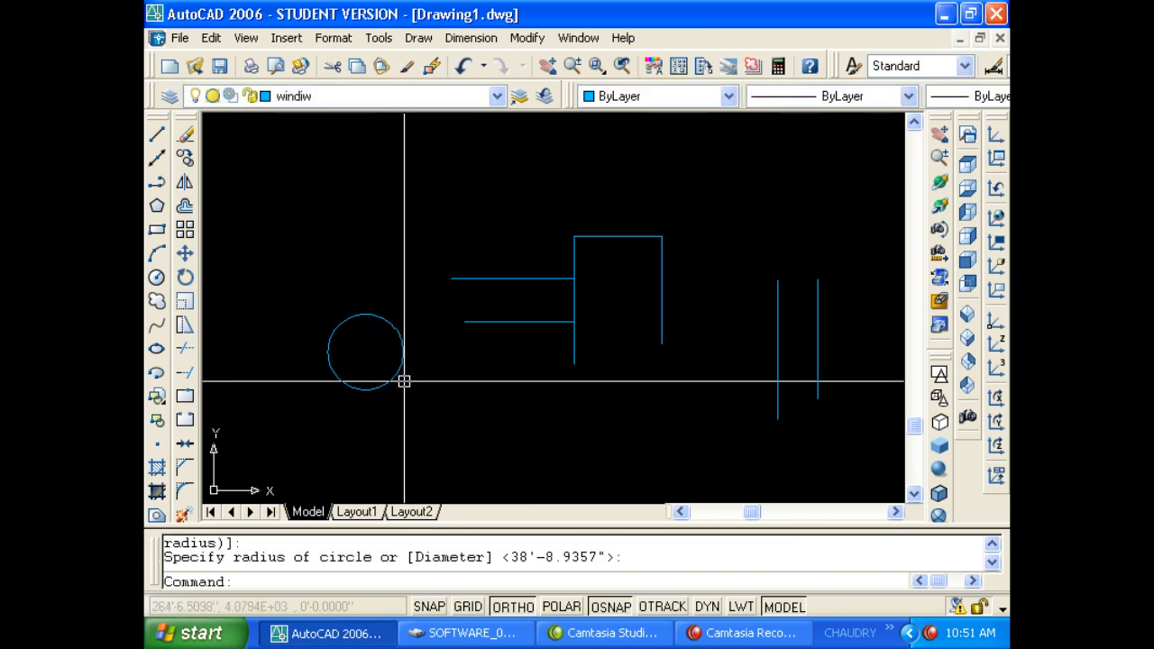
{"action": "key", "text": "Escape"}
{"action": "key", "text": "Escape"}
Review the Object Snap settings via SE, then start a new line.
{"action": "type", "text": "l"}
{"action": "key", "text": "Return"}
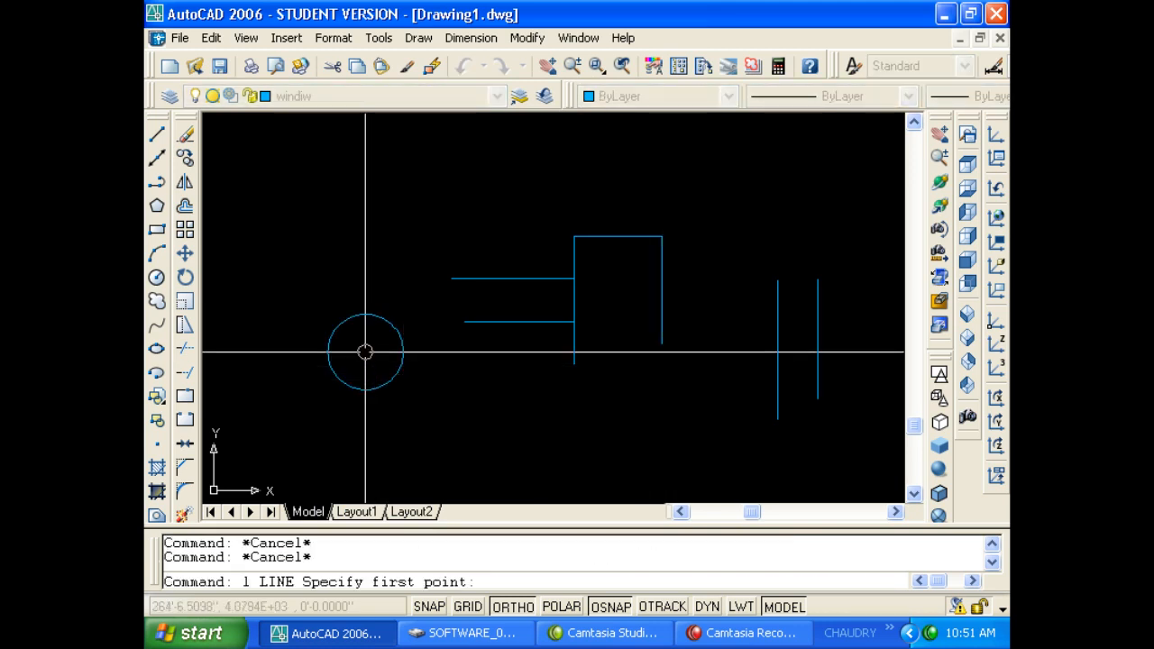
{"action": "key", "text": "Escape"}
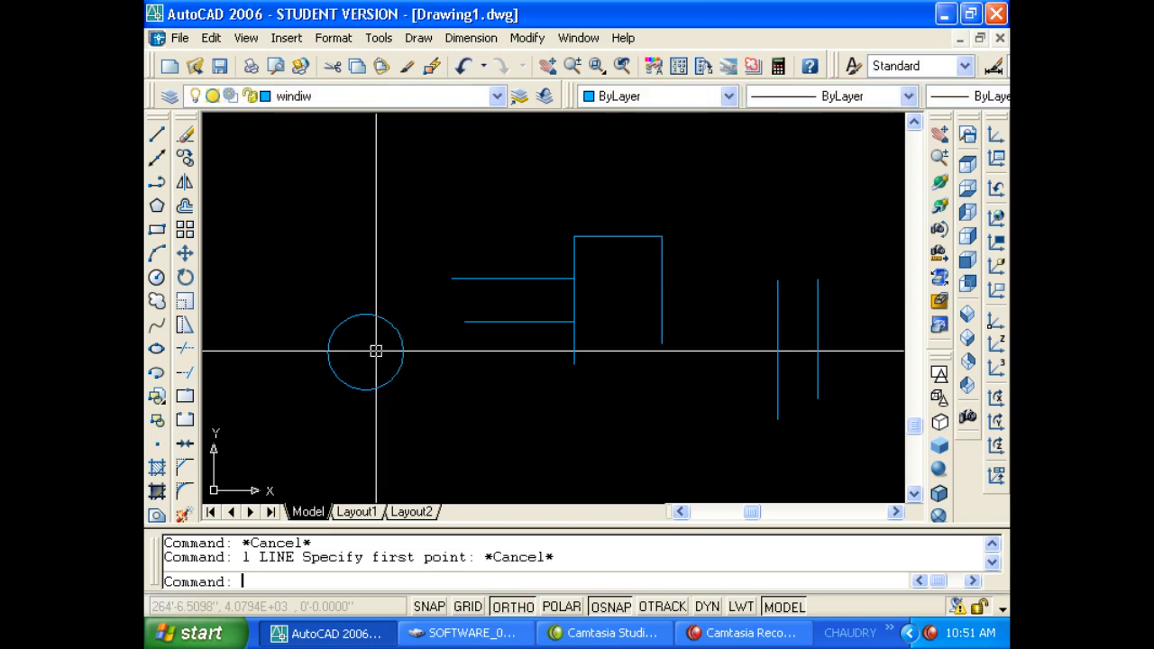
{"action": "key", "text": "Escape"}
{"action": "type", "text": "se"}
{"action": "key", "text": "Return"}
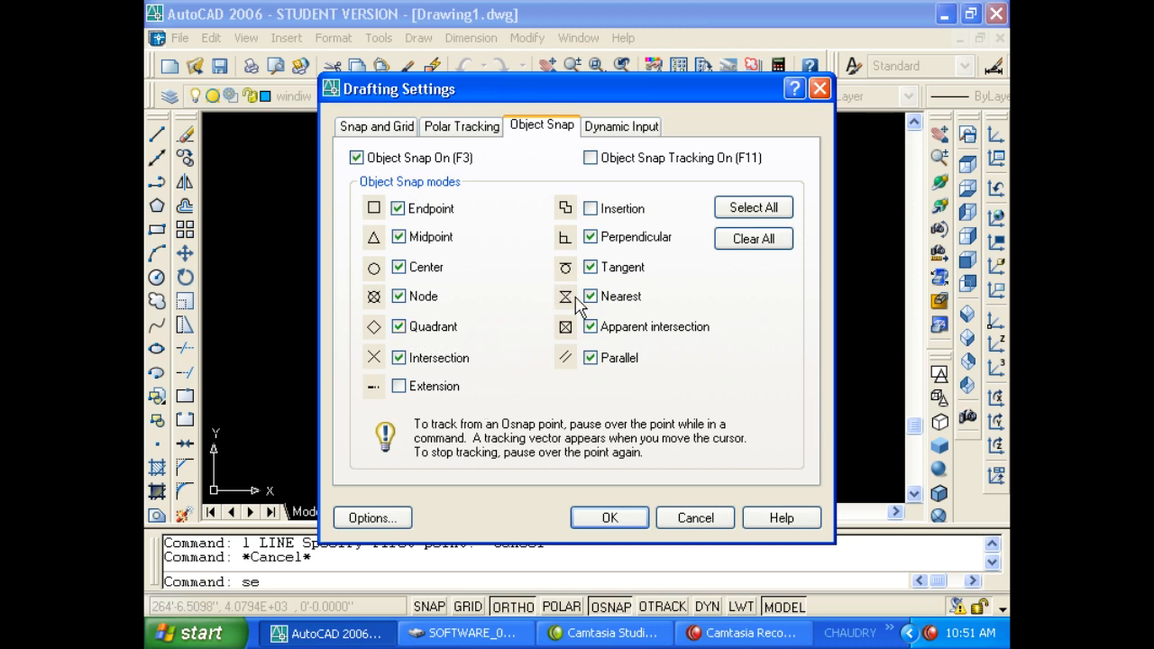
{"action": "key", "text": "Return"}
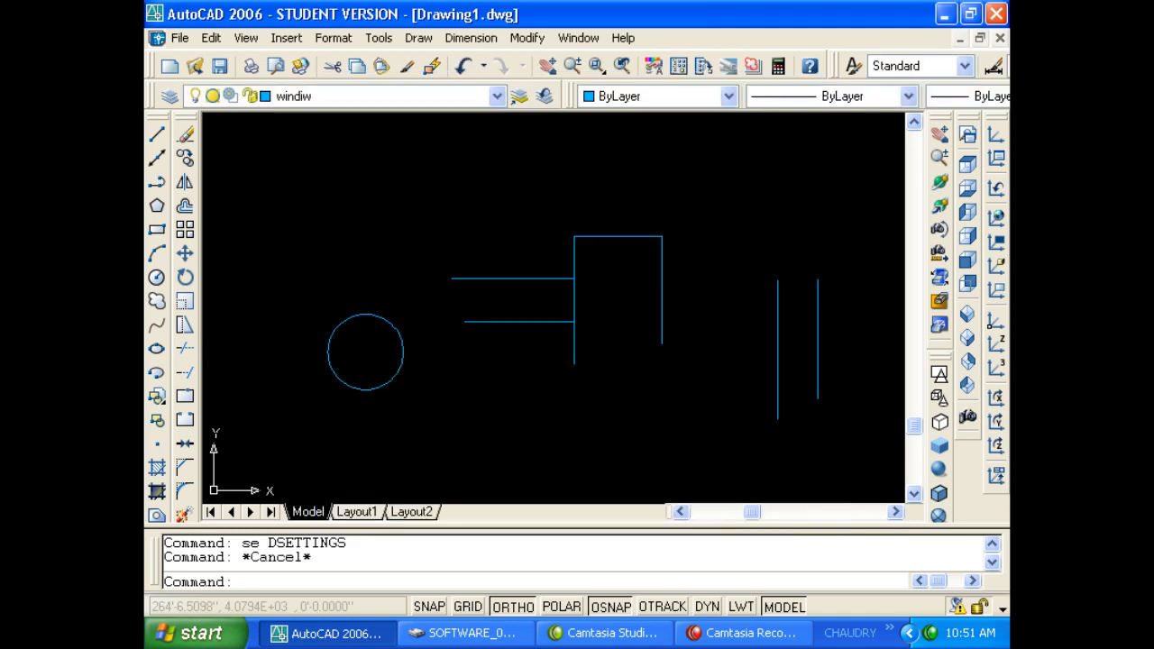
{"action": "type", "text": "l"}
{"action": "key", "text": "Return"}
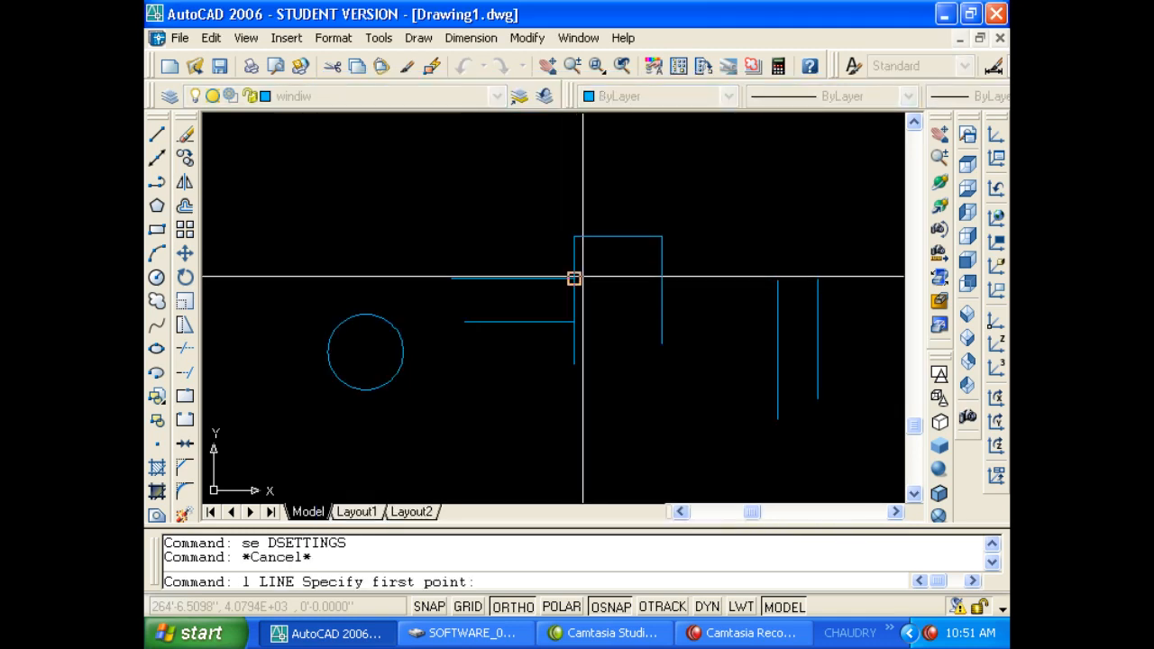
Test line commands and check the drafting settings without changes.
{"action": "key", "text": "Escape"}
{"action": "key", "text": "Return"}
{"action": "key", "text": "Escape"}
{"action": "key", "text": "Escape"}
{"action": "type", "text": "l"}
{"action": "key", "text": "Return"}
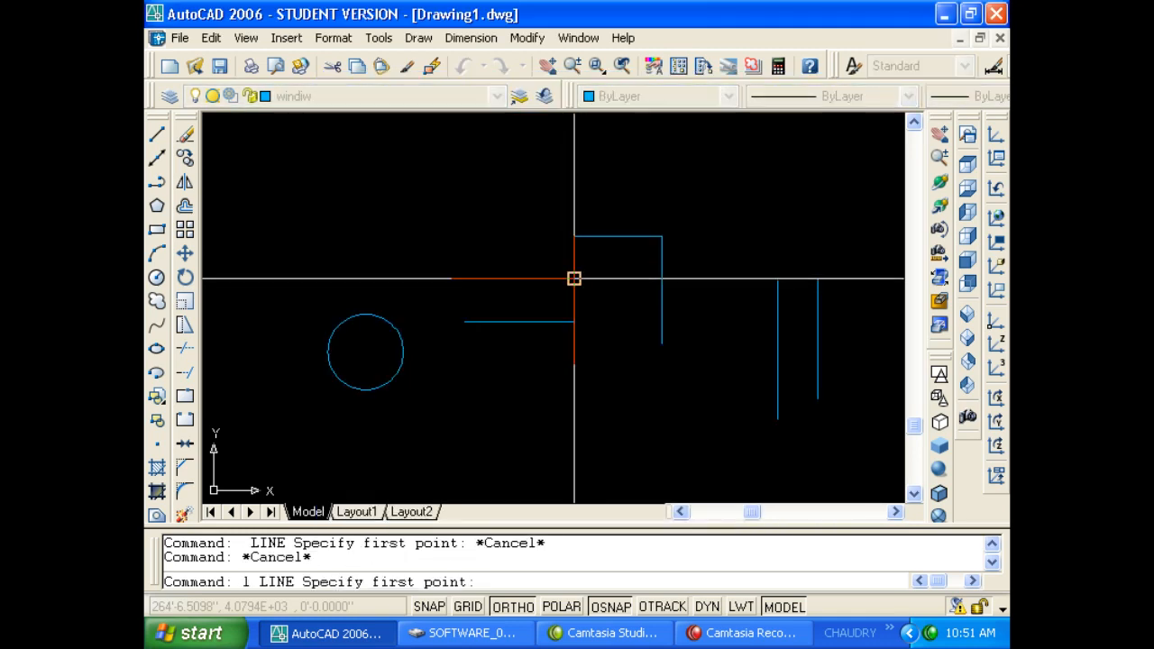
{"action": "key", "text": "Escape"}
{"action": "key", "text": "Escape"}
{"action": "type", "text": "se"}
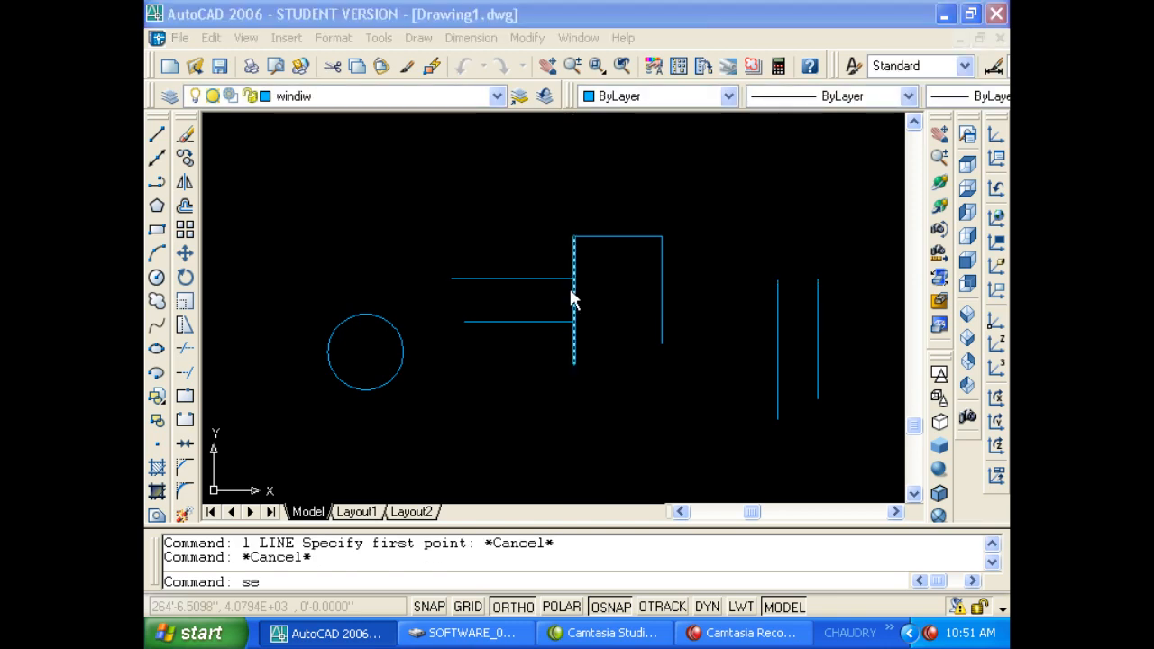
{"action": "key", "text": "Return"}
{"action": "left_click", "coordinate": [609, 517]}
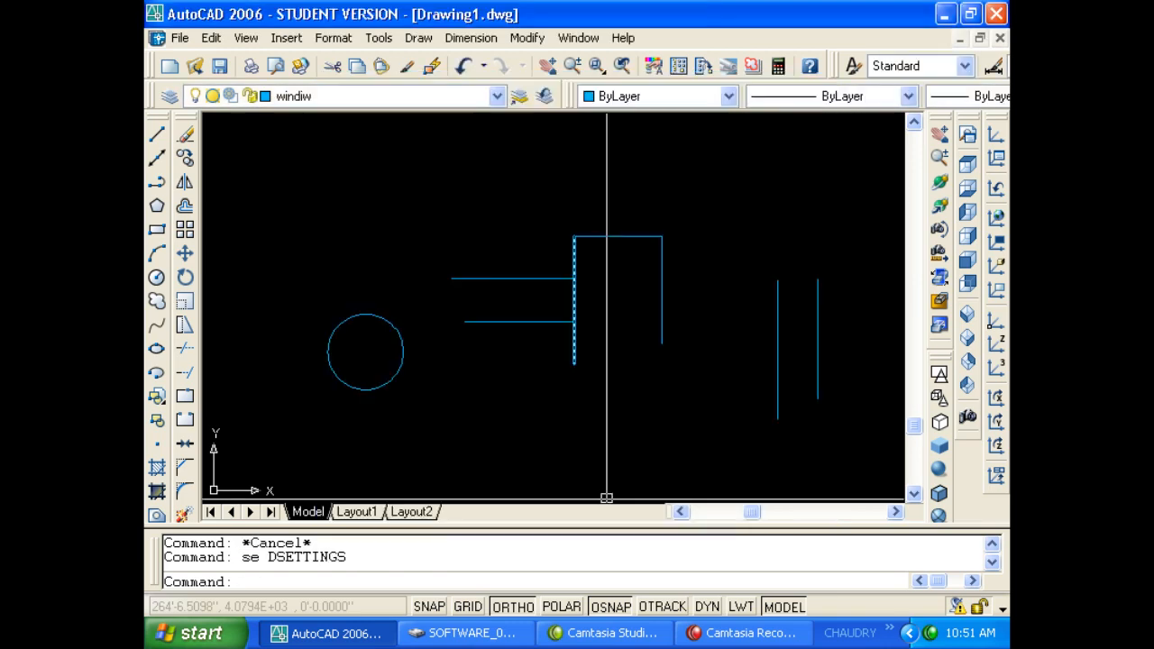
Turn off the Nearest object snap in Drafting Settings.
{"action": "type", "text": "l"}
{"action": "key", "text": "Return"}
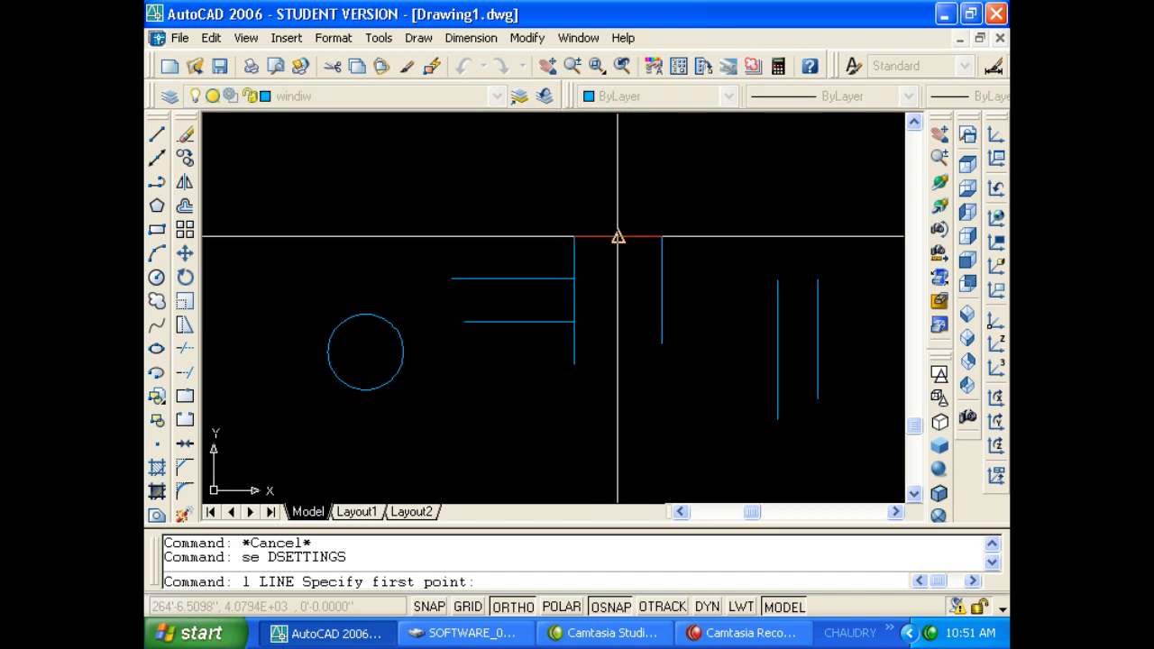
{"action": "key", "text": "Escape"}
{"action": "type", "text": "se"}
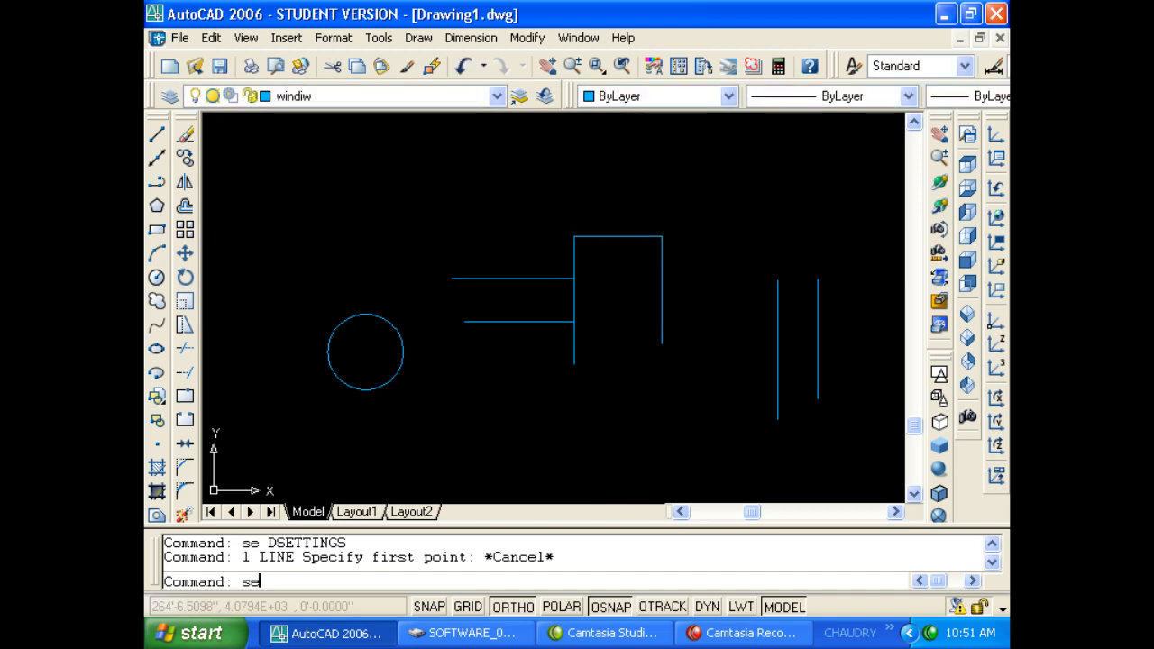
{"action": "key", "text": "Return"}
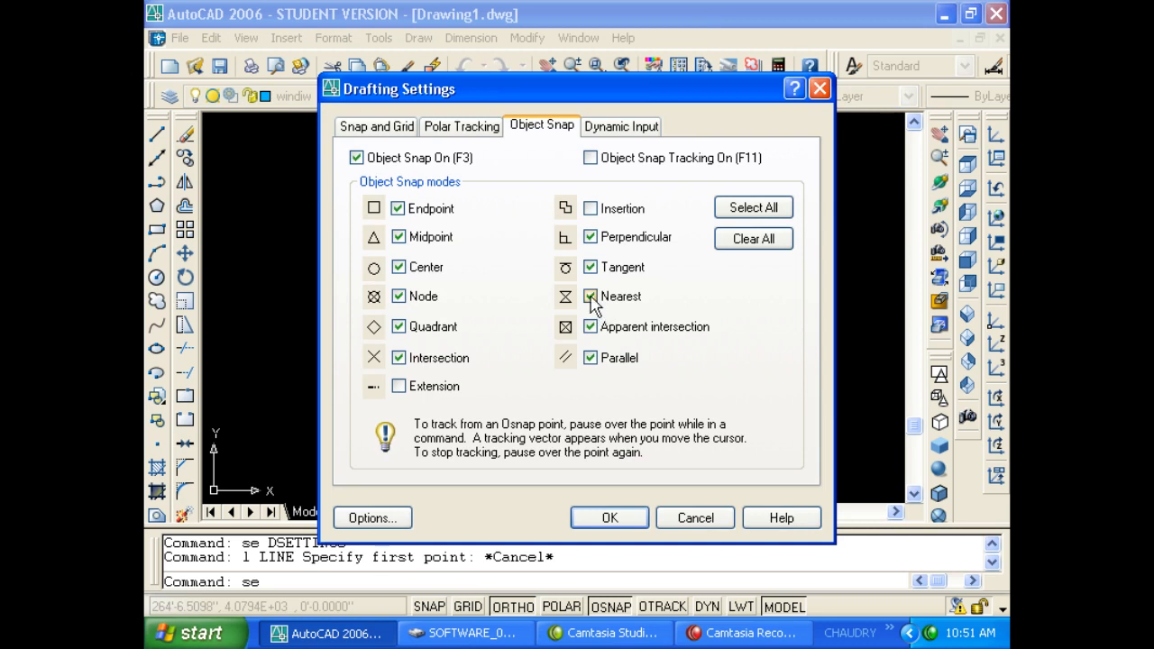
{"action": "left_click", "coordinate": [590, 296]}
{"action": "left_click", "coordinate": [610, 517]}
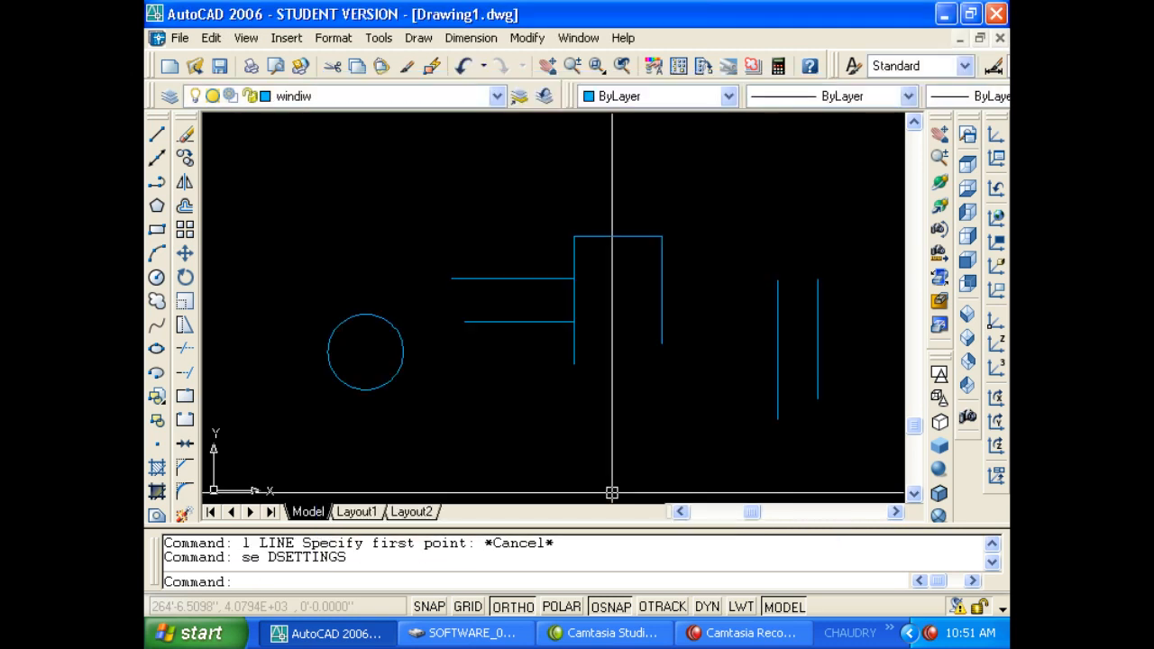
Turn the Nearest object snap back on.
{"action": "type", "text": "l"}
{"action": "key", "text": "Return"}
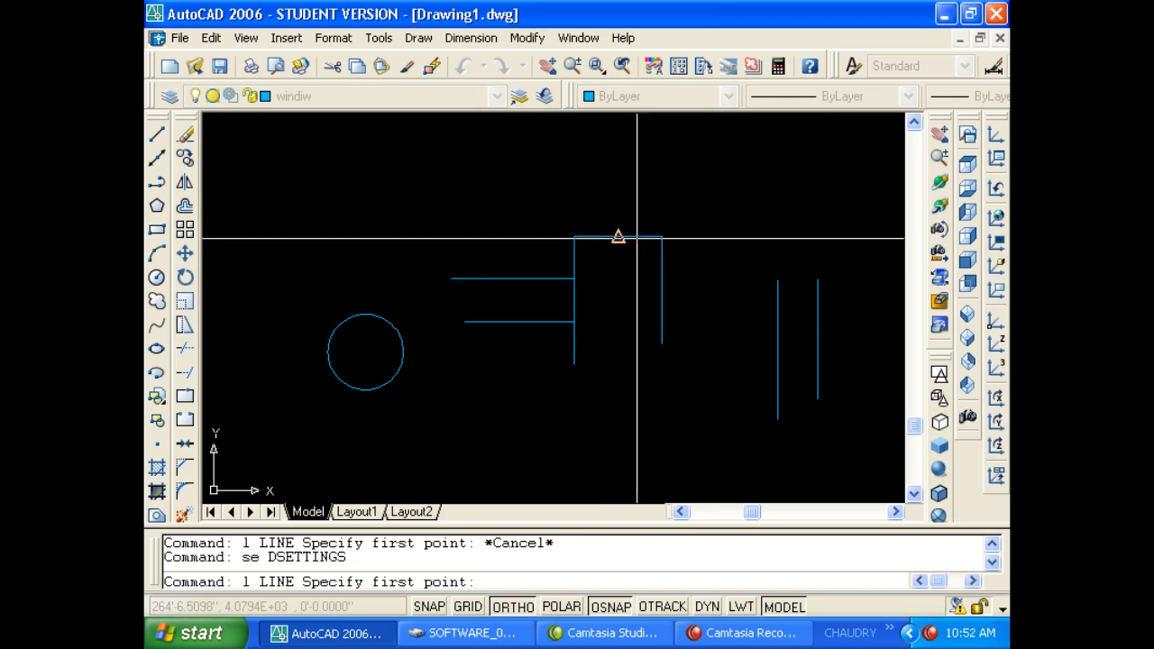
{"action": "key", "text": "Escape"}
{"action": "key", "text": "Escape"}
{"action": "type", "text": "se"}
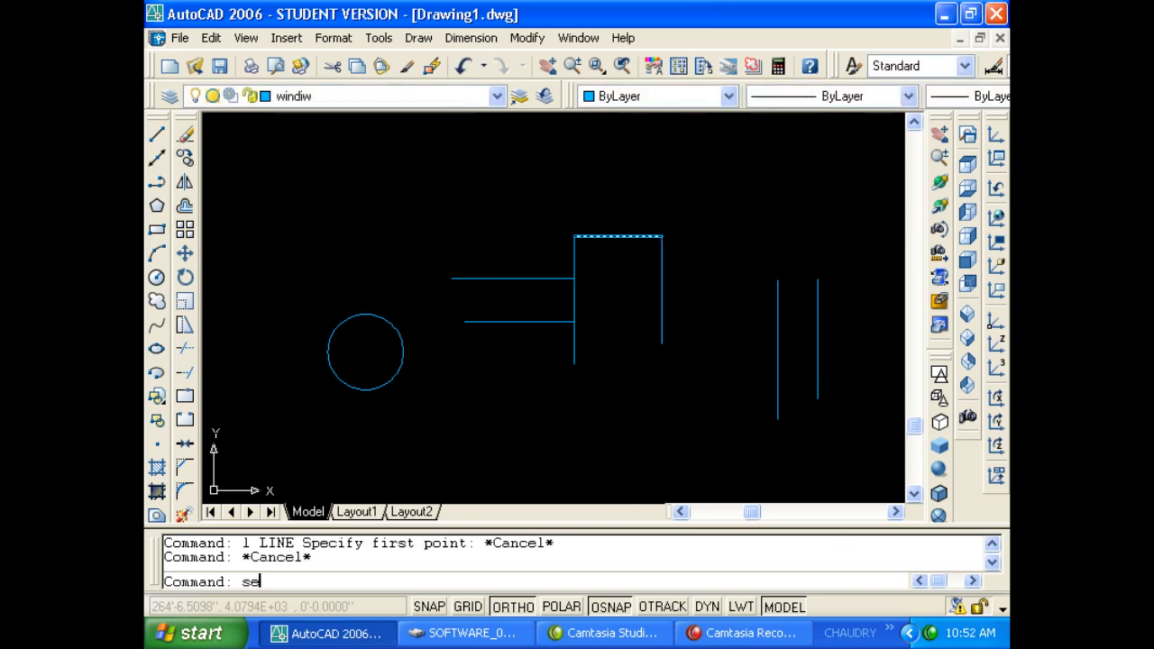
{"action": "key", "text": "Return"}
{"action": "left_click", "coordinate": [602, 296]}
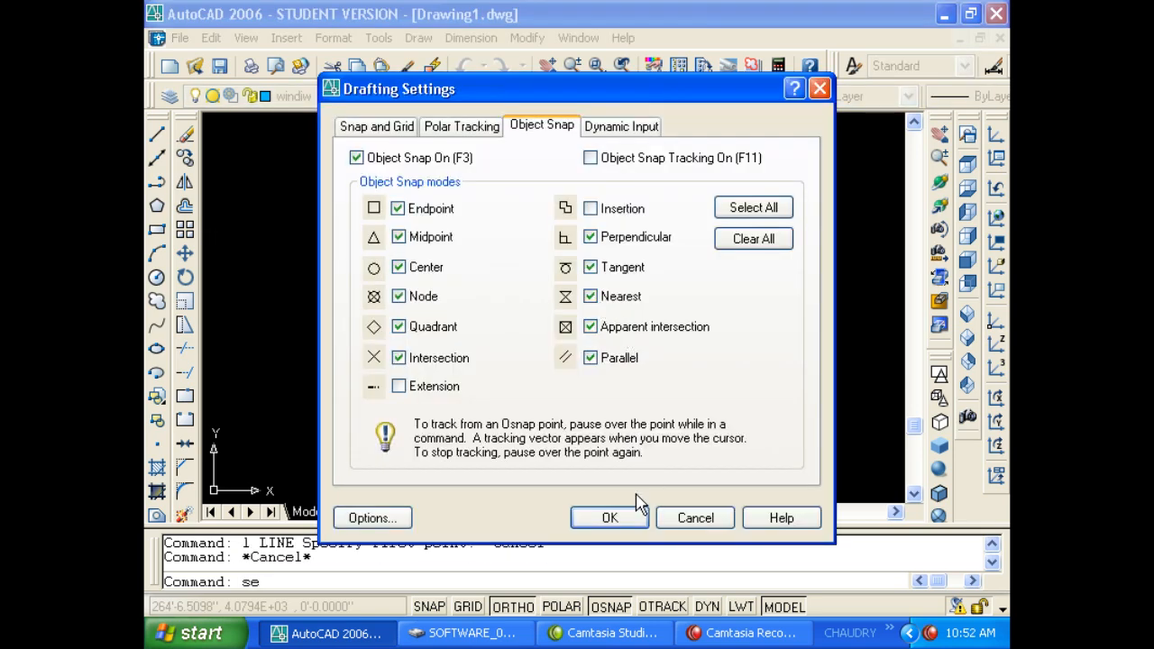
{"action": "left_click", "coordinate": [609, 517]}
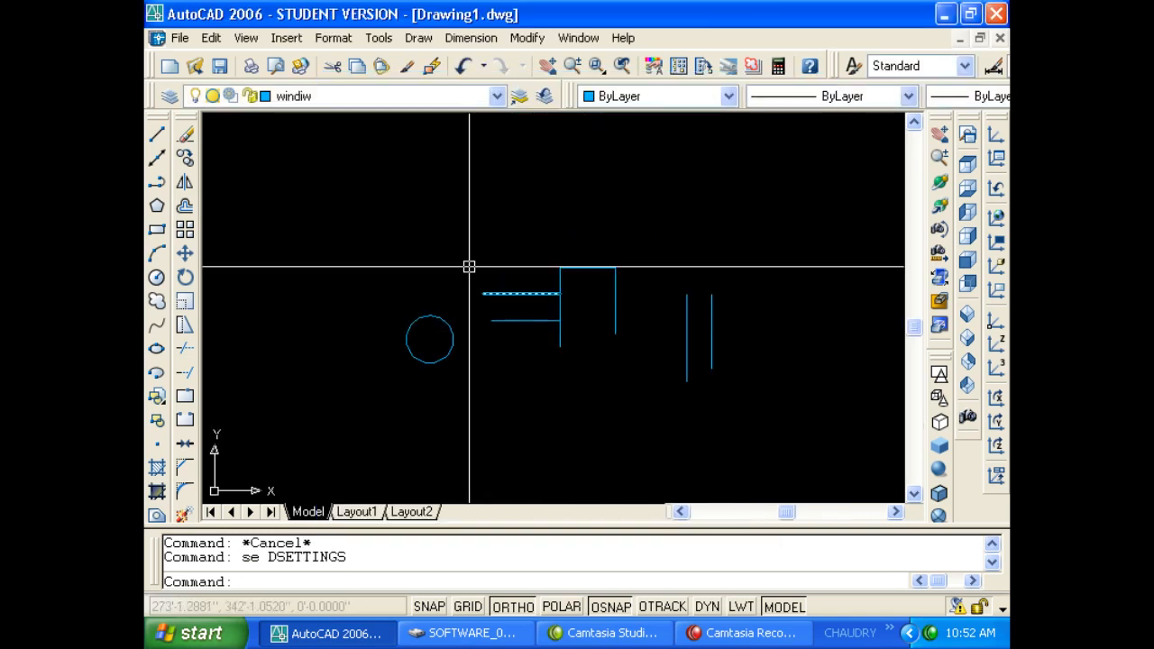
Open acad.pgp in Notepad through Tools > Customize > Edit Program Parameters.
{"action": "left_click", "coordinate": [418, 38]}
{"action": "mouse_move", "coordinate": [379, 38]}
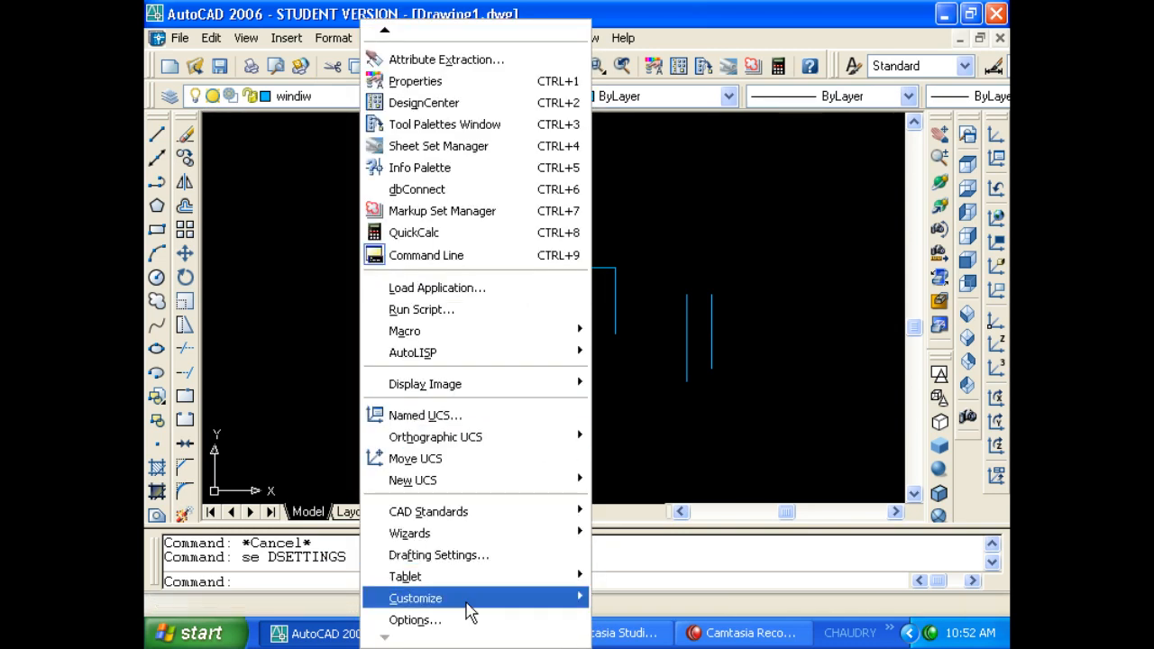
{"action": "mouse_move", "coordinate": [469, 608]}
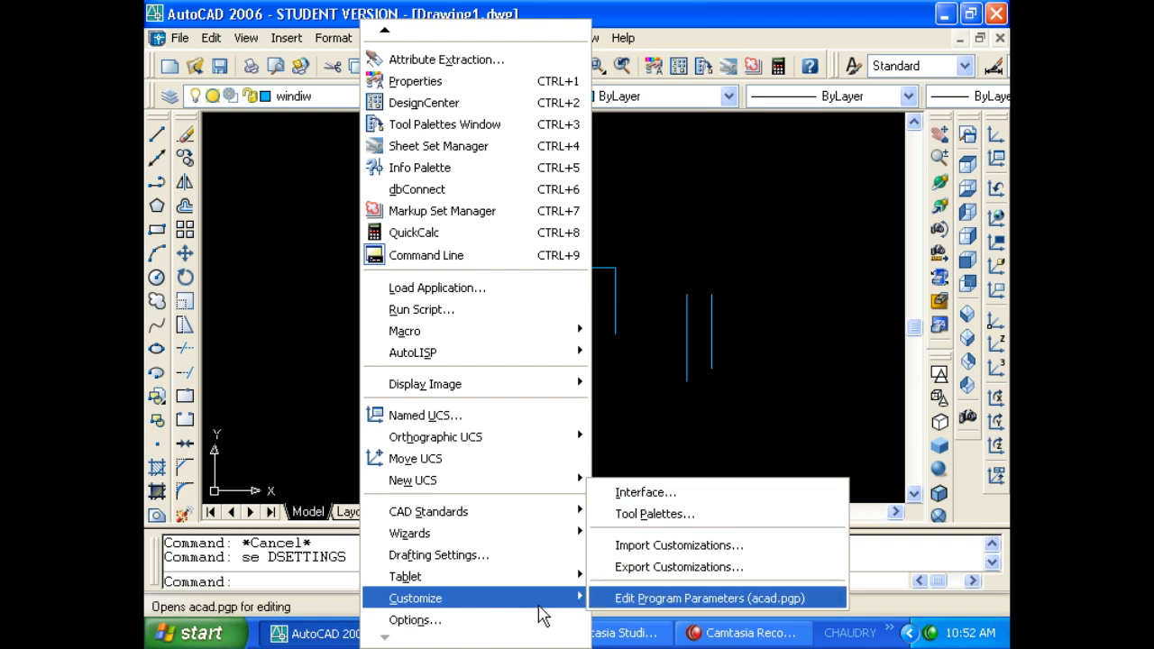
{"action": "left_click", "coordinate": [632, 599]}
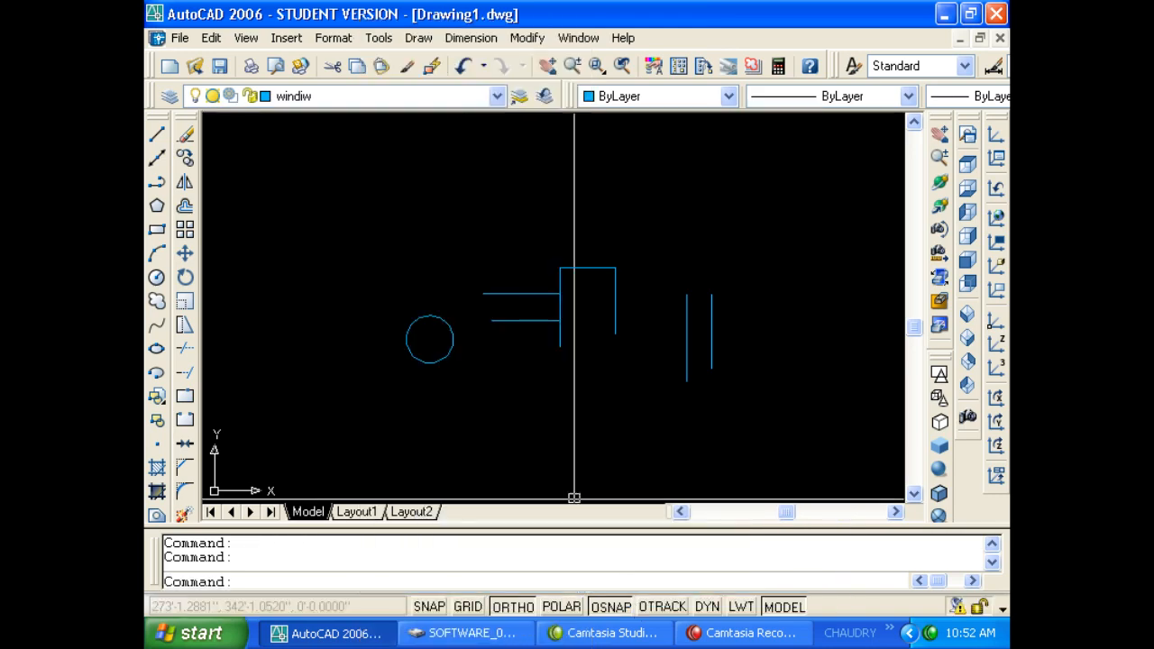
Scroll acad.pgp and highlight the aliases from 3A down to BE.
{"action": "scroll", "coordinate": [549, 347], "scroll_direction": "down", "scroll_amount": 20}
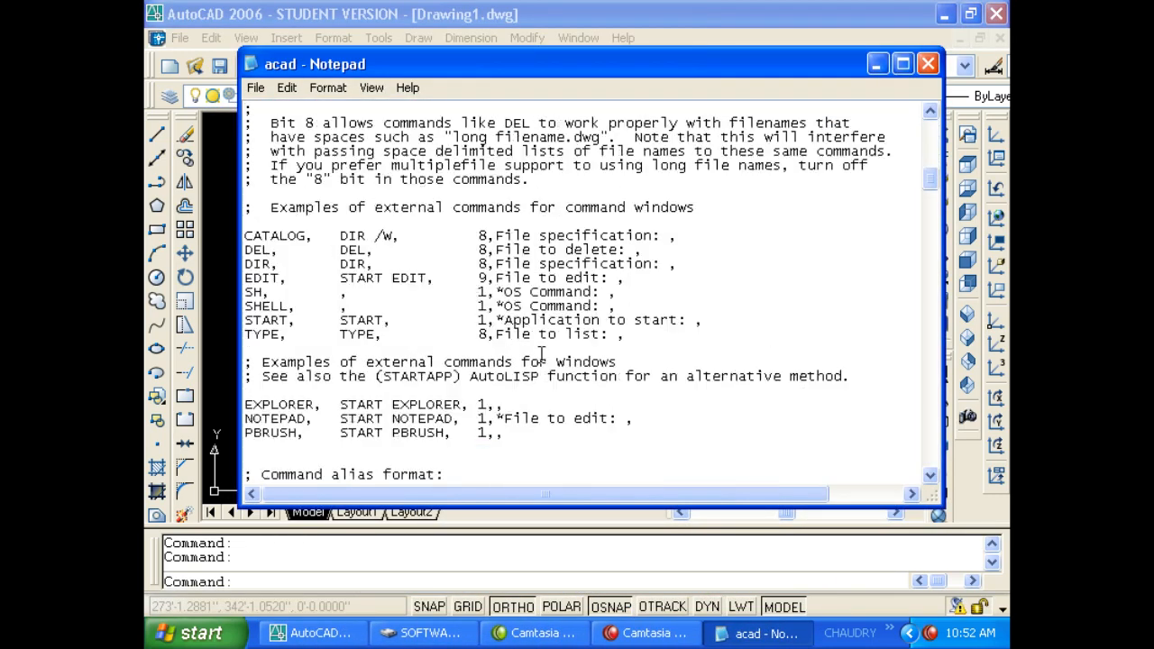
{"action": "scroll", "coordinate": [523, 361], "scroll_direction": "down", "scroll_amount": 5}
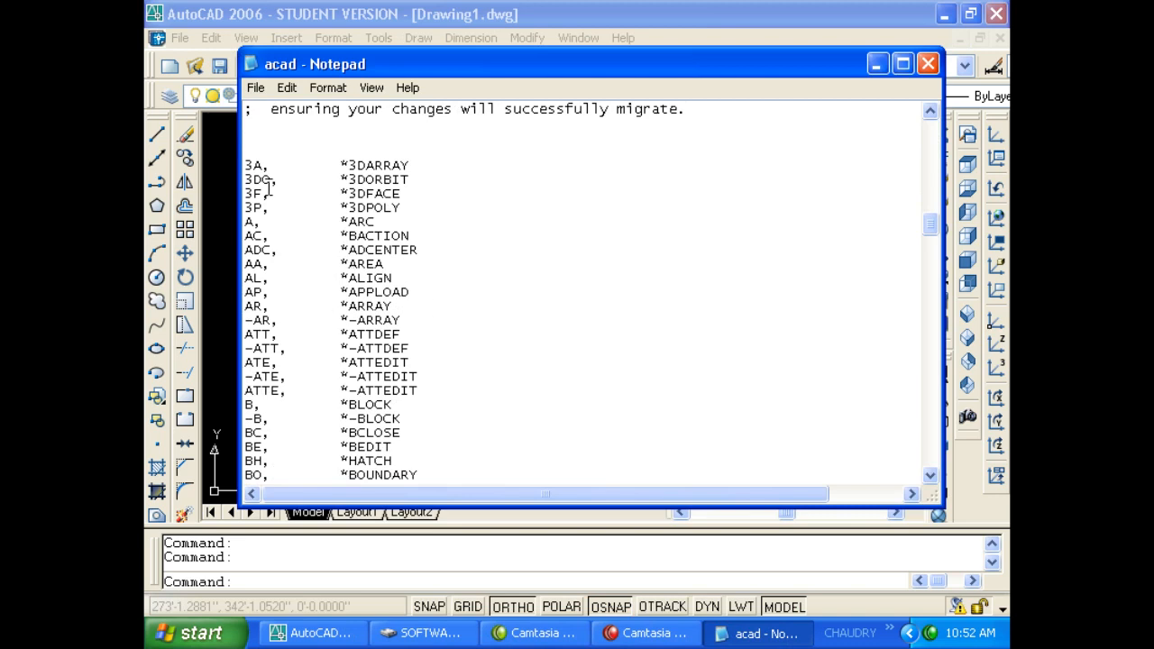
{"action": "left_click_drag", "start_coordinate": [248, 168], "coordinate": [387, 447]}
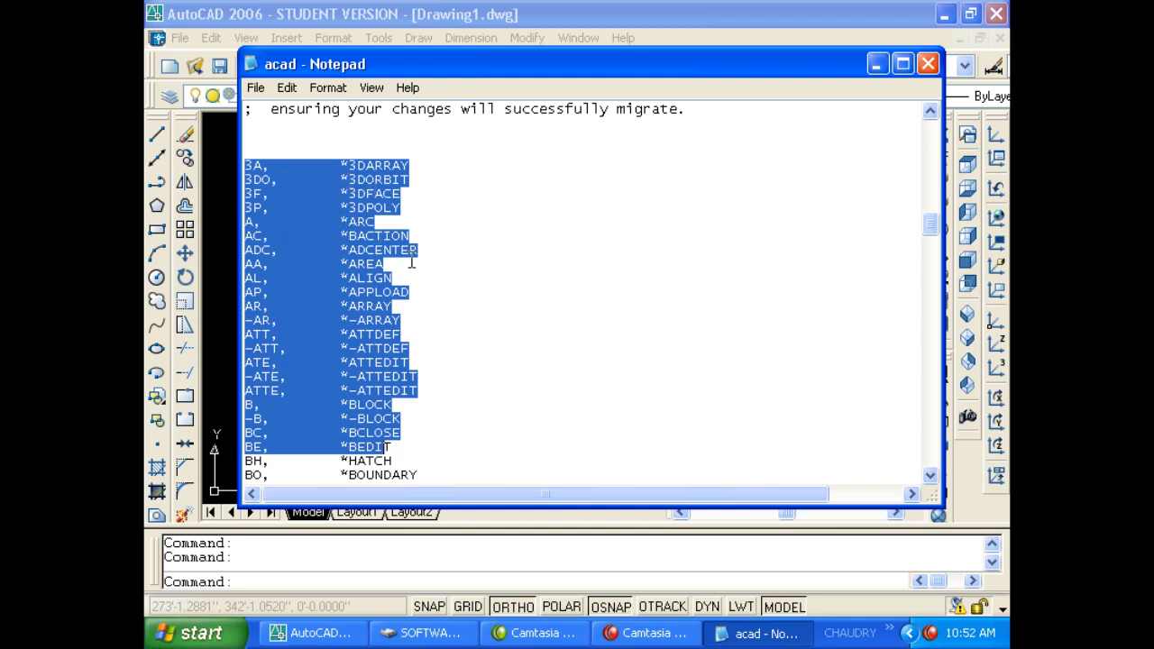
{"action": "left_click", "coordinate": [524, 237]}
Scroll further, highlight the Z alias for ZOOM, then close Notepad.
{"action": "scroll", "coordinate": [472, 250], "scroll_direction": "down", "scroll_amount": 18}
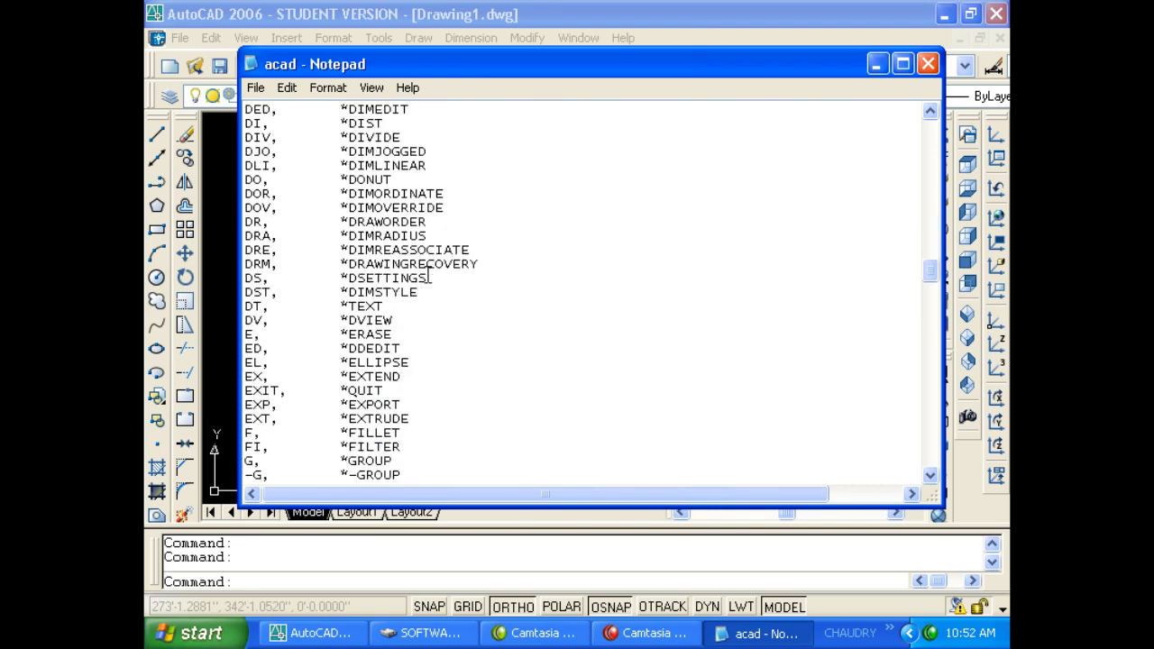
{"action": "scroll", "coordinate": [430, 275], "scroll_direction": "down", "scroll_amount": 7}
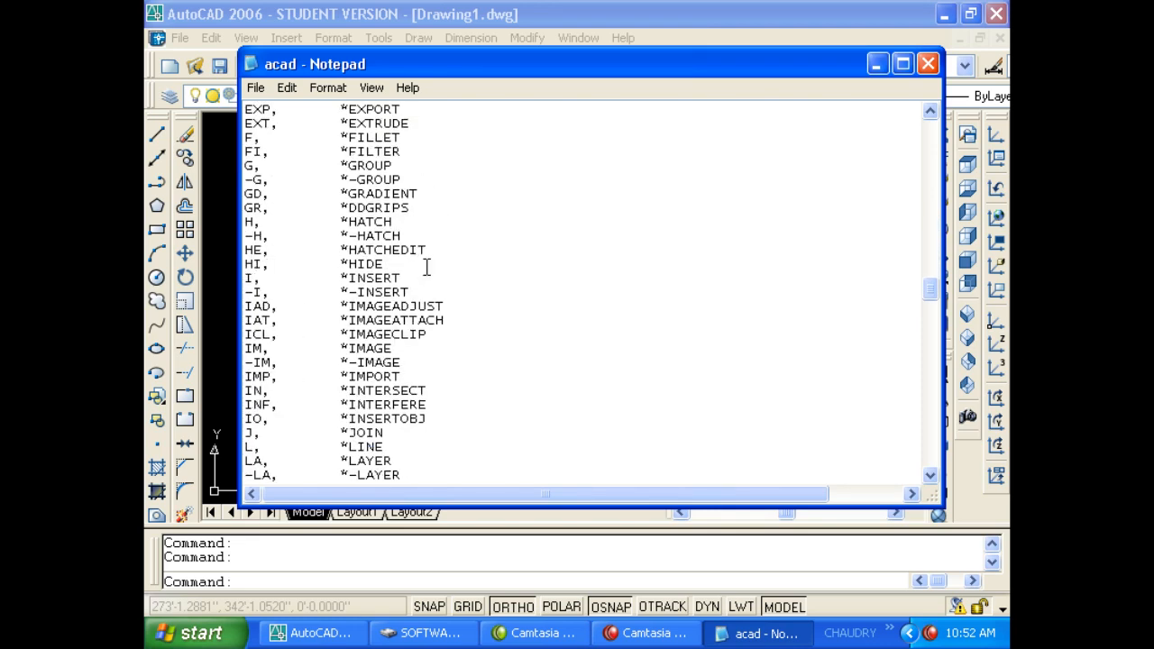
{"action": "scroll", "coordinate": [428, 264], "scroll_direction": "down", "scroll_amount": 20}
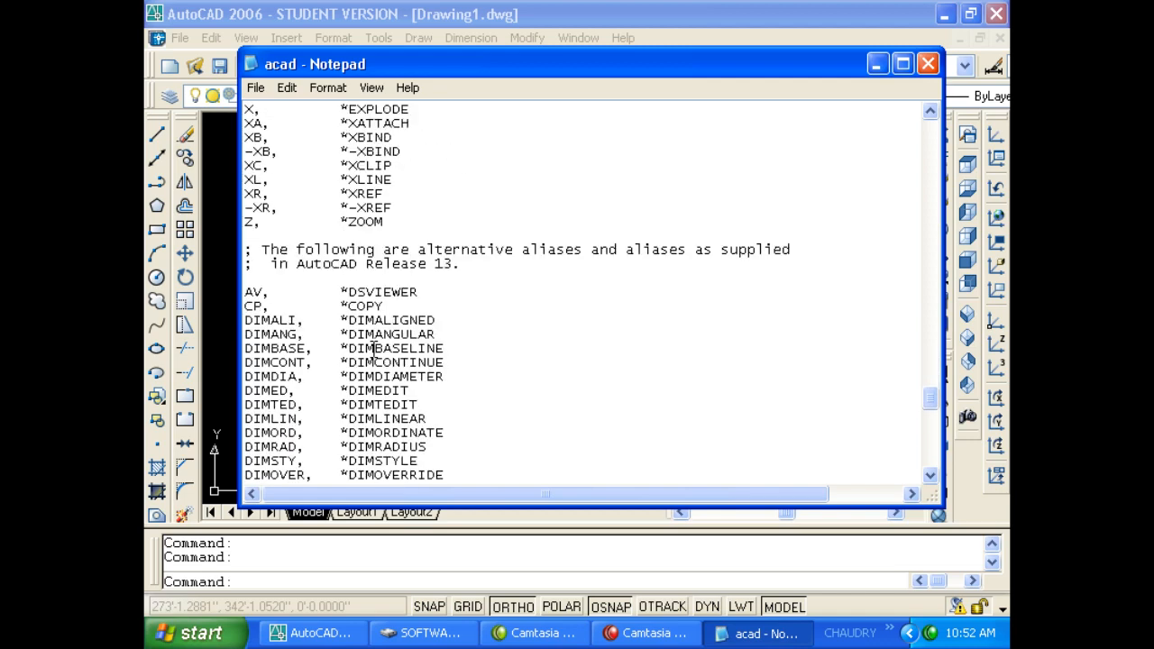
{"action": "scroll", "coordinate": [370, 354], "scroll_direction": "up", "scroll_amount": 3}
{"action": "left_click_drag", "start_coordinate": [246, 262], "coordinate": [273, 275]}
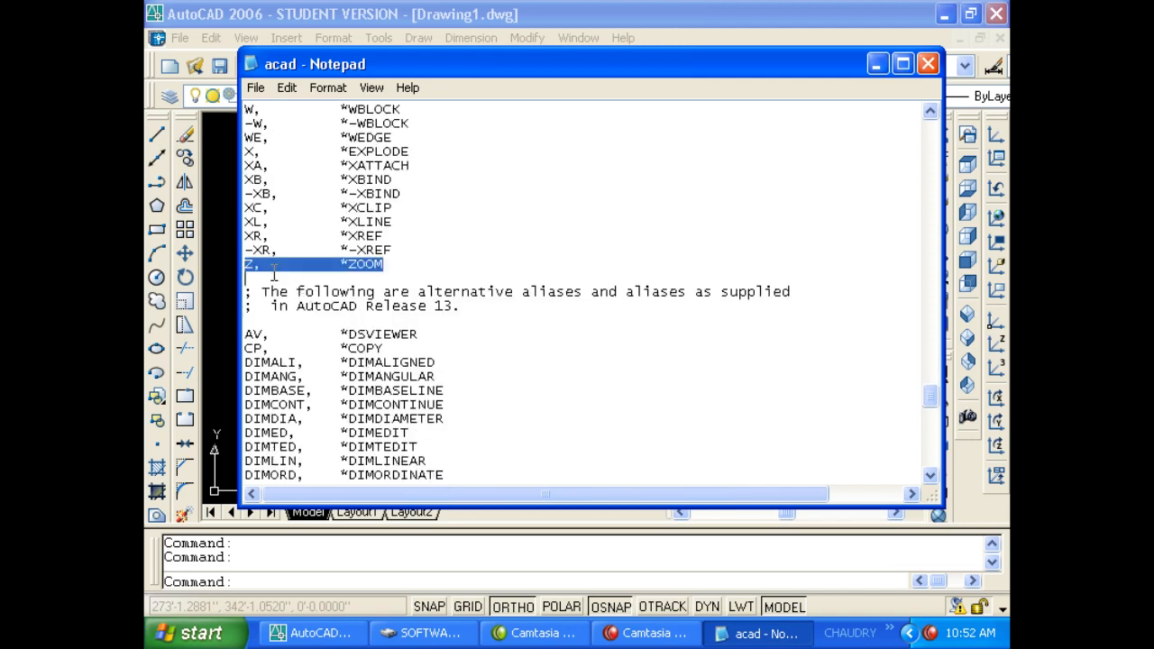
{"action": "scroll", "coordinate": [428, 276], "scroll_direction": "down", "scroll_amount": 8}
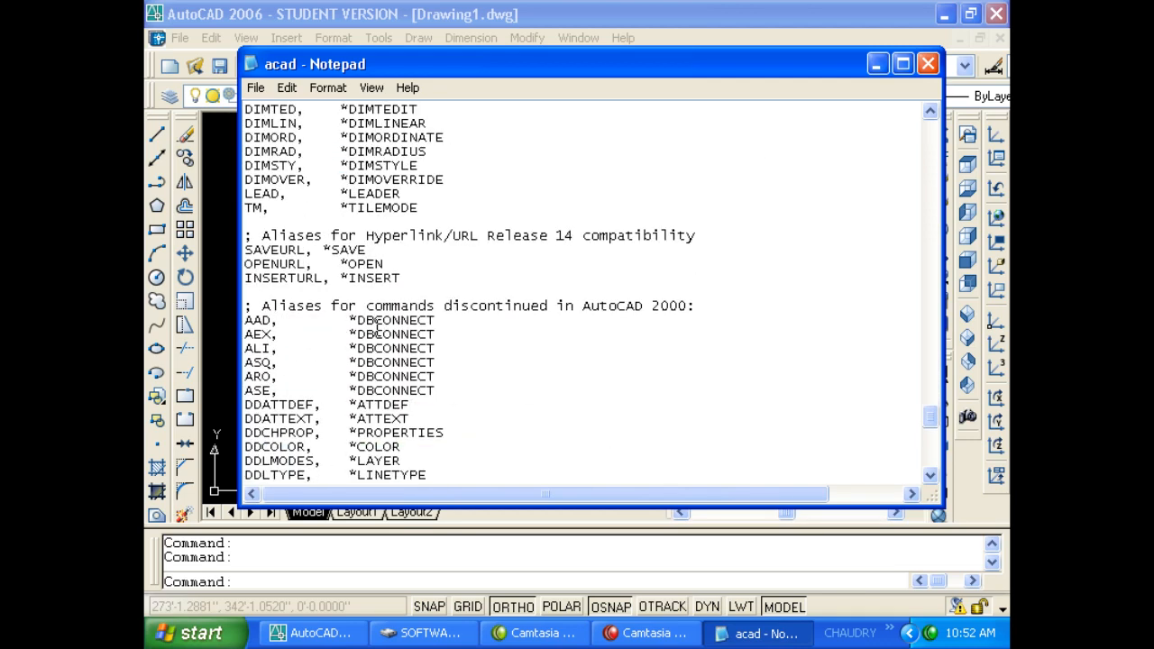
{"action": "scroll", "coordinate": [377, 329], "scroll_direction": "up", "scroll_amount": 2}
{"action": "scroll", "coordinate": [376, 329], "scroll_direction": "up", "scroll_amount": 1}
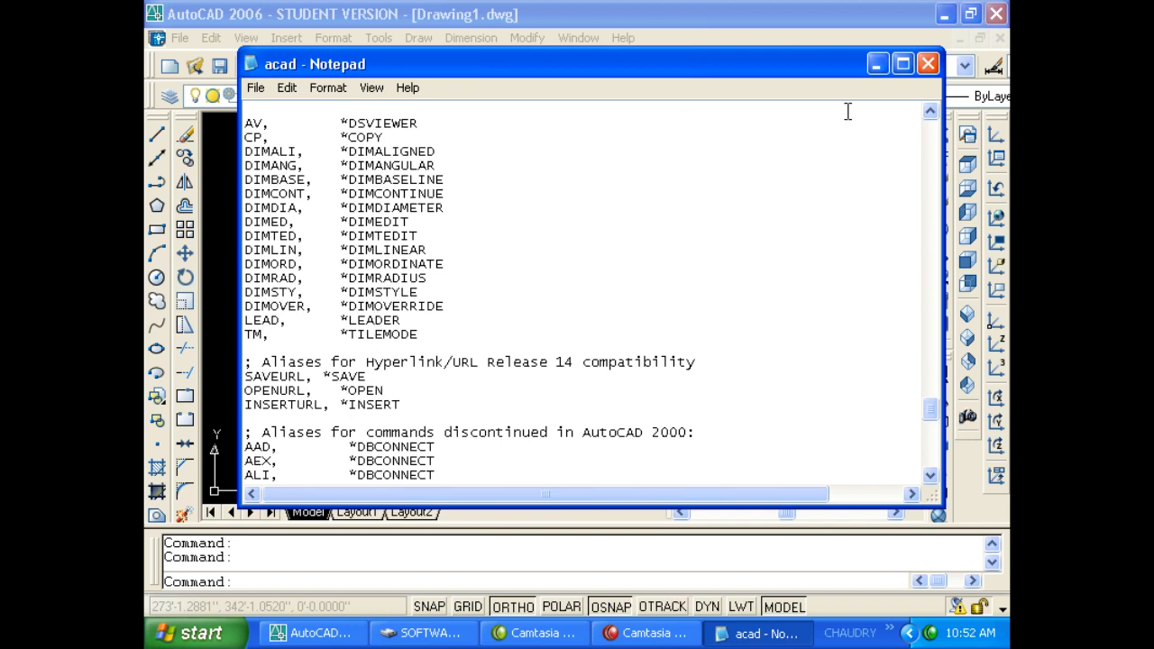
{"action": "left_click", "coordinate": [928, 63]}
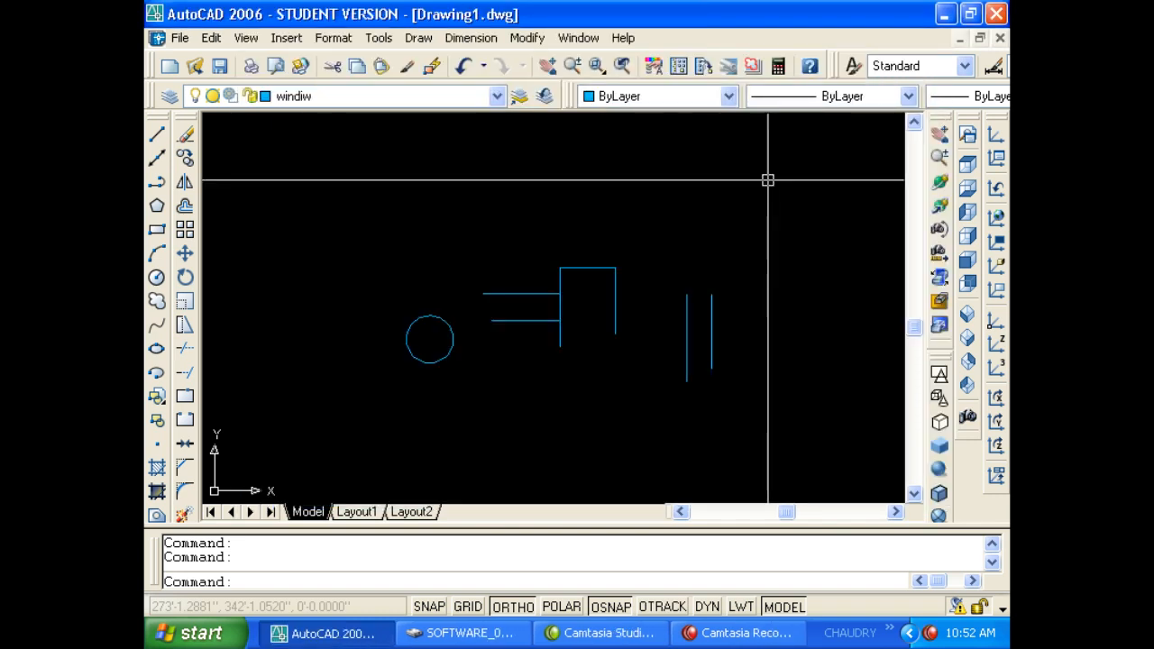
Open Tools > Options on the Display tab and move the dialog down-right.
{"action": "left_click", "coordinate": [745, 180]}
{"action": "left_click", "coordinate": [377, 38]}
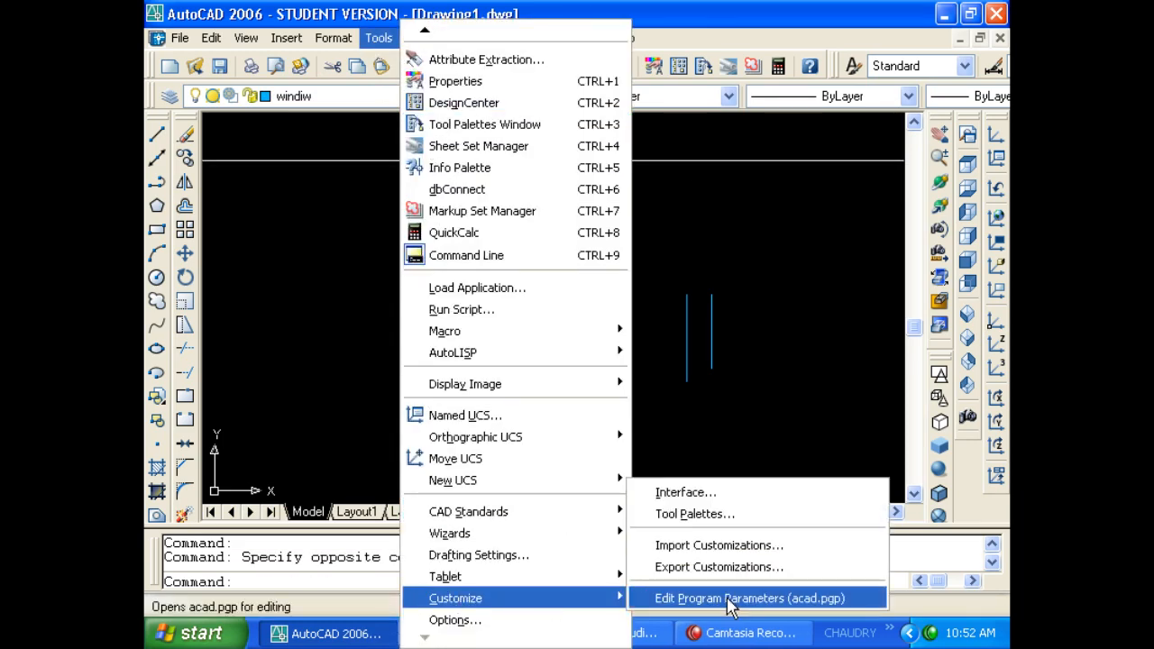
{"action": "left_click", "coordinate": [507, 620]}
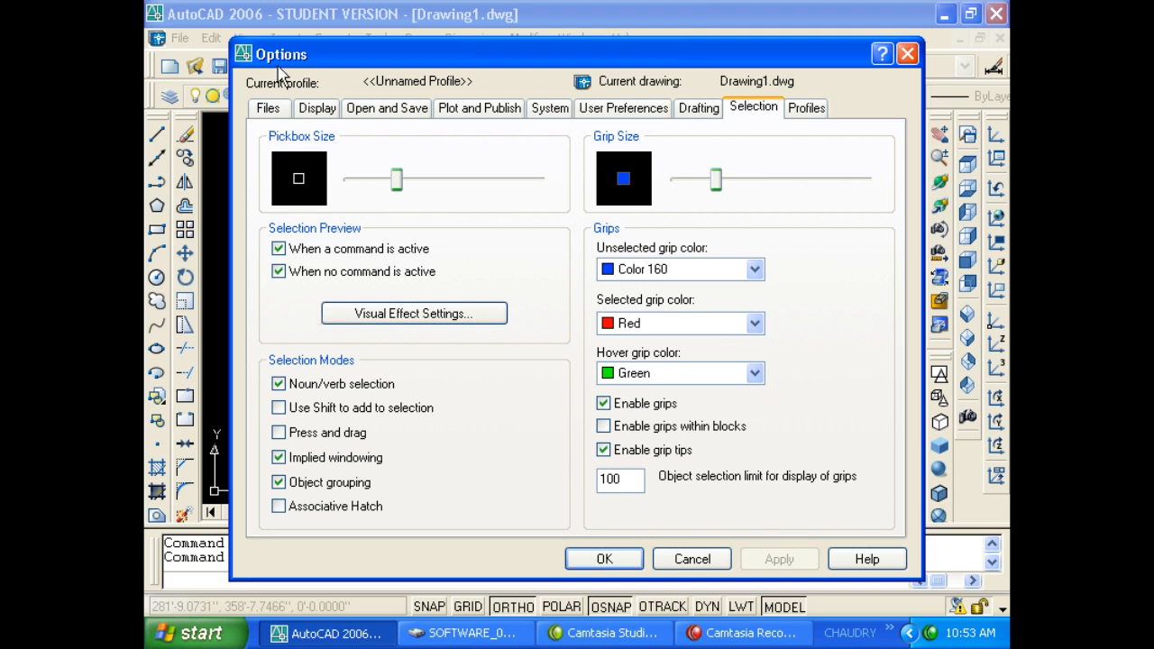
{"action": "left_click", "coordinate": [273, 110]}
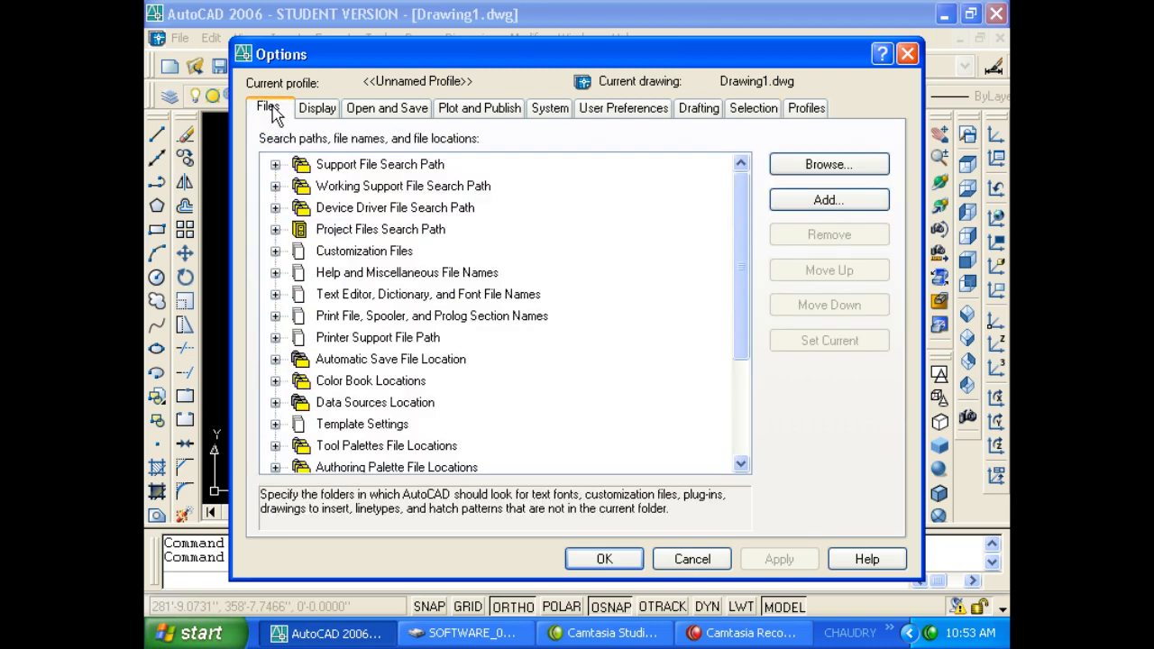
{"action": "left_click", "coordinate": [317, 109]}
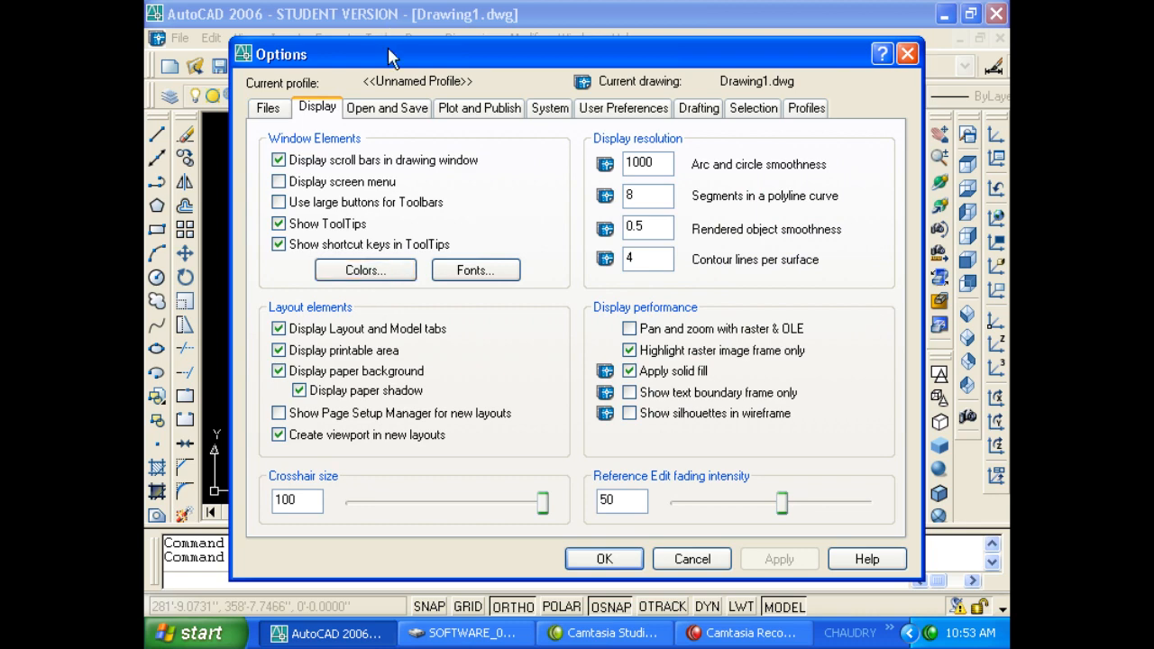
{"action": "left_click_drag", "start_coordinate": [393, 54], "coordinate": [562, 103]}
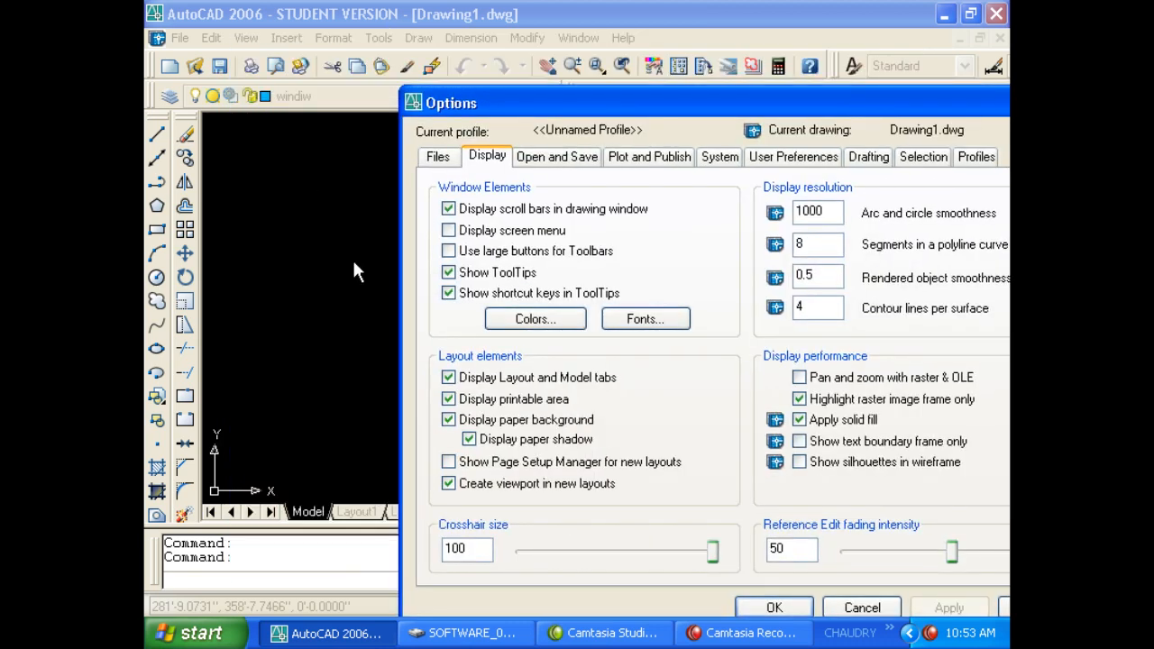
Set the model space background colour to White.
{"action": "left_click", "coordinate": [551, 320]}
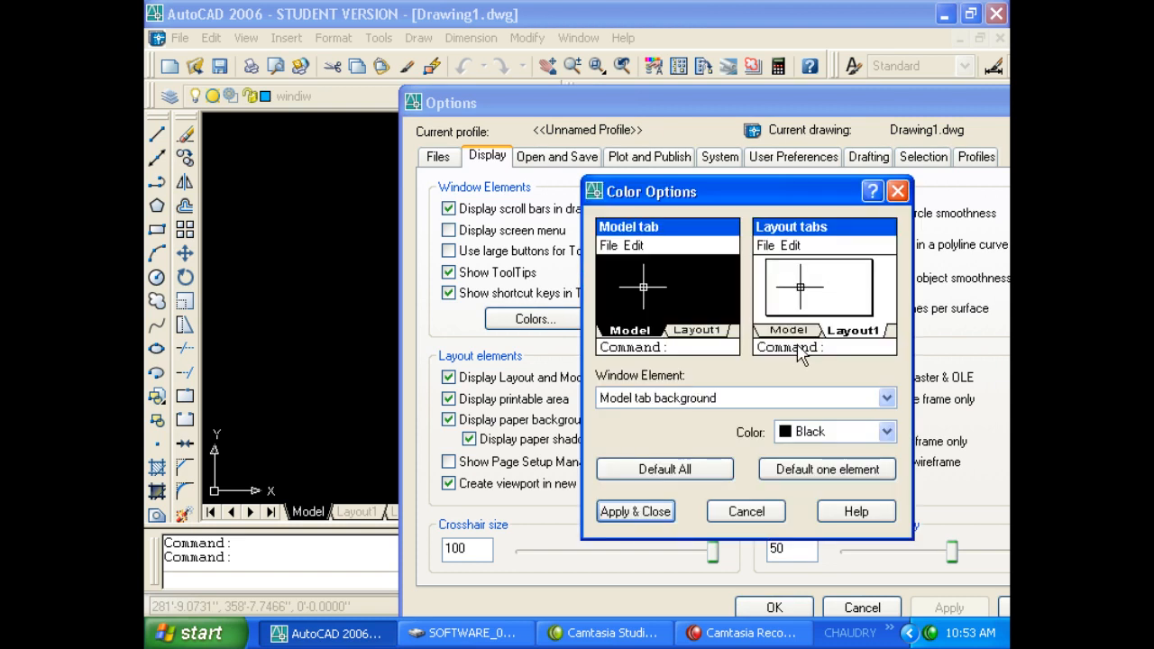
{"action": "left_click", "coordinate": [802, 431]}
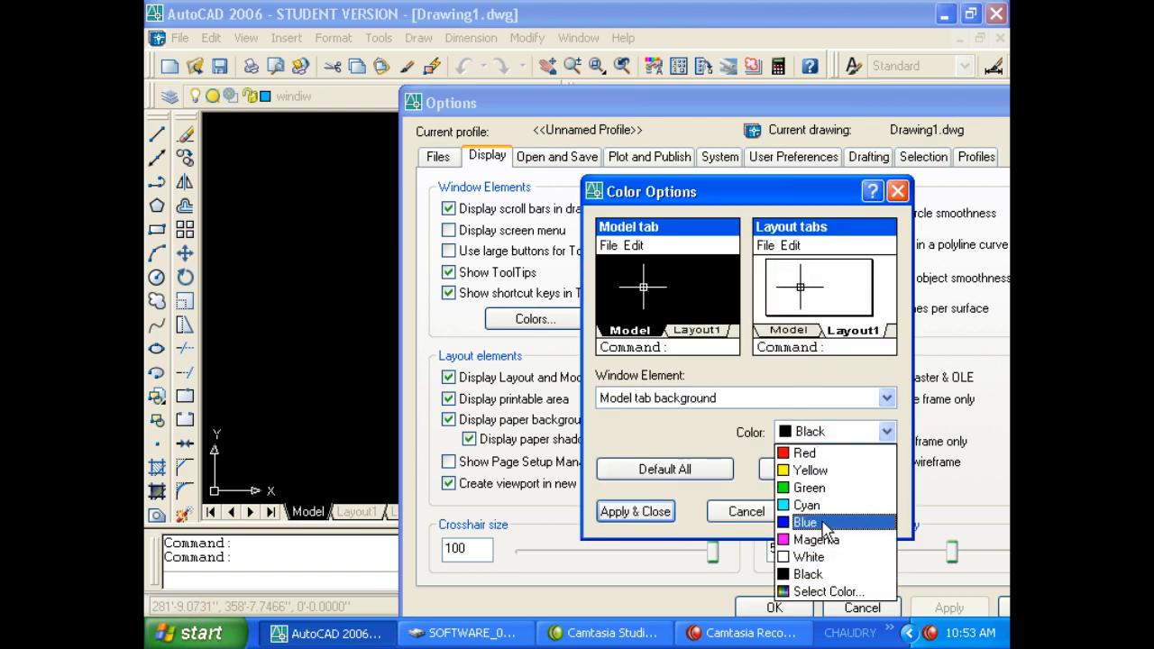
{"action": "left_click", "coordinate": [808, 556]}
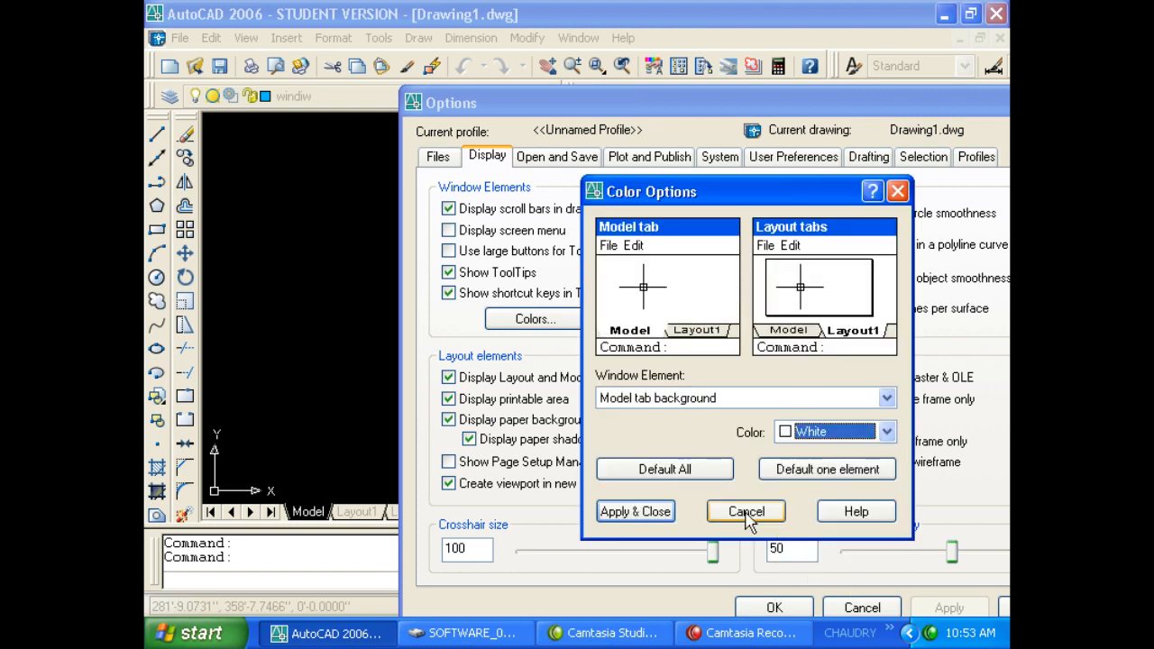
{"action": "left_click", "coordinate": [631, 511]}
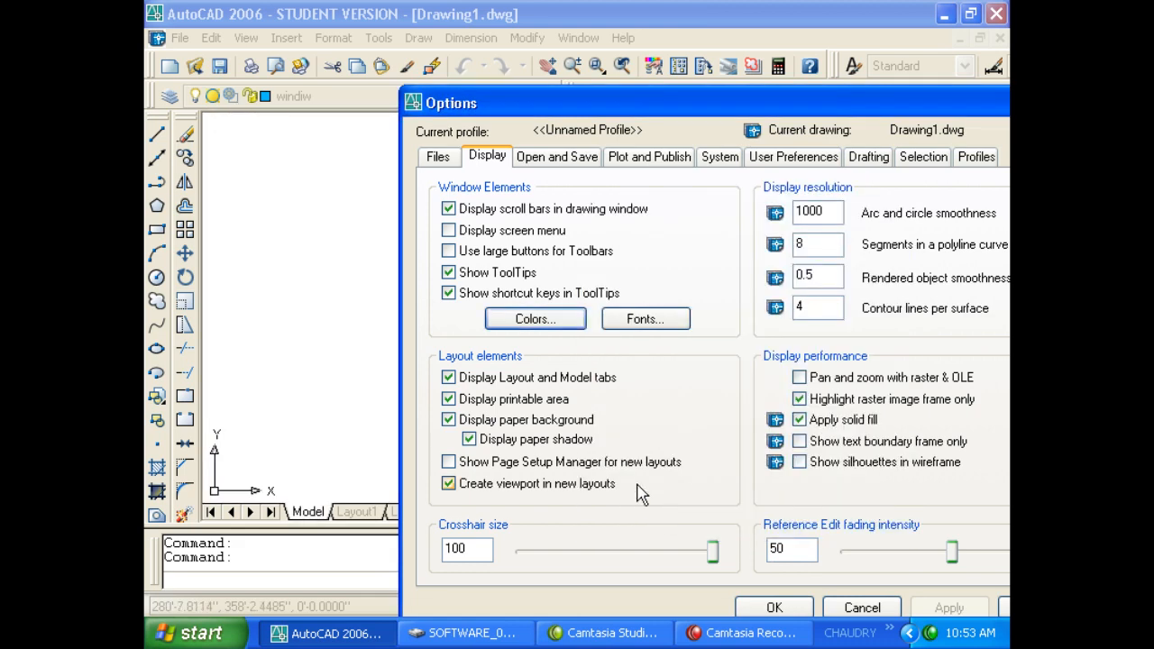
Restore the model space background colour to Black.
{"action": "left_click", "coordinate": [552, 322]}
{"action": "left_click", "coordinate": [838, 432]}
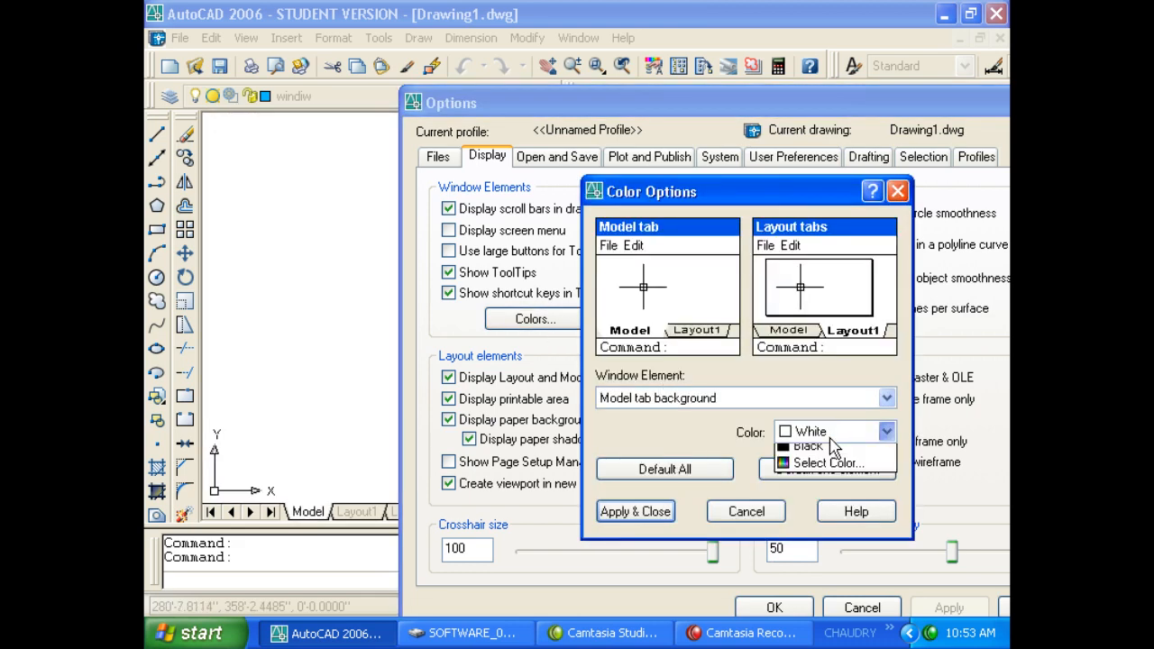
{"action": "left_click", "coordinate": [807, 573]}
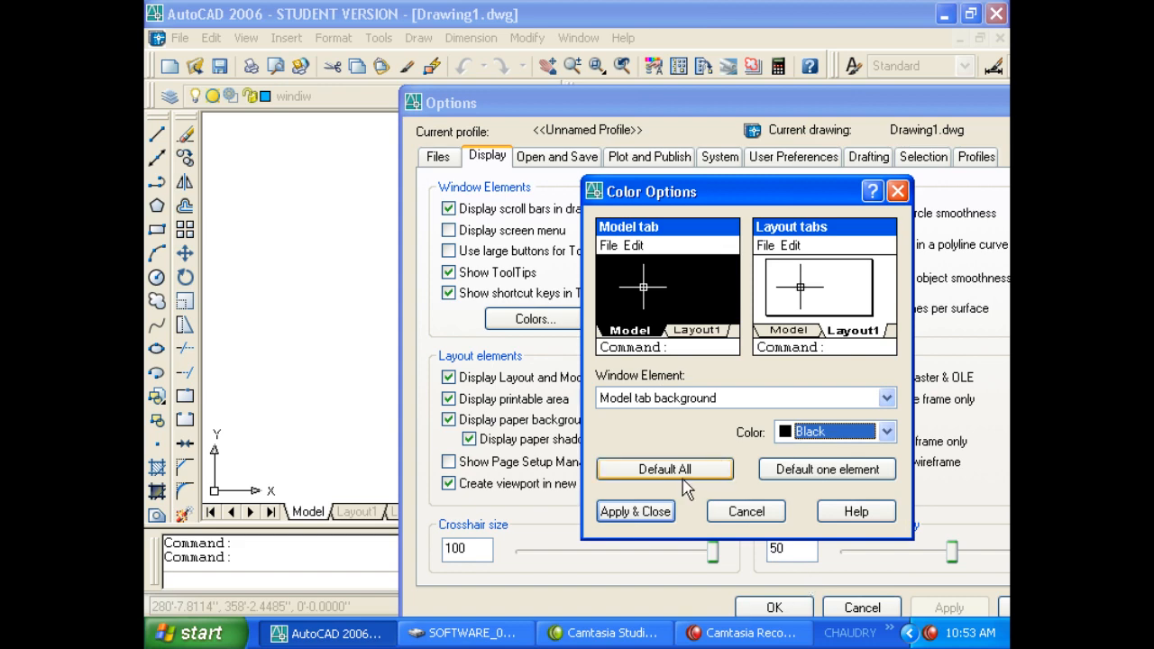
{"action": "left_click", "coordinate": [666, 510]}
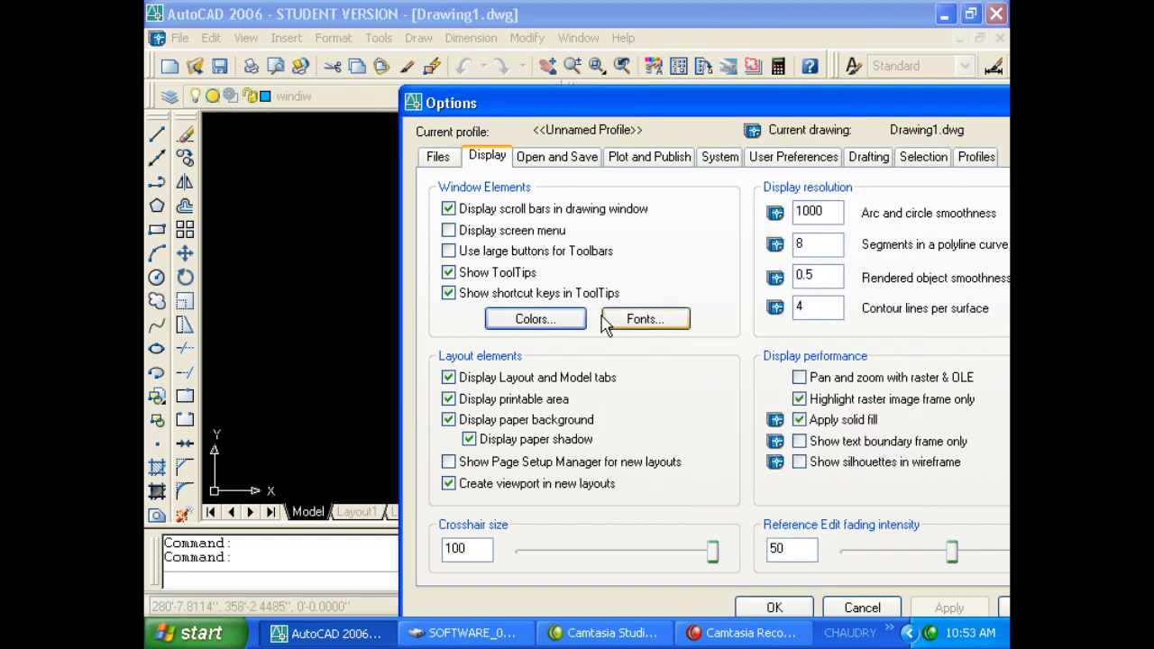
View the command line font settings, cancel them, and close Options.
{"action": "left_click", "coordinate": [640, 321]}
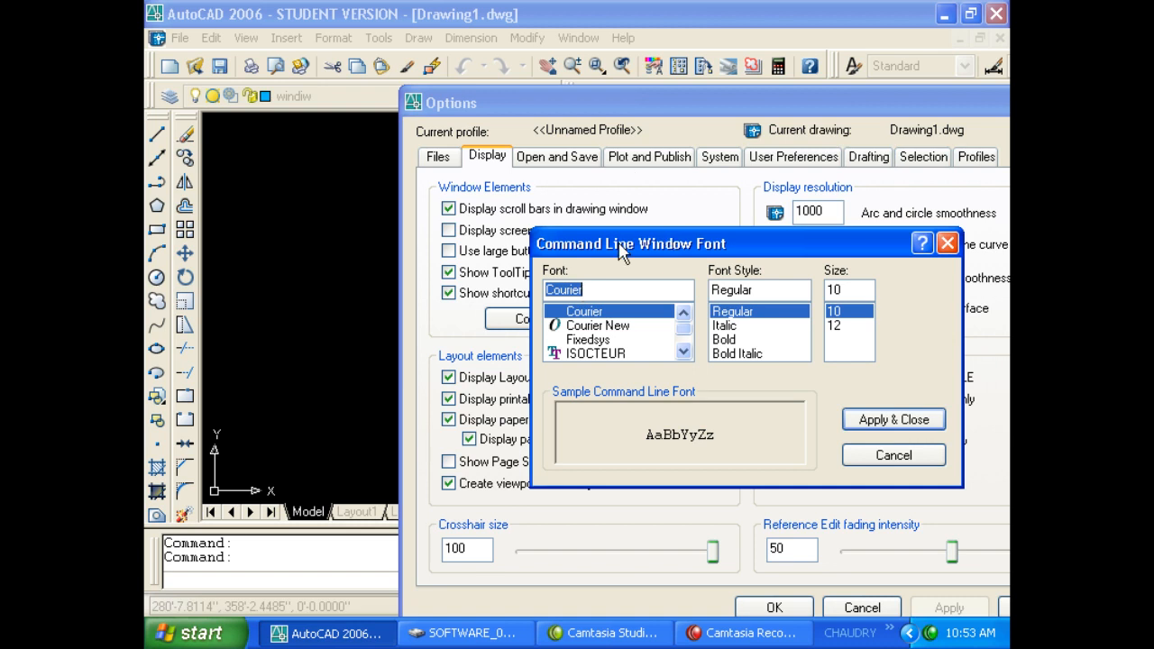
{"action": "left_click", "coordinate": [865, 458]}
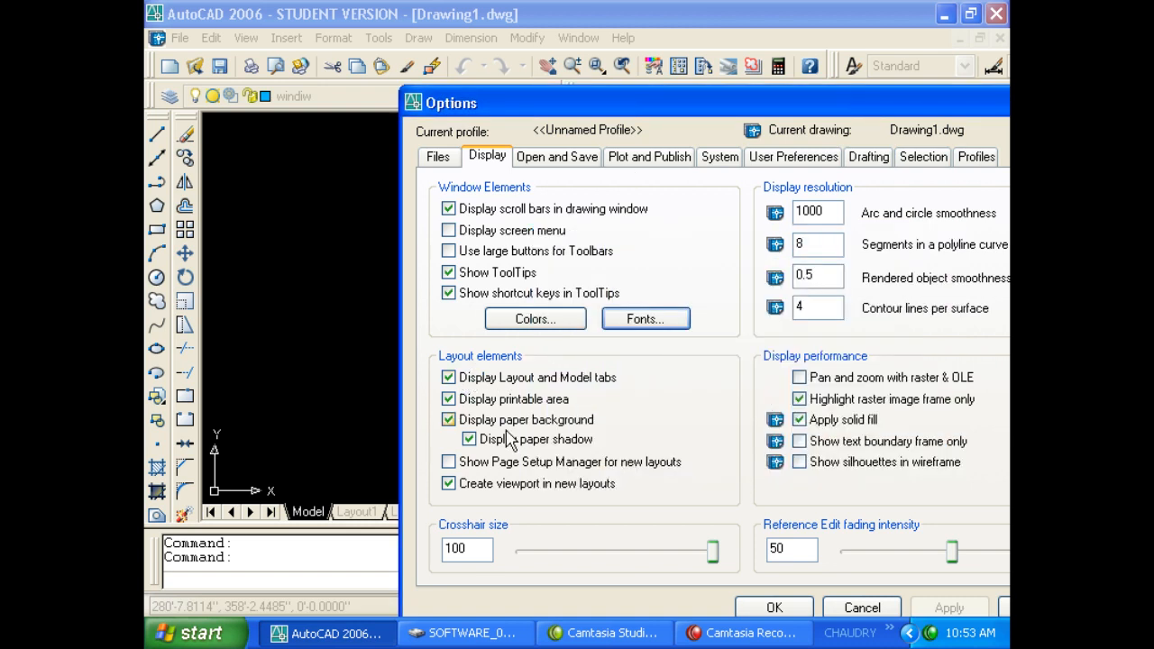
{"action": "key", "text": "Escape"}
{"action": "key", "text": "Escape"}
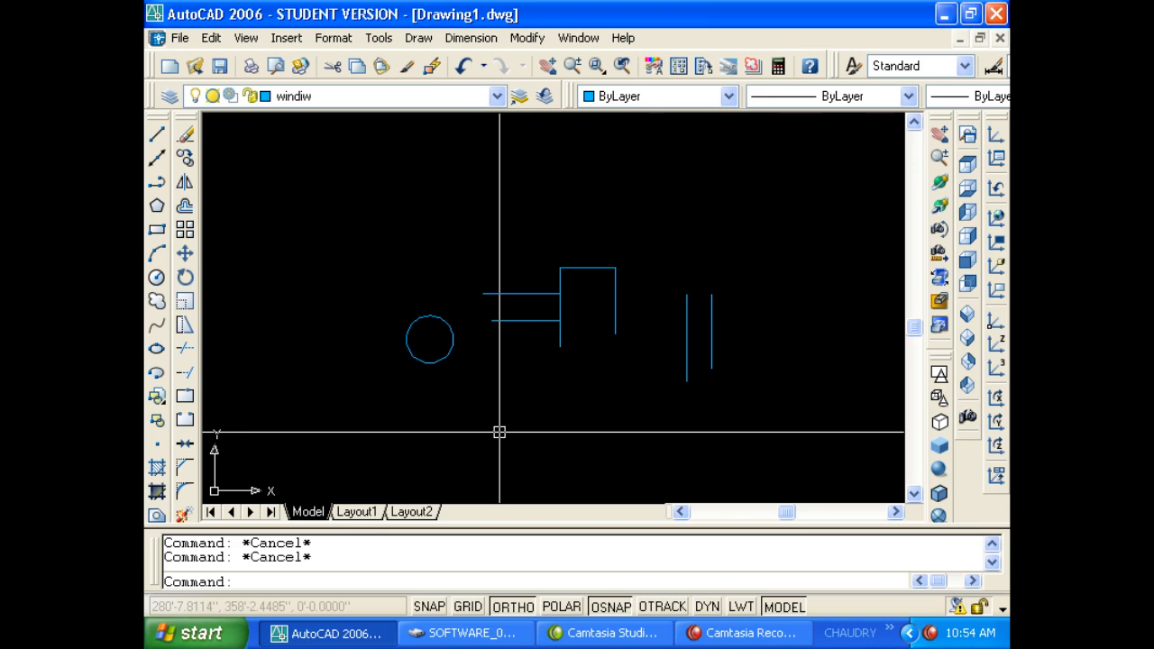
Shrink the crosshair size to 7 on the Display tab and confirm.
{"action": "key", "text": "Return"}
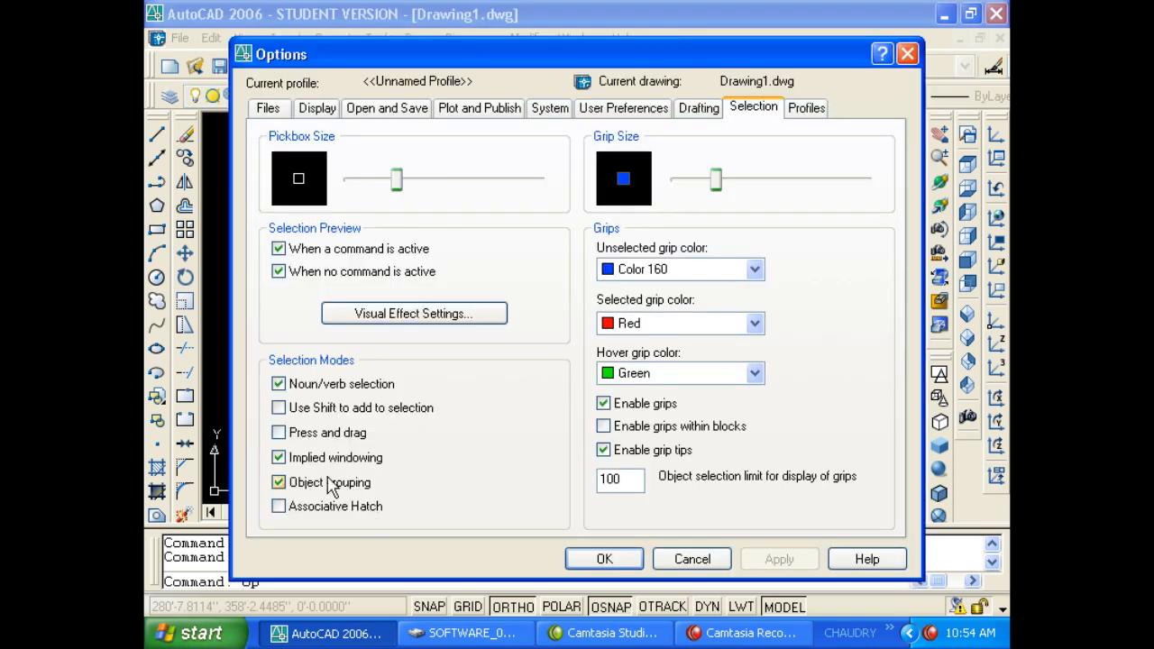
{"action": "left_click", "coordinate": [317, 109]}
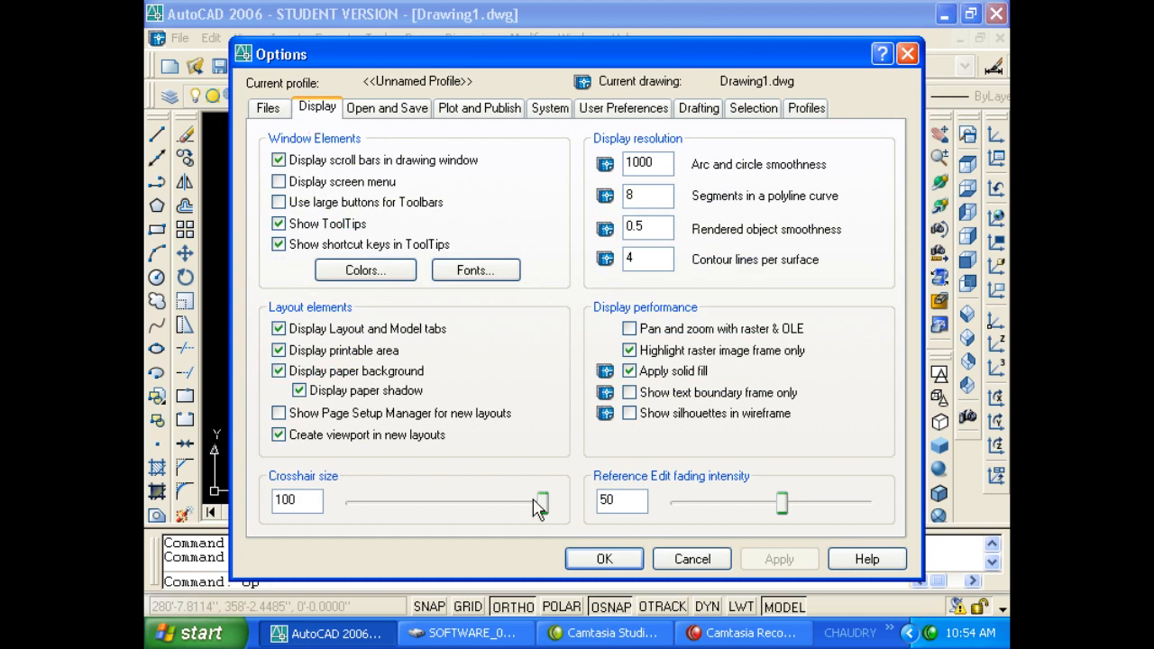
{"action": "left_click_drag", "start_coordinate": [540, 503], "coordinate": [365, 509]}
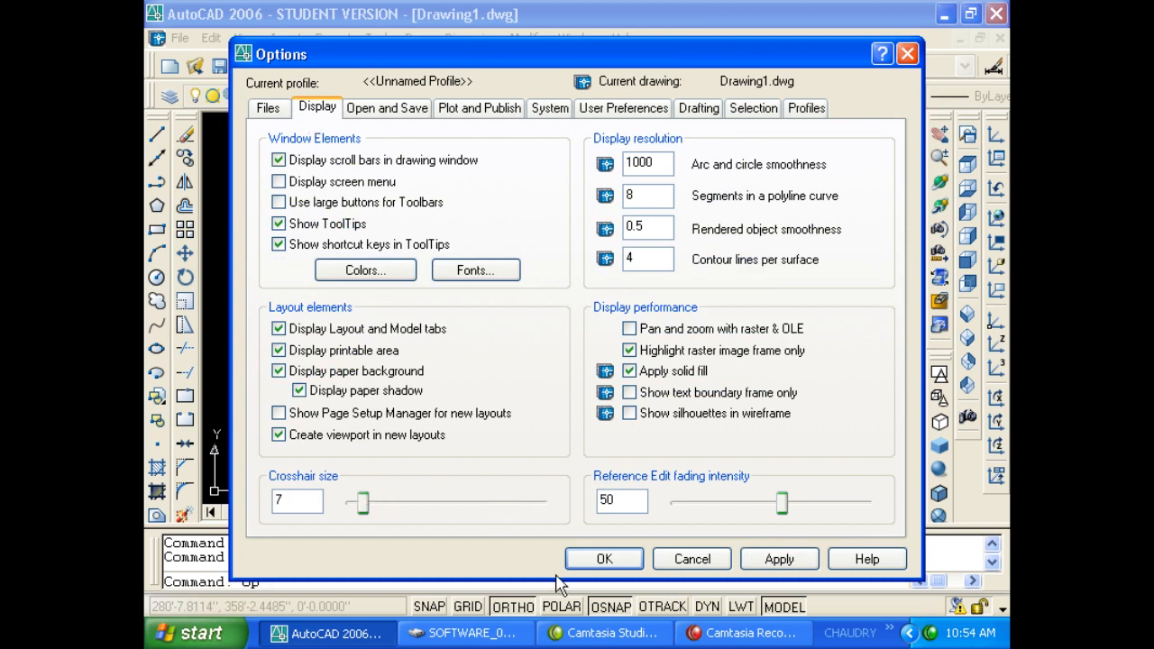
{"action": "left_click", "coordinate": [581, 559]}
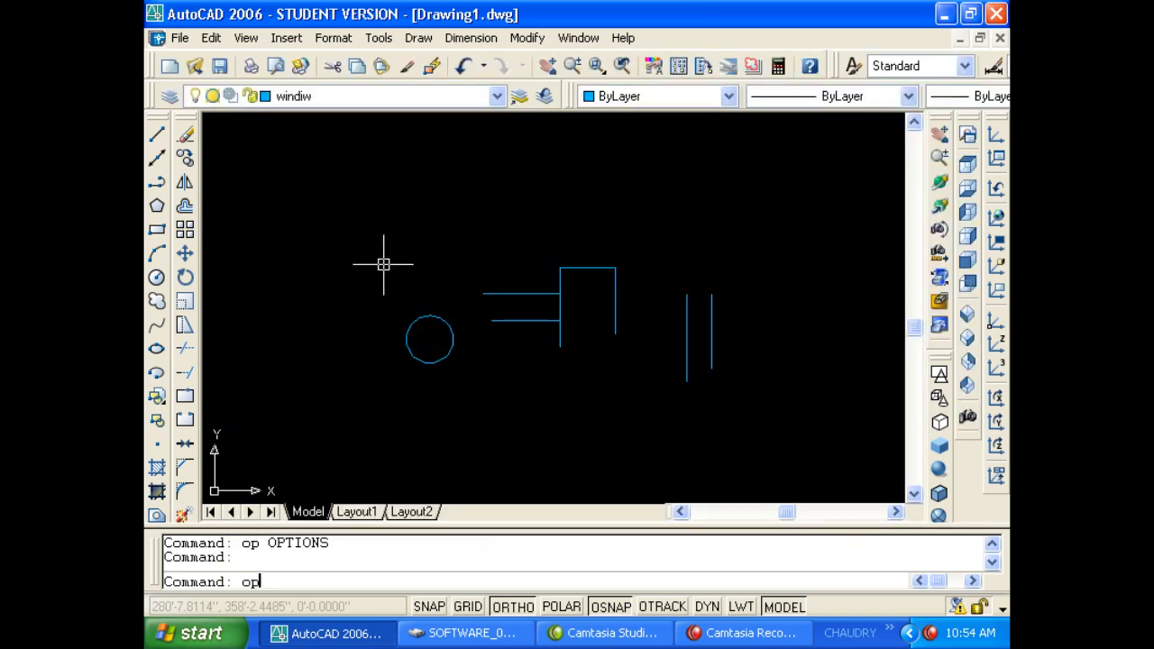
Restore the crosshair size to 100 and show the Open and Save settings.
{"action": "key", "text": "Return"}
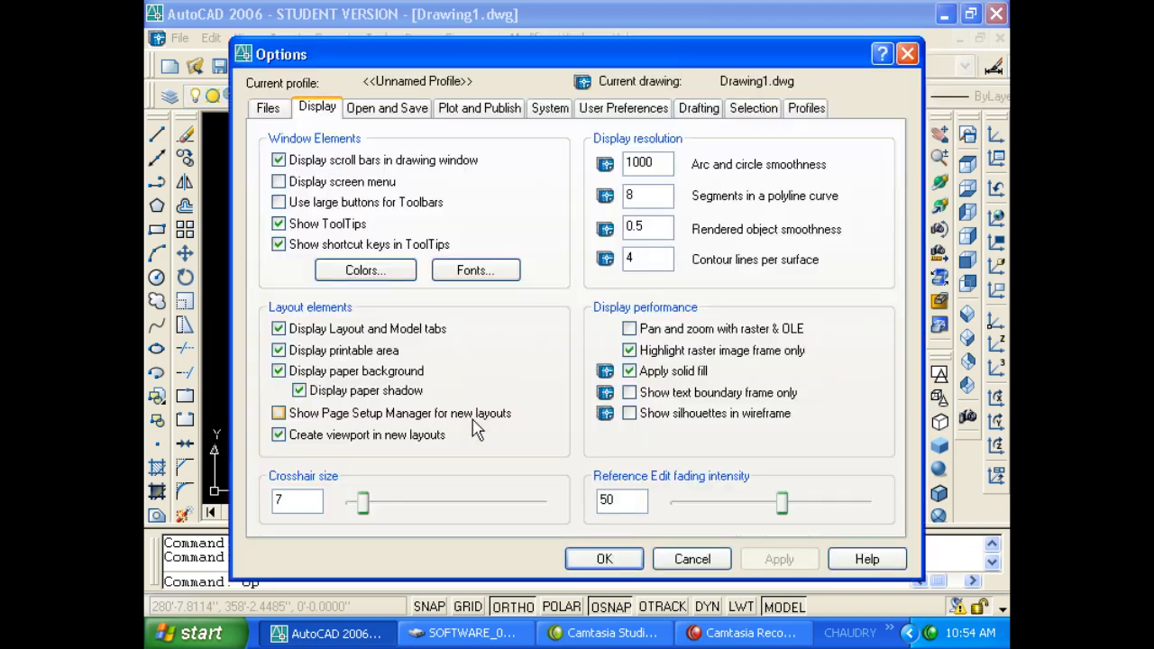
{"action": "left_click_drag", "start_coordinate": [378, 503], "coordinate": [558, 523]}
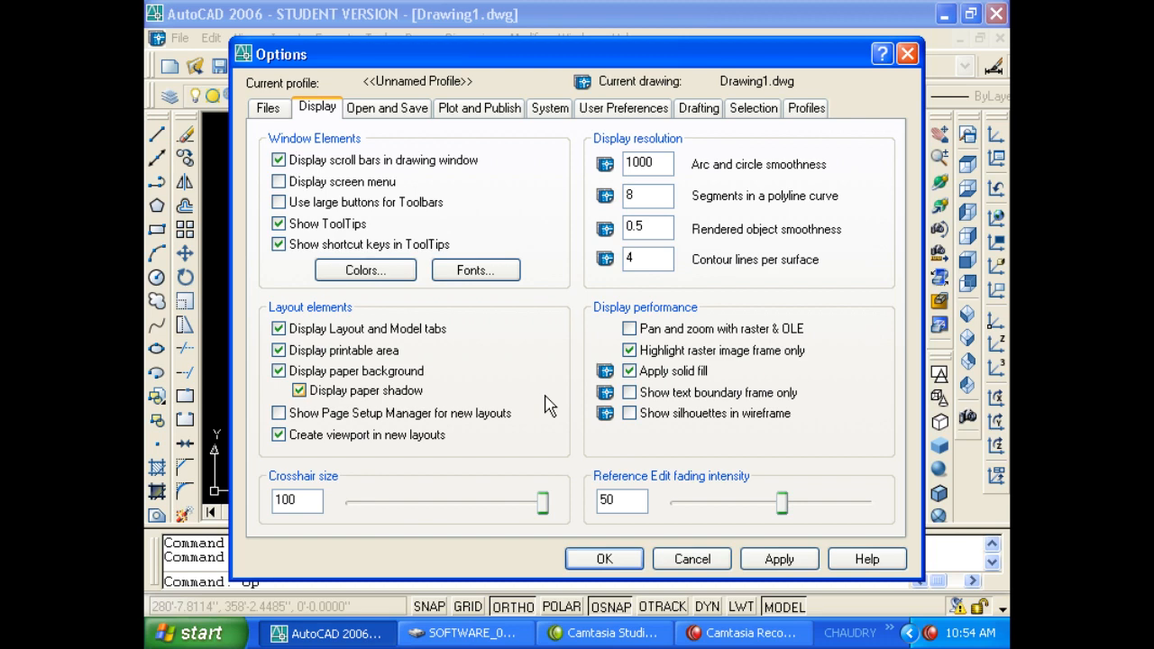
{"action": "left_click", "coordinate": [377, 110]}
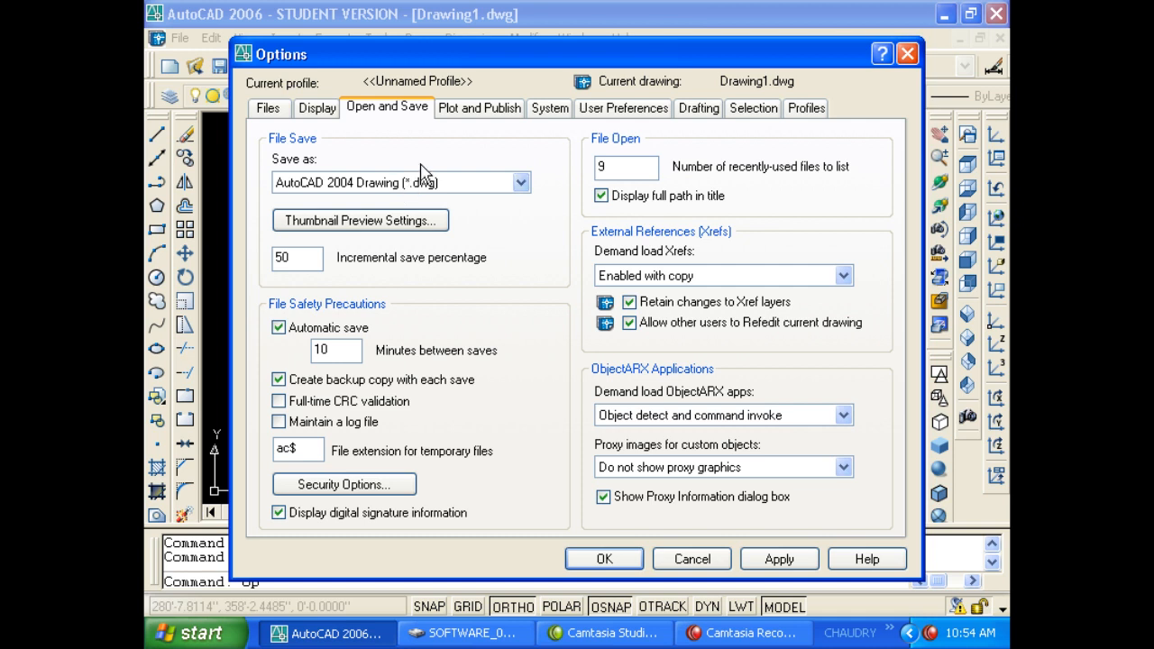
Change Save as from AutoCAD 2004 Drawing to AutoCAD 2000/LT2000 DXF (*.dxf).
{"action": "left_click", "coordinate": [430, 185]}
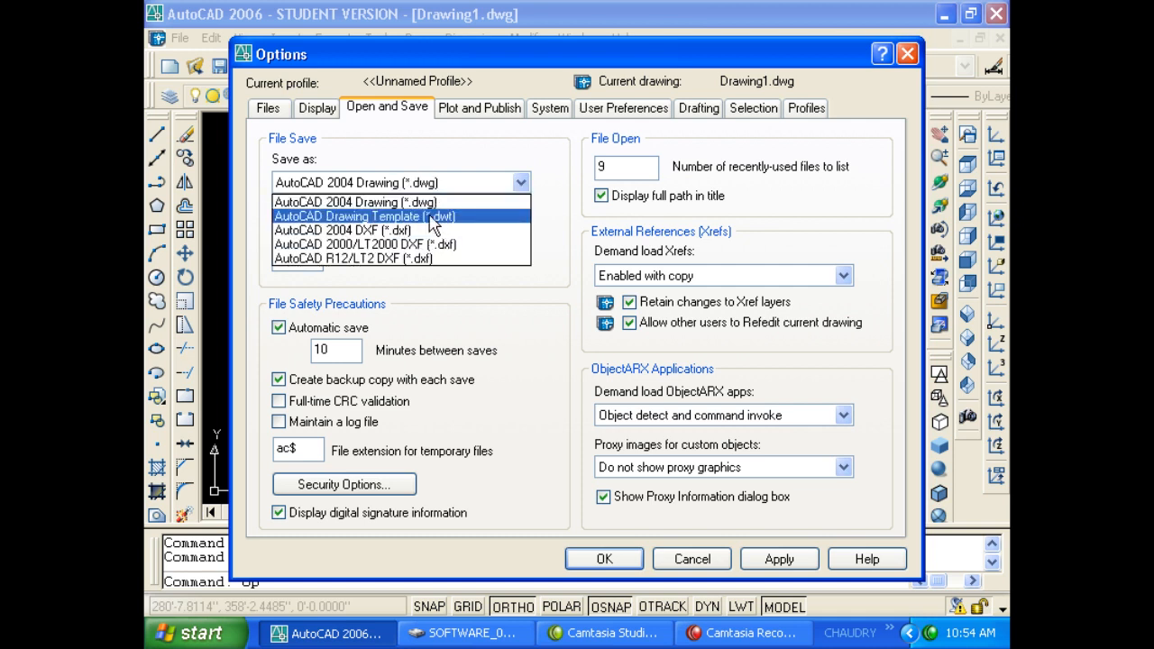
{"action": "left_click", "coordinate": [441, 206]}
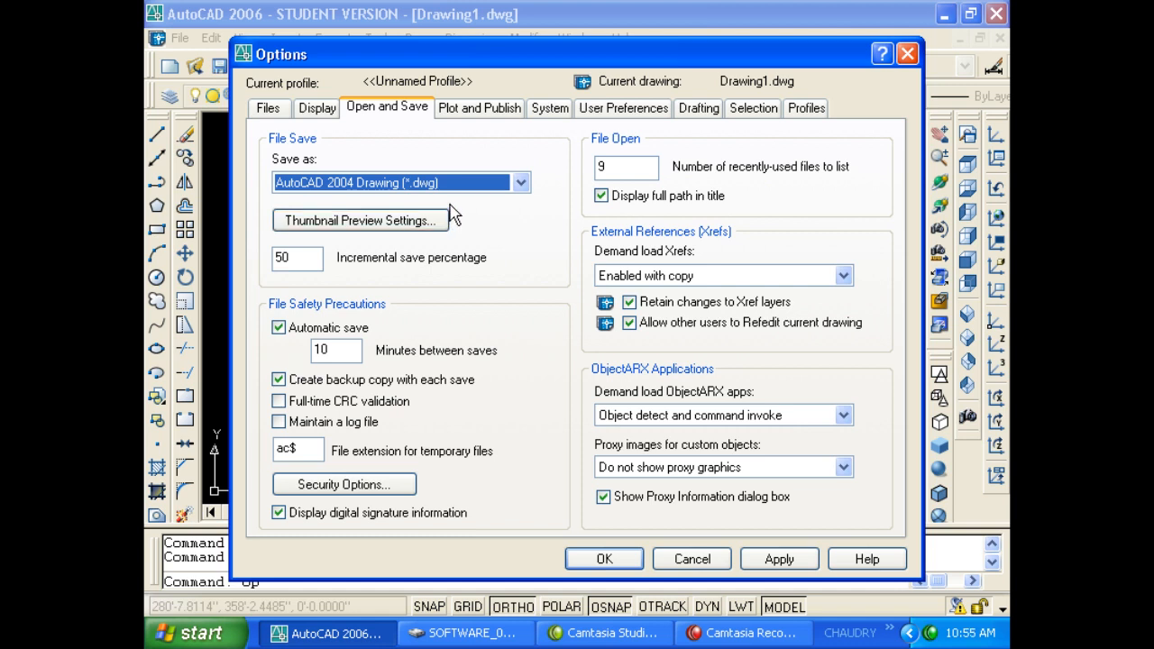
{"action": "left_click", "coordinate": [478, 184]}
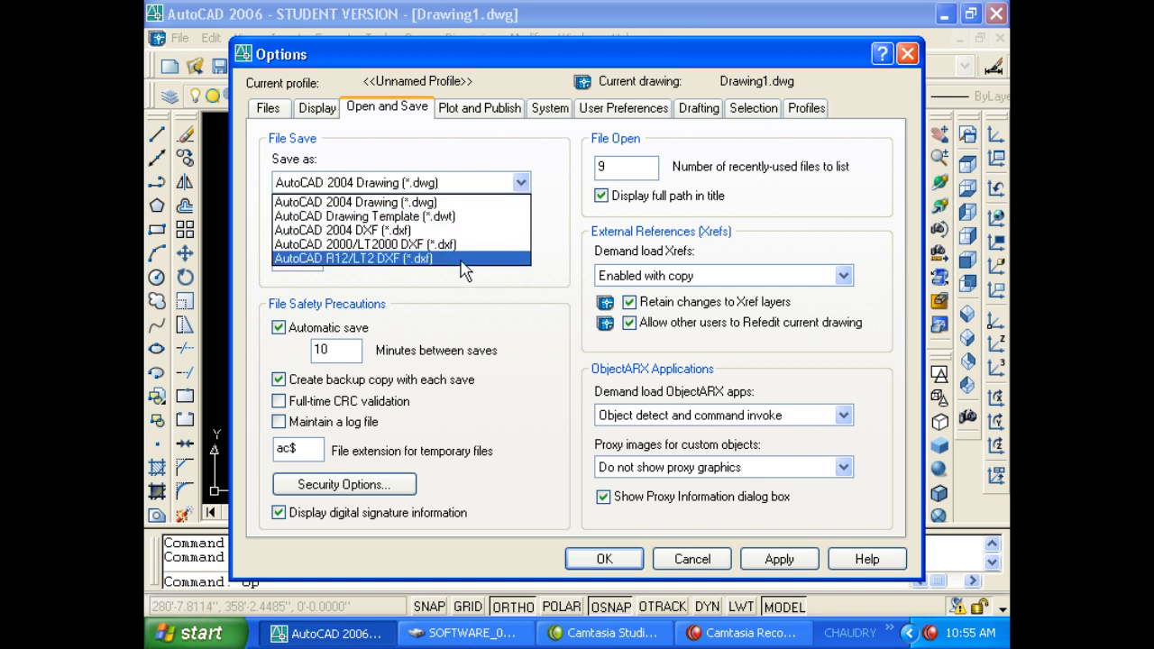
{"action": "left_click", "coordinate": [456, 246]}
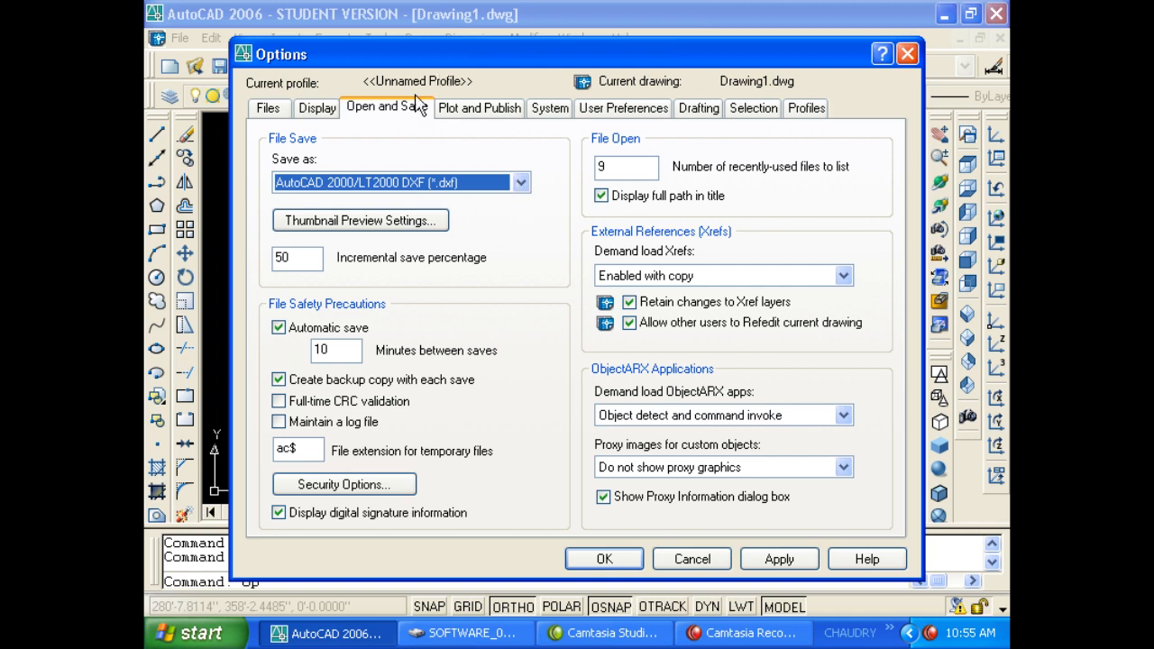
{"action": "left_click", "coordinate": [521, 182]}
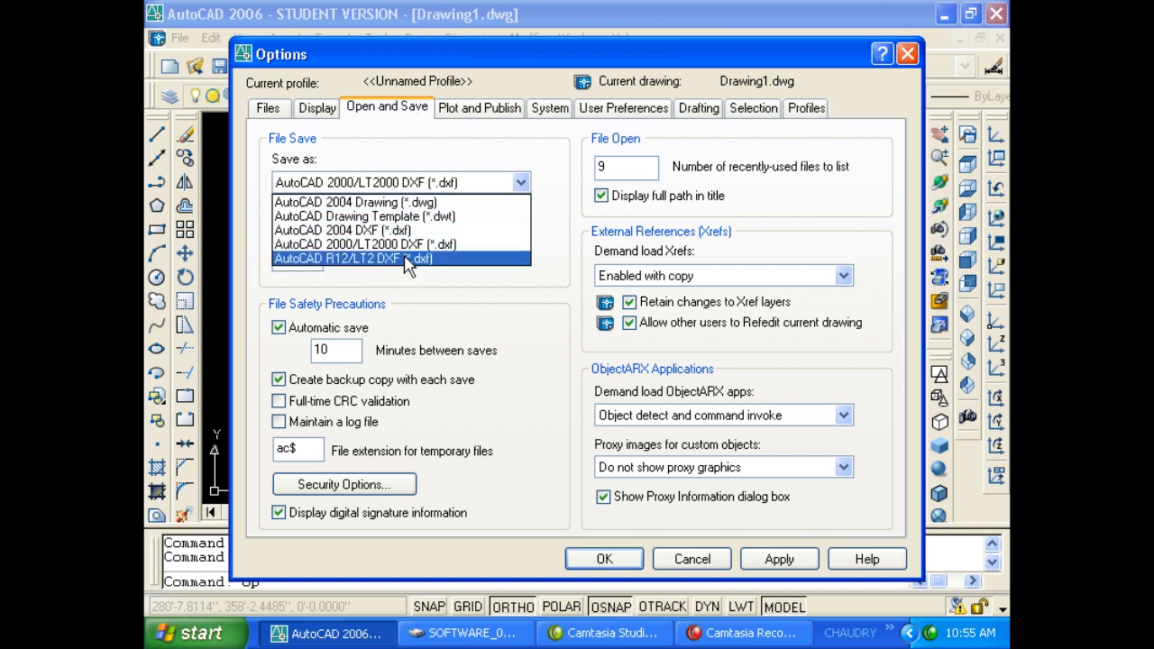
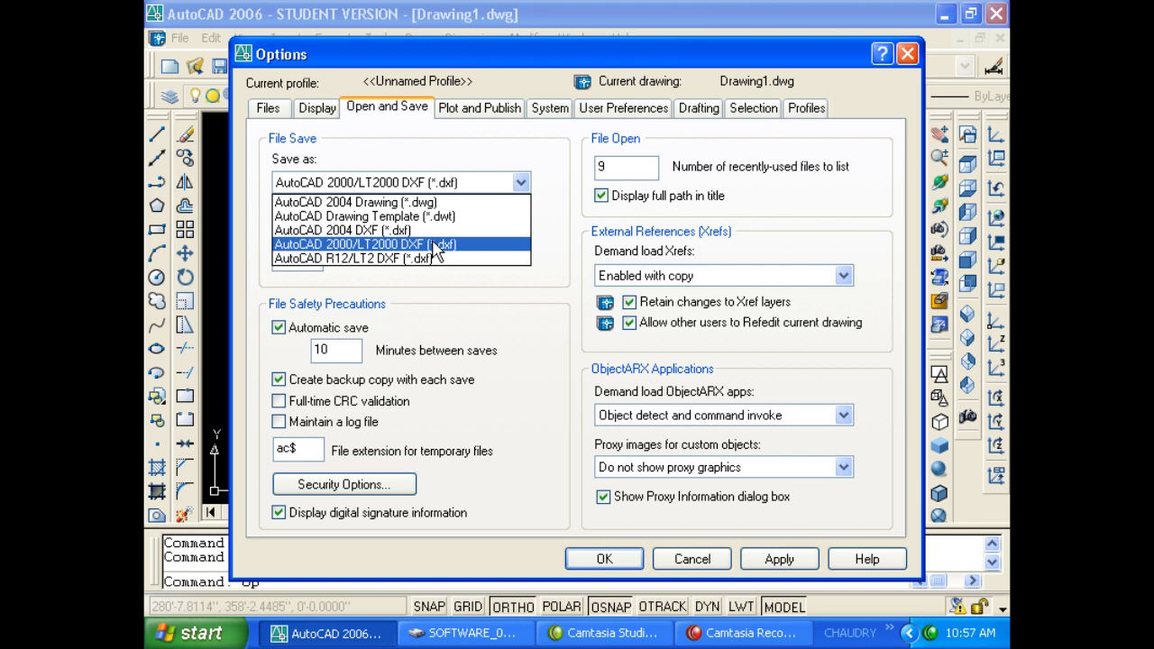
Switch the default Save as format back to AutoCAD 2004 Drawing (*.dwg).
{"action": "left_click", "coordinate": [495, 273]}
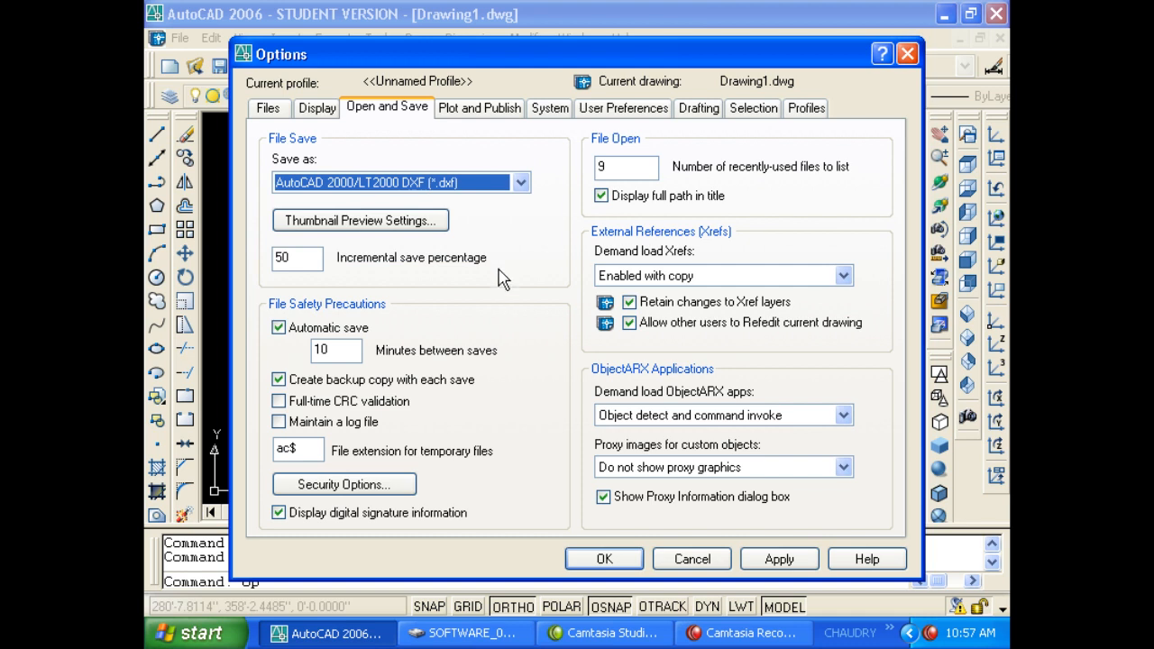
{"action": "left_click", "coordinate": [520, 182]}
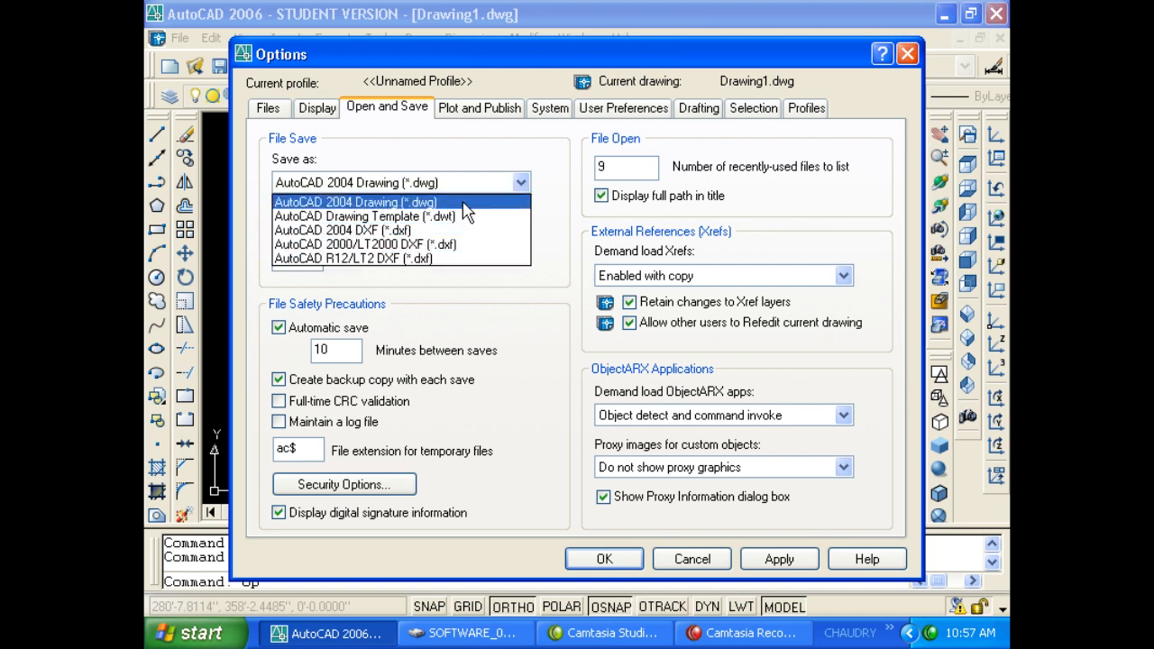
{"action": "left_click", "coordinate": [466, 203]}
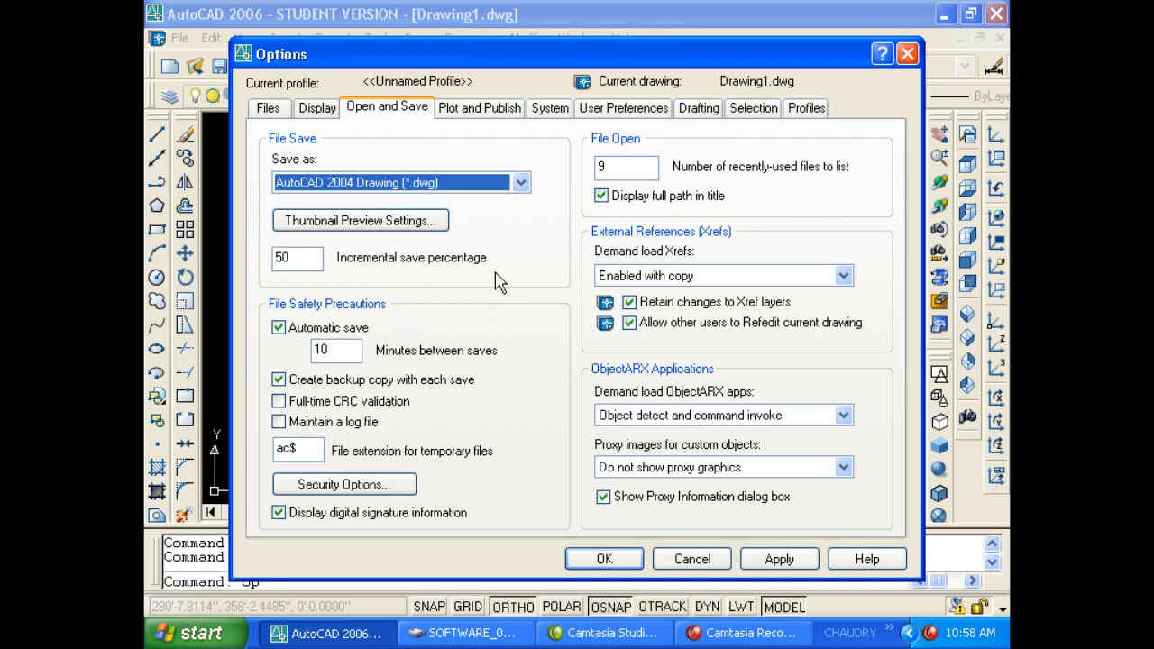
{"action": "left_click", "coordinate": [520, 182]}
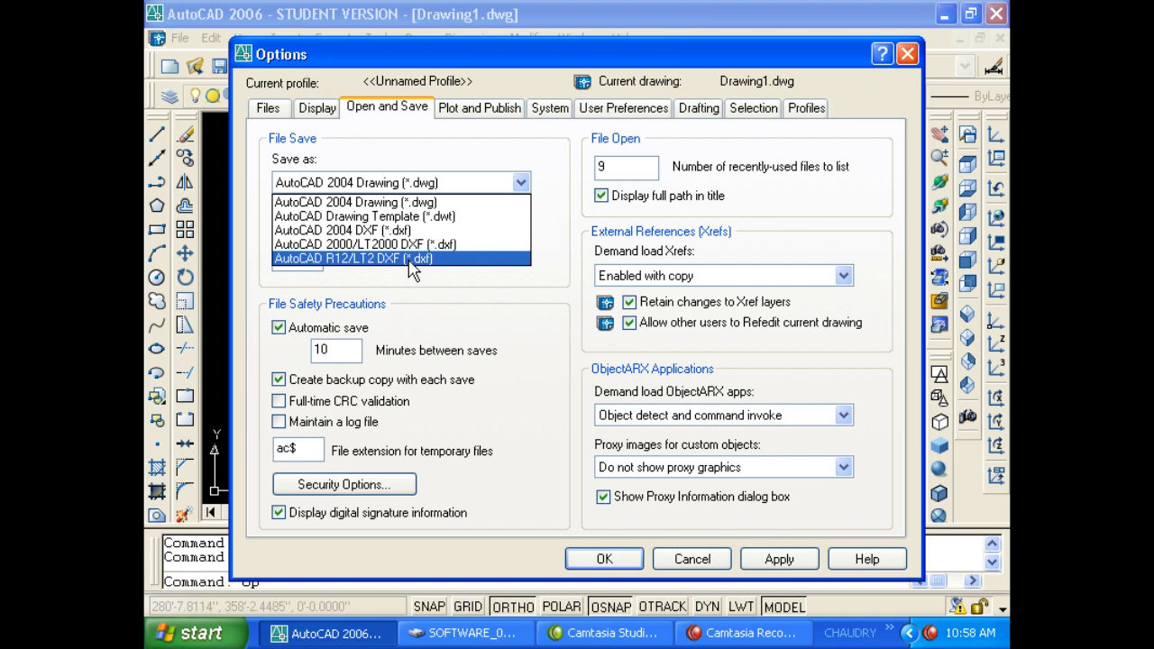
{"action": "left_click", "coordinate": [524, 314]}
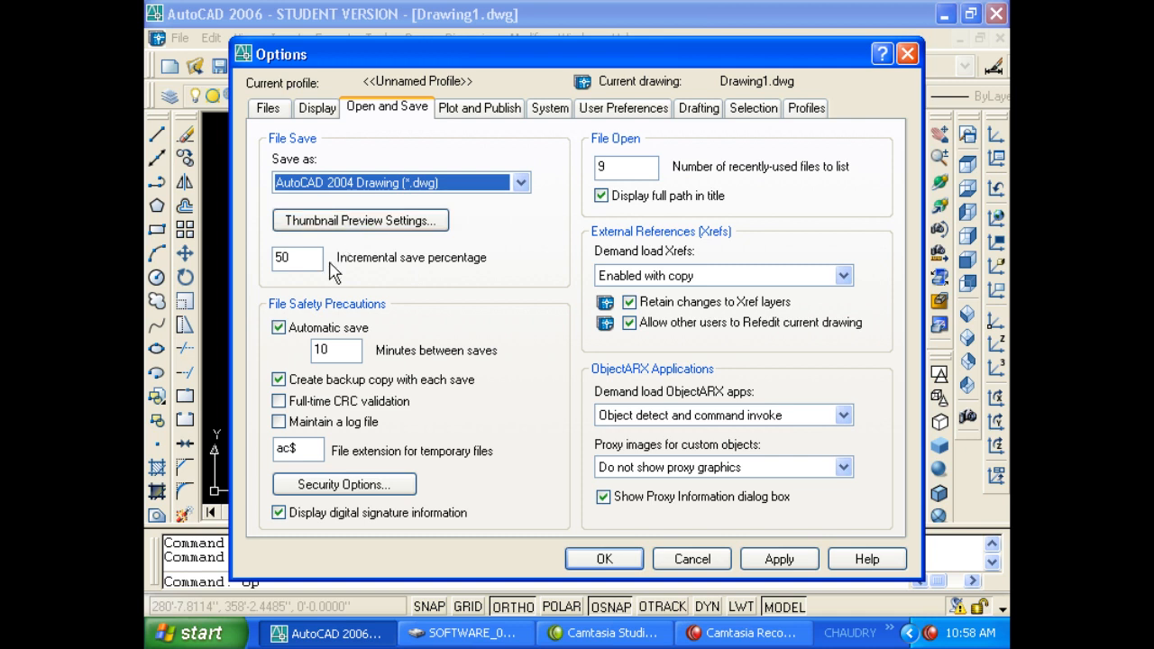
Keep automatic save at 10 minutes between saves and accept the Options dialog.
{"action": "left_click", "coordinate": [342, 350]}
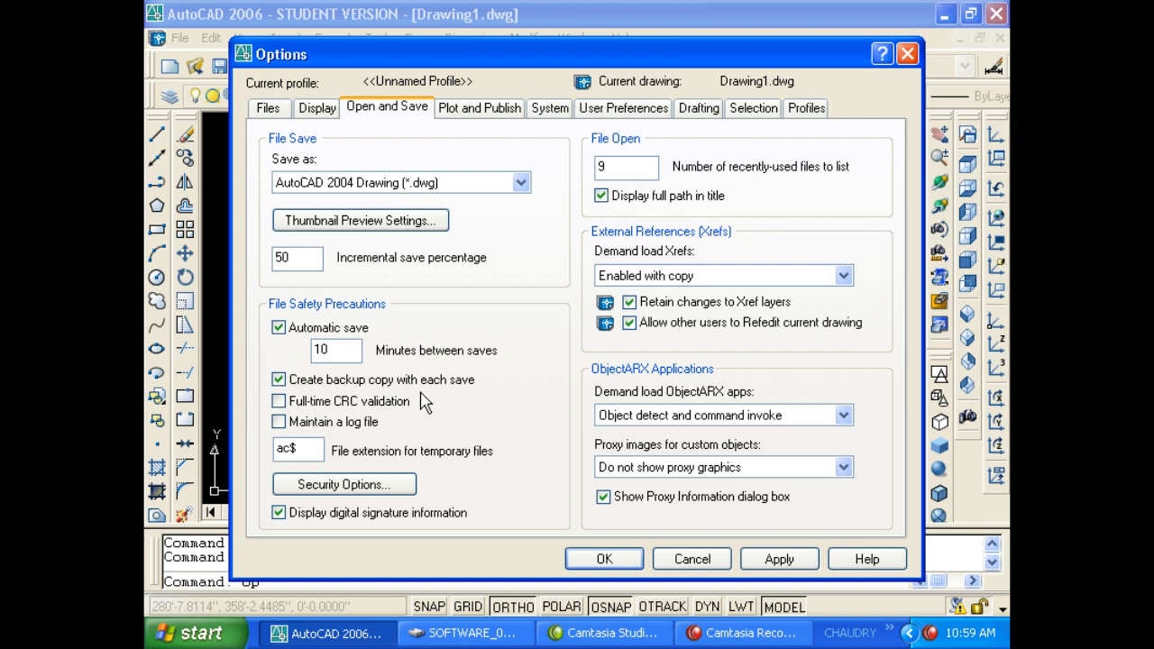
{"action": "left_click", "coordinate": [595, 557]}
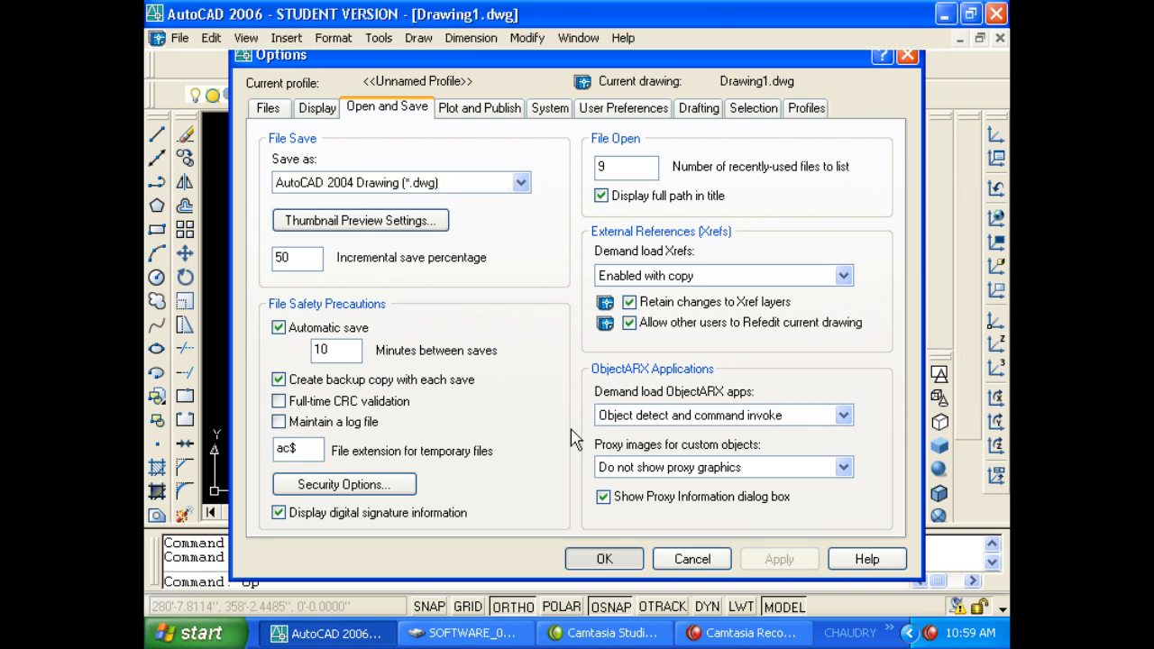
Draw a long and a short horizontal line above the existing shapes.
{"action": "key", "text": "Escape"}
{"action": "key", "text": "Escape"}
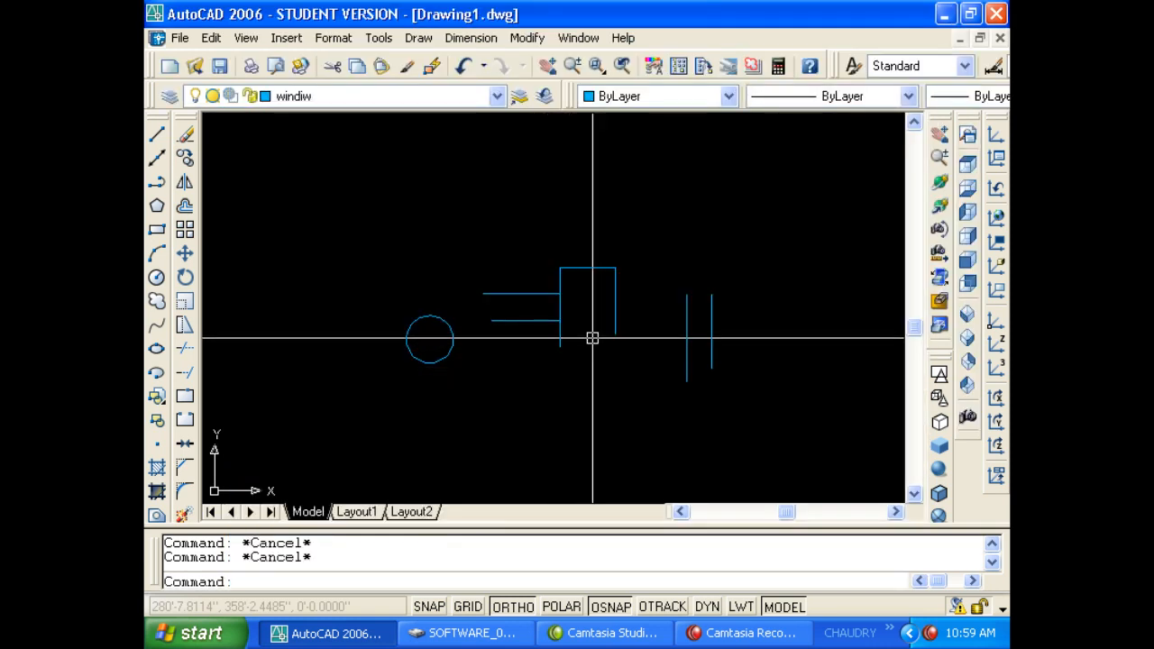
{"action": "type", "text": "l"}
{"action": "key", "text": "Return"}
{"action": "left_click", "coordinate": [441, 176]}
{"action": "left_click", "coordinate": [560, 176]}
{"action": "key", "text": "Return"}
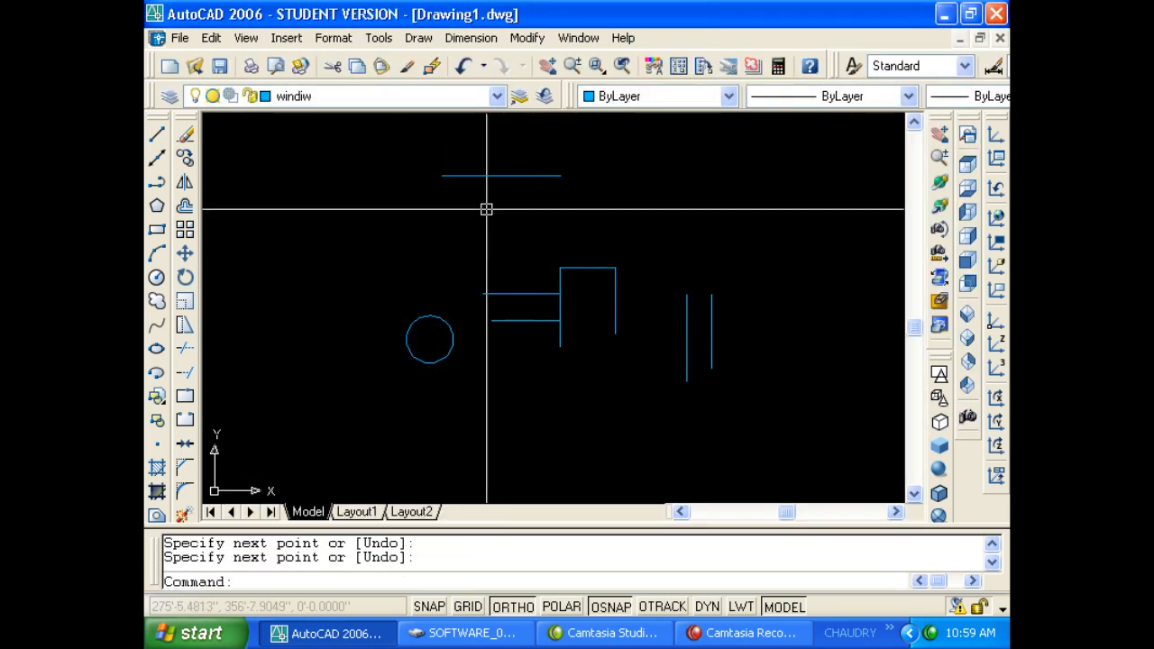
{"action": "right_click", "coordinate": [483, 208]}
{"action": "left_click", "coordinate": [476, 206]}
{"action": "left_click", "coordinate": [424, 225]}
{"action": "key", "text": "Escape"}
Add a short vertical line beside them.
{"action": "right_click", "coordinate": [390, 233]}
{"action": "left_click", "coordinate": [381, 223]}
{"action": "left_click", "coordinate": [382, 269]}
{"action": "key", "text": "Escape"}
{"action": "key", "text": "Escape"}
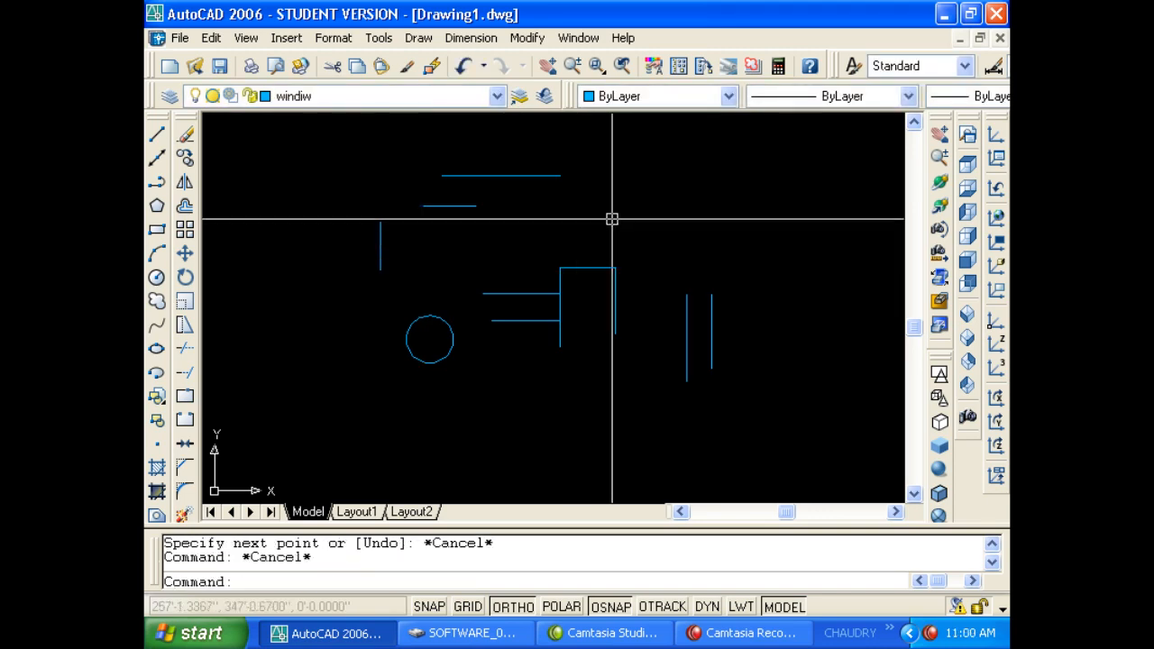
Save the drawing to the Desktop as 12.dwg and close it.
{"action": "key", "text": "ctrl+s"}
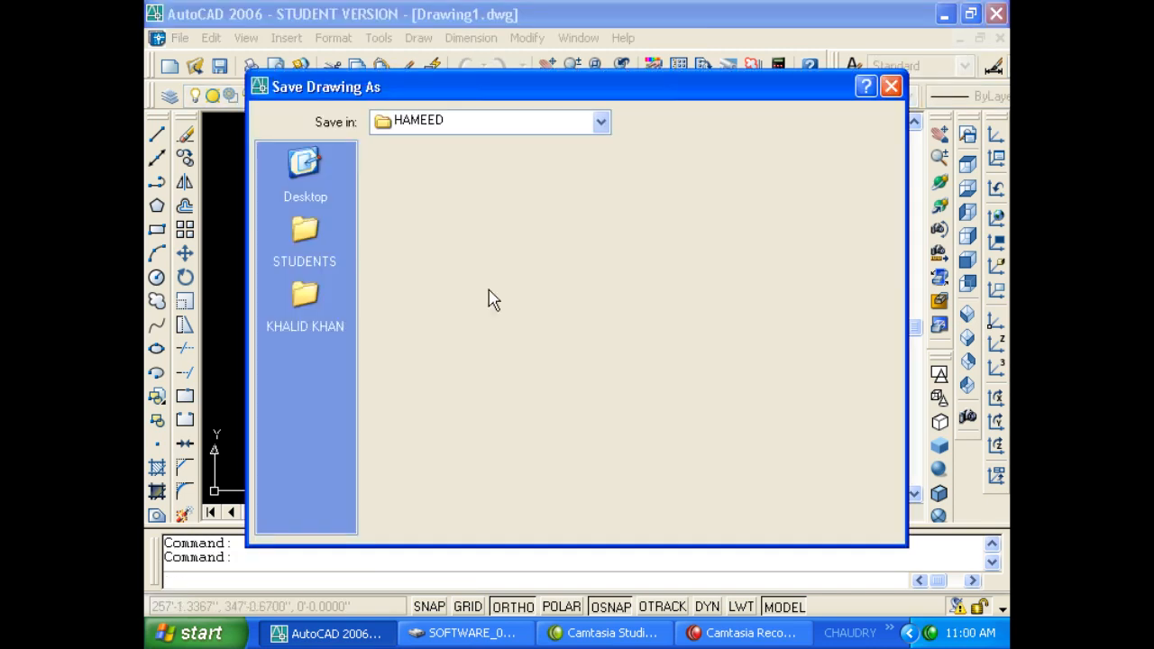
{"action": "left_click", "coordinate": [313, 174]}
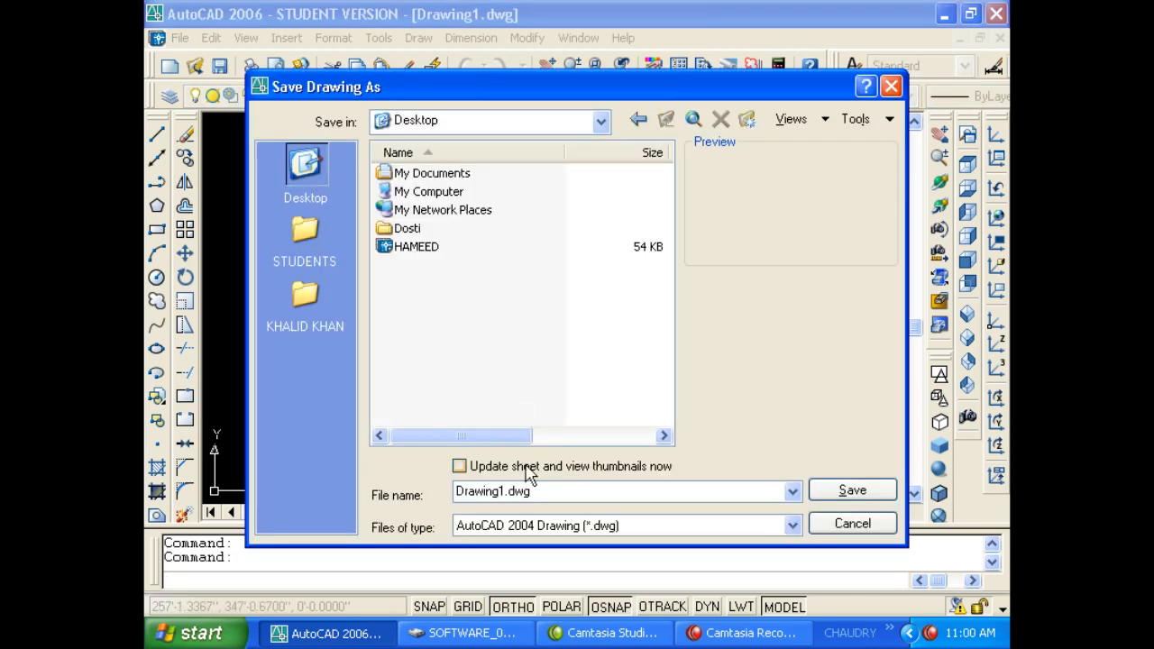
{"action": "double_click", "coordinate": [534, 491]}
{"action": "type", "text": "12"}
{"action": "left_click", "coordinate": [834, 492]}
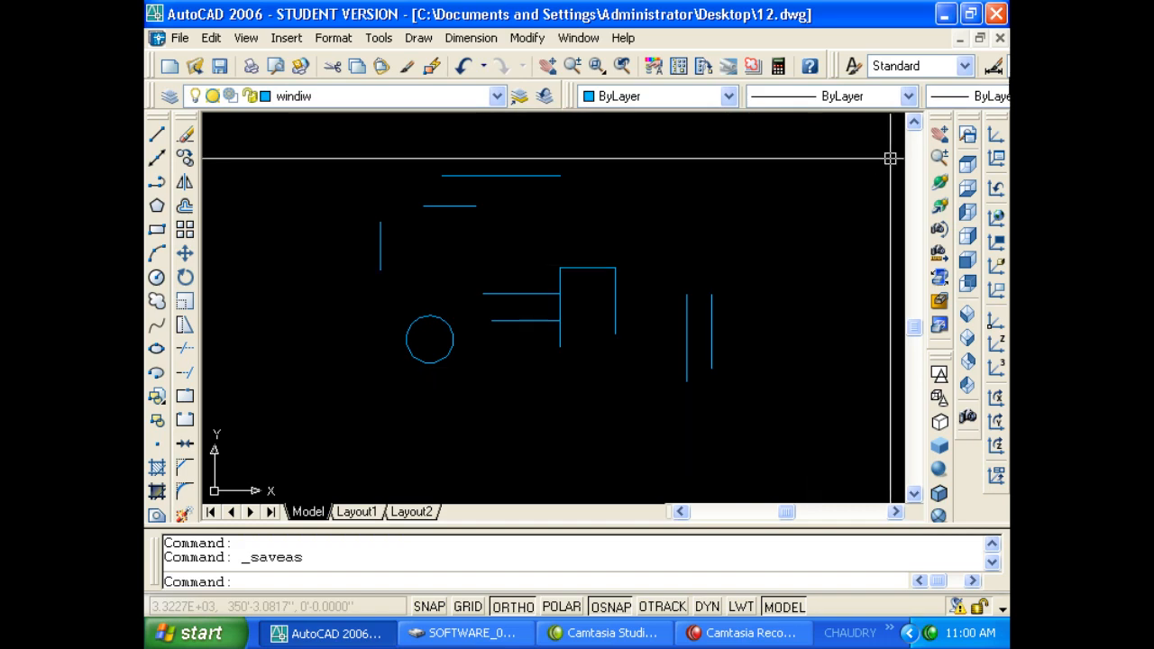
{"action": "key", "text": "Escape"}
{"action": "key", "text": "Escape"}
{"action": "left_click", "coordinate": [997, 39]}
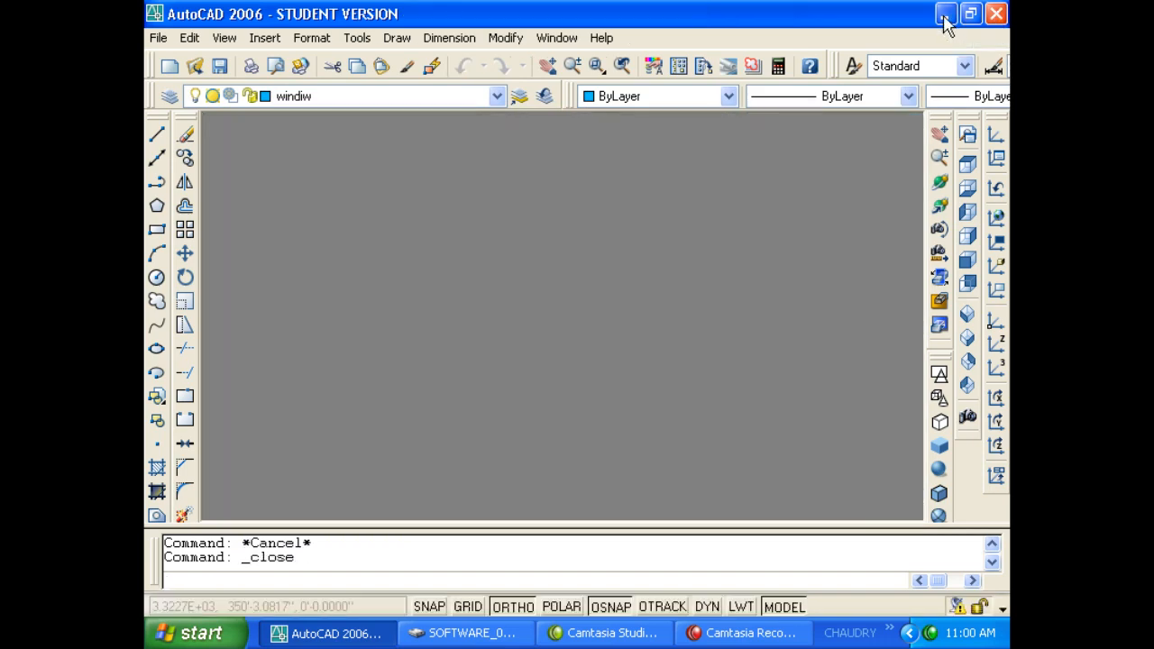
Clear AutoCAD, Explorer and the recorder window off the desktop.
{"action": "left_click", "coordinate": [943, 15]}
{"action": "left_click", "coordinate": [943, 14]}
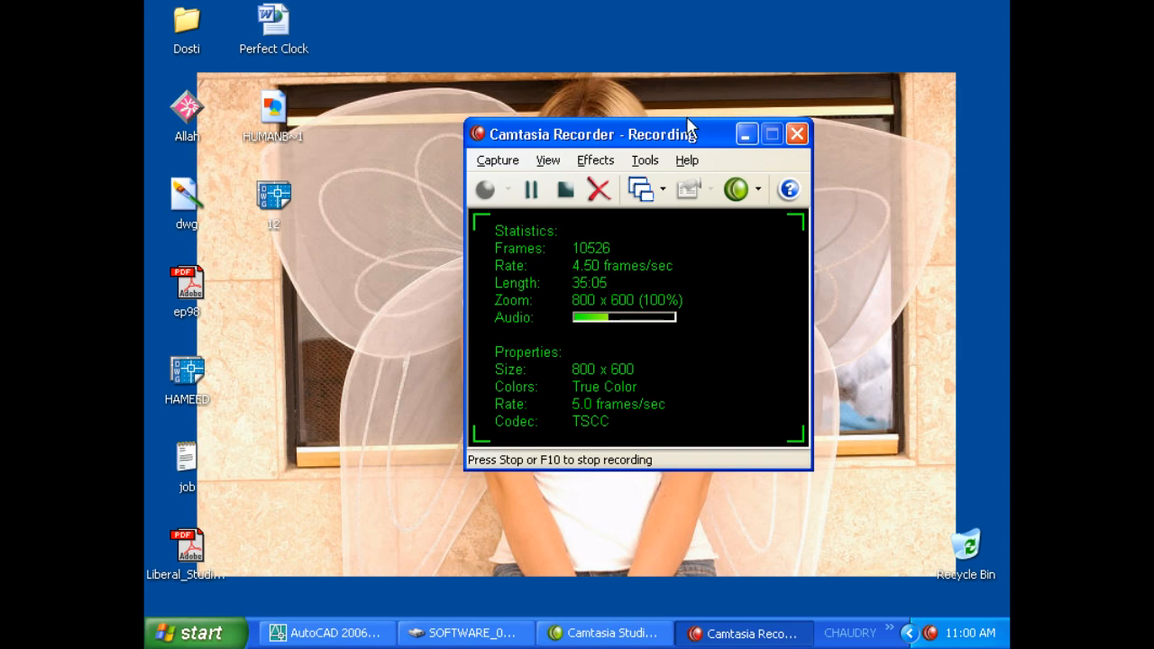
{"action": "left_click_drag", "start_coordinate": [695, 134], "coordinate": [948, 241]}
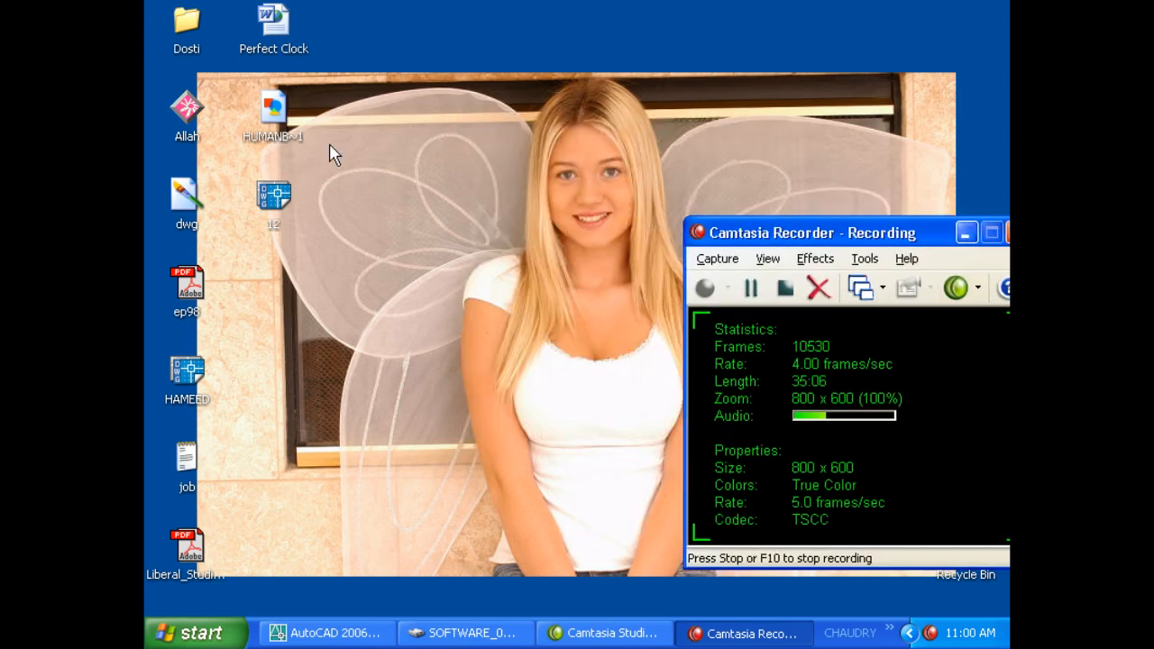
{"action": "left_click", "coordinate": [323, 300]}
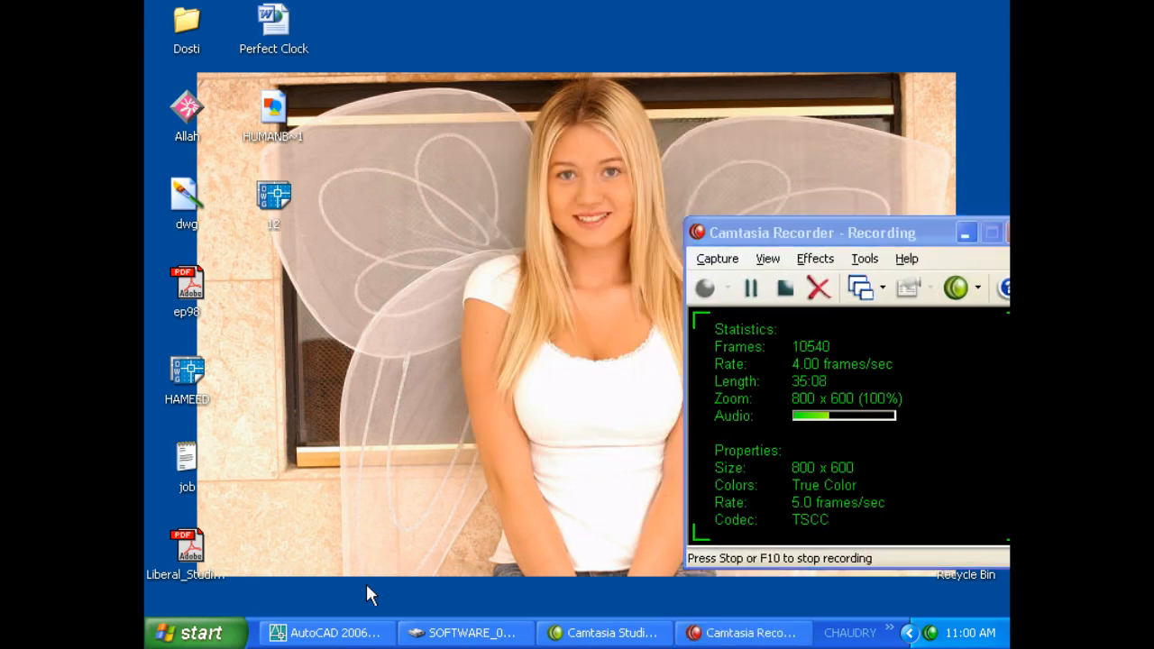
{"action": "left_click", "coordinate": [366, 631]}
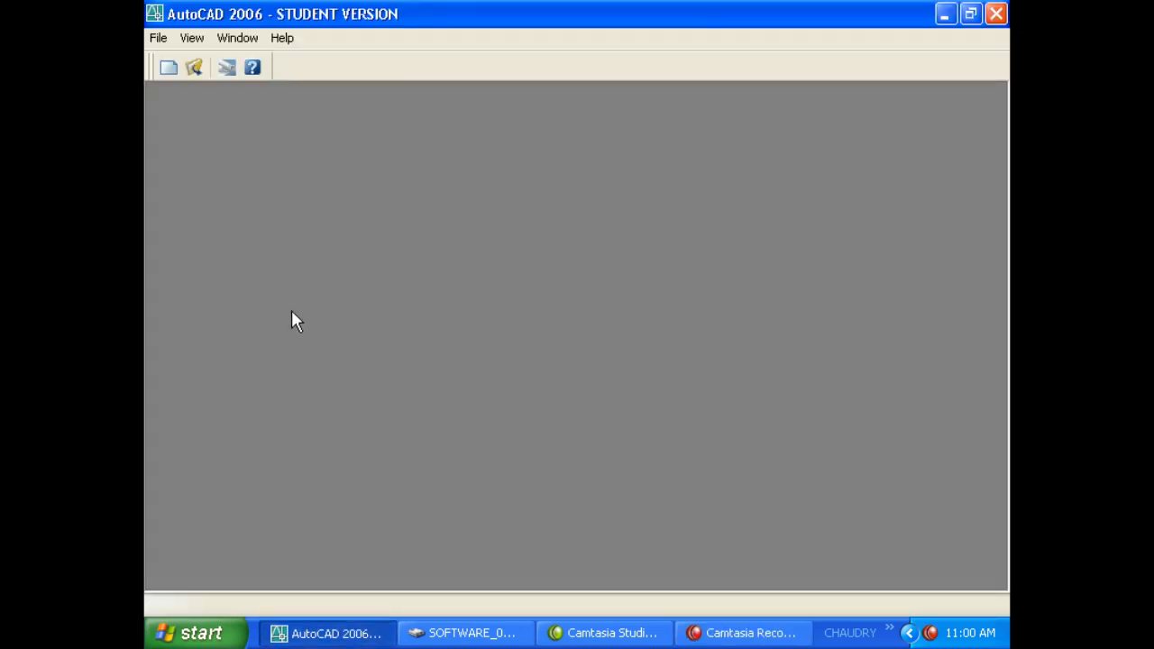
{"action": "left_click", "coordinate": [280, 632]}
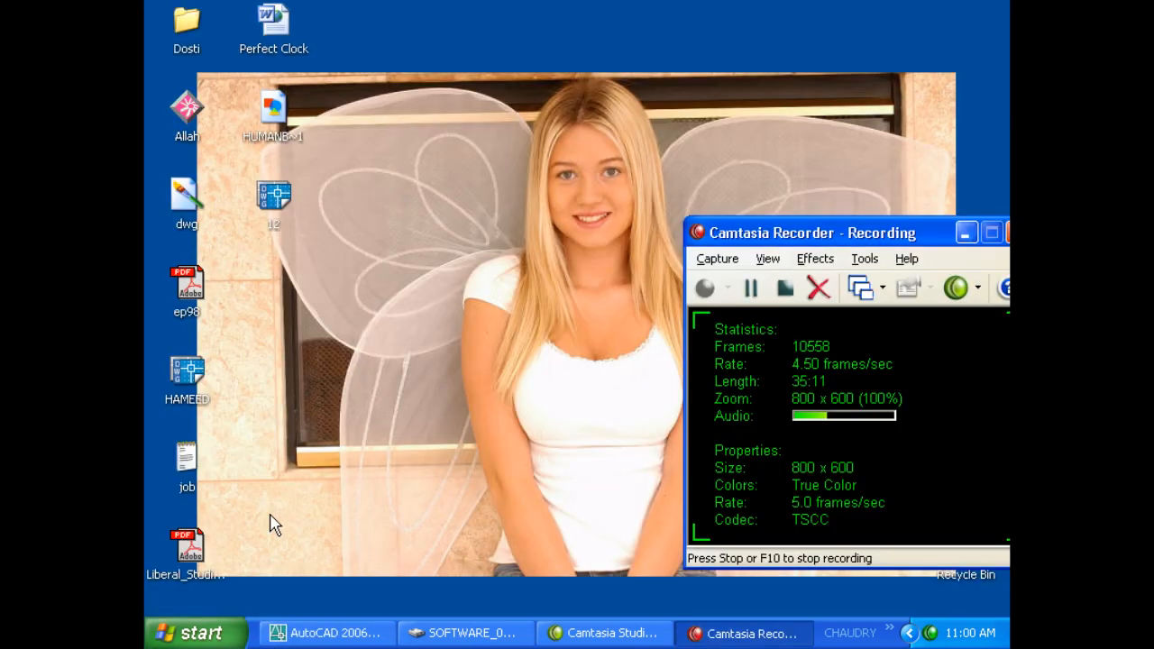
Open 12.dwg from the desktop and bring up Options with the OP alias.
{"action": "double_click", "coordinate": [273, 200]}
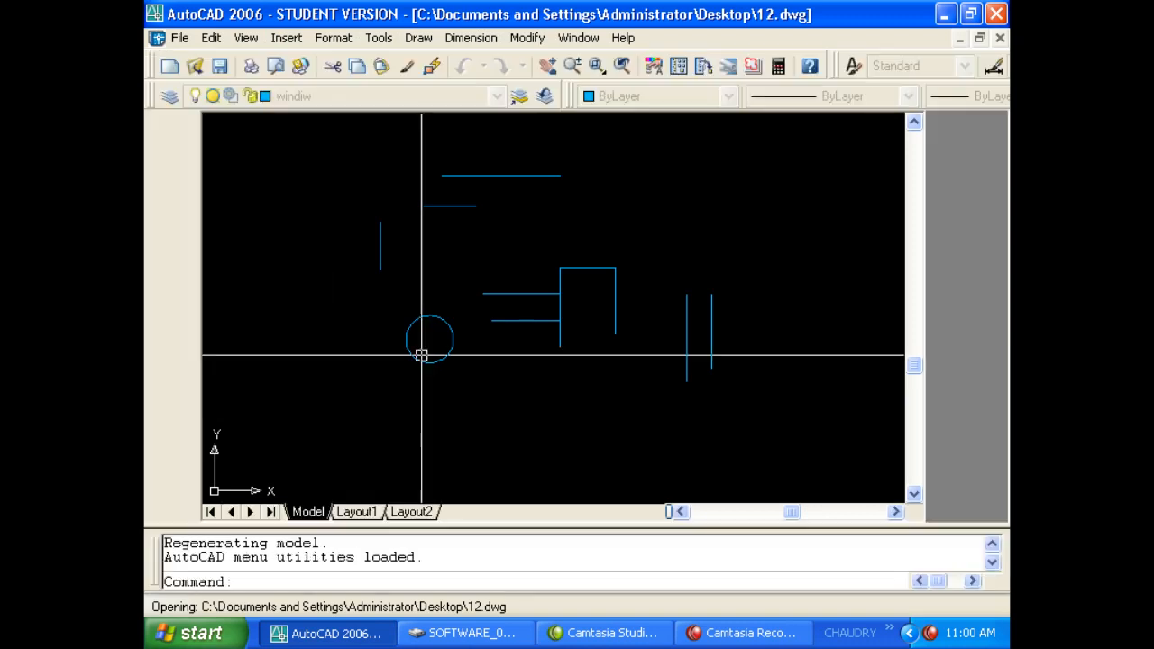
{"action": "type", "text": "op"}
{"action": "key", "text": "Return"}
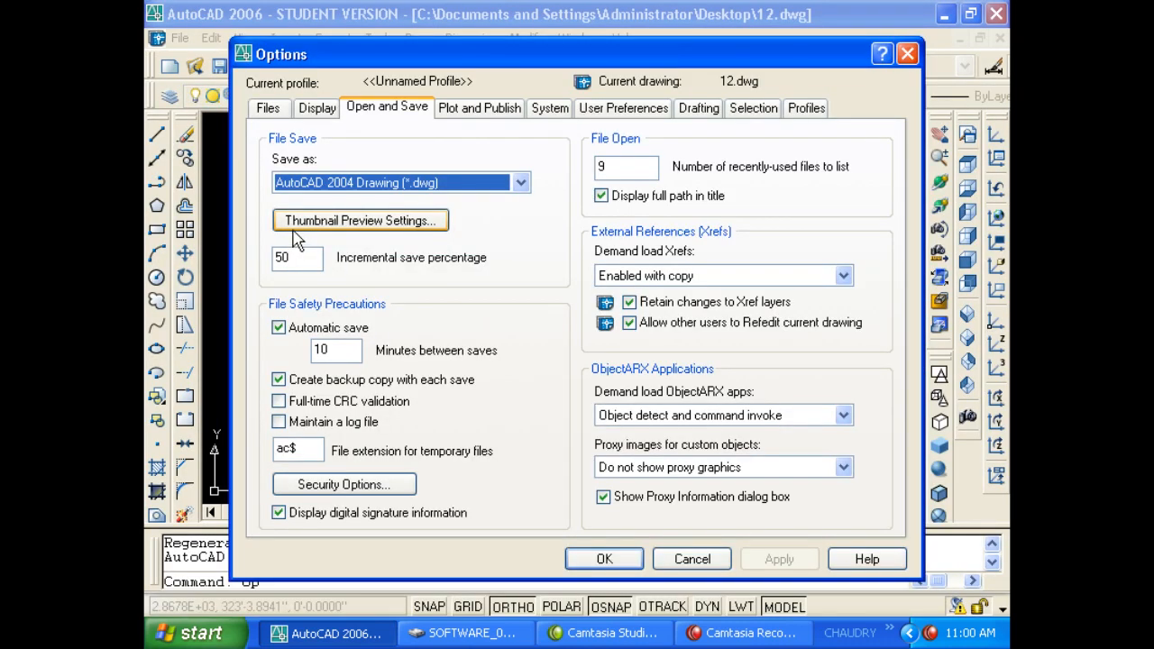
{"action": "left_click", "coordinate": [320, 379]}
{"action": "left_click", "coordinate": [320, 382]}
{"action": "left_click", "coordinate": [320, 381]}
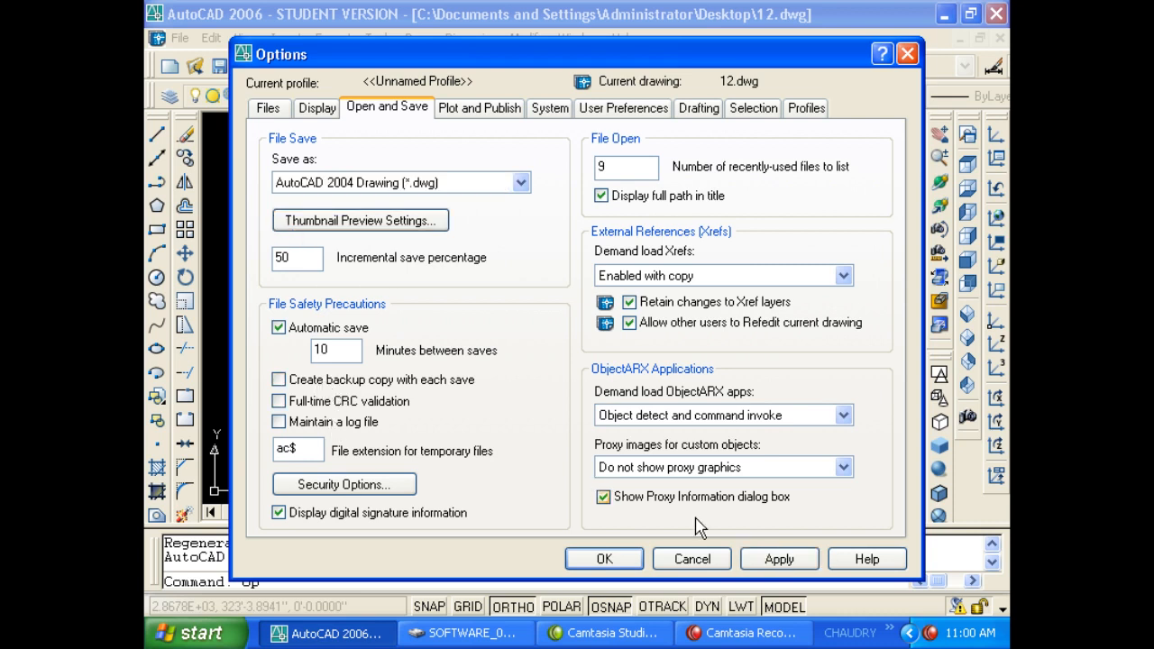
{"action": "left_click", "coordinate": [744, 559]}
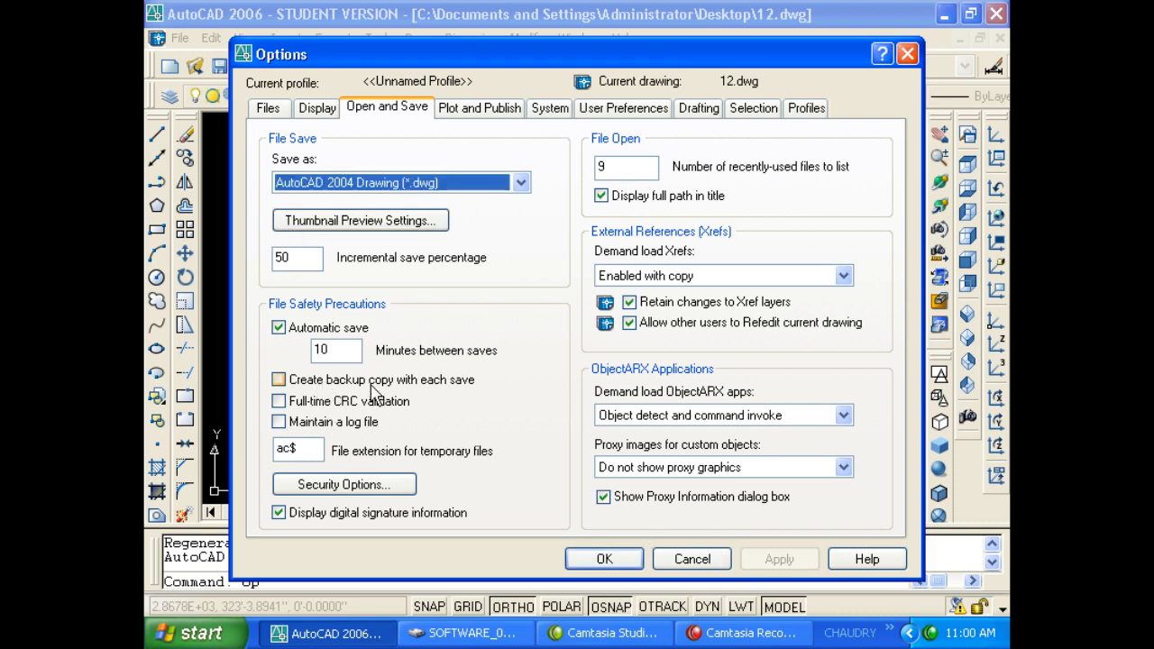
{"action": "left_click", "coordinate": [376, 387]}
{"action": "left_click", "coordinate": [773, 560]}
{"action": "left_click", "coordinate": [606, 559]}
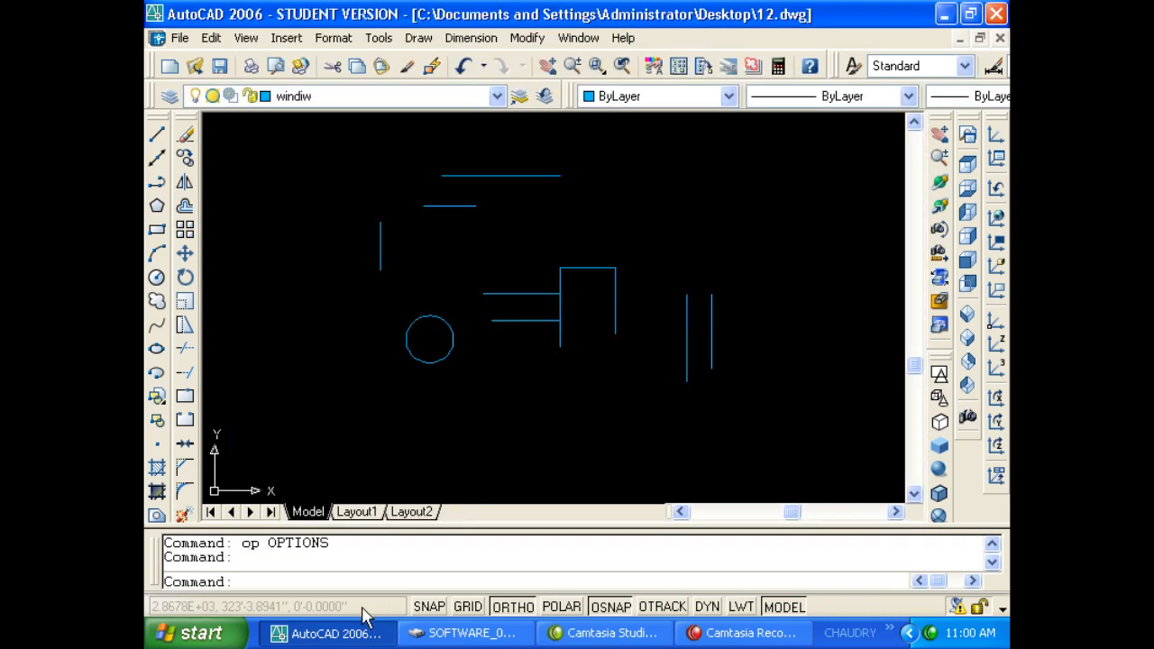
{"action": "left_click", "coordinate": [374, 633]}
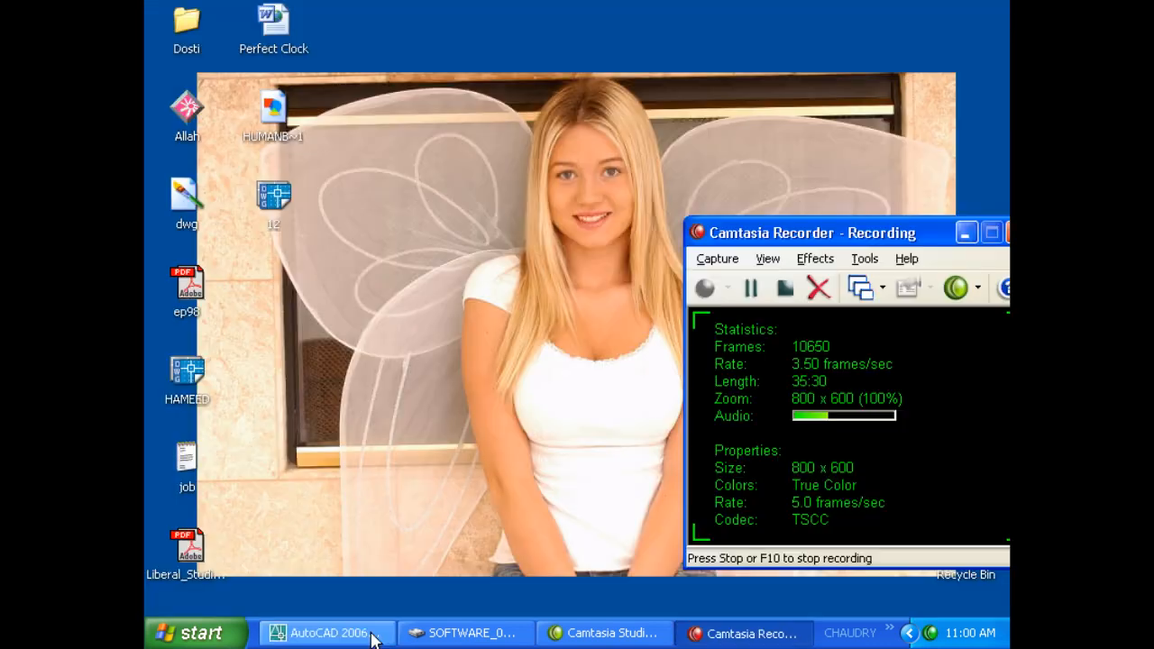
{"action": "left_click", "coordinate": [370, 632]}
{"action": "left_click", "coordinate": [371, 632]}
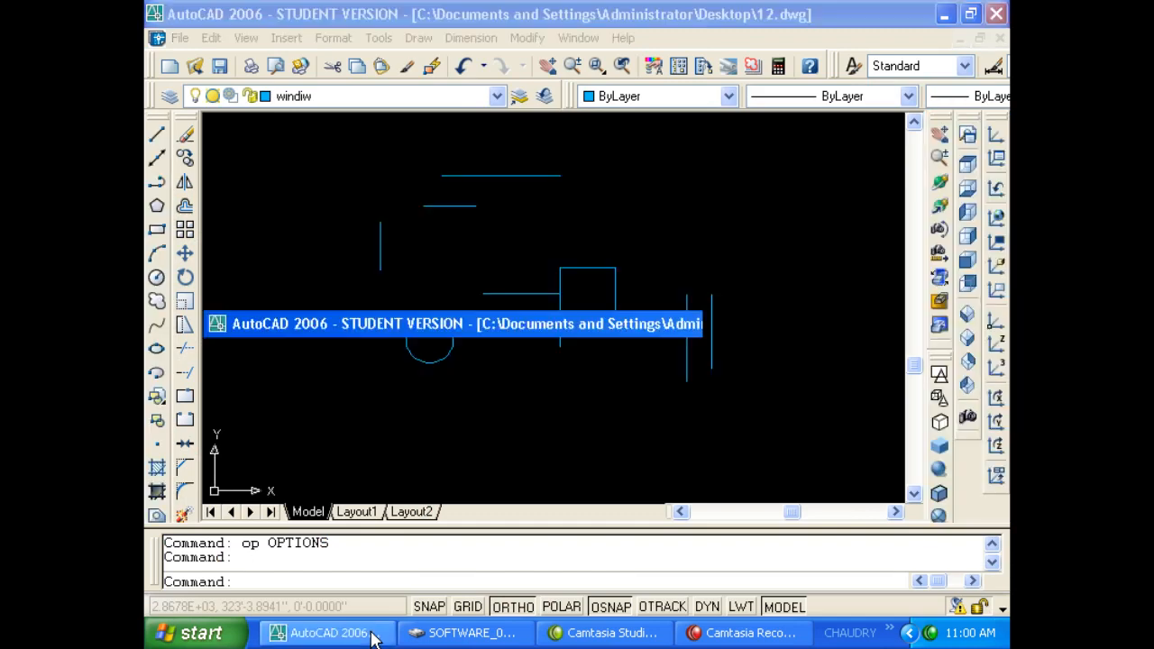
Save the drawing as tgergrgf.dwg in My Documents, then minimise AutoCAD.
{"action": "left_click", "coordinate": [372, 633]}
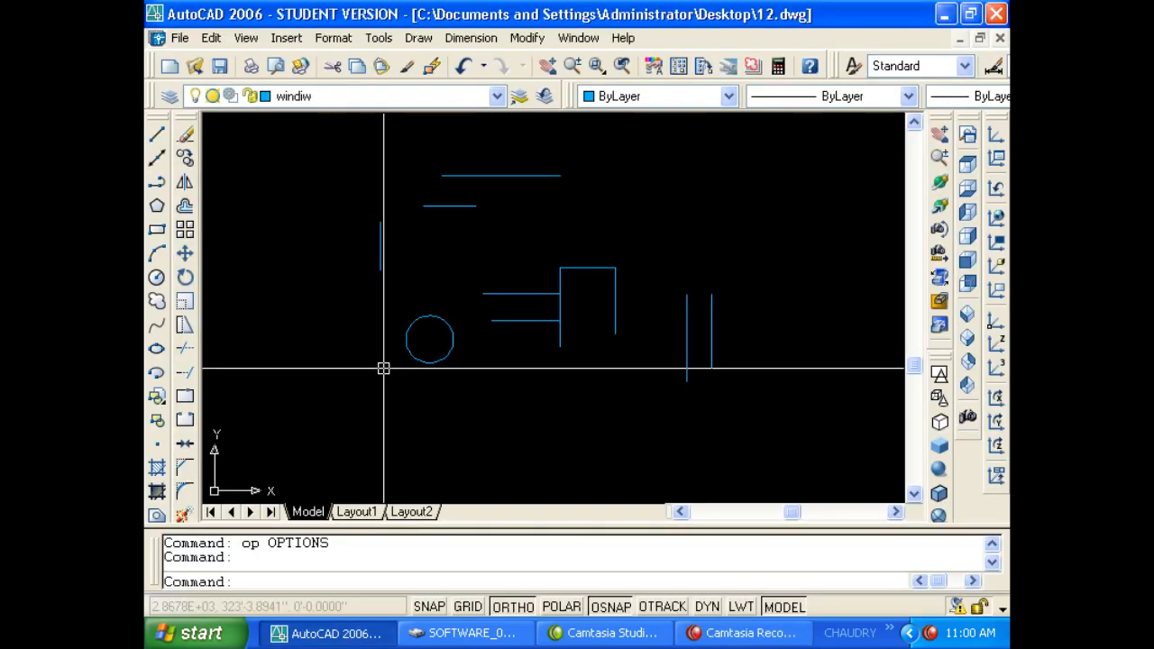
{"action": "key", "text": "ctrl+shift+s"}
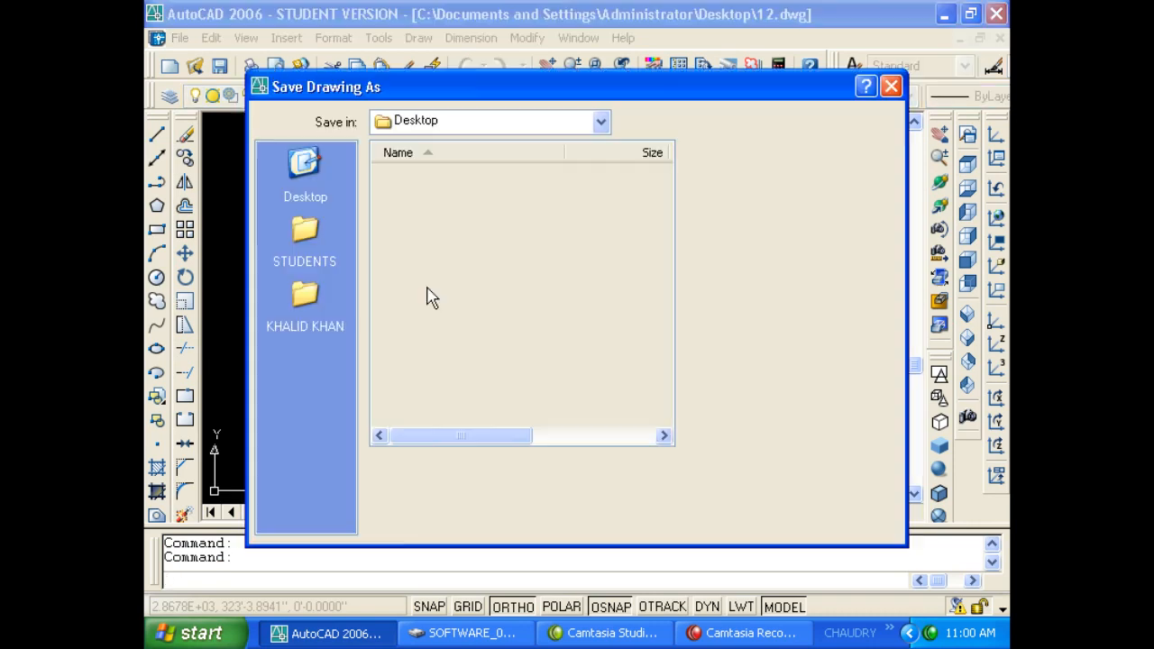
{"action": "double_click", "coordinate": [419, 172]}
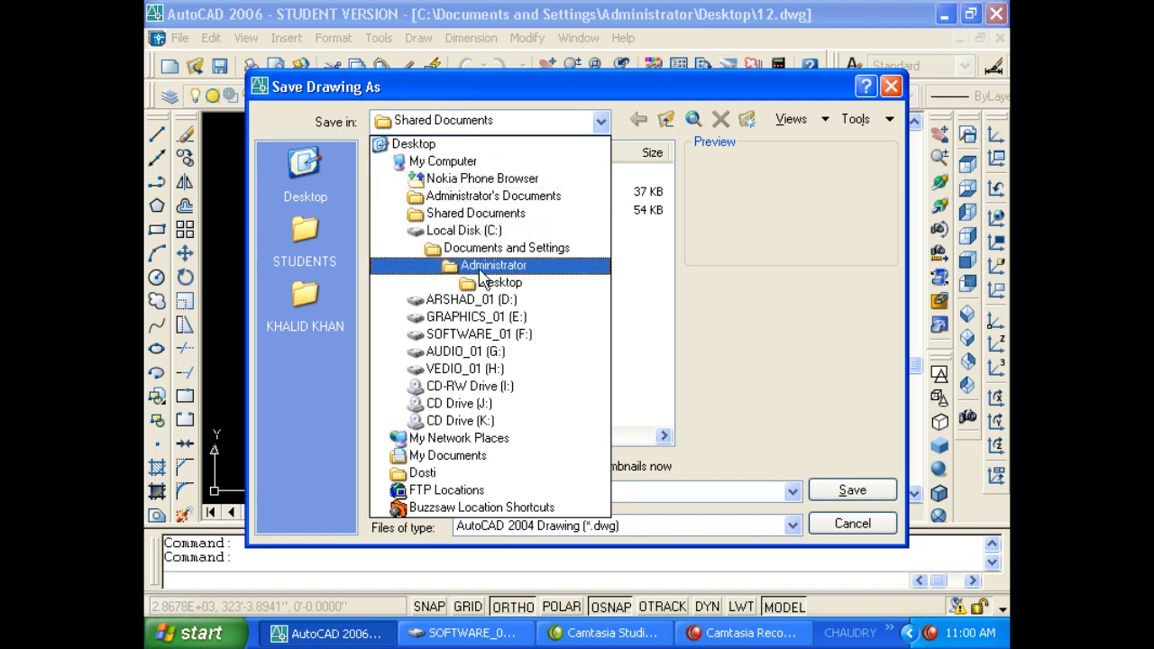
{"action": "left_click", "coordinate": [479, 266]}
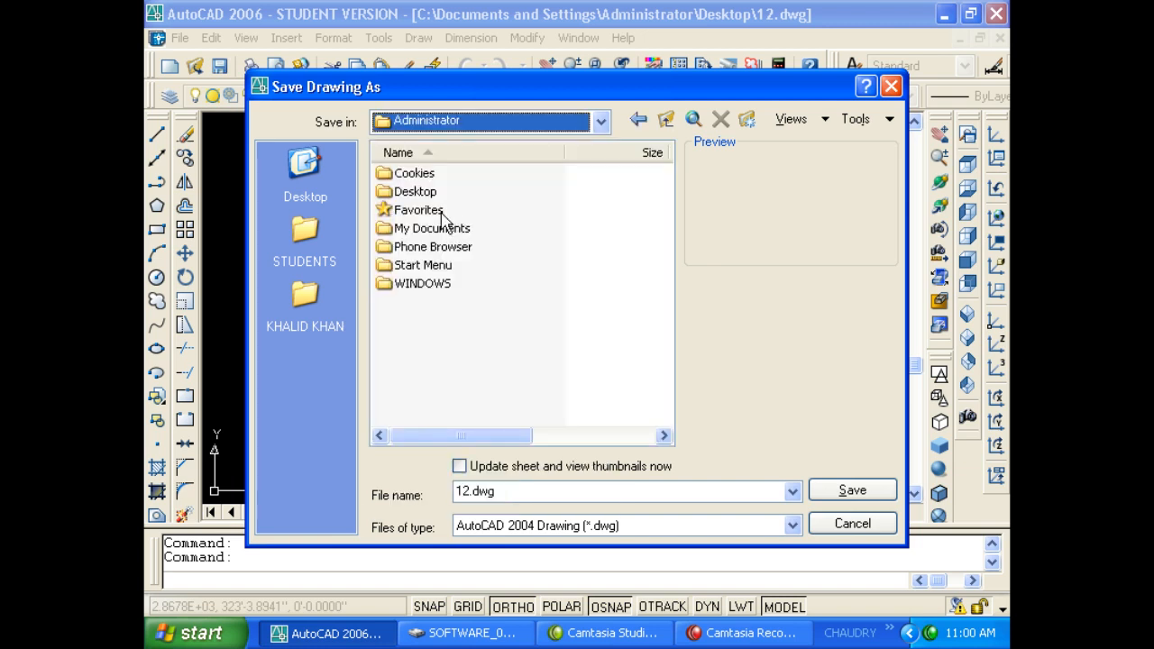
{"action": "double_click", "coordinate": [446, 229]}
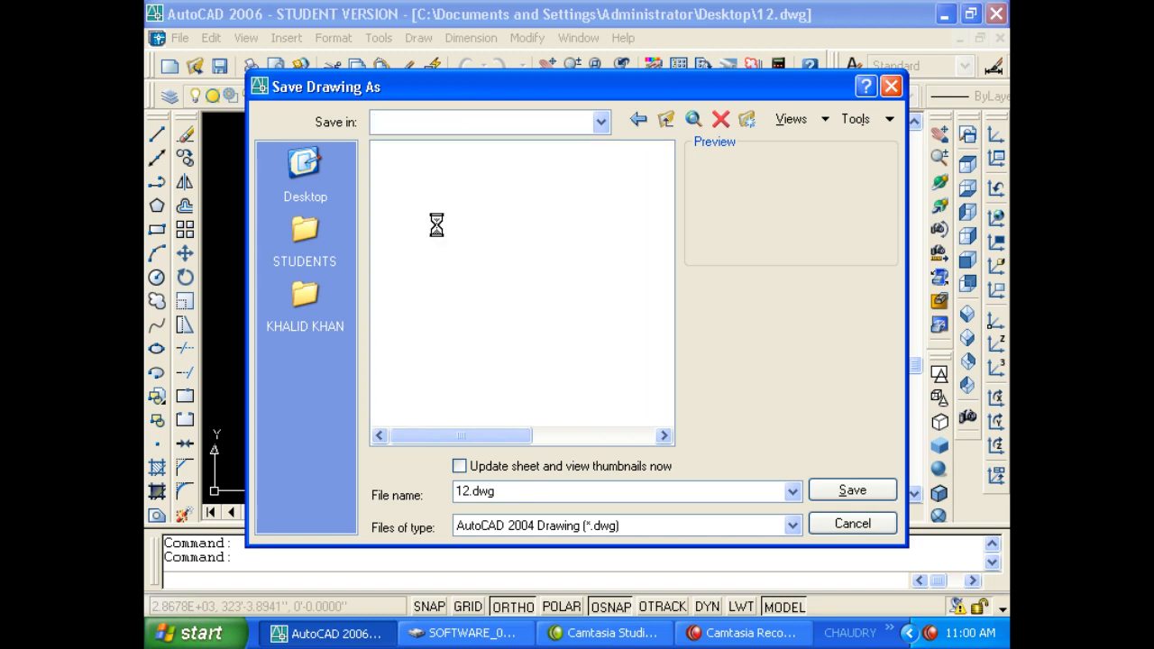
{"action": "left_click", "coordinate": [518, 492]}
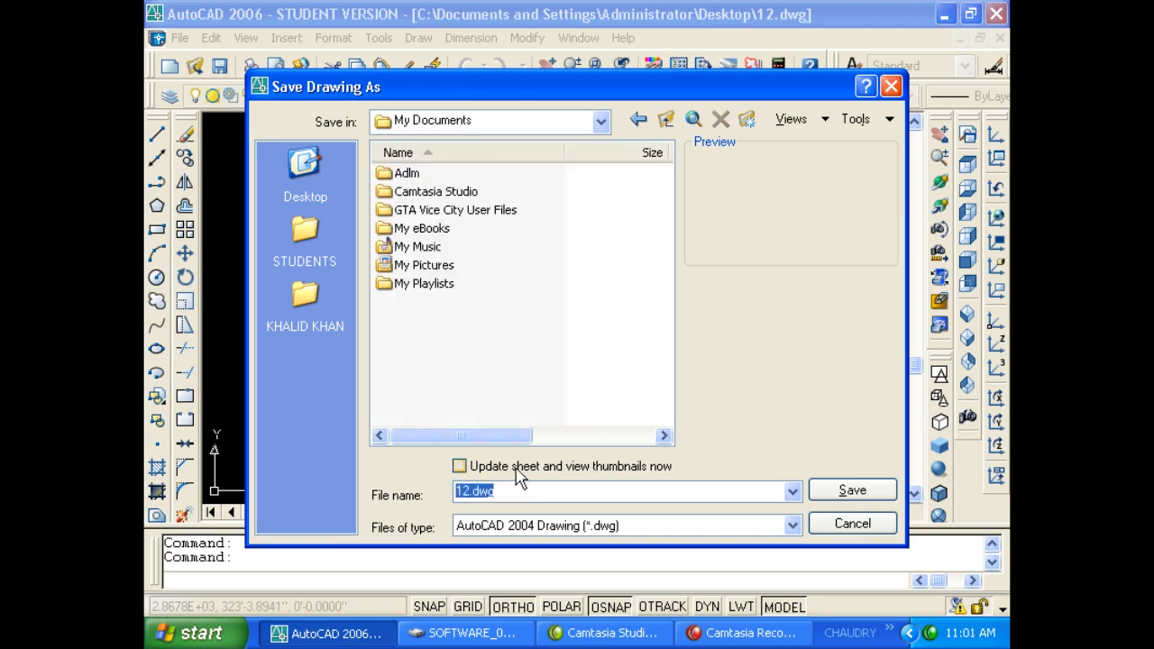
{"action": "type", "text": "tgergrgf"}
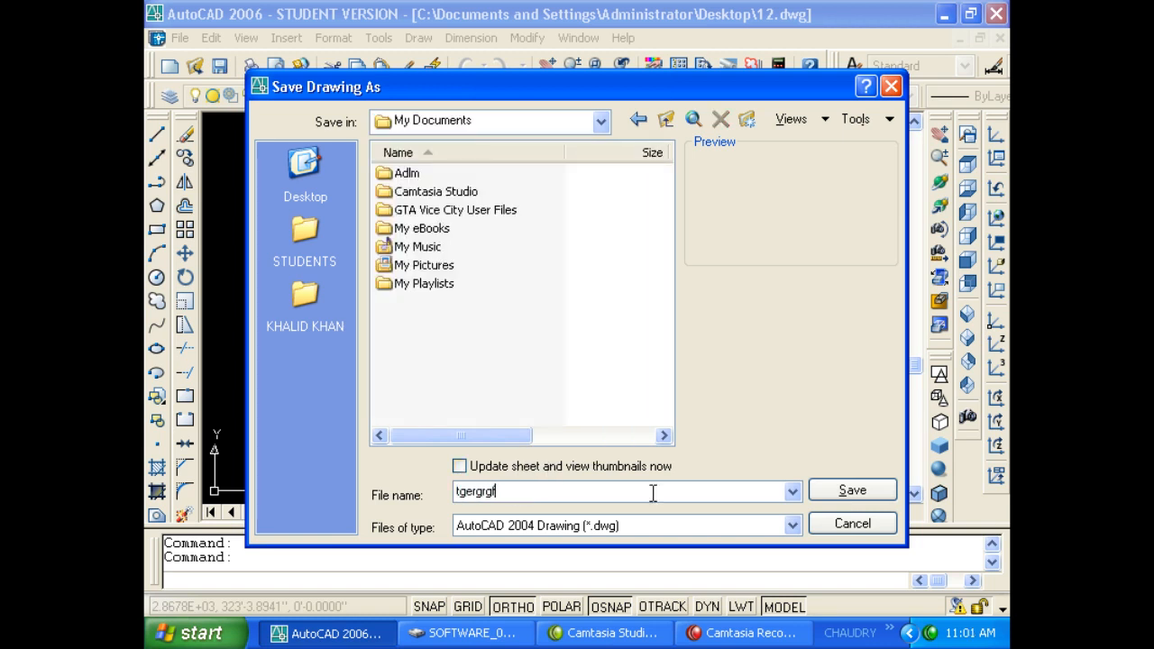
{"action": "left_click", "coordinate": [825, 493]}
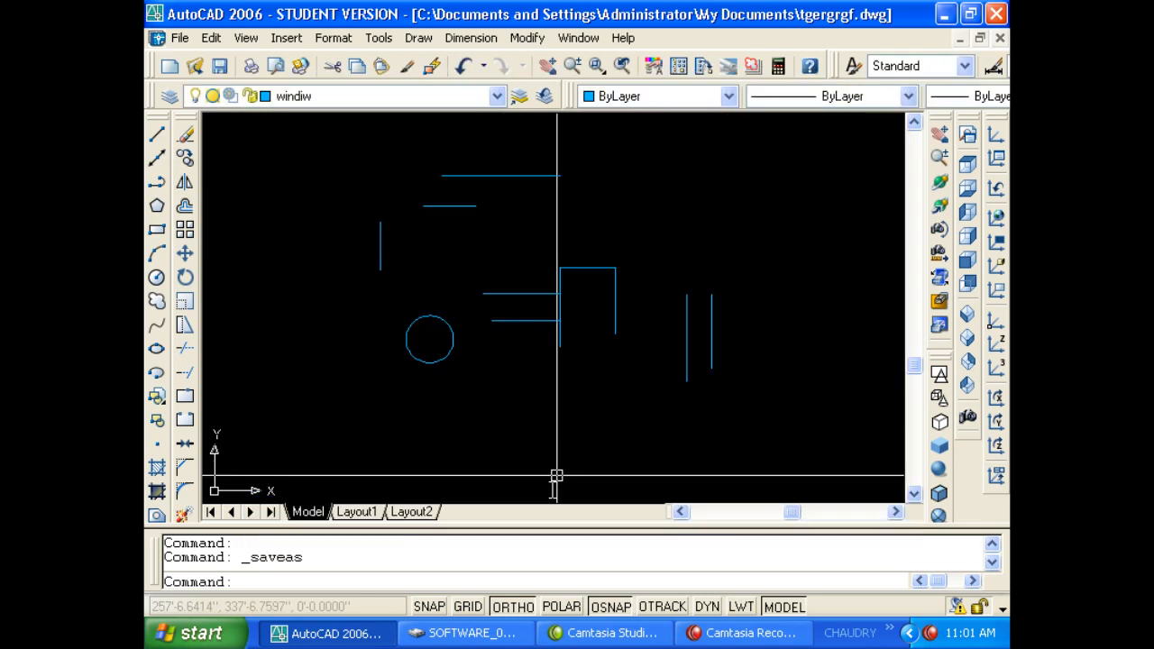
{"action": "left_click", "coordinate": [352, 633]}
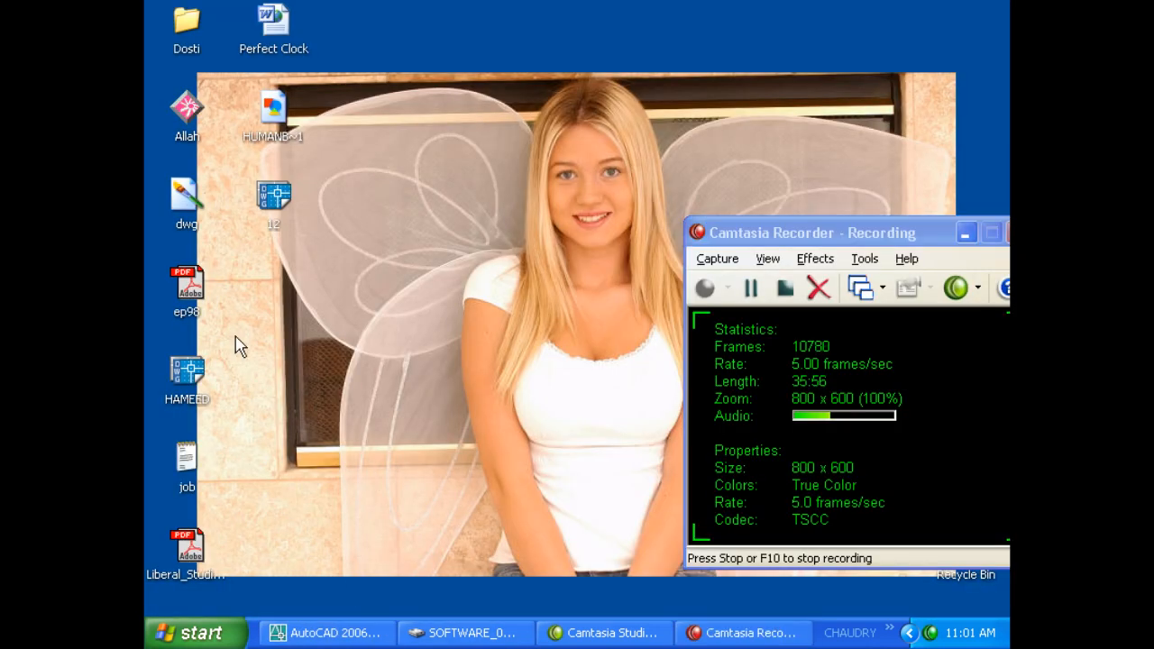
Browse My Computer and Administrator's Documents, locating the saved tgergrgf drawing.
{"action": "left_click", "coordinate": [193, 632]}
{"action": "left_click", "coordinate": [379, 325]}
{"action": "double_click", "coordinate": [682, 309]}
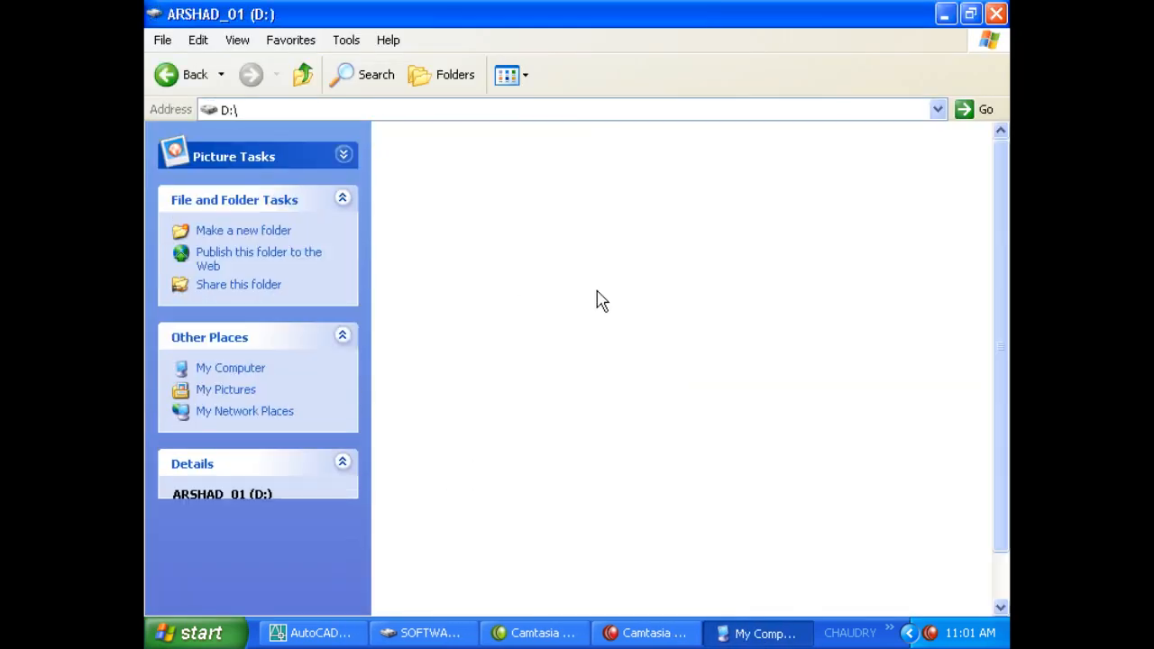
{"action": "key", "text": "BackSpace"}
{"action": "double_click", "coordinate": [459, 189]}
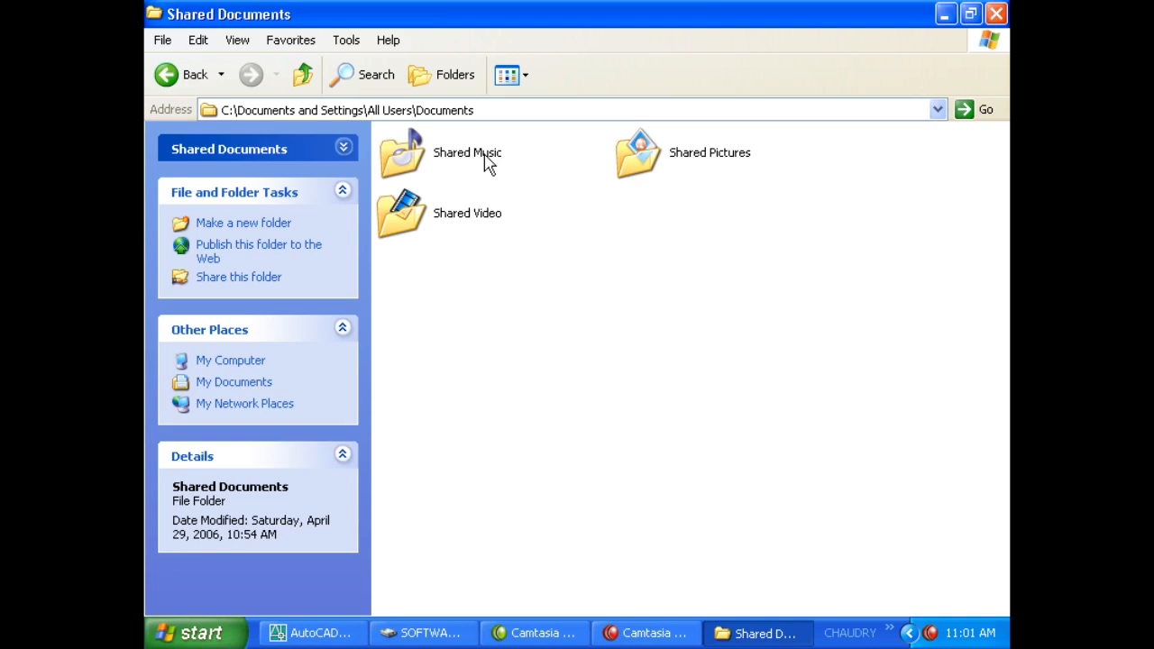
{"action": "key", "text": "BackSpace"}
{"action": "double_click", "coordinate": [660, 197]}
{"action": "left_click", "coordinate": [646, 207]}
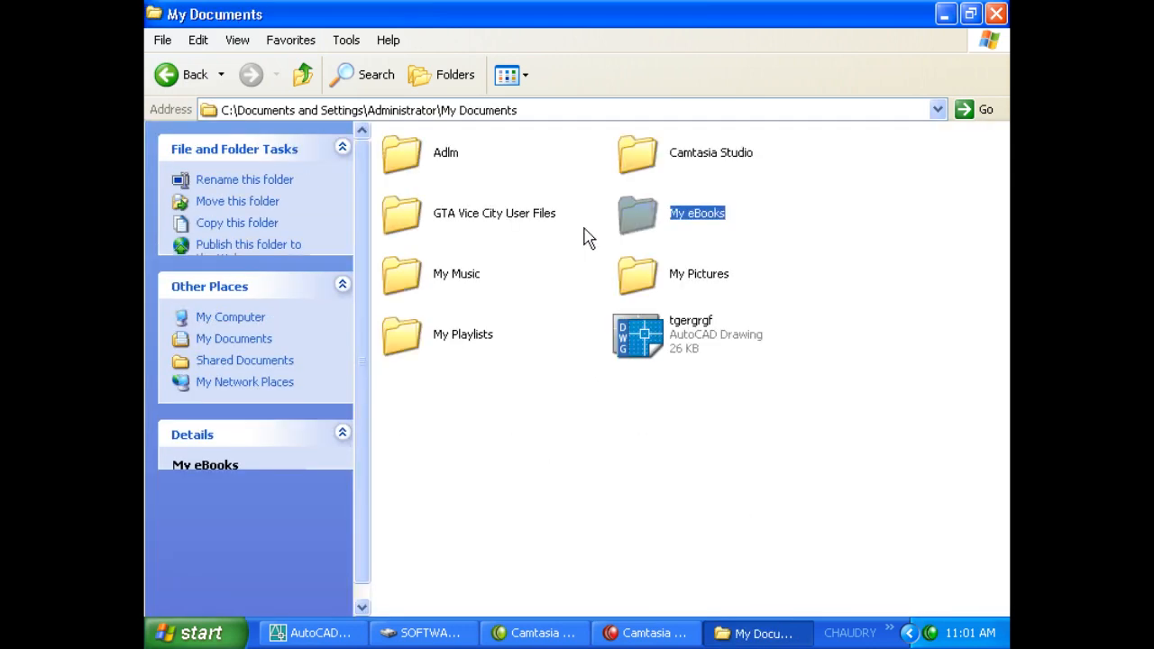
{"action": "left_click", "coordinate": [551, 219]}
{"action": "left_click", "coordinate": [586, 301]}
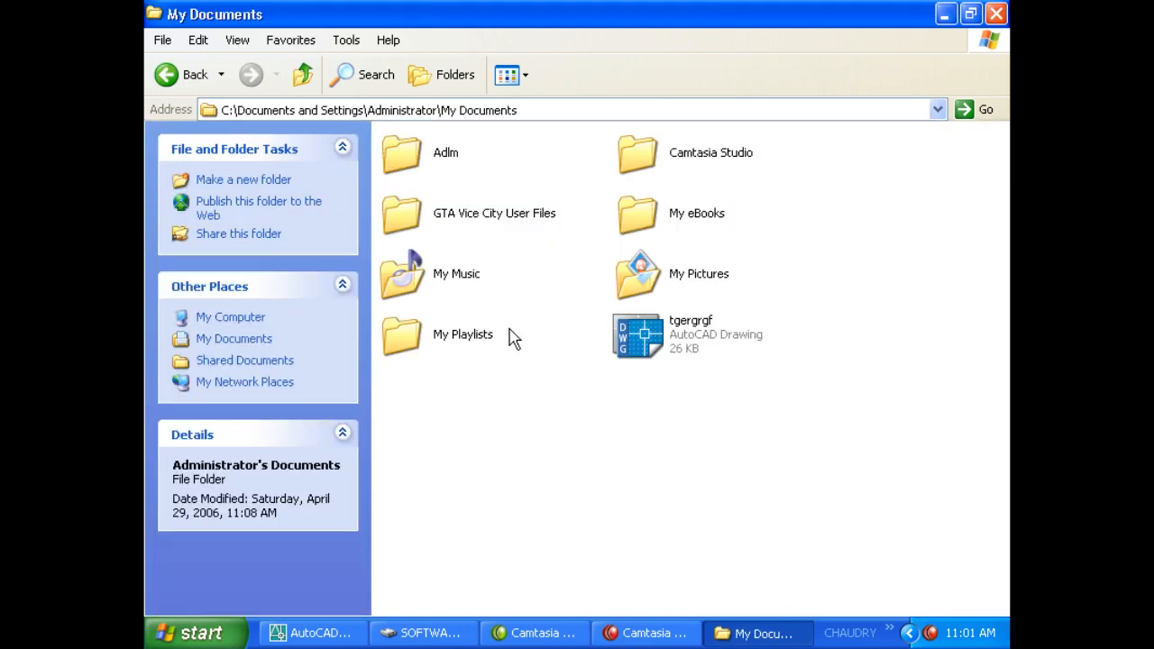
{"action": "left_click", "coordinate": [645, 326]}
{"action": "key", "text": "alt+Left"}
Find ELEVATION.bak in a student folder under D:\STUDENTS and copy it.
{"action": "double_click", "coordinate": [659, 293]}
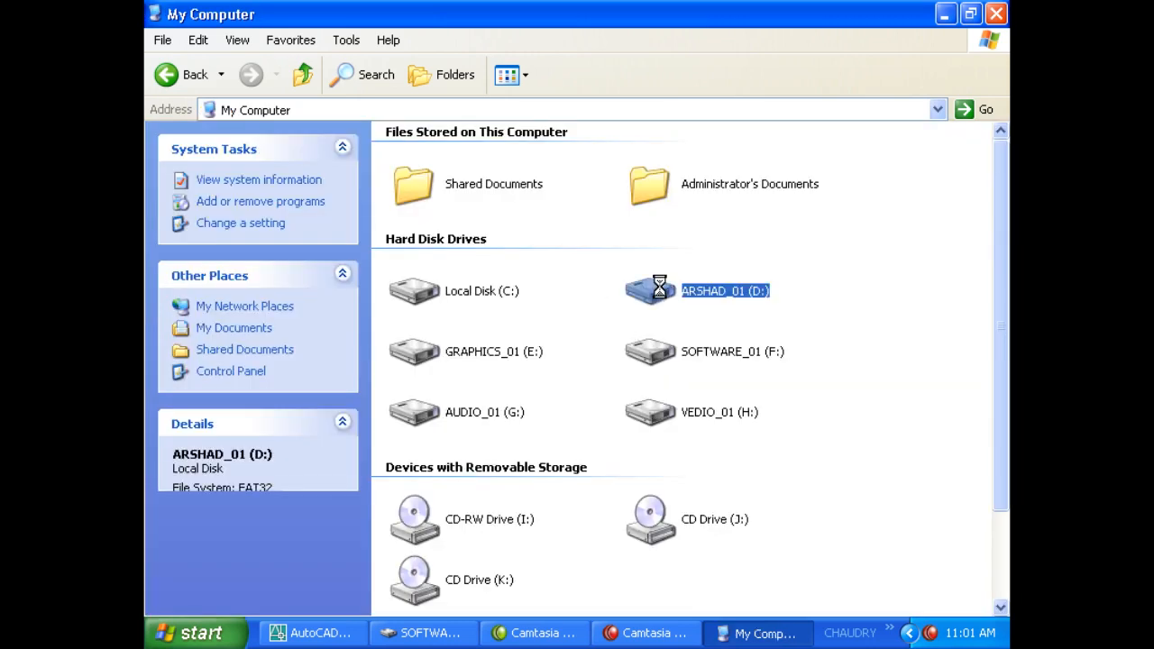
{"action": "double_click", "coordinate": [448, 445]}
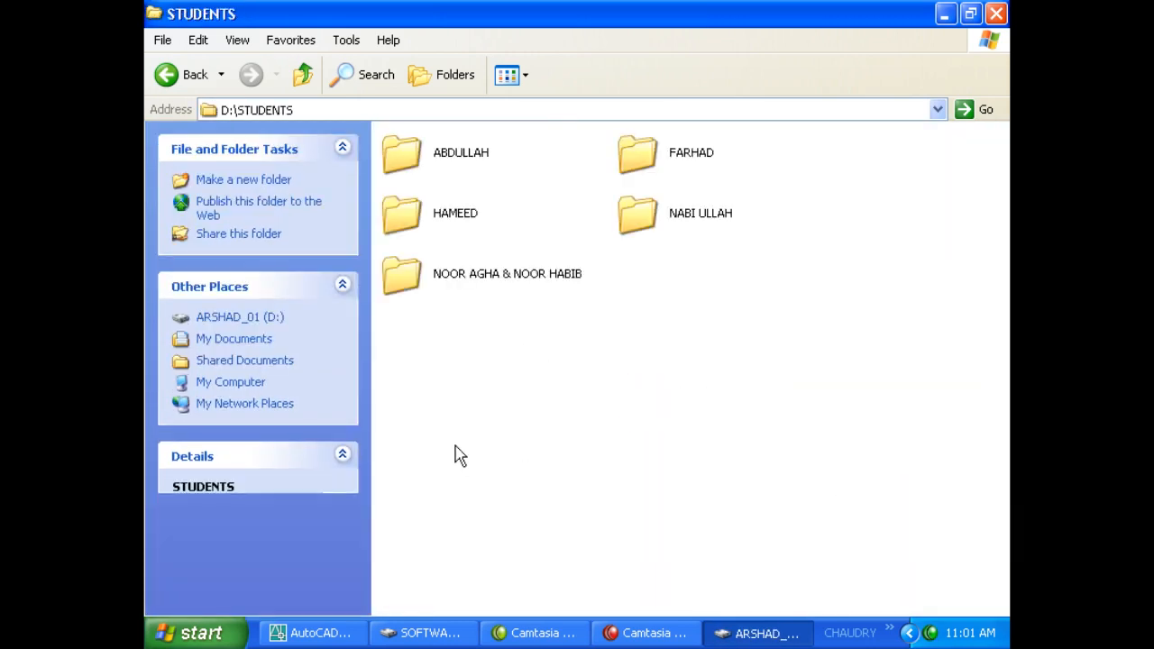
{"action": "double_click", "coordinate": [482, 277]}
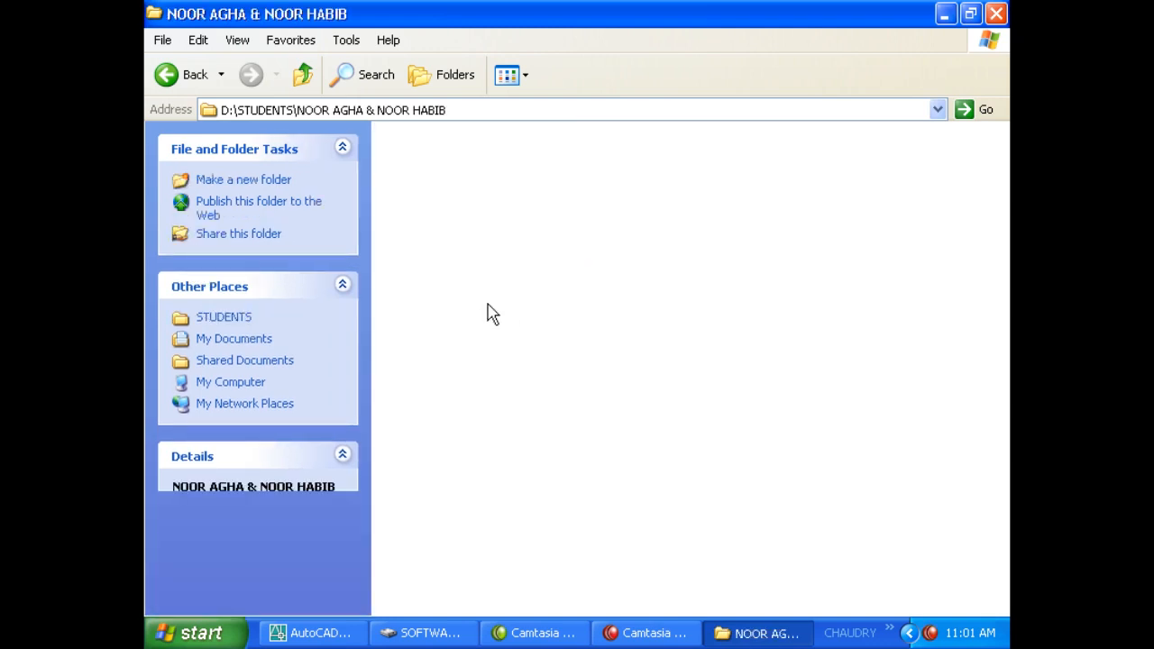
{"action": "left_click", "coordinate": [642, 174]}
{"action": "left_click", "coordinate": [558, 201]}
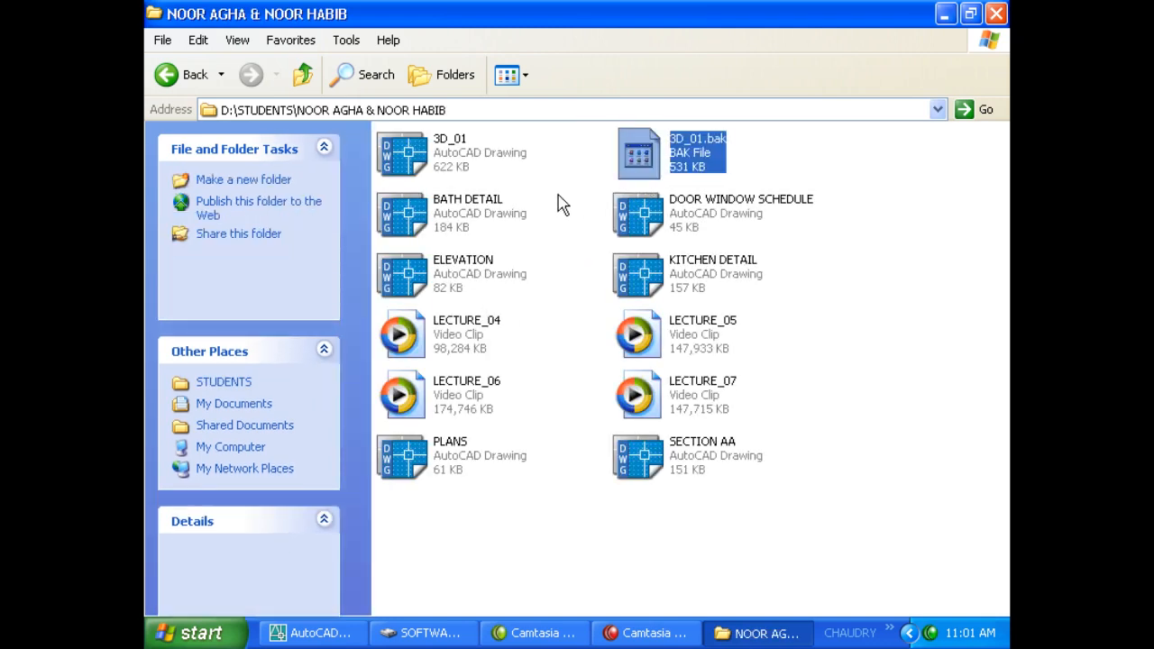
{"action": "left_click", "coordinate": [303, 74]}
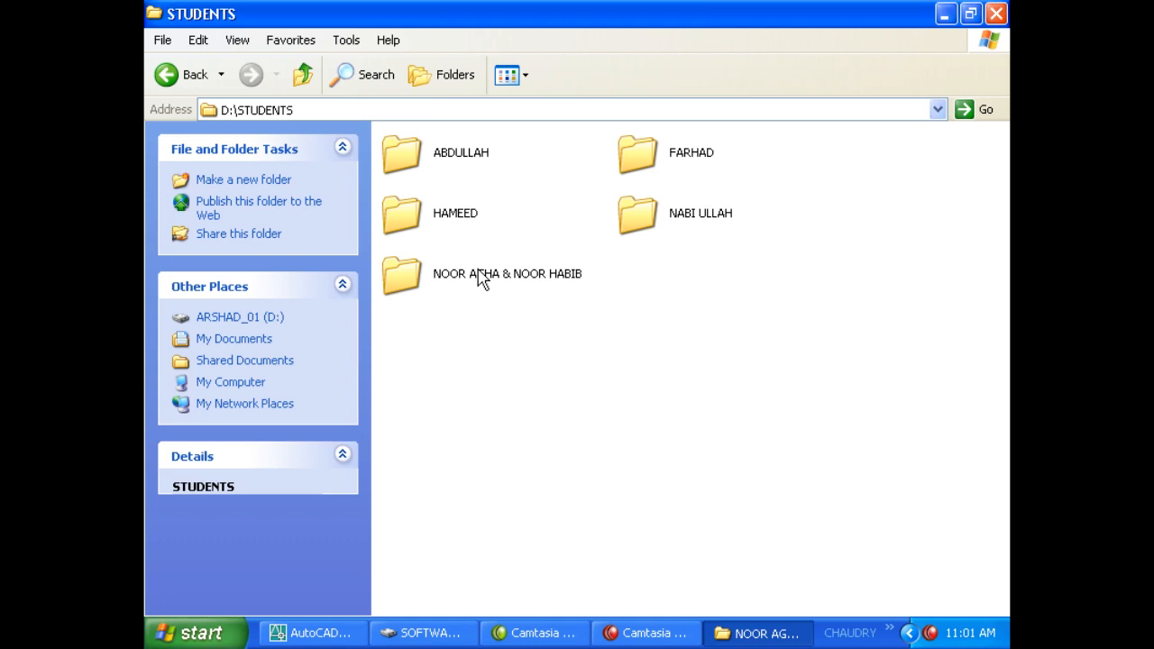
{"action": "double_click", "coordinate": [438, 216]}
{"action": "left_click", "coordinate": [640, 157]}
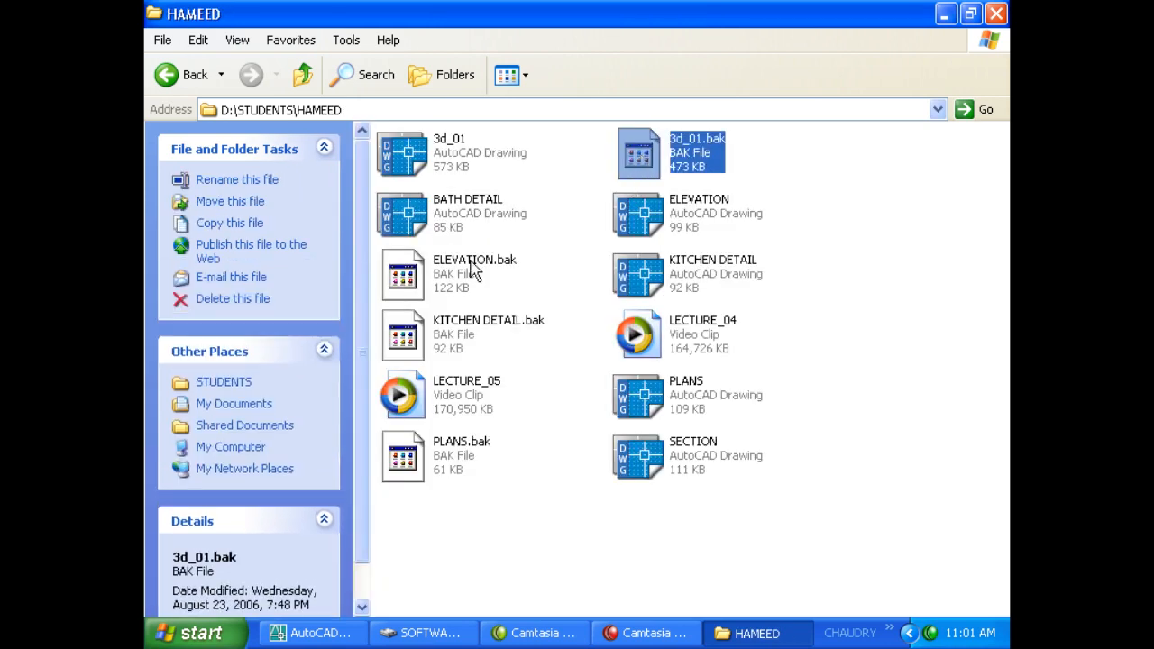
{"action": "left_click", "coordinate": [475, 285]}
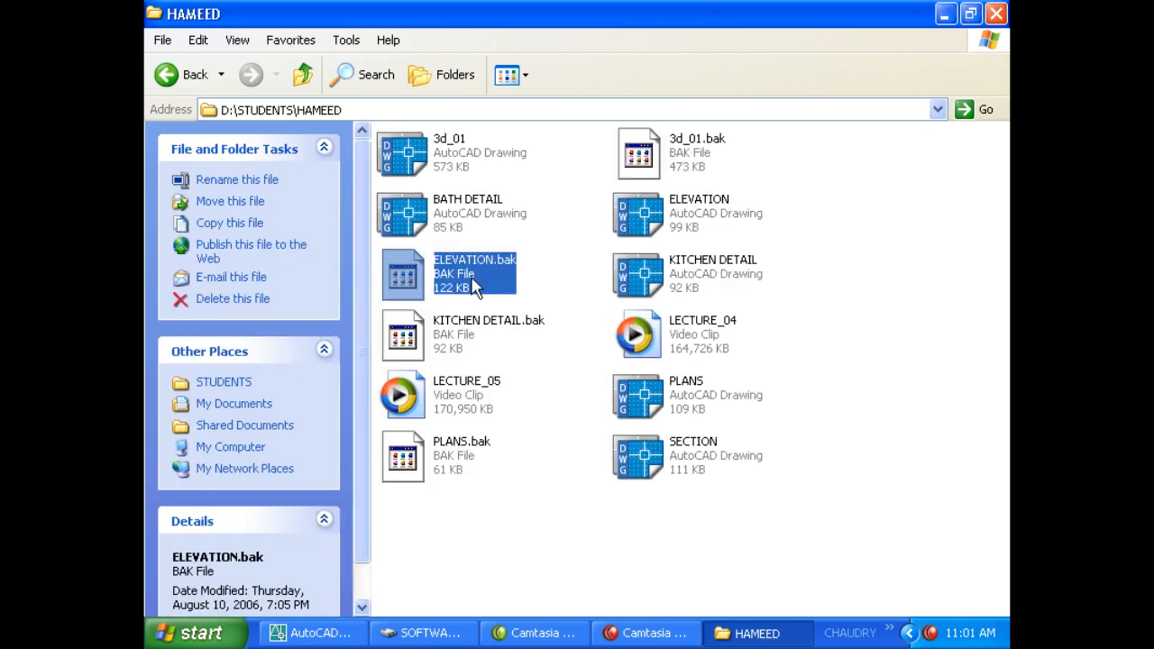
{"action": "left_click", "coordinate": [556, 214]}
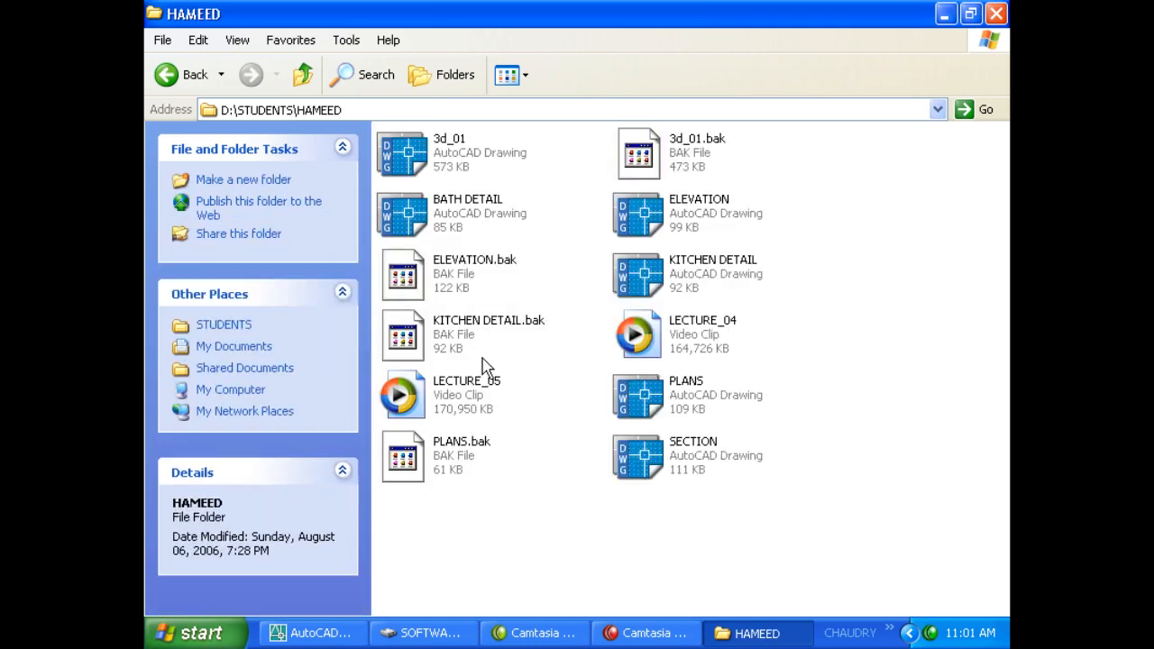
{"action": "left_click", "coordinate": [444, 287]}
{"action": "right_click", "coordinate": [441, 282]}
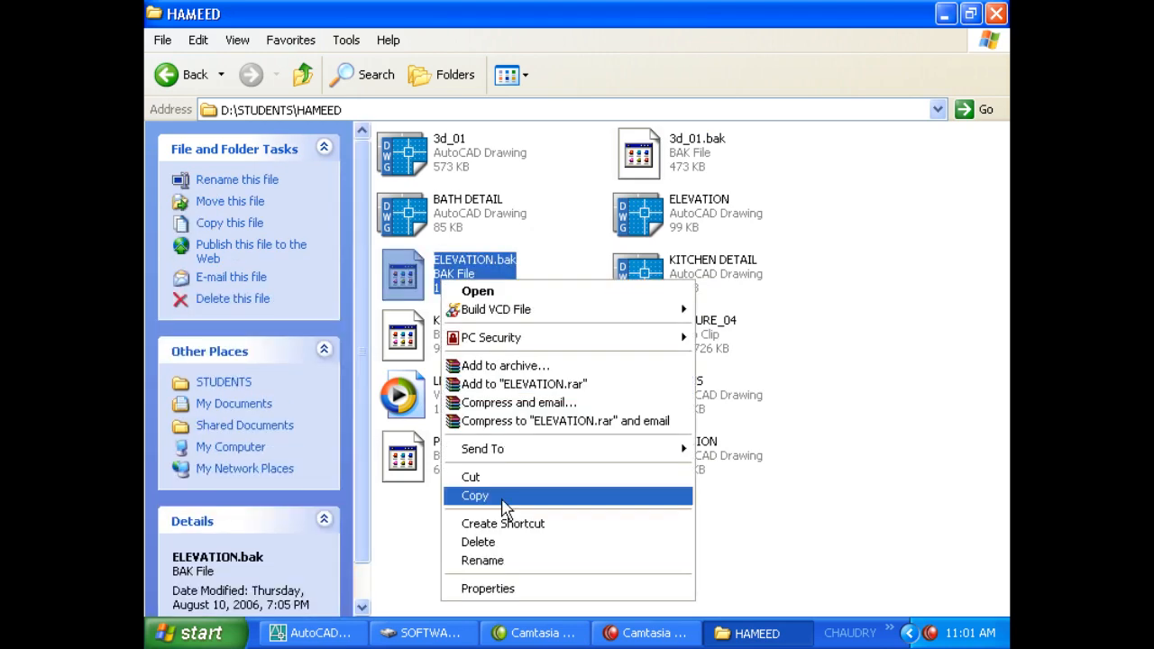
{"action": "left_click", "coordinate": [475, 496]}
Paste ELEVATION.bak on the desktop and rename it ELEVATION.dwg.
{"action": "left_click", "coordinate": [732, 633]}
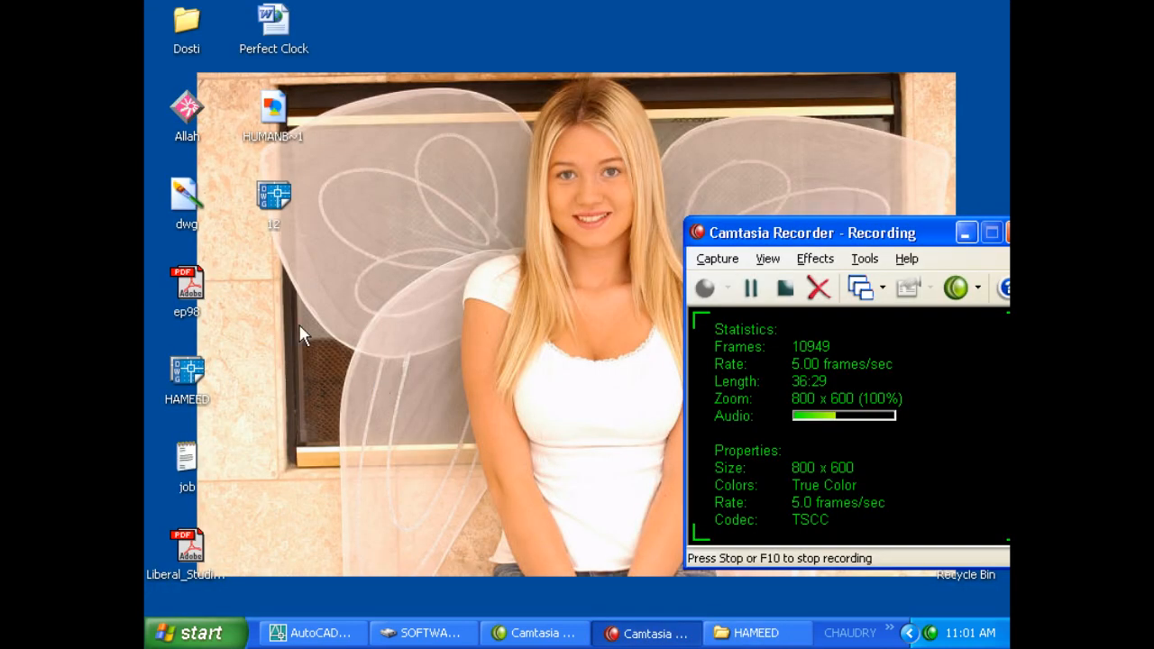
{"action": "right_click", "coordinate": [301, 327]}
{"action": "left_click", "coordinate": [329, 382]}
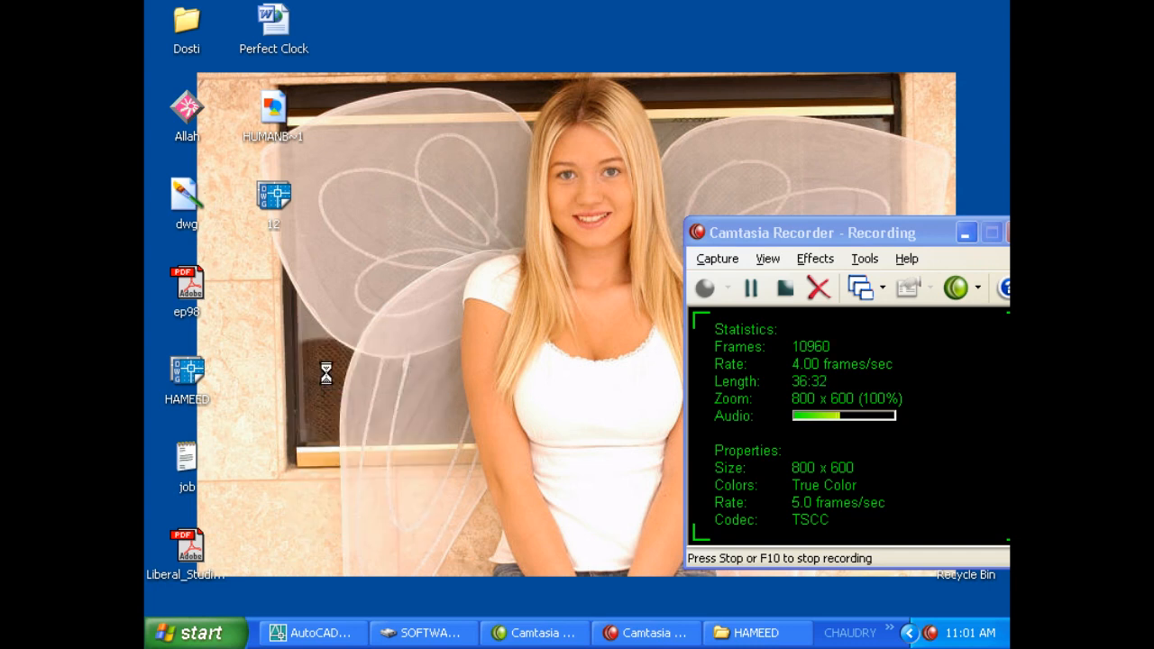
{"action": "left_click", "coordinate": [325, 368]}
{"action": "left_click", "coordinate": [284, 302]}
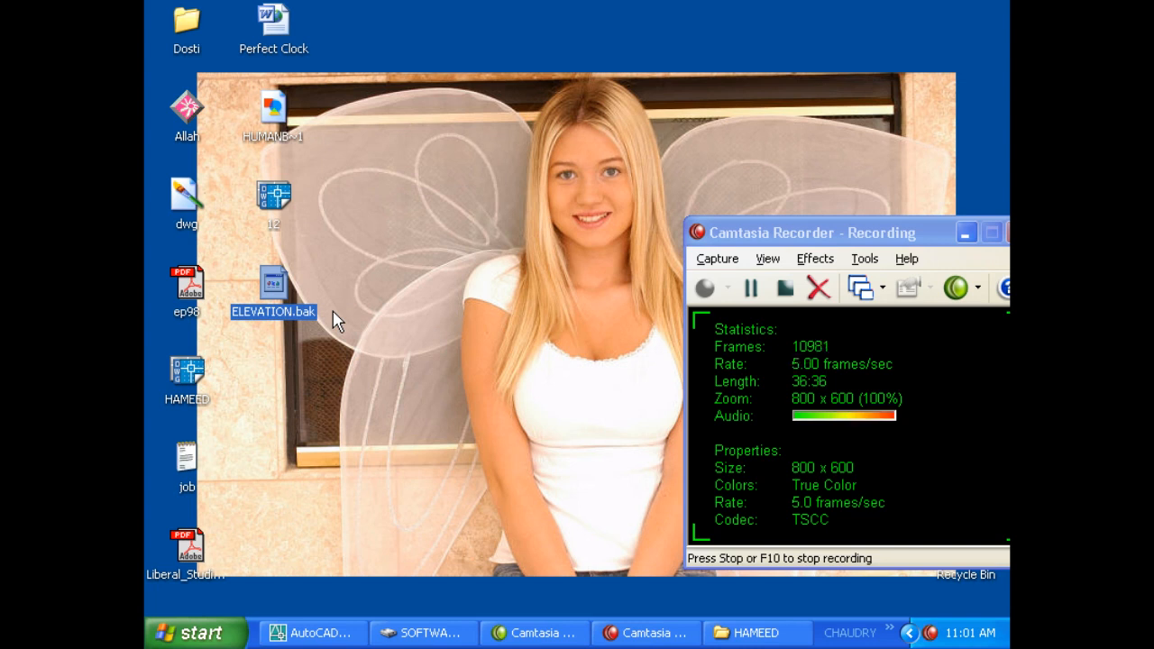
{"action": "key", "text": "F2"}
{"action": "key", "text": "End"}
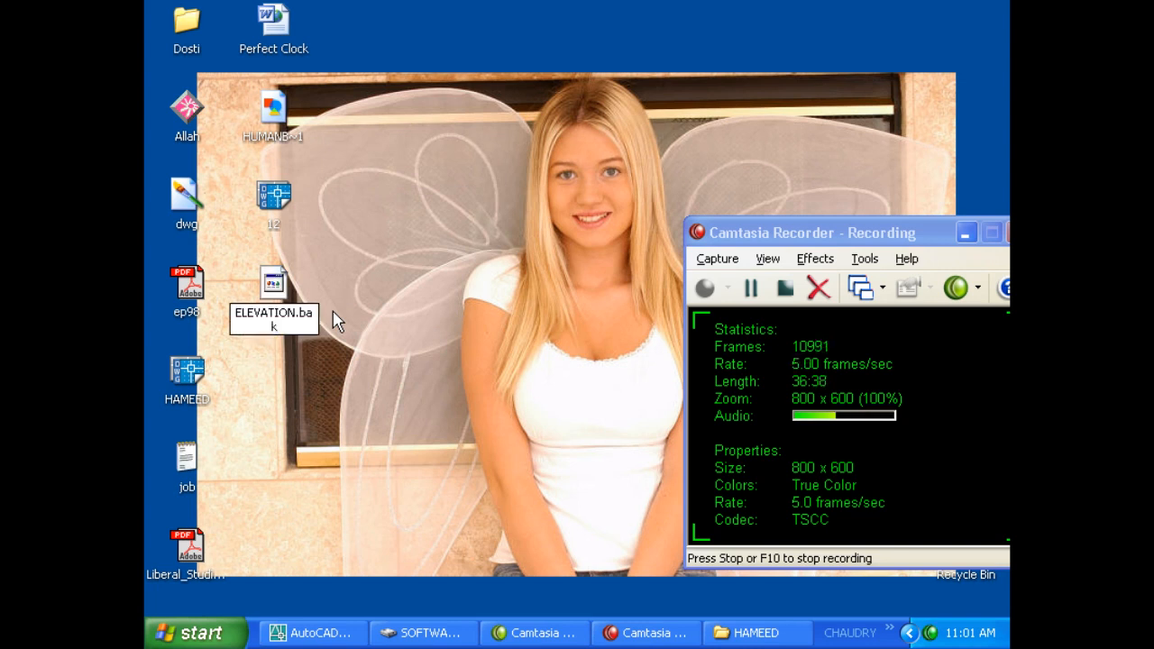
{"action": "key", "text": "BackSpace"}
{"action": "key", "text": "BackSpace"}
{"action": "key", "text": "BackSpace"}
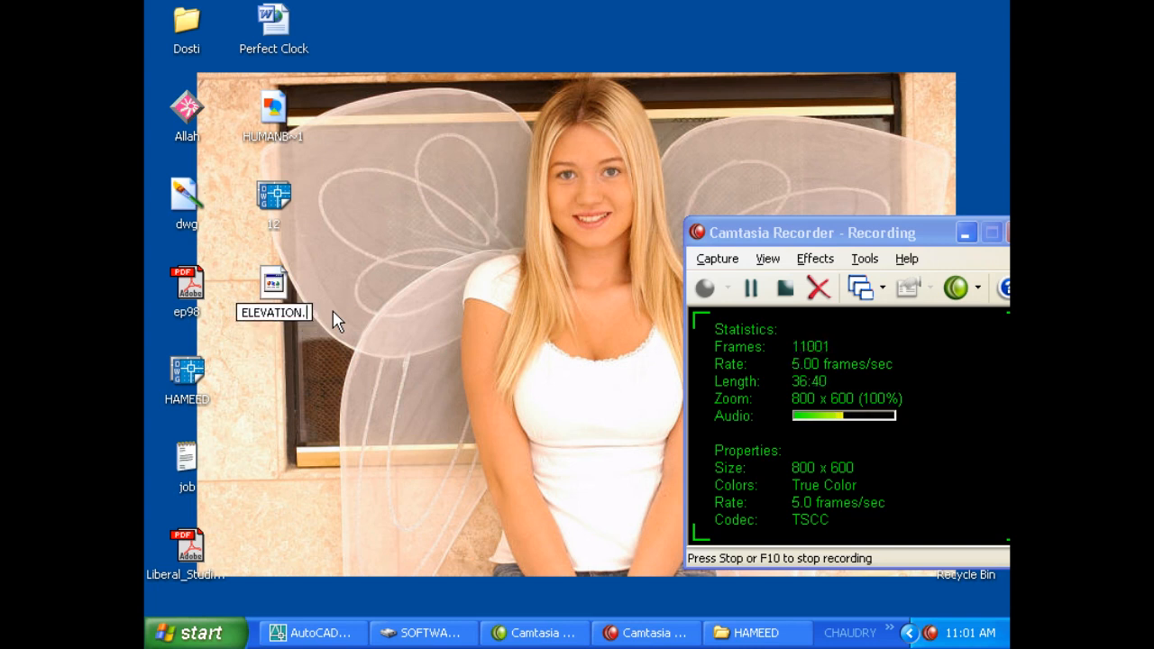
{"action": "type", "text": "dwg"}
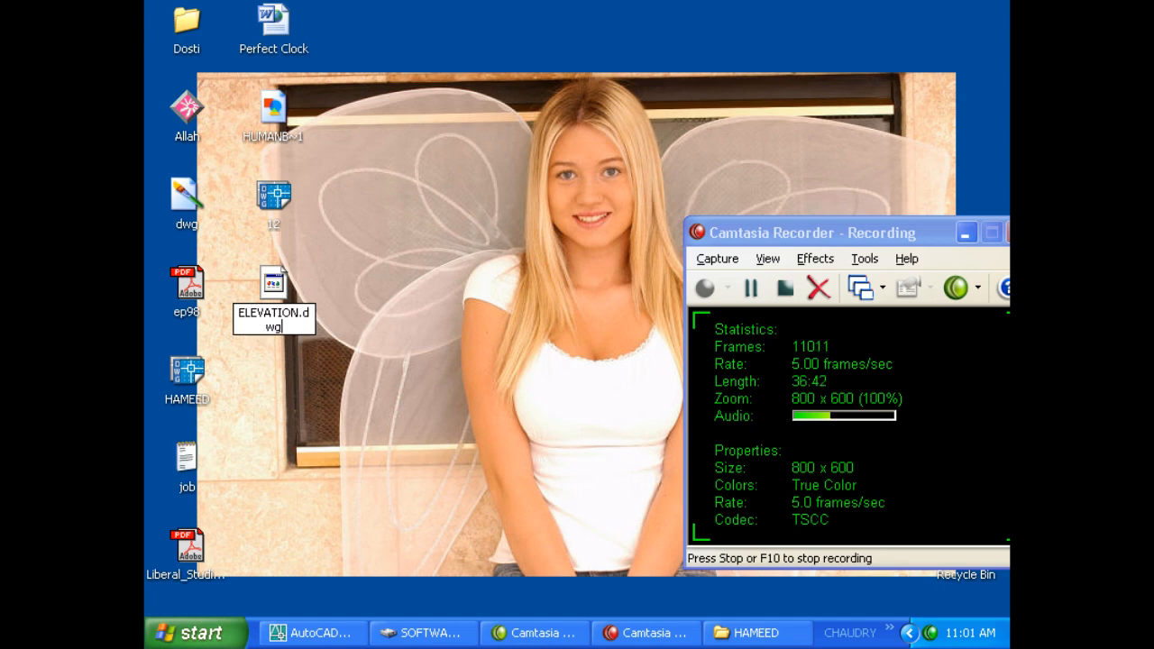
{"action": "key", "text": "Return"}
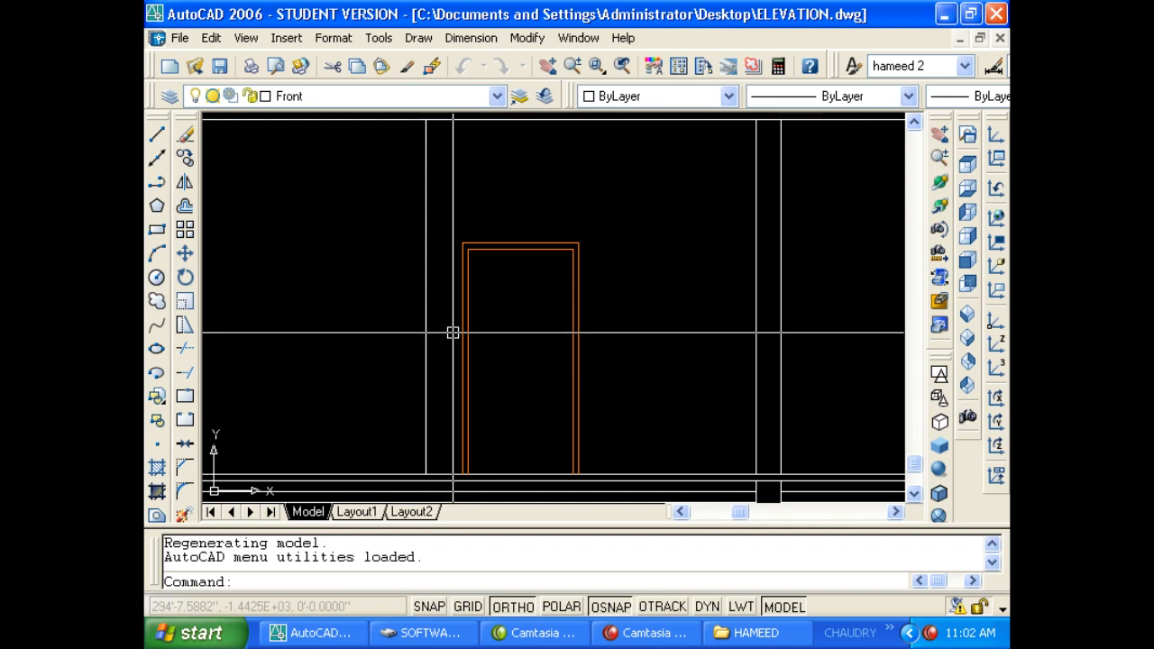
Zoom out and back in on the front elevation with real-time zoom.
{"action": "left_click", "coordinate": [589, 288]}
{"action": "key", "text": "Escape"}
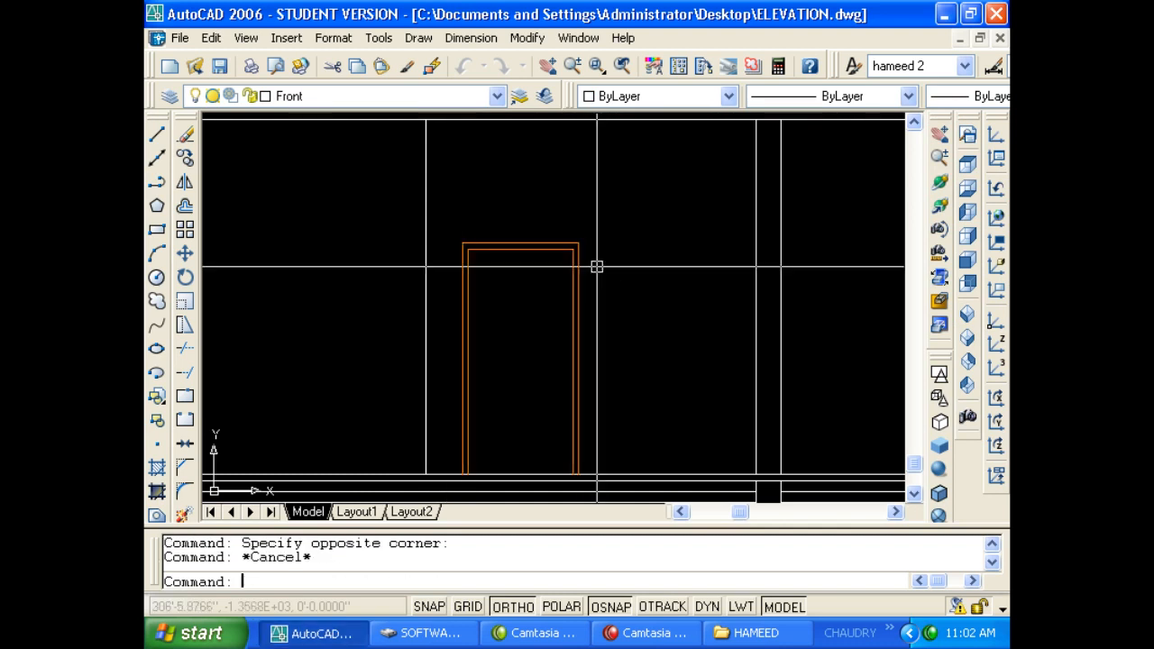
{"action": "key", "text": "Escape"}
{"action": "type", "text": "z"}
{"action": "key", "text": "Return"}
{"action": "mouse_move", "coordinate": [590, 281]}
{"action": "left_mouse_down"}
{"action": "mouse_move", "coordinate": [571, 450]}
{"action": "mouse_move", "coordinate": [555, 383]}
{"action": "left_mouse_up"}
{"action": "left_click_drag", "start_coordinate": [555, 314], "coordinate": [563, 468]}
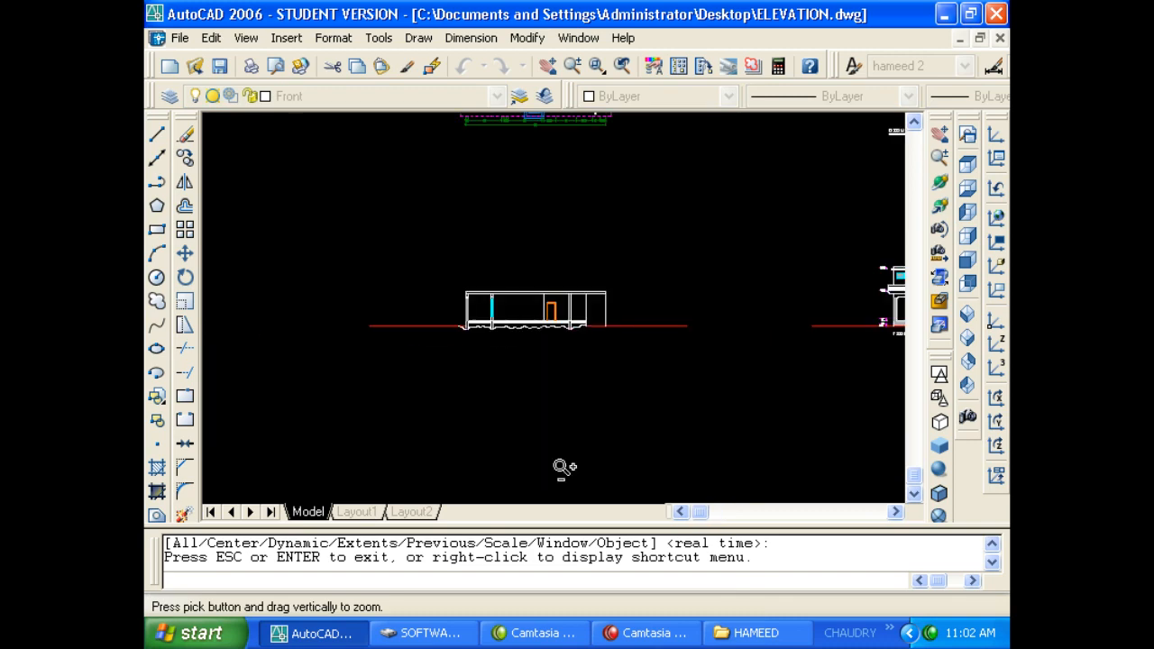
{"action": "left_click_drag", "start_coordinate": [570, 377], "coordinate": [579, 491]}
{"action": "scroll", "coordinate": [847, 321], "scroll_direction": "up", "scroll_amount": 4}
{"action": "scroll", "coordinate": [847, 321], "scroll_direction": "up", "scroll_amount": 3}
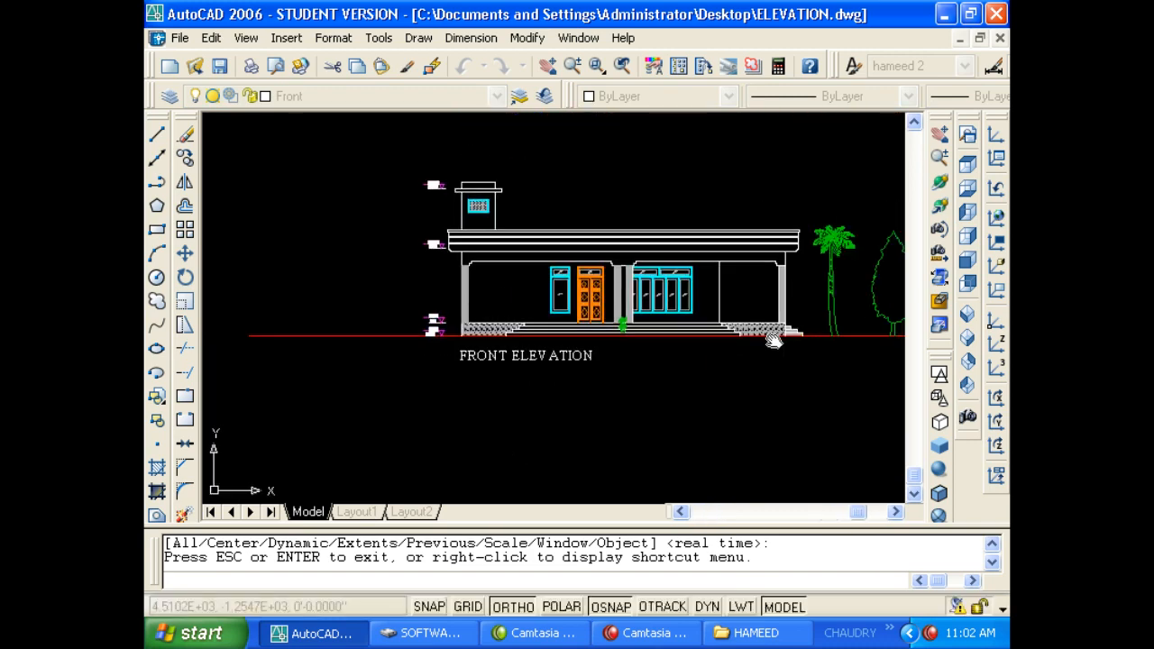
Exit the zoom and close ELEVATION.dwg without saving changes.
{"action": "right_click", "coordinate": [584, 344]}
{"action": "left_click", "coordinate": [608, 356]}
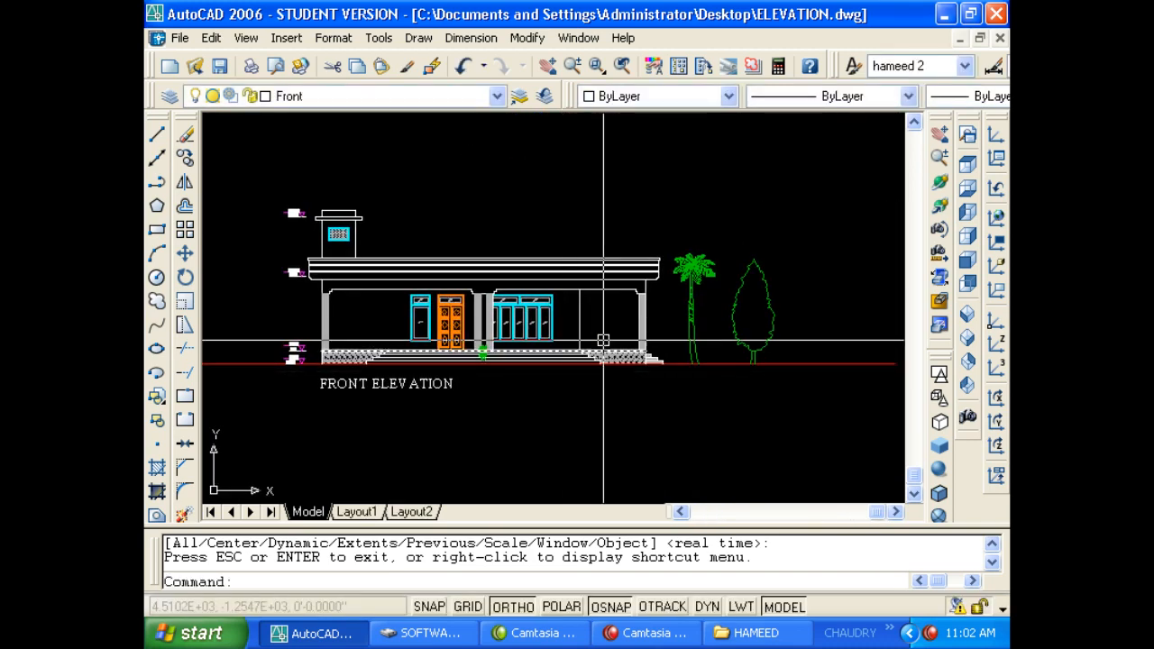
{"action": "key", "text": "Escape"}
{"action": "key", "text": "Escape"}
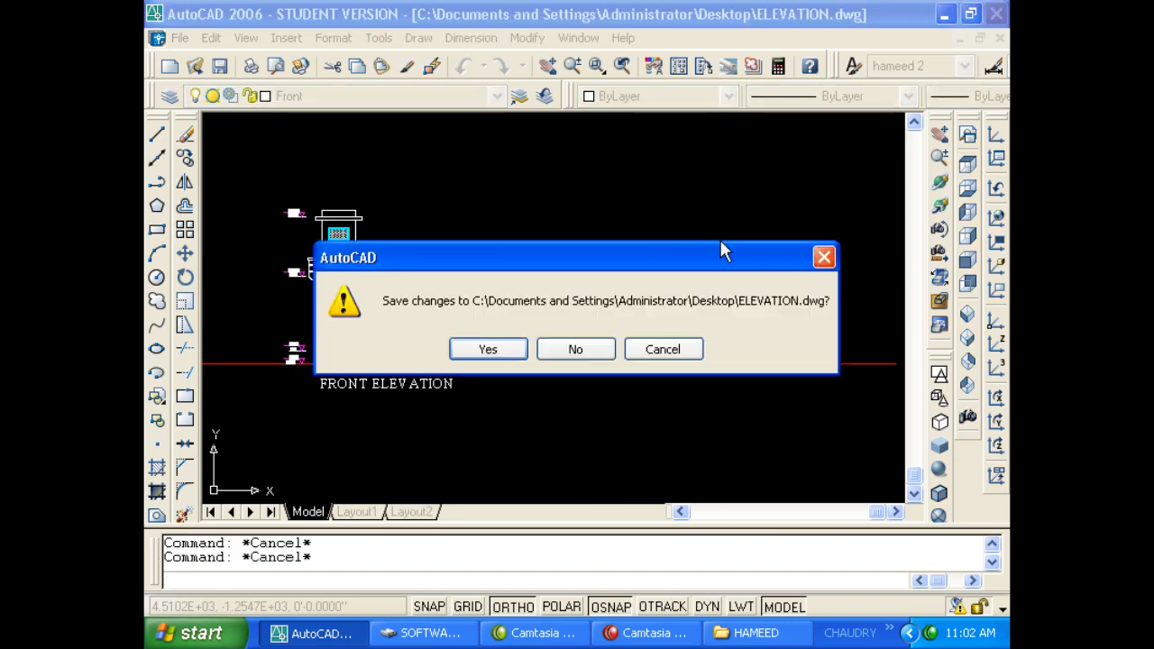
{"action": "left_click", "coordinate": [577, 348]}
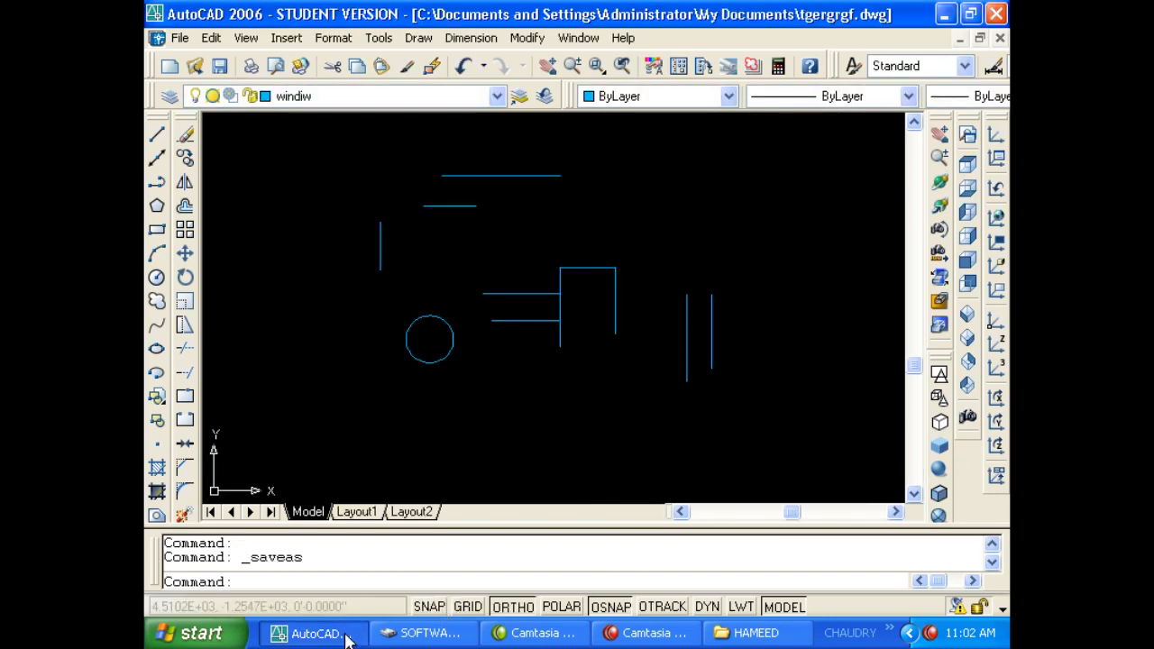
Delete the ELEVATION drawing file from the desktop.
{"action": "left_click", "coordinate": [347, 634]}
{"action": "double_click", "coordinate": [279, 309]}
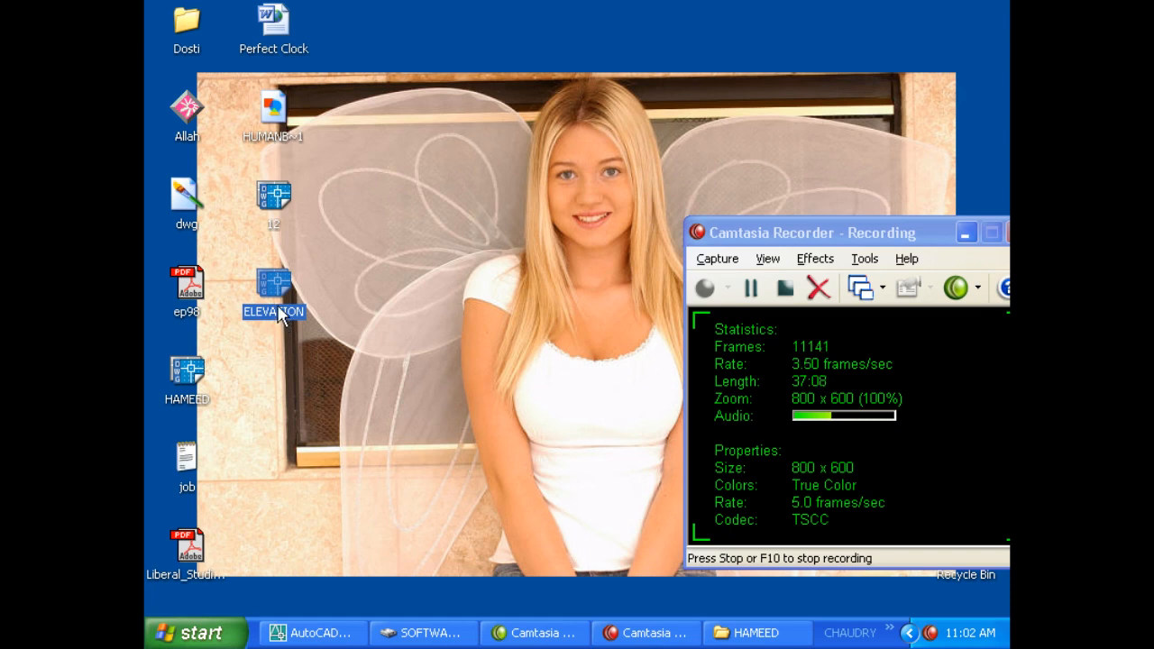
{"action": "key", "text": "Delete"}
{"action": "key", "text": "Return"}
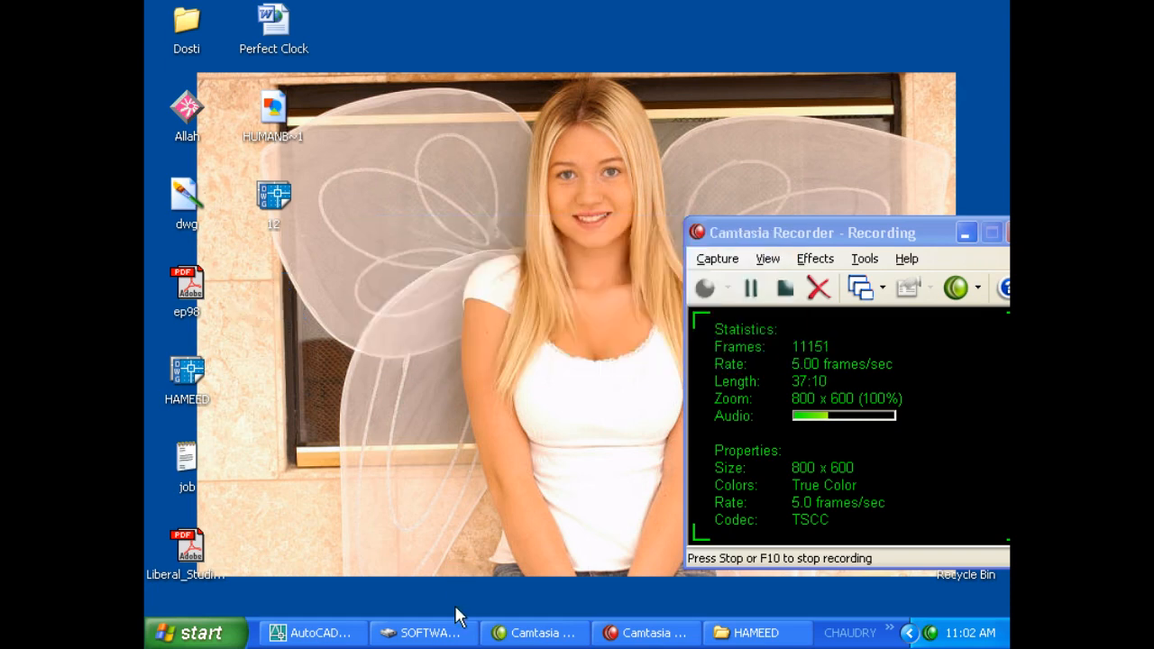
Set and confirm an open password for tgergrgf.dwg under Security Options, then close Options.
{"action": "left_click", "coordinate": [309, 631]}
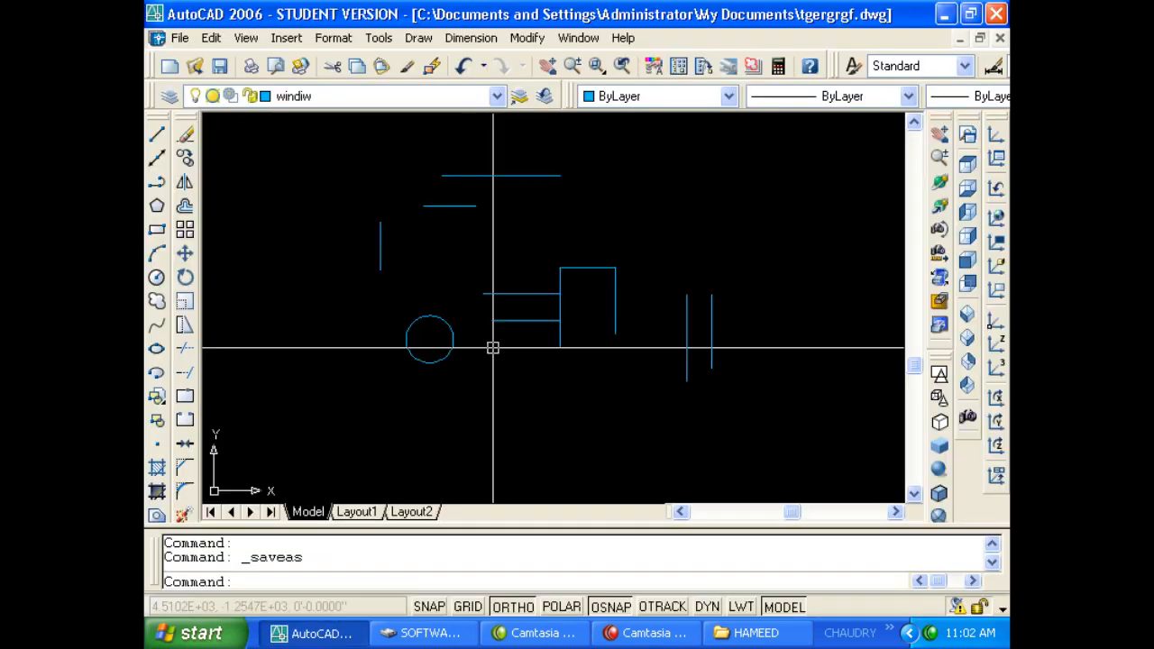
{"action": "type", "text": "op"}
{"action": "key", "text": "Return"}
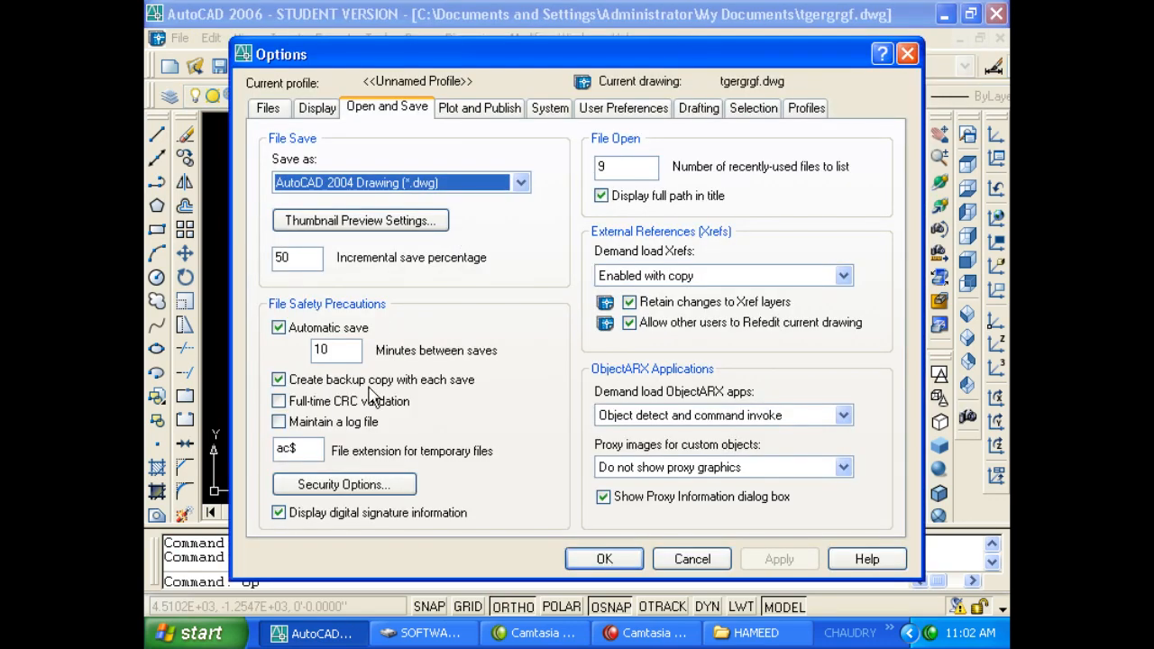
{"action": "left_click", "coordinate": [329, 484]}
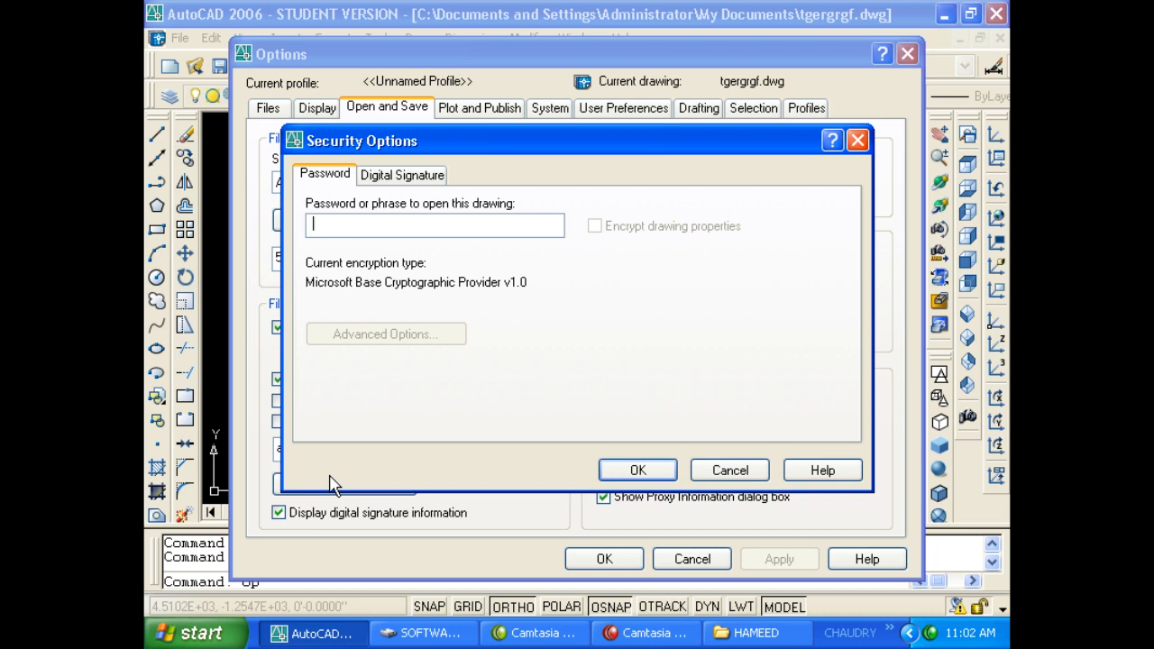
{"action": "left_click", "coordinate": [312, 220]}
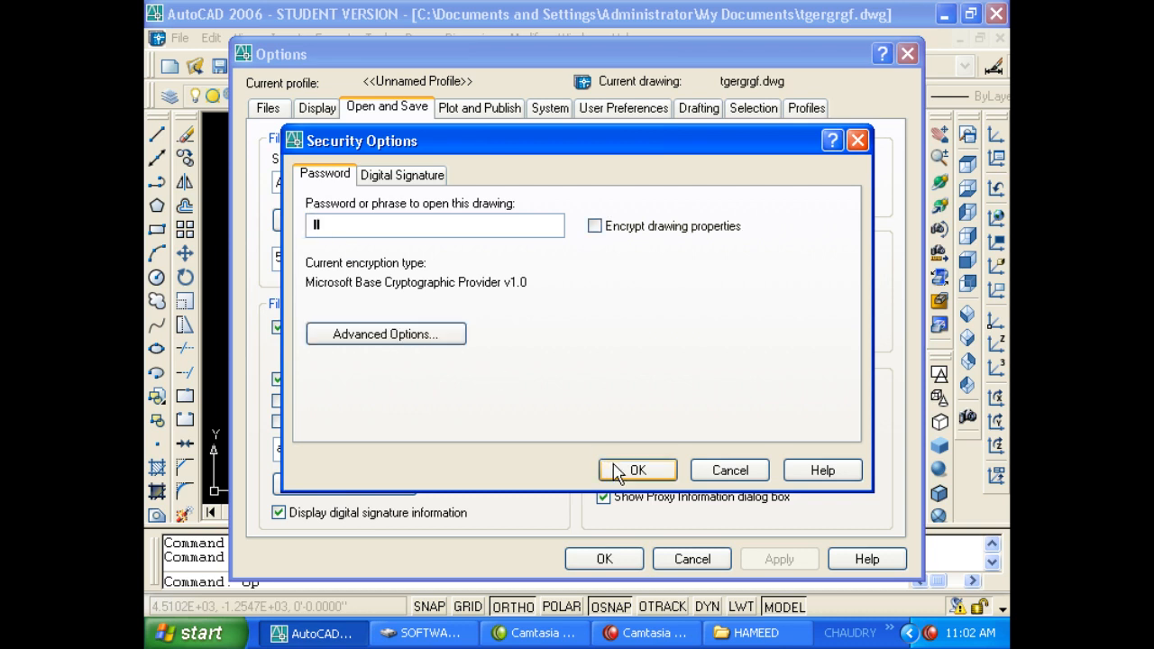
{"action": "left_click", "coordinate": [640, 470]}
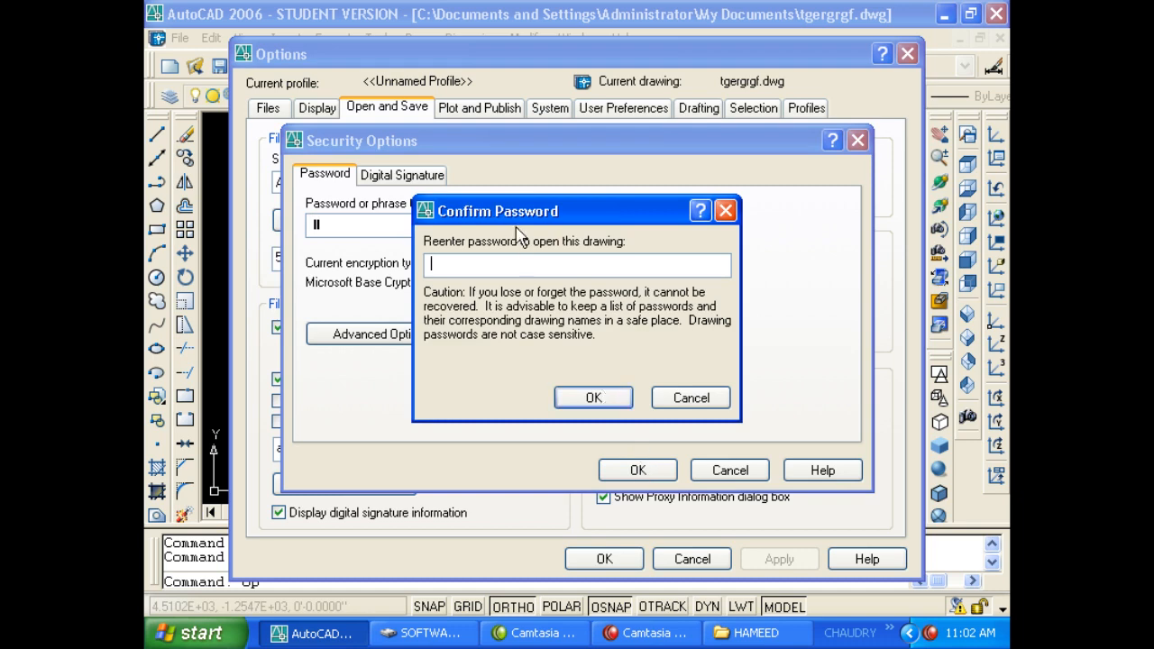
{"action": "left_click", "coordinate": [589, 401]}
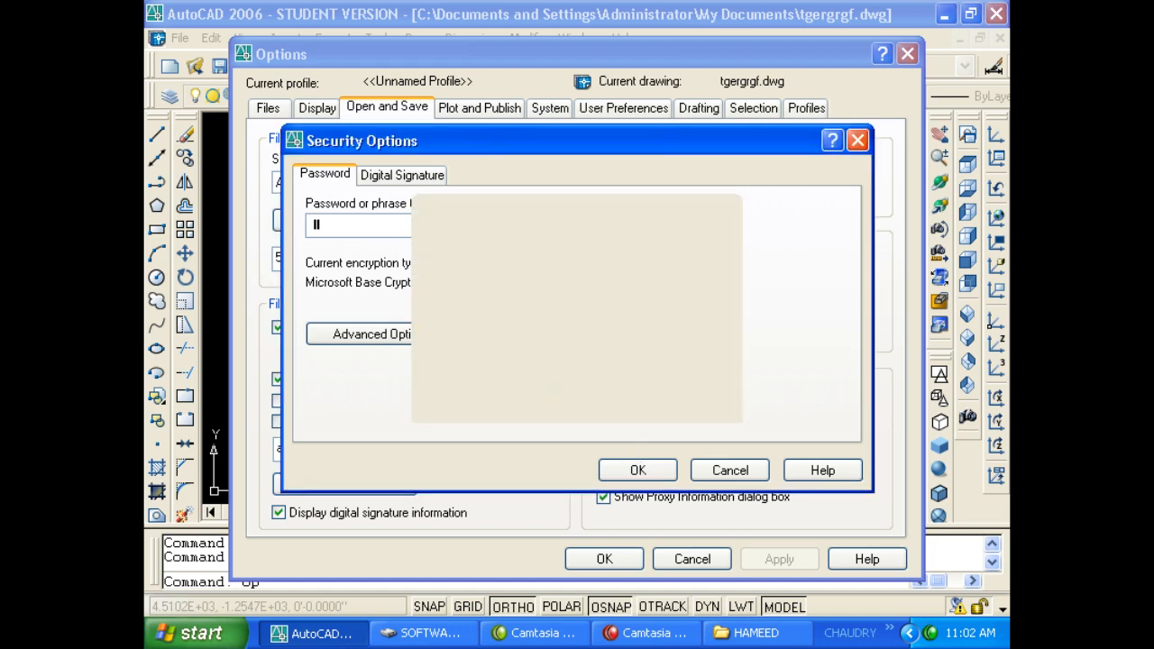
{"action": "left_click", "coordinate": [604, 560]}
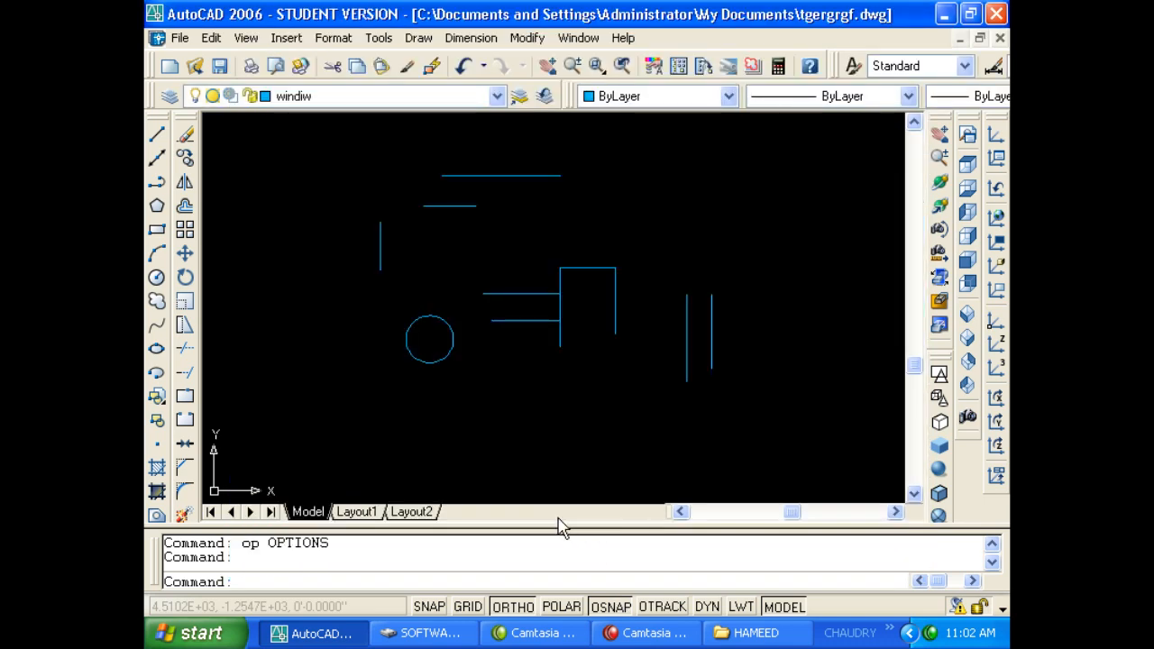
Save the protected drawing over 12.dwg on the Desktop and close it.
{"action": "key", "text": "ctrl+shift+s"}
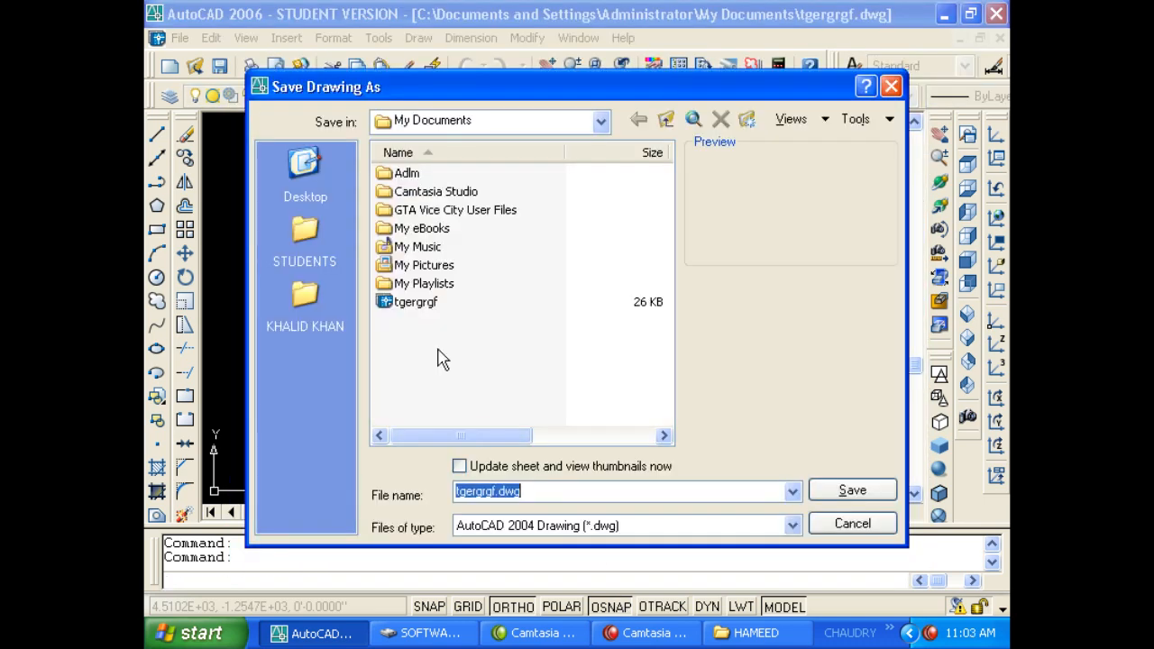
{"action": "left_click", "coordinate": [301, 169]}
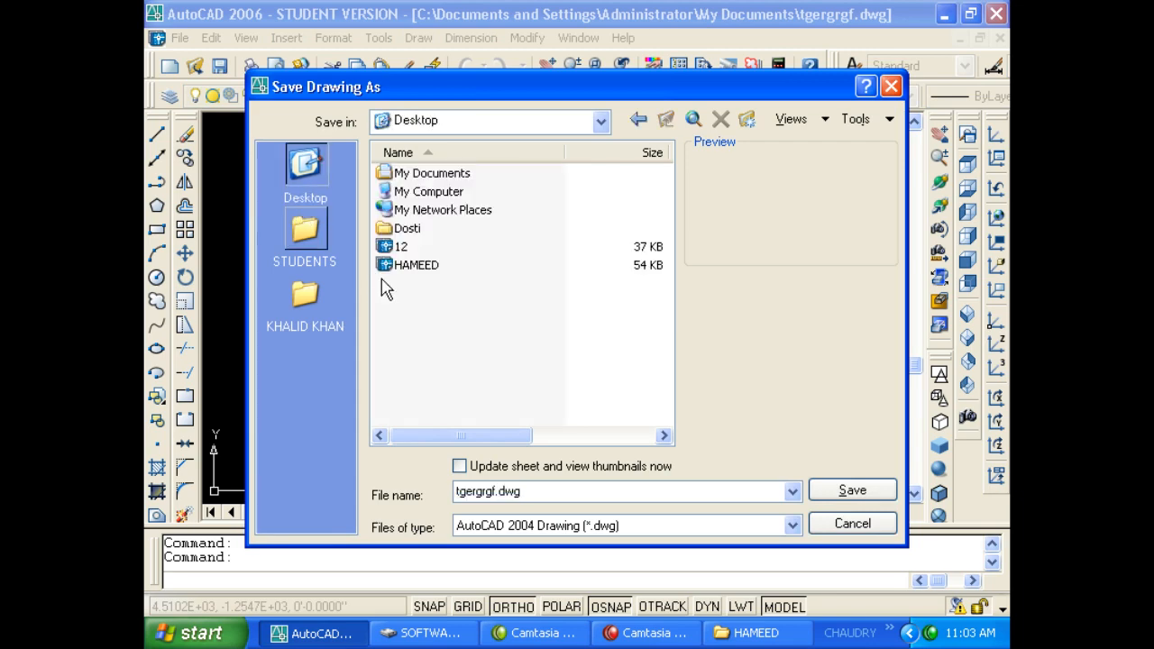
{"action": "double_click", "coordinate": [398, 247]}
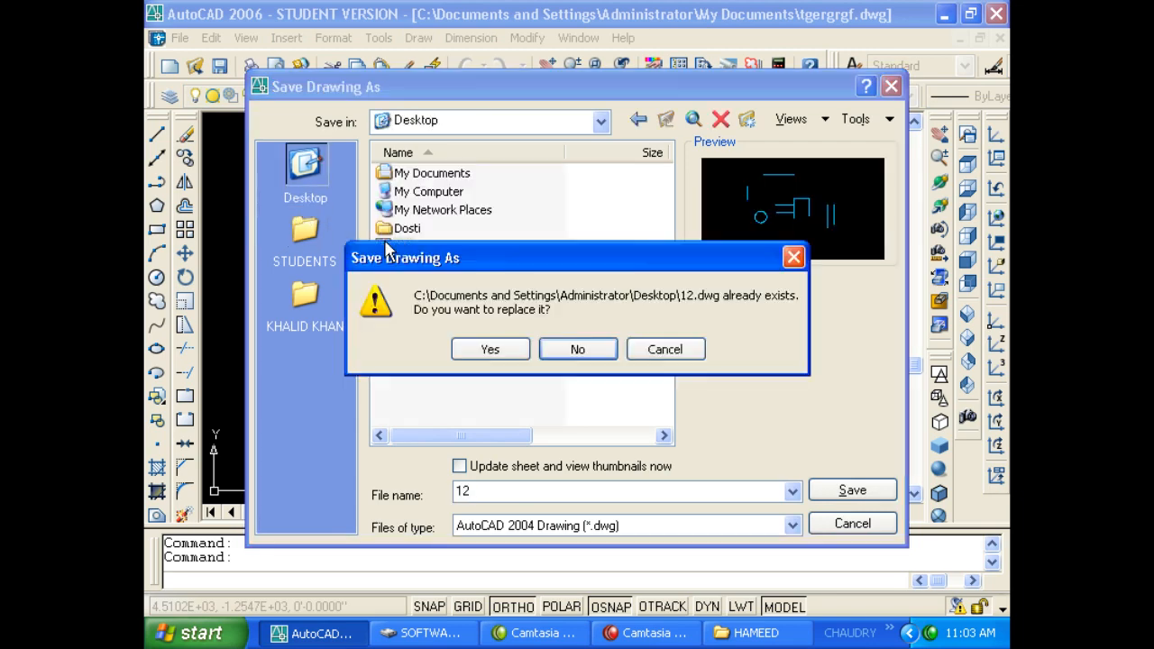
{"action": "left_click", "coordinate": [499, 357]}
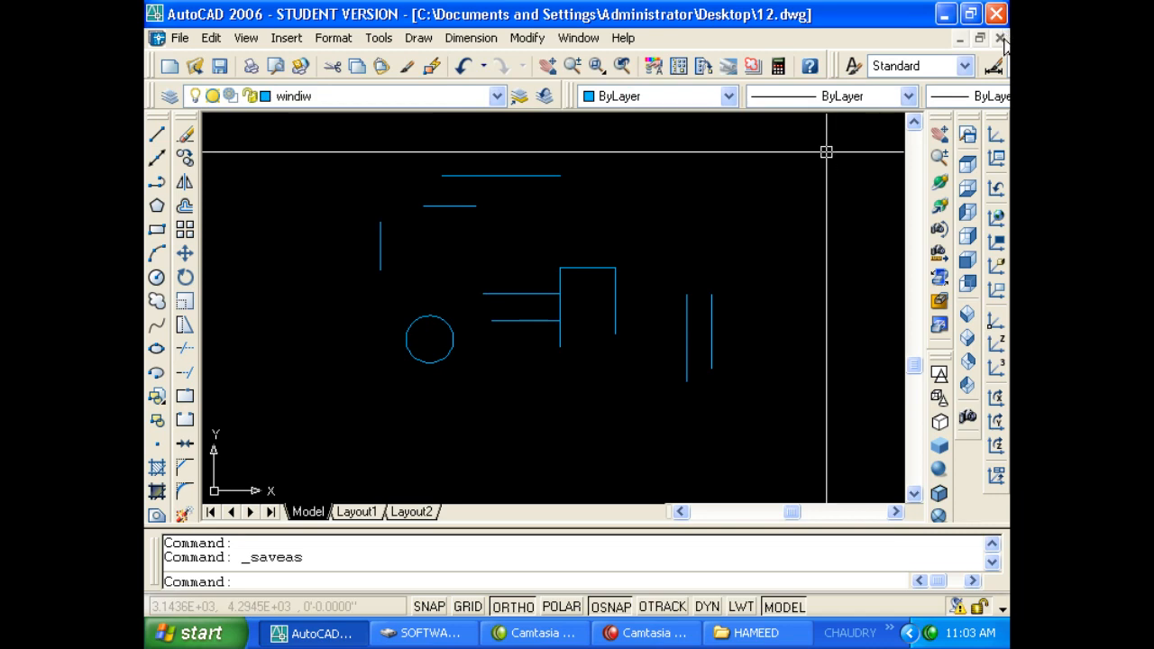
{"action": "key", "text": "Escape"}
{"action": "key", "text": "Escape"}
{"action": "left_click", "coordinate": [946, 19]}
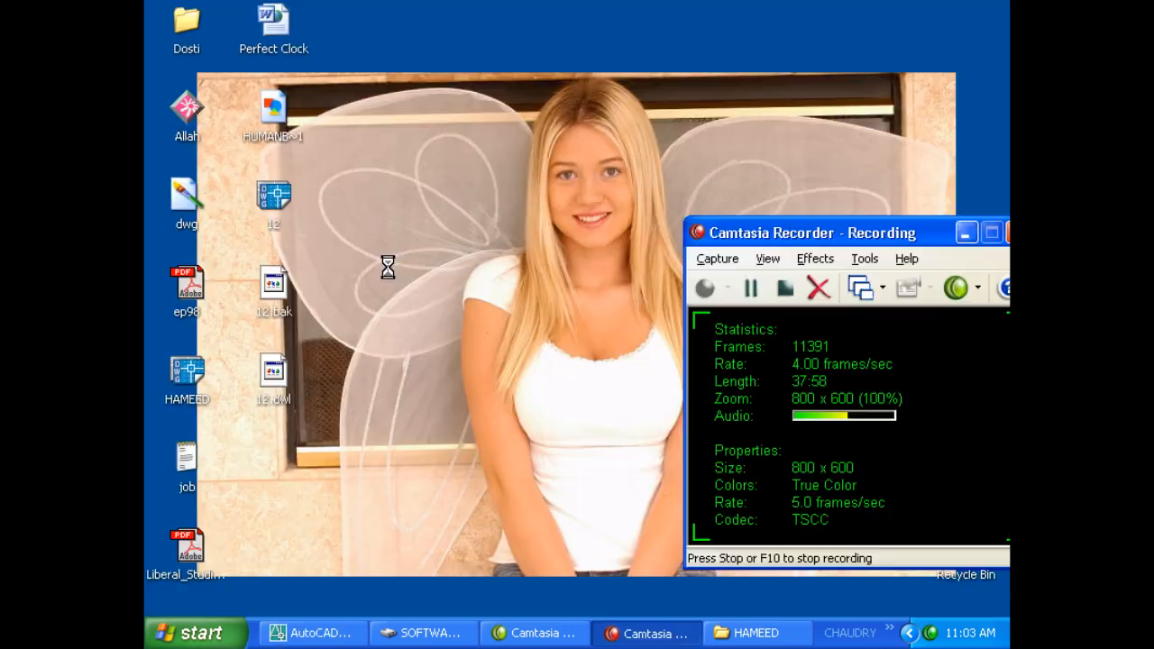
Reopen 12.dwg by entering its password after one failed attempt, then start opening HAMEED.
{"action": "double_click", "coordinate": [277, 206]}
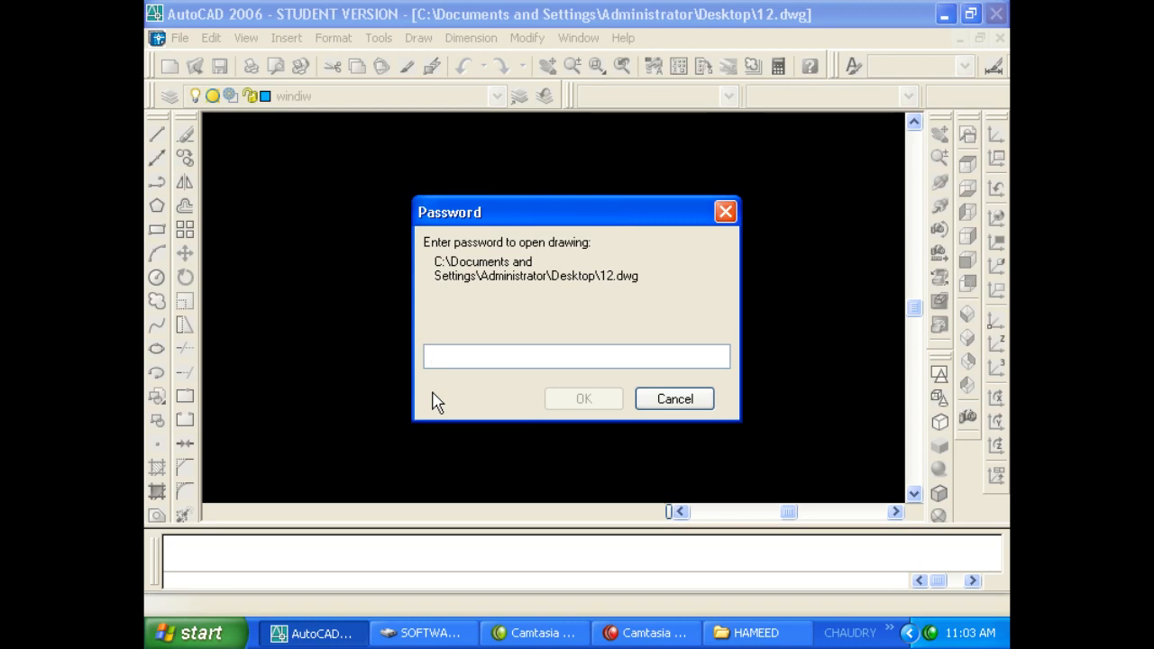
{"action": "type", "text": "123"}
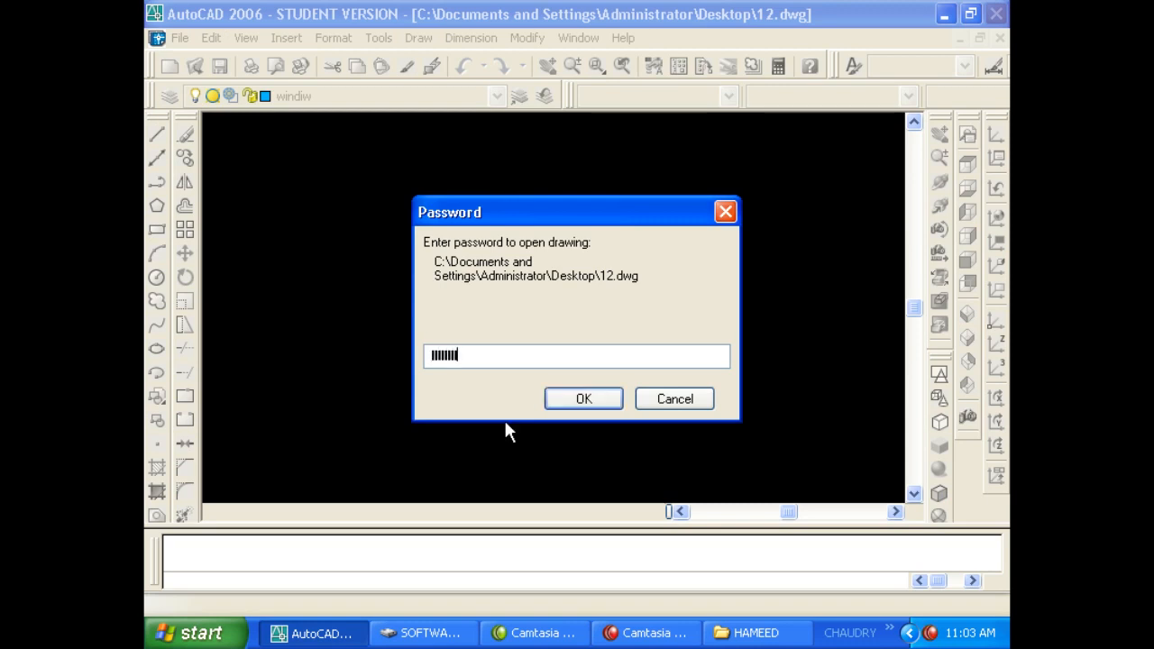
{"action": "left_click", "coordinate": [550, 403]}
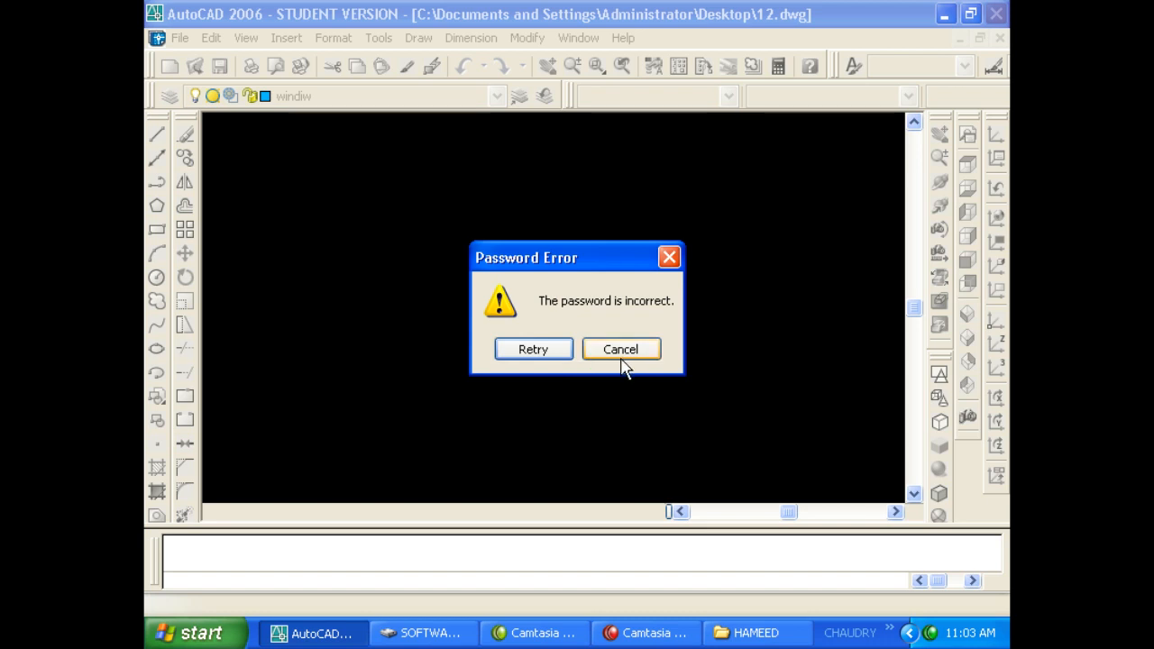
{"action": "left_click", "coordinate": [569, 352]}
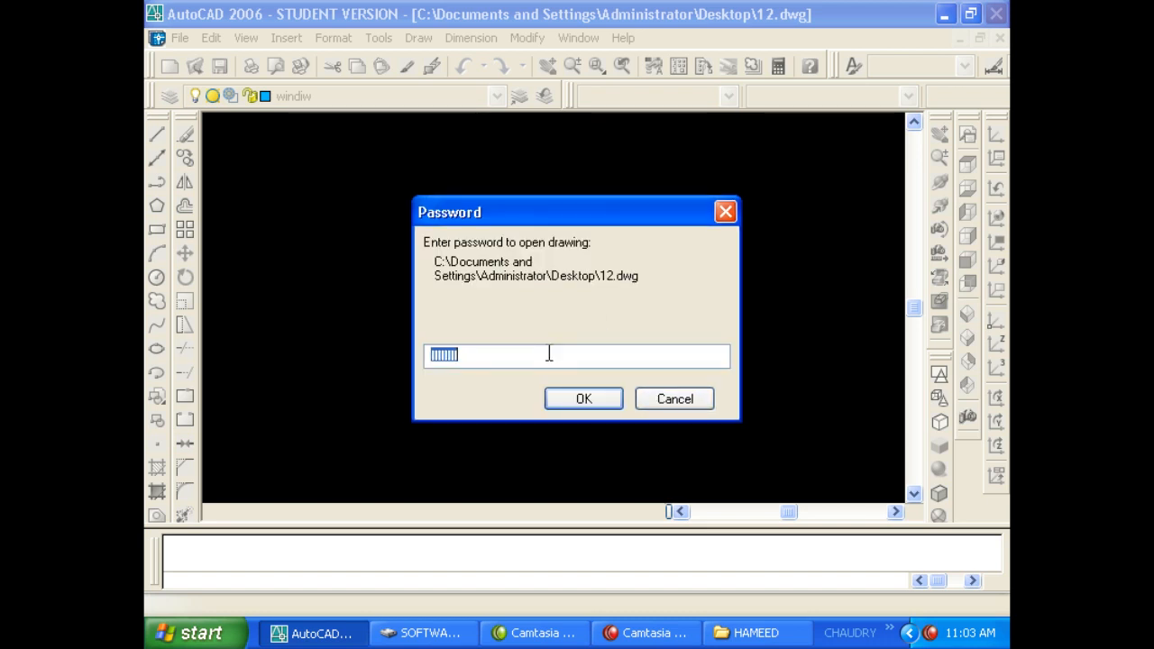
{"action": "type", "text": "1"}
{"action": "left_click", "coordinate": [582, 397]}
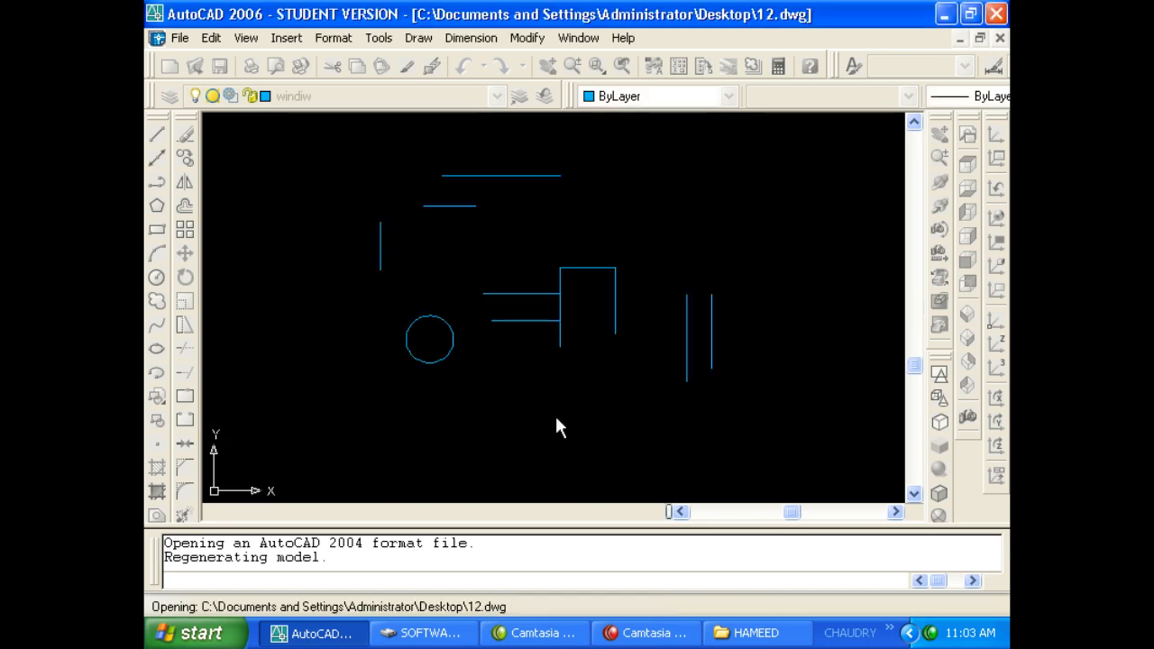
{"action": "left_click", "coordinate": [336, 631]}
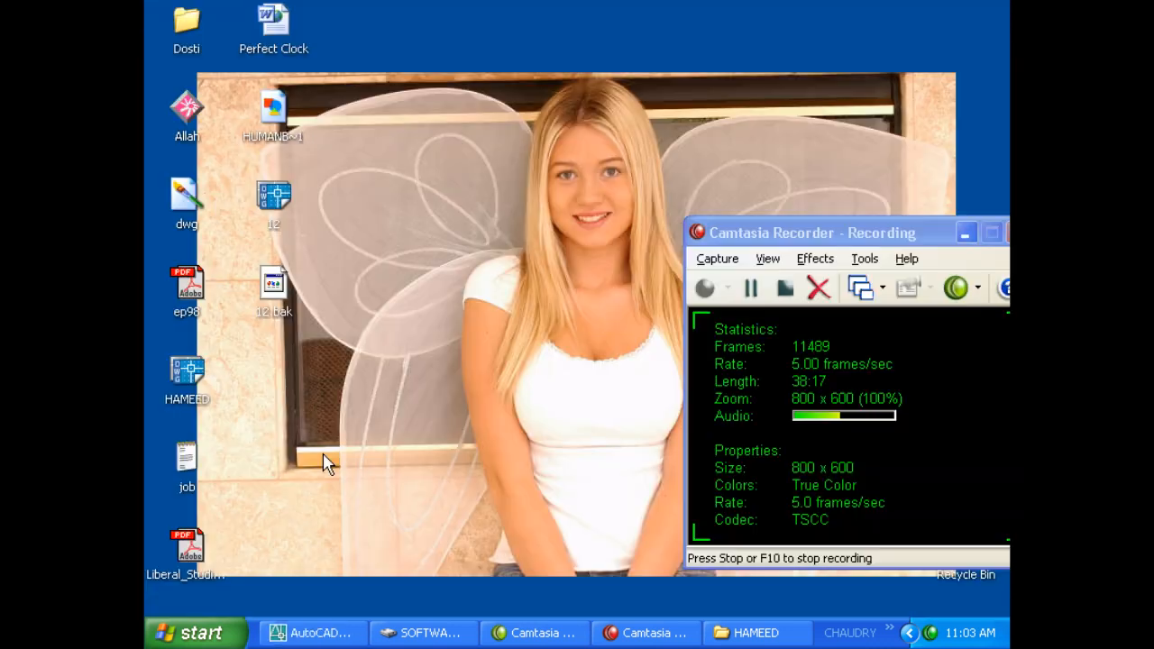
{"action": "double_click", "coordinate": [206, 372]}
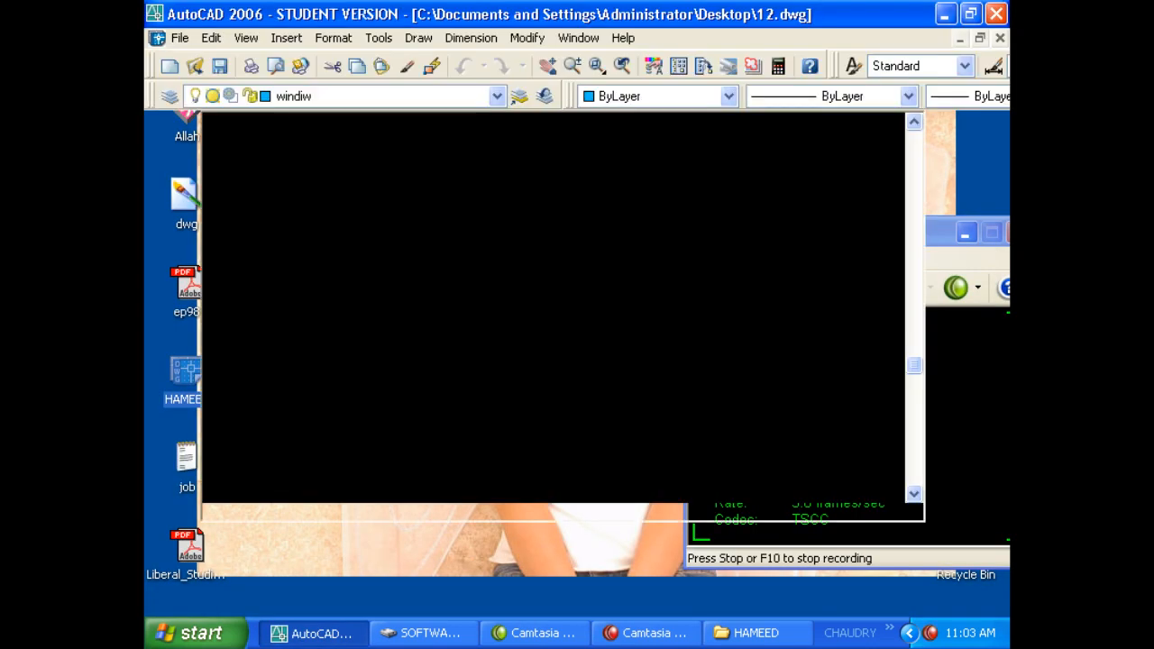
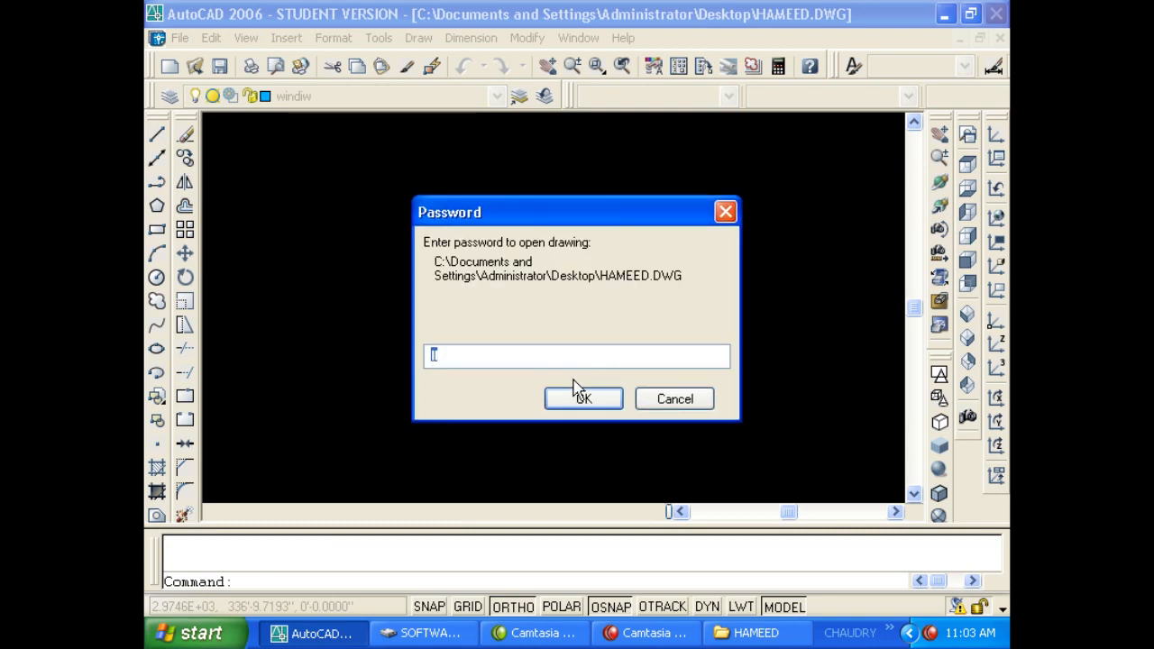
Submit a password for HAMEED.dwg, then cancel and dismiss the 'Unable to open' message.
{"action": "left_click", "coordinate": [577, 398]}
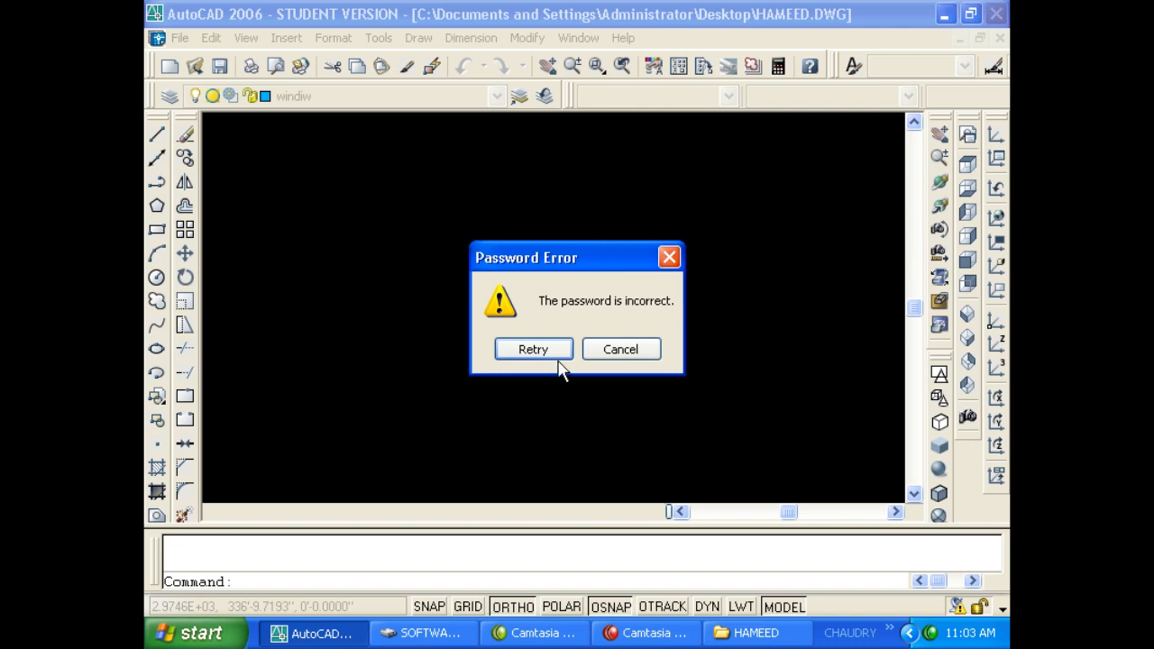
{"action": "left_click", "coordinate": [552, 354]}
{"action": "left_click", "coordinate": [675, 399]}
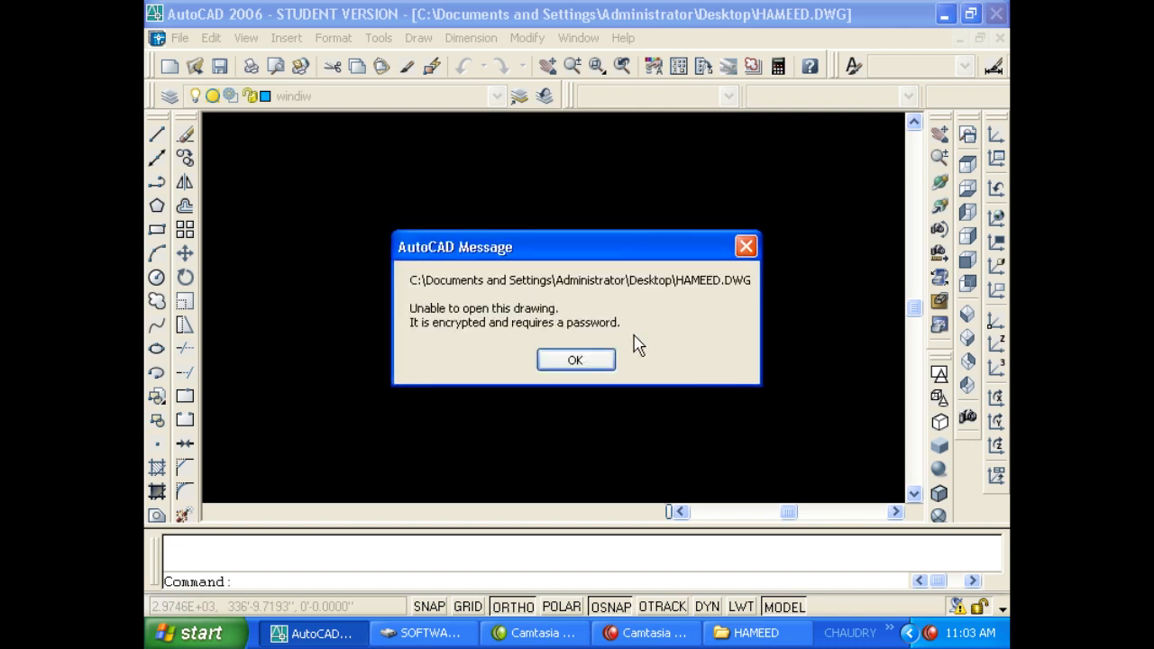
{"action": "left_click", "coordinate": [575, 359]}
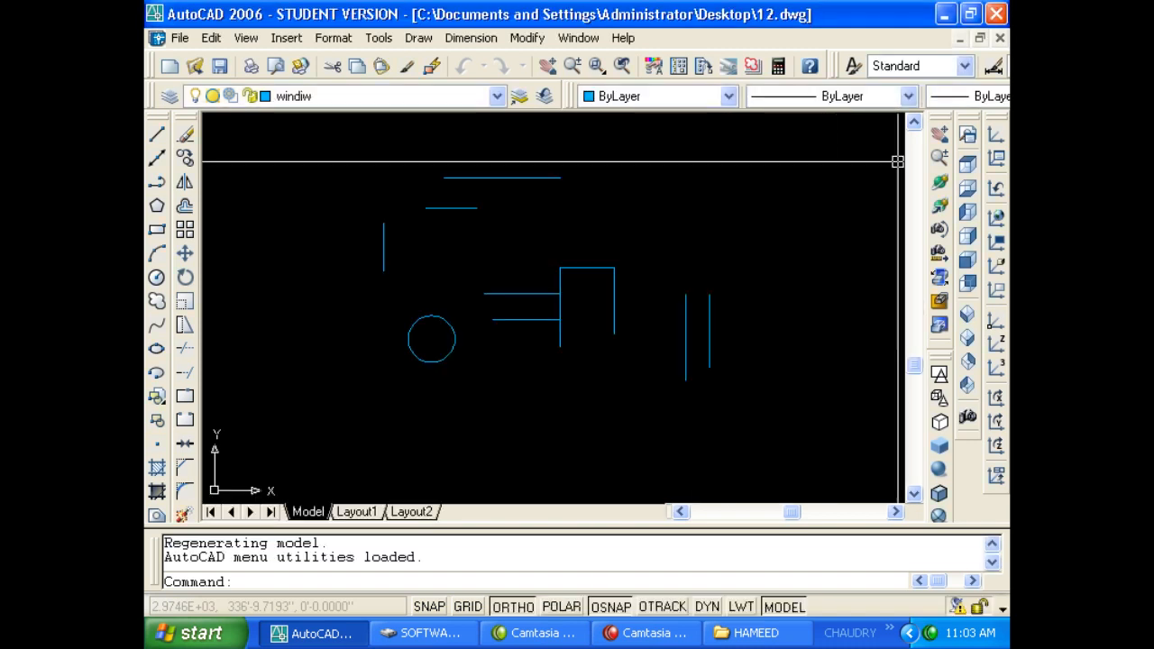
Nudge the drawing view and bring up Options with the O command.
{"action": "middle_click_drag", "start_coordinate": [530, 361], "coordinate": [516, 391]}
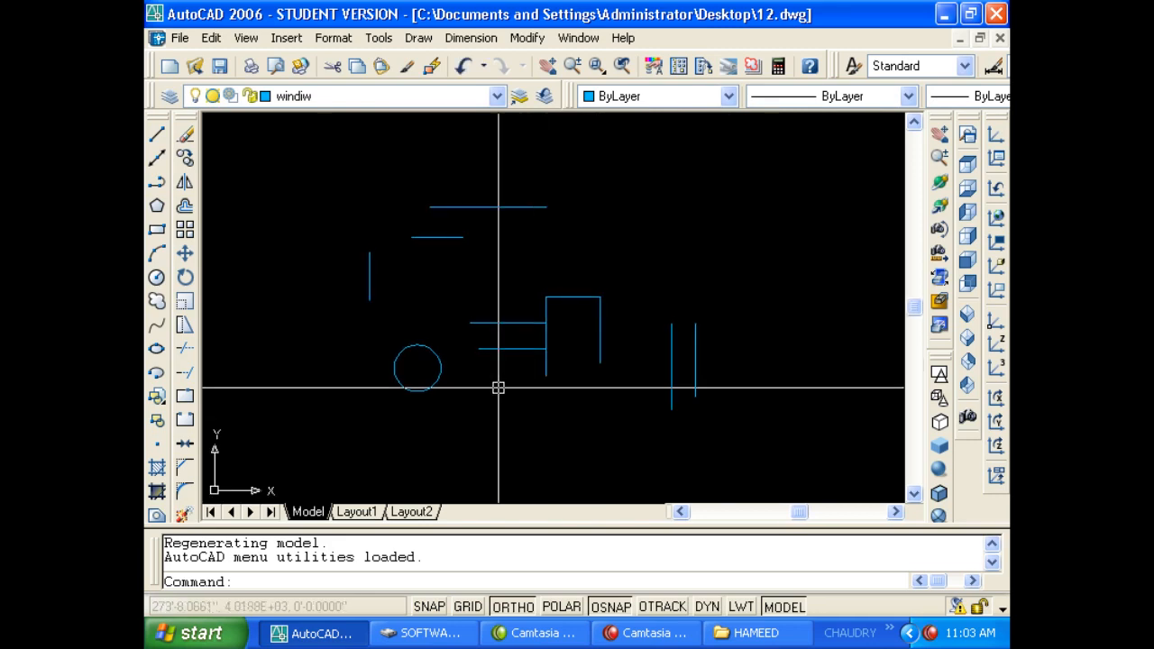
{"action": "type", "text": "op"}
{"action": "key", "text": "Return"}
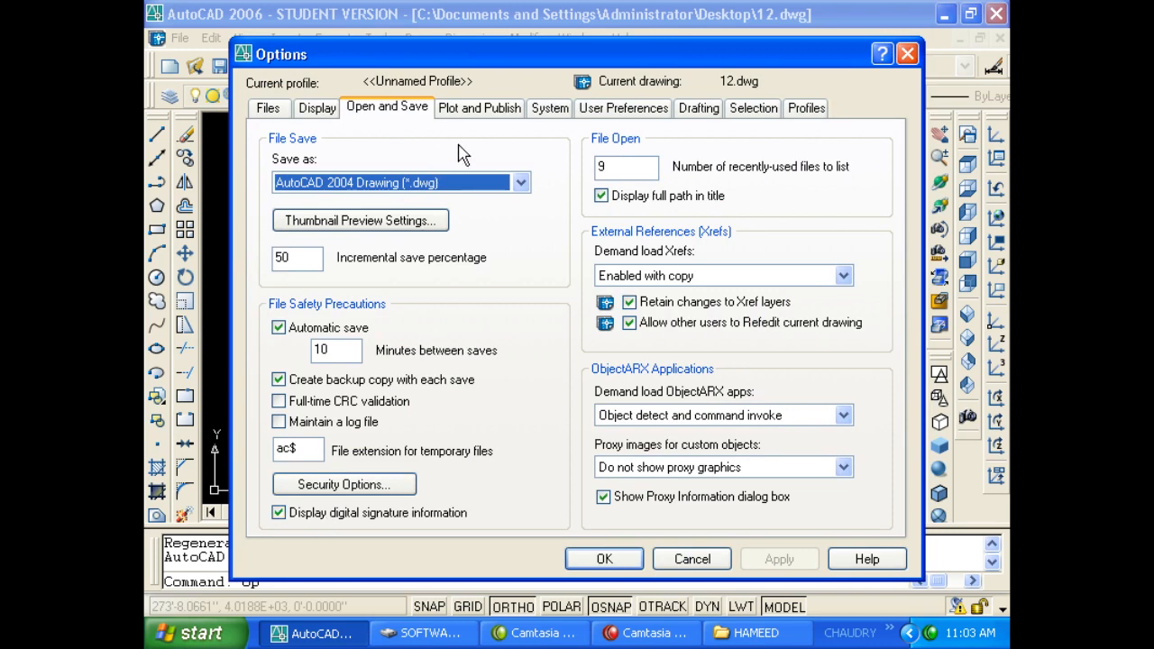
Review Plot and Publish and System, keeping Startup on 'Show Startup dialog box', then view User Preferences.
{"action": "left_click", "coordinate": [479, 109]}
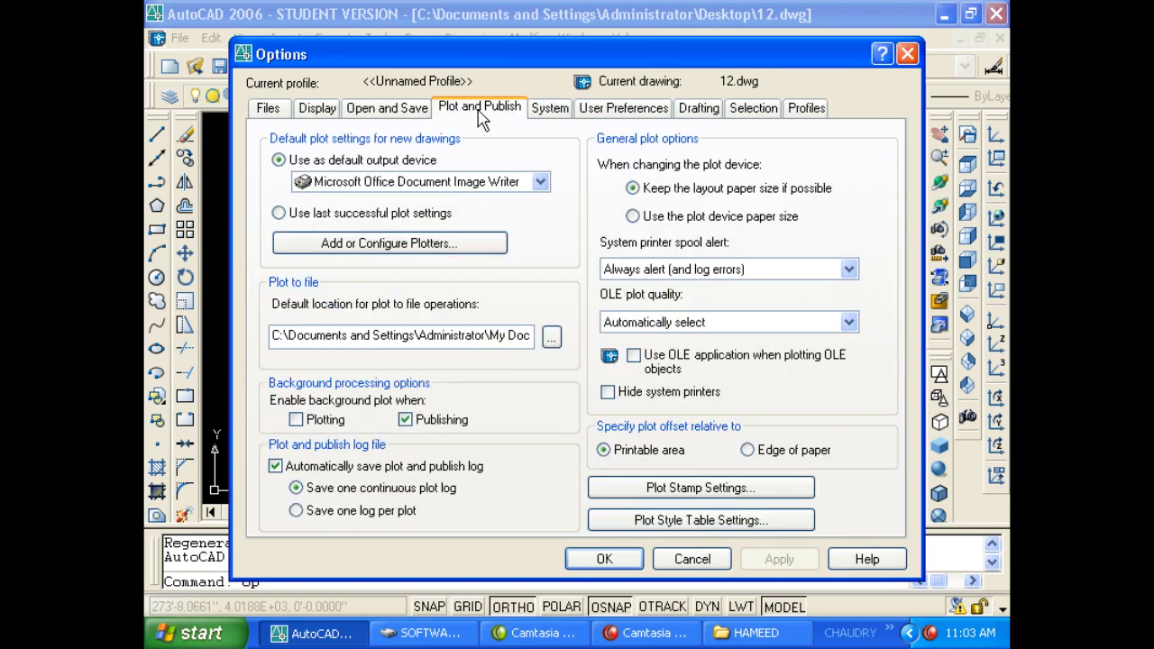
{"action": "left_click", "coordinate": [548, 113]}
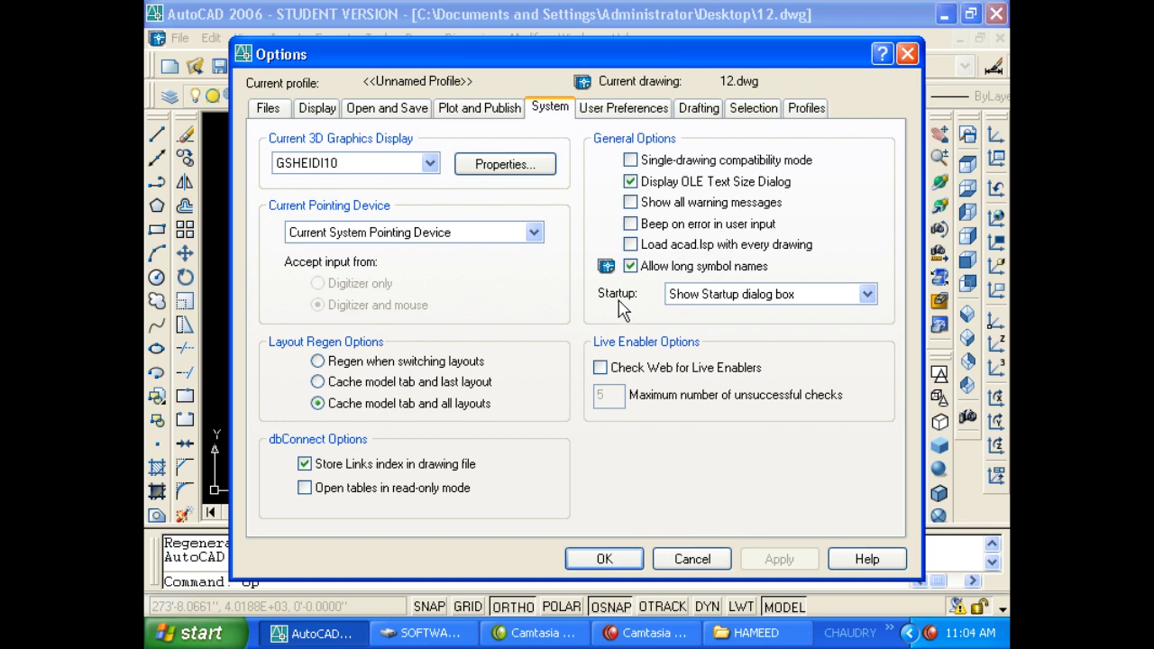
{"action": "left_click", "coordinate": [710, 294]}
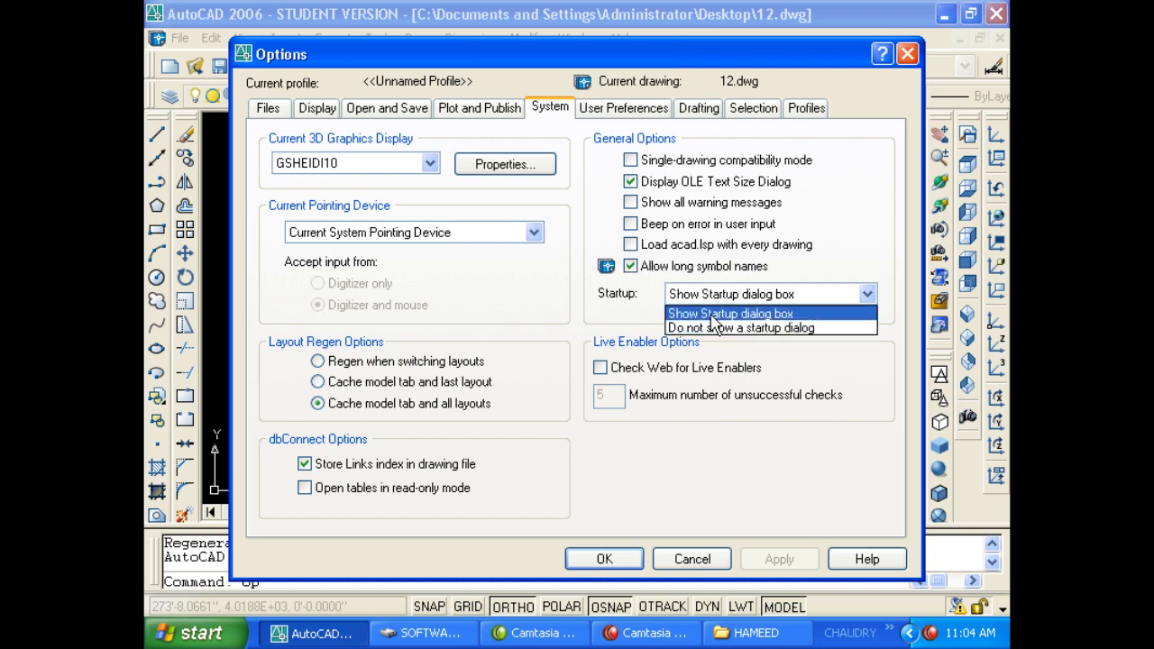
{"action": "left_click", "coordinate": [712, 314]}
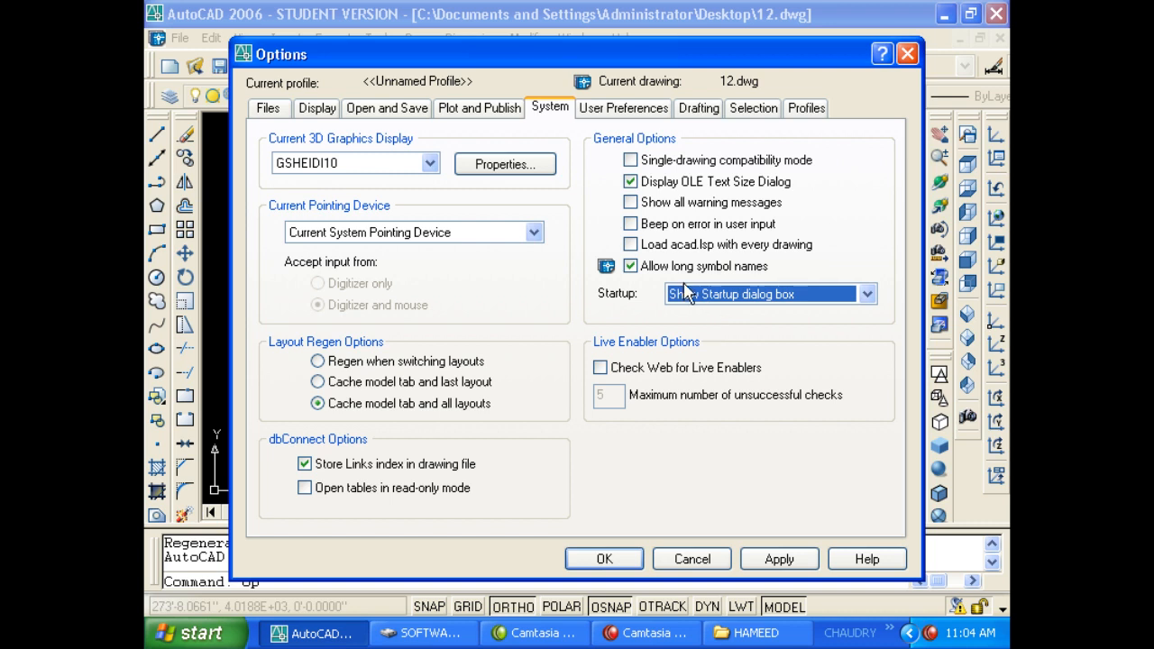
{"action": "left_click", "coordinate": [690, 295]}
{"action": "left_click", "coordinate": [697, 307]}
{"action": "left_click", "coordinate": [697, 301]}
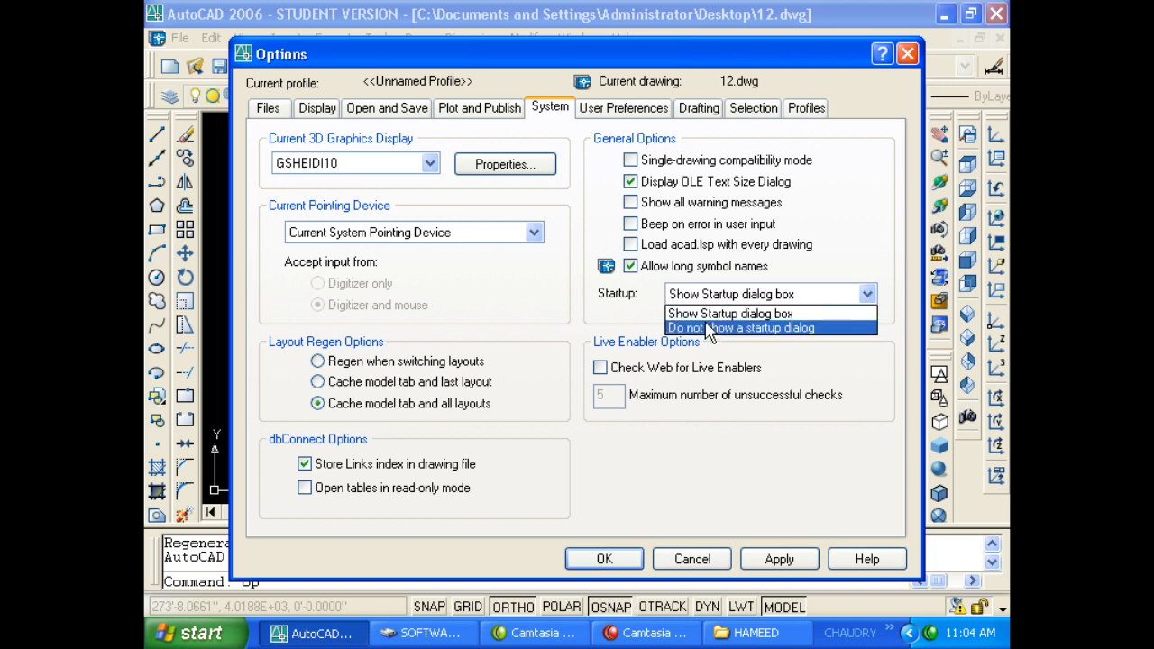
{"action": "left_click", "coordinate": [728, 314]}
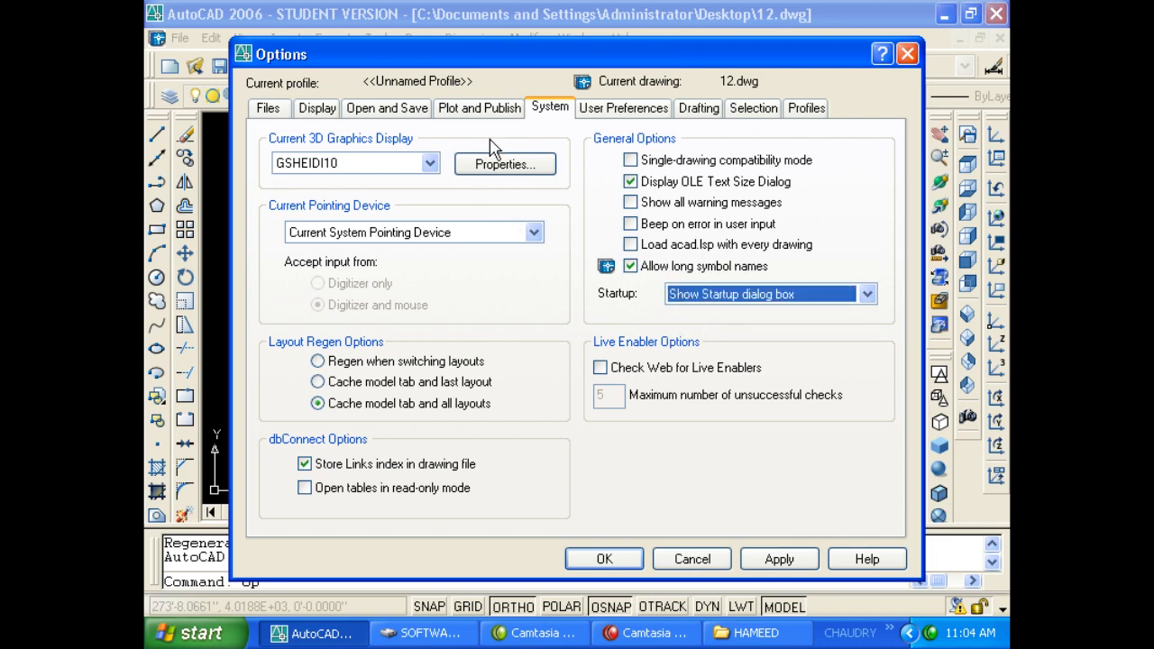
{"action": "left_click", "coordinate": [620, 108]}
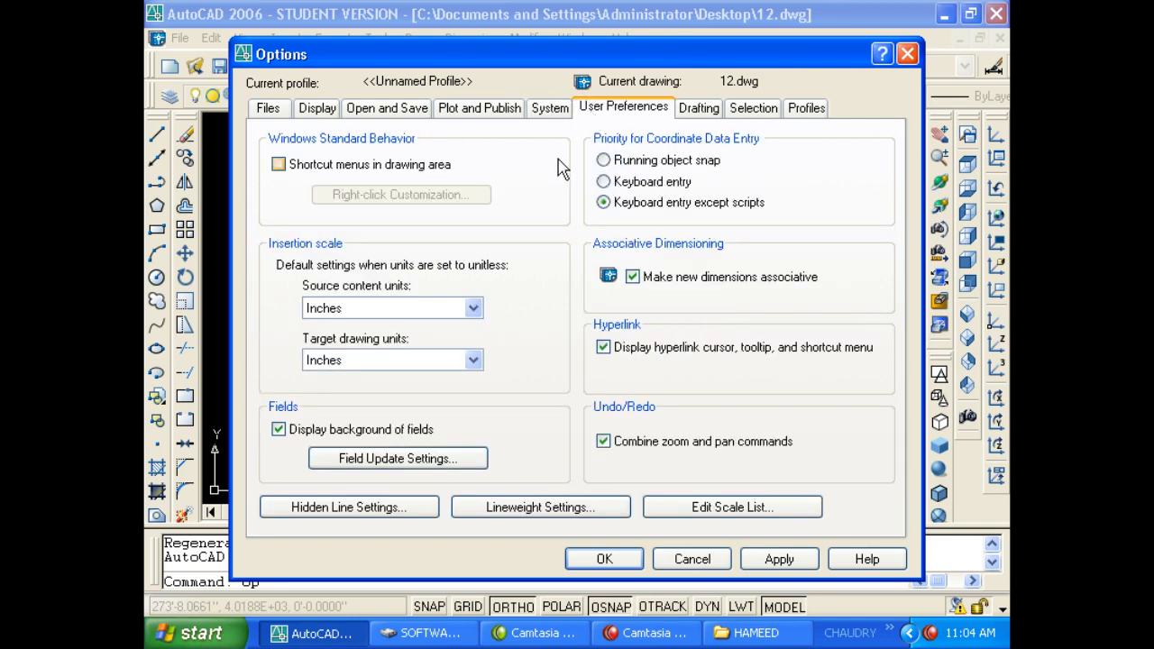
Check 'Shortcut menus in drawing area' on User Preferences and apply with OK.
{"action": "left_click", "coordinate": [541, 109]}
{"action": "left_click", "coordinate": [507, 111]}
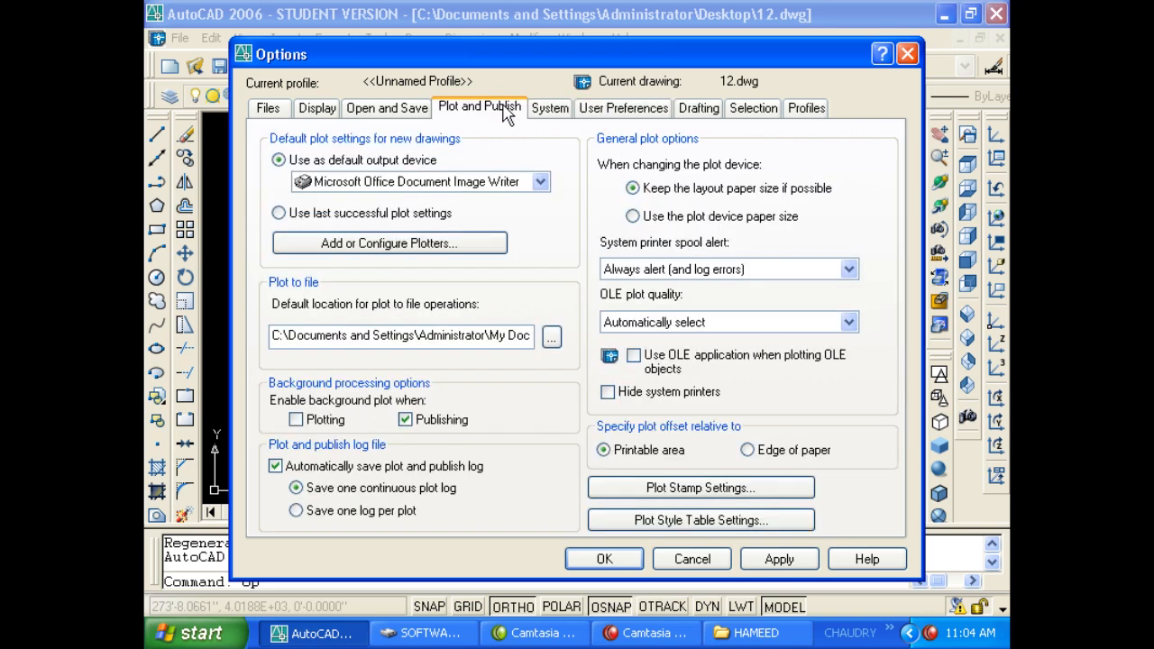
{"action": "left_click", "coordinate": [548, 110]}
{"action": "left_click", "coordinate": [587, 113]}
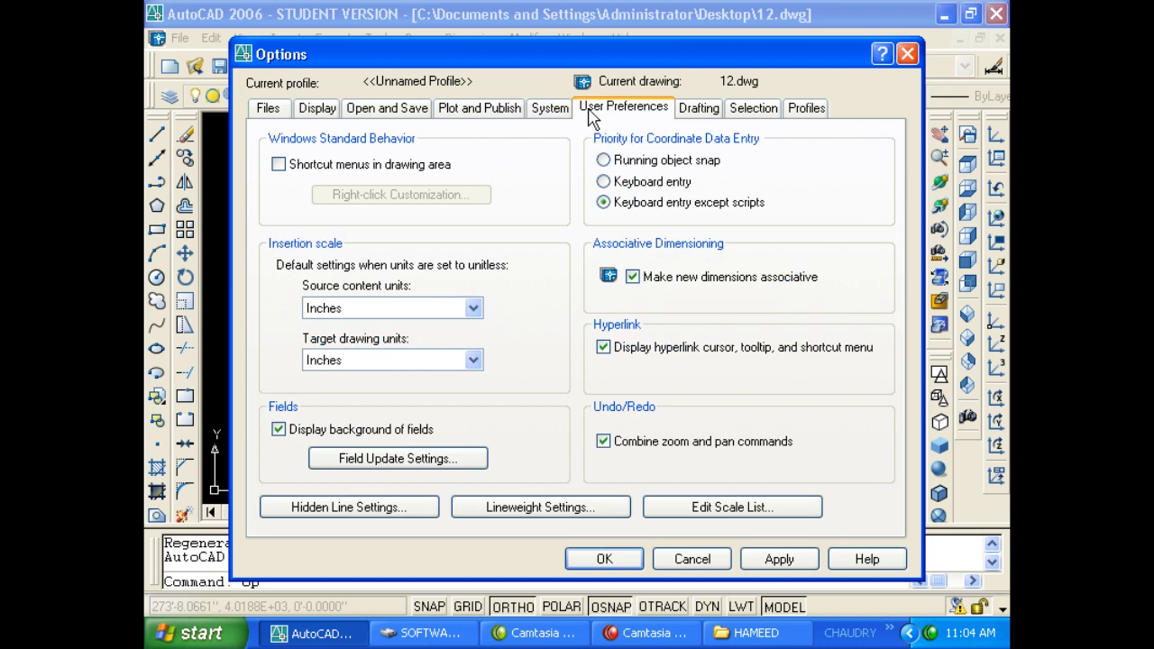
{"action": "left_click", "coordinate": [364, 173]}
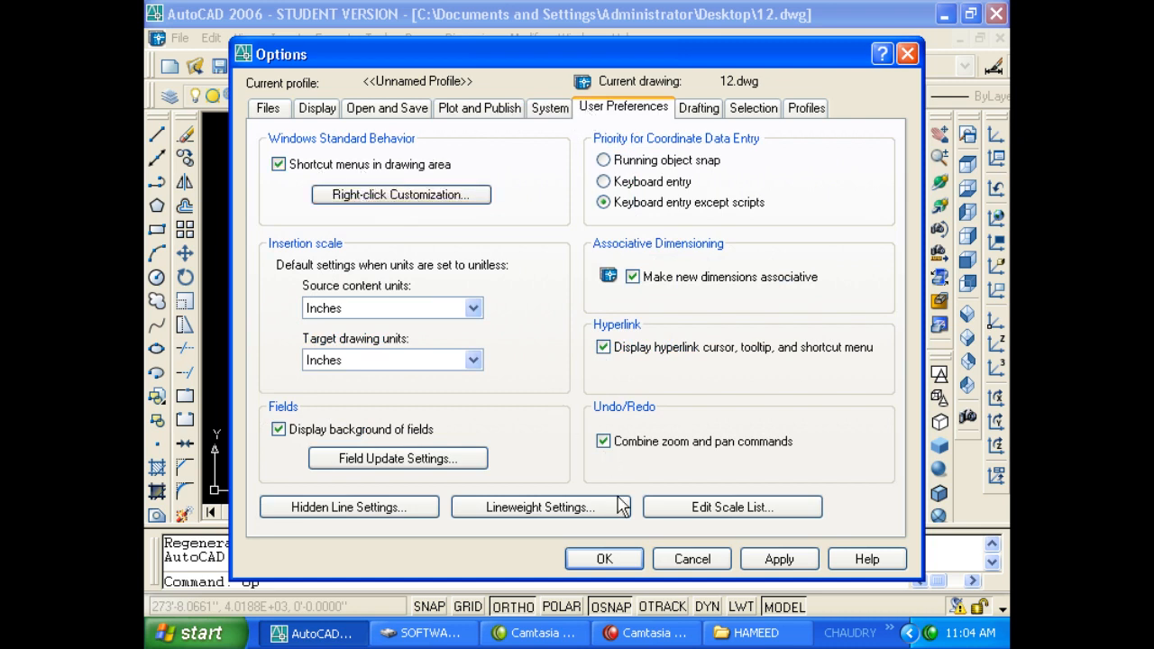
{"action": "left_click", "coordinate": [602, 558]}
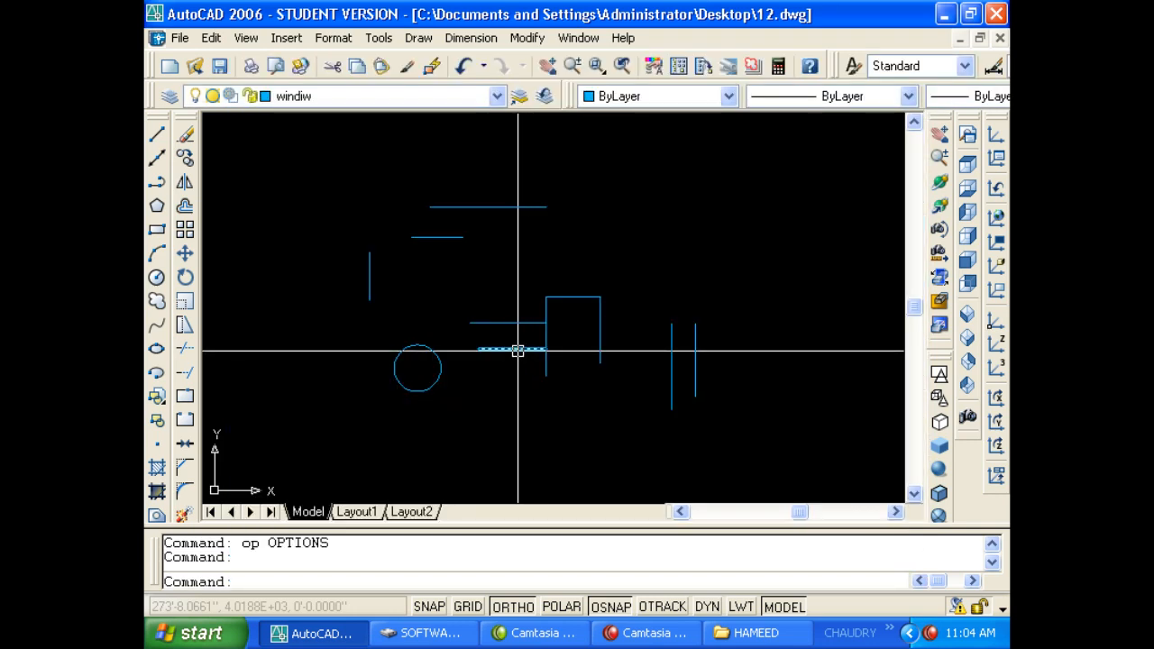
Draw a vertical line at the upper right and right-click to see the shortcut menu, then cancel.
{"action": "type", "text": "l"}
{"action": "key", "text": "Return"}
{"action": "left_click", "coordinate": [709, 209]}
{"action": "left_click", "coordinate": [709, 317]}
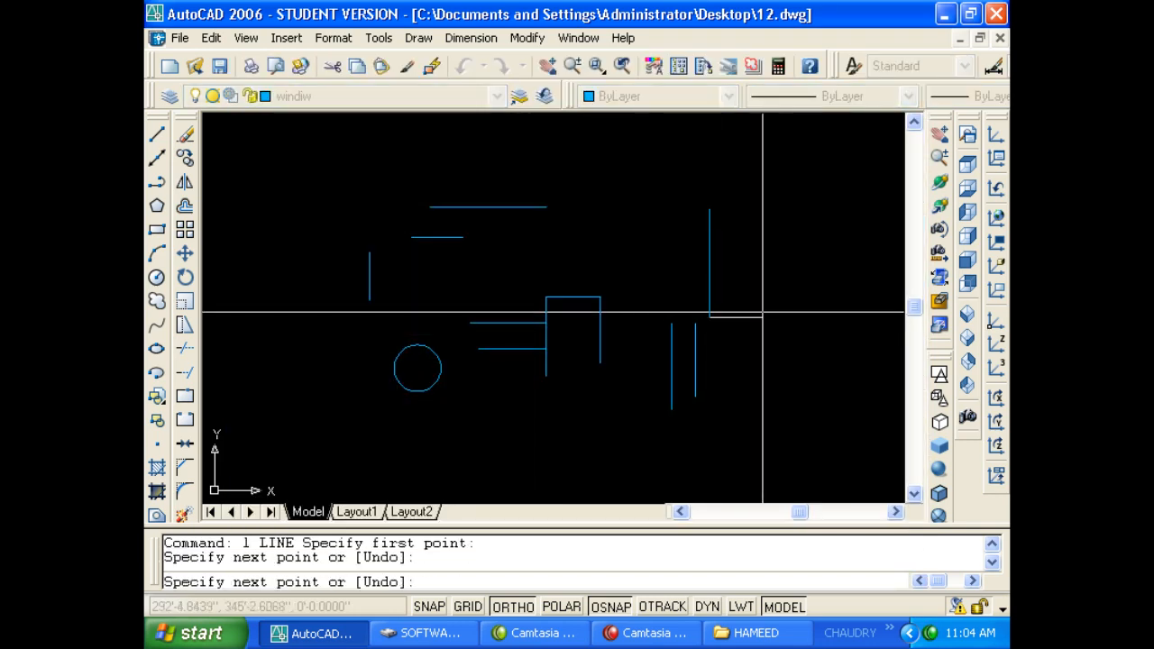
{"action": "right_click", "coordinate": [763, 315]}
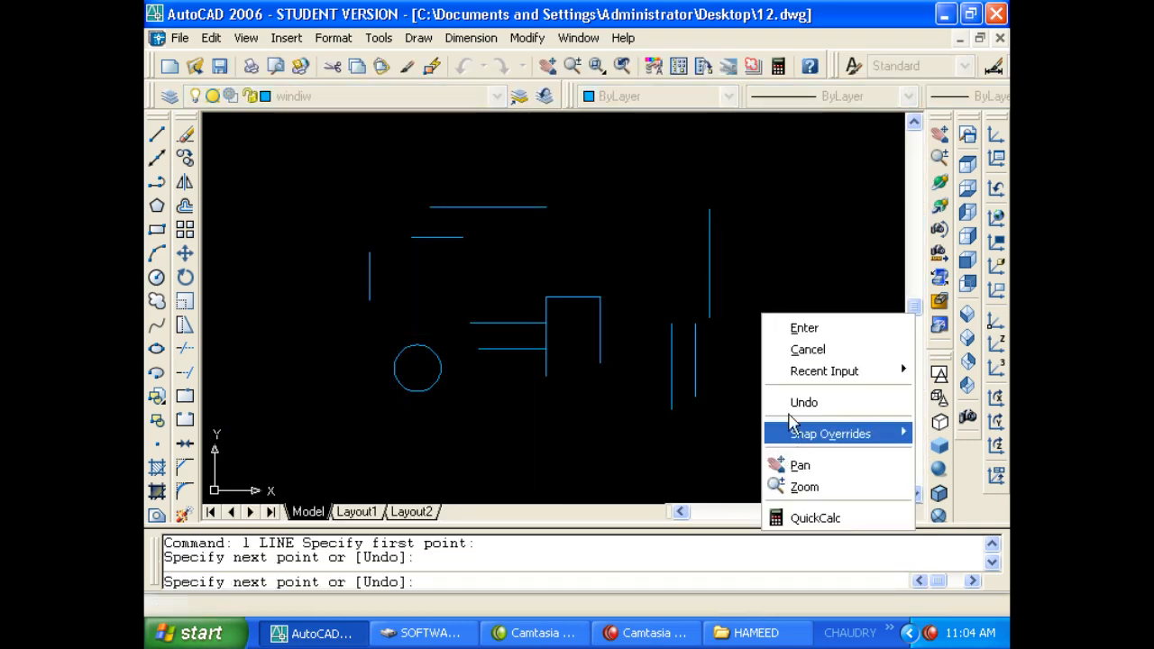
{"action": "key", "text": "Escape"}
{"action": "key", "text": "Escape"}
{"action": "key", "text": "Escape"}
{"action": "key", "text": "Escape"}
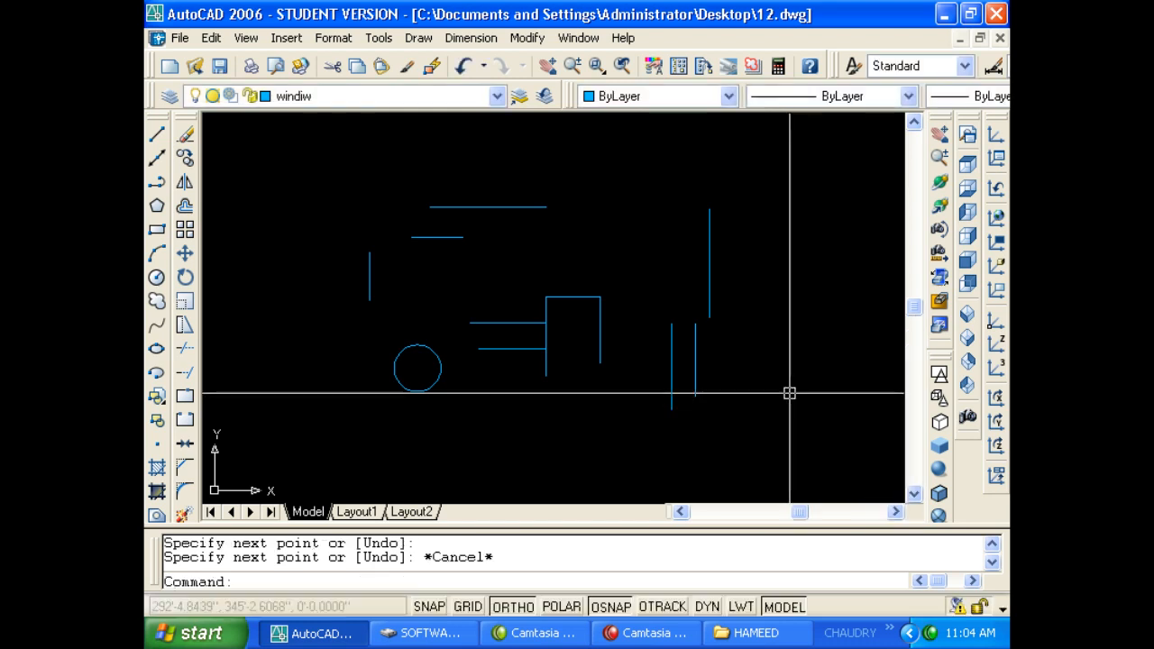
Clear the stray typed commands and reopen Options with OP.
{"action": "type", "text": "l"}
{"action": "key", "text": "Escape"}
{"action": "type", "text": "`"}
{"action": "key", "text": "Escape"}
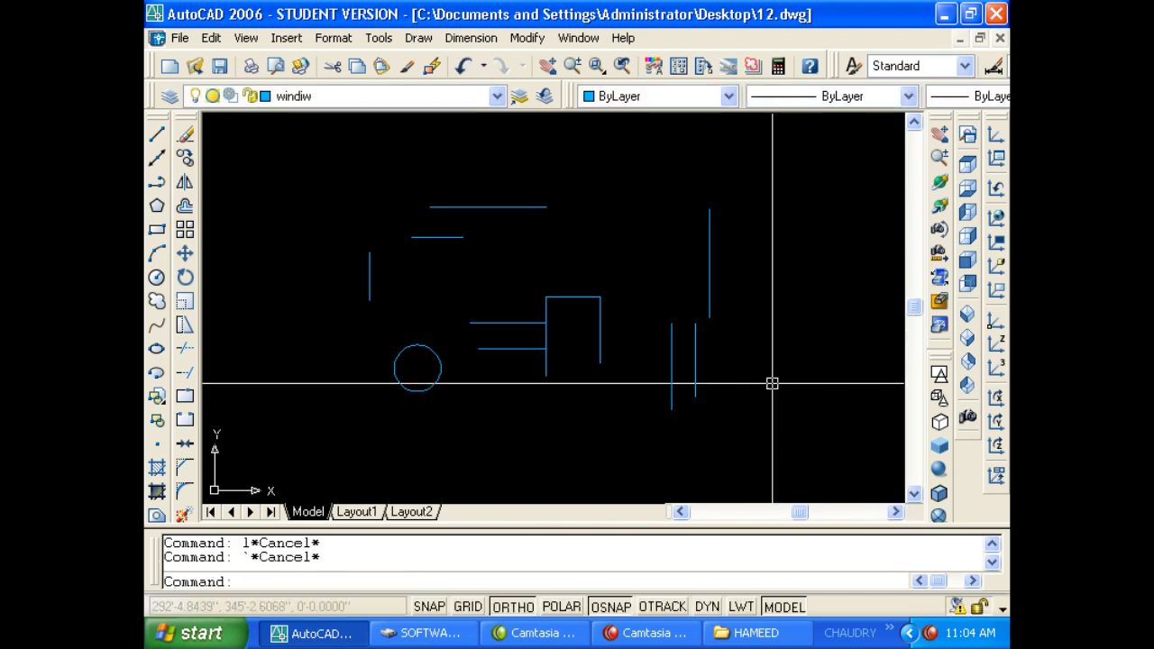
{"action": "type", "text": "op"}
{"action": "key", "text": "alt+space"}
{"action": "key", "text": "Escape"}
{"action": "key", "text": "Escape"}
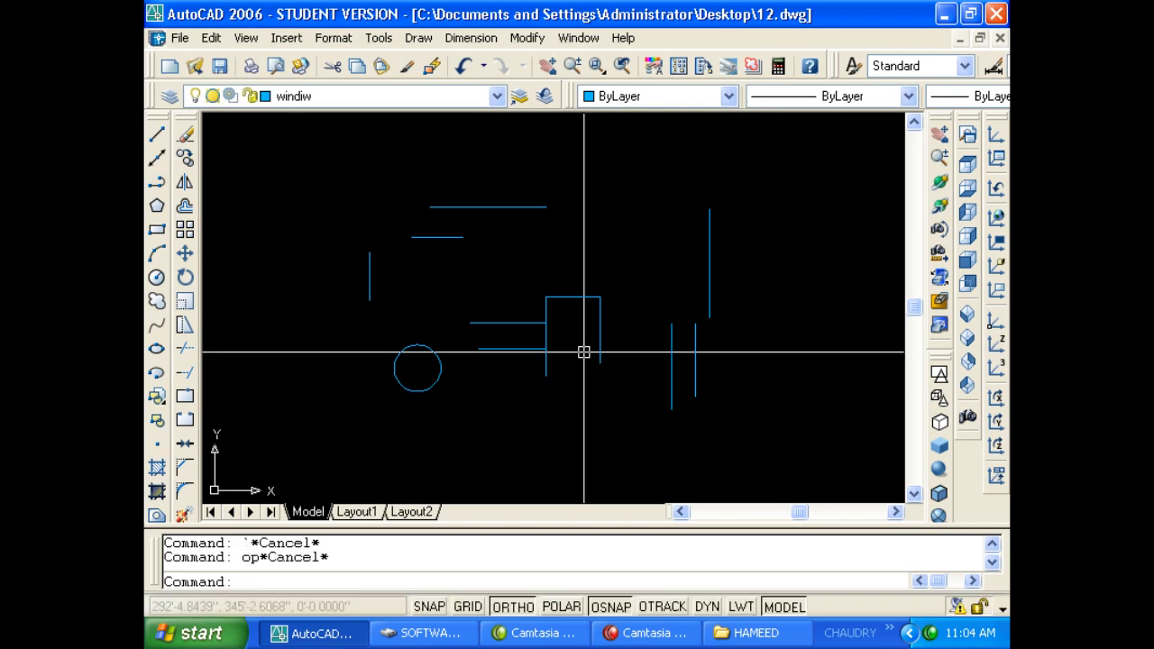
{"action": "type", "text": "op"}
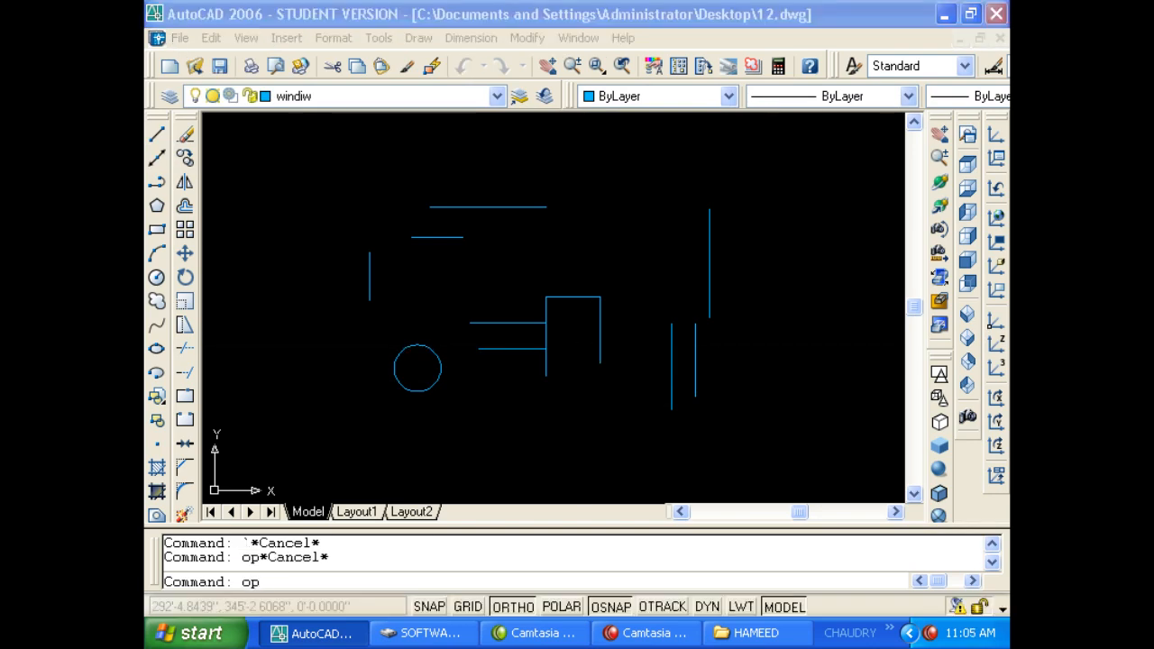
{"action": "key", "text": "Return"}
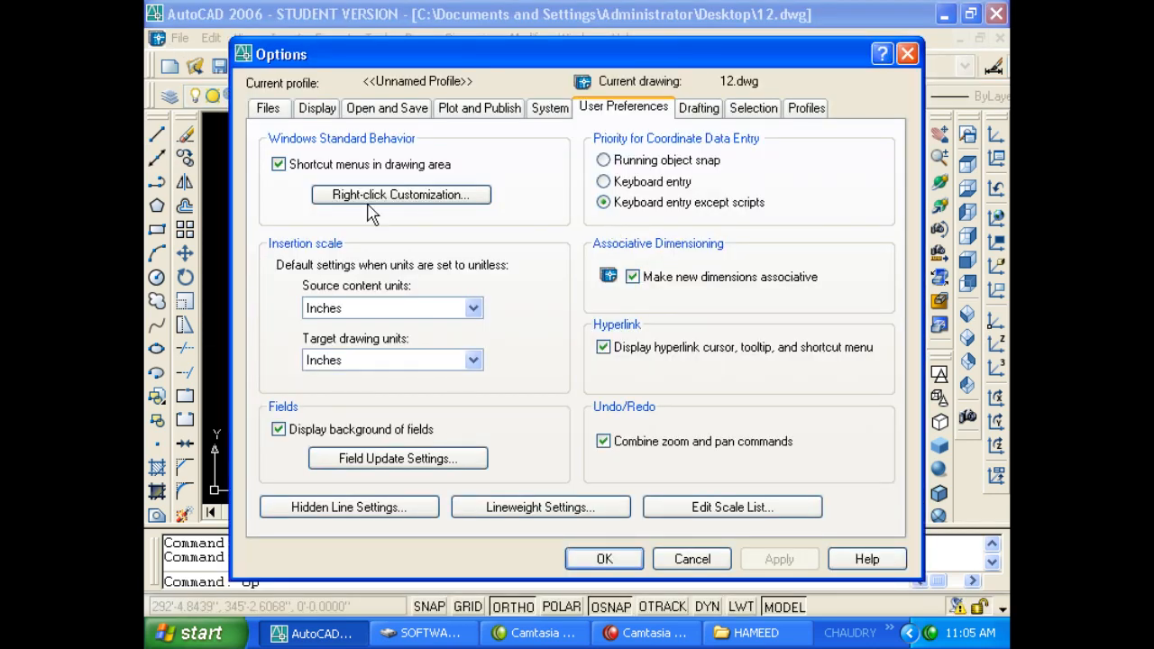
Uncheck 'Shortcut menus in drawing area' and close Options with OK.
{"action": "left_click", "coordinate": [355, 167]}
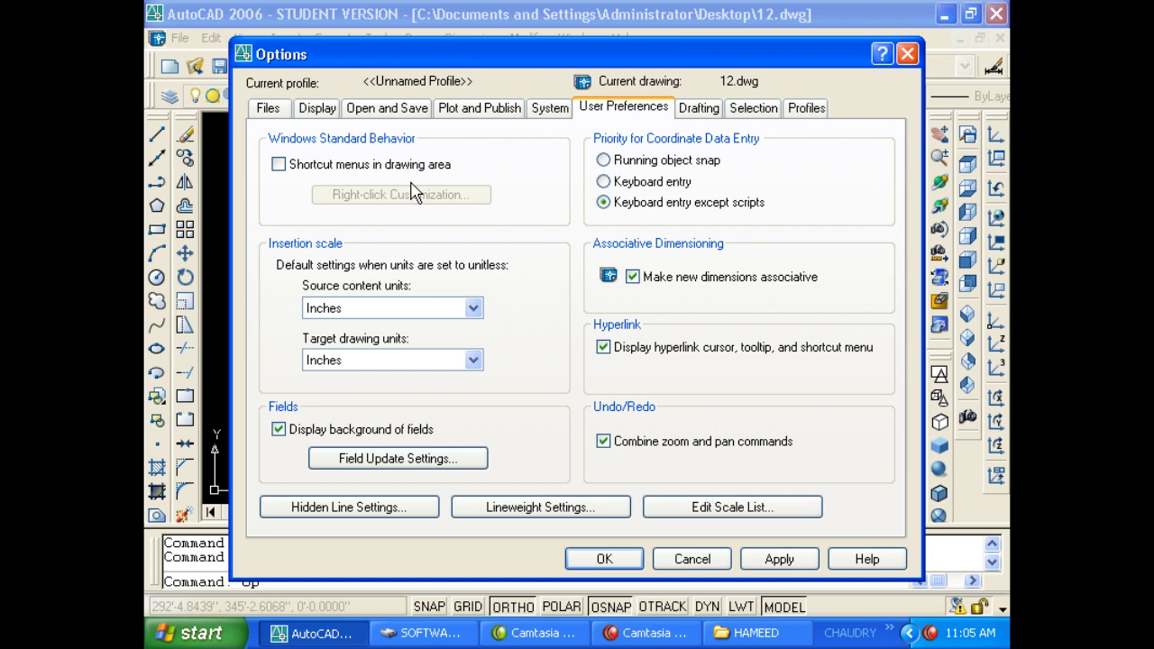
{"action": "left_click", "coordinate": [587, 555]}
{"action": "key", "text": "Escape"}
{"action": "key", "text": "Escape"}
Draw two vertical lines at the right and middle of the drawing.
{"action": "type", "text": "1"}
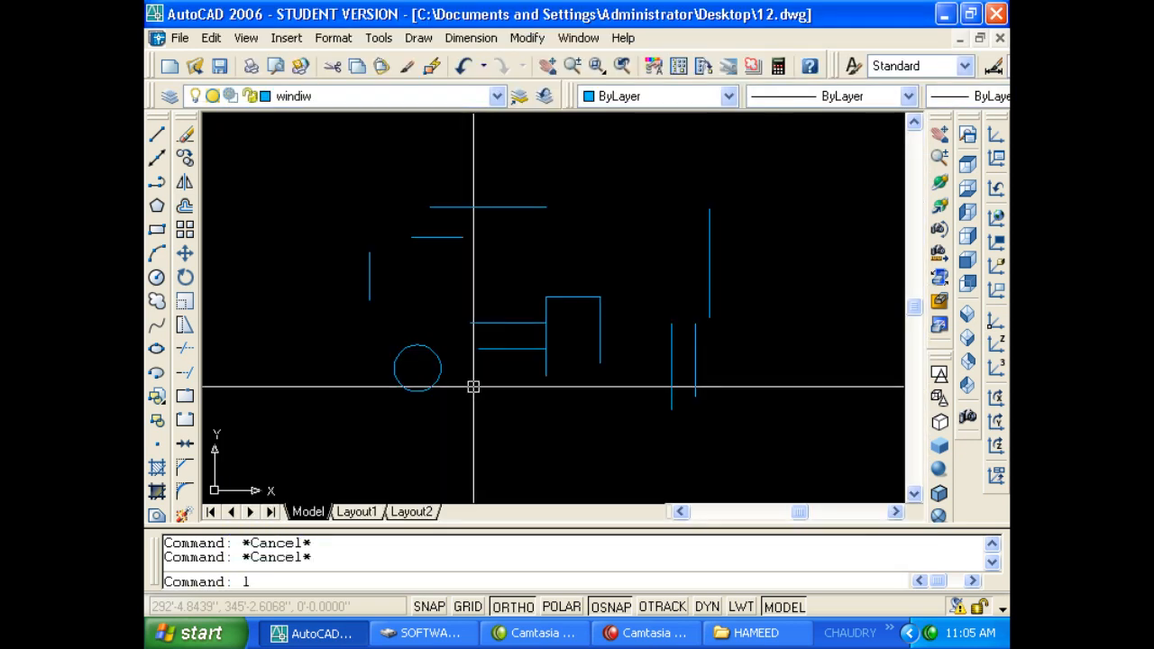
{"action": "key", "text": "Return"}
{"action": "left_click", "coordinate": [776, 193]}
{"action": "left_click", "coordinate": [775, 317]}
{"action": "key", "text": "Return"}
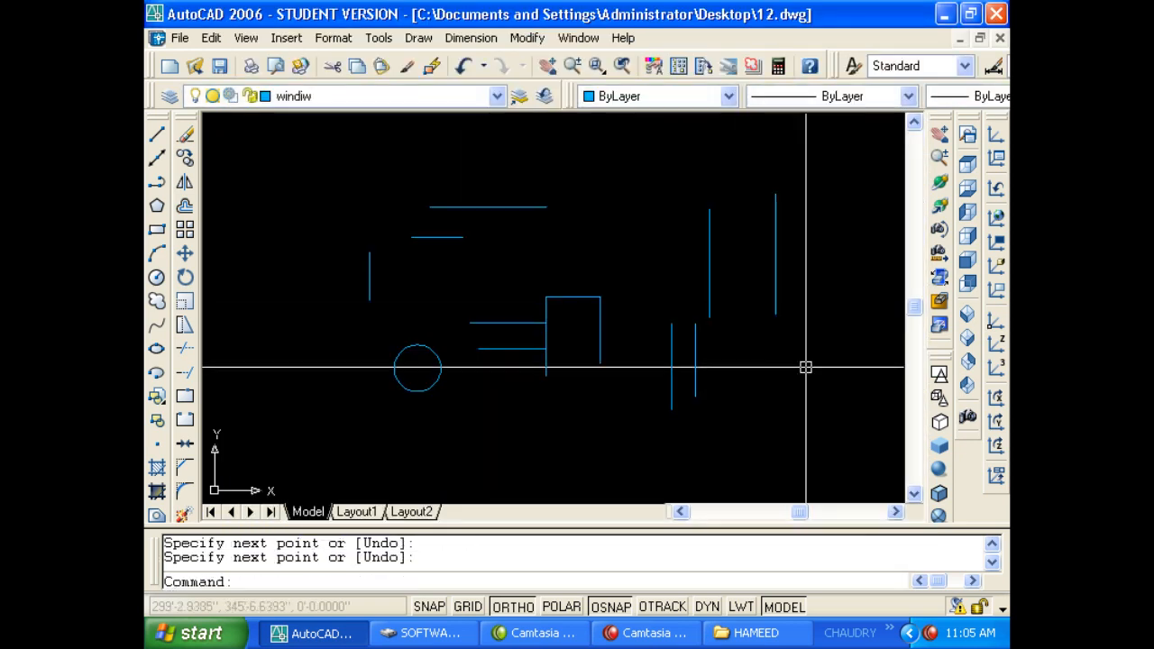
{"action": "key", "text": "Return"}
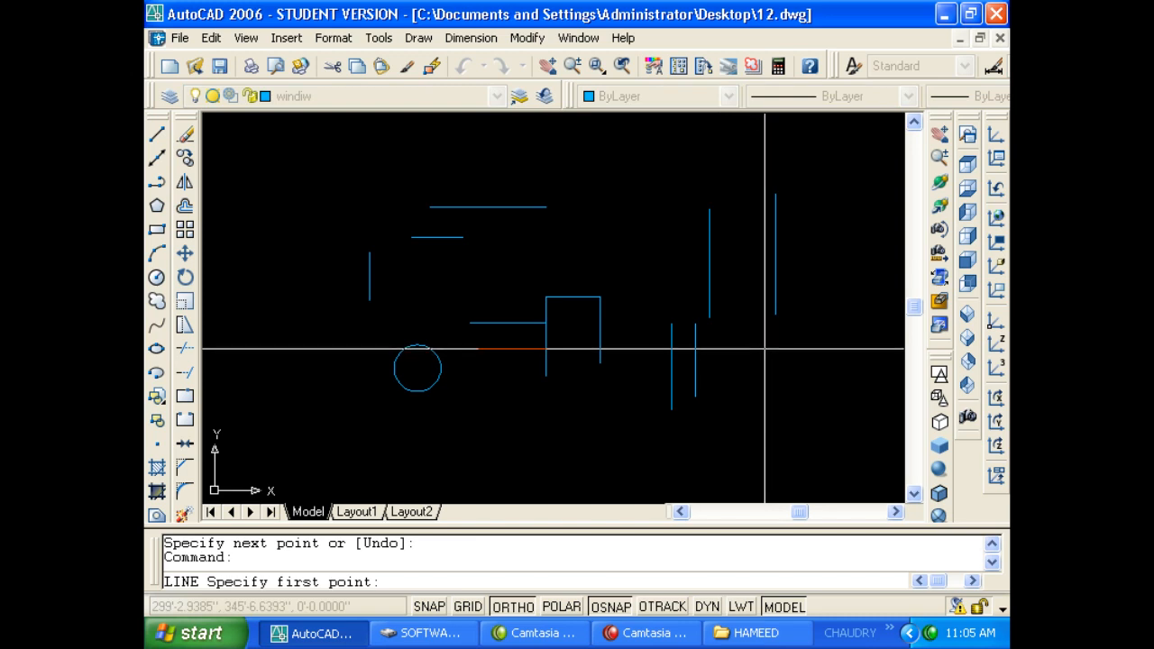
{"action": "left_click", "coordinate": [600, 329]}
{"action": "left_click", "coordinate": [631, 186]}
{"action": "key", "text": "Return"}
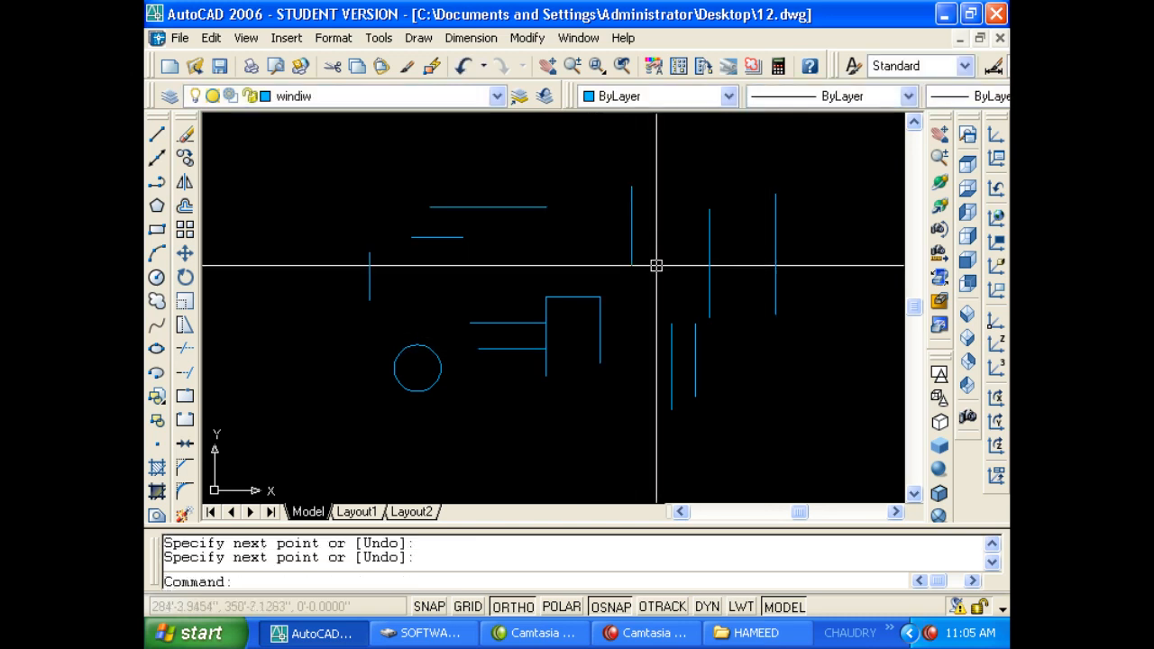
Add three more short vertical lines toward the left side.
{"action": "key", "text": "Return"}
{"action": "left_click", "coordinate": [487, 273]}
{"action": "left_click", "coordinate": [487, 306]}
{"action": "key", "text": "Return"}
{"action": "key", "text": "Return"}
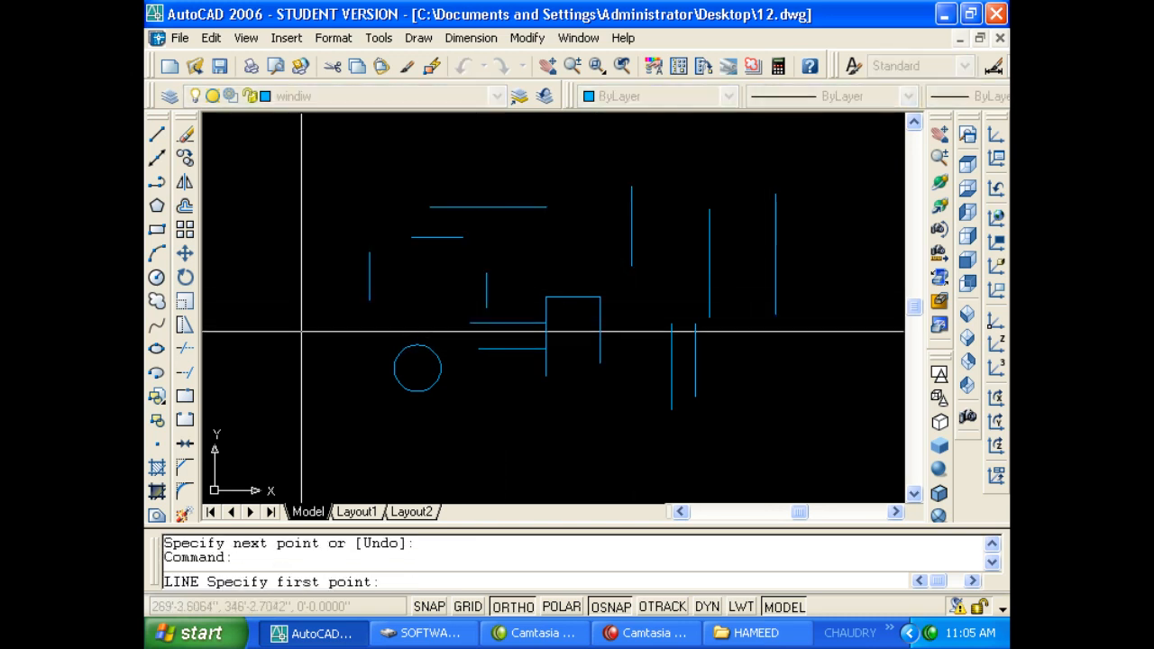
{"action": "left_click", "coordinate": [301, 278]}
{"action": "left_click", "coordinate": [301, 353]}
{"action": "key", "text": "Return"}
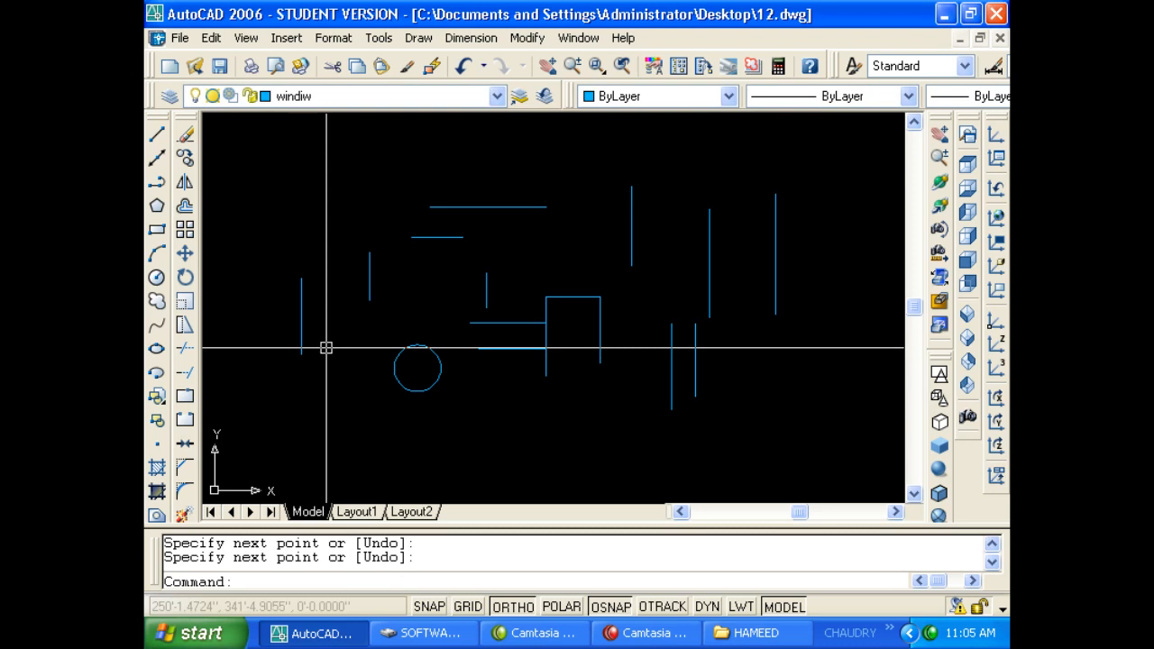
{"action": "key", "text": "Return"}
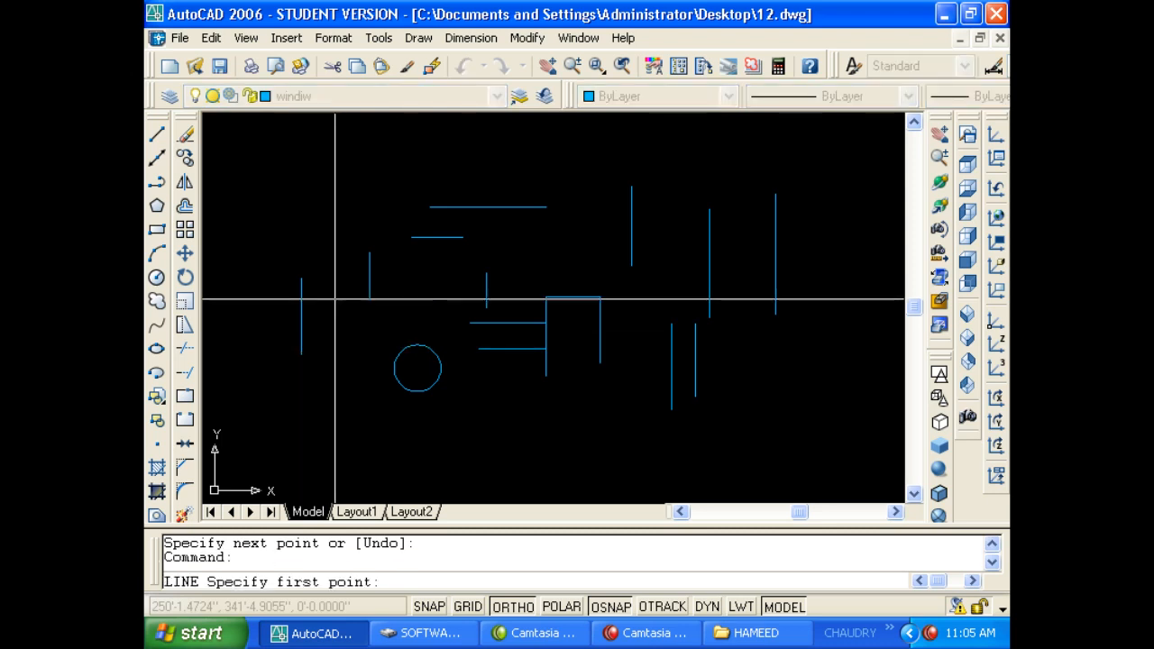
{"action": "left_click", "coordinate": [332, 285]}
{"action": "left_click", "coordinate": [332, 368]}
{"action": "key", "text": "Return"}
Draw a row of circles of varying sizes across the top of the drawing.
{"action": "type", "text": "c"}
{"action": "key", "text": "Return"}
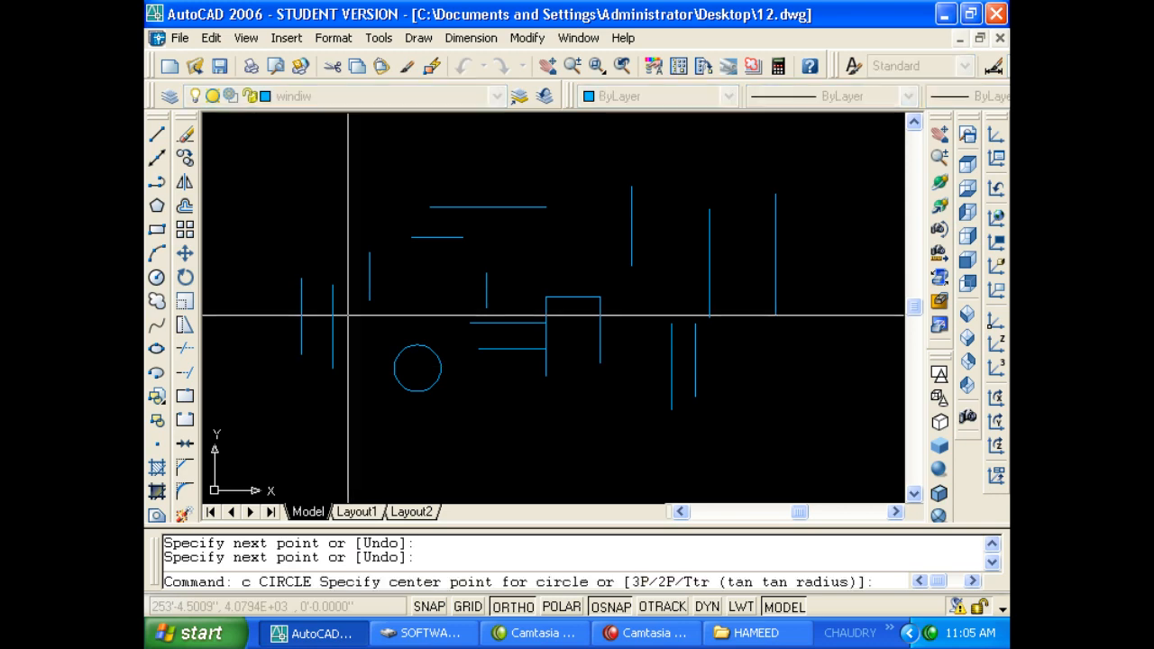
{"action": "left_click", "coordinate": [351, 225]}
{"action": "left_click", "coordinate": [365, 240]}
{"action": "key", "text": "Return"}
{"action": "left_click", "coordinate": [369, 172]}
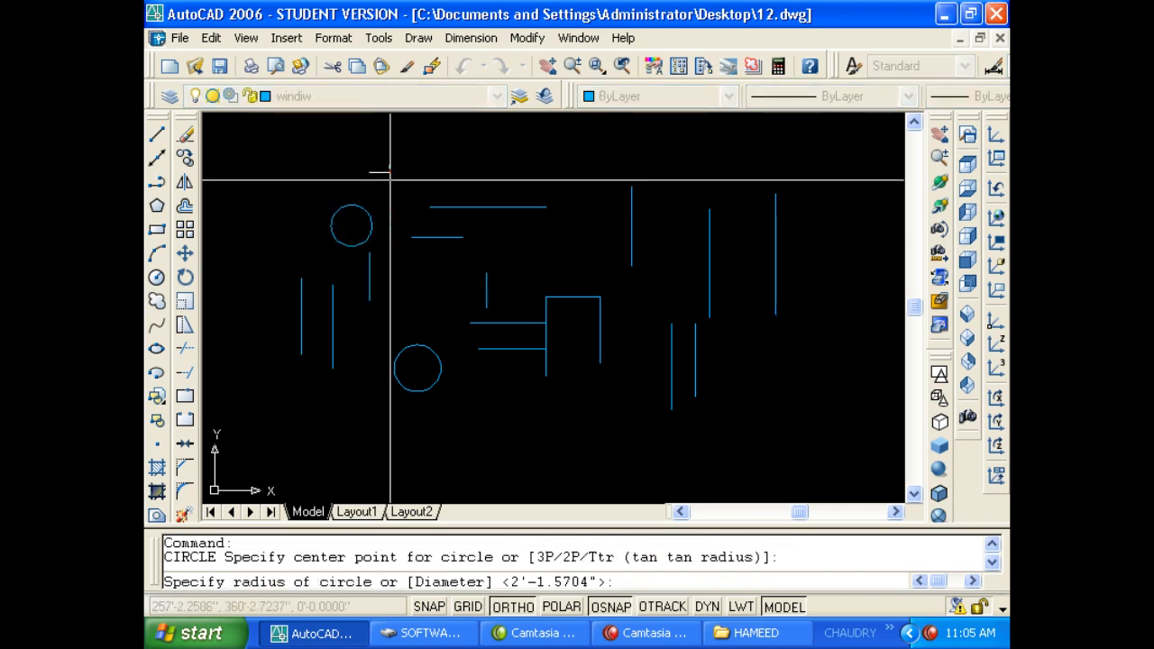
{"action": "left_click", "coordinate": [410, 173]}
{"action": "key", "text": "Return"}
{"action": "left_click", "coordinate": [490, 155]}
{"action": "left_click", "coordinate": [490, 178]}
{"action": "key", "text": "Return"}
{"action": "left_click", "coordinate": [571, 154]}
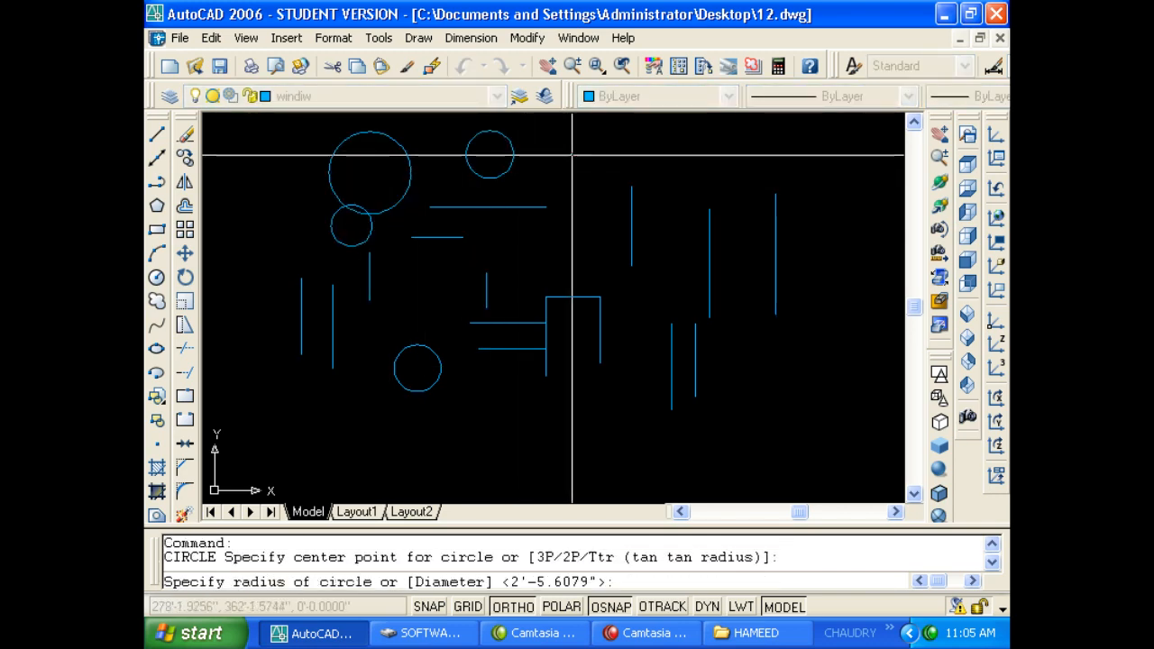
{"action": "left_click", "coordinate": [587, 178]}
{"action": "key", "text": "Return"}
{"action": "key", "text": "Return"}
{"action": "left_click", "coordinate": [666, 153]}
{"action": "left_click", "coordinate": [687, 172]}
{"action": "key", "text": "Return"}
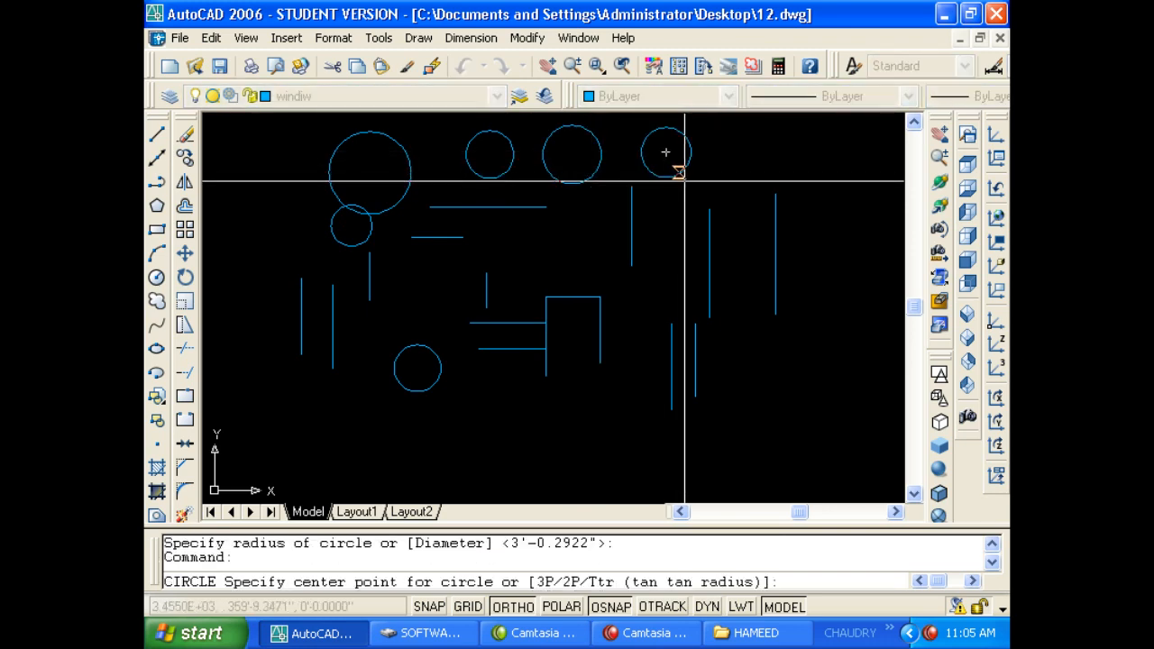
{"action": "key", "text": "Escape"}
{"action": "key", "text": "Escape"}
Add more circles around the middle, bottom and left edge, then zoom out.
{"action": "key", "text": "Return"}
{"action": "left_click", "coordinate": [568, 253]}
{"action": "left_click", "coordinate": [586, 271]}
{"action": "key", "text": "Return"}
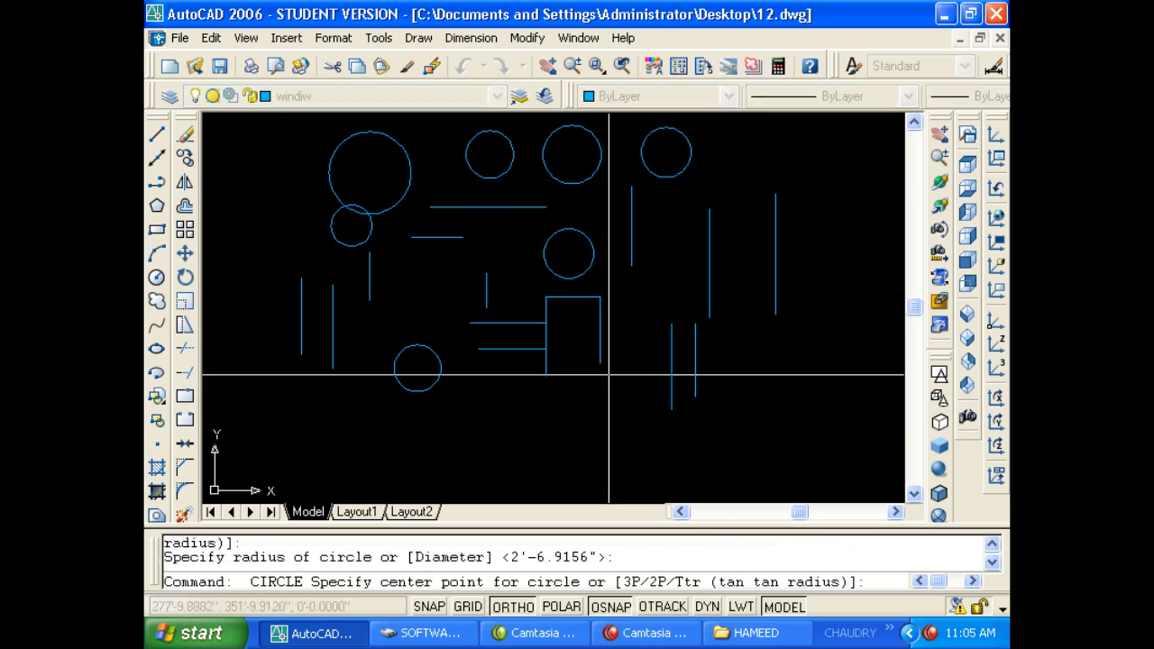
{"action": "left_click", "coordinate": [607, 399]}
{"action": "left_click", "coordinate": [625, 418]}
{"action": "key", "text": "Return"}
{"action": "key", "text": "Return"}
{"action": "left_click", "coordinate": [496, 413]}
{"action": "left_click", "coordinate": [522, 412]}
{"action": "key", "text": "Return"}
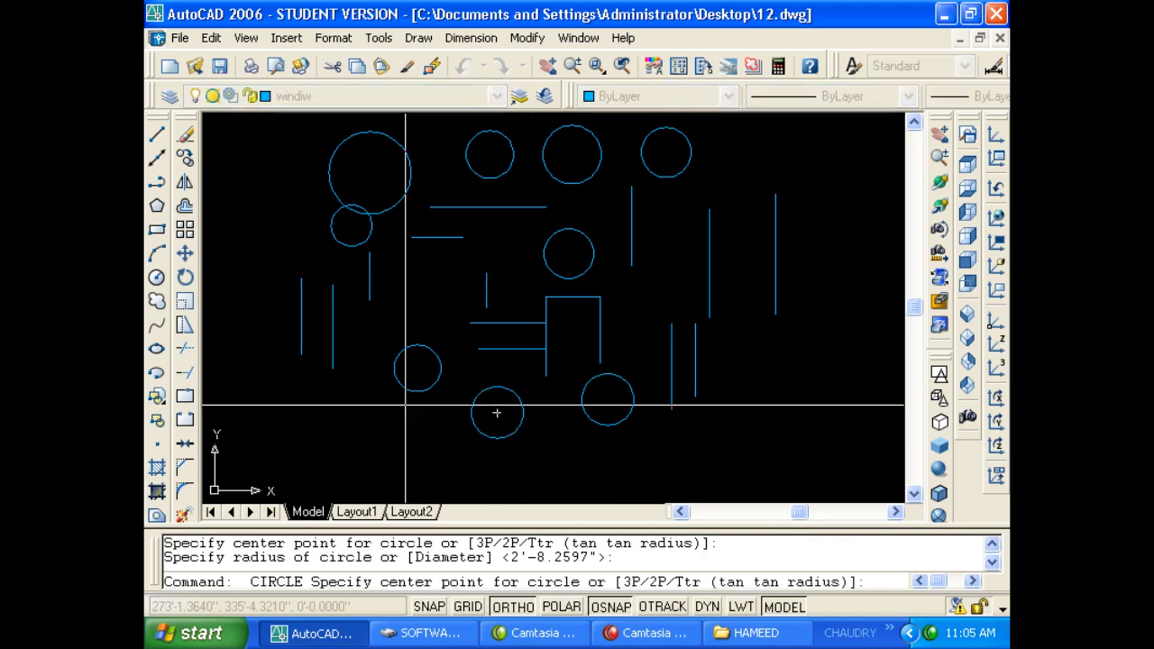
{"action": "key", "text": "Return"}
{"action": "left_click", "coordinate": [367, 432]}
{"action": "left_click", "coordinate": [403, 433]}
{"action": "key", "text": "Return"}
{"action": "left_click", "coordinate": [279, 420]}
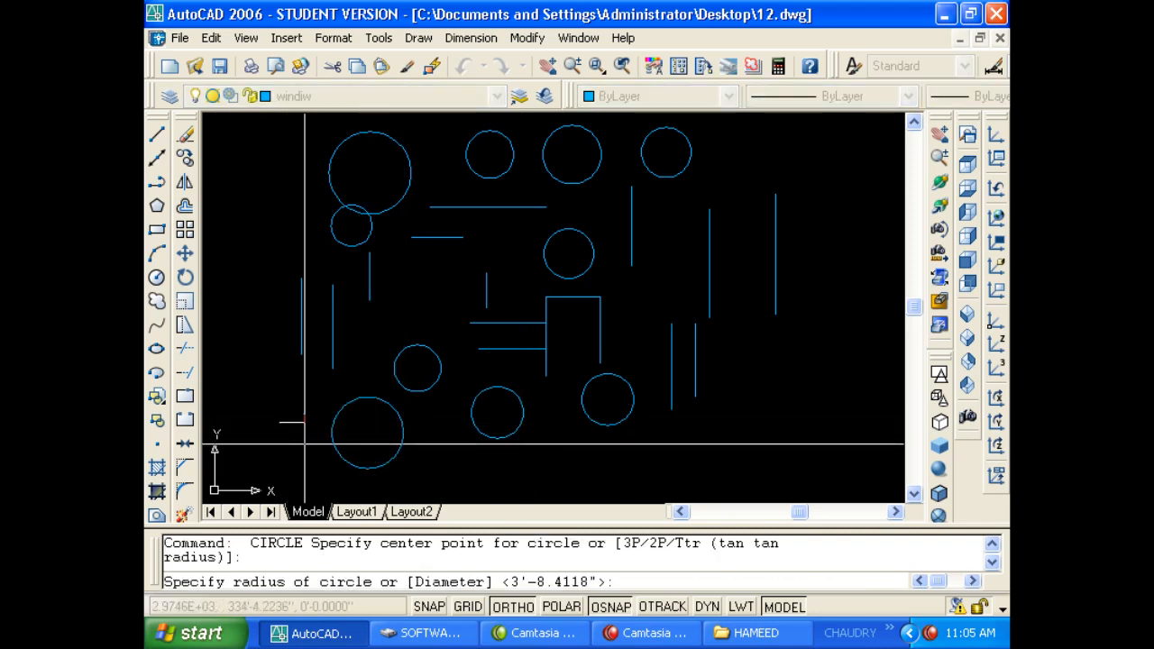
{"action": "left_click", "coordinate": [304, 440]}
{"action": "key", "text": "Return"}
{"action": "left_click", "coordinate": [262, 320]}
{"action": "left_click", "coordinate": [260, 303]}
{"action": "key", "text": "Return"}
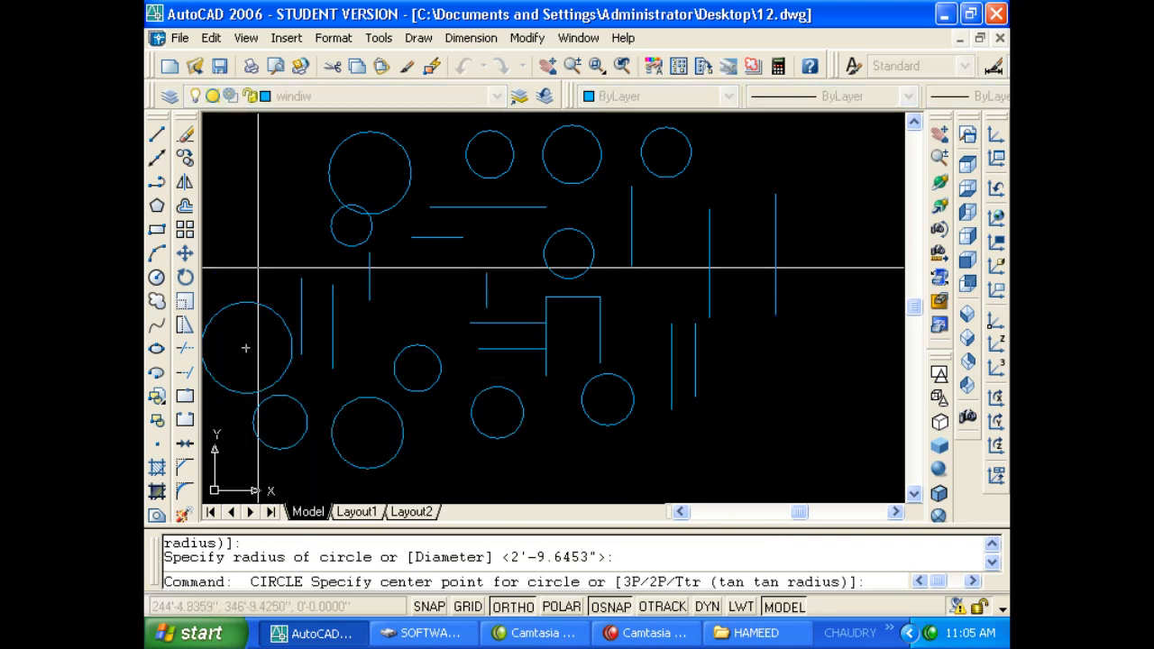
{"action": "left_click", "coordinate": [252, 241]}
{"action": "left_click", "coordinate": [304, 239]}
{"action": "key", "text": "Return"}
{"action": "scroll", "coordinate": [487, 288], "scroll_direction": "down", "scroll_amount": 3}
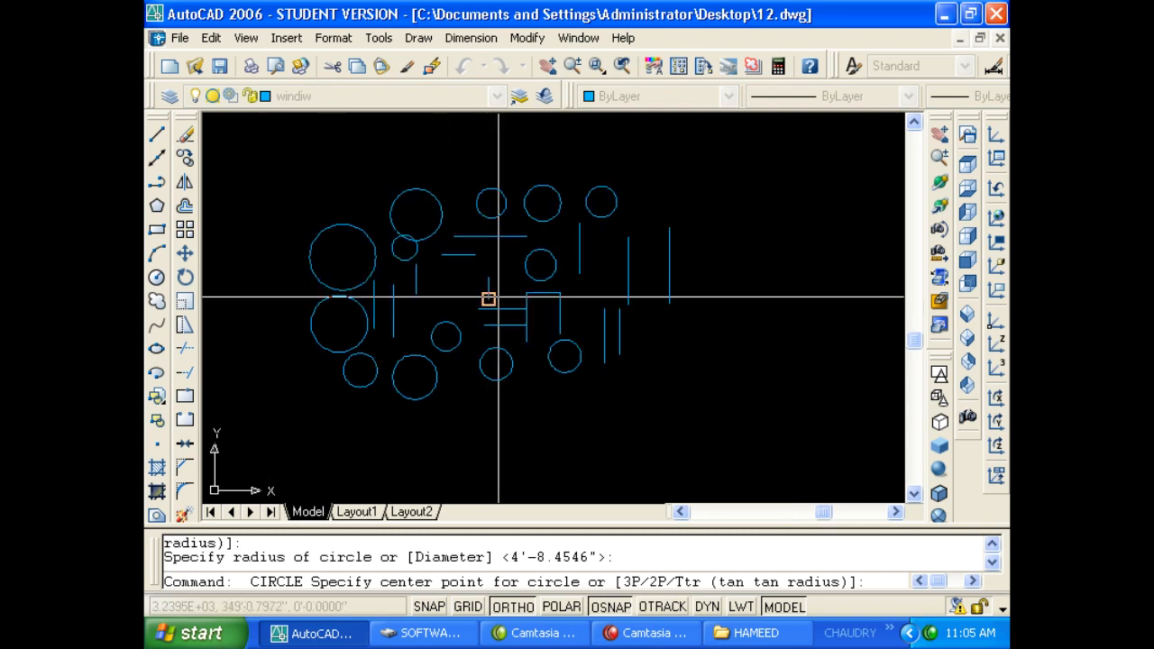
{"action": "key", "text": "Escape"}
{"action": "key", "text": "Escape"}
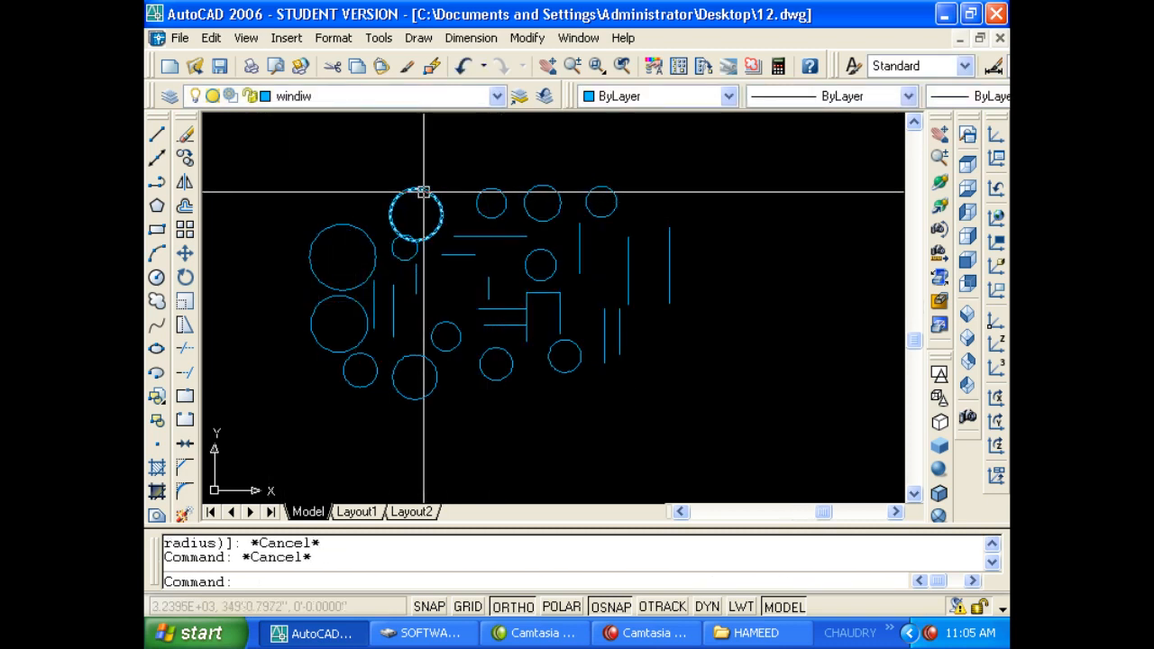
Open Options with OP and show the Drafting settings.
{"action": "type", "text": "op"}
{"action": "key", "text": "Return"}
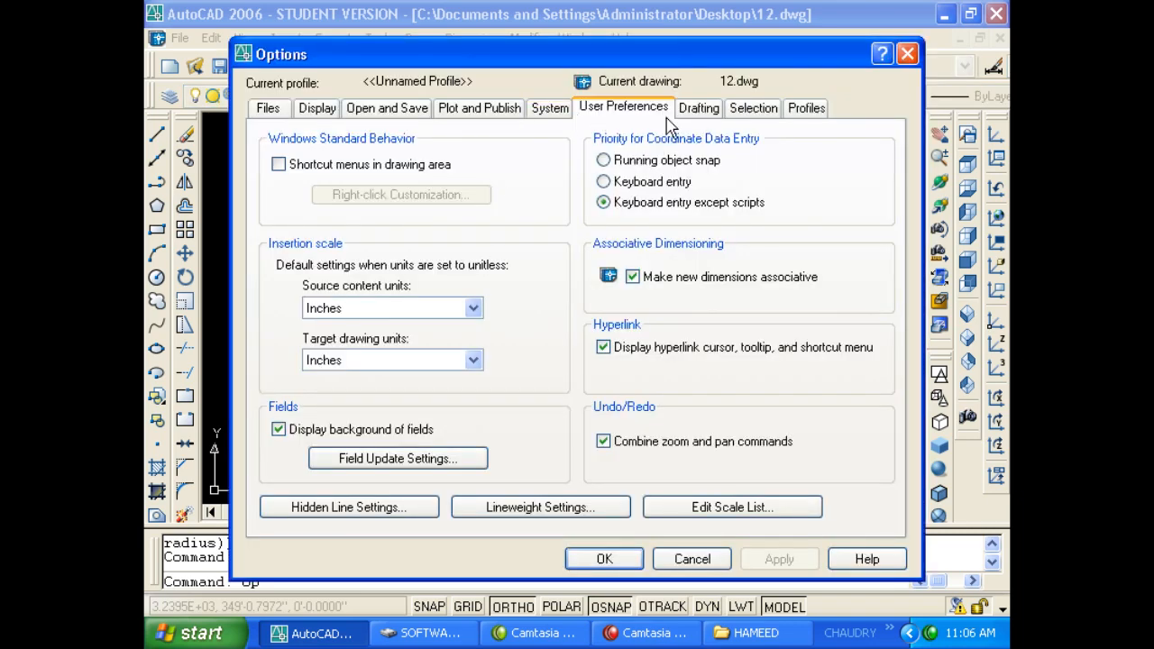
{"action": "left_click", "coordinate": [696, 109]}
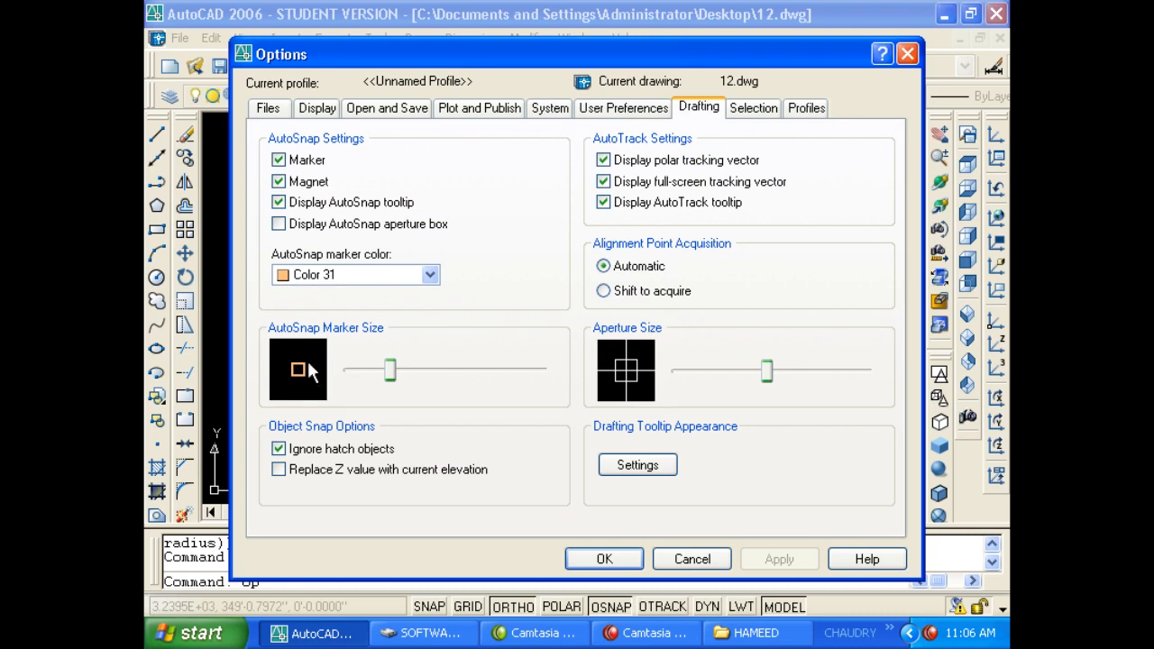
Enlarge the AutoSnap marker, accept, and try it out with a line command.
{"action": "left_click_drag", "start_coordinate": [430, 56], "coordinate": [581, 11]}
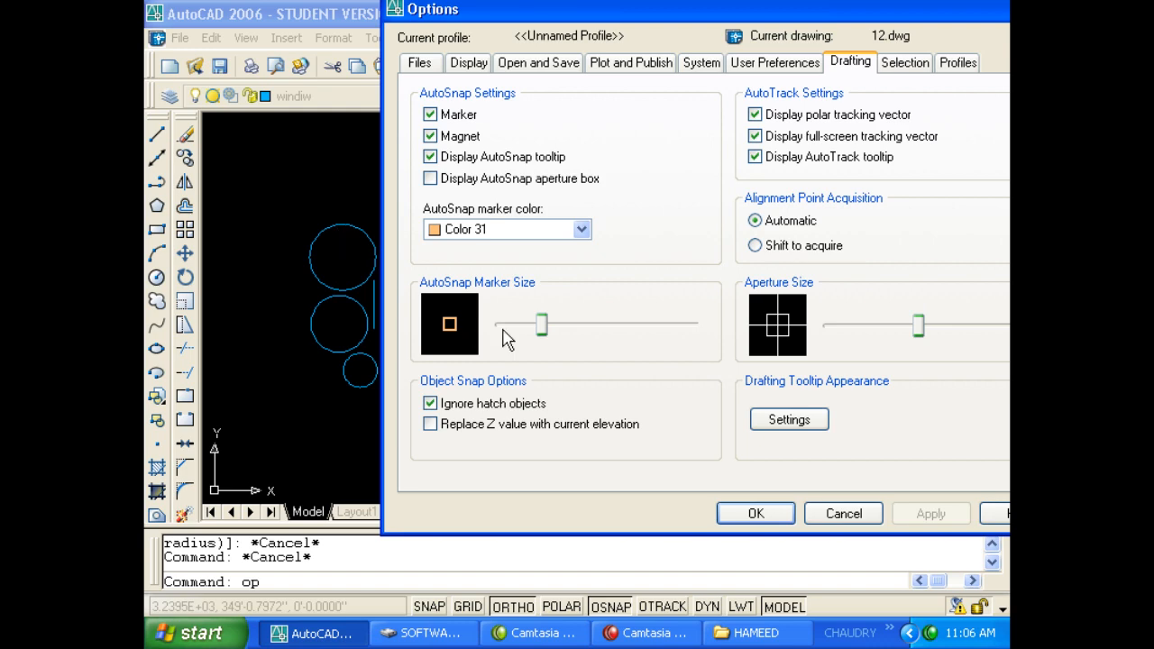
{"action": "left_click_drag", "start_coordinate": [544, 335], "coordinate": [622, 332]}
{"action": "left_click", "coordinate": [755, 513]}
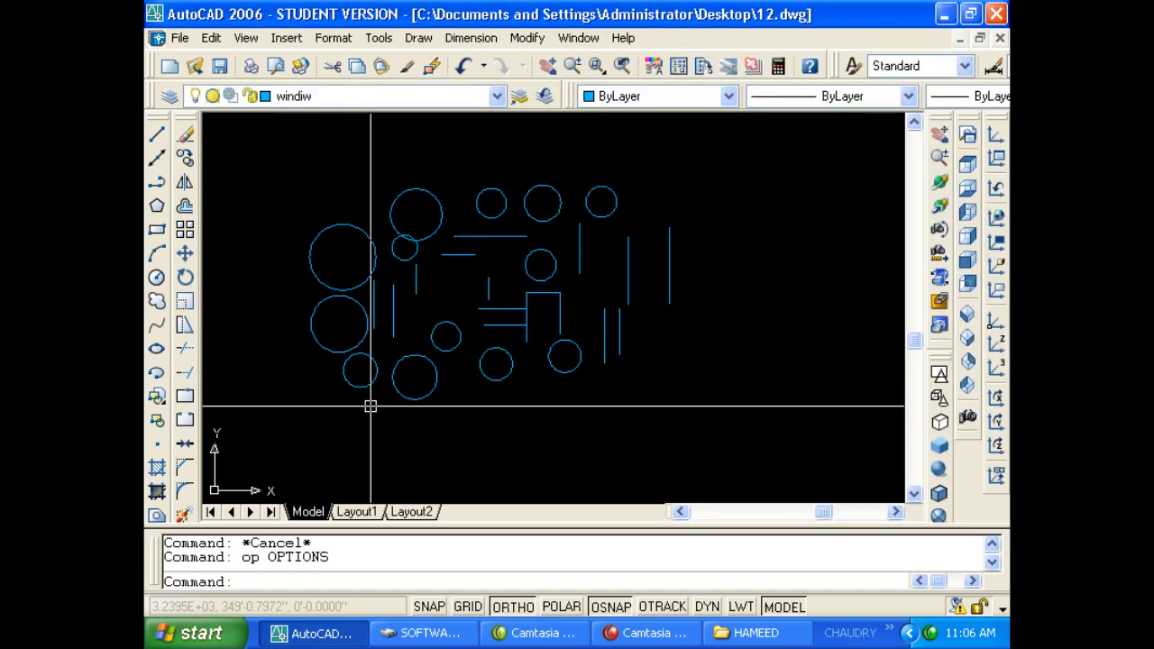
{"action": "type", "text": "l"}
{"action": "key", "text": "Return"}
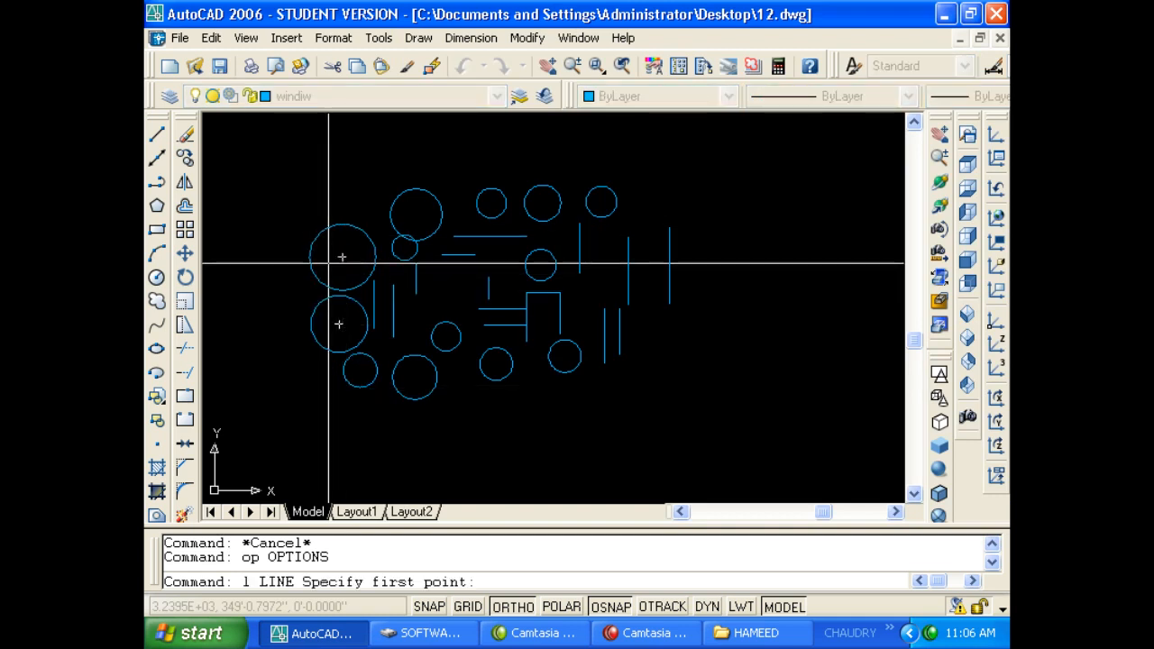
{"action": "key", "text": "Escape"}
Return the AutoSnap marker size to its original setting and apply.
{"action": "type", "text": "op"}
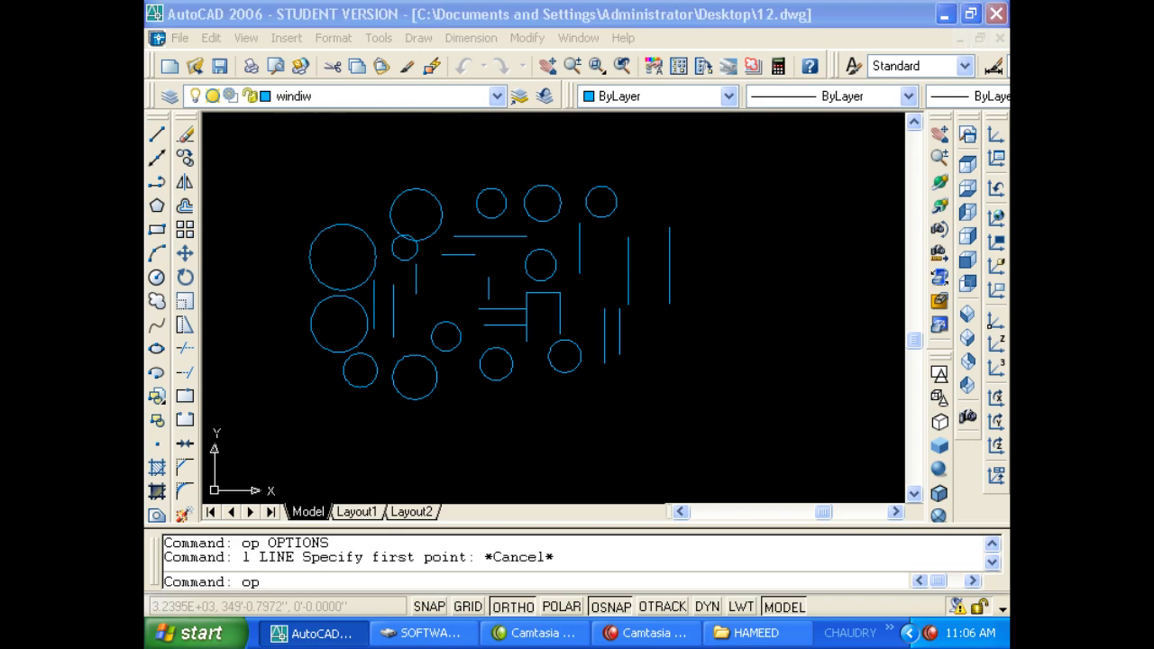
{"action": "key", "text": "Return"}
{"action": "left_click_drag", "start_coordinate": [610, 334], "coordinate": [538, 332]}
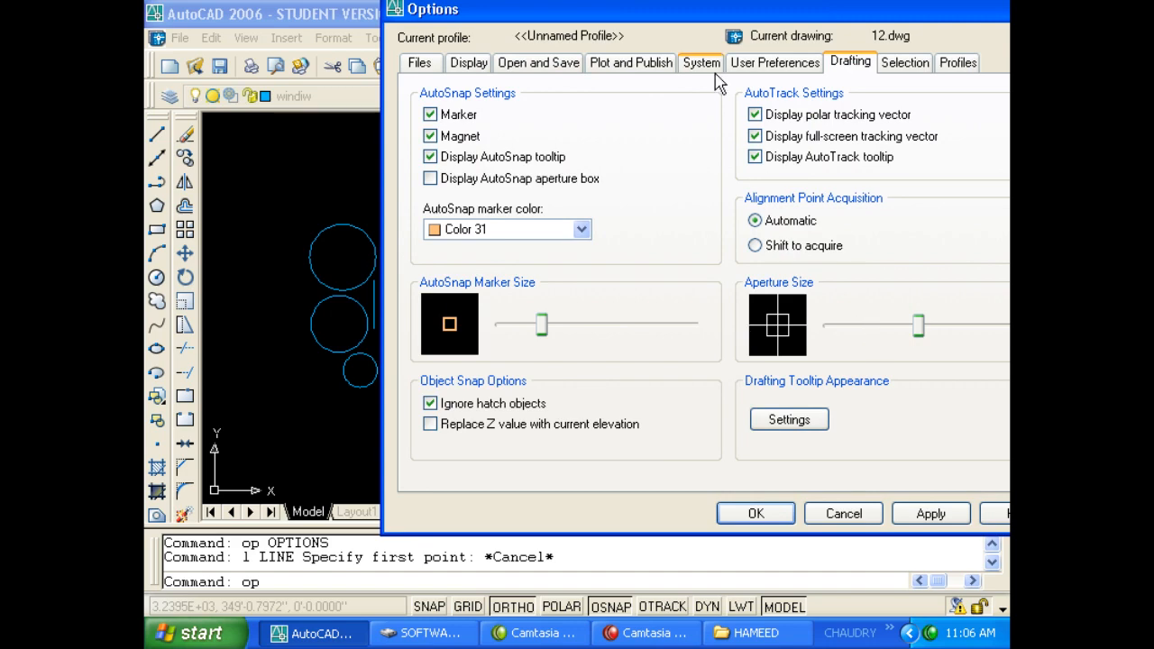
{"action": "left_click_drag", "start_coordinate": [712, 9], "coordinate": [629, 25]}
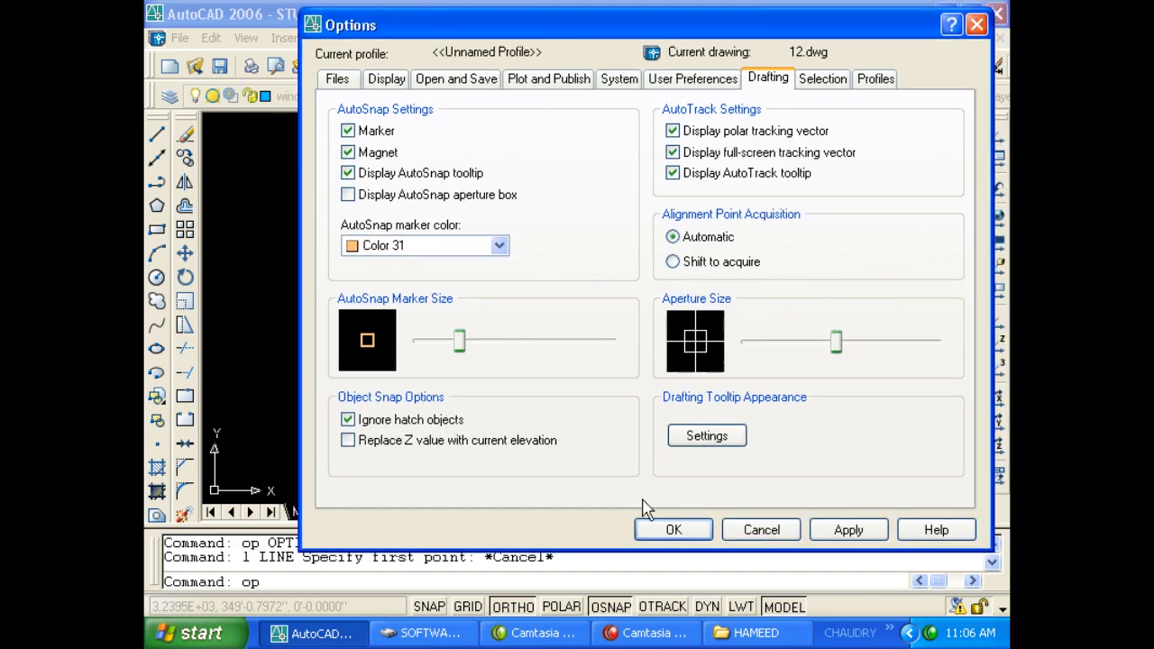
{"action": "left_click", "coordinate": [710, 530]}
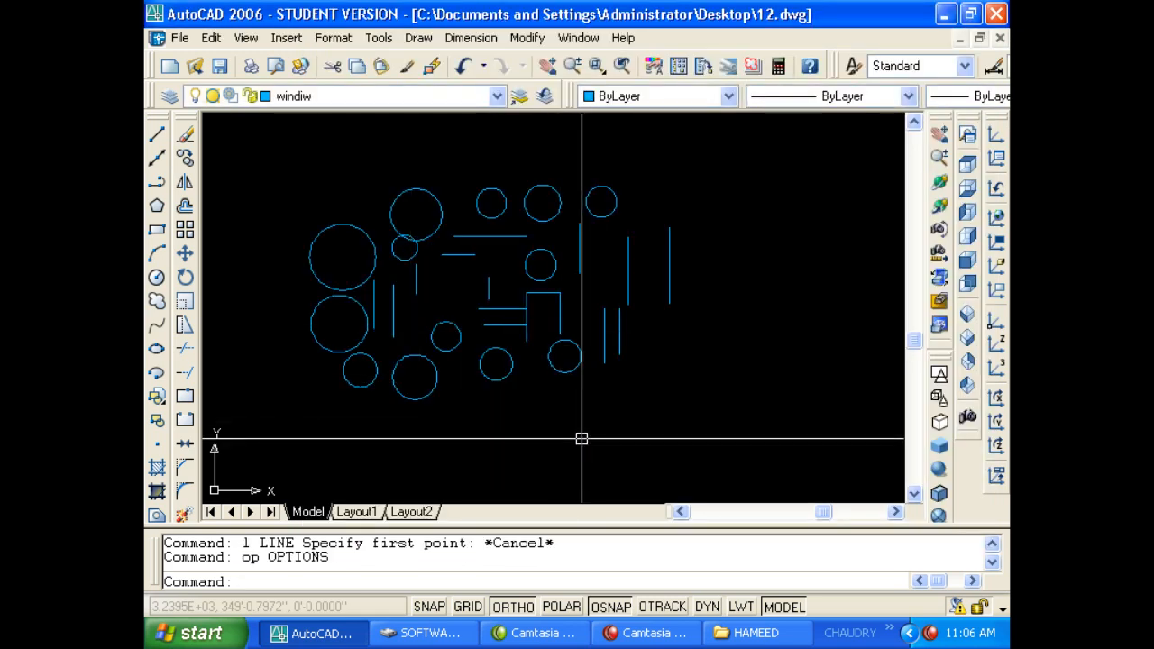
Drag Aperture Size to its maximum, accept, and reopen Options with OP.
{"action": "type", "text": "op"}
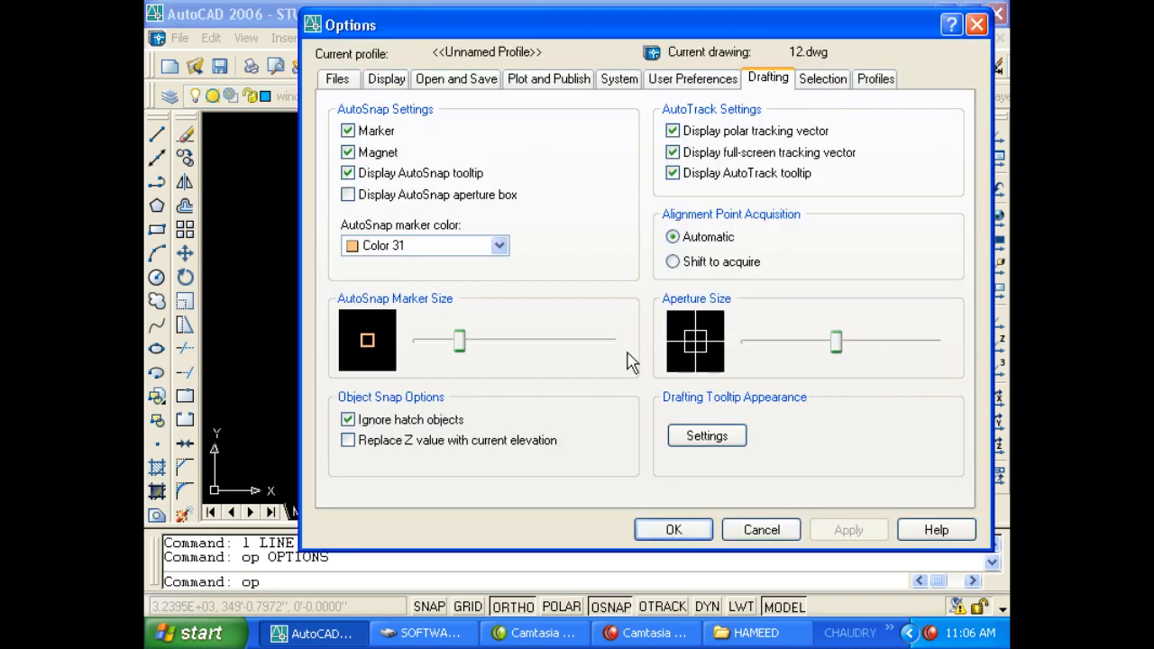
{"action": "left_click_drag", "start_coordinate": [836, 342], "coordinate": [937, 342]}
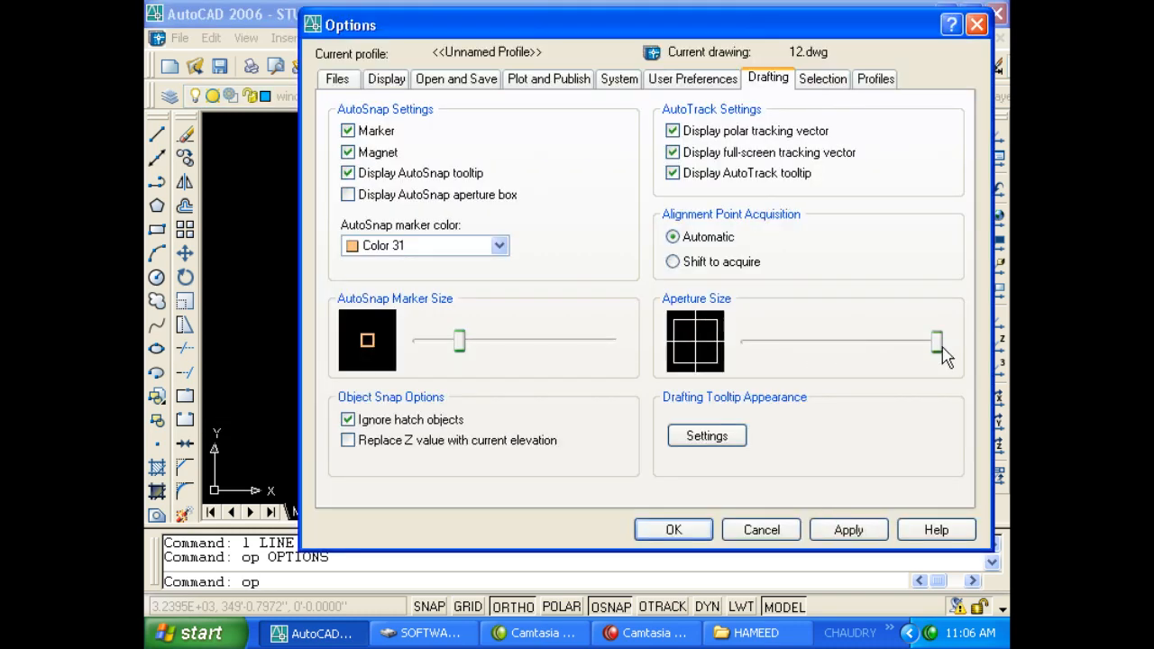
{"action": "left_click", "coordinate": [674, 530]}
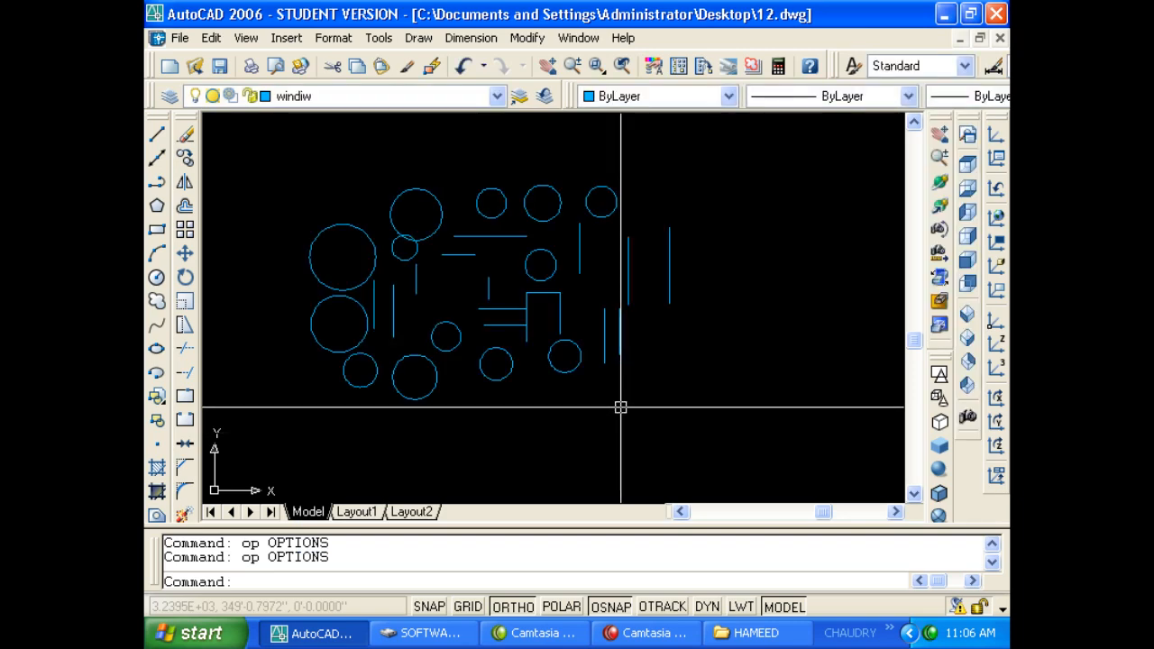
{"action": "type", "text": "op"}
{"action": "key", "text": "Return"}
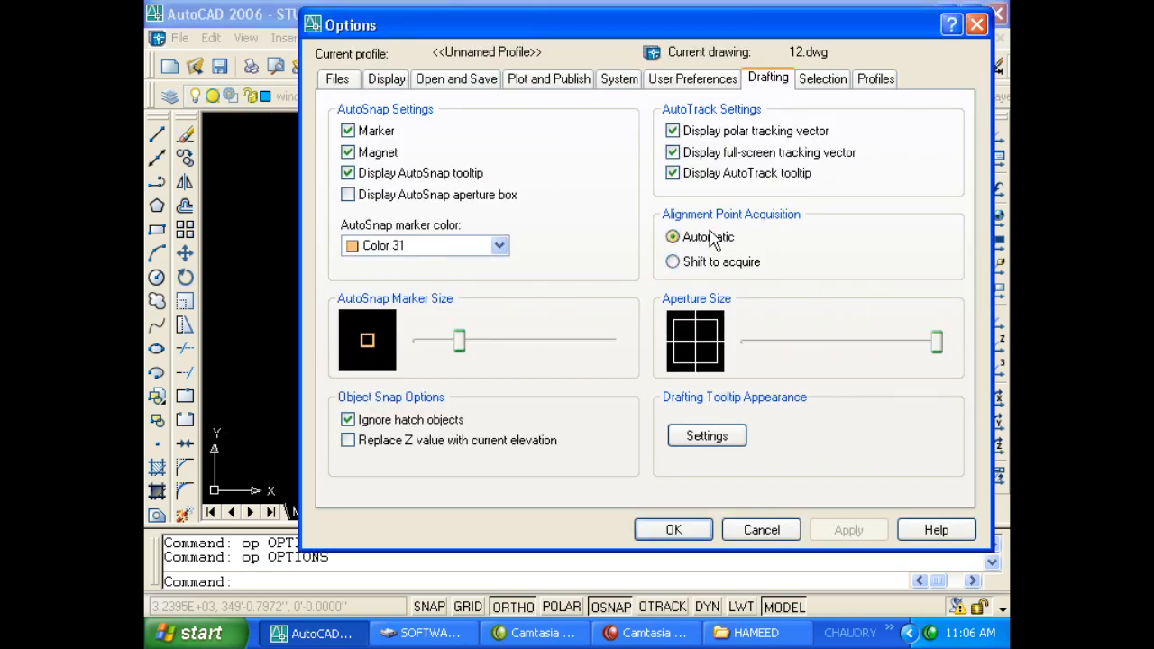
Enlarge the pickbox on the Selection tab and accept it, then reopen and close Options.
{"action": "left_click", "coordinate": [818, 79]}
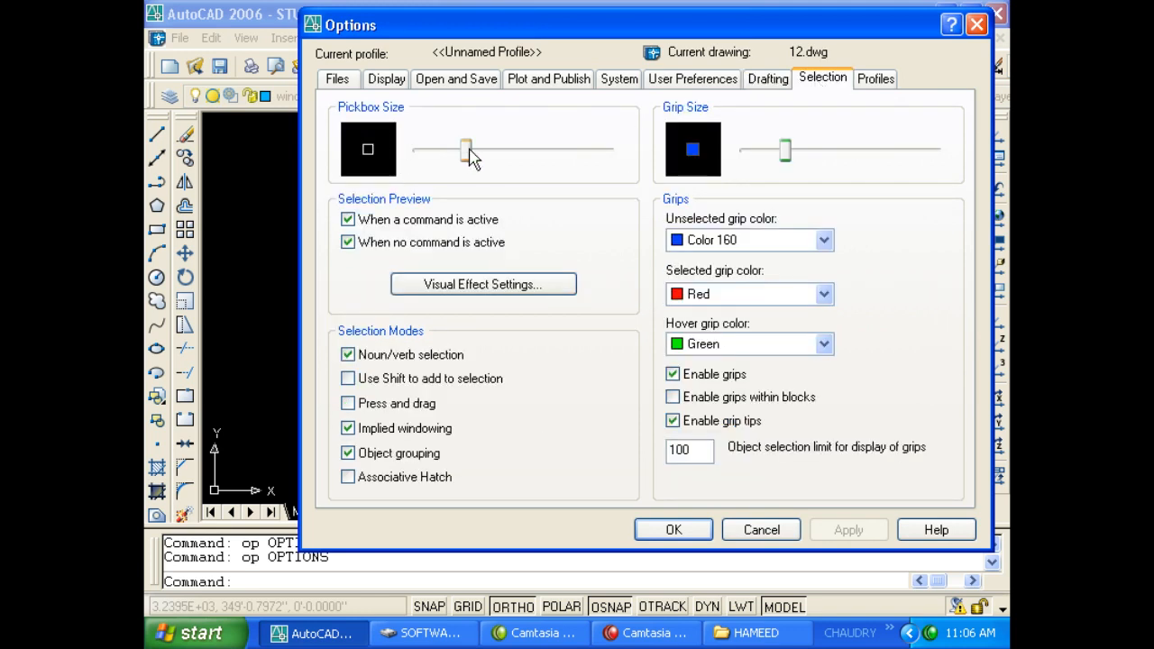
{"action": "left_click_drag", "start_coordinate": [470, 155], "coordinate": [512, 168]}
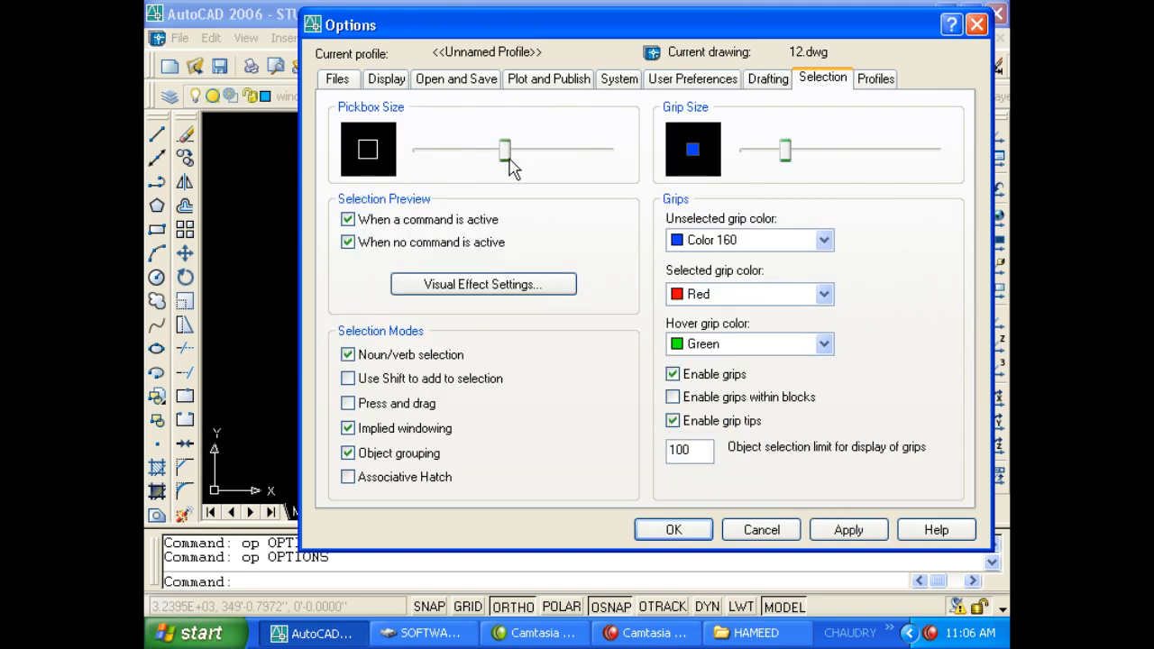
{"action": "left_click", "coordinate": [673, 529]}
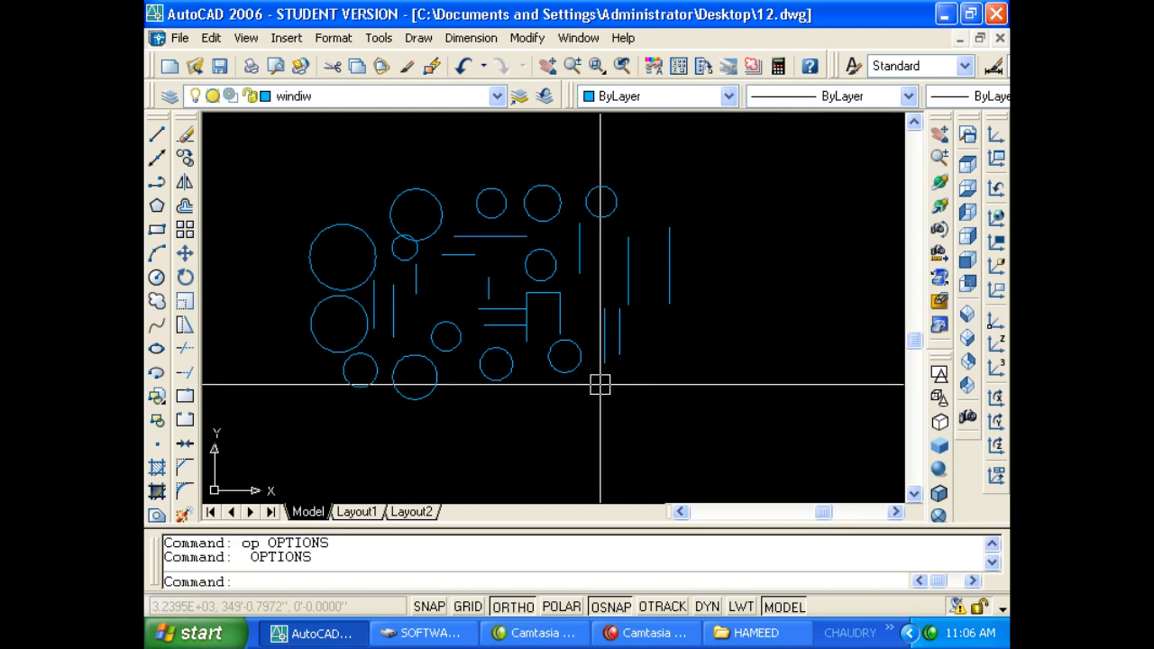
{"action": "key", "text": "Escape"}
{"action": "type", "text": "o"}
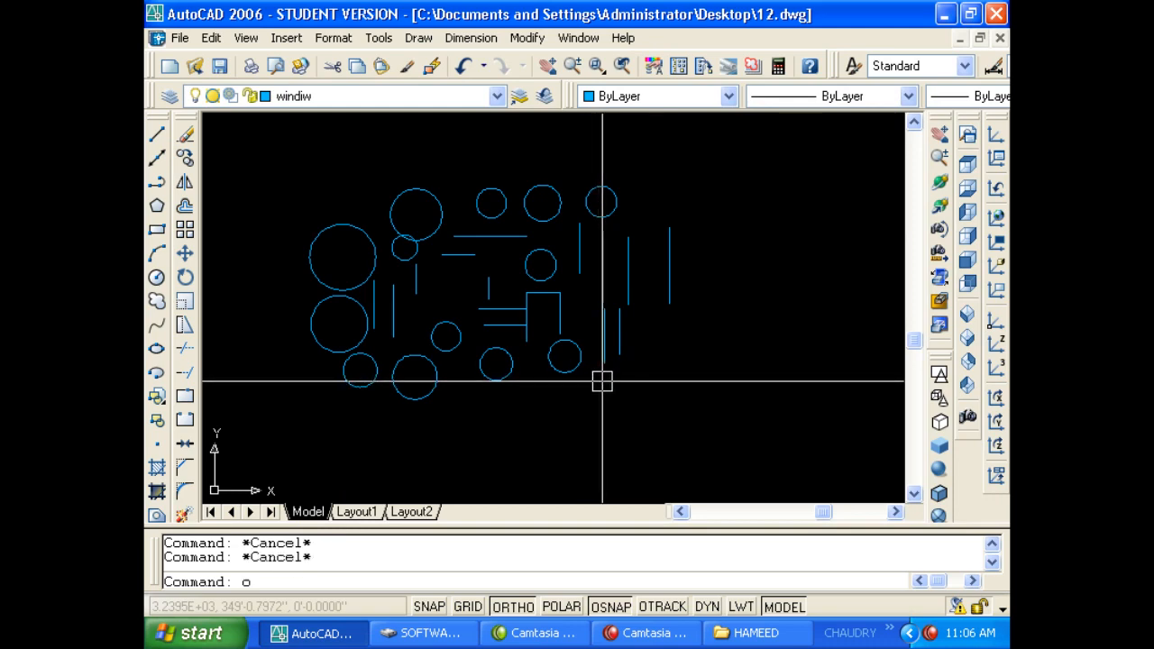
{"action": "type", "text": "p"}
{"action": "key", "text": "Return"}
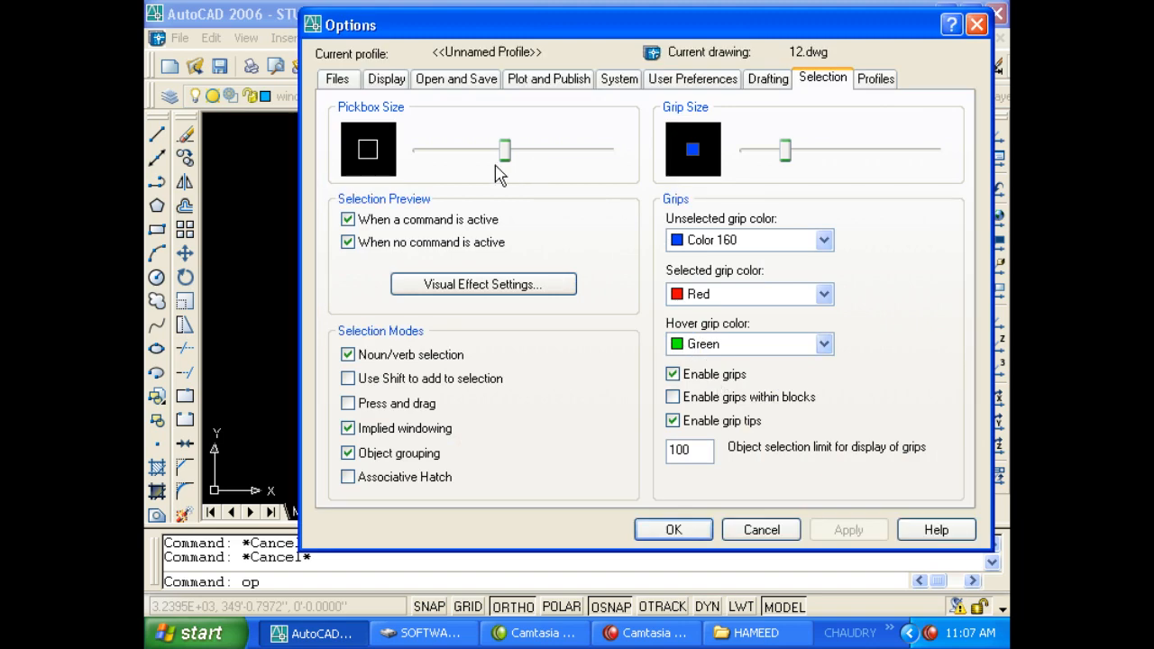
{"action": "key", "text": "Escape"}
Start the Line and Erase commands, cancelling each one without drawing or erasing anything.
{"action": "type", "text": "l"}
{"action": "key", "text": "Return"}
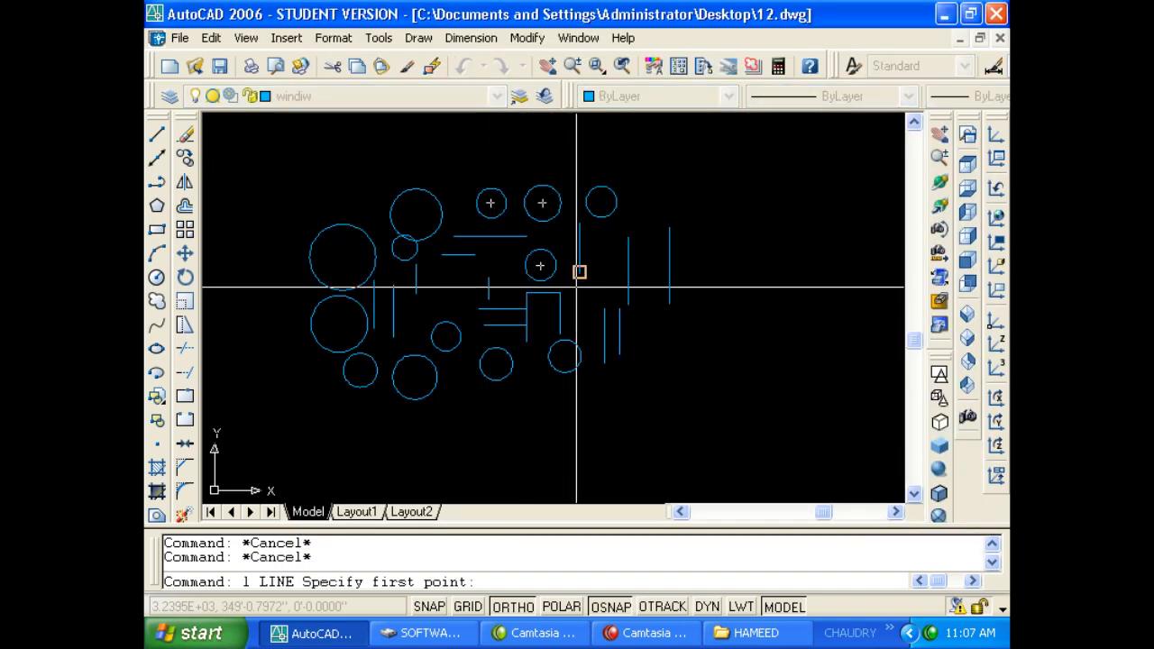
{"action": "key", "text": "Escape"}
{"action": "key", "text": "Escape"}
{"action": "key", "text": "Escape"}
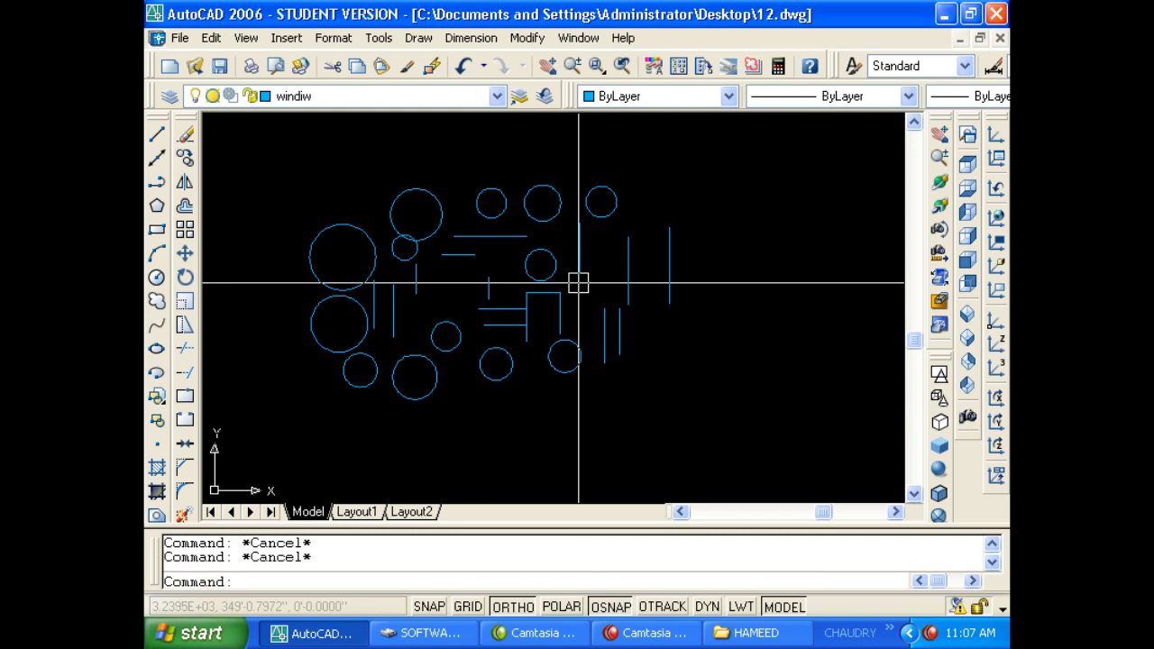
{"action": "key", "text": "Return"}
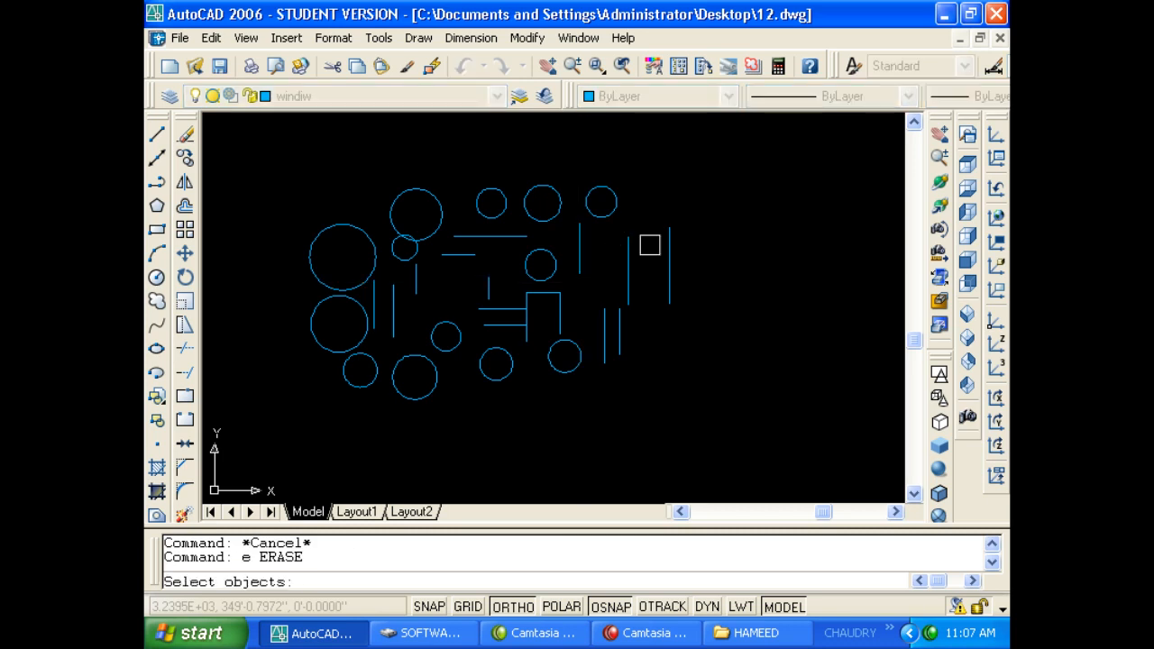
{"action": "key", "text": "Escape"}
Begin OFFSET with a distance of 9, cancel it, and reopen Options with OP.
{"action": "type", "text": "o"}
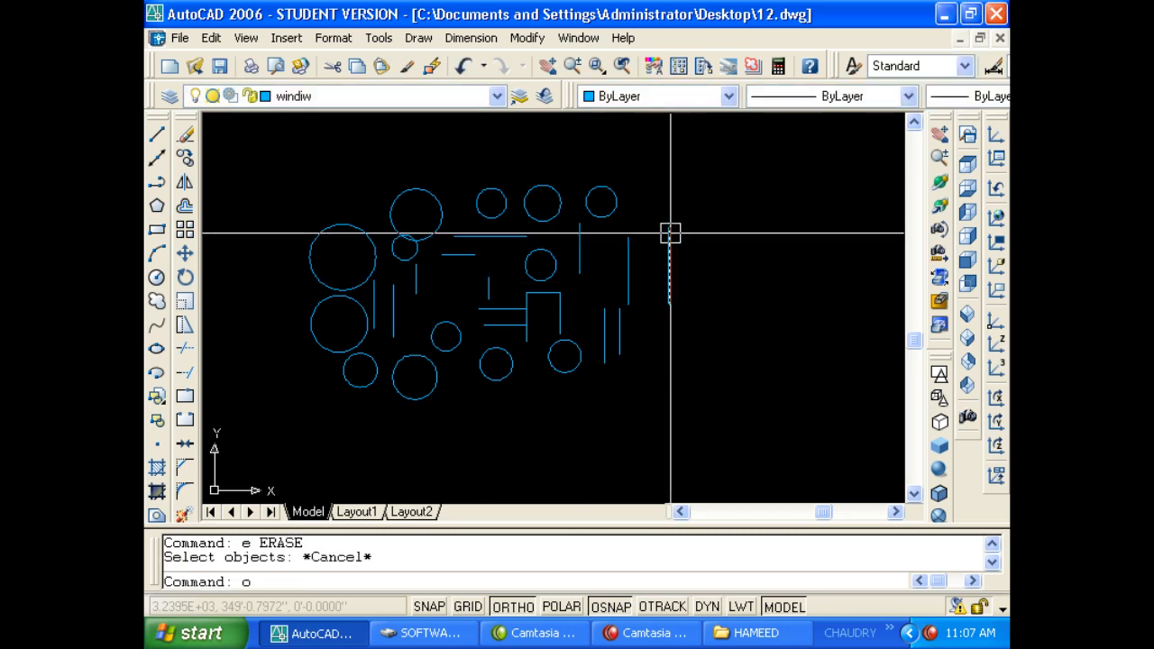
{"action": "key", "text": "Return"}
{"action": "key", "text": "Escape"}
{"action": "type", "text": "`"}
{"action": "key", "text": "Escape"}
{"action": "type", "text": "o"}
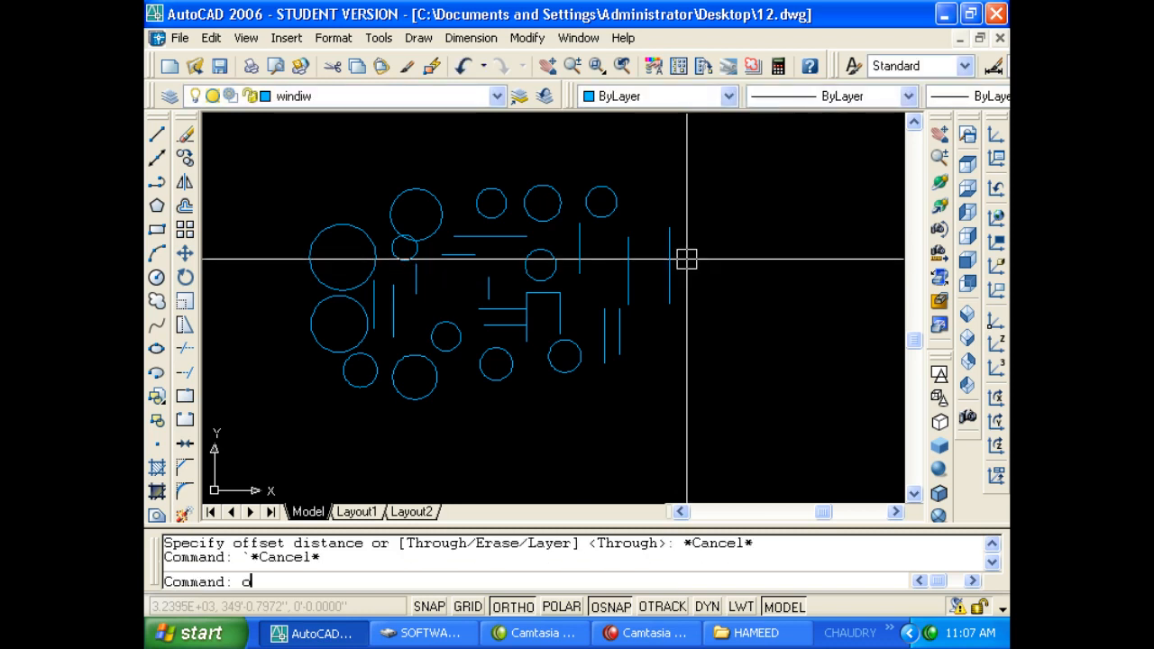
{"action": "key", "text": "Return"}
{"action": "type", "text": "9"}
{"action": "key", "text": "Return"}
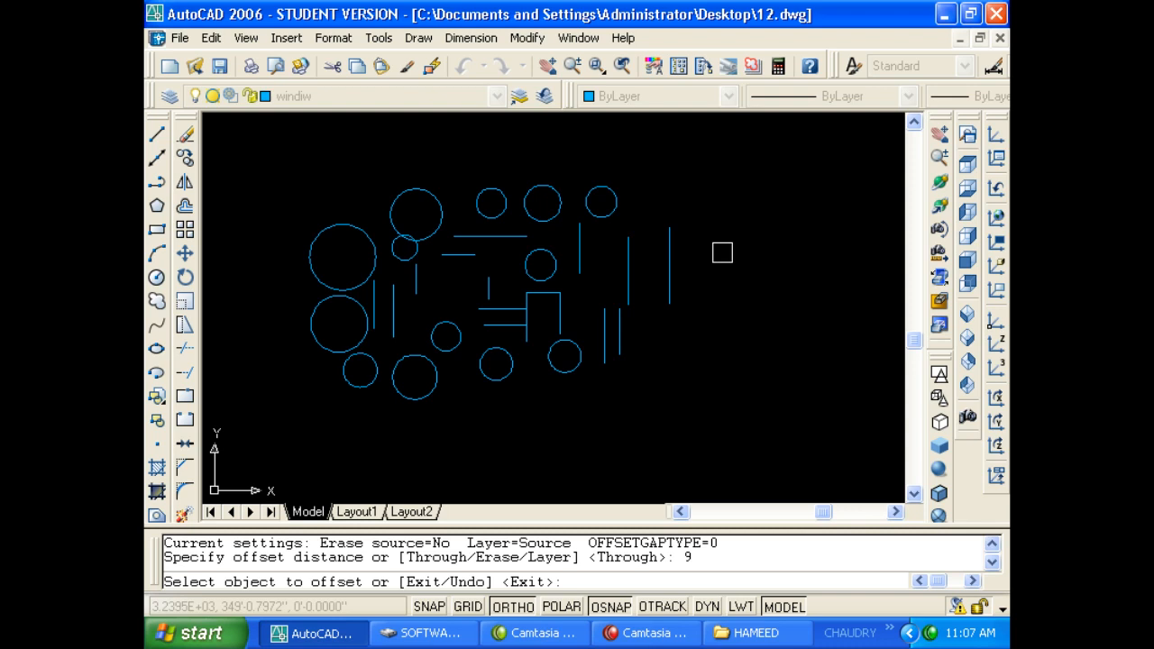
{"action": "key", "text": "Escape"}
{"action": "type", "text": "op"}
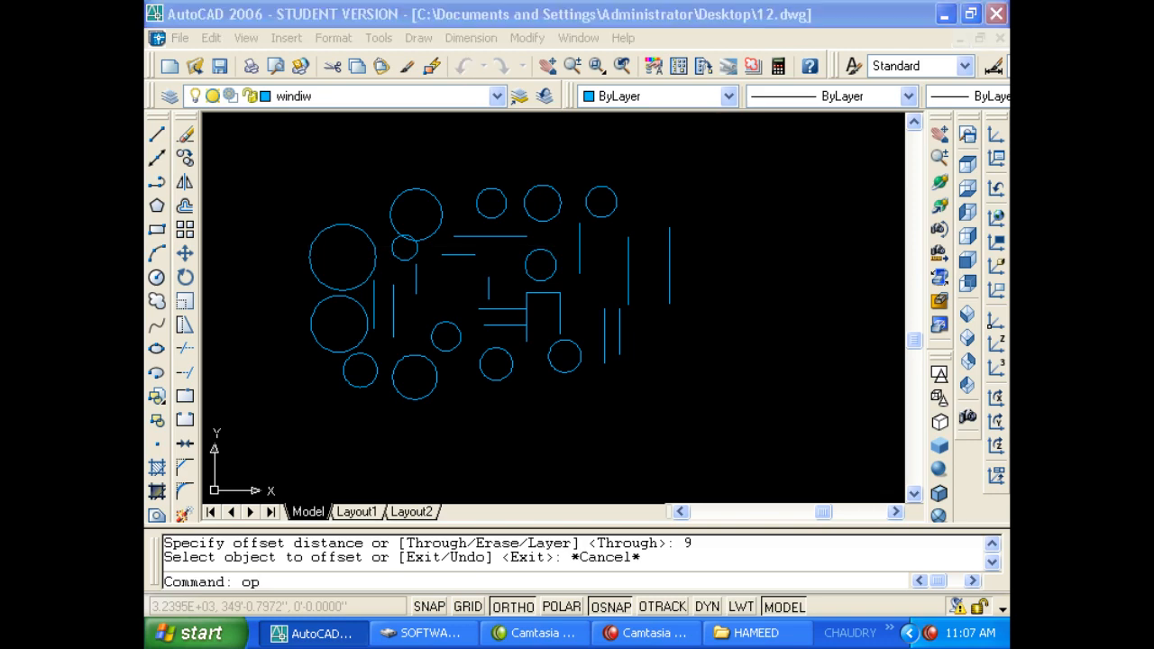
{"action": "key", "text": "Return"}
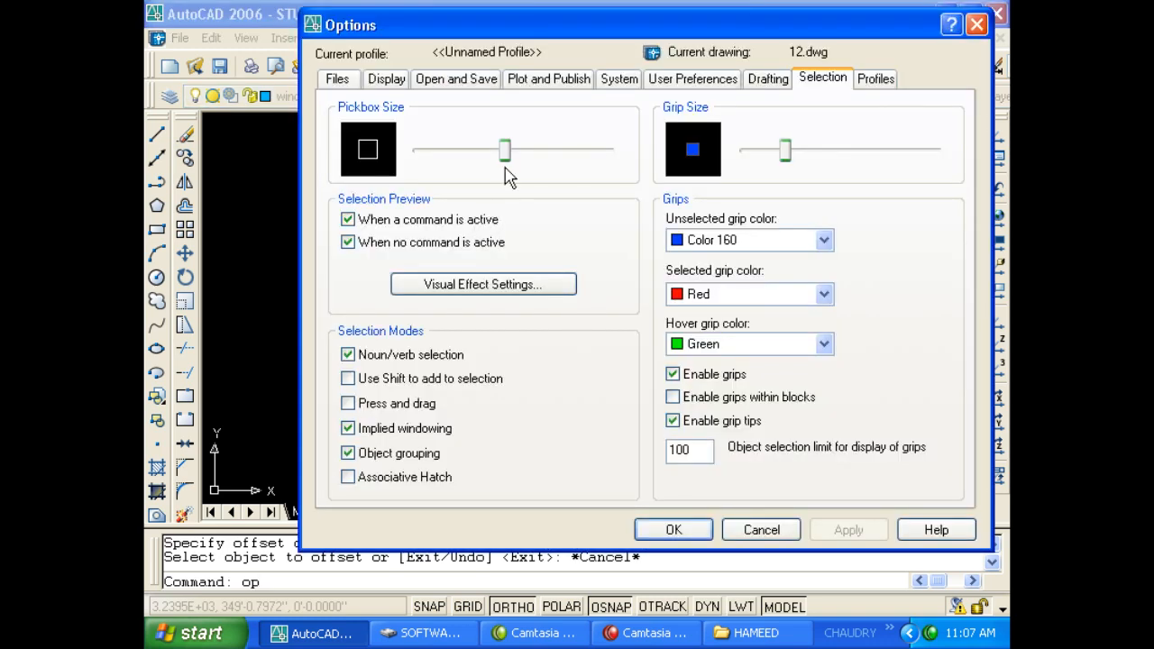
Shrink the selection pickbox, apply it, and check it by selecting a vertical line.
{"action": "left_click_drag", "start_coordinate": [506, 158], "coordinate": [466, 155]}
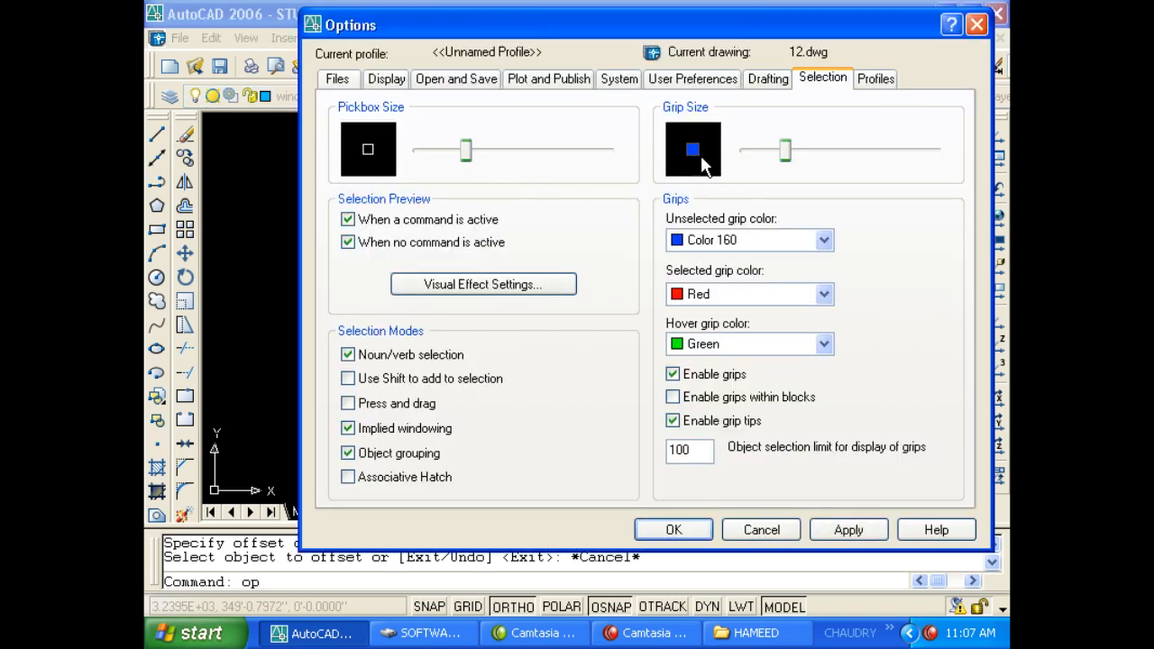
{"action": "left_click", "coordinate": [842, 530]}
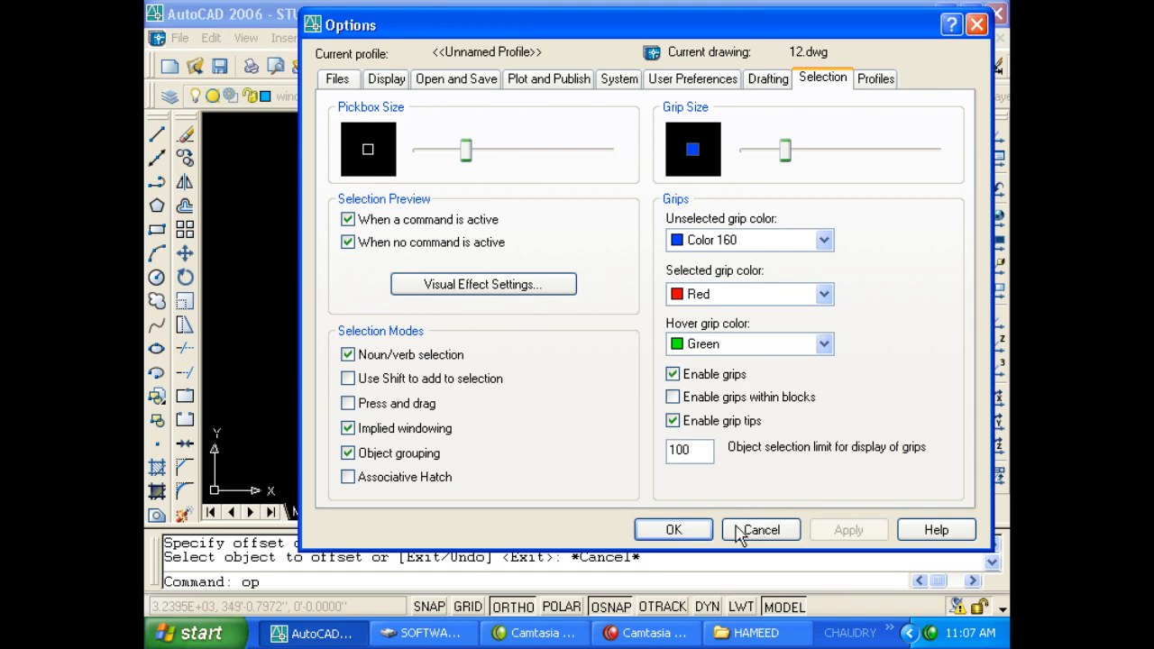
{"action": "left_click", "coordinate": [671, 528]}
{"action": "left_click", "coordinate": [604, 353]}
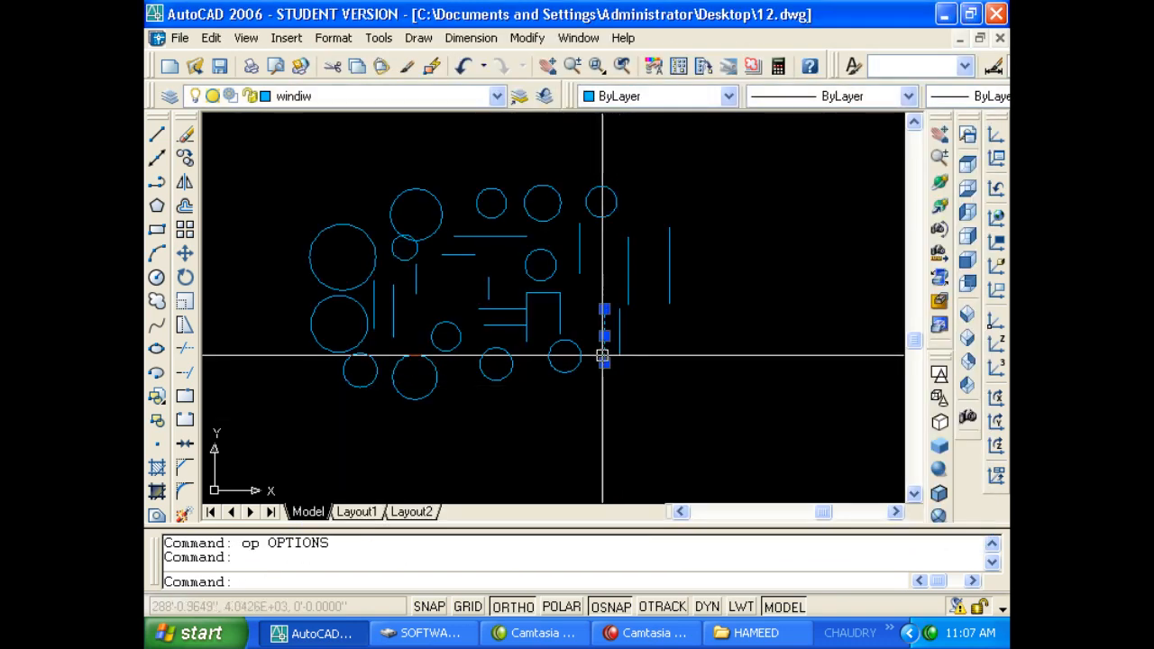
{"action": "scroll", "coordinate": [603, 363], "scroll_direction": "up", "scroll_amount": 5}
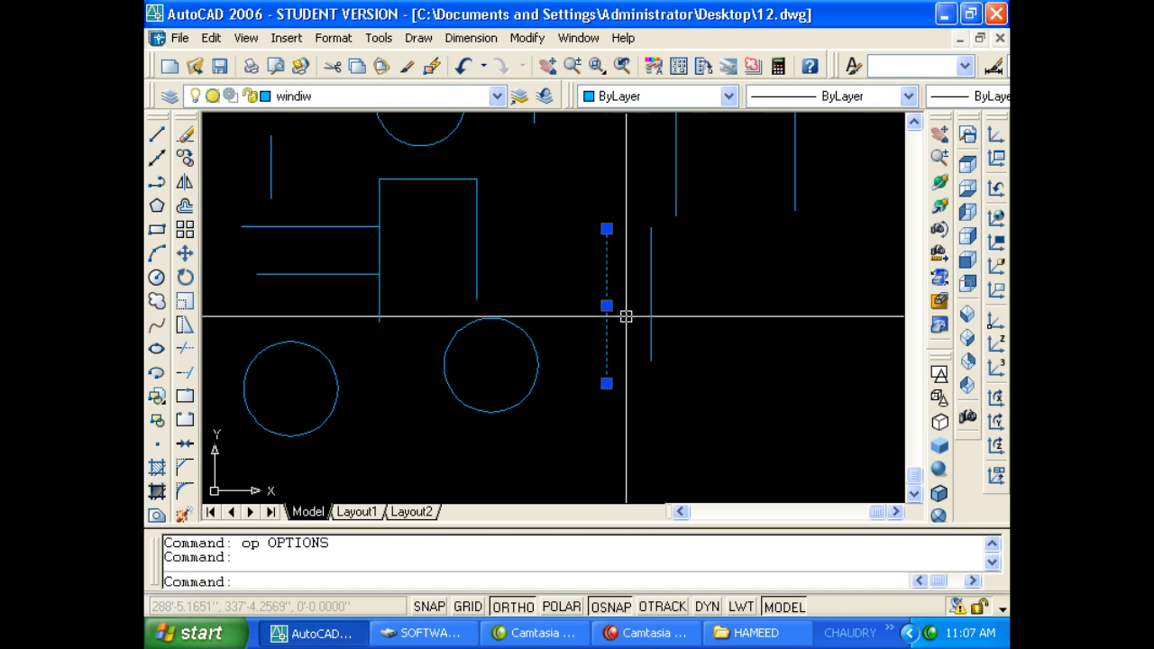
Test a larger grip size with red unselected grips on the vertical line.
{"action": "type", "text": "op"}
{"action": "key", "text": "Return"}
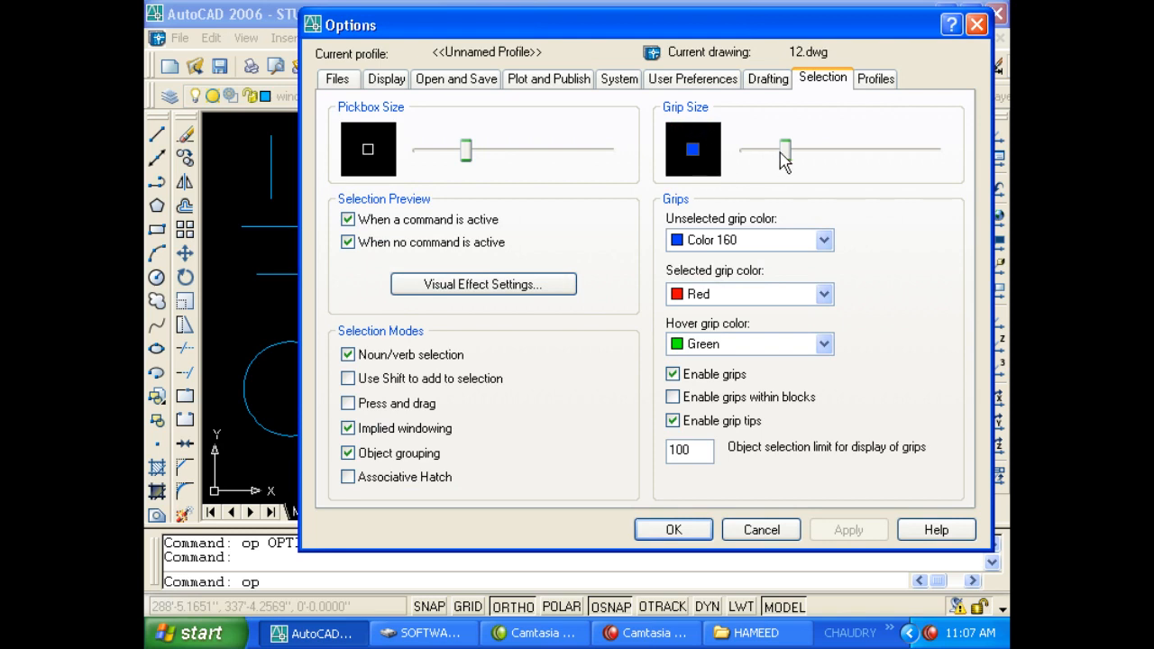
{"action": "left_click_drag", "start_coordinate": [790, 160], "coordinate": [878, 162]}
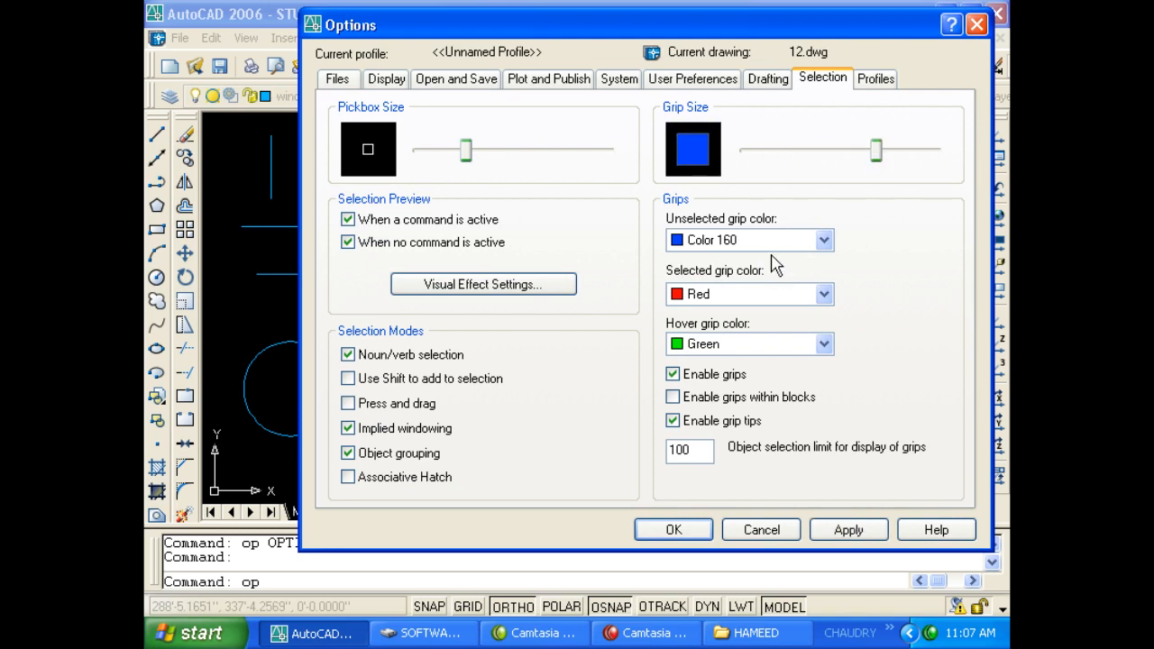
{"action": "left_click", "coordinate": [823, 240]}
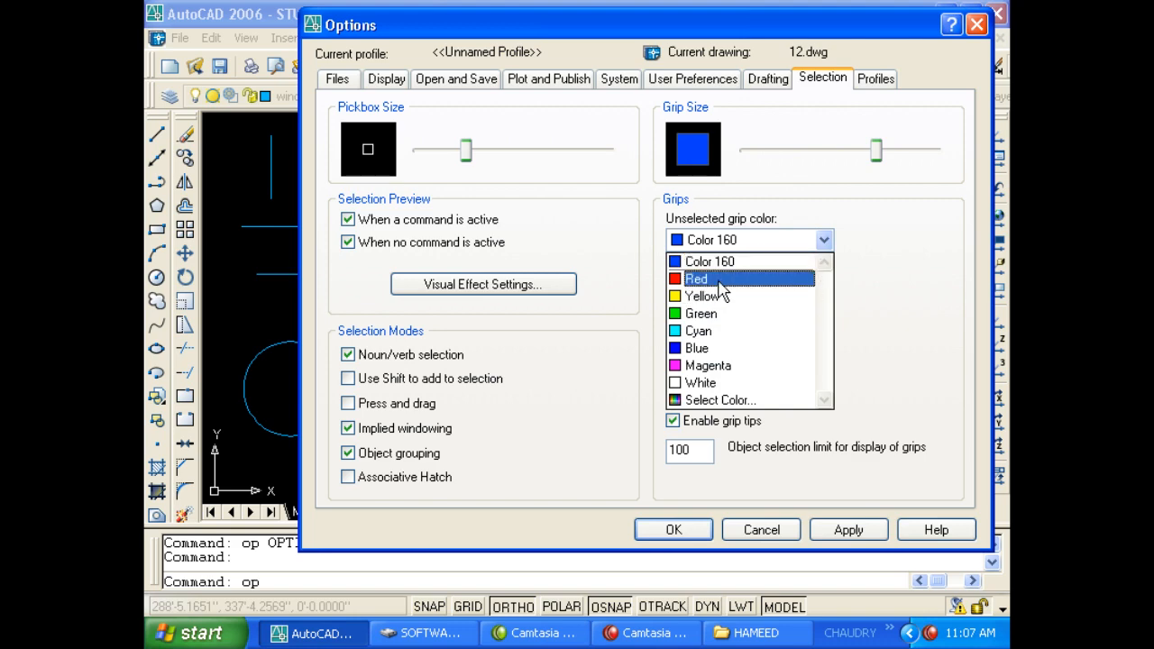
{"action": "left_click", "coordinate": [721, 278]}
{"action": "left_click", "coordinate": [674, 529]}
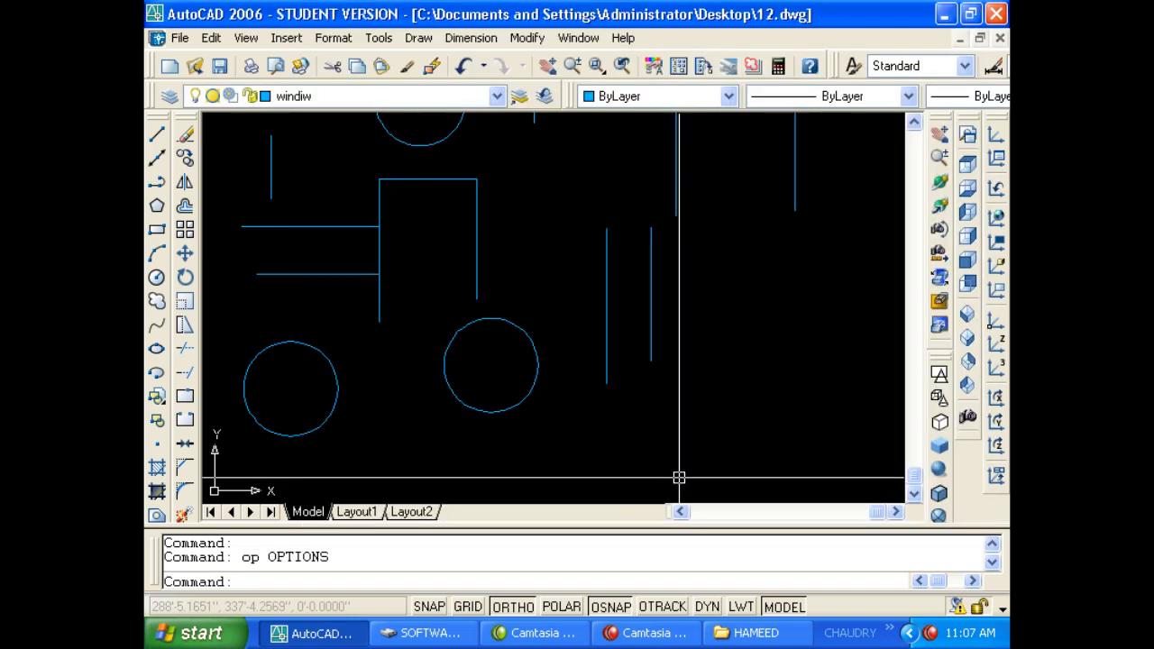
{"action": "left_click", "coordinate": [649, 345]}
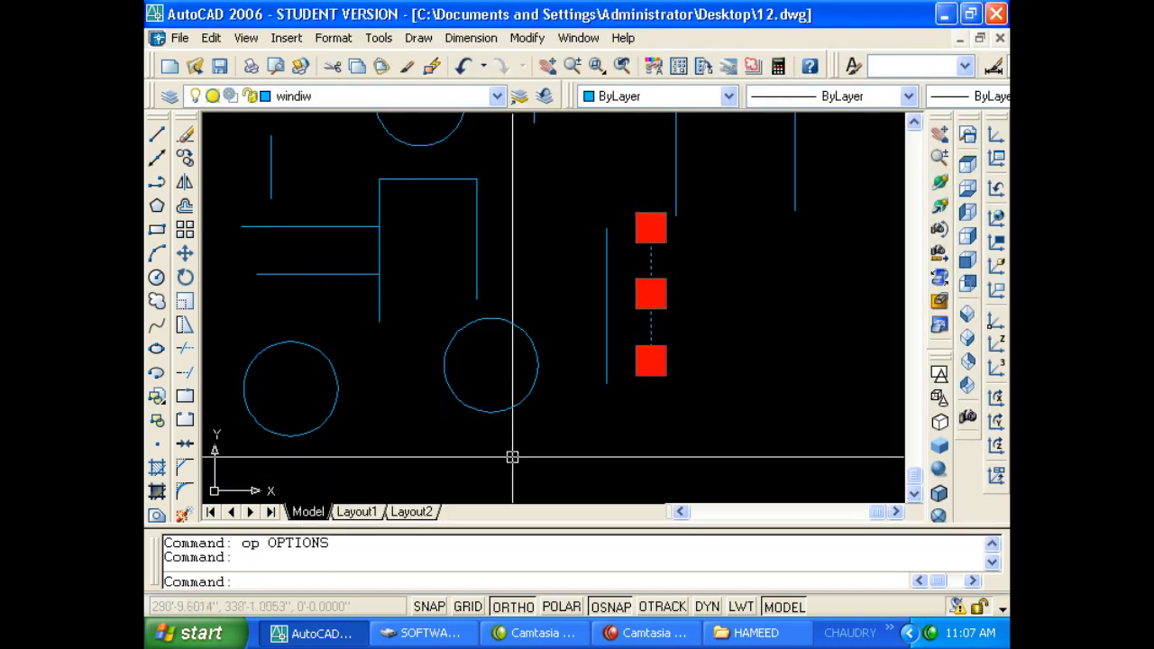
{"action": "scroll", "coordinate": [511, 456], "scroll_direction": "down", "scroll_amount": 4}
{"action": "scroll", "coordinate": [524, 455], "scroll_direction": "up", "scroll_amount": 2}
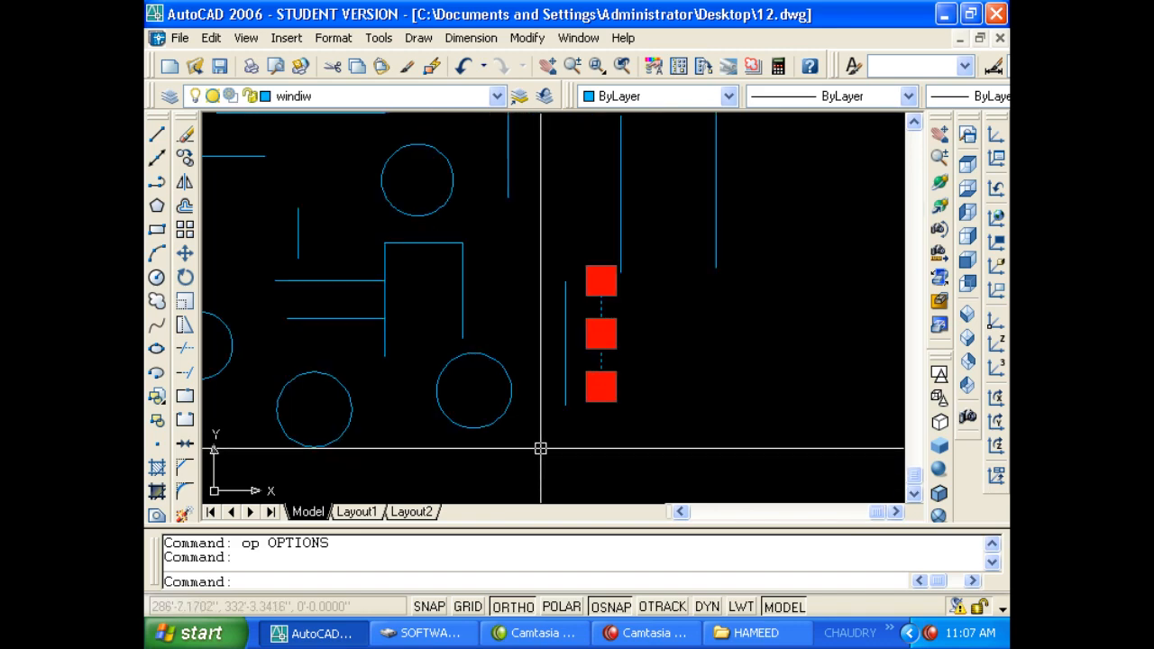
Restore a small grip size with blue unselected grips and confirm it on the line.
{"action": "type", "text": "op"}
{"action": "key", "text": "Return"}
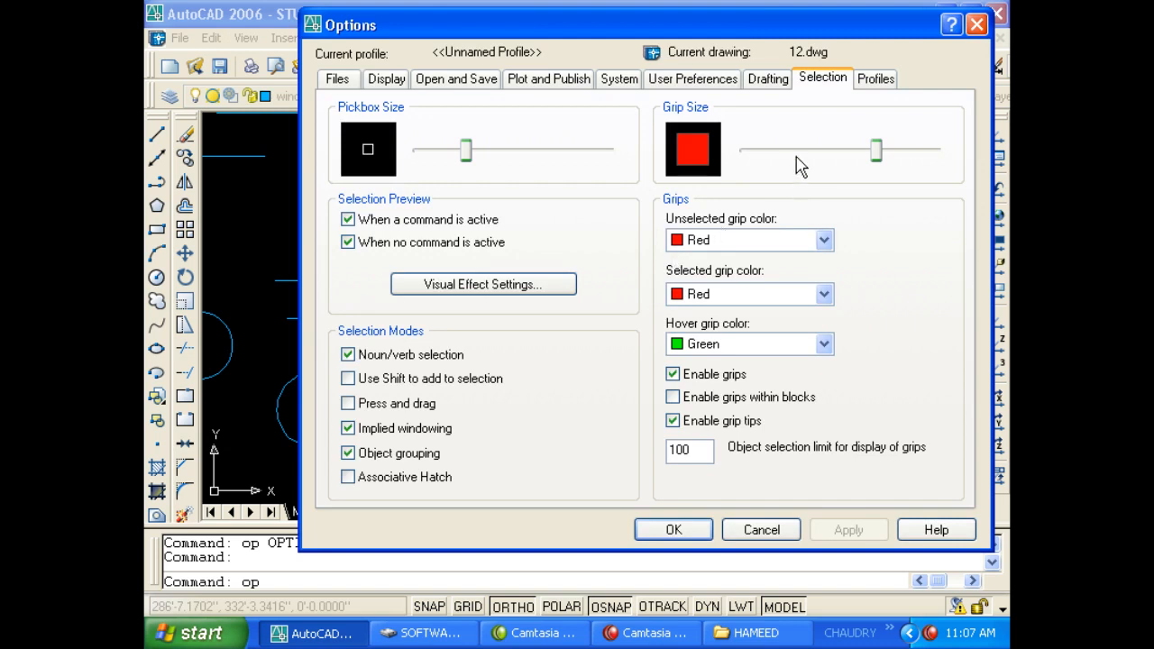
{"action": "left_click", "coordinate": [795, 157]}
{"action": "left_click", "coordinate": [790, 153]}
{"action": "left_click_drag", "start_coordinate": [781, 153], "coordinate": [787, 154]}
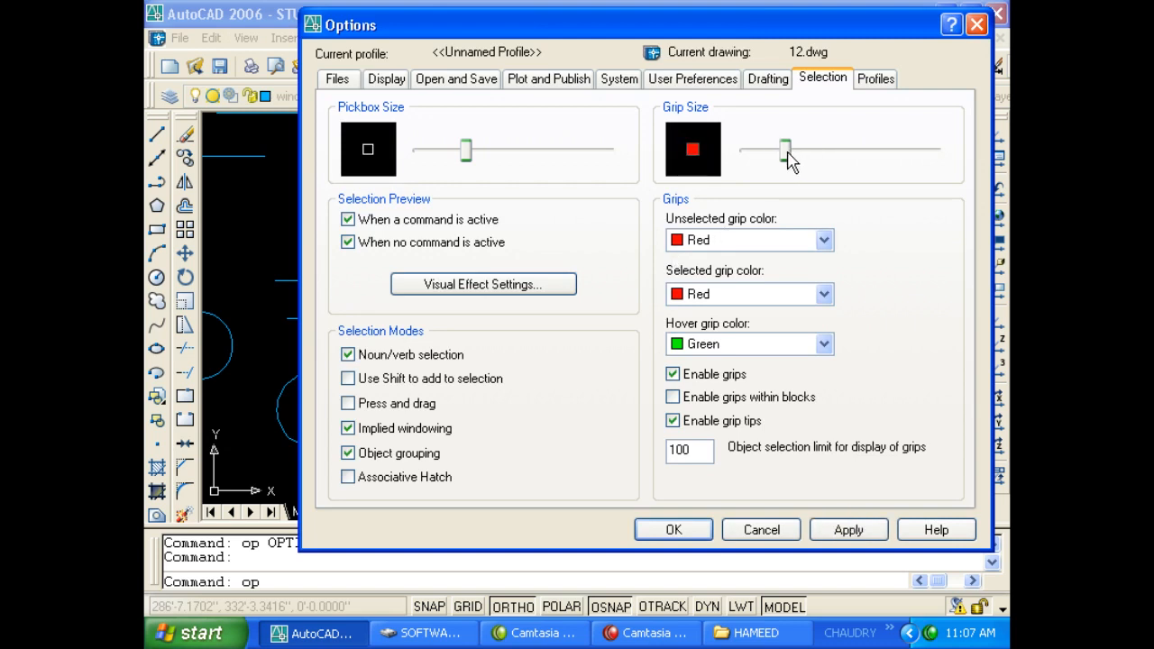
{"action": "left_click", "coordinate": [781, 239]}
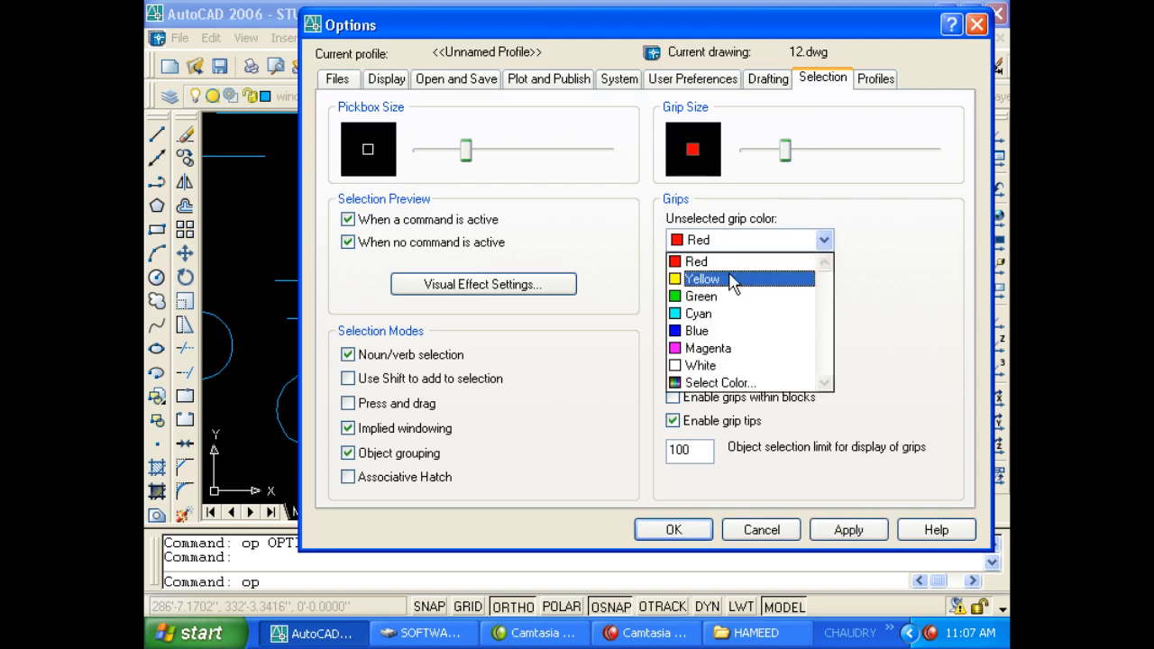
{"action": "left_click", "coordinate": [728, 330]}
{"action": "left_click", "coordinate": [867, 83]}
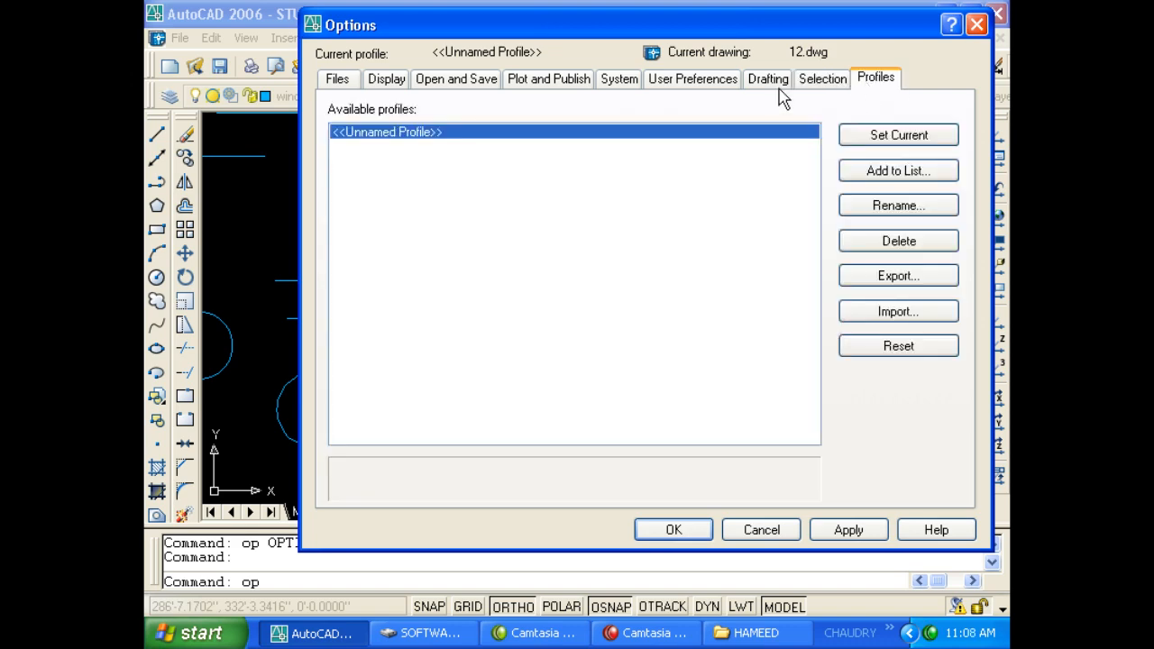
{"action": "left_click", "coordinate": [811, 83]}
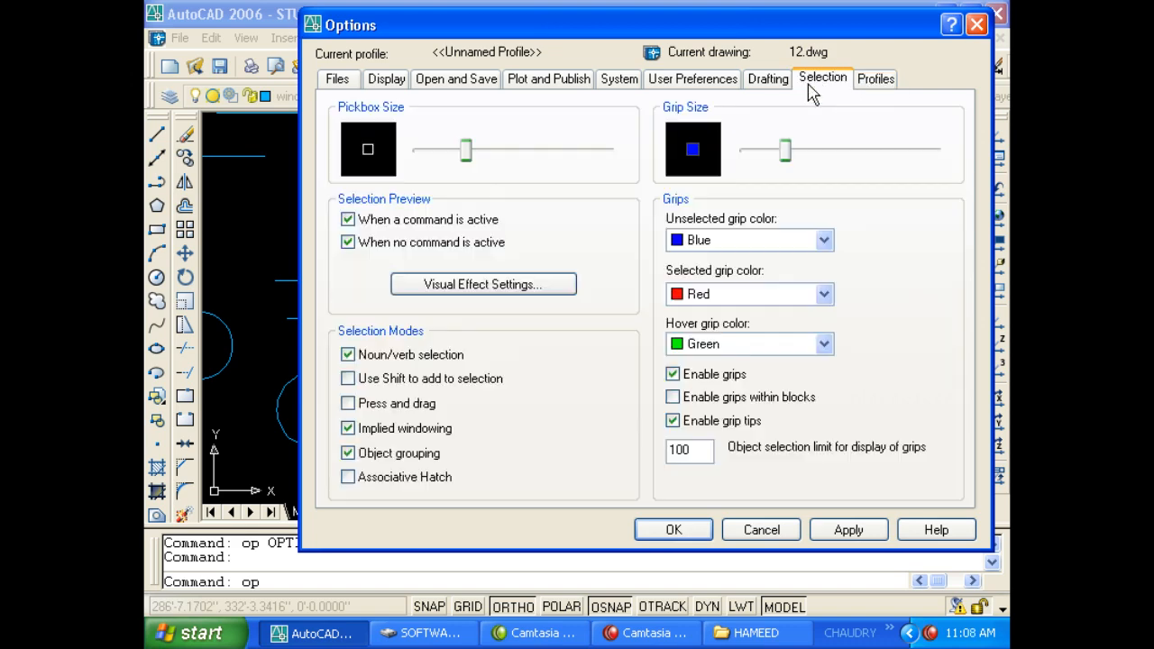
{"action": "left_click", "coordinate": [672, 527]}
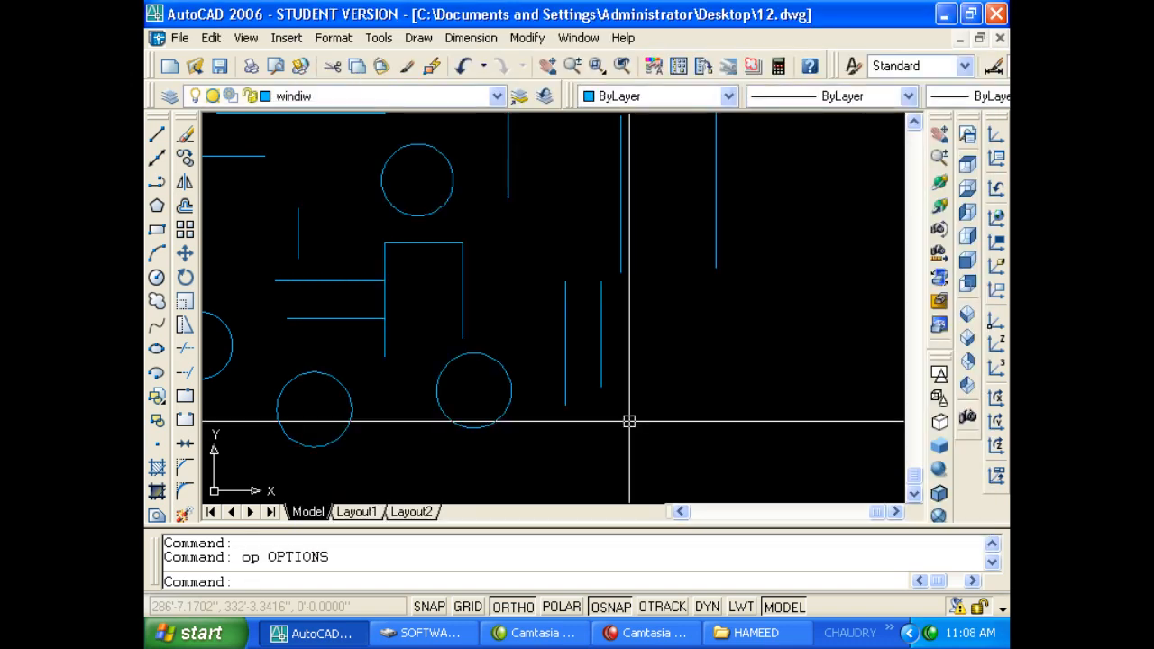
{"action": "left_click", "coordinate": [601, 324]}
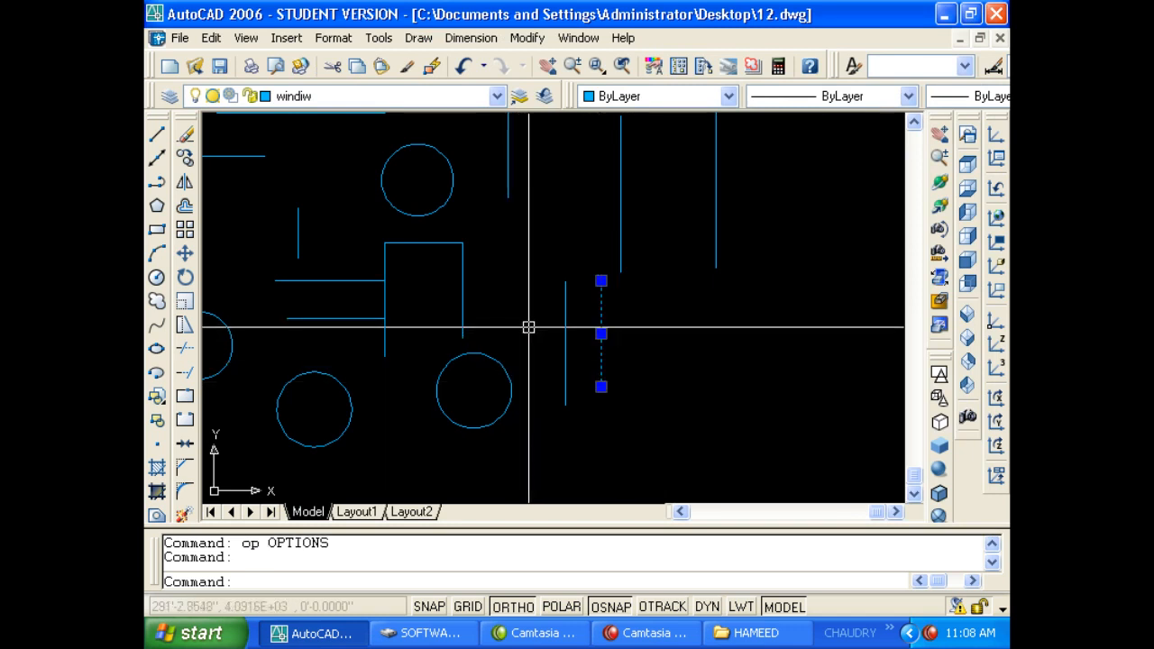
{"action": "type", "text": "1"}
{"action": "key", "text": "Escape"}
{"action": "key", "text": "Escape"}
Browse the Tools menu, dismiss it, then bring up the Draw menu.
{"action": "left_click", "coordinate": [377, 38]}
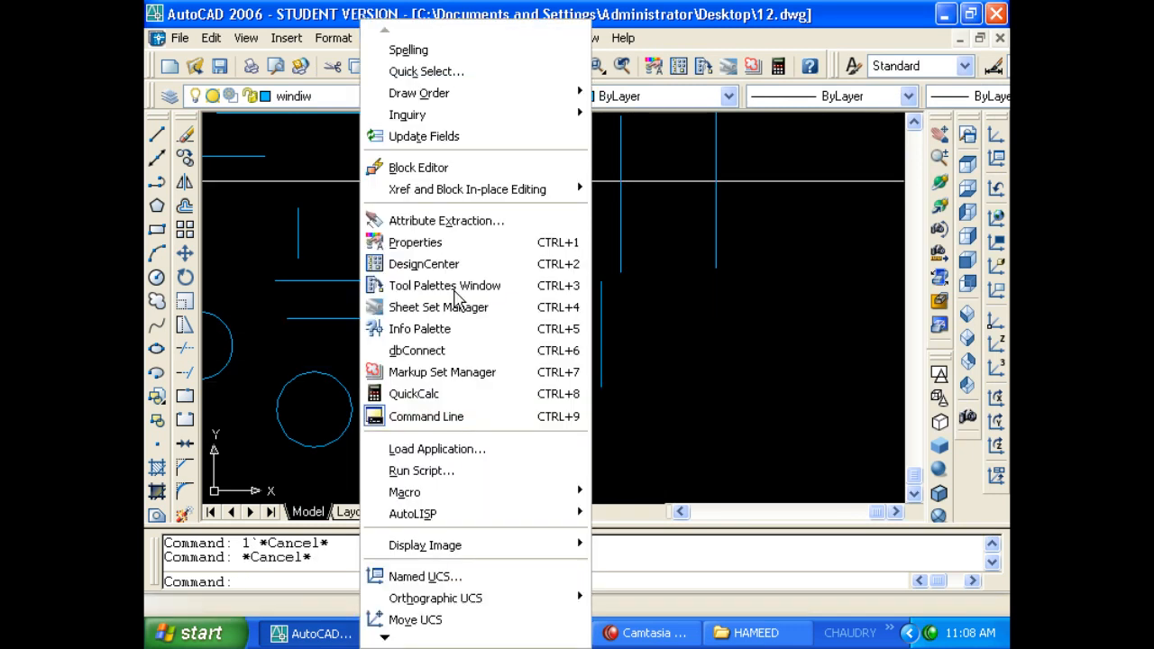
{"action": "mouse_move", "coordinate": [479, 641]}
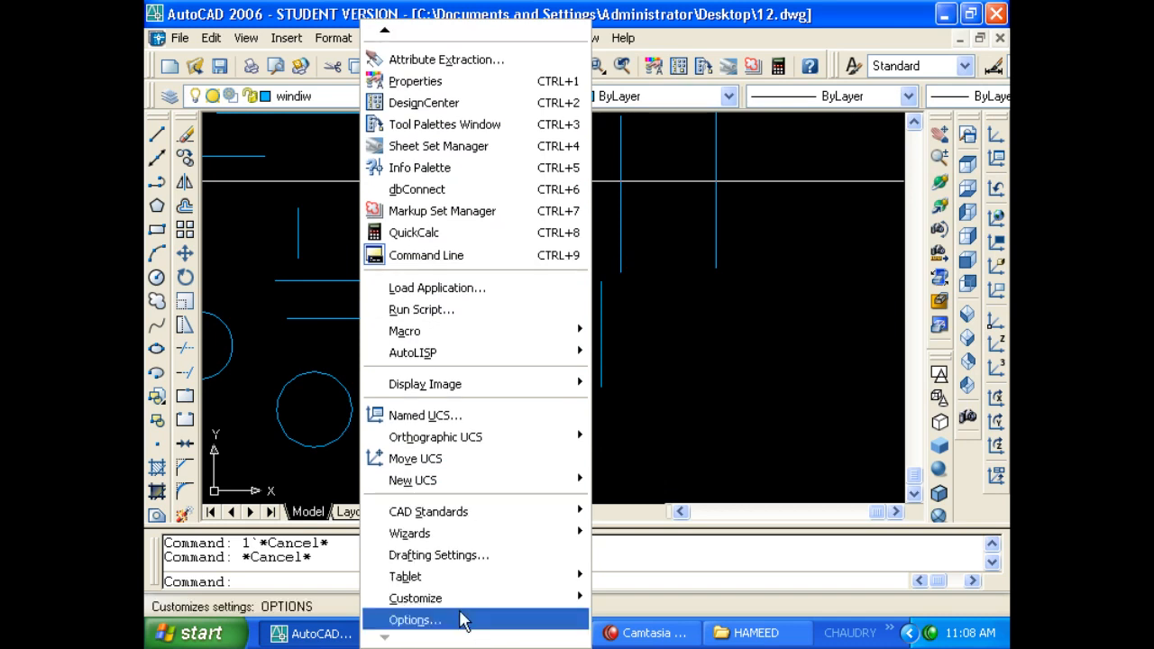
{"action": "left_click", "coordinate": [711, 378]}
{"action": "left_click", "coordinate": [601, 318]}
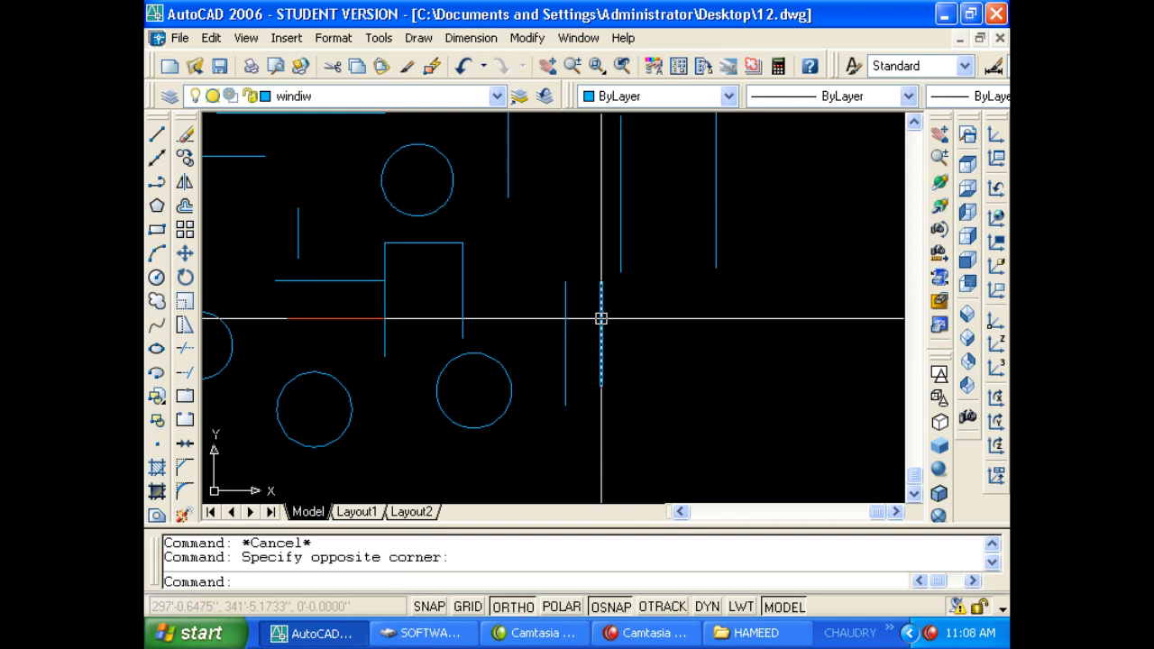
{"action": "left_click", "coordinate": [419, 40]}
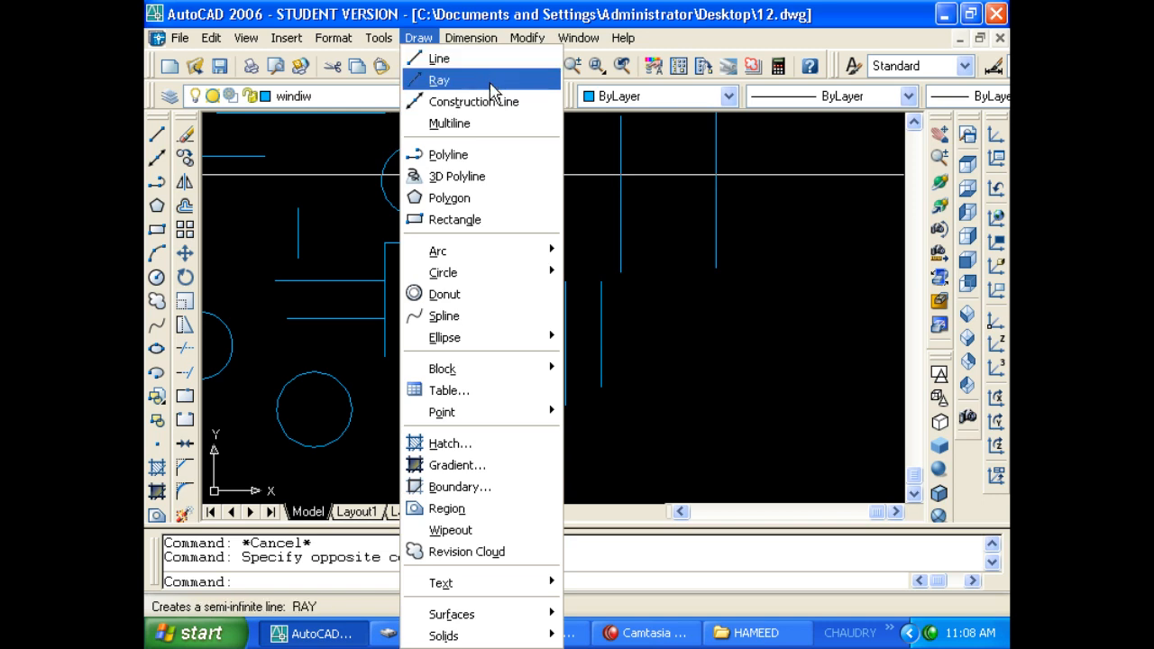
Draw a small rectangle with REC by picking two opposite corners.
{"action": "left_click", "coordinate": [609, 185]}
{"action": "middle_click_drag", "start_coordinate": [602, 167], "coordinate": [410, 250]}
{"action": "scroll", "coordinate": [410, 249], "scroll_direction": "down", "scroll_amount": 4}
{"action": "middle_click_drag", "start_coordinate": [583, 209], "coordinate": [460, 212]}
{"action": "scroll", "coordinate": [461, 212], "scroll_direction": "up", "scroll_amount": 3}
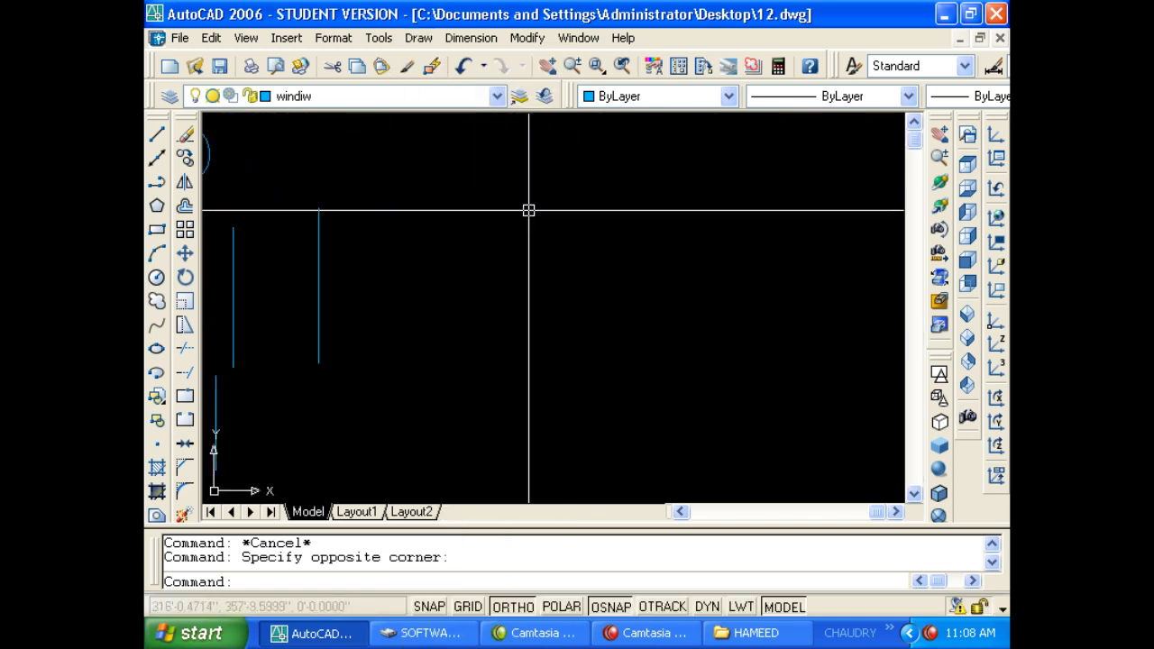
{"action": "key", "text": "Escape"}
{"action": "key", "text": "Escape"}
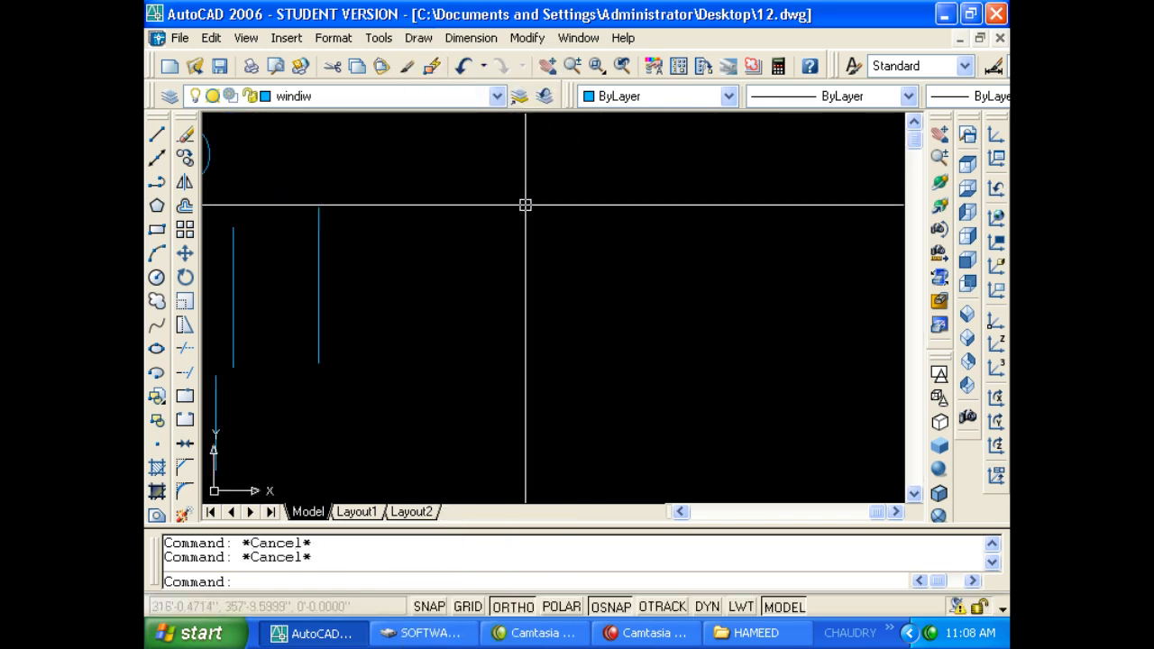
{"action": "type", "text": "rec"}
{"action": "key", "text": "Return"}
{"action": "left_click", "coordinate": [505, 190]}
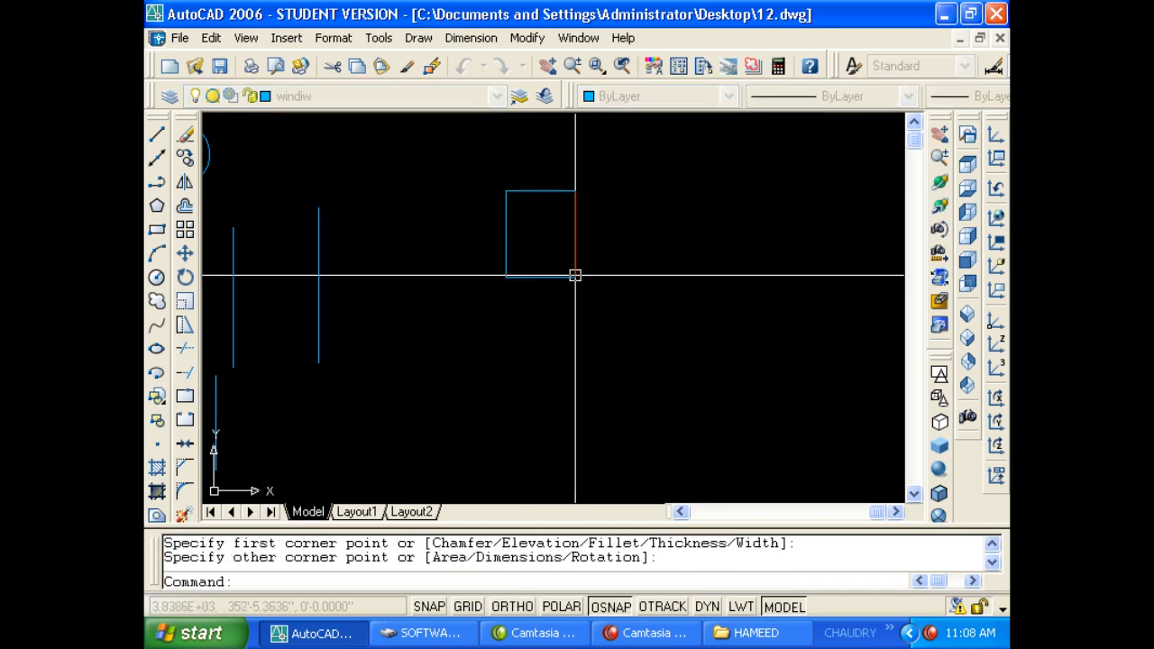
{"action": "left_click", "coordinate": [577, 278]}
{"action": "key", "text": "Escape"}
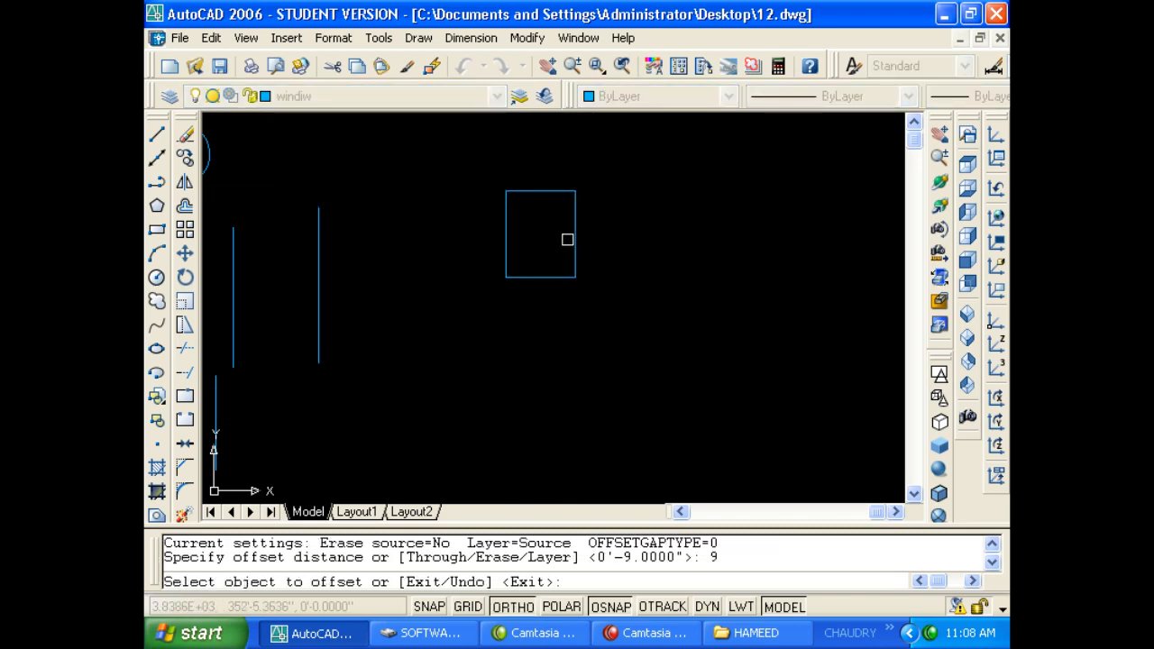
Try OFFSET with the Through option, cancelling and restarting it several times.
{"action": "key", "text": "Escape"}
{"action": "type", "text": "o"}
{"action": "key", "text": "Return"}
{"action": "type", "text": "t"}
{"action": "key", "text": "Return"}
{"action": "left_click", "coordinate": [595, 245]}
{"action": "key", "text": "Return"}
{"action": "key", "text": "Return"}
{"action": "key", "text": "Return"}
{"action": "left_click", "coordinate": [577, 243]}
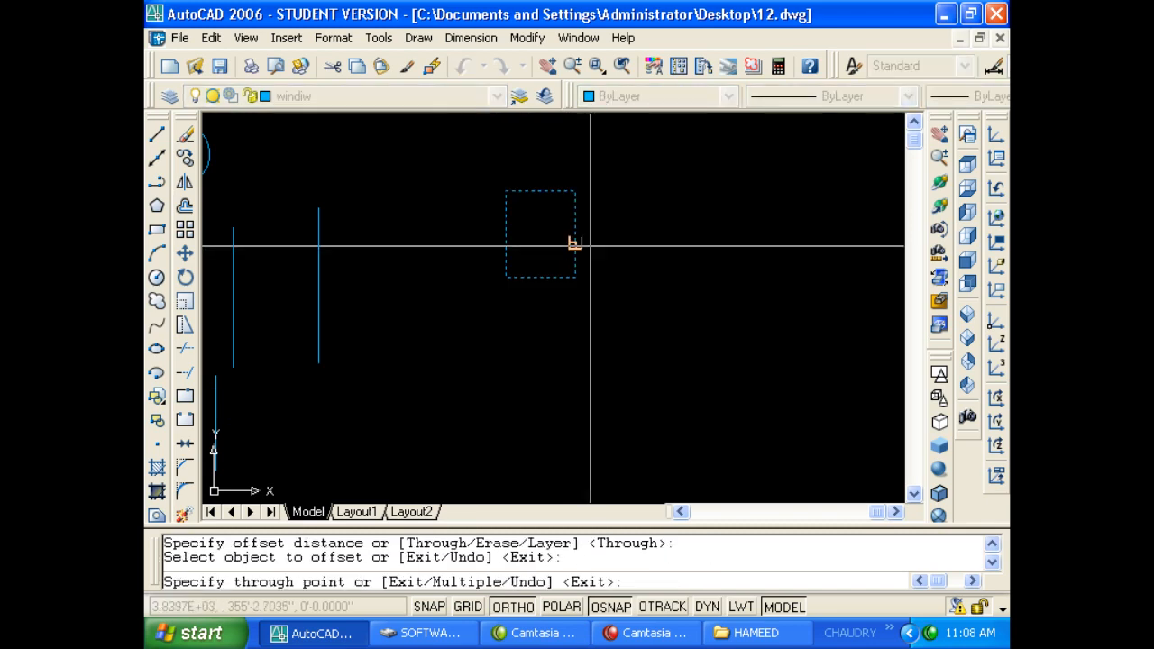
{"action": "left_click", "coordinate": [582, 245]}
{"action": "key", "text": "Escape"}
{"action": "type", "text": "o"}
{"action": "key", "text": "Return"}
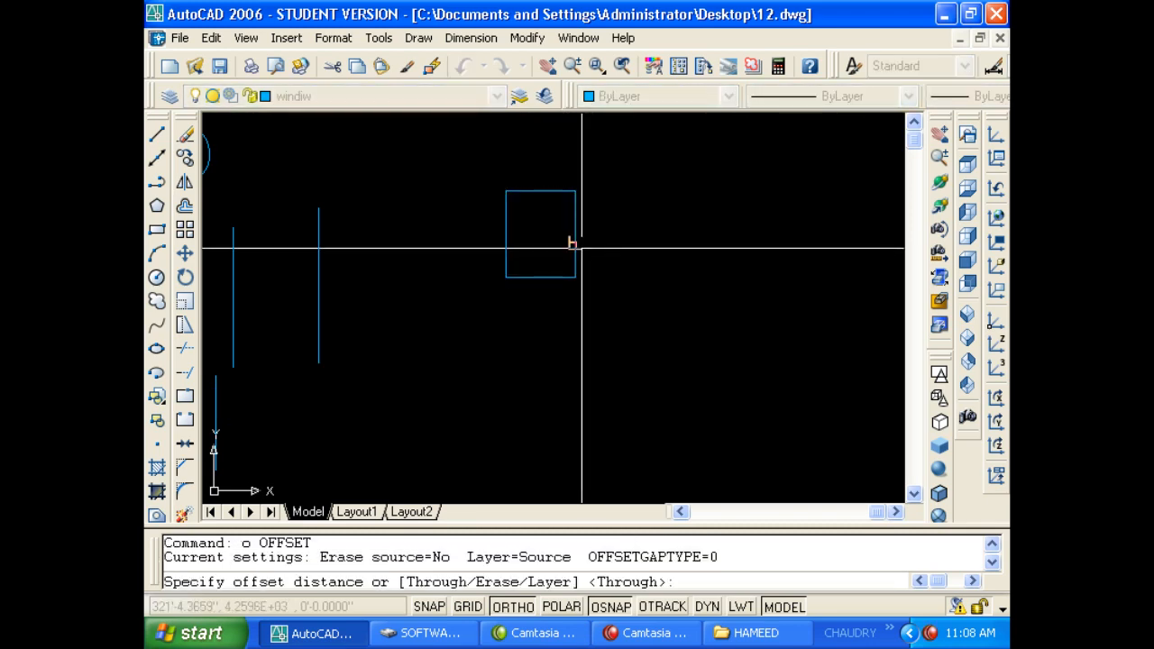
{"action": "type", "text": "t"}
{"action": "key", "text": "Return"}
Offset the rectangle through a point outside it, creating a larger surrounding copy.
{"action": "left_click", "coordinate": [574, 238]}
{"action": "left_click", "coordinate": [584, 243]}
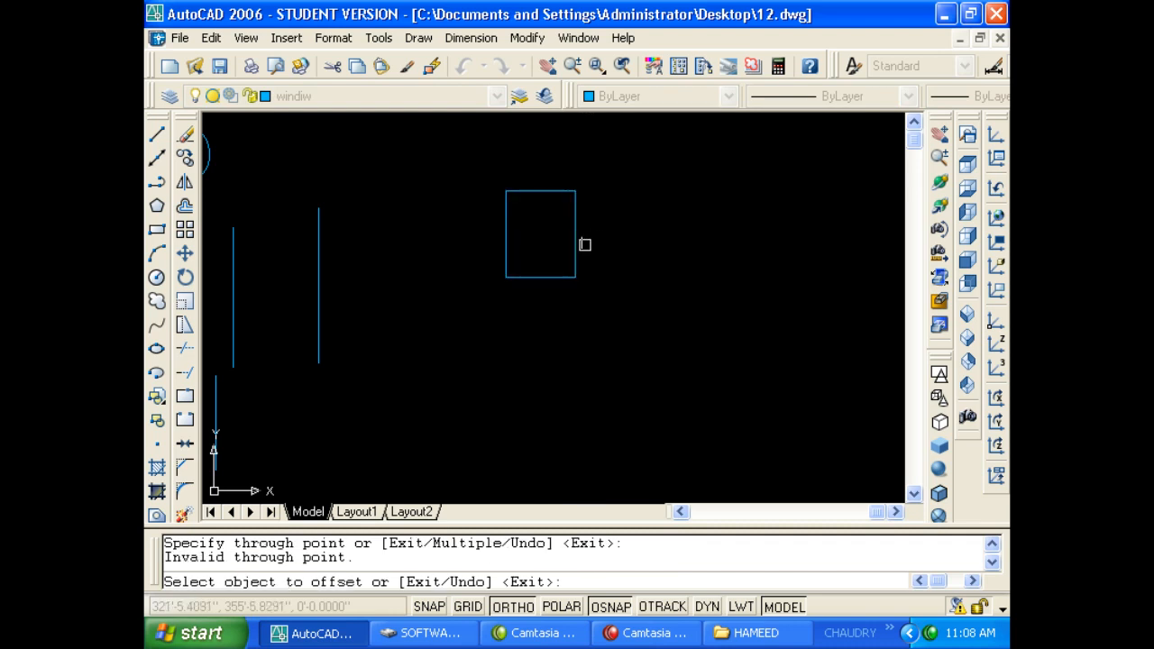
{"action": "scroll", "coordinate": [582, 246], "scroll_direction": "down", "scroll_amount": 3}
{"action": "scroll", "coordinate": [576, 251], "scroll_direction": "up", "scroll_amount": 4}
{"action": "left_click", "coordinate": [579, 252]}
{"action": "left_click", "coordinate": [617, 256]}
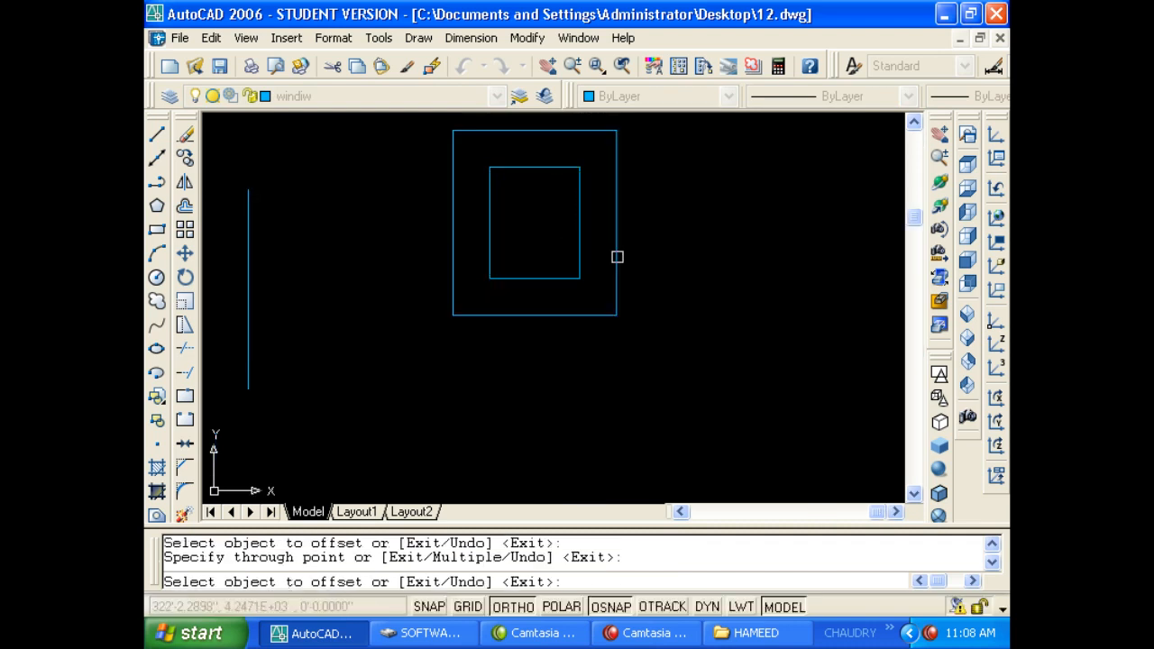
{"action": "key", "text": "Escape"}
{"action": "scroll", "coordinate": [596, 264], "scroll_direction": "down", "scroll_amount": 2}
{"action": "middle_click_drag", "start_coordinate": [577, 278], "coordinate": [586, 249]}
{"action": "key", "text": "Escape"}
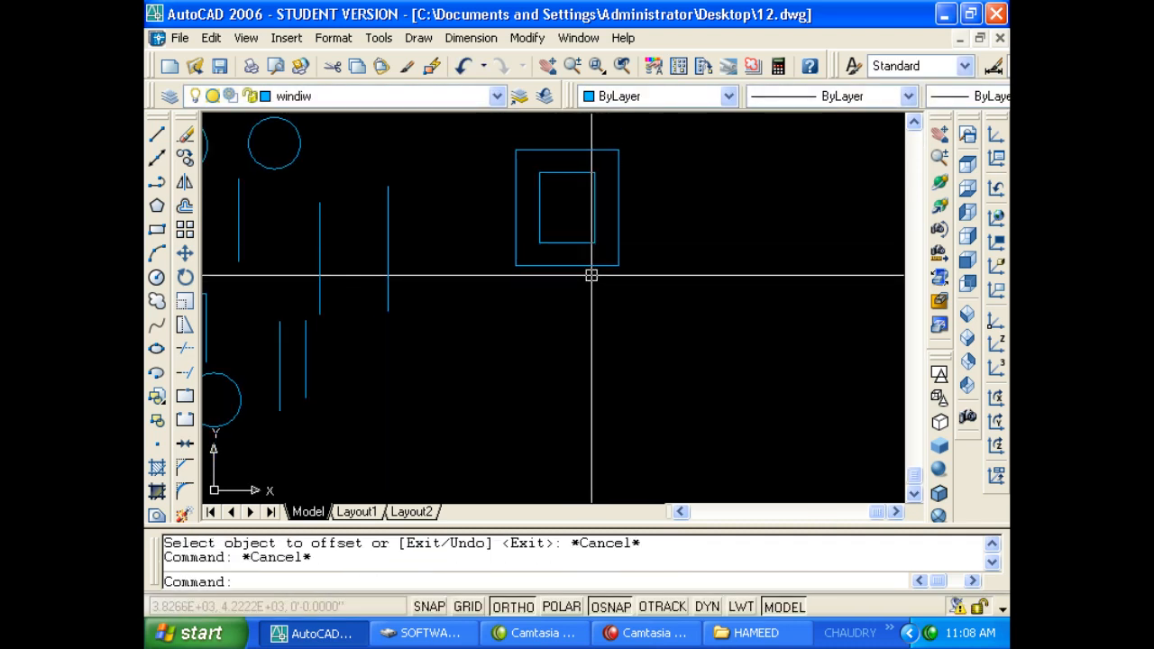
{"action": "key", "text": "Escape"}
{"action": "middle_click_drag", "start_coordinate": [598, 320], "coordinate": [607, 298]}
{"action": "scroll", "coordinate": [598, 320], "scroll_direction": "down", "scroll_amount": 4}
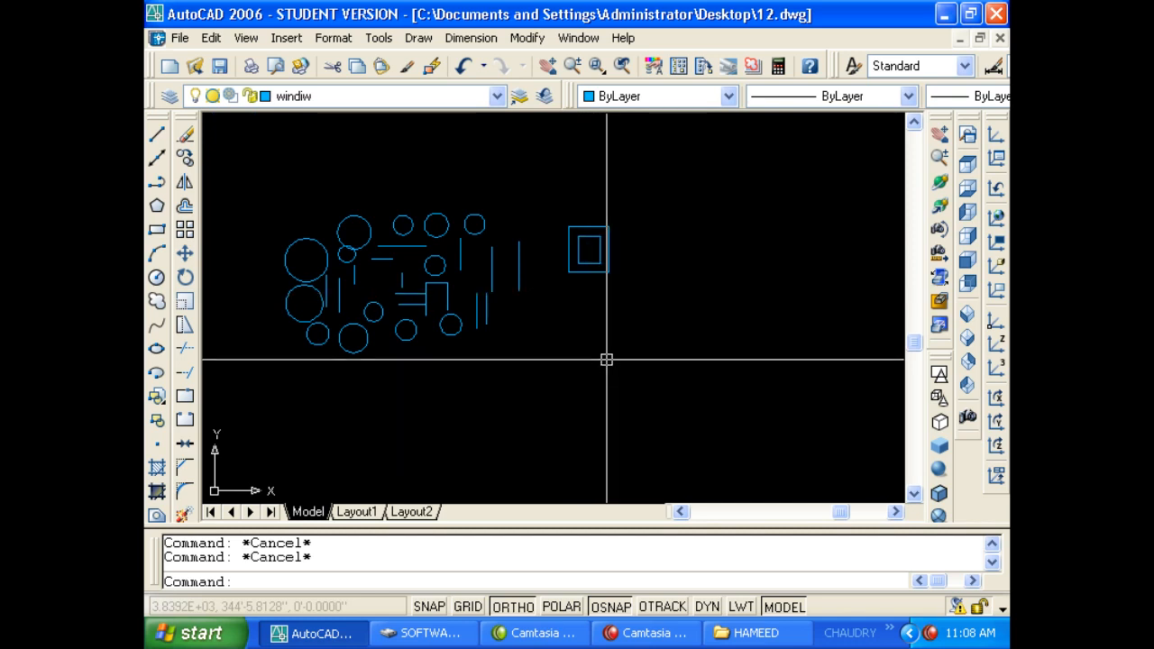
Draw a vertical ray downward from the rectangle's lower-right corner.
{"action": "type", "text": "ray"}
{"action": "key", "text": "Return"}
{"action": "left_click", "coordinate": [613, 278]}
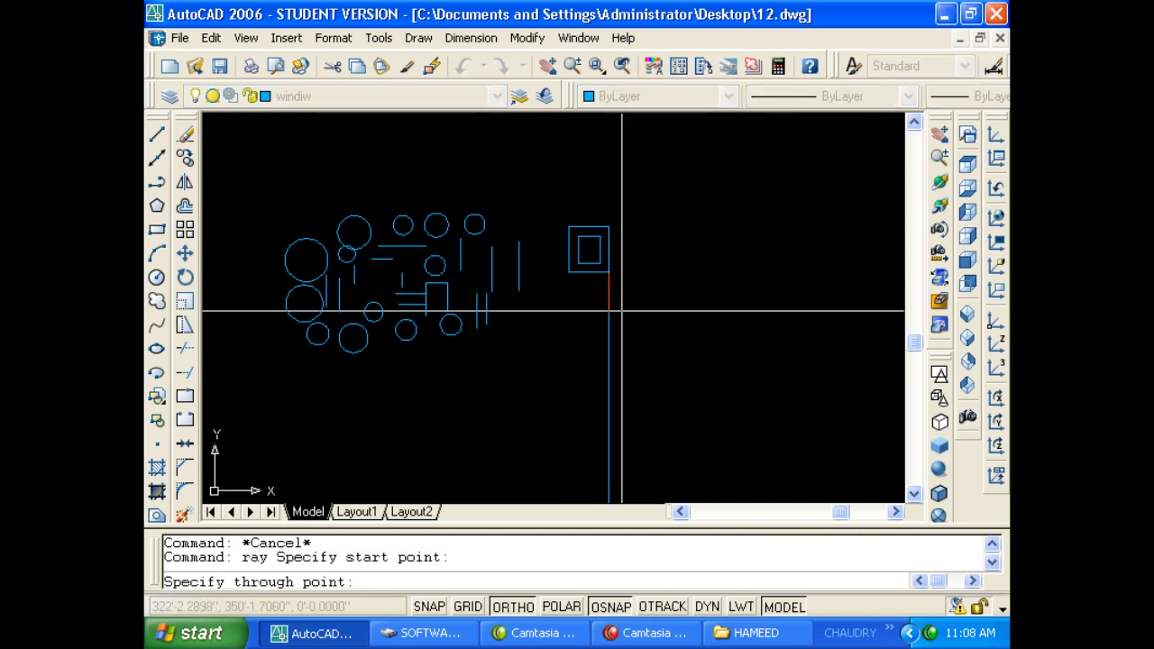
{"action": "left_click", "coordinate": [621, 315]}
{"action": "key", "text": "Return"}
{"action": "key", "text": "Escape"}
{"action": "key", "text": "Escape"}
Zoom and pan until the ray and the drawing objects are back in view.
{"action": "left_click", "coordinate": [593, 301]}
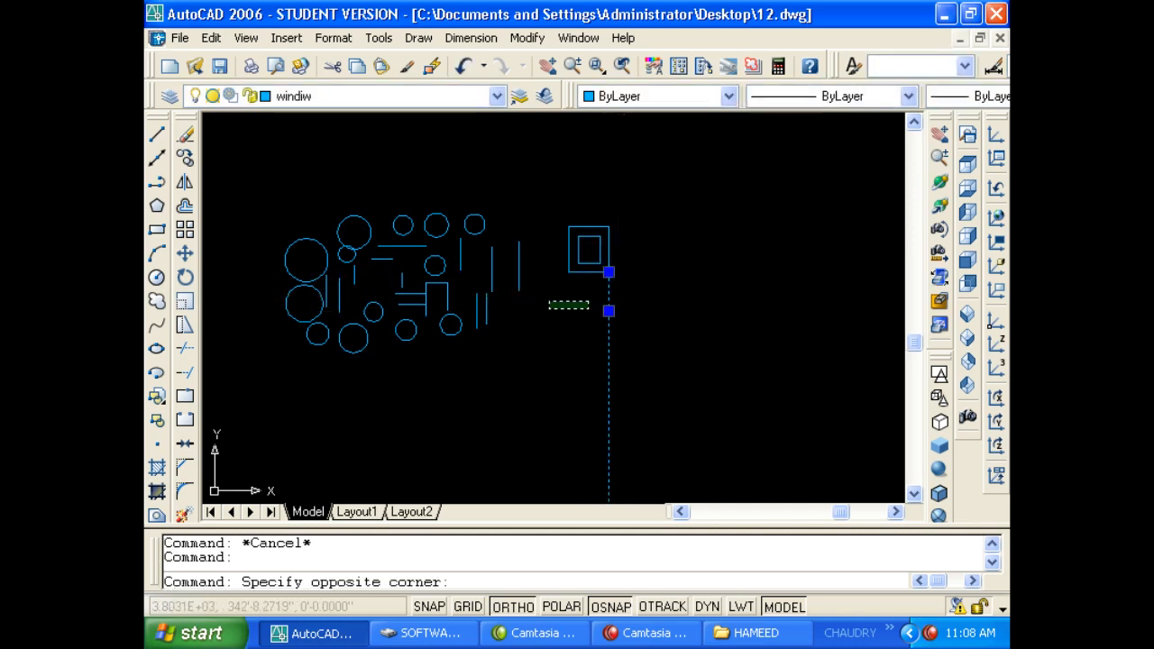
{"action": "key", "text": "Escape"}
{"action": "key", "text": "Escape"}
{"action": "type", "text": "za"}
{"action": "key", "text": "Escape"}
{"action": "key", "text": "Escape"}
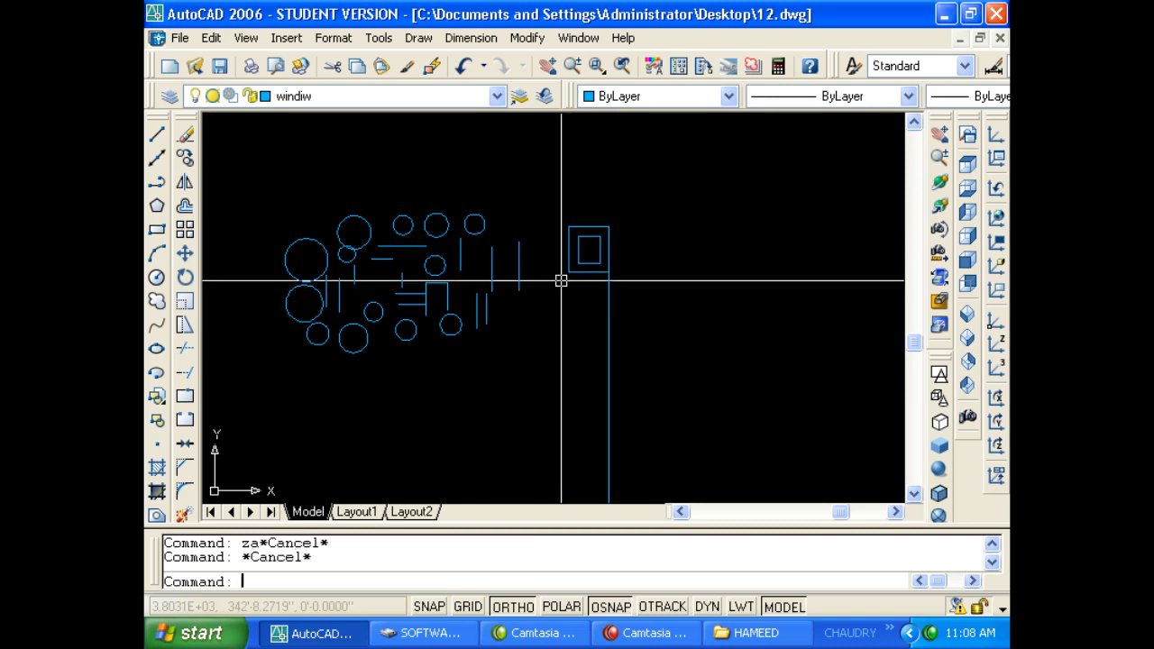
{"action": "type", "text": "z"}
{"action": "key", "text": "Return"}
{"action": "type", "text": "a"}
{"action": "key", "text": "Return"}
{"action": "scroll", "coordinate": [564, 290], "scroll_direction": "down", "scroll_amount": 5}
{"action": "middle_click_drag", "start_coordinate": [544, 337], "coordinate": [575, 305]}
{"action": "middle_click_drag", "start_coordinate": [571, 252], "coordinate": [582, 252]}
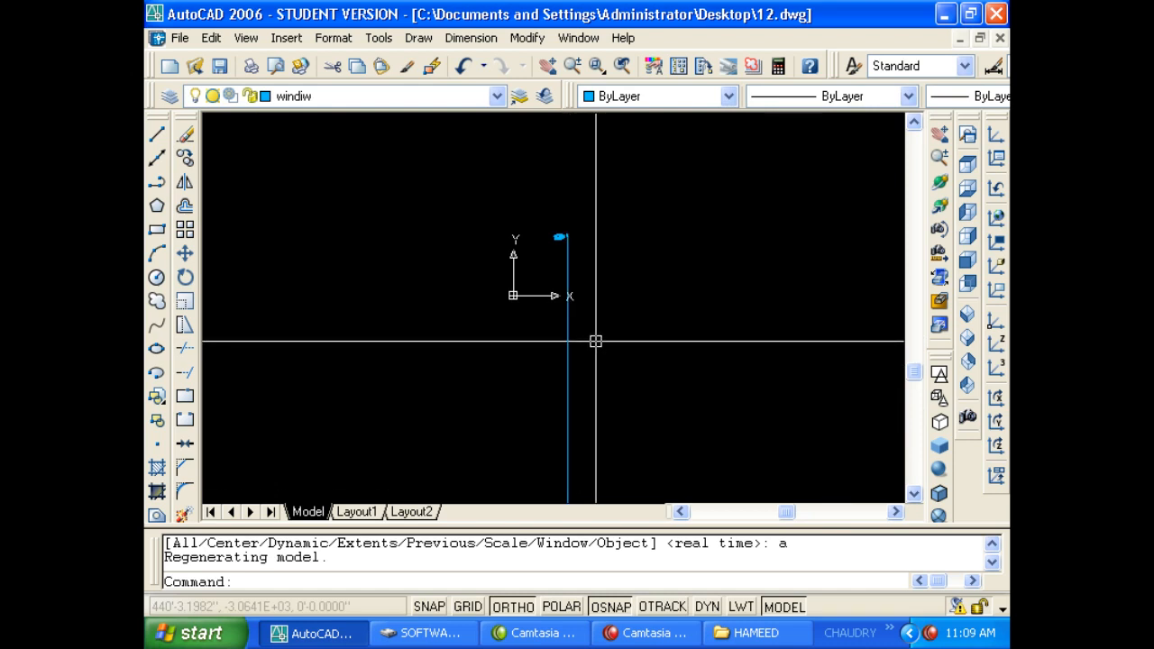
{"action": "scroll", "coordinate": [582, 330], "scroll_direction": "up", "scroll_amount": 2}
{"action": "middle_click_drag", "start_coordinate": [554, 193], "coordinate": [552, 375]}
{"action": "scroll", "coordinate": [556, 286], "scroll_direction": "up", "scroll_amount": 7}
{"action": "scroll", "coordinate": [635, 345], "scroll_direction": "up", "scroll_amount": 2}
Window-select the vertical ray and delete it.
{"action": "left_click", "coordinate": [635, 345]}
{"action": "left_click", "coordinate": [497, 327]}
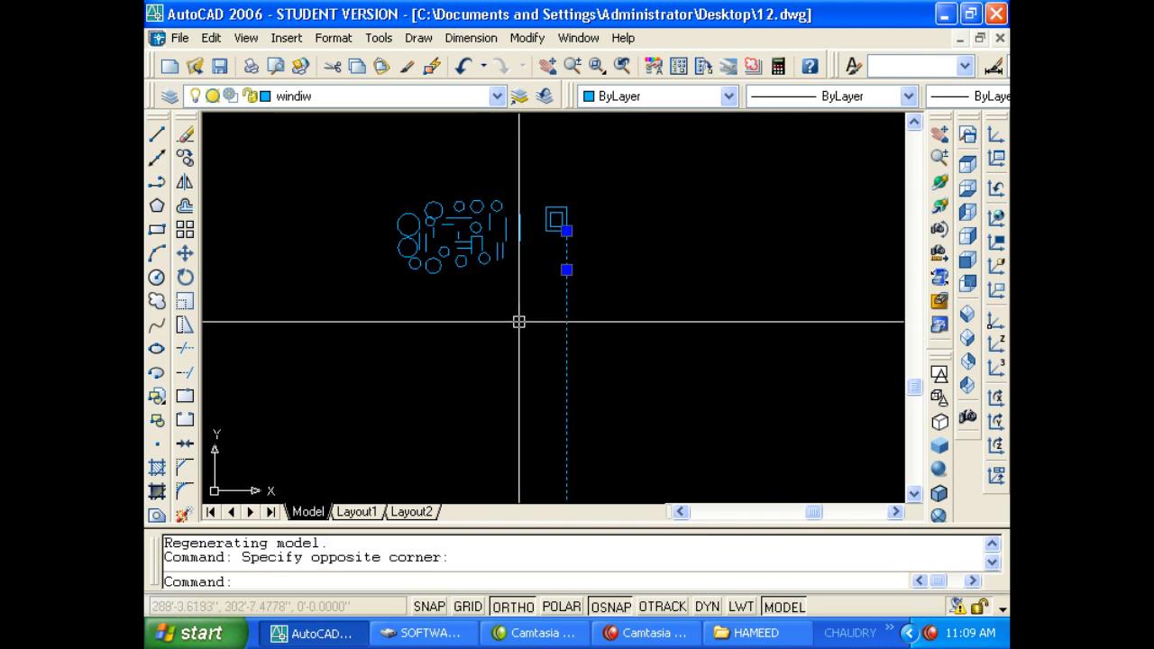
{"action": "key", "text": "Delete"}
{"action": "left_click", "coordinate": [430, 43]}
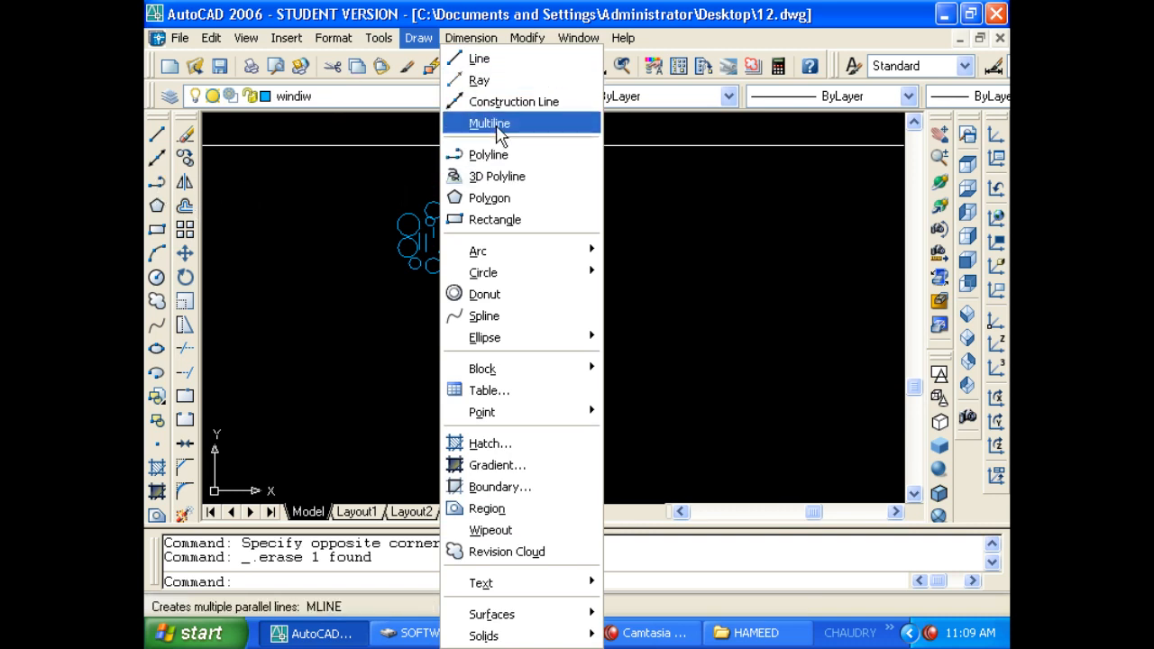
Draw a trial horizontal multiline between two points with ML.
{"action": "left_click", "coordinate": [334, 38]}
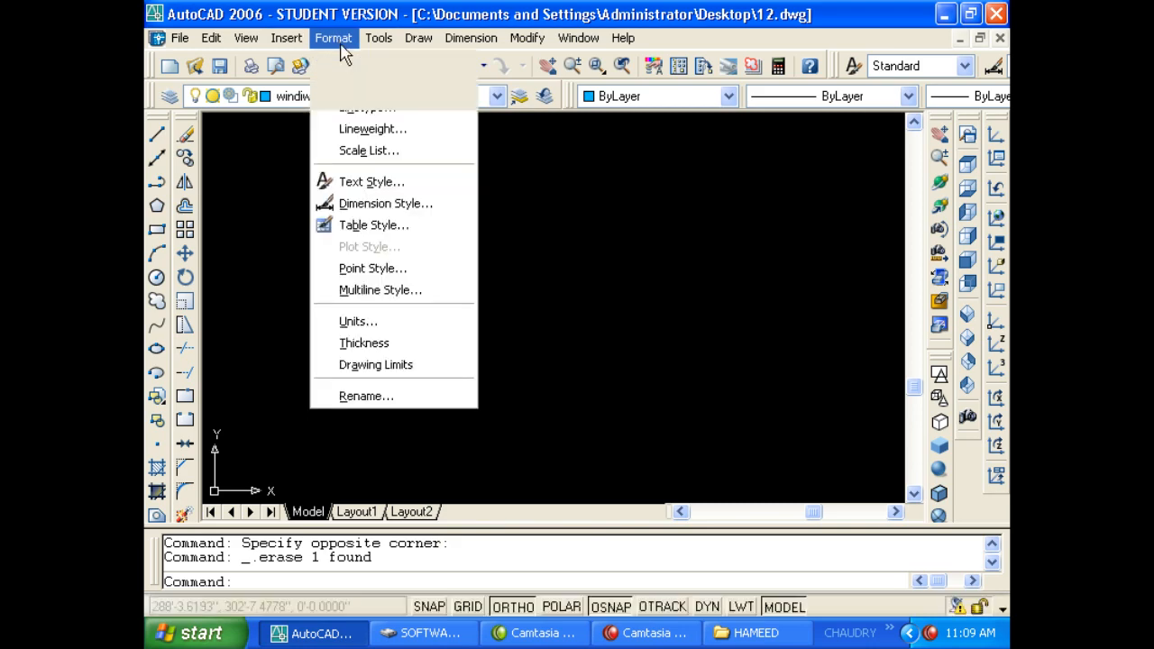
{"action": "left_click", "coordinate": [328, 38]}
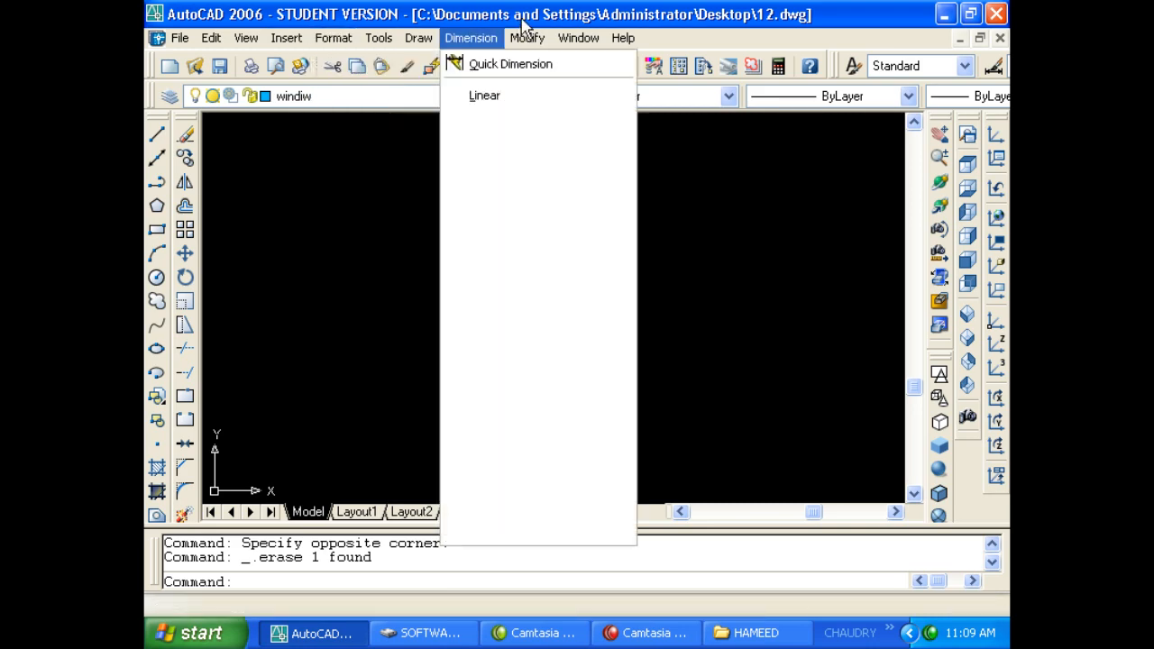
{"action": "key", "text": "Escape"}
{"action": "key", "text": "Escape"}
{"action": "key", "text": "Escape"}
{"action": "type", "text": "ml"}
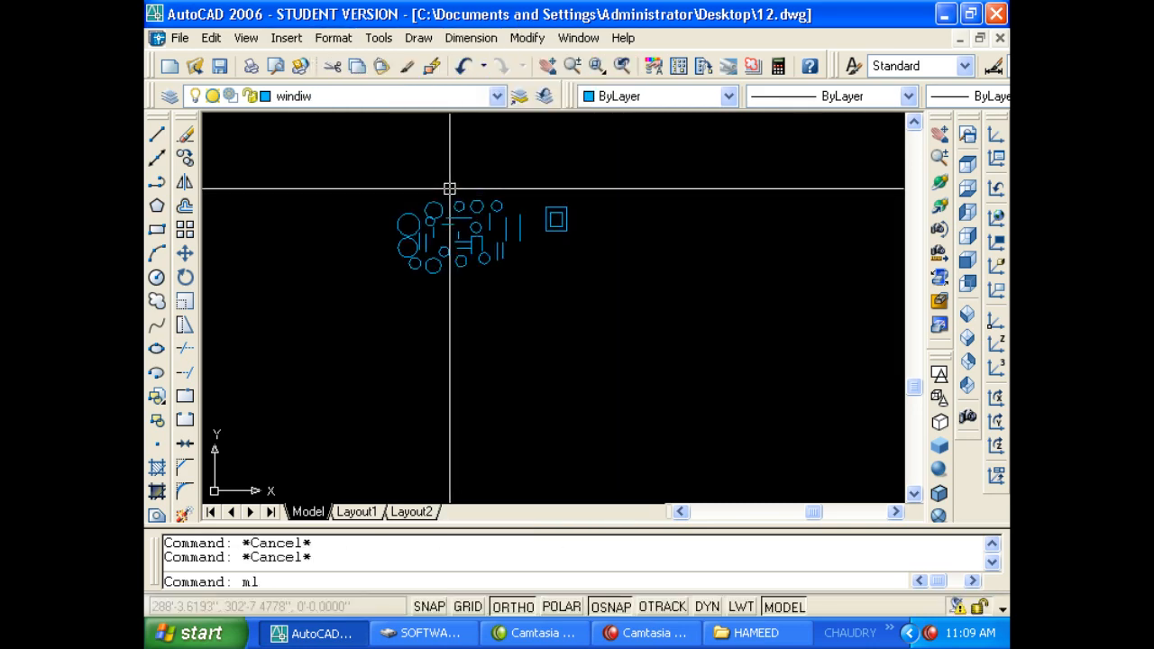
{"action": "key", "text": "space"}
{"action": "left_click", "coordinate": [499, 394]}
{"action": "left_click", "coordinate": [677, 397]}
{"action": "key", "text": "Escape"}
{"action": "key", "text": "Escape"}
Erase the trial multiline, then choose Format > Multiline Style.
{"action": "scroll", "coordinate": [622, 415], "scroll_direction": "up", "scroll_amount": 6}
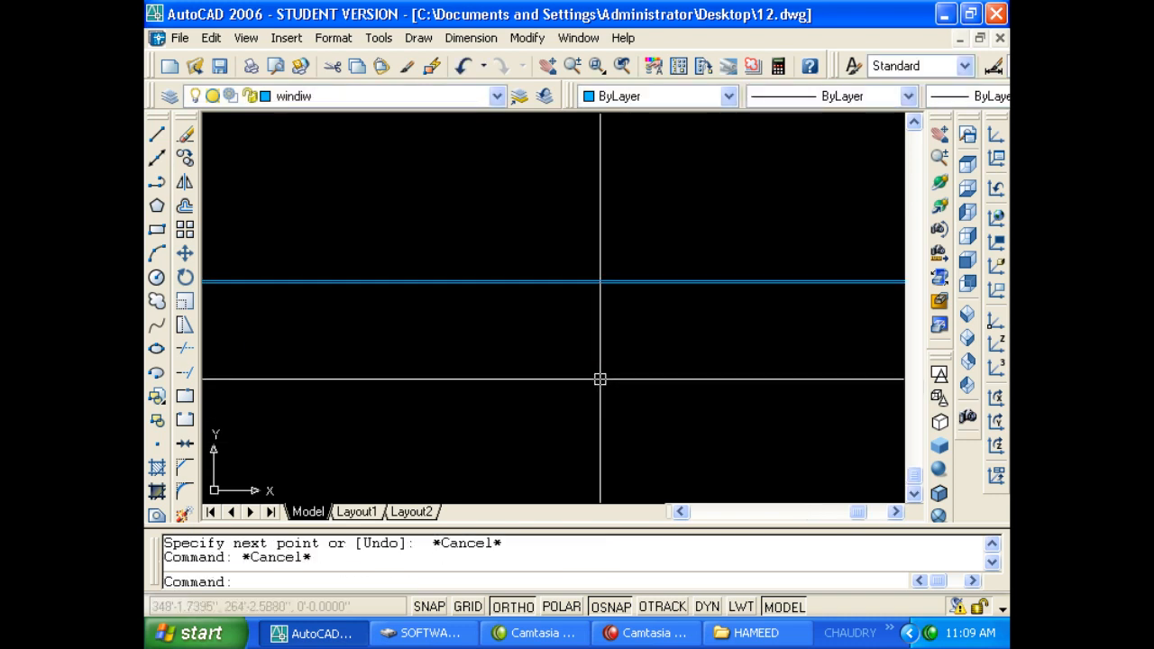
{"action": "scroll", "coordinate": [581, 261], "scroll_direction": "up", "scroll_amount": 3}
{"action": "key", "text": "Escape"}
{"action": "left_click", "coordinate": [568, 379]}
{"action": "left_click", "coordinate": [540, 311]}
{"action": "type", "text": "e"}
{"action": "key", "text": "space"}
{"action": "key", "text": "Escape"}
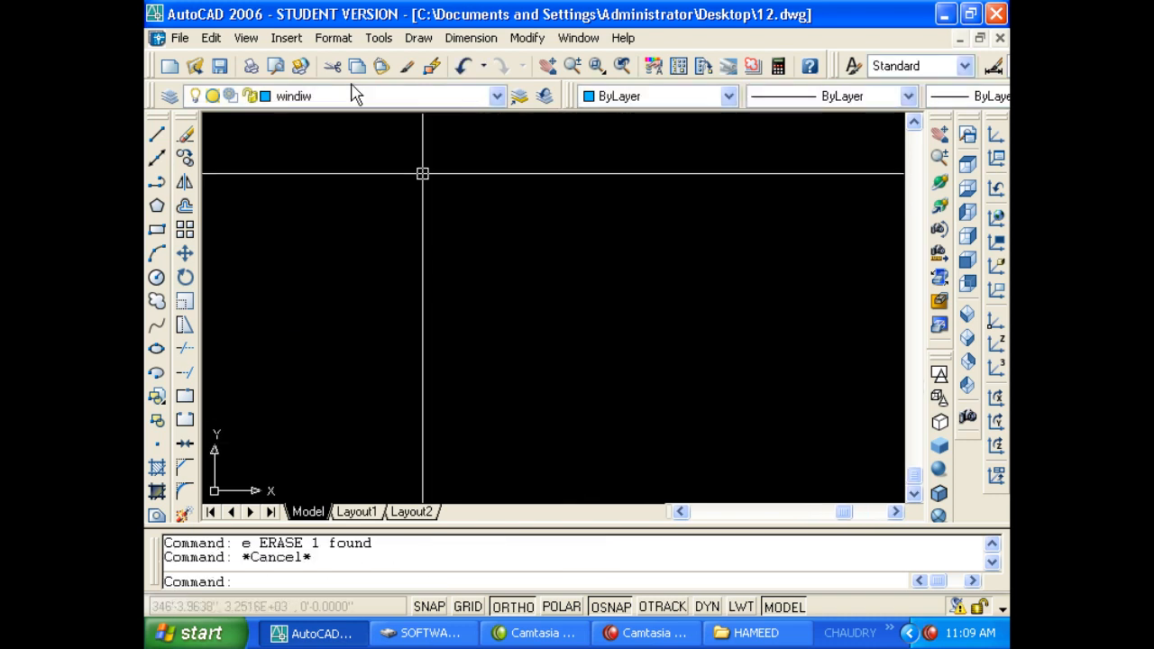
{"action": "left_click", "coordinate": [332, 37]}
{"action": "left_click", "coordinate": [401, 290]}
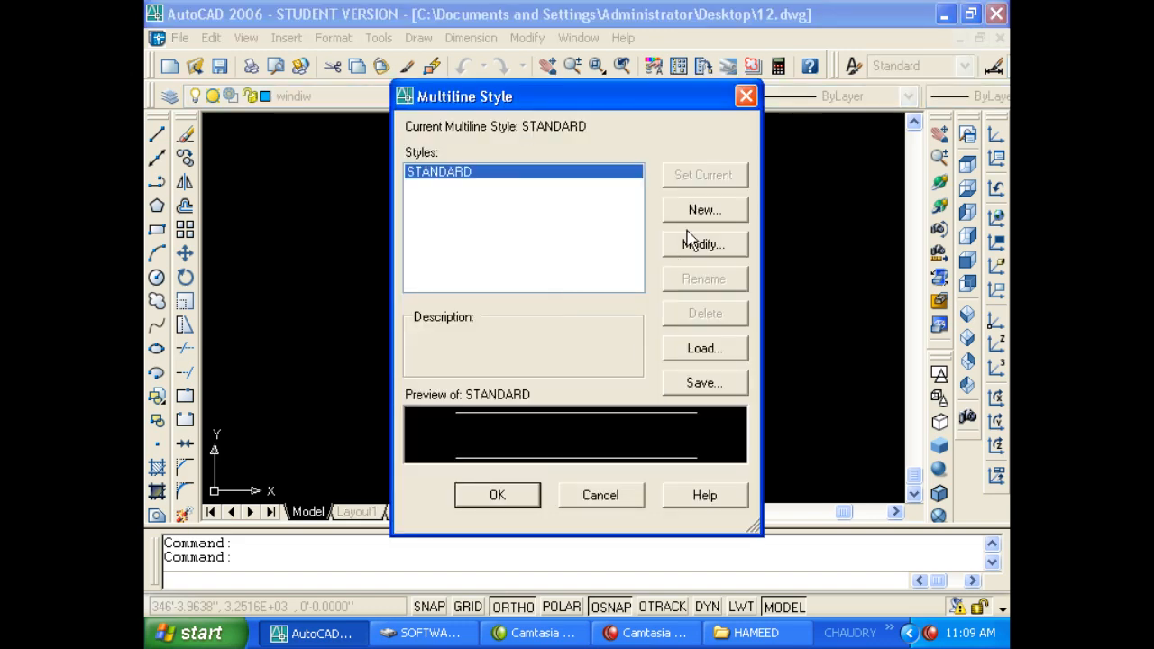
Modify the STANDARD multiline style, remove the 0.5 element and set the remaining offset to 3.5.
{"action": "left_click", "coordinate": [691, 250]}
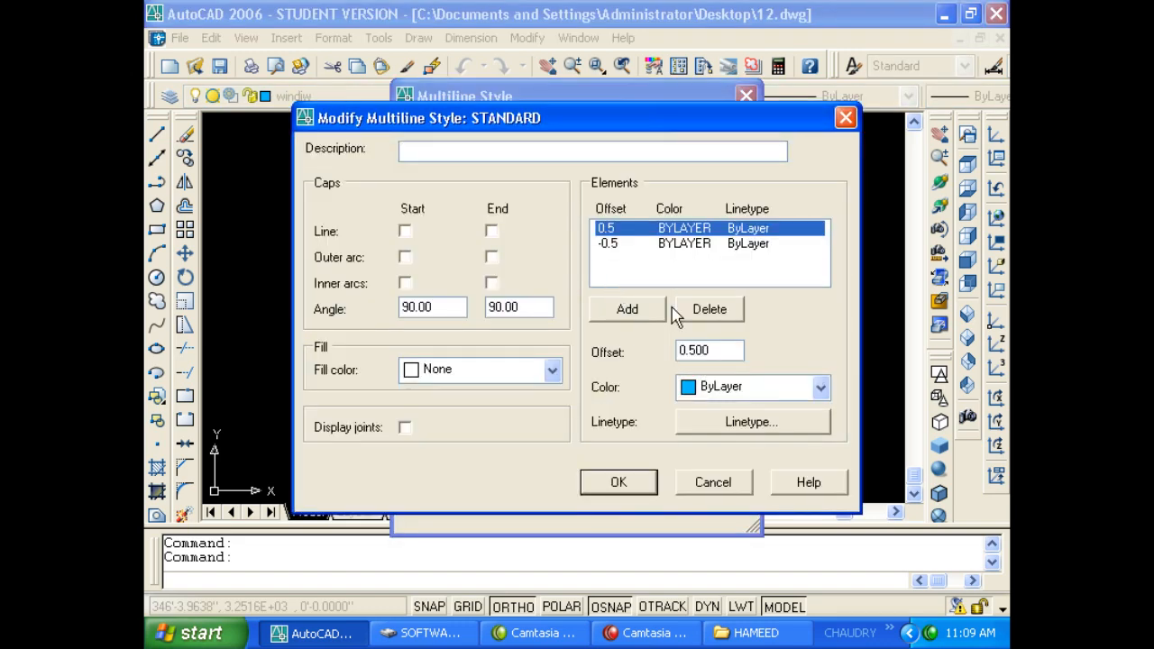
{"action": "left_click", "coordinate": [698, 322]}
{"action": "left_click", "coordinate": [646, 313]}
{"action": "left_click", "coordinate": [696, 314]}
{"action": "left_click", "coordinate": [708, 345]}
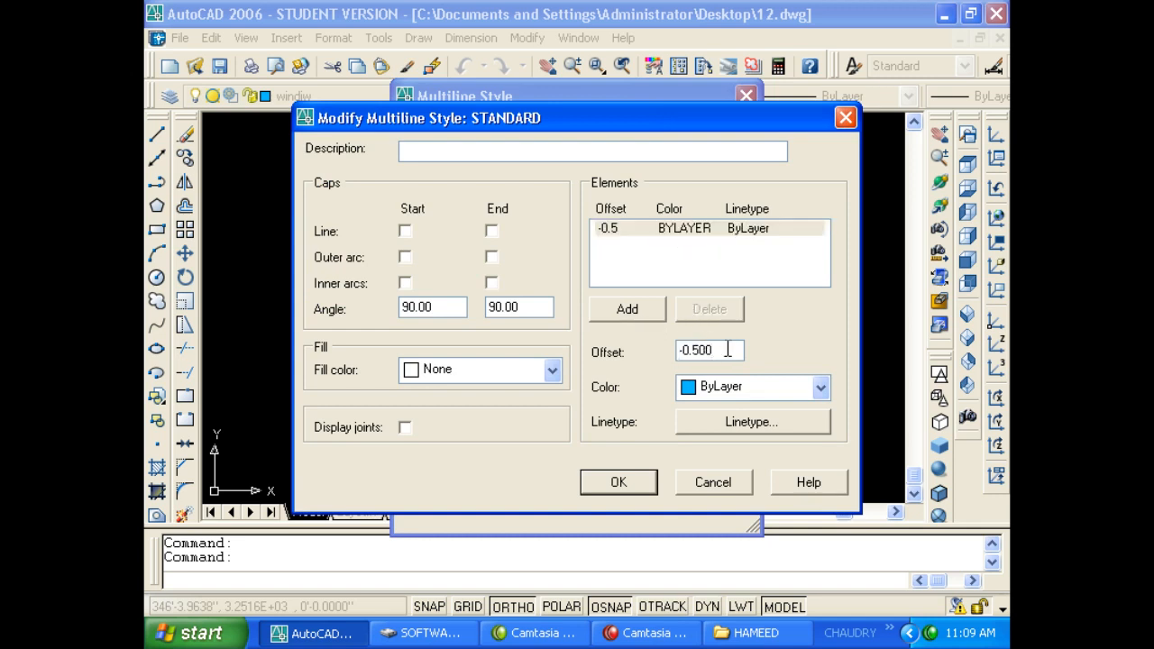
{"action": "left_click_drag", "start_coordinate": [727, 350], "coordinate": [670, 356]}
{"action": "type", "text": "3.5"}
Add elements at offsets 5.5, 9 and 0, then confirm both multiline dialogs.
{"action": "left_click", "coordinate": [628, 309]}
{"action": "double_click", "coordinate": [709, 350]}
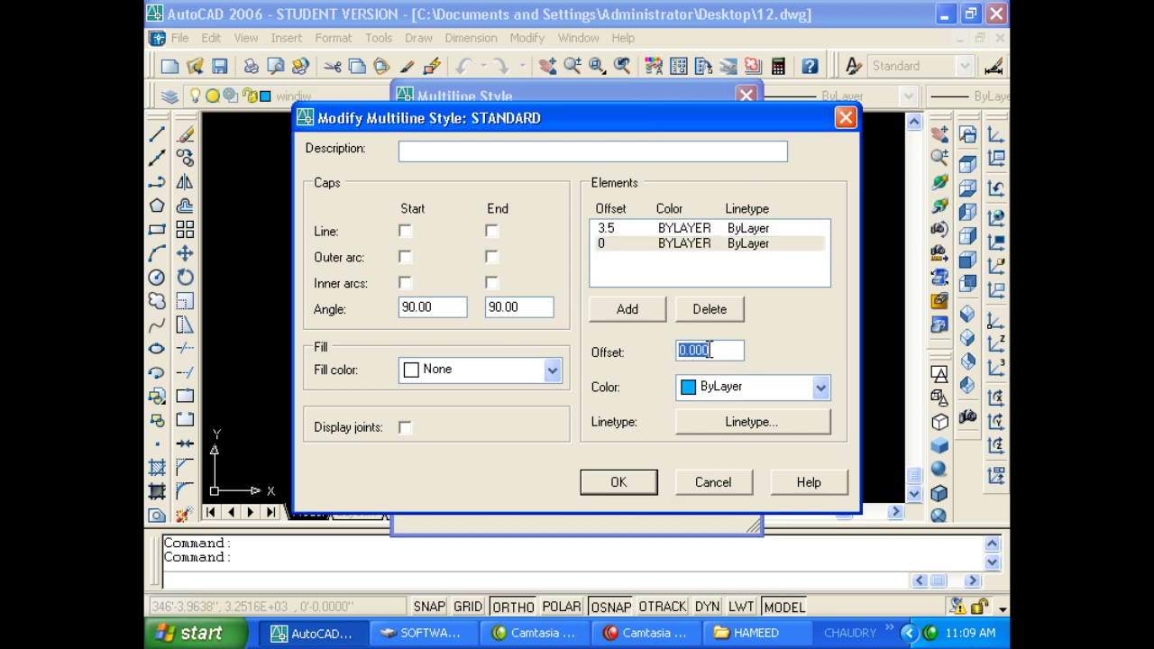
{"action": "type", "text": "5.5"}
{"action": "left_click", "coordinate": [659, 314]}
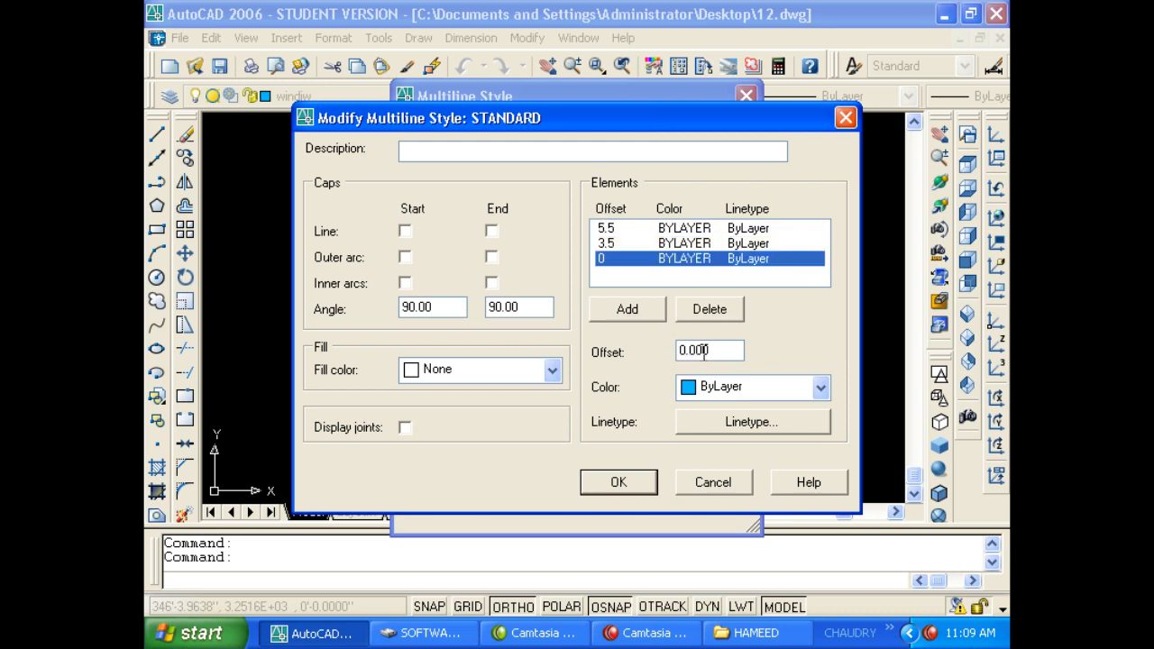
{"action": "double_click", "coordinate": [706, 350]}
{"action": "type", "text": "9"}
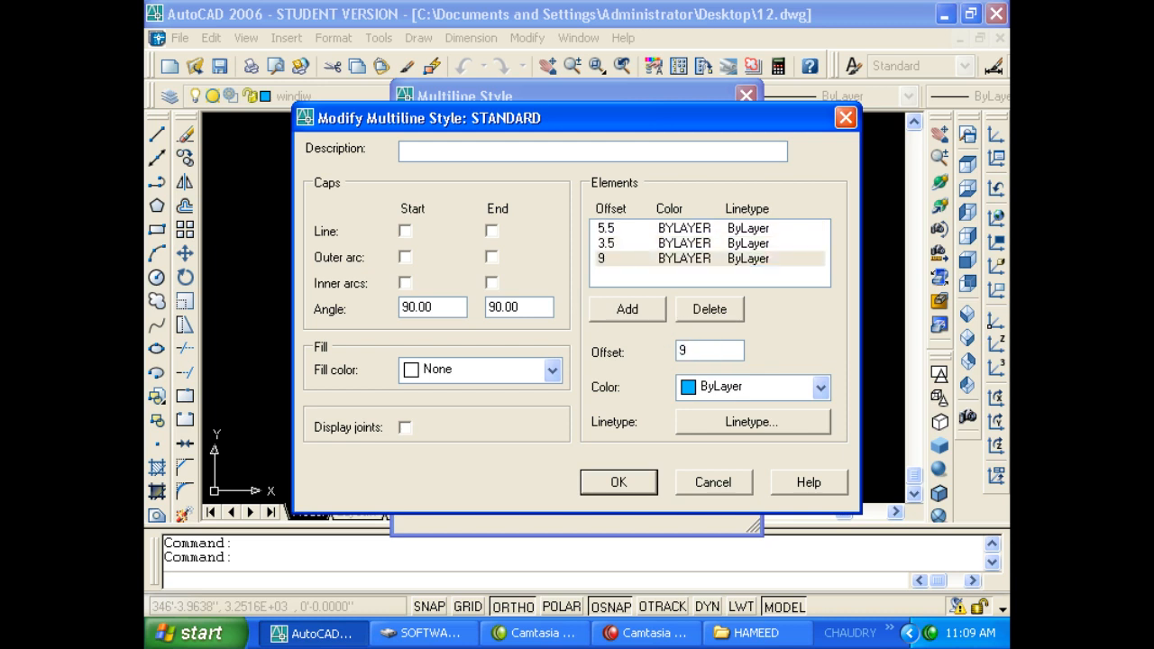
{"action": "left_click", "coordinate": [658, 316]}
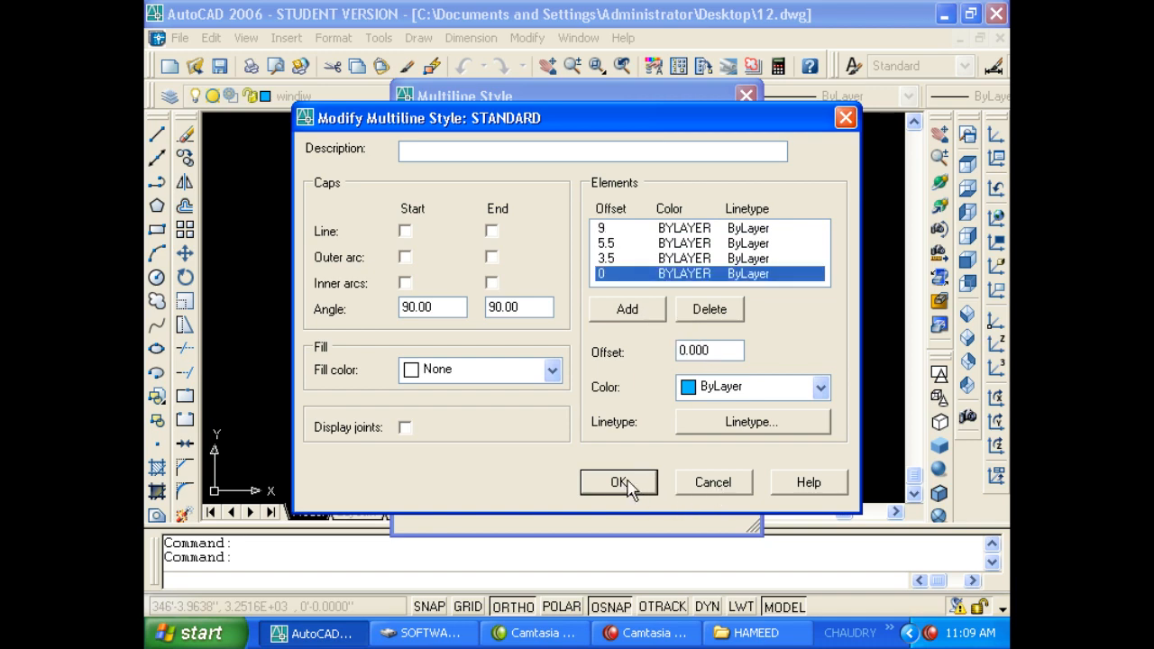
{"action": "left_click", "coordinate": [622, 484]}
{"action": "left_click", "coordinate": [521, 497]}
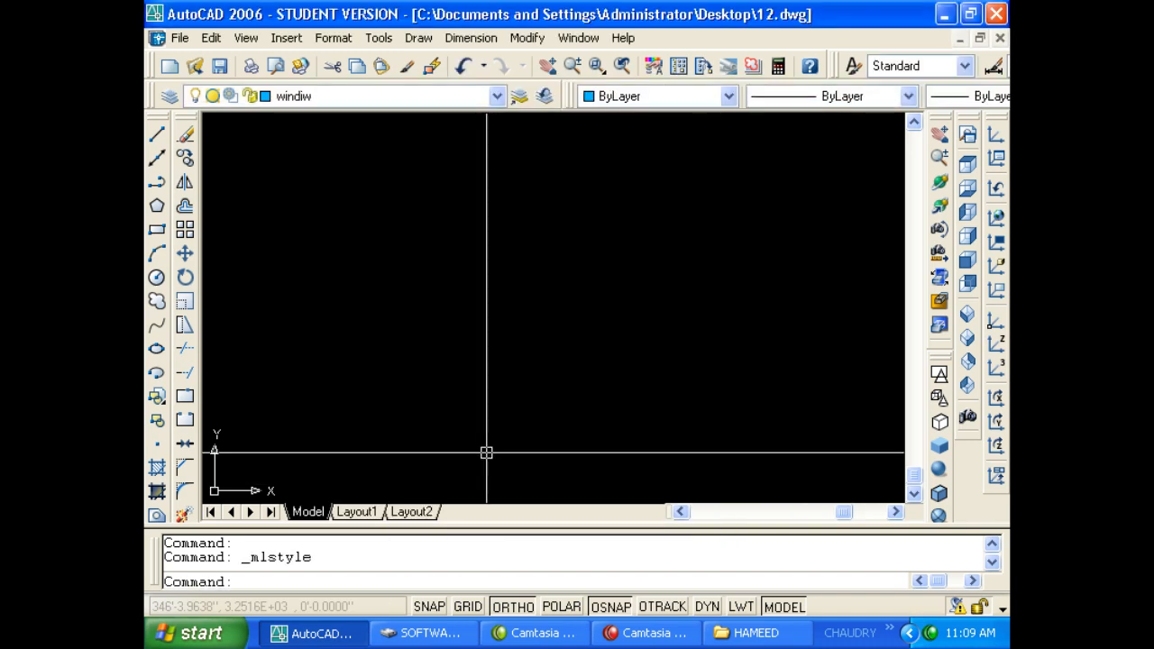
Draw a short horizontal test multiline with ML, then window-select and delete it.
{"action": "type", "text": "ml"}
{"action": "key", "text": "Return"}
{"action": "left_click", "coordinate": [428, 318]}
{"action": "left_click", "coordinate": [596, 318]}
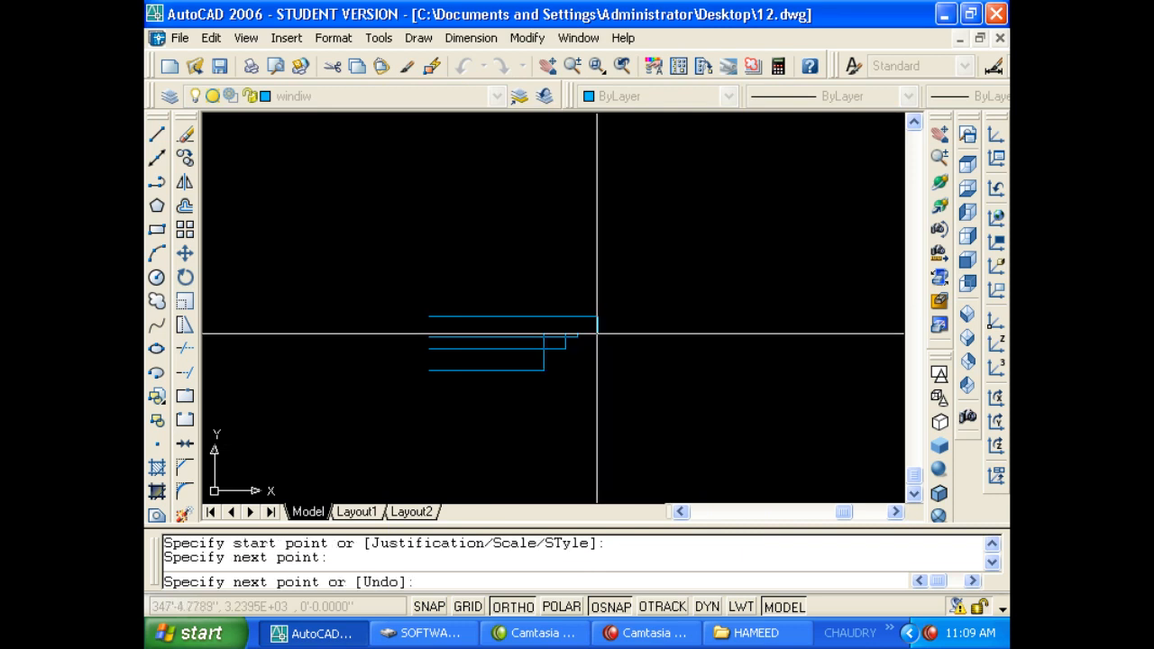
{"action": "key", "text": "Return"}
{"action": "scroll", "coordinate": [558, 356], "scroll_direction": "down", "scroll_amount": 4}
{"action": "left_click", "coordinate": [580, 391]}
{"action": "left_click", "coordinate": [527, 301]}
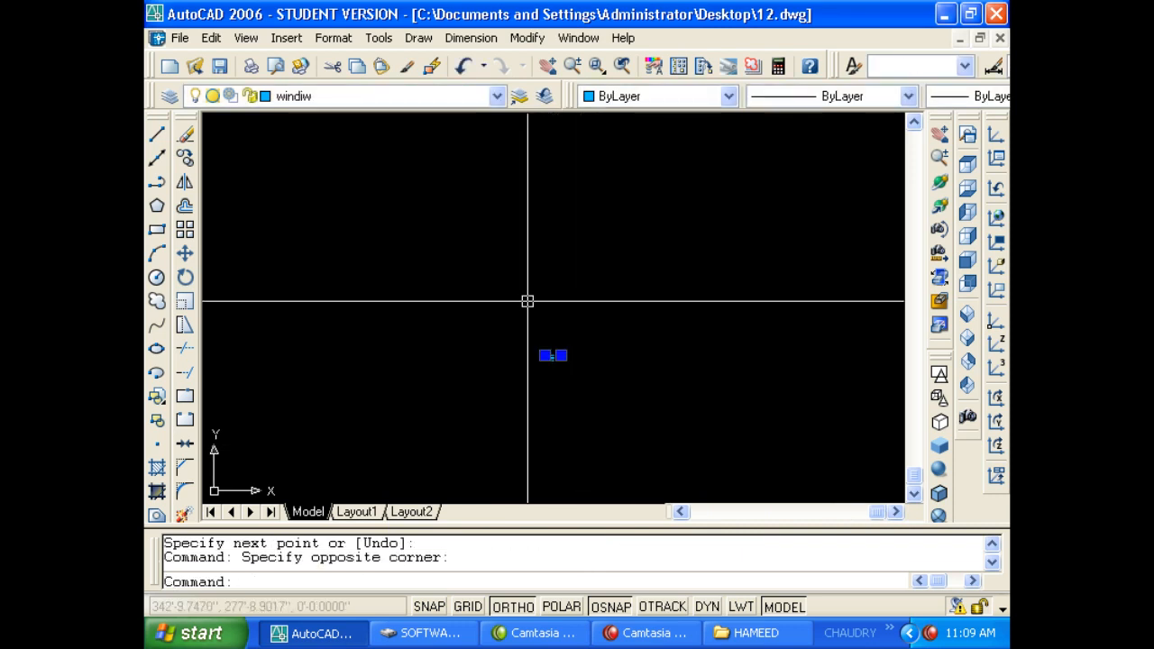
{"action": "key", "text": "Delete"}
Zoom to the drawing extents with Z, E and bring up the Draw menu.
{"action": "type", "text": "z"}
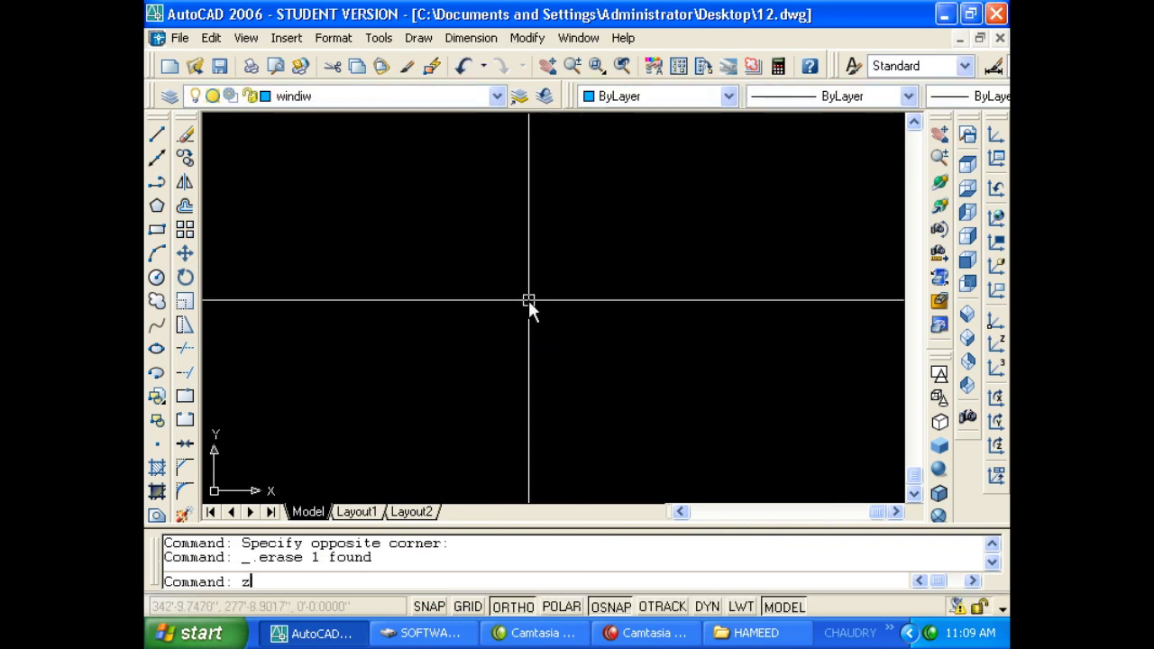
{"action": "key", "text": "Return"}
{"action": "key", "text": "Escape"}
{"action": "type", "text": "z"}
{"action": "key", "text": "Return"}
{"action": "type", "text": "e"}
{"action": "key", "text": "Return"}
{"action": "key", "text": "Escape"}
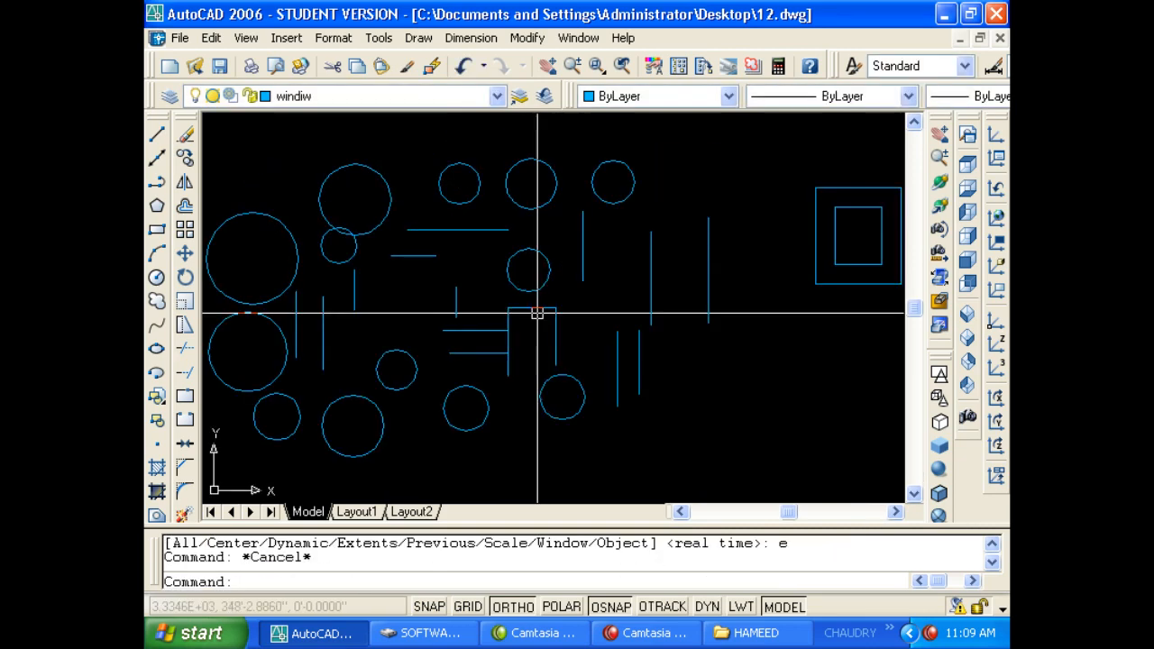
{"action": "scroll", "coordinate": [537, 313], "scroll_direction": "down", "scroll_amount": 4}
{"action": "scroll", "coordinate": [484, 330], "scroll_direction": "up", "scroll_amount": 1}
{"action": "scroll", "coordinate": [515, 322], "scroll_direction": "down", "scroll_amount": 2}
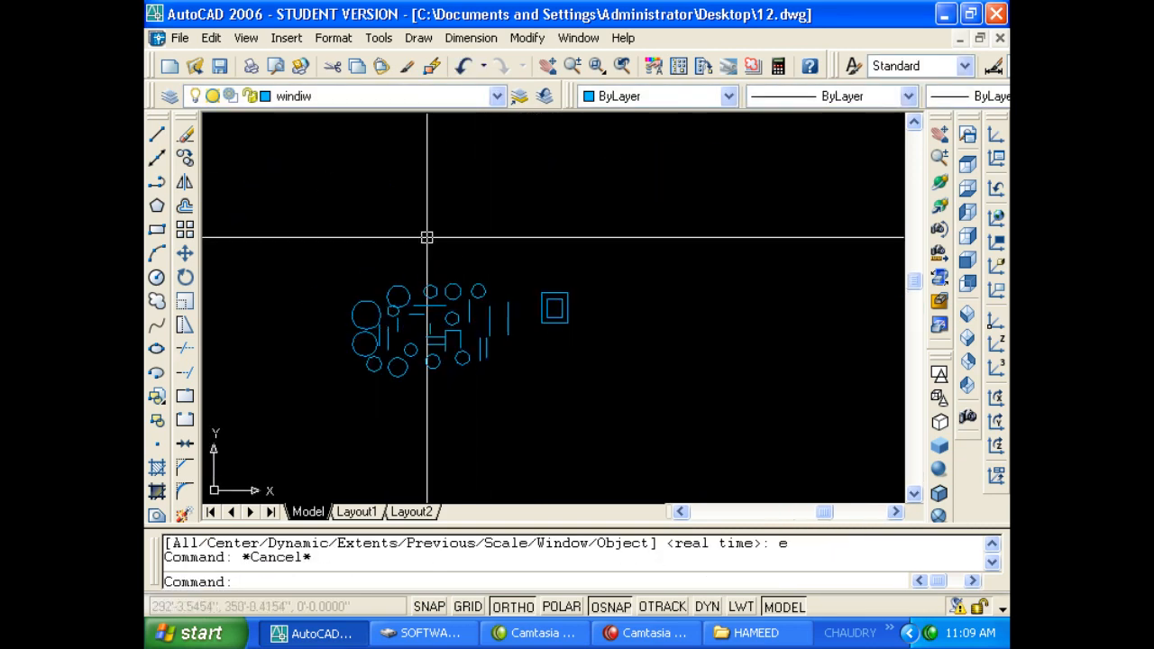
{"action": "left_click", "coordinate": [418, 38]}
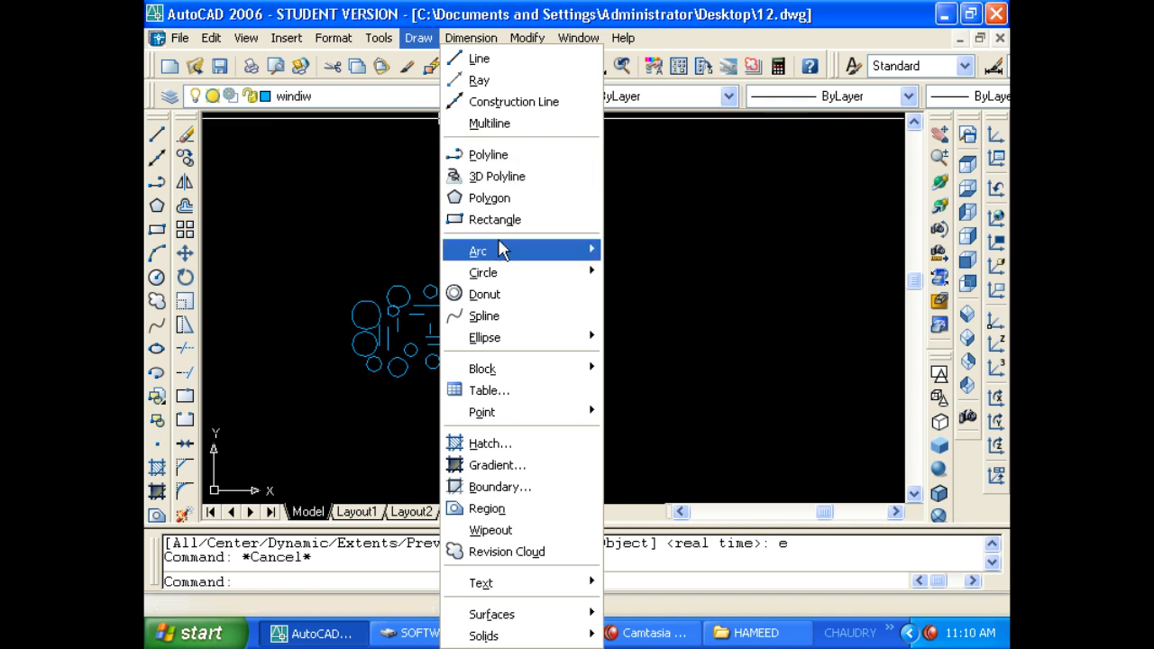
Draw a large arc right of the circles with Arc Start, End, Direction, Ortho off.
{"action": "mouse_move", "coordinate": [515, 249]}
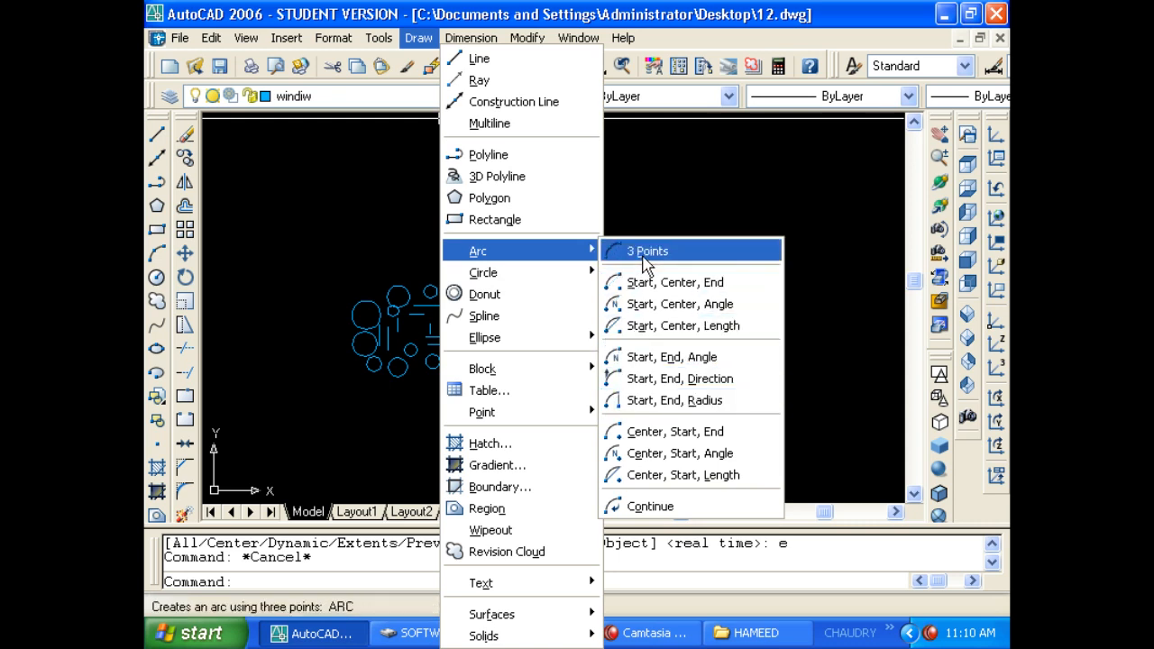
{"action": "left_click", "coordinate": [685, 379]}
{"action": "left_click", "coordinate": [633, 345]}
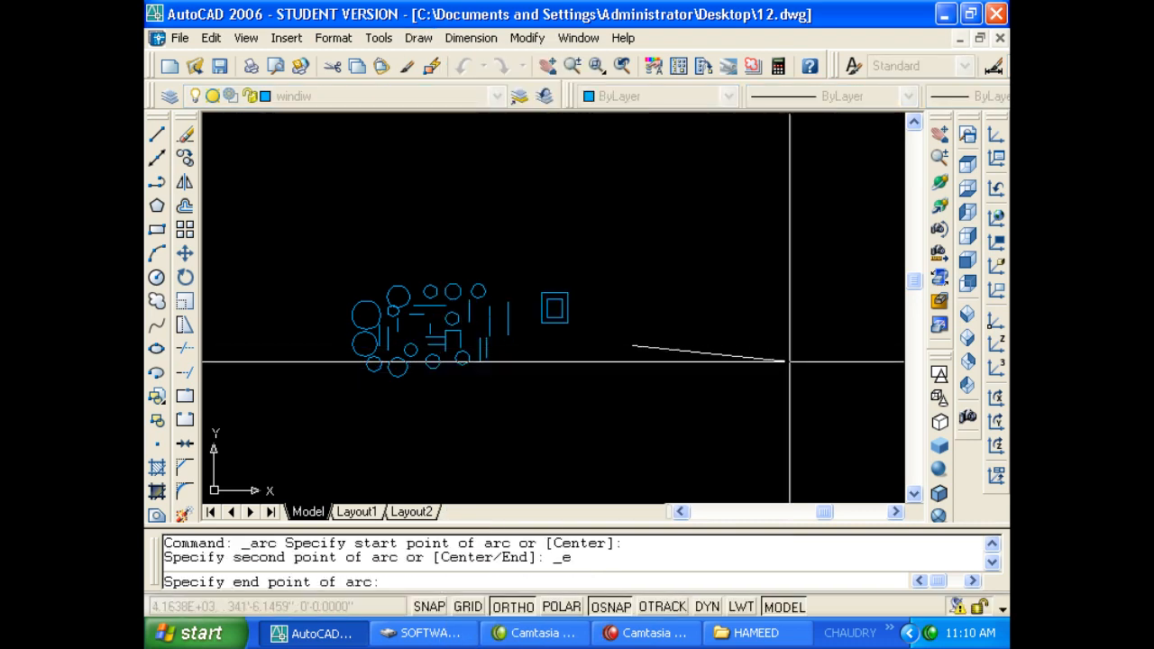
{"action": "left_click", "coordinate": [789, 346]}
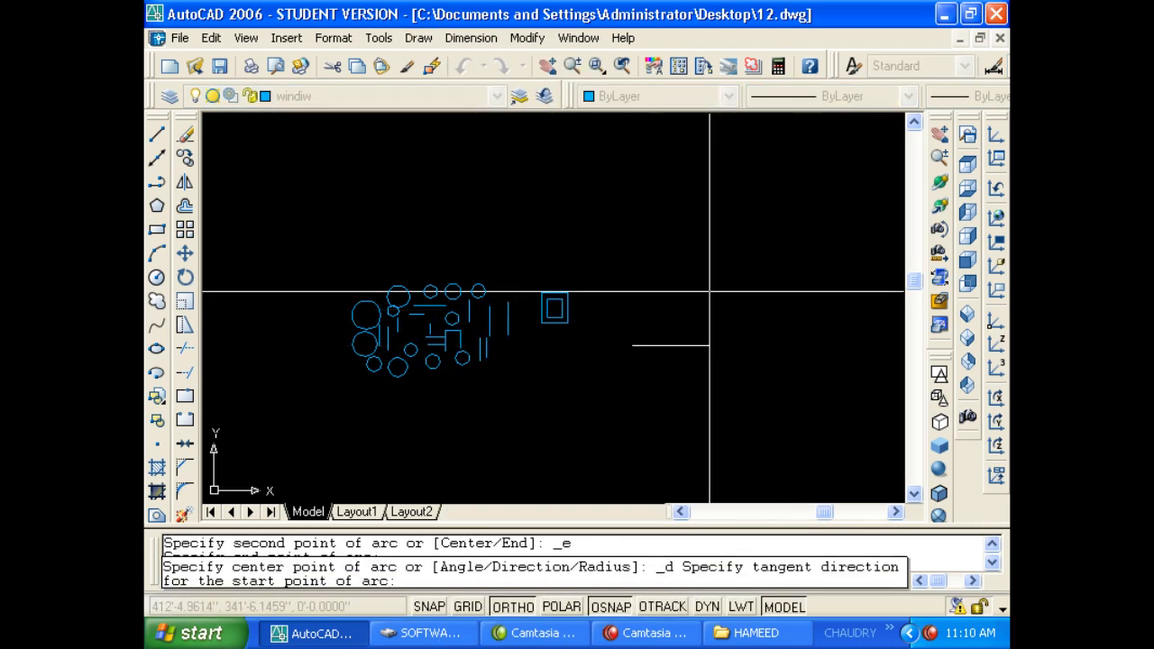
{"action": "key", "text": "F8"}
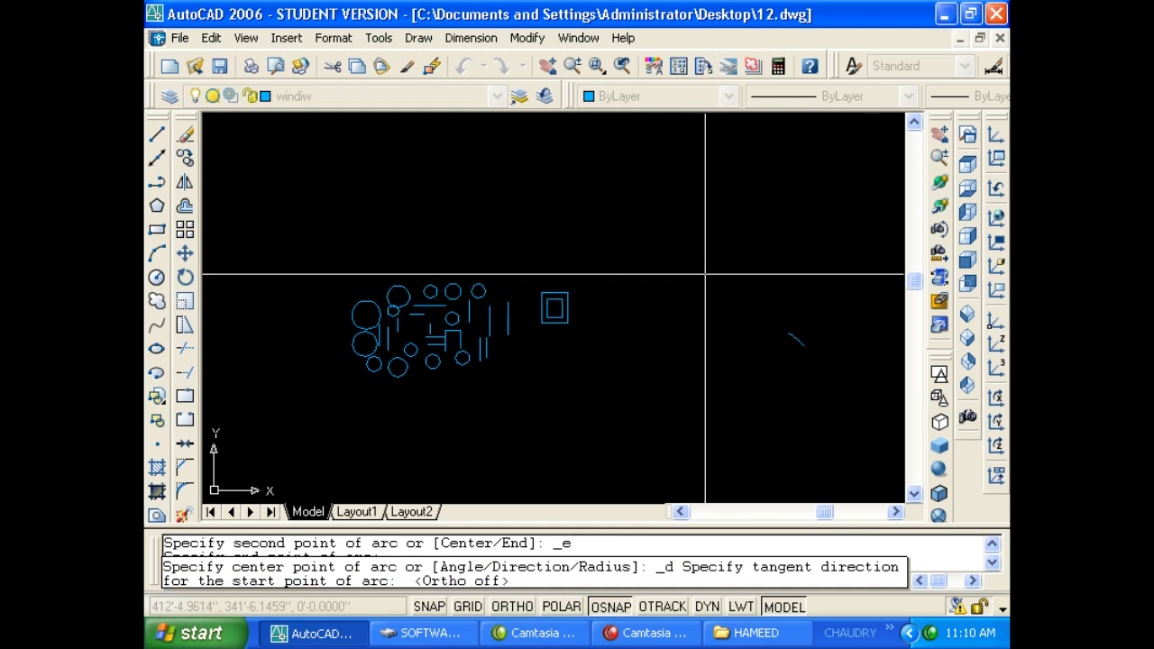
{"action": "left_click", "coordinate": [670, 182]}
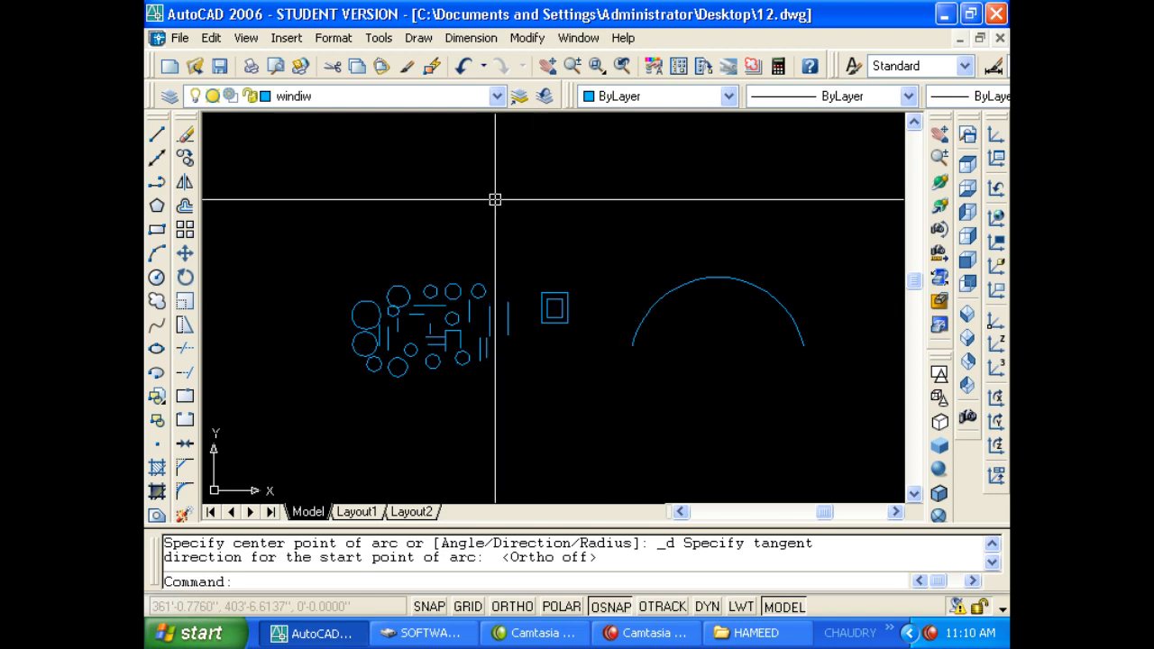
{"action": "left_click", "coordinate": [418, 37]}
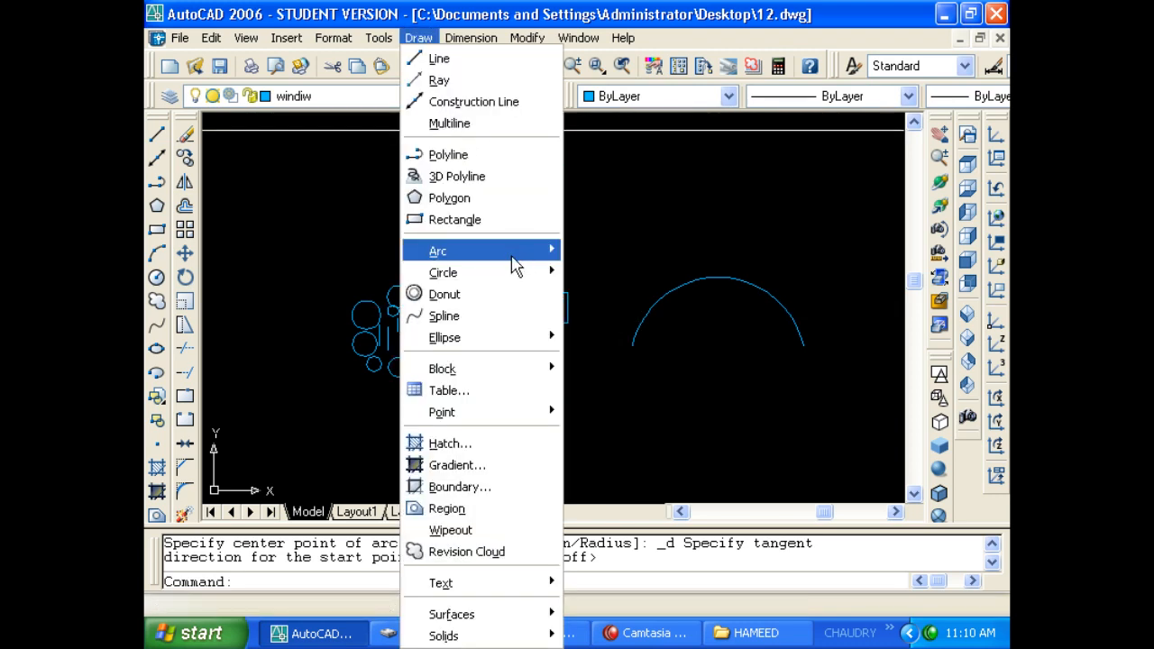
{"action": "mouse_move", "coordinate": [514, 272]}
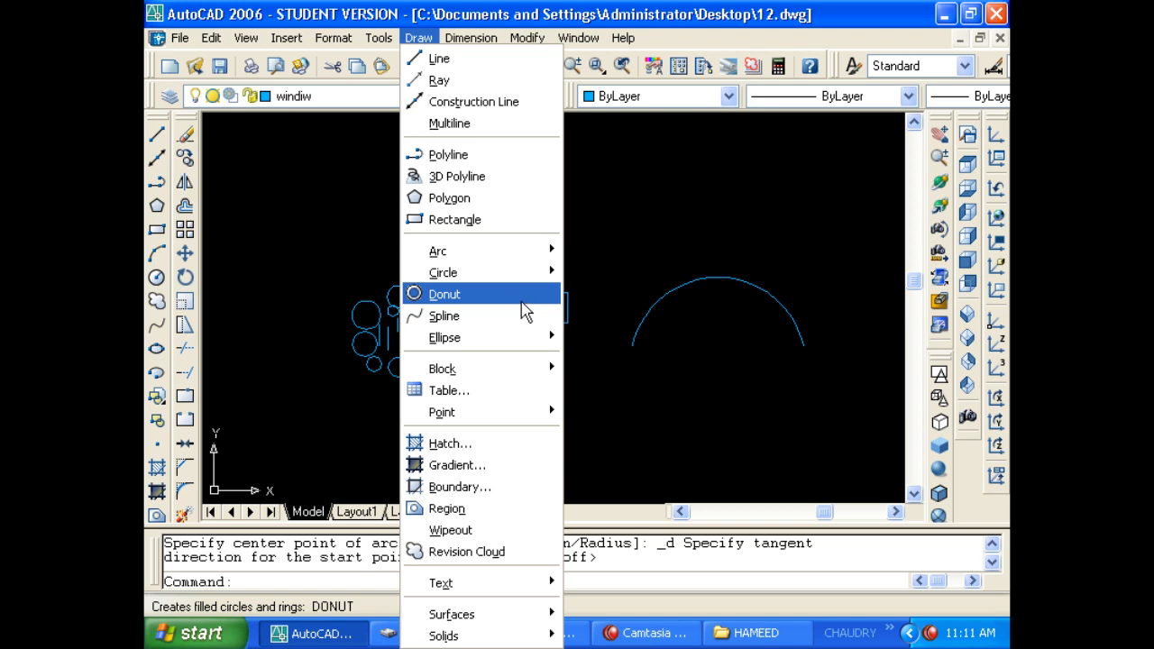
{"action": "key", "text": "Escape"}
{"action": "key", "text": "Escape"}
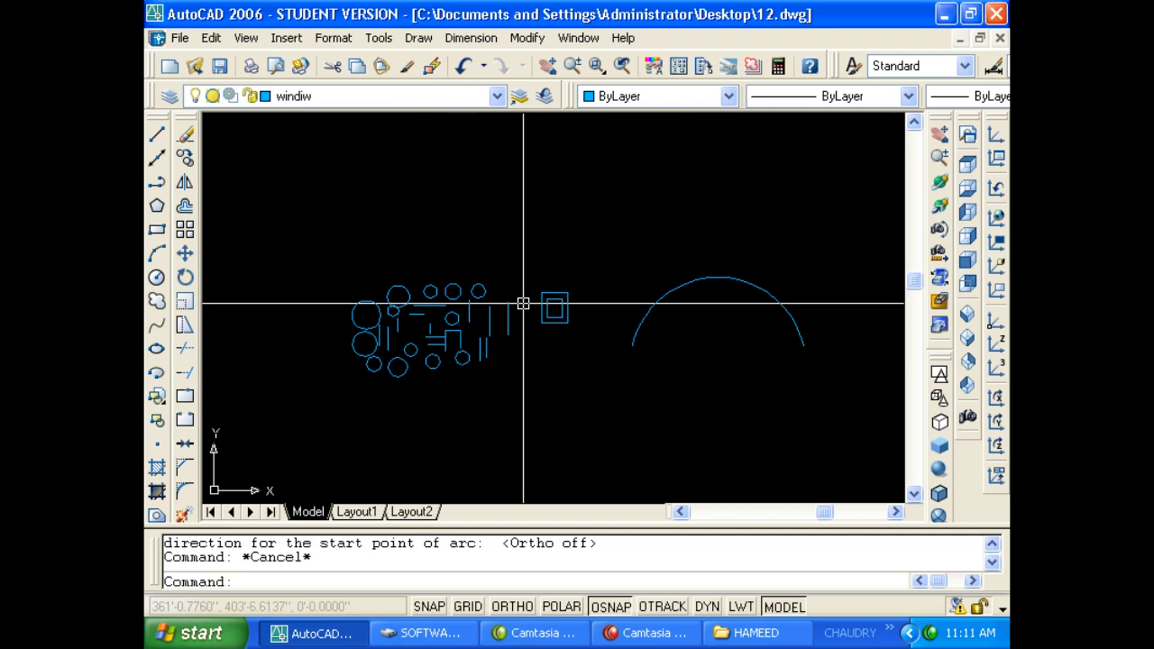
Place a solid donut with inside diameter 0 and outside diameter 5 near the top.
{"action": "type", "text": "do"}
{"action": "key", "text": "Return"}
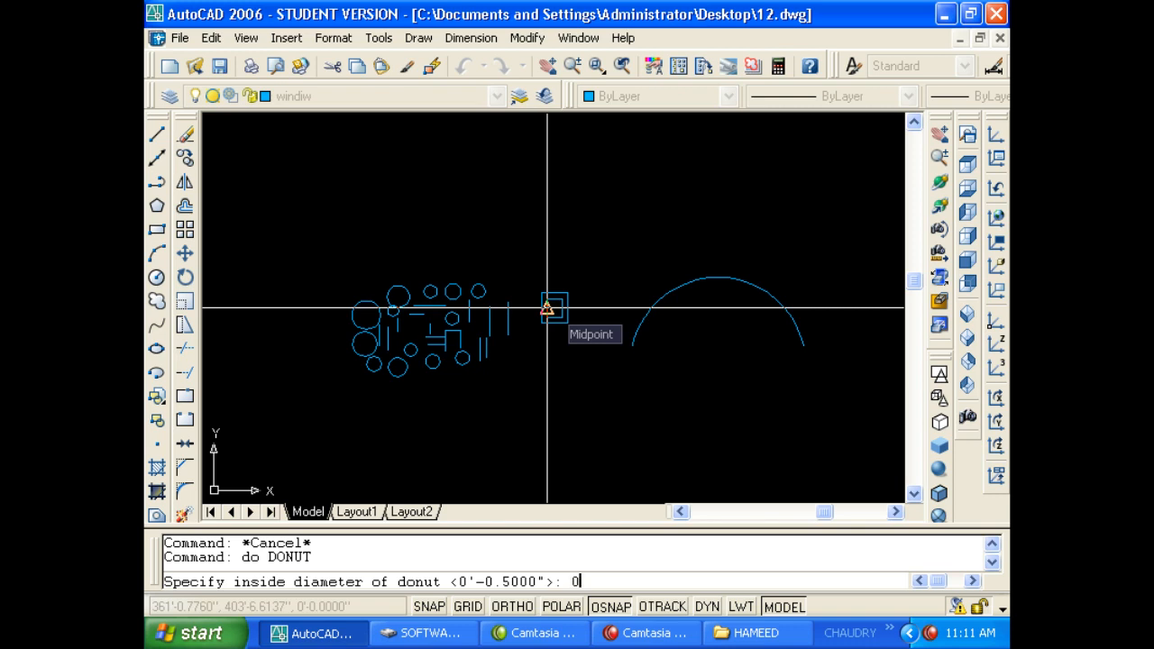
{"action": "key", "text": "Return"}
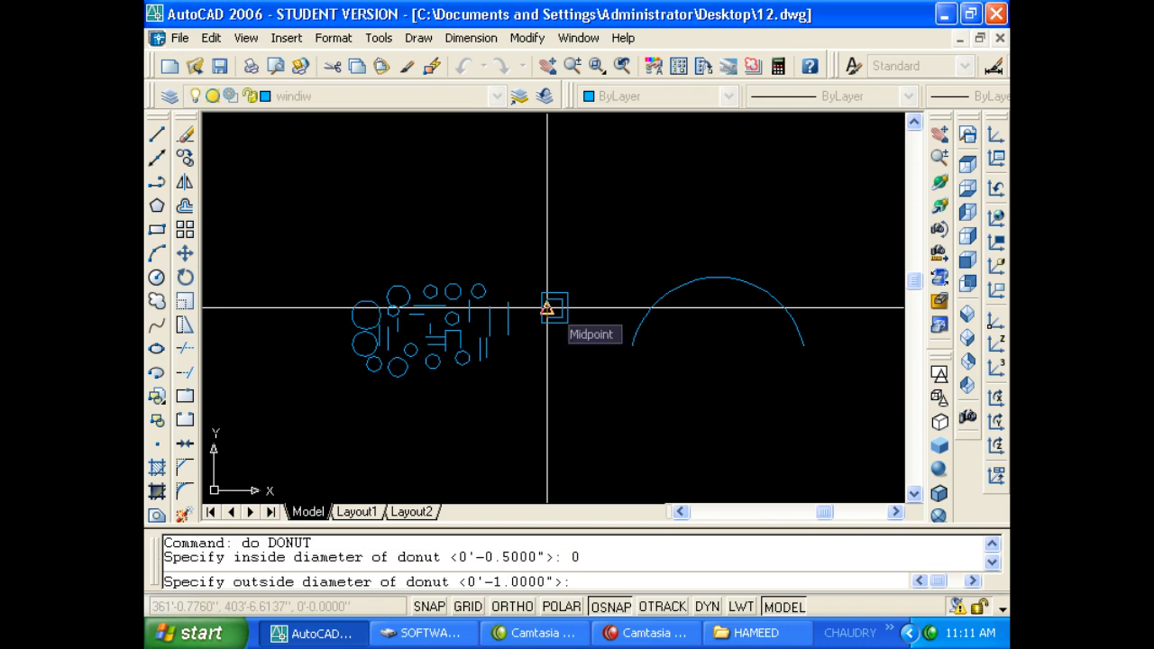
{"action": "type", "text": "5"}
{"action": "key", "text": "Return"}
{"action": "left_click", "coordinate": [628, 167]}
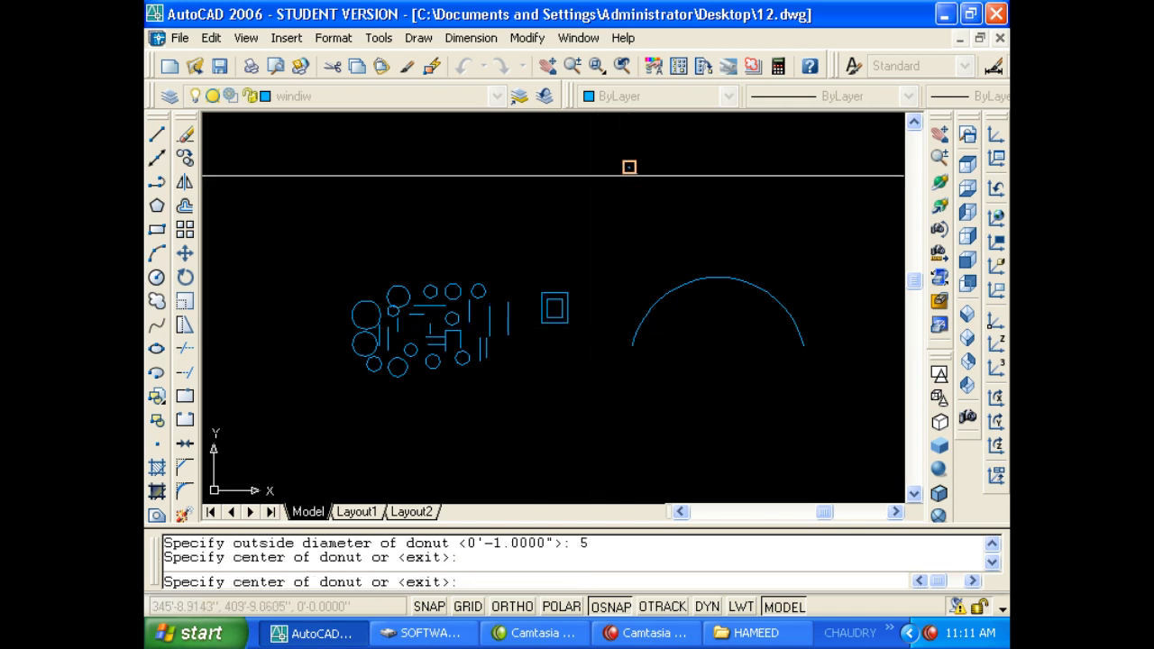
{"action": "scroll", "coordinate": [628, 166], "scroll_direction": "up", "scroll_amount": 10}
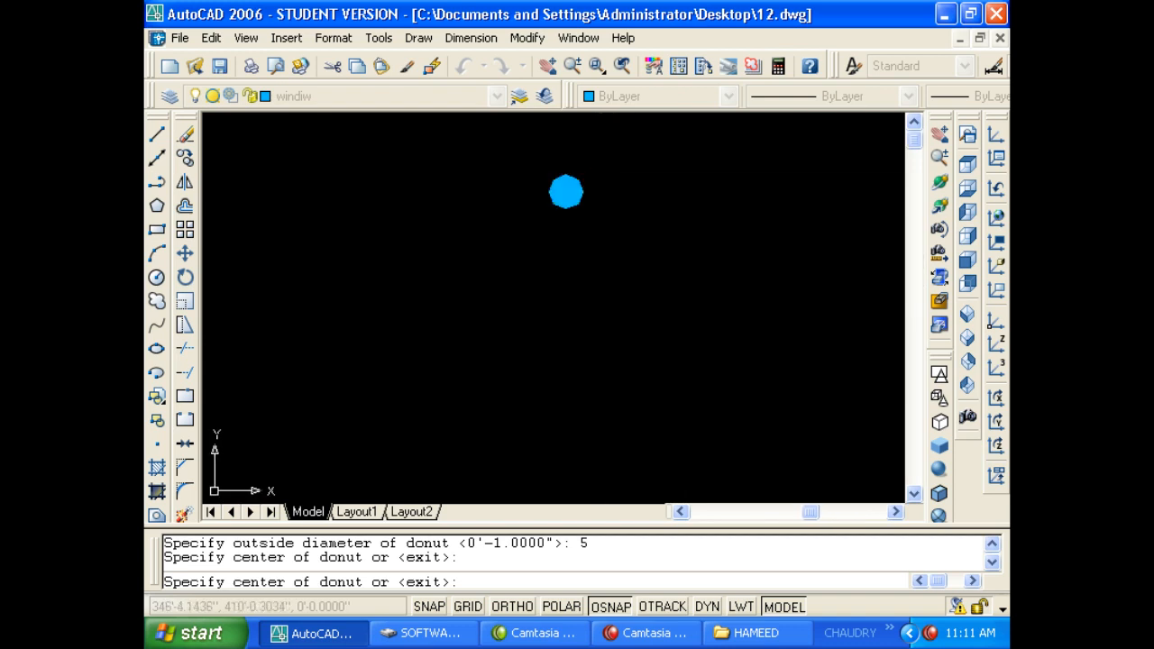
{"action": "key", "text": "Escape"}
{"action": "left_click", "coordinate": [531, 196]}
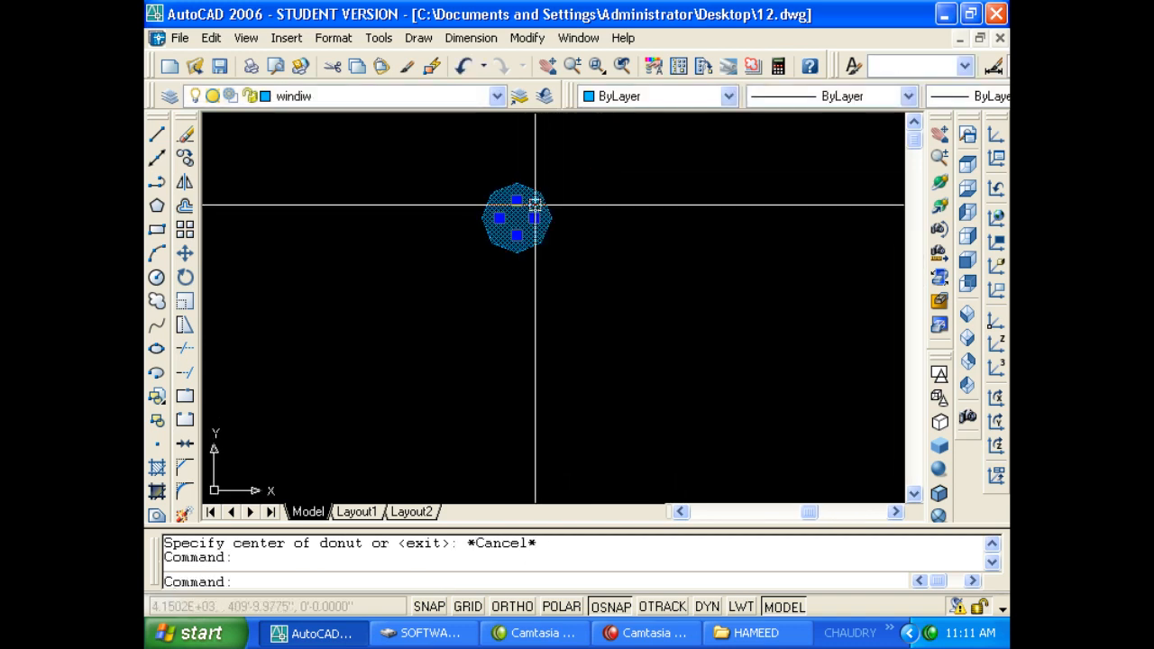
{"action": "key", "text": "Escape"}
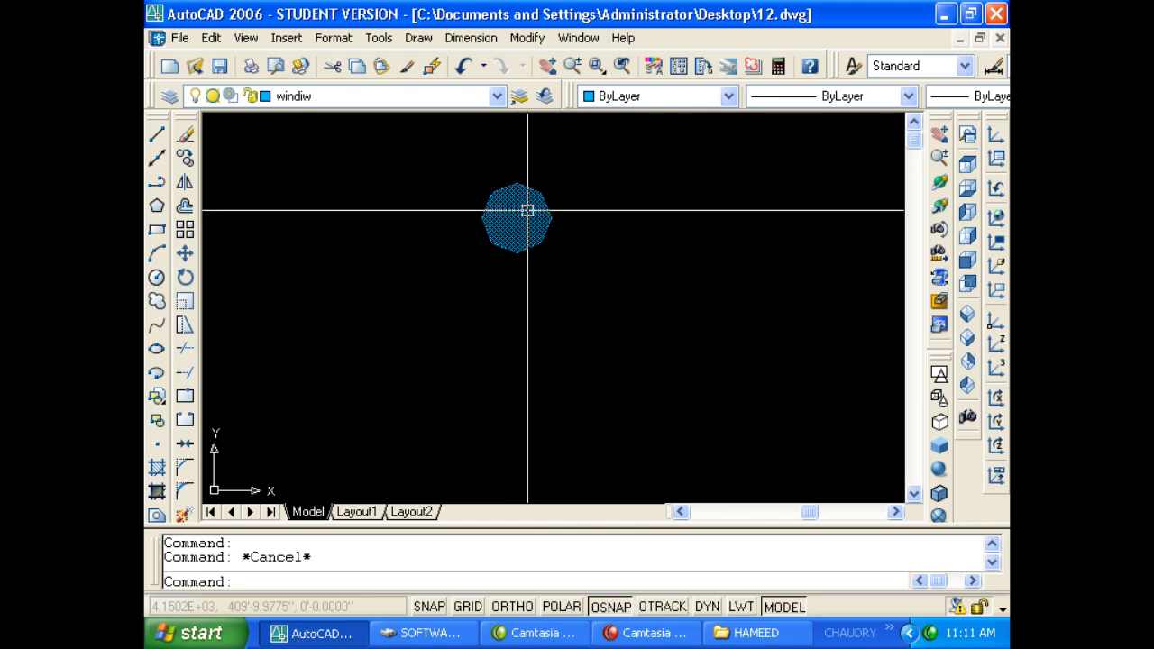
Place three ring donuts with inside diameter 5 and outside diameter 10.
{"action": "type", "text": "do"}
{"action": "key", "text": "Return"}
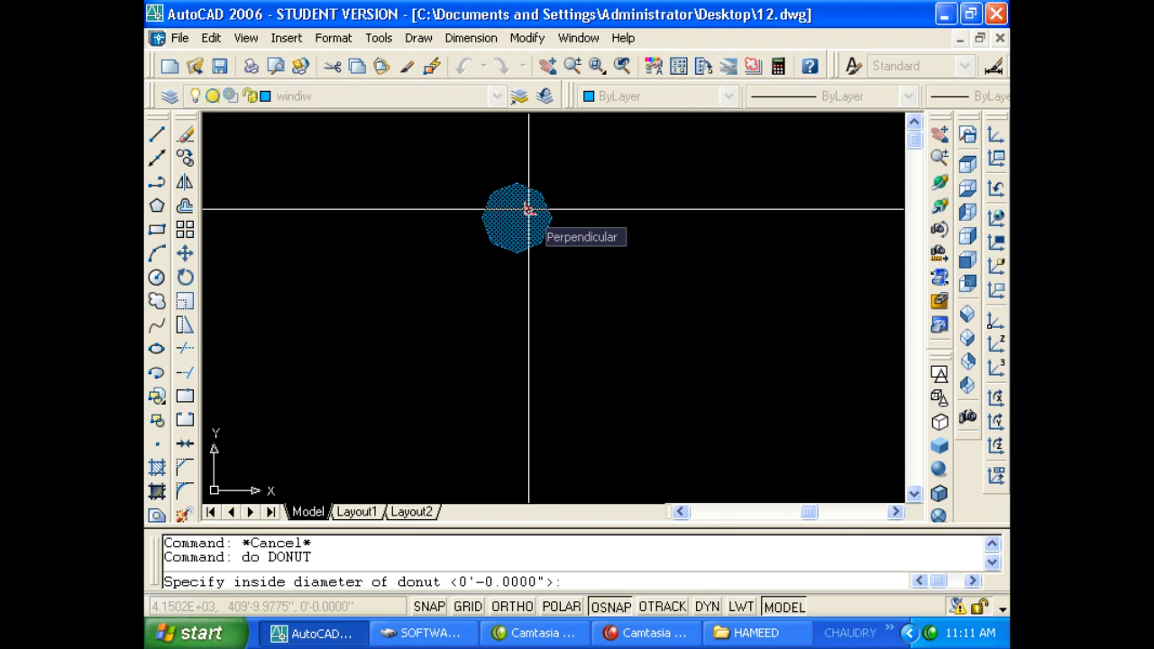
{"action": "type", "text": "5"}
{"action": "key", "text": "Return"}
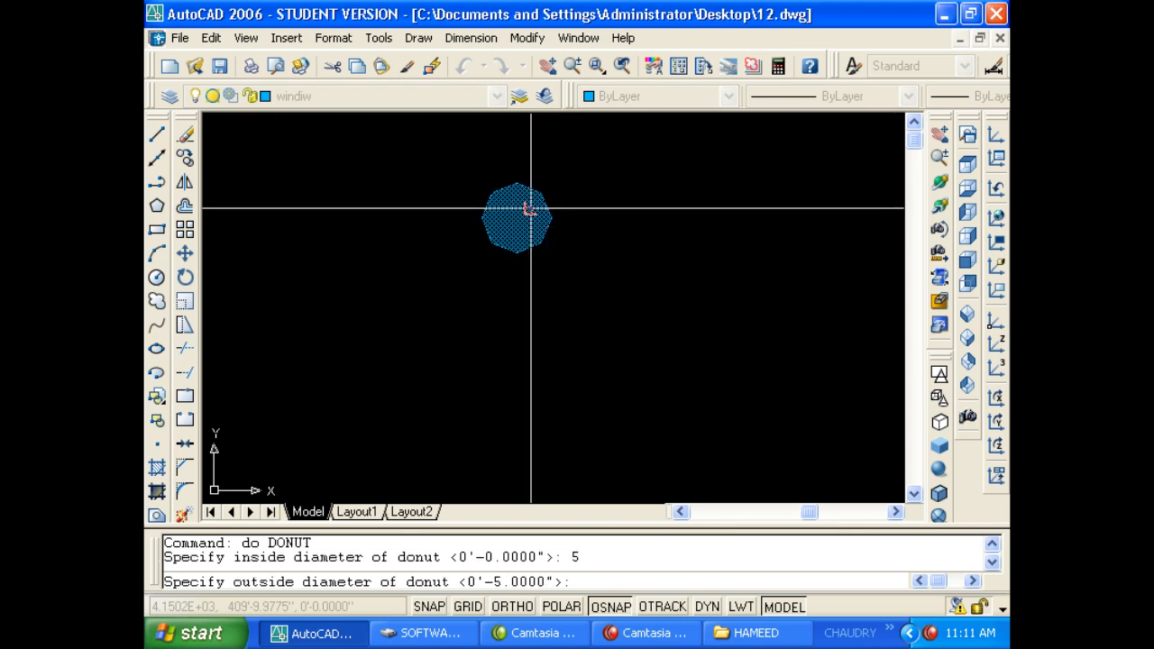
{"action": "type", "text": "10"}
{"action": "key", "text": "Return"}
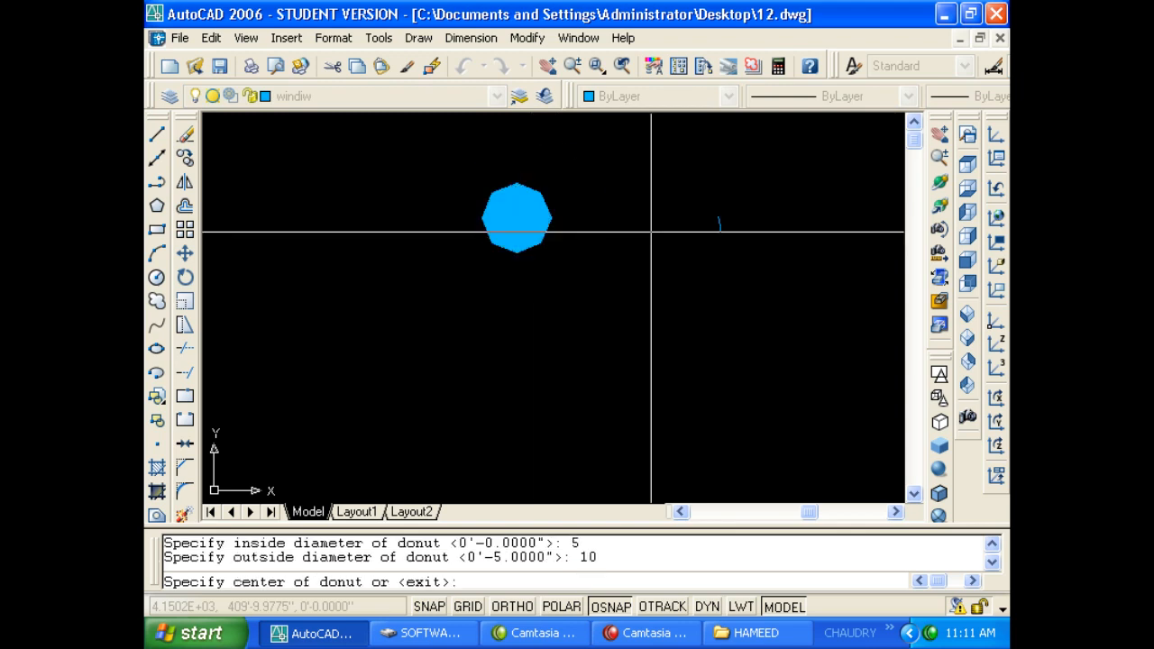
{"action": "left_click", "coordinate": [656, 292]}
{"action": "left_click", "coordinate": [448, 363]}
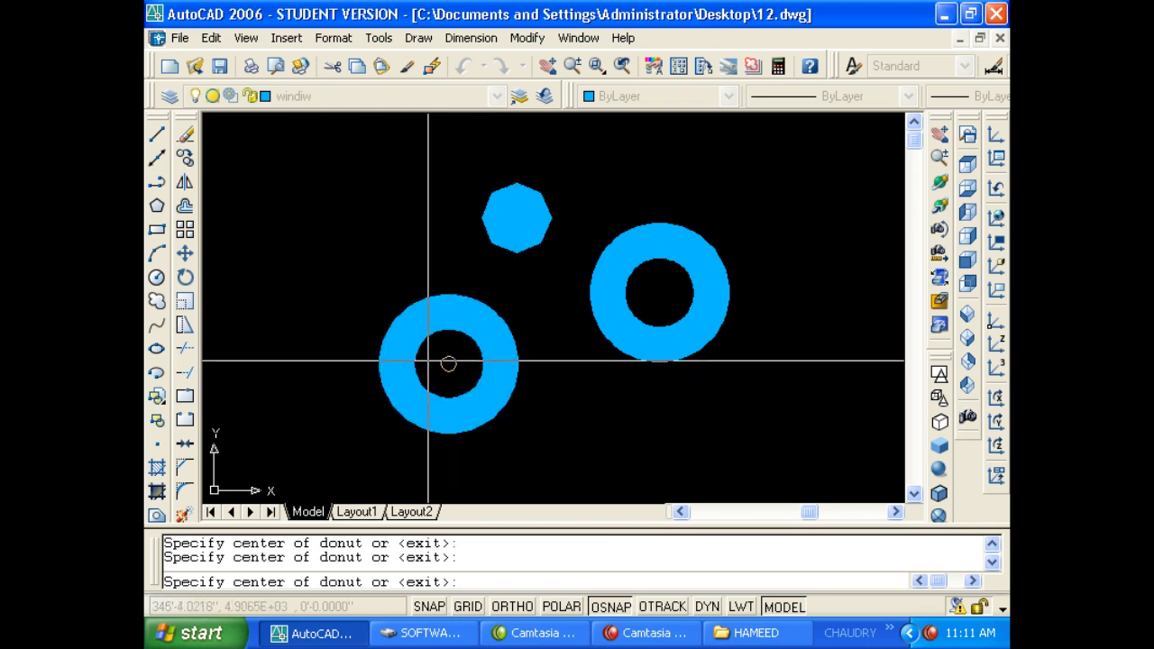
{"action": "left_click", "coordinate": [312, 262]}
{"action": "key", "text": "Return"}
Window-select all four donuts, delete them, and bring up the Draw menu.
{"action": "scroll", "coordinate": [571, 443], "scroll_direction": "down", "scroll_amount": 4}
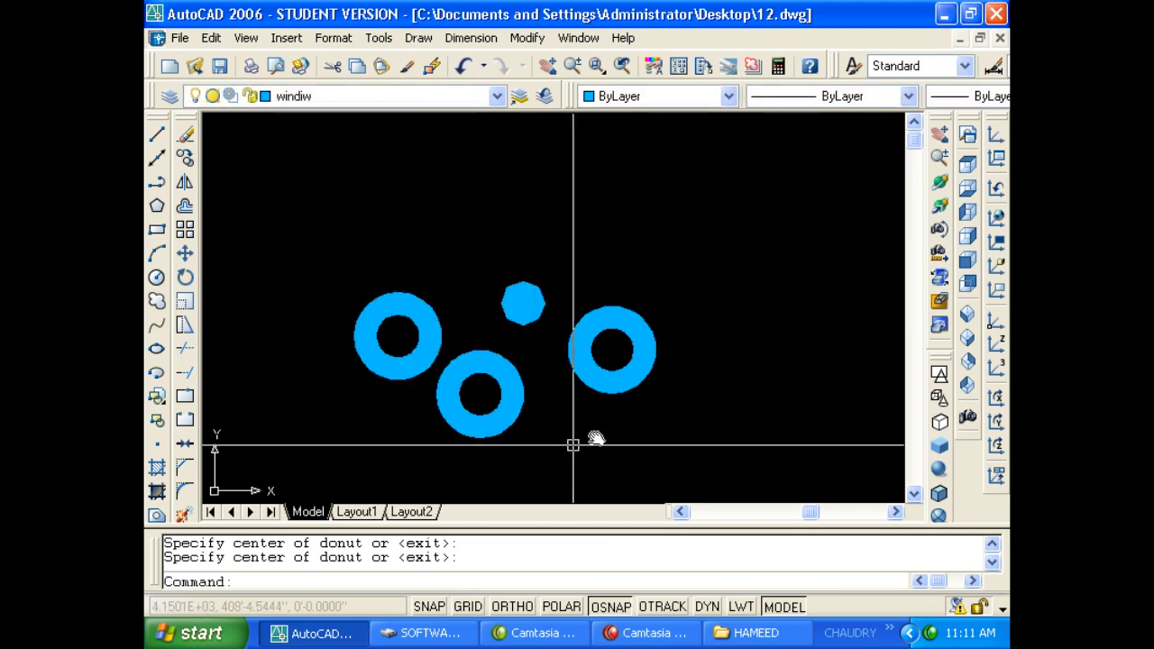
{"action": "scroll", "coordinate": [649, 376], "scroll_direction": "down", "scroll_amount": 2}
{"action": "left_click", "coordinate": [395, 420]}
{"action": "left_click", "coordinate": [703, 296]}
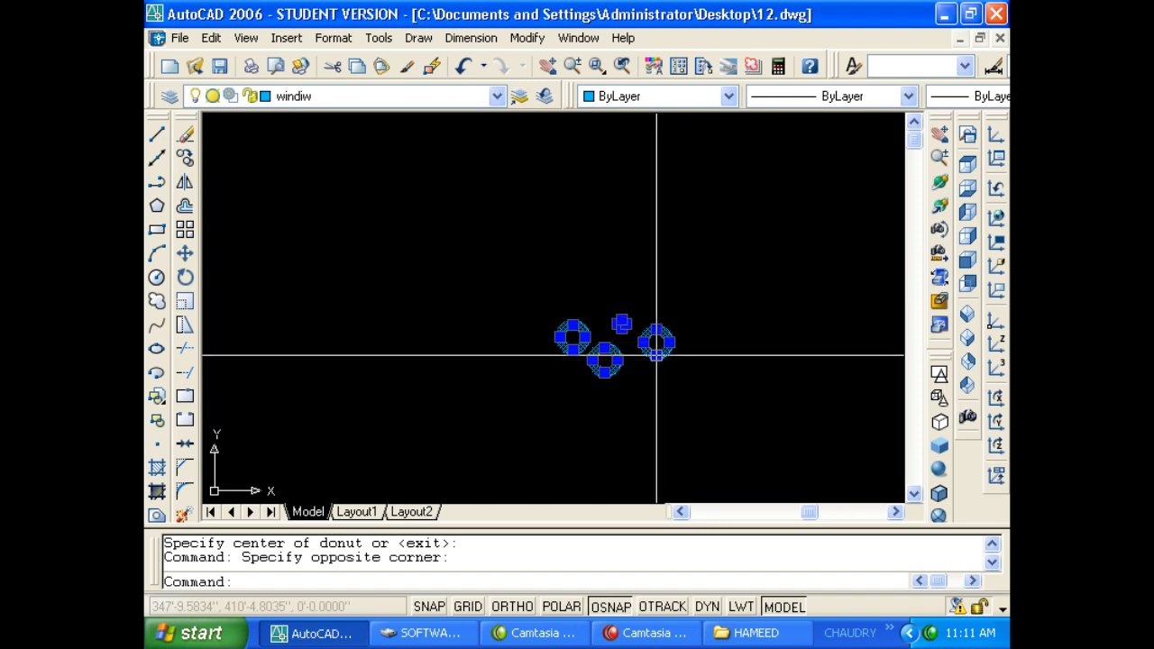
{"action": "scroll", "coordinate": [653, 329], "scroll_direction": "up", "scroll_amount": 6}
{"action": "scroll", "coordinate": [482, 294], "scroll_direction": "down", "scroll_amount": 4}
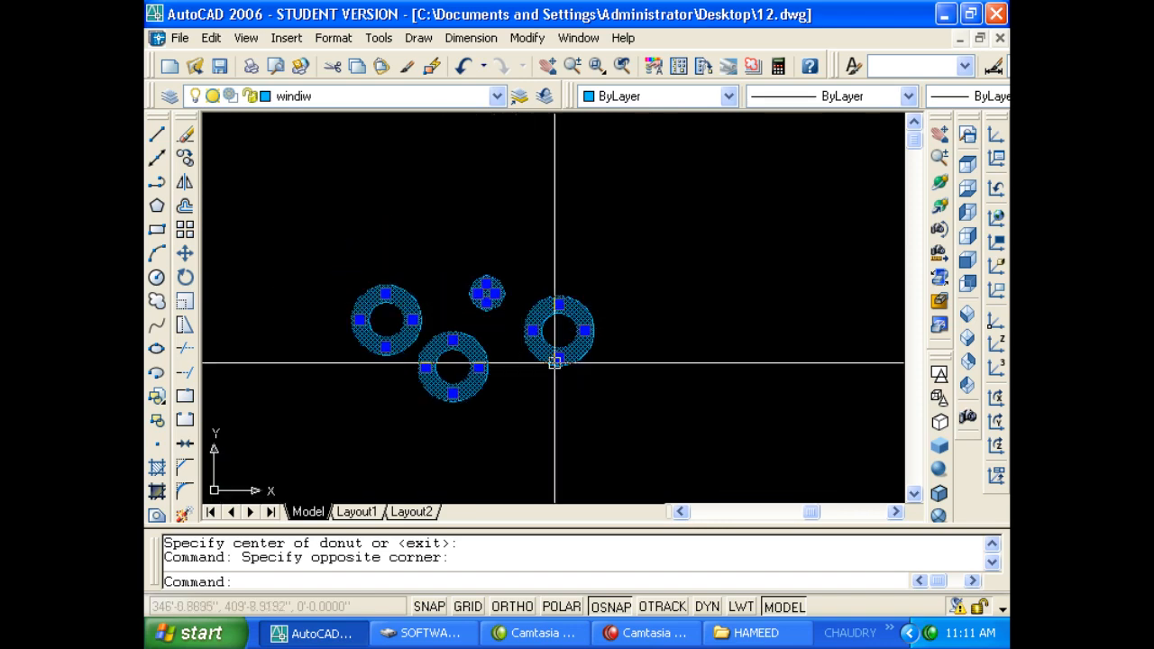
{"action": "scroll", "coordinate": [553, 358], "scroll_direction": "up", "scroll_amount": 1}
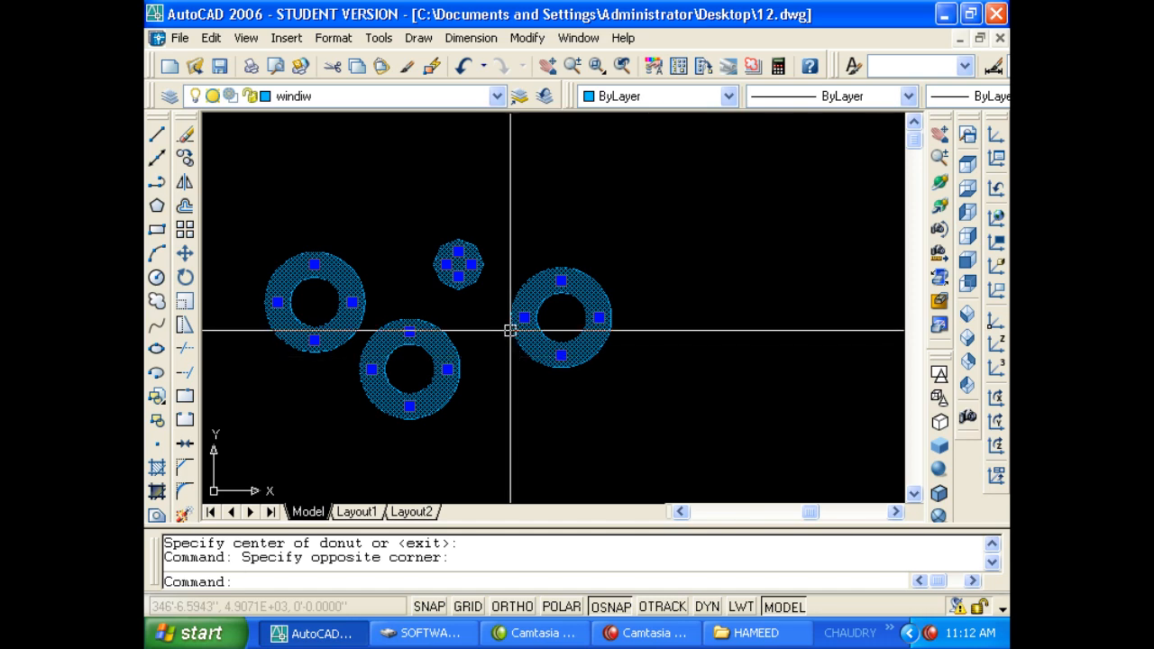
{"action": "key", "text": "Delete"}
{"action": "left_click", "coordinate": [470, 38]}
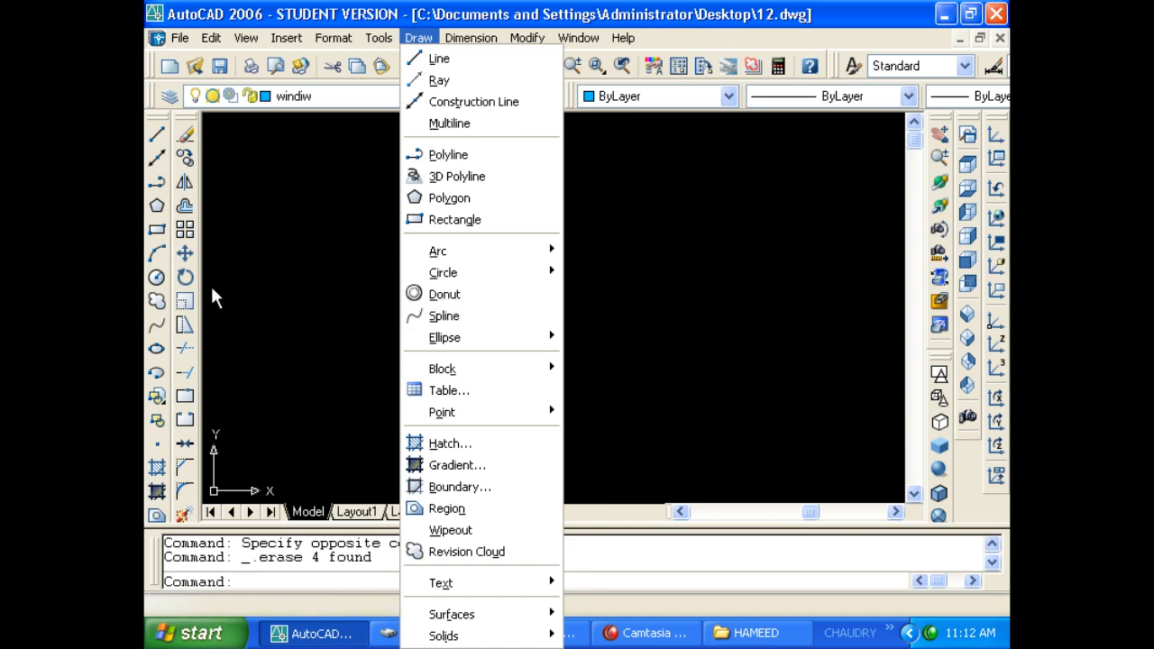
Show the Draw > Point submenu with Single Point, Multiple Point, Divide and Measure.
{"action": "mouse_move", "coordinate": [440, 342]}
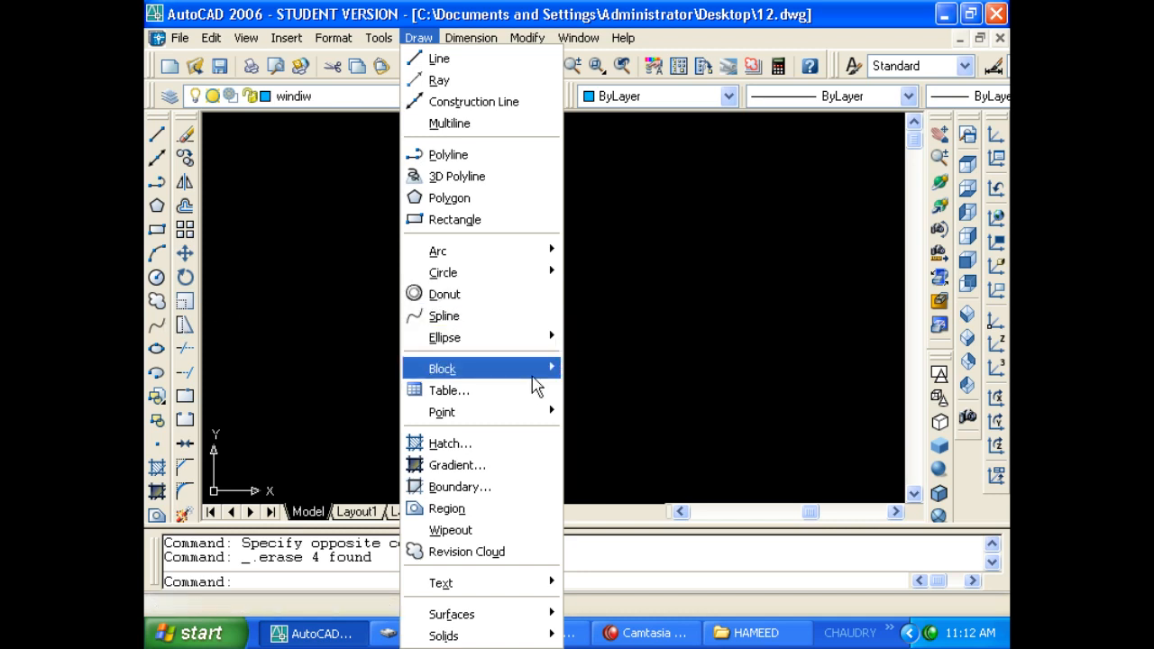
{"action": "mouse_move", "coordinate": [481, 372]}
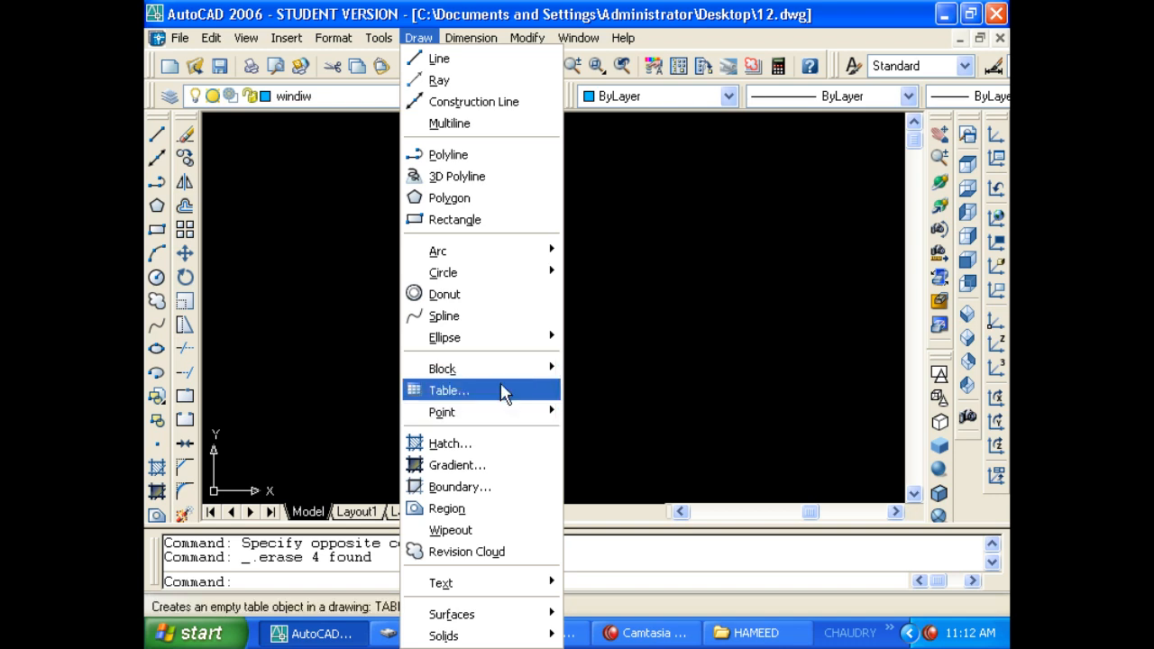
{"action": "mouse_move", "coordinate": [502, 416]}
{"action": "mouse_move", "coordinate": [451, 424]}
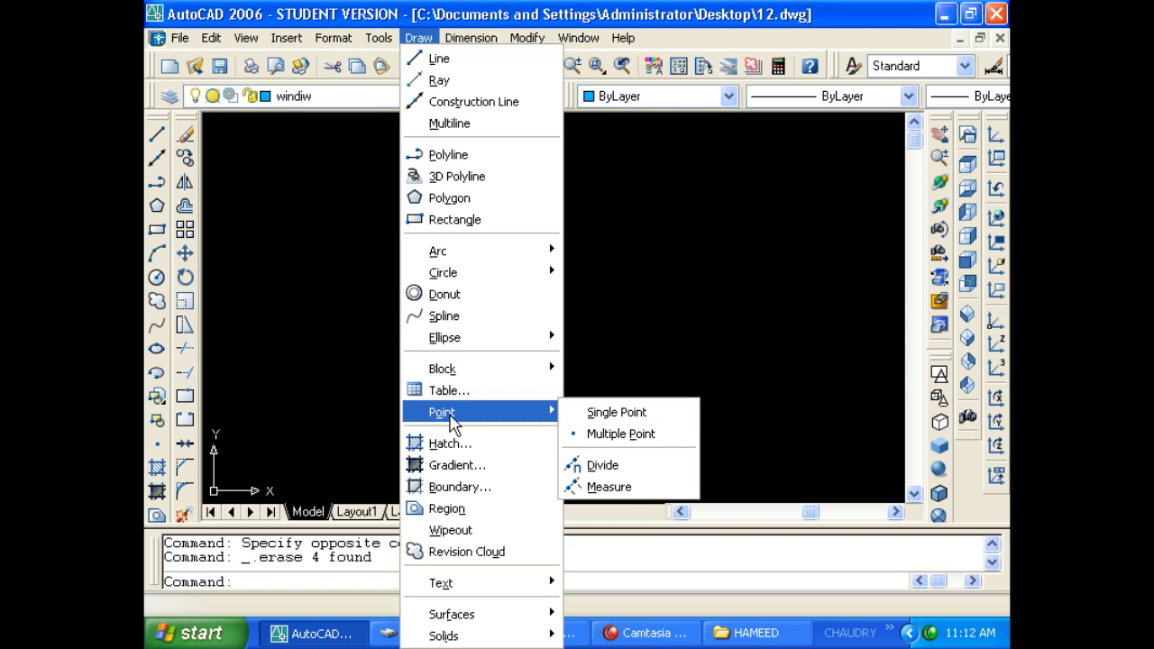
Place three single points one at a time with Draw > Point > Single Point.
{"action": "left_click", "coordinate": [594, 412]}
{"action": "left_click", "coordinate": [594, 350]}
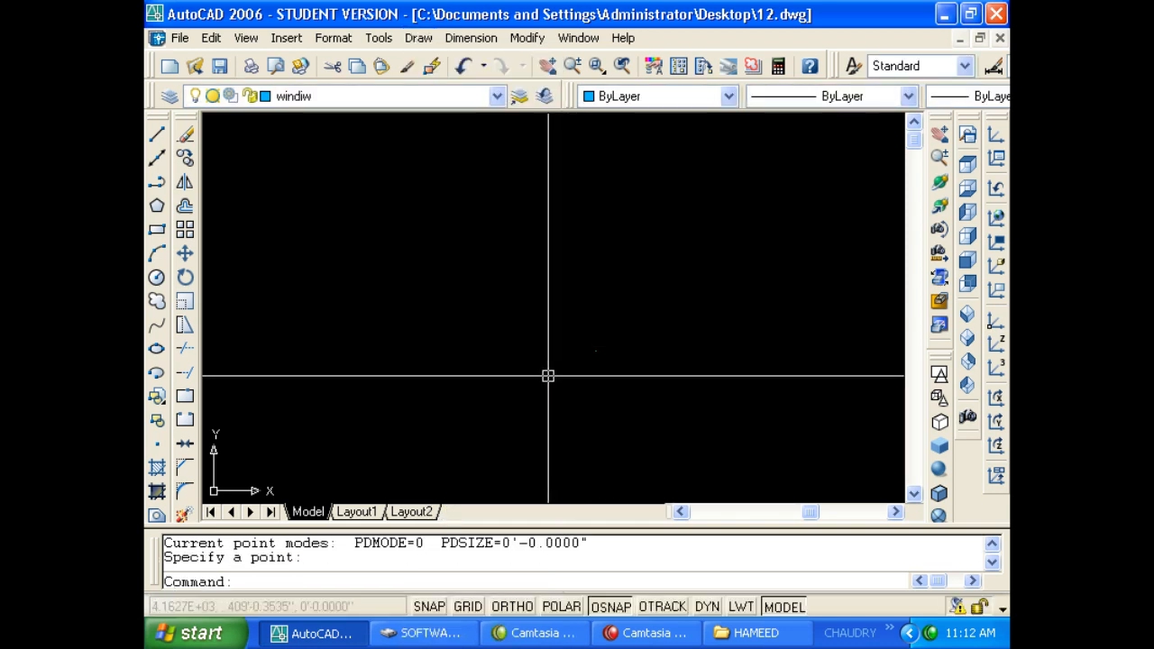
{"action": "key", "text": "Return"}
{"action": "left_click", "coordinate": [537, 360]}
{"action": "key", "text": "Return"}
{"action": "key", "text": "Return"}
{"action": "left_click", "coordinate": [466, 366]}
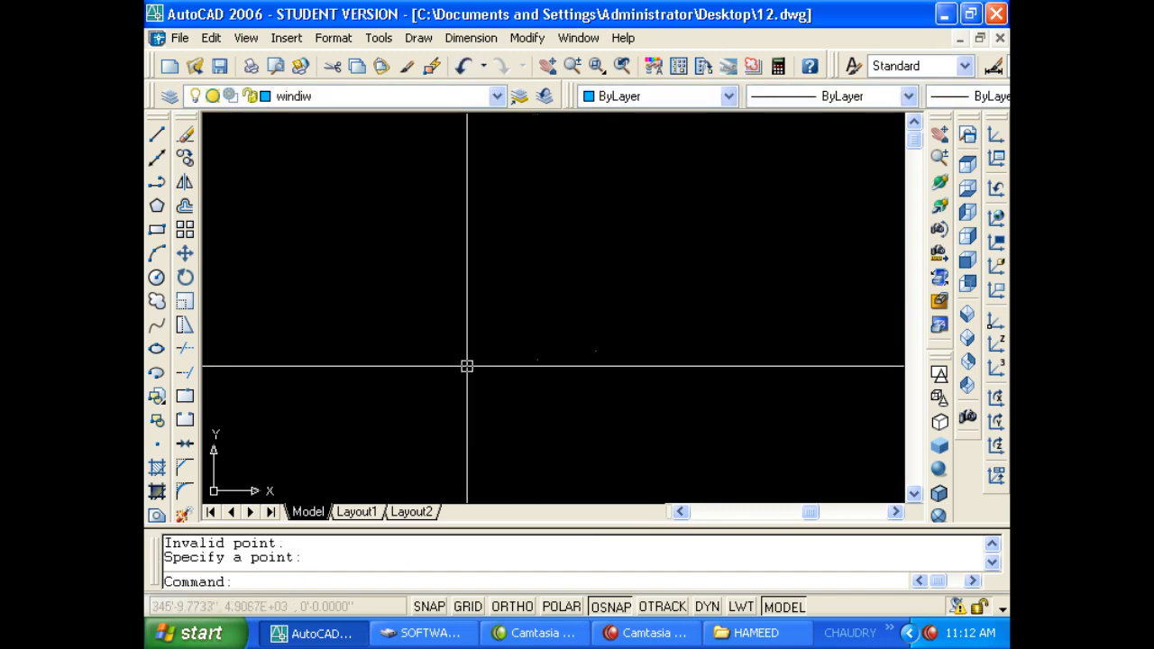
{"action": "key", "text": "Return"}
{"action": "key", "text": "Escape"}
{"action": "key", "text": "Escape"}
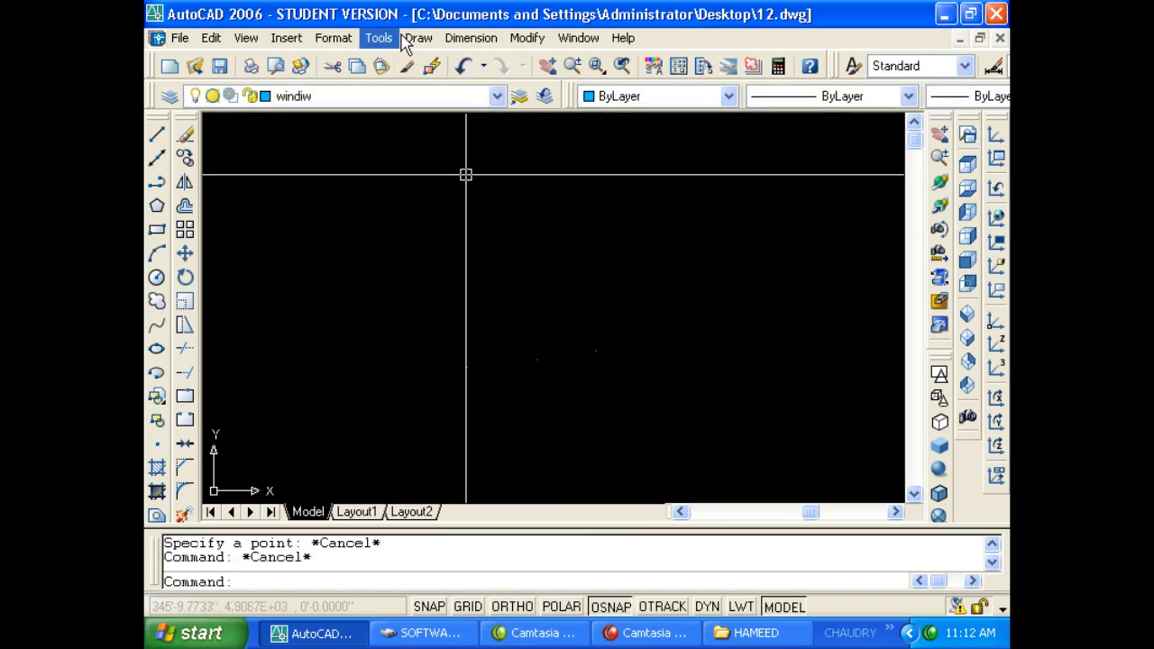
Scatter thirteen more points around the drawing area with Multiple Point.
{"action": "left_click", "coordinate": [418, 38]}
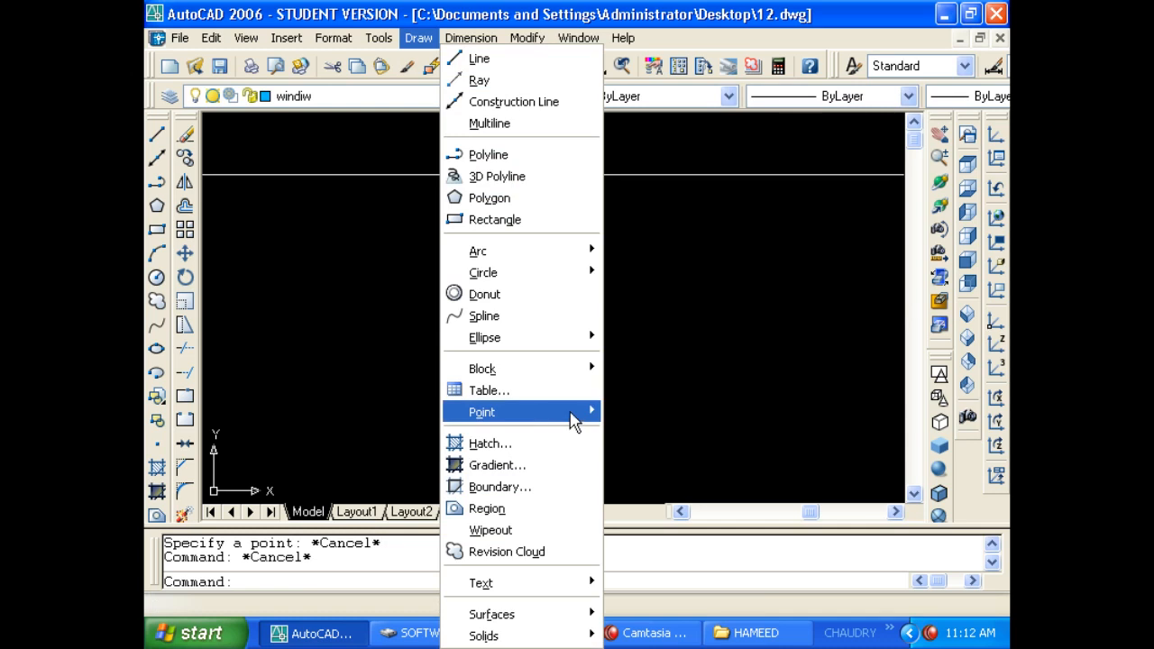
{"action": "mouse_move", "coordinate": [571, 415]}
{"action": "left_click", "coordinate": [667, 435]}
{"action": "left_click", "coordinate": [538, 306]}
{"action": "left_click", "coordinate": [456, 306]}
{"action": "left_click", "coordinate": [440, 266]}
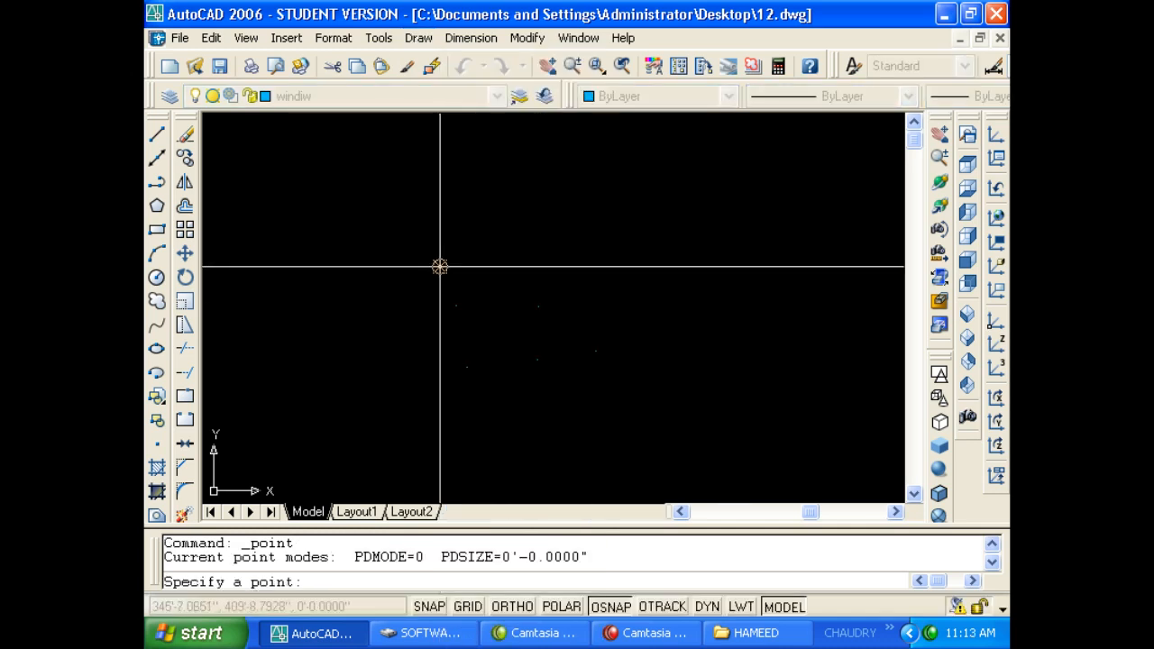
{"action": "left_click", "coordinate": [527, 225]}
{"action": "left_click", "coordinate": [616, 249]}
{"action": "left_click", "coordinate": [696, 266]}
{"action": "left_click", "coordinate": [694, 320]}
{"action": "left_click", "coordinate": [668, 365]}
{"action": "left_click", "coordinate": [611, 423]}
{"action": "left_click", "coordinate": [524, 424]}
{"action": "left_click", "coordinate": [415, 415]}
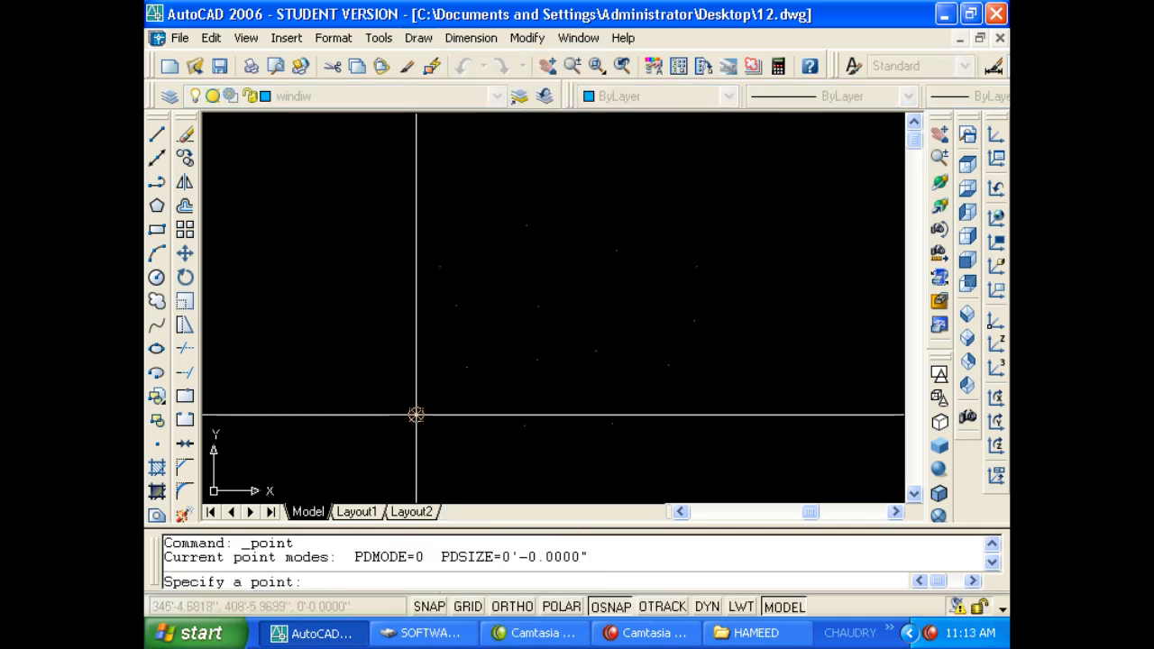
{"action": "left_click", "coordinate": [376, 349]}
{"action": "left_click", "coordinate": [380, 283]}
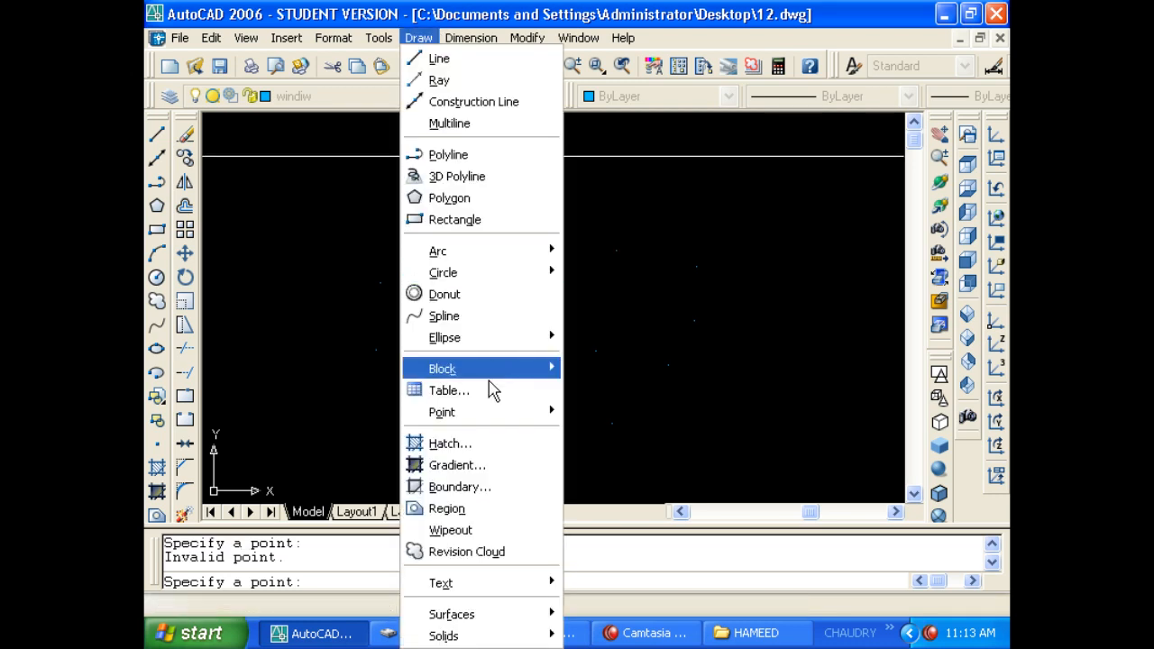
{"action": "mouse_move", "coordinate": [498, 417]}
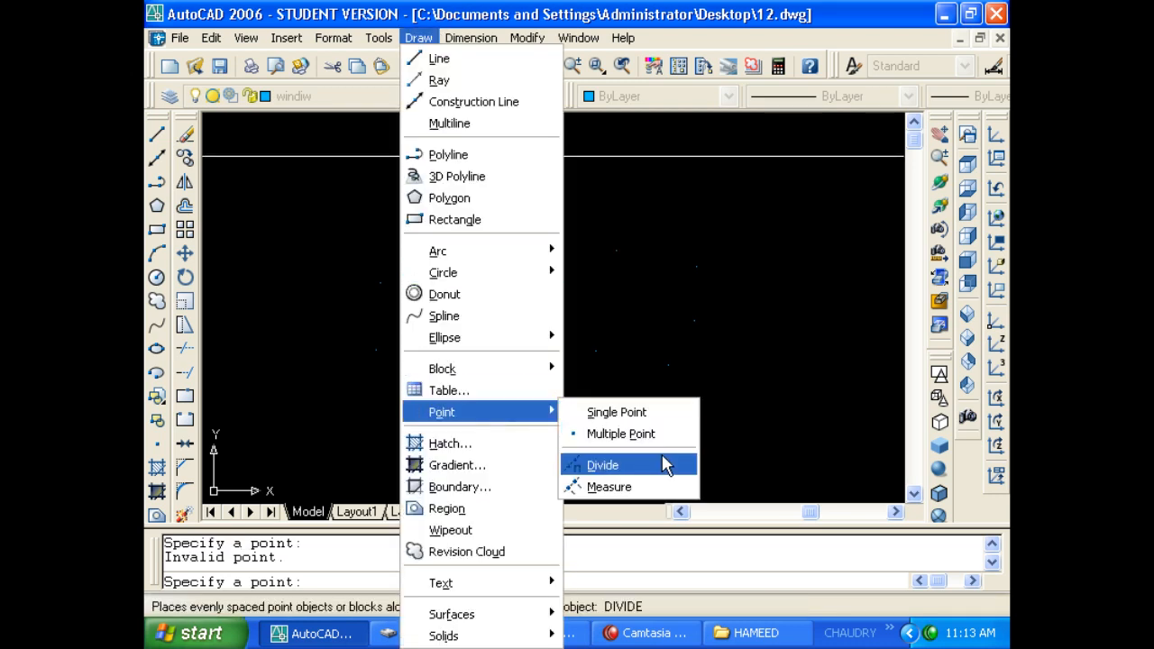
Window-select all the scattered points and delete them.
{"action": "key", "text": "Escape"}
{"action": "key", "text": "Escape"}
{"action": "key", "text": "Escape"}
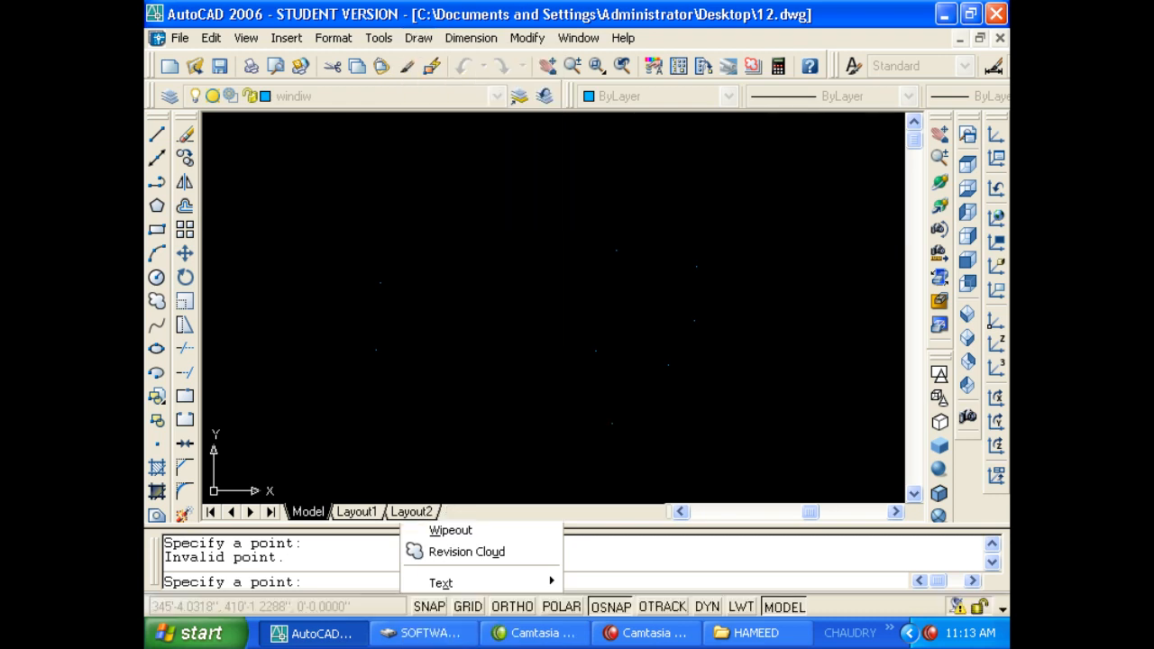
{"action": "left_click", "coordinate": [322, 416]}
{"action": "left_click", "coordinate": [785, 133]}
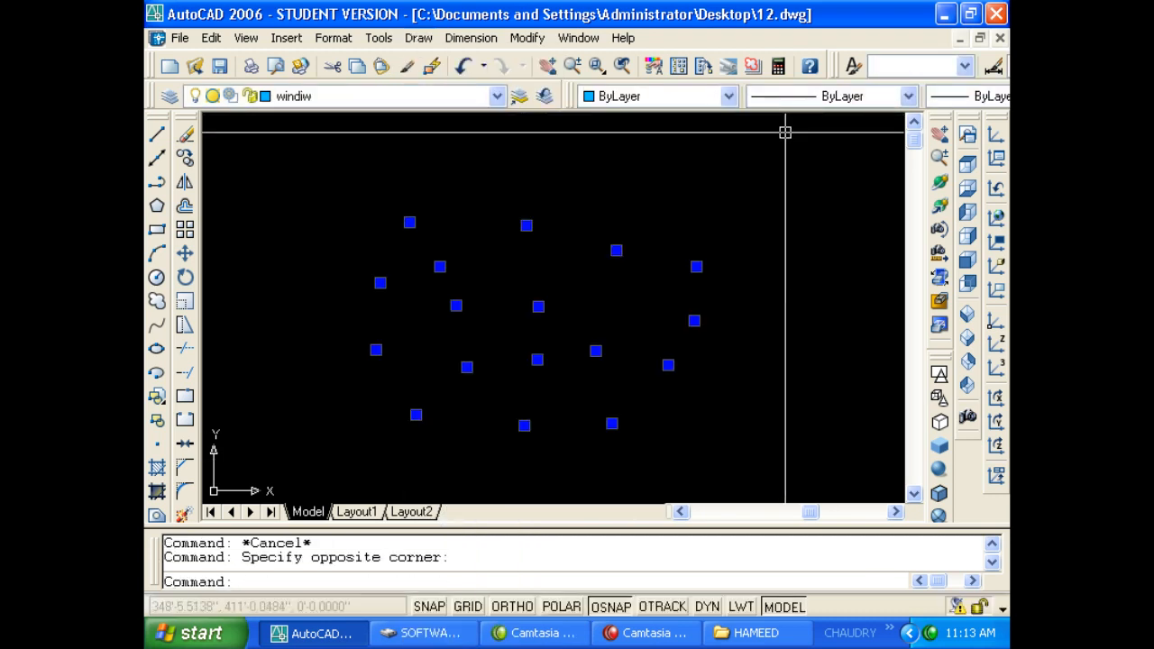
{"action": "key", "text": "Delete"}
Draw a horizontal line across the middle of the drawing with Ortho on.
{"action": "type", "text": "l"}
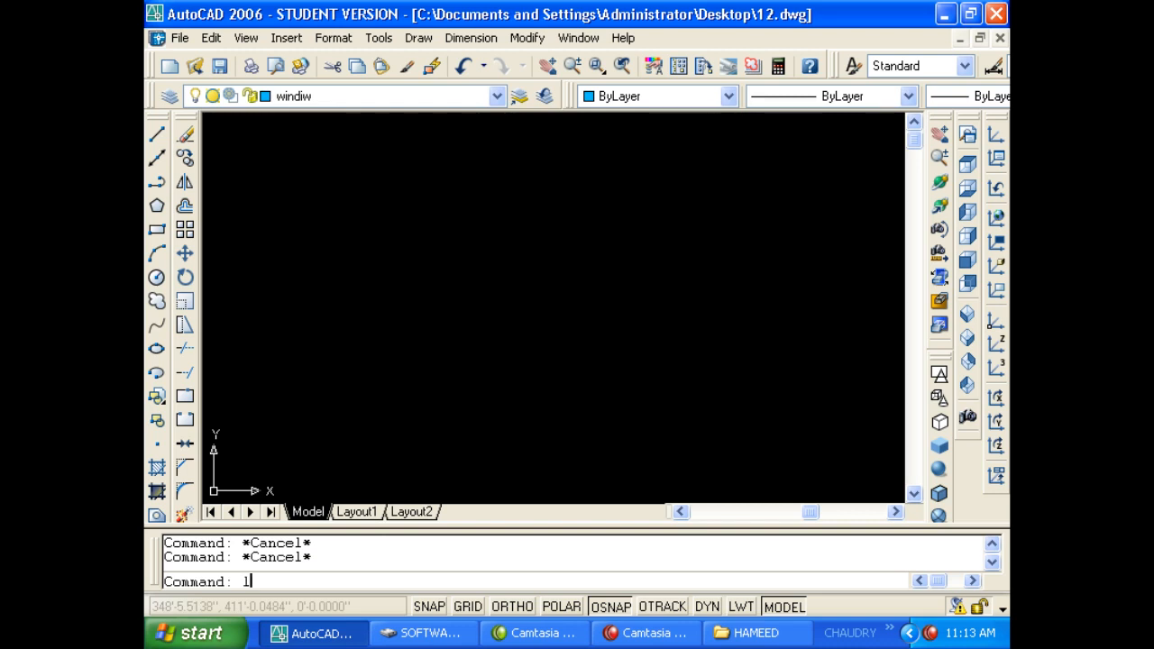
{"action": "key", "text": "Return"}
{"action": "left_click", "coordinate": [675, 308]}
{"action": "key", "text": "F8"}
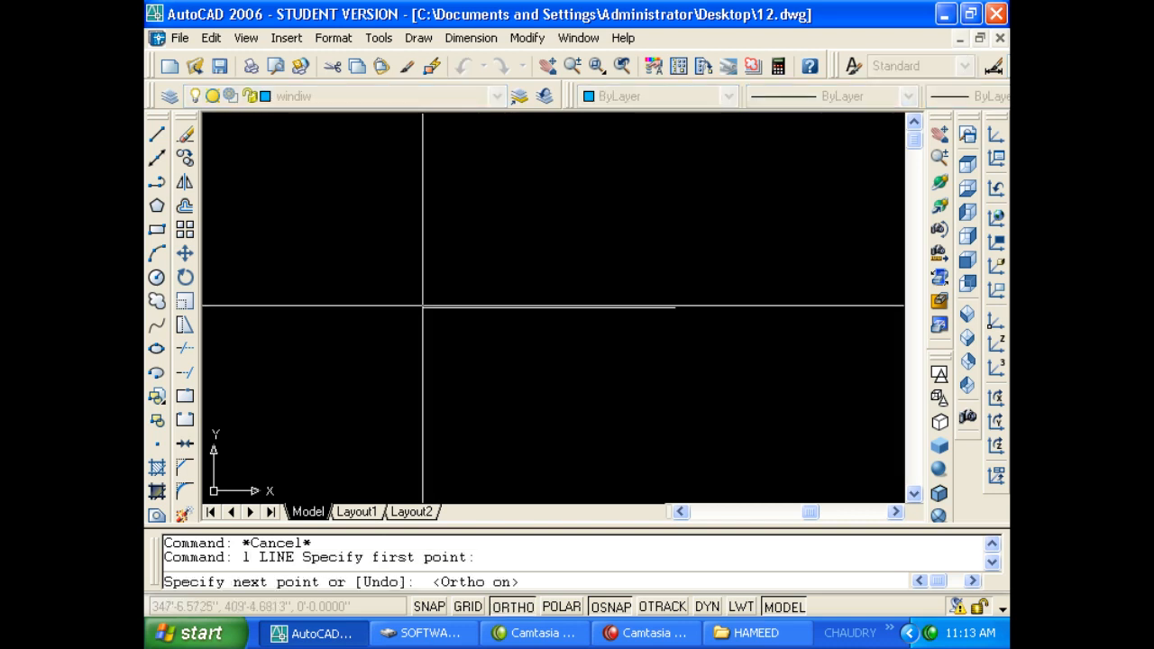
{"action": "left_click", "coordinate": [421, 311]}
{"action": "key", "text": "Escape"}
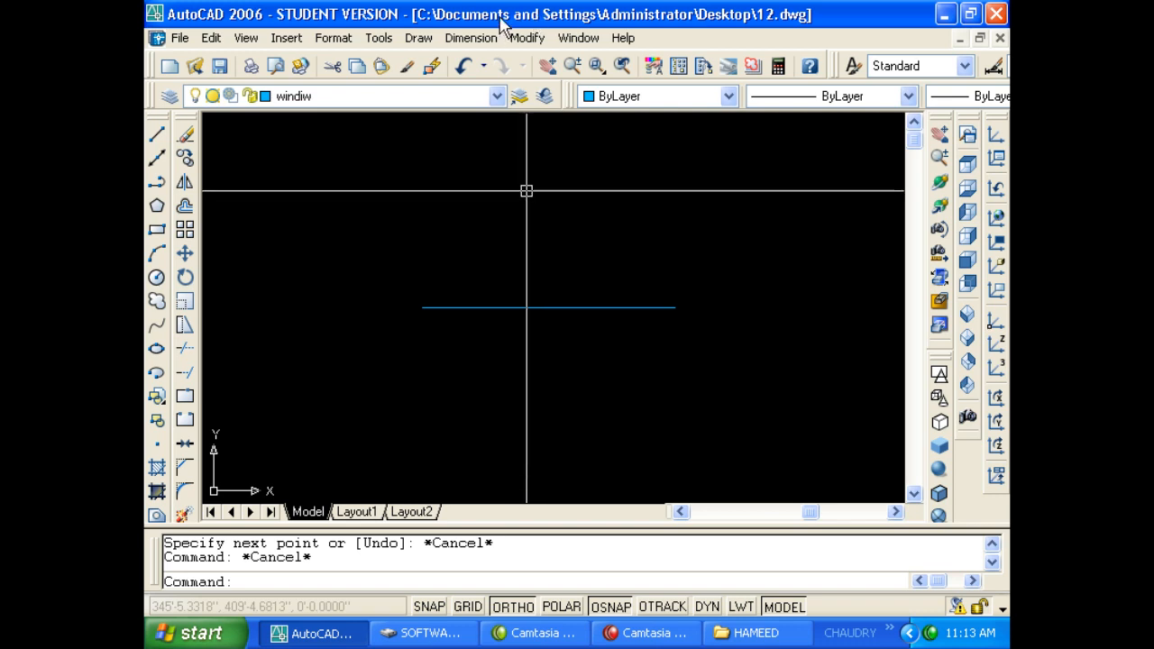
Divide the blue line into 5 equal segments with DIVIDE.
{"action": "type", "text": "iv"}
{"action": "key", "text": "Return"}
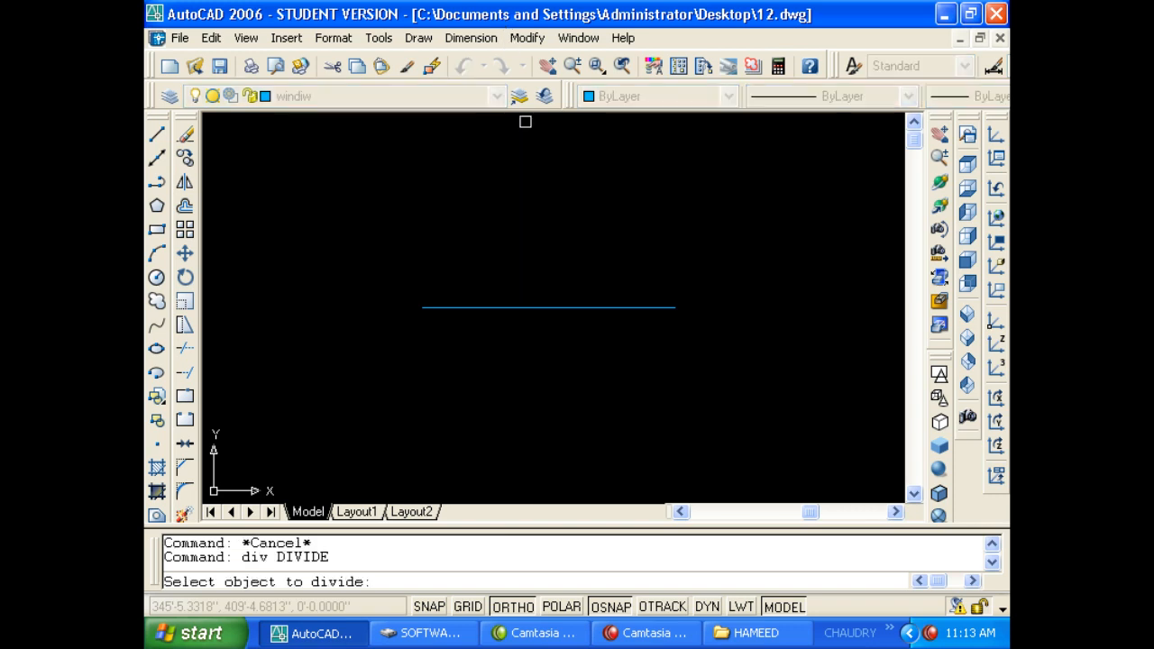
{"action": "left_click", "coordinate": [553, 308]}
{"action": "left_click", "coordinate": [554, 308]}
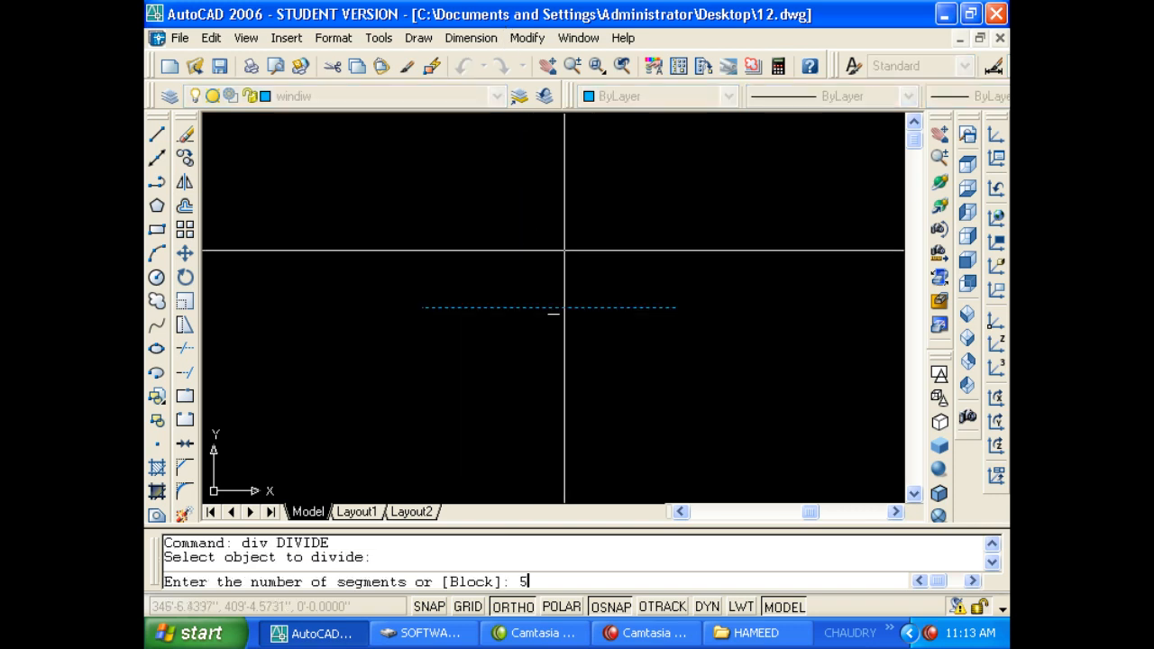
{"action": "key", "text": "Return"}
{"action": "left_click", "coordinate": [499, 354]}
{"action": "left_click", "coordinate": [581, 268]}
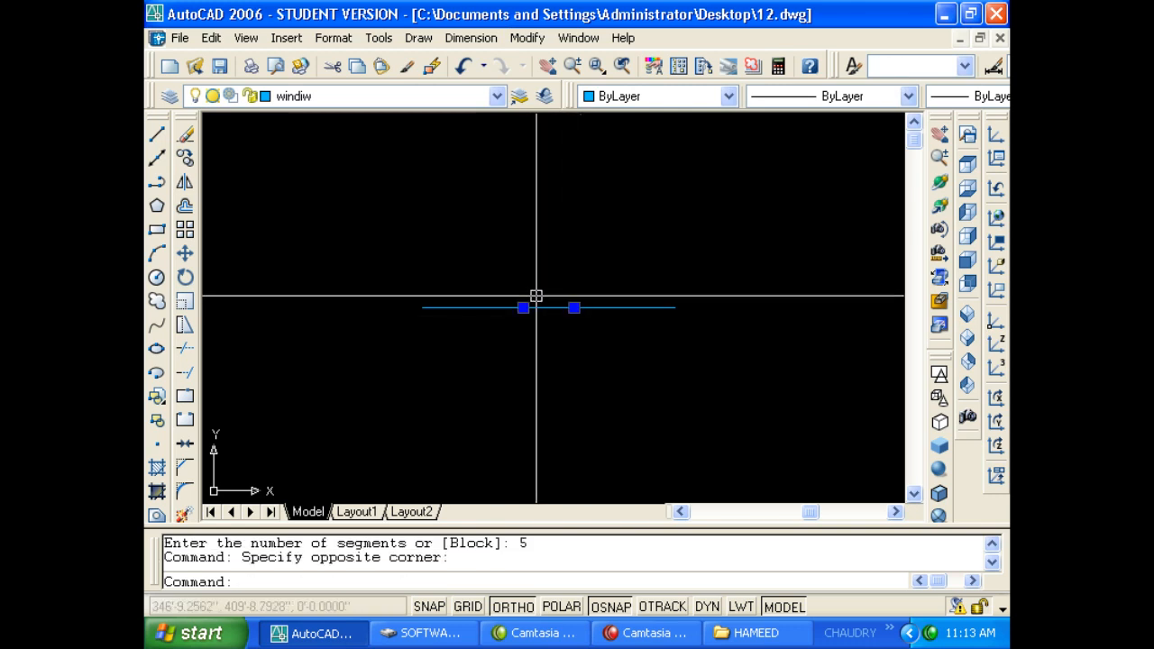
{"action": "key", "text": "Escape"}
{"action": "key", "text": "Escape"}
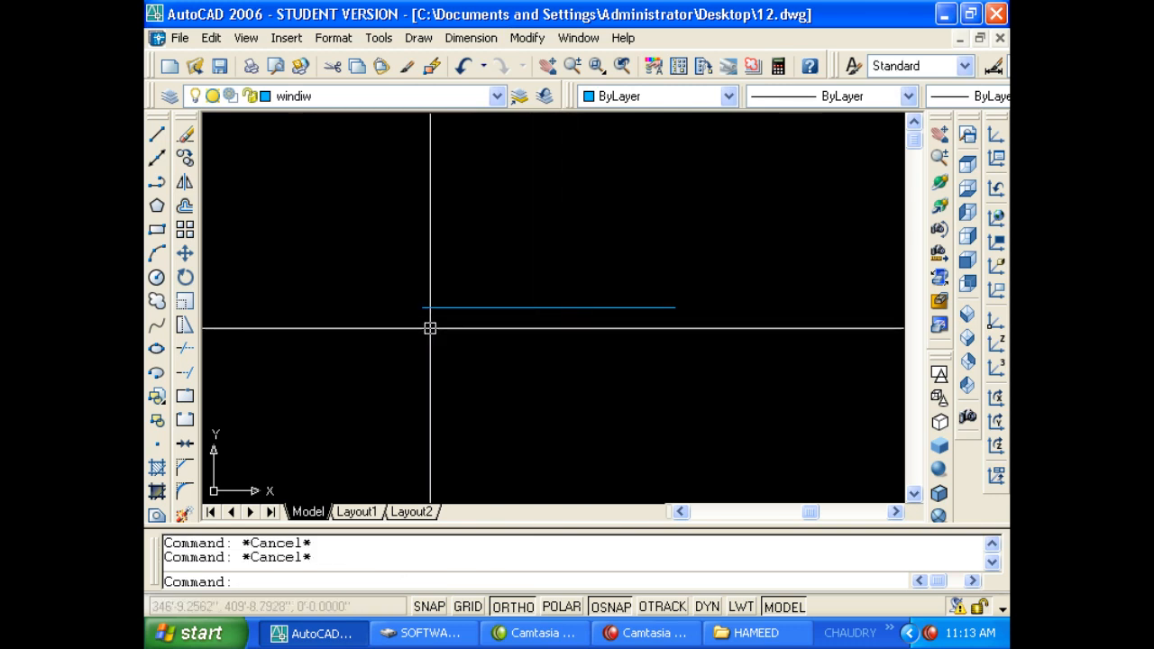
Set the point style to circle-with-crosshair in Format > Point Style.
{"action": "left_click", "coordinate": [291, 42]}
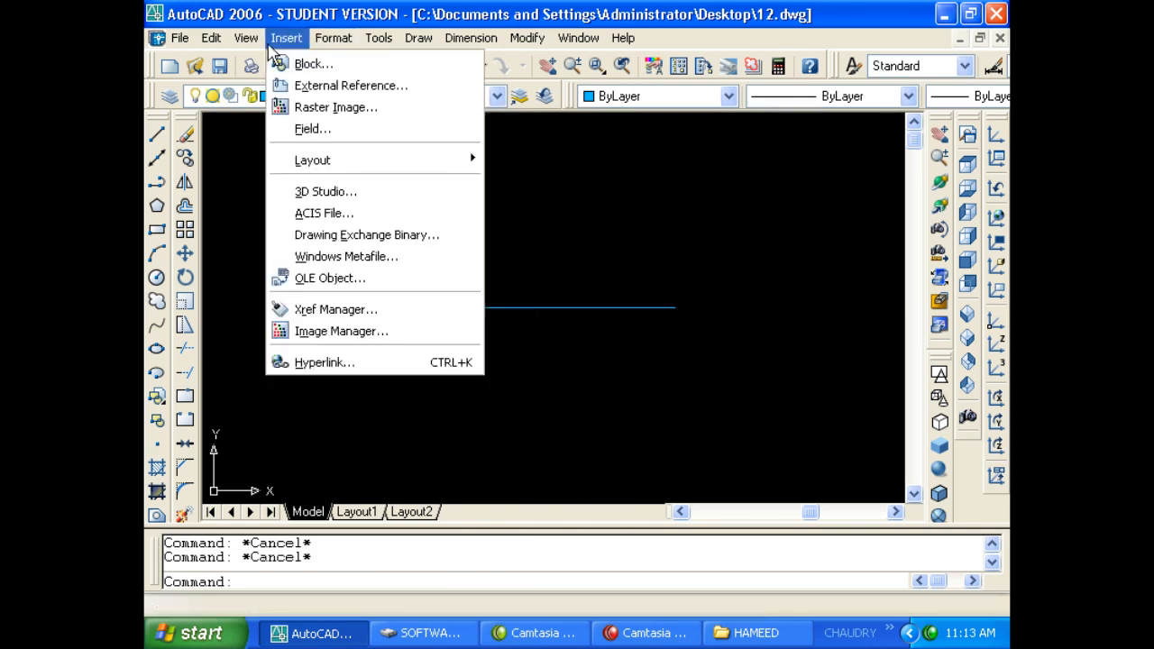
{"action": "mouse_move", "coordinate": [263, 45]}
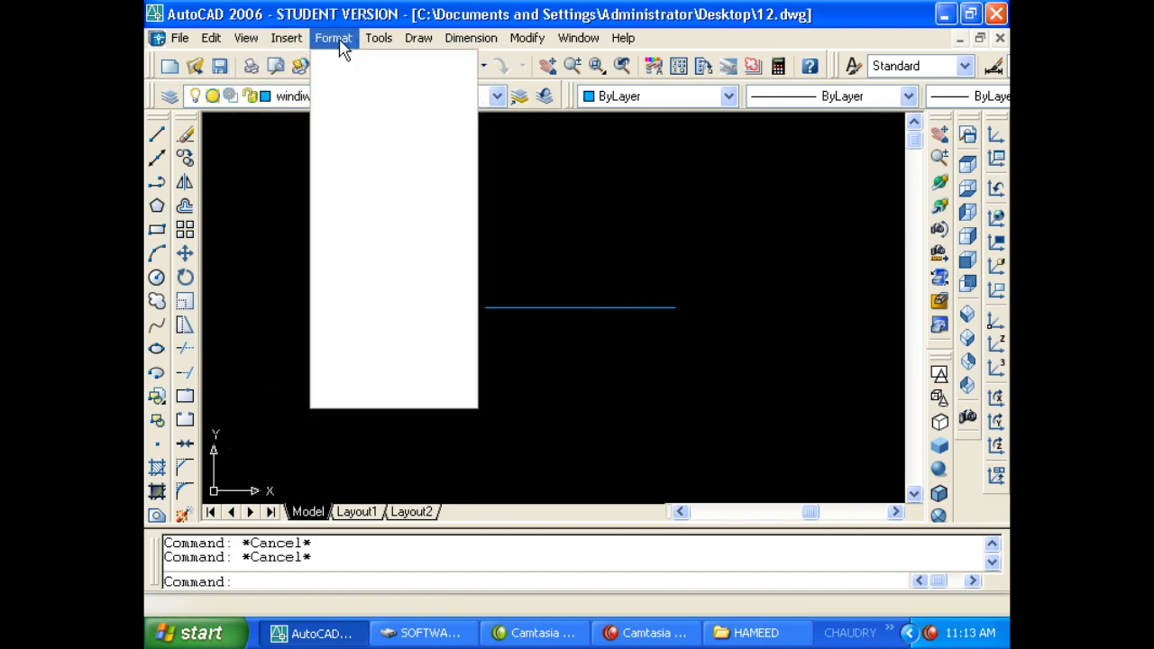
{"action": "mouse_move", "coordinate": [337, 37]}
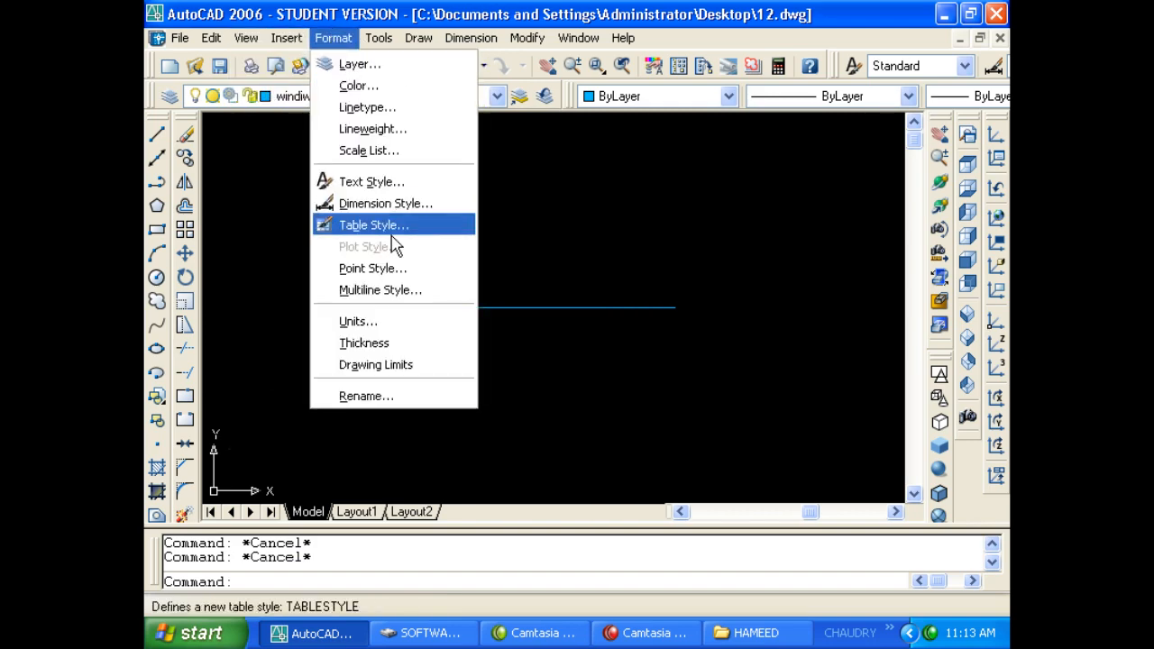
{"action": "left_click", "coordinate": [394, 267]}
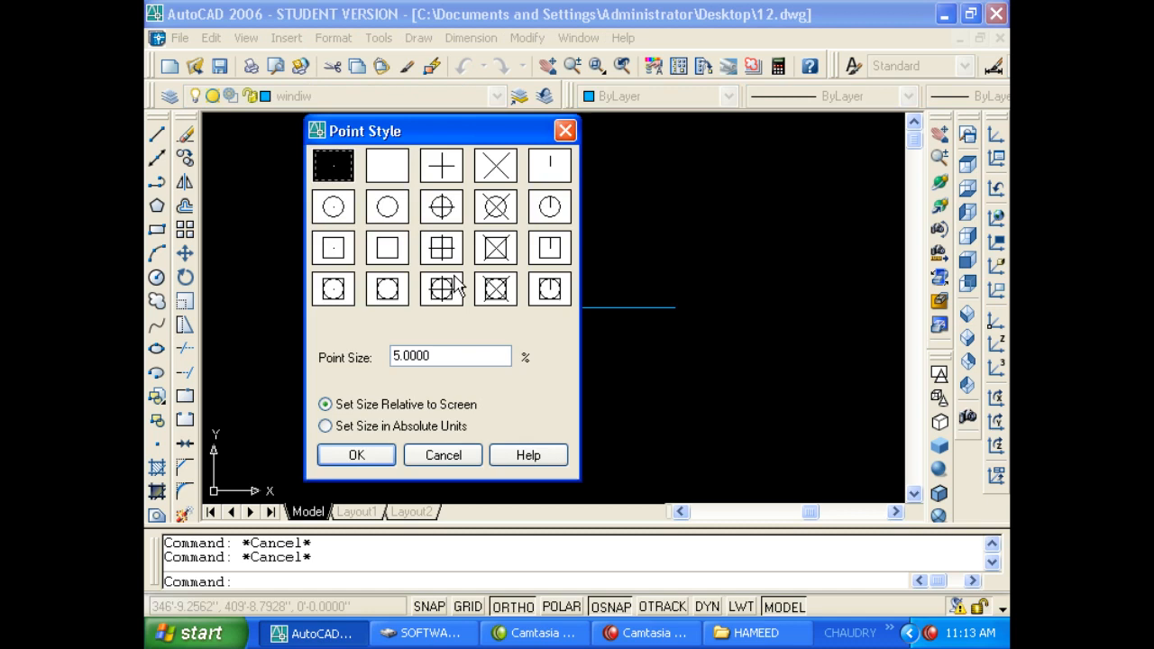
{"action": "left_click", "coordinate": [441, 208]}
{"action": "left_click", "coordinate": [383, 455]}
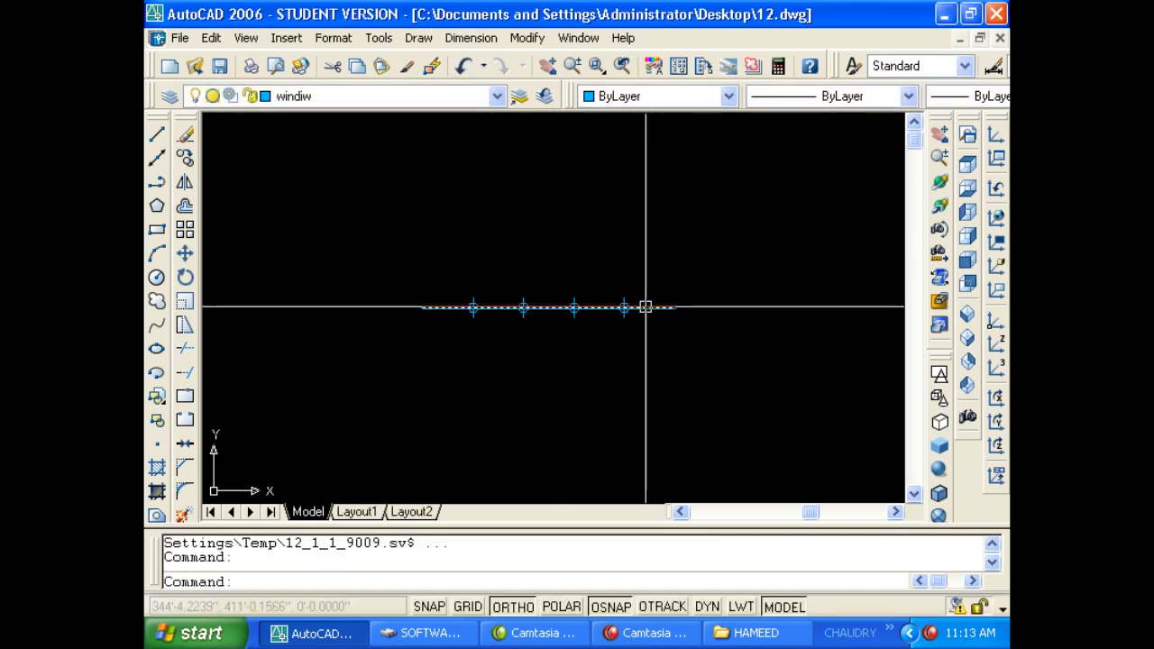
Measure off intervals along the blue line using a length picked by two points.
{"action": "left_click", "coordinate": [424, 38]}
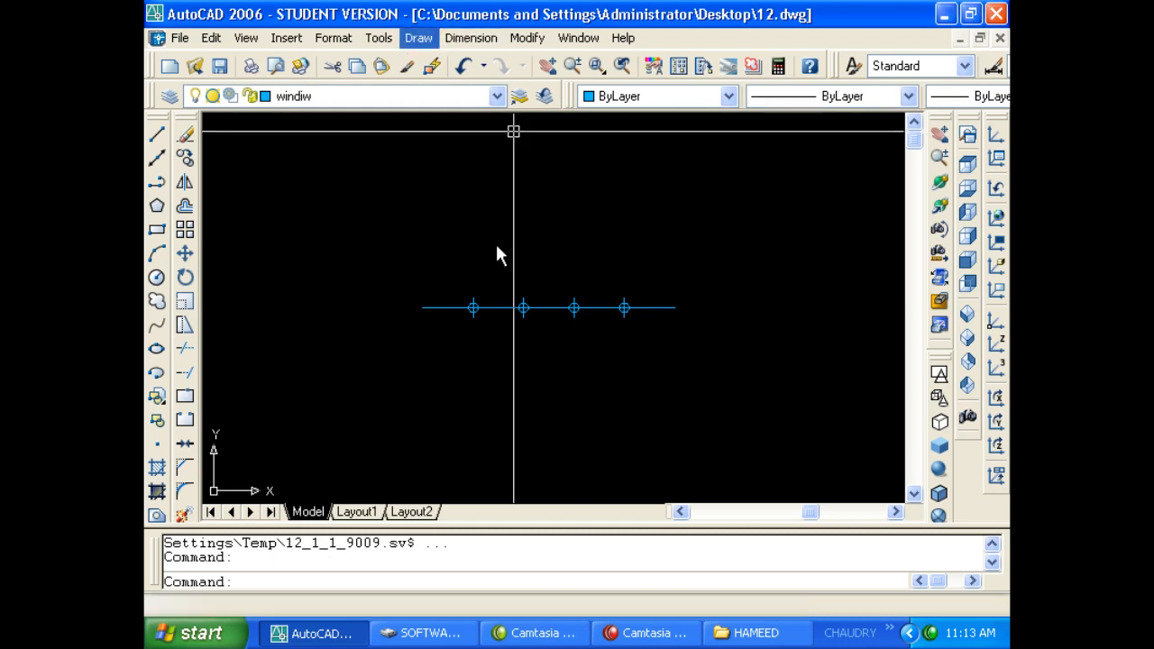
{"action": "mouse_move", "coordinate": [513, 412]}
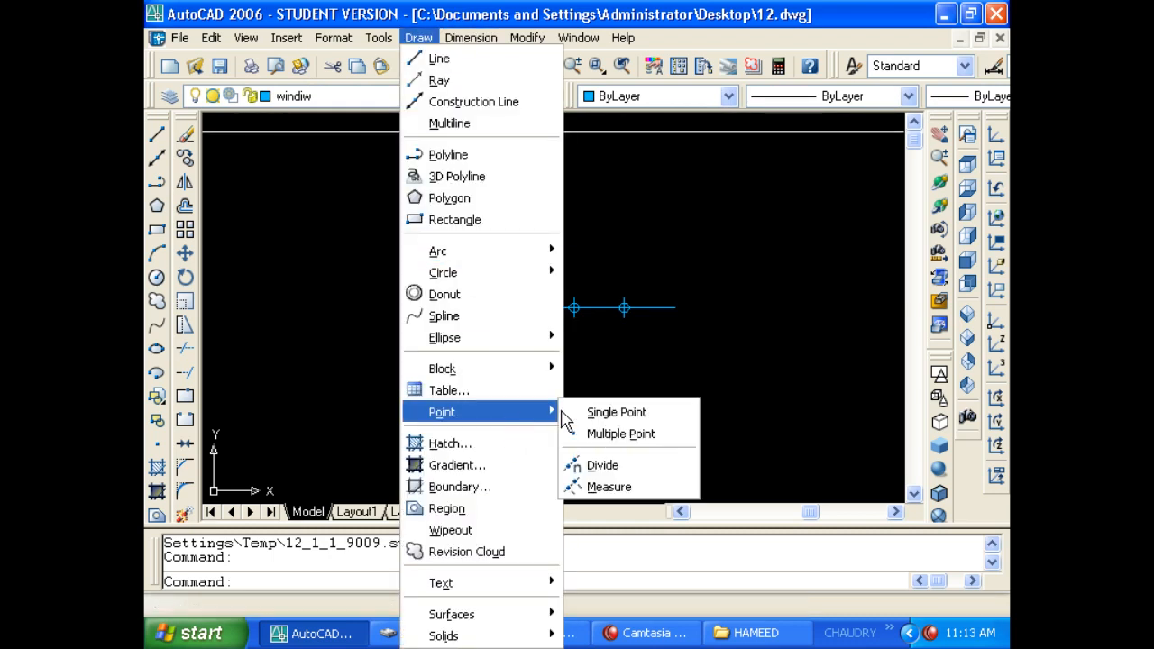
{"action": "left_click", "coordinate": [647, 485]}
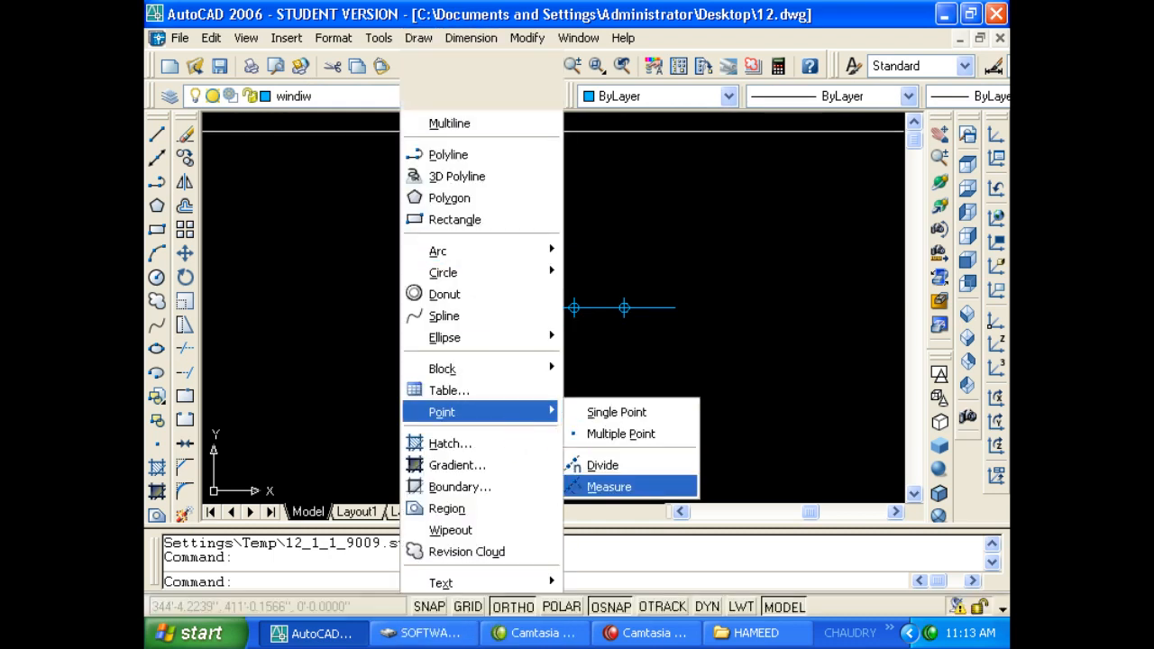
{"action": "left_click", "coordinate": [434, 309]}
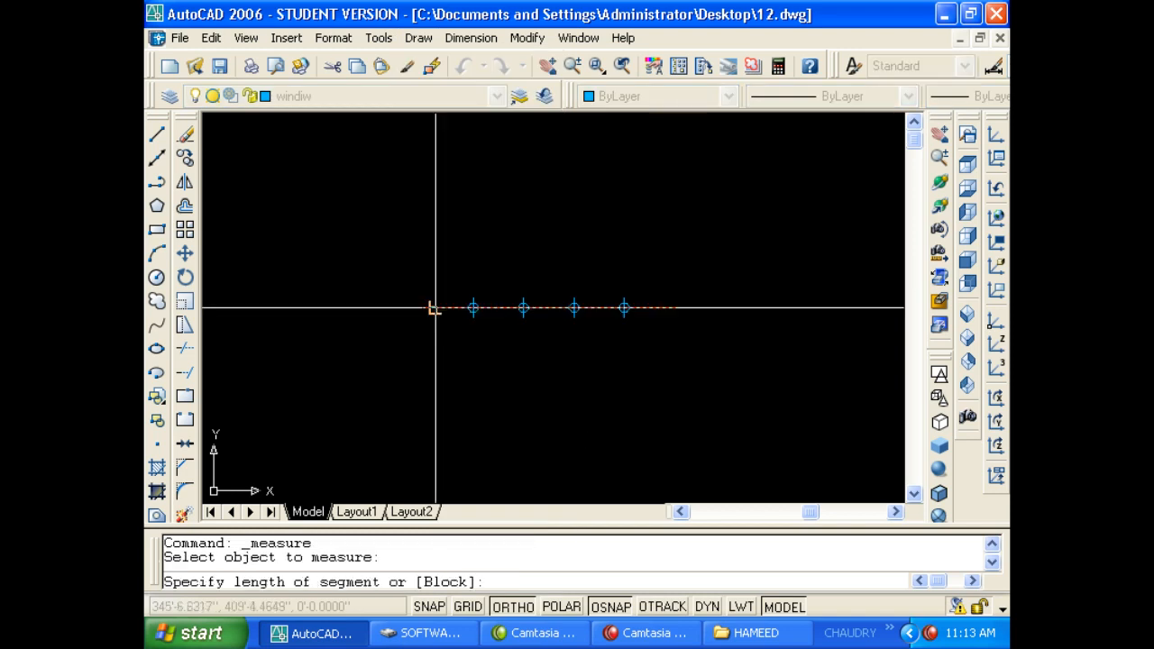
{"action": "left_click", "coordinate": [449, 267]}
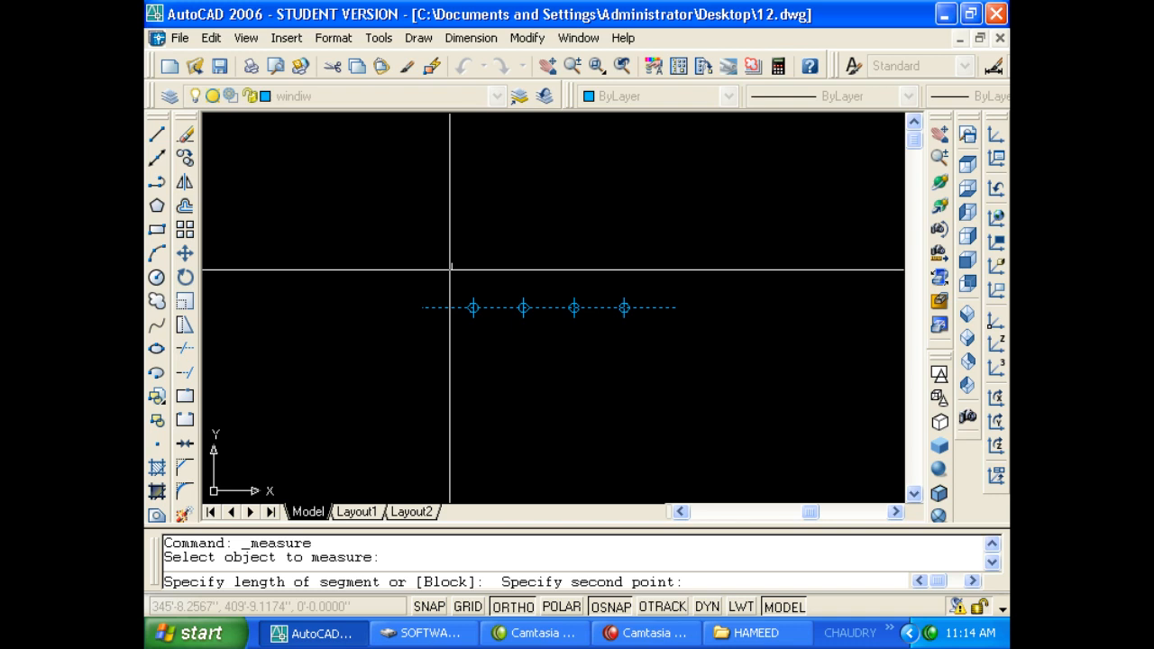
{"action": "key", "text": "Return"}
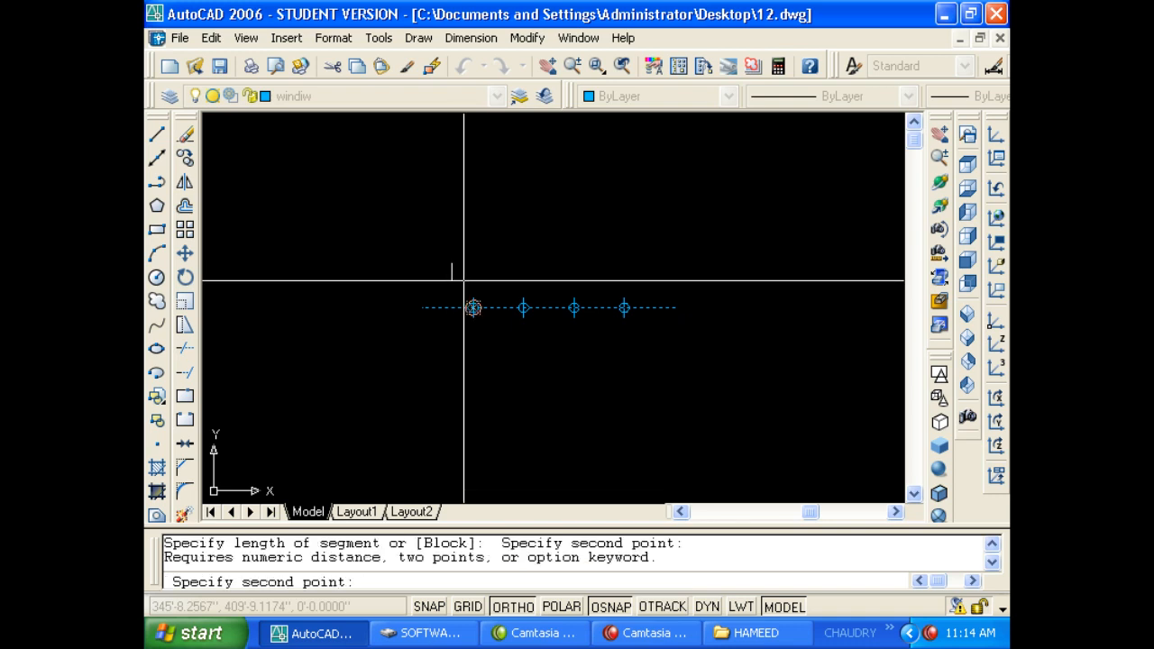
{"action": "left_click", "coordinate": [600, 273]}
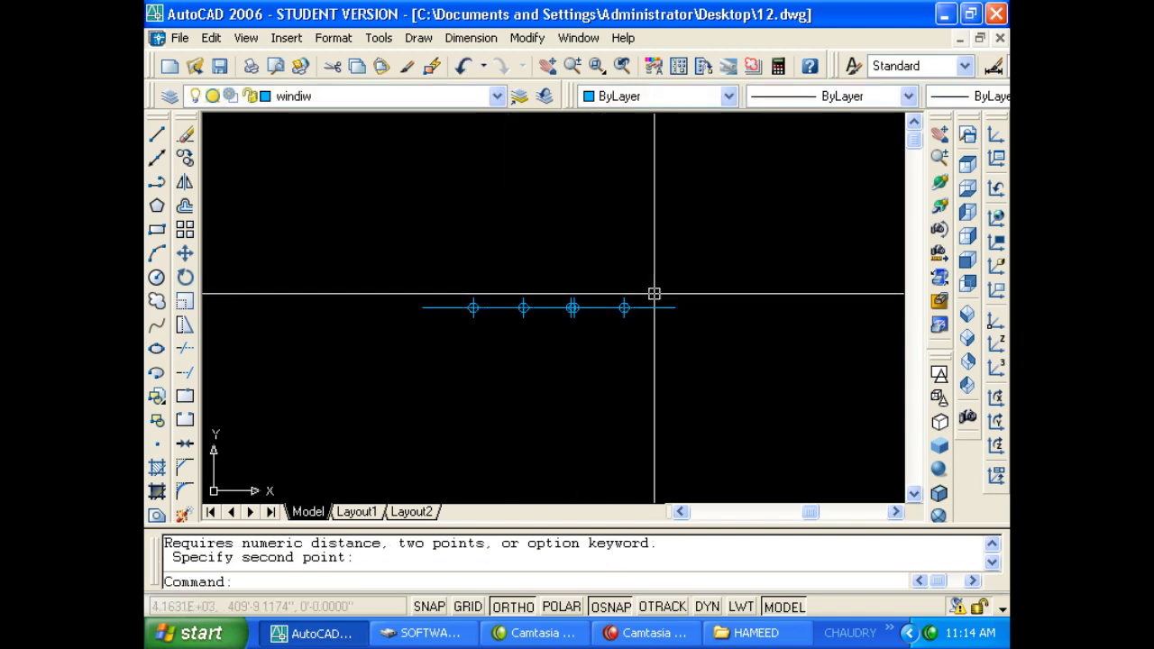
{"action": "key", "text": "Escape"}
Window-select all the point markers on the line and erase them with E.
{"action": "left_click", "coordinate": [387, 376]}
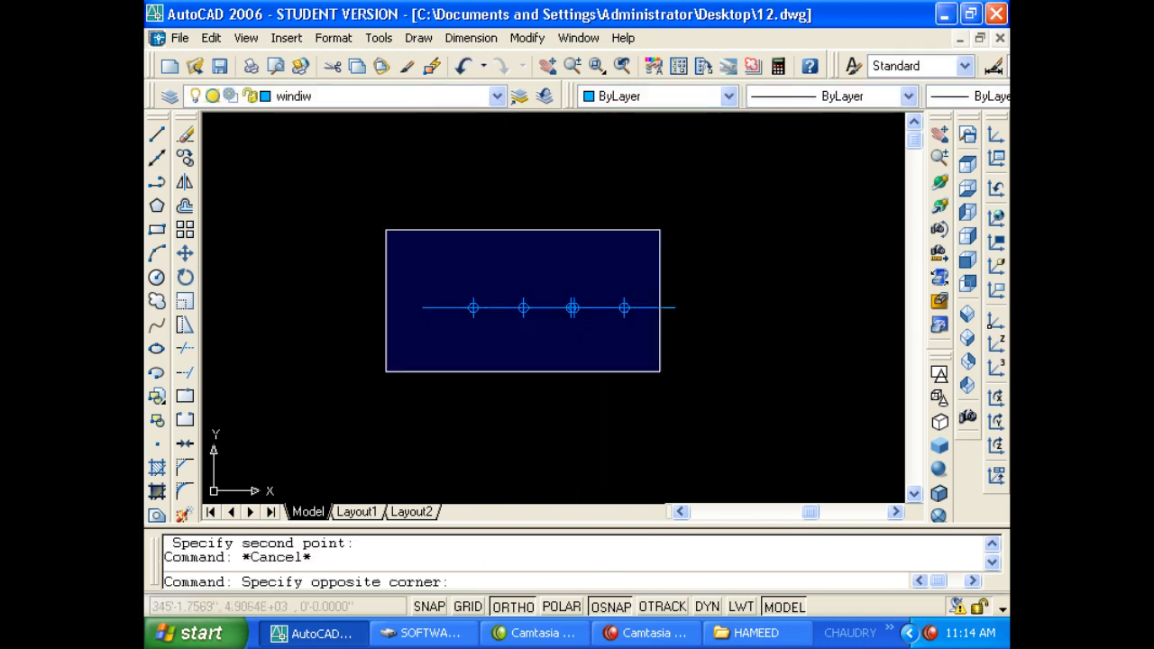
{"action": "left_click", "coordinate": [657, 231]}
{"action": "scroll", "coordinate": [600, 295], "scroll_direction": "up", "scroll_amount": 4}
{"action": "type", "text": "e"}
{"action": "key", "text": "Return"}
{"action": "key", "text": "Escape"}
{"action": "scroll", "coordinate": [613, 299], "scroll_direction": "down", "scroll_amount": 2}
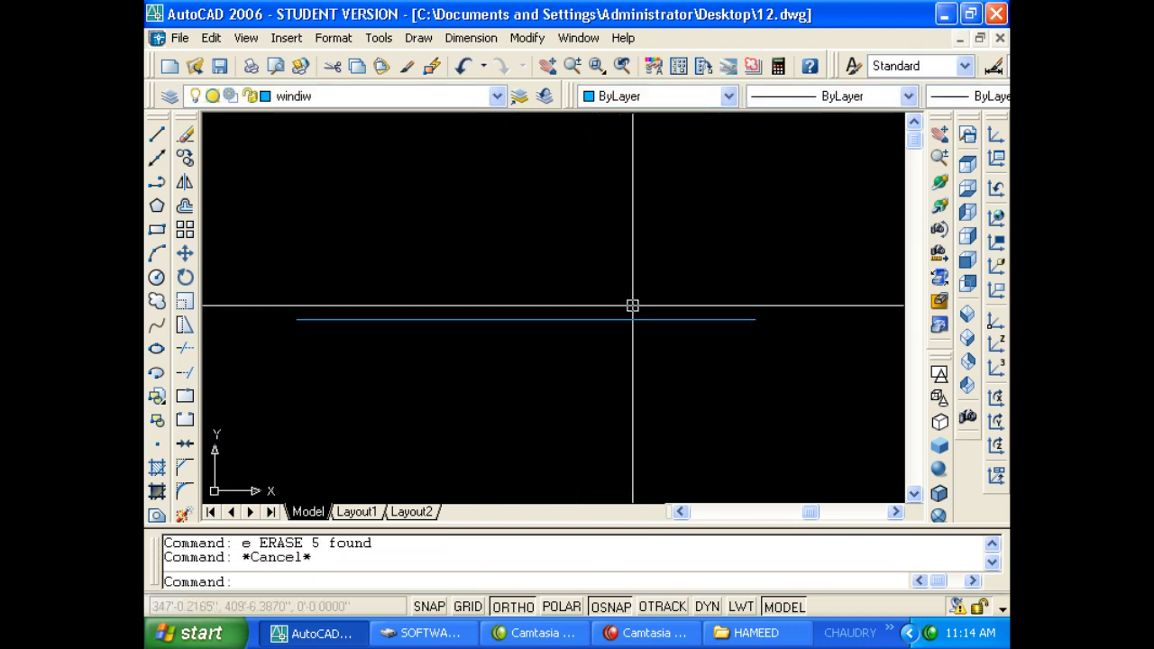
{"action": "left_click", "coordinate": [419, 41]}
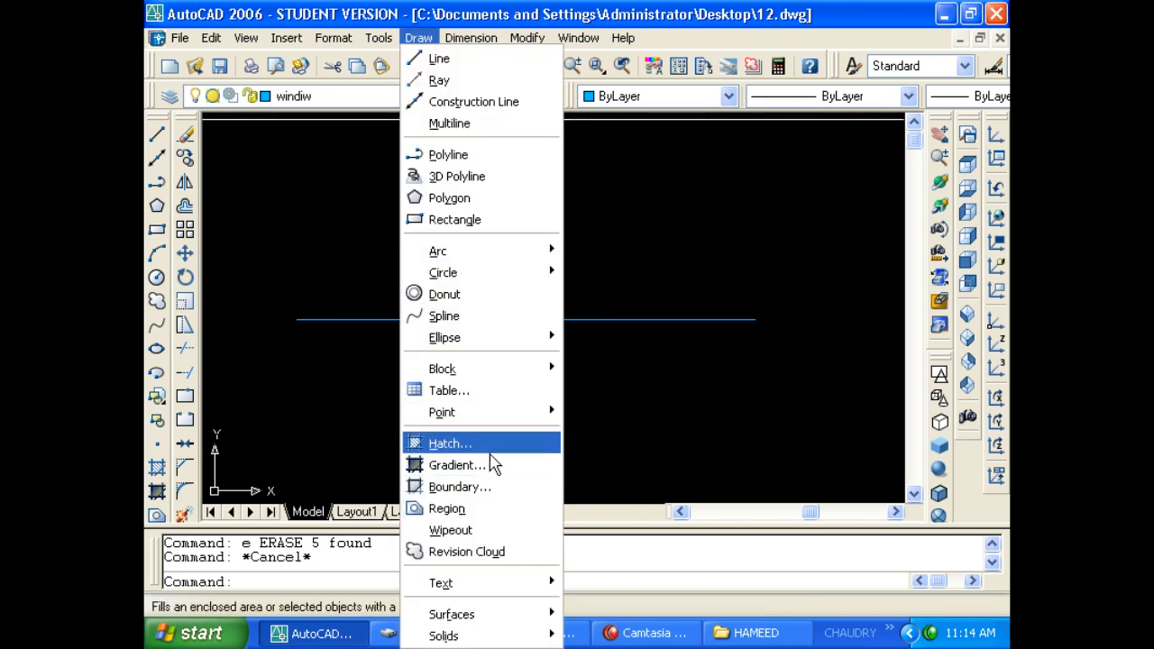
{"action": "key", "text": "Escape"}
{"action": "type", "text": "h"}
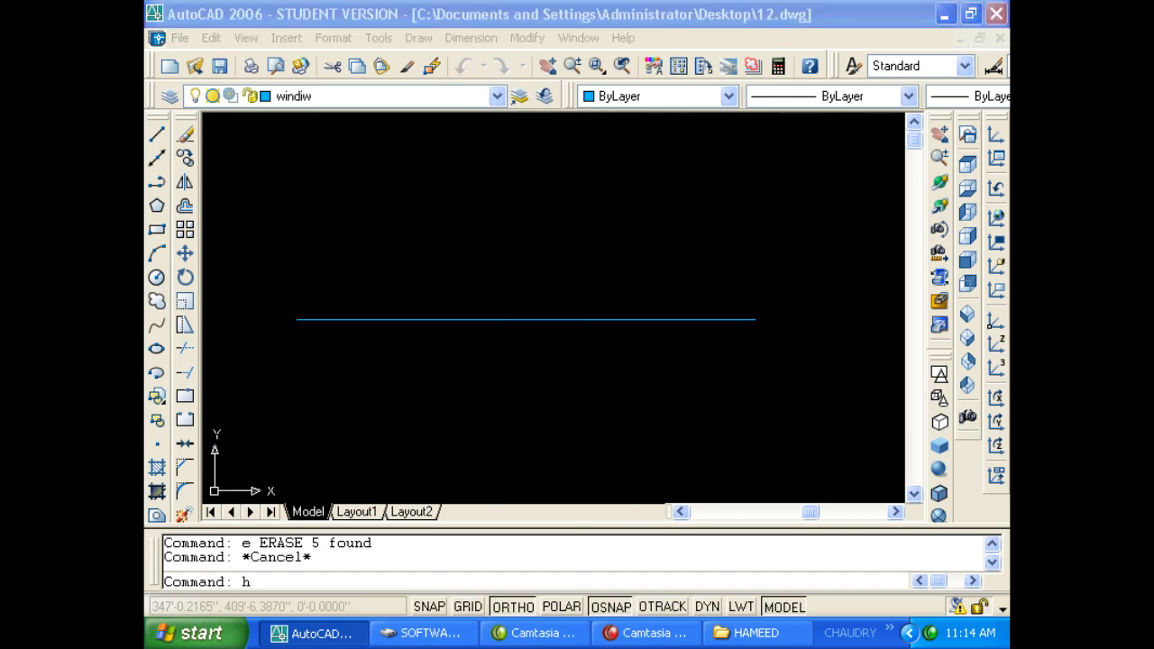
{"action": "key", "text": "Return"}
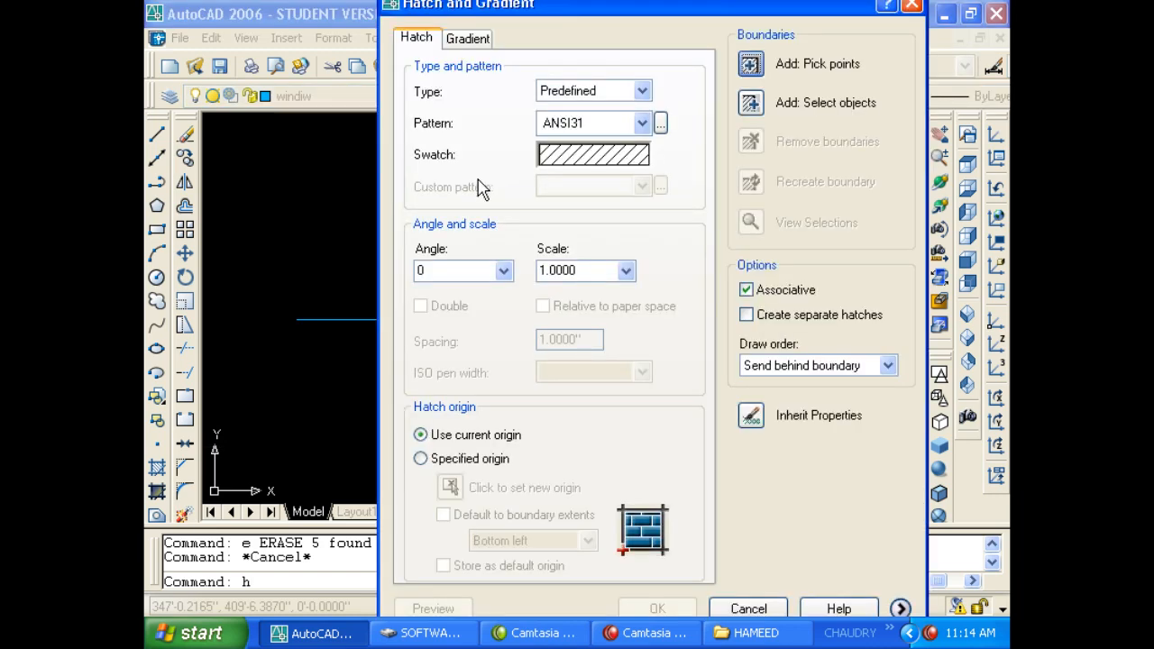
{"action": "left_click", "coordinate": [466, 39]}
{"action": "left_click", "coordinate": [593, 85]}
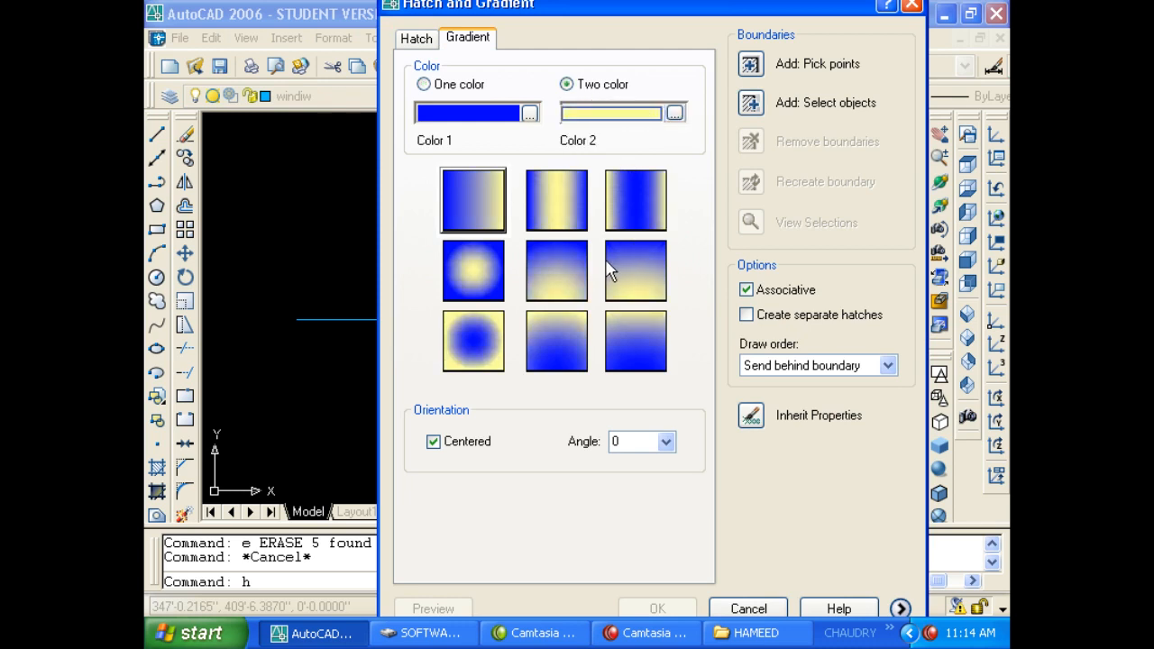
{"action": "key", "text": "Escape"}
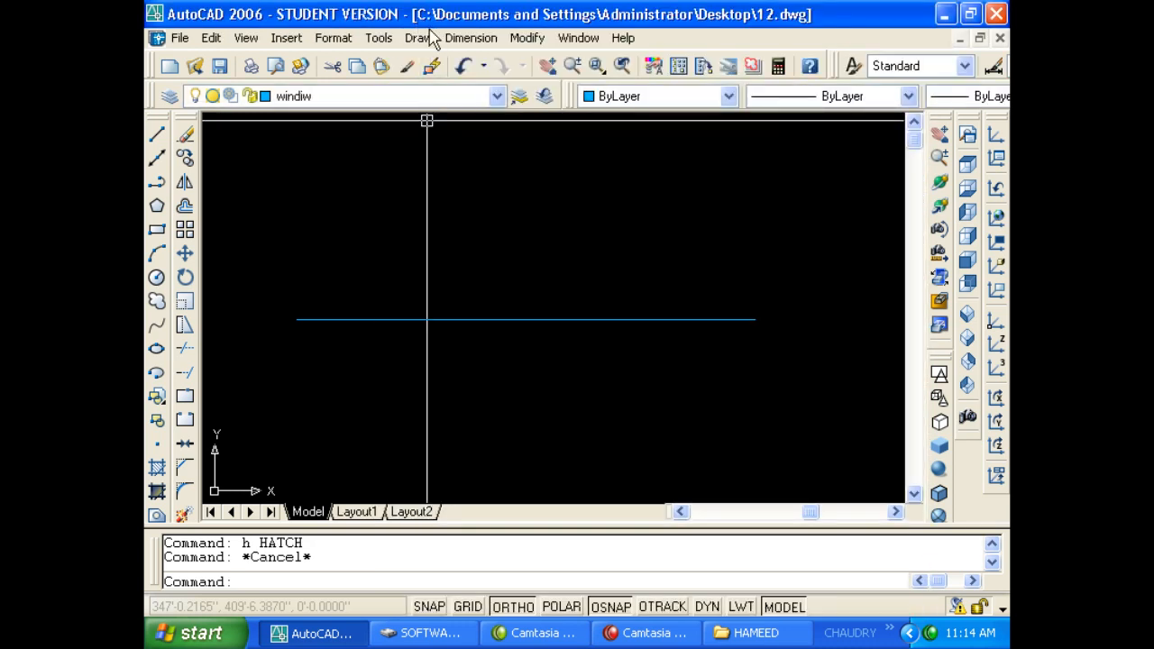
{"action": "left_click", "coordinate": [418, 37]}
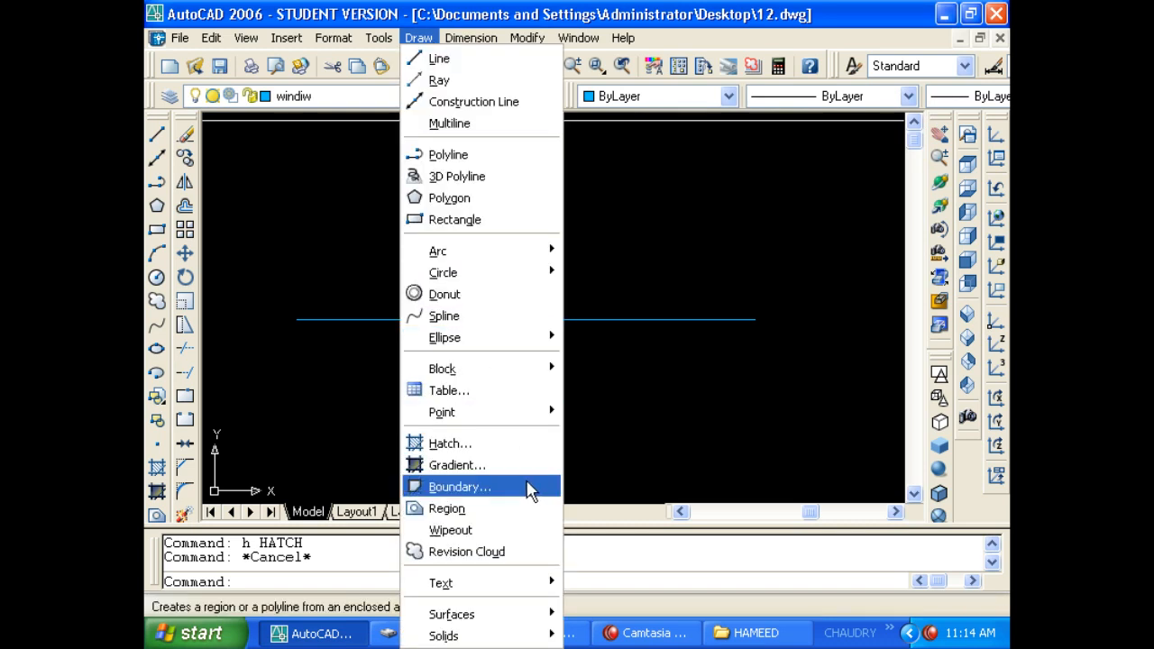
Erase the blue line using a crossing selection.
{"action": "key", "text": "Escape"}
{"action": "key", "text": "Escape"}
{"action": "left_click", "coordinate": [580, 394]}
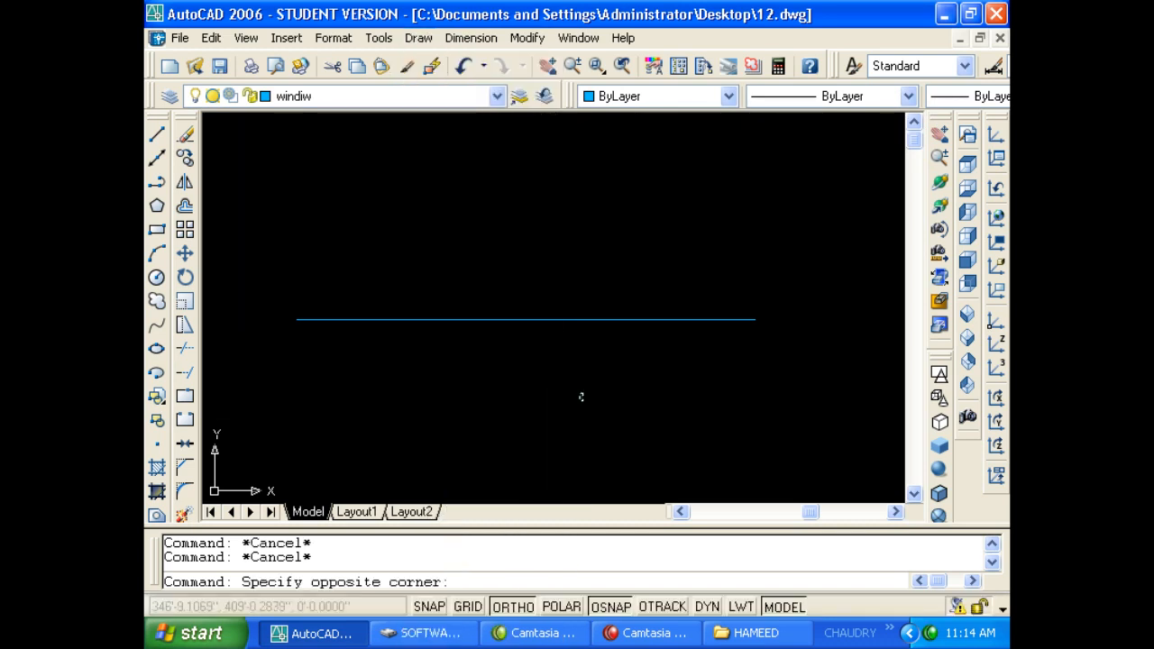
{"action": "left_click", "coordinate": [518, 291]}
{"action": "type", "text": "e"}
{"action": "key", "text": "Return"}
{"action": "key", "text": "Escape"}
Draw a circle with the C command.
{"action": "key", "text": "Escape"}
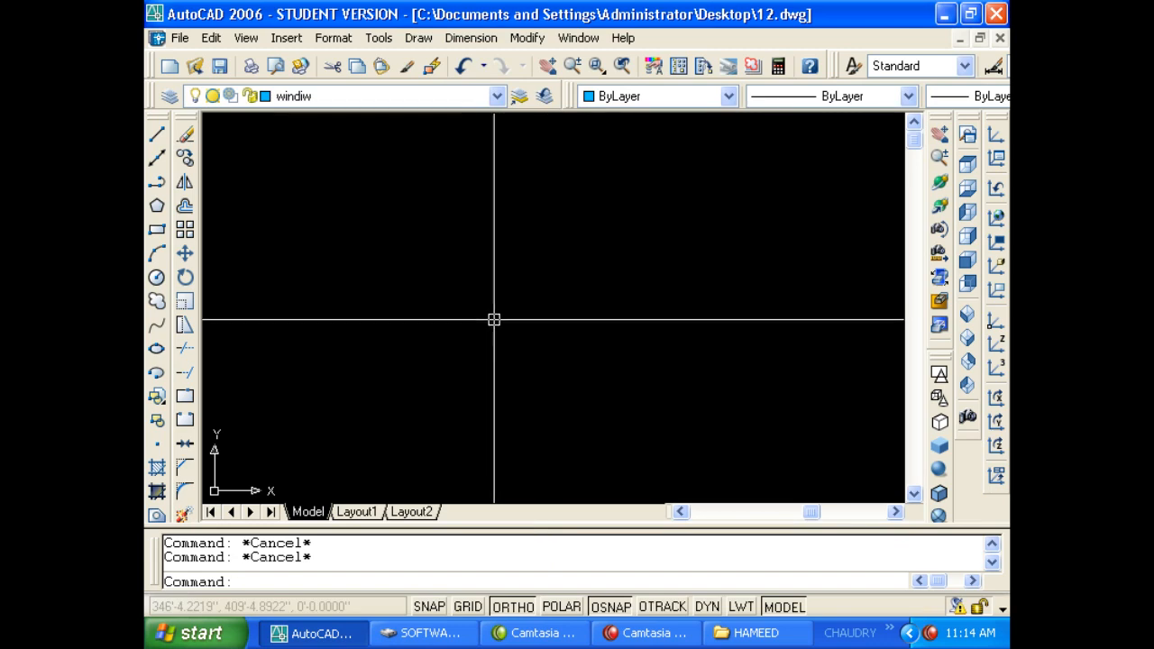
{"action": "type", "text": "c"}
{"action": "key", "text": "Return"}
{"action": "left_click", "coordinate": [495, 314]}
{"action": "left_click", "coordinate": [633, 396]}
{"action": "key", "text": "Escape"}
{"action": "scroll", "coordinate": [571, 403], "scroll_direction": "down", "scroll_amount": 2}
{"action": "key", "text": "Escape"}
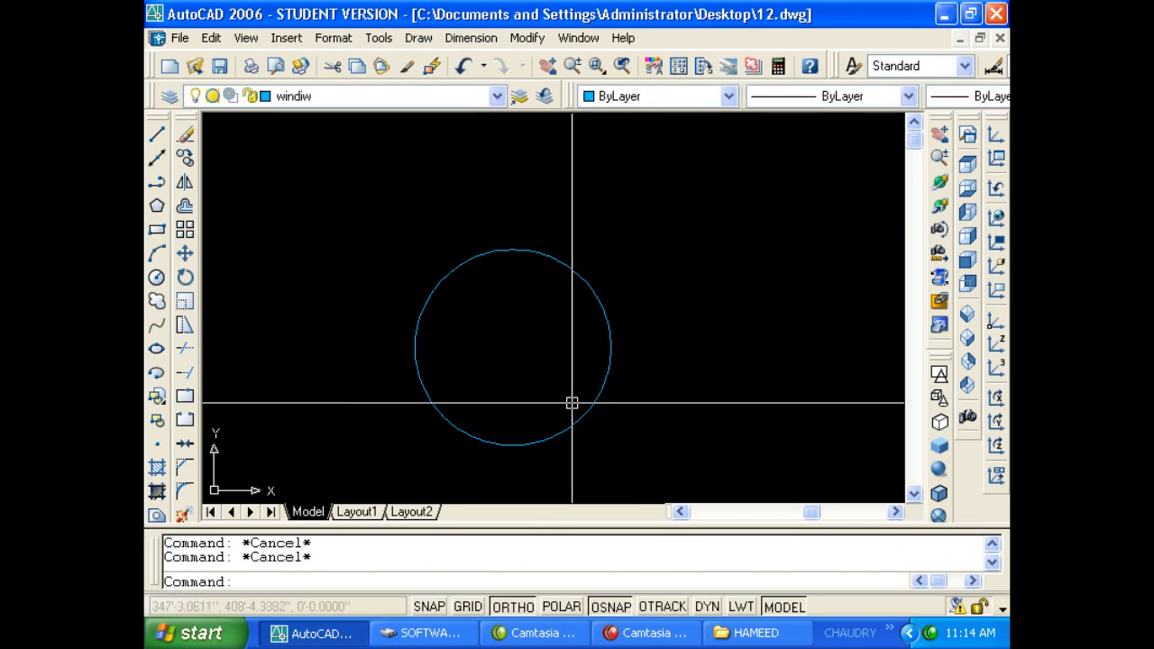
Draw a rectangle with REC overlapping the circles.
{"action": "type", "text": "rec"}
{"action": "key", "text": "Return"}
{"action": "scroll", "coordinate": [568, 405], "scroll_direction": "down", "scroll_amount": 2}
{"action": "left_click", "coordinate": [458, 317]}
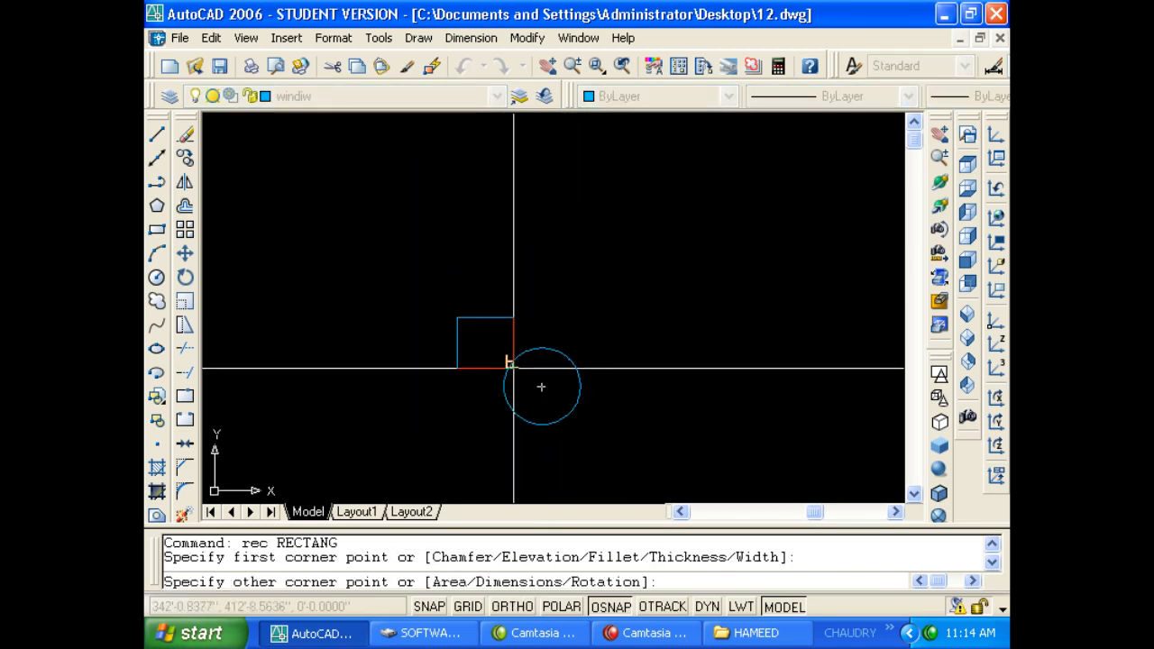
{"action": "left_click", "coordinate": [521, 389]}
{"action": "key", "text": "Escape"}
{"action": "key", "text": "Return"}
{"action": "key", "text": "Escape"}
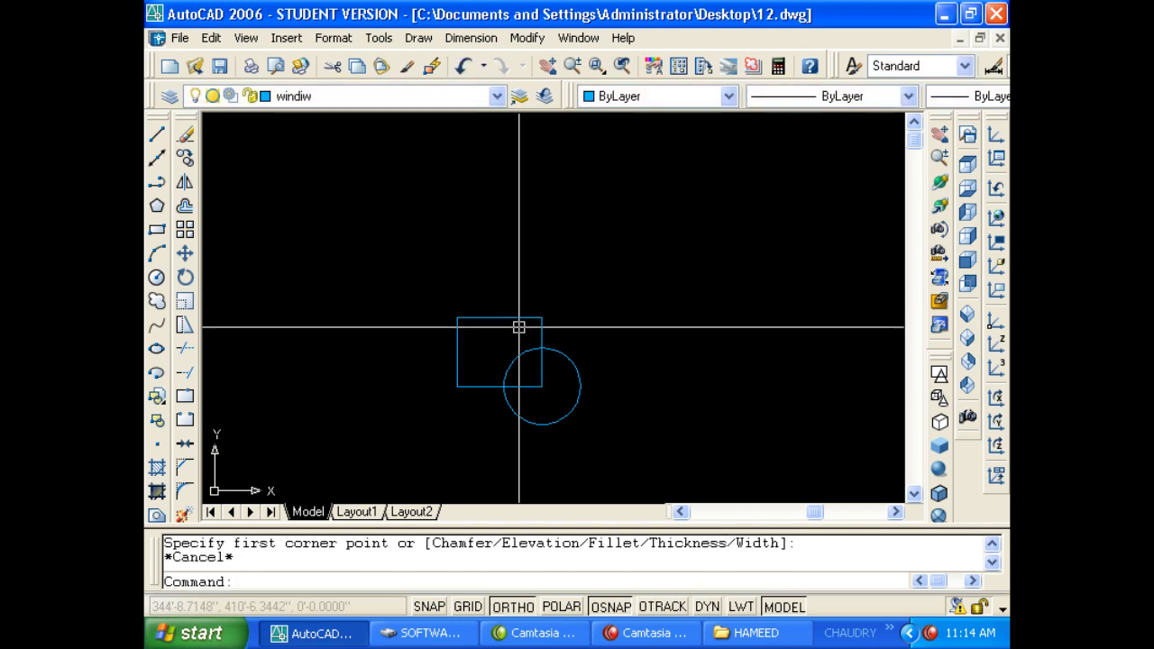
Draw a three-point arc from the rectangle's left edge over to its top edge.
{"action": "type", "text": "el"}
{"action": "key", "text": "Return"}
{"action": "key", "text": "Escape"}
{"action": "key", "text": "Escape"}
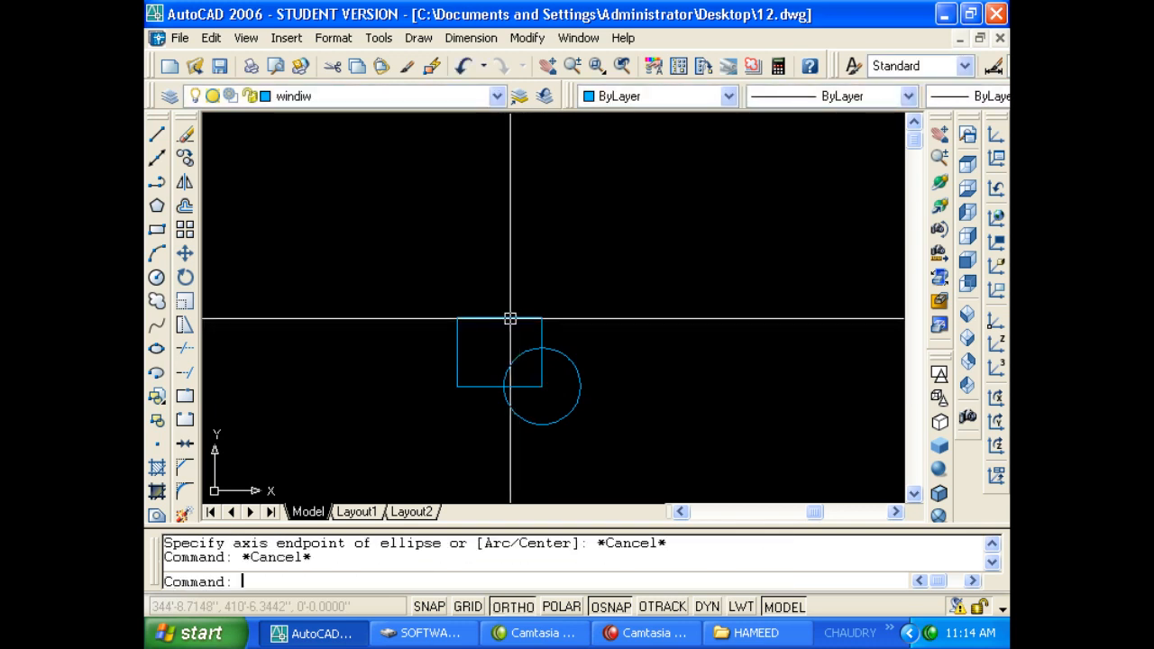
{"action": "type", "text": "al"}
{"action": "key", "text": "Return"}
{"action": "scroll", "coordinate": [447, 340], "scroll_direction": "up", "scroll_amount": 2}
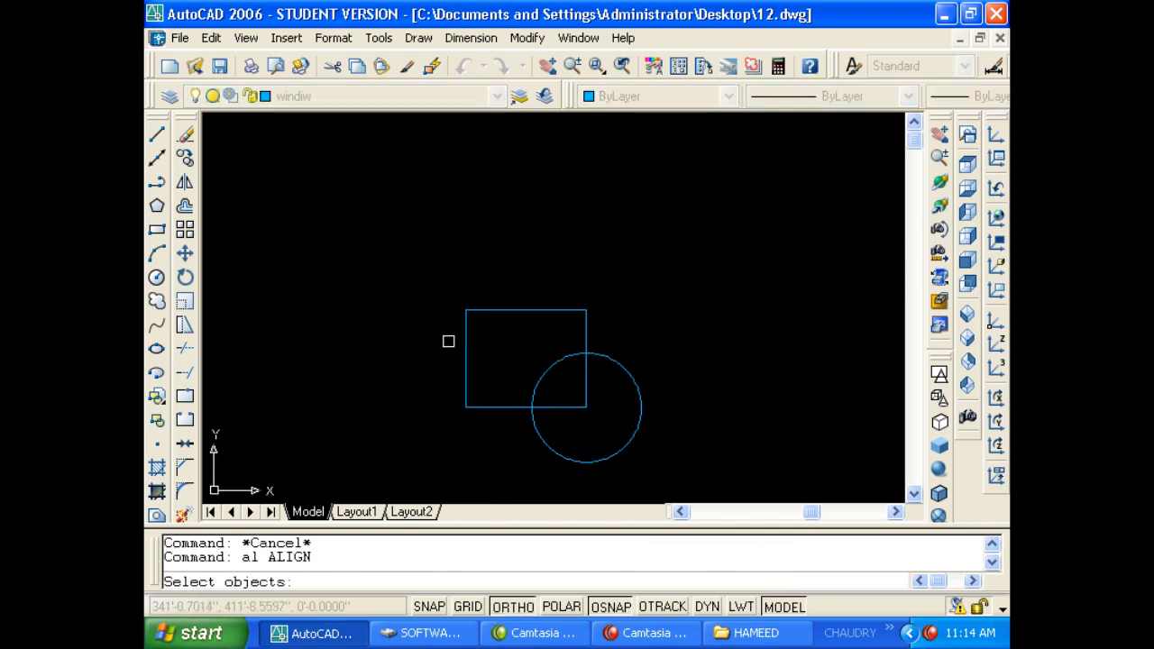
{"action": "key", "text": "Escape"}
{"action": "type", "text": "a"}
{"action": "key", "text": "Return"}
{"action": "left_click", "coordinate": [465, 358]}
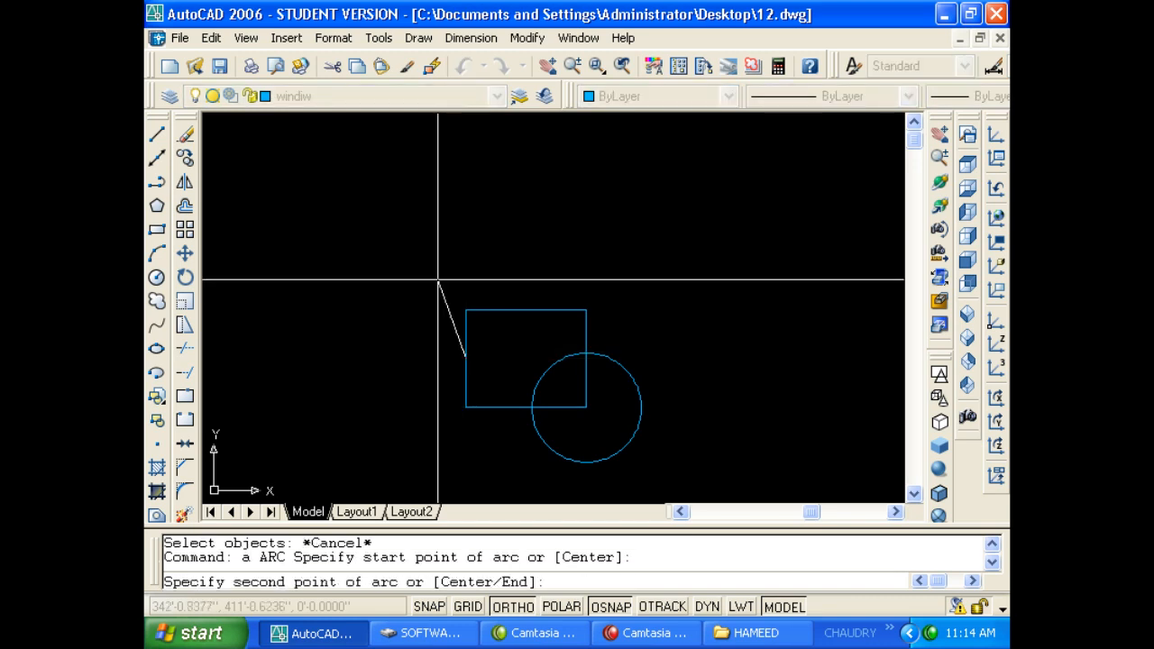
{"action": "left_click", "coordinate": [507, 273]}
{"action": "left_click", "coordinate": [560, 309]}
{"action": "key", "text": "Escape"}
{"action": "key", "text": "Escape"}
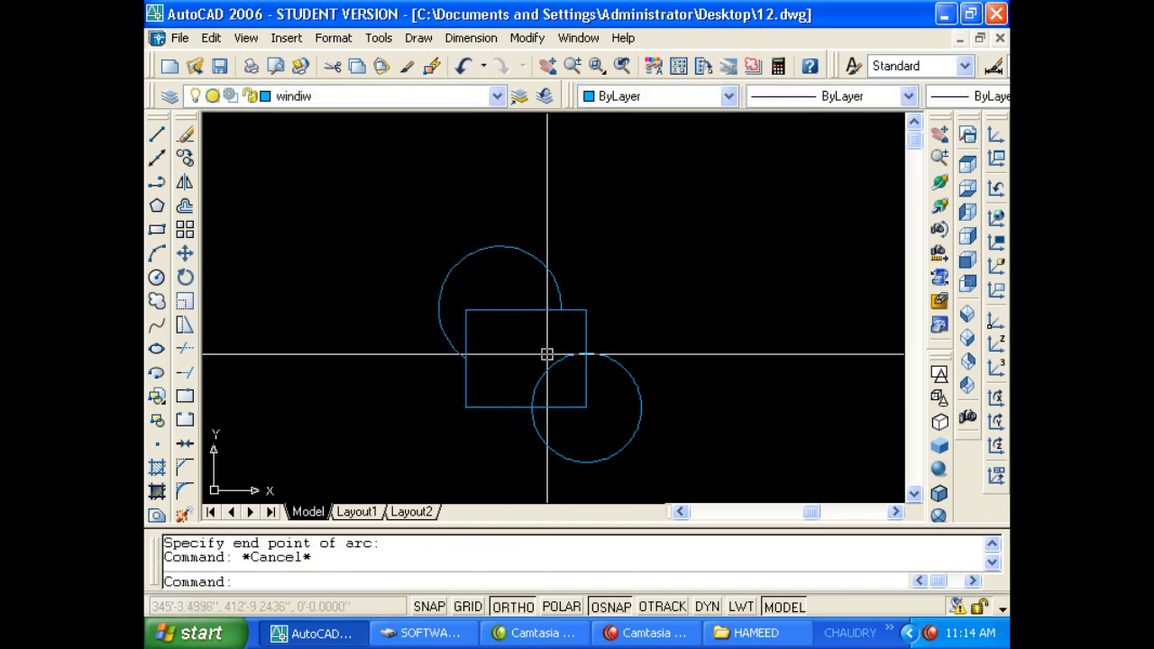
Trim the overlapping rectangle edges and circle arcs into one combined outline.
{"action": "type", "text": "tr"}
{"action": "key", "text": "Return"}
{"action": "key", "text": "Return"}
{"action": "left_click", "coordinate": [474, 310]}
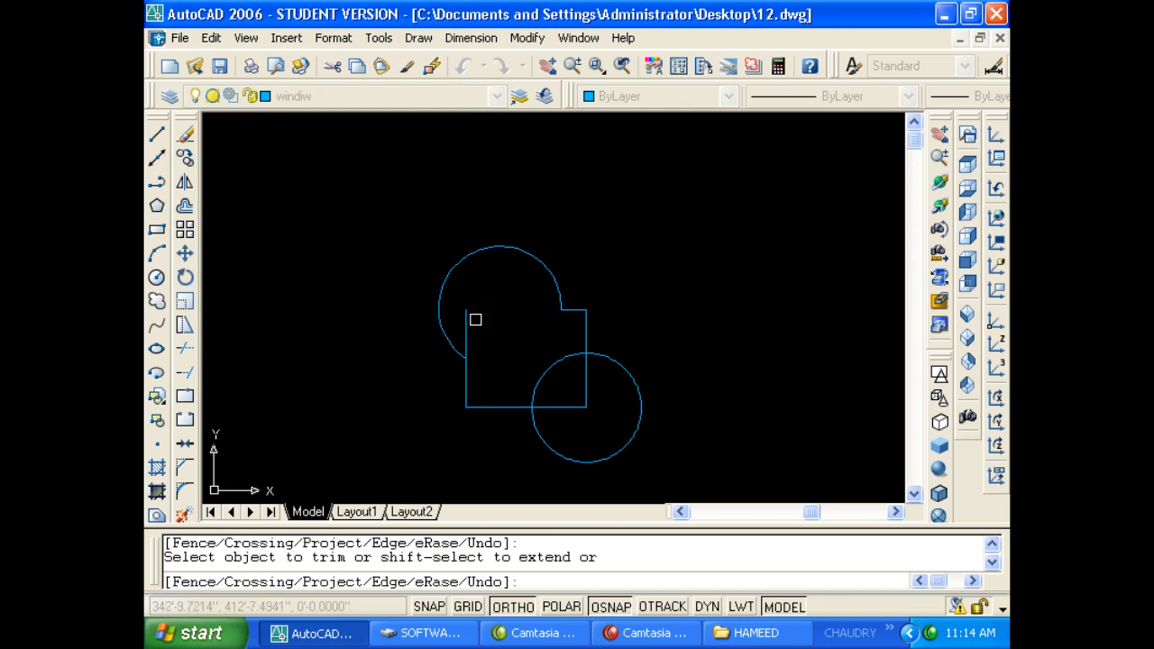
{"action": "left_click", "coordinate": [470, 322]}
{"action": "left_click", "coordinate": [480, 333]}
{"action": "left_click", "coordinate": [465, 328]}
{"action": "left_click", "coordinate": [553, 372]}
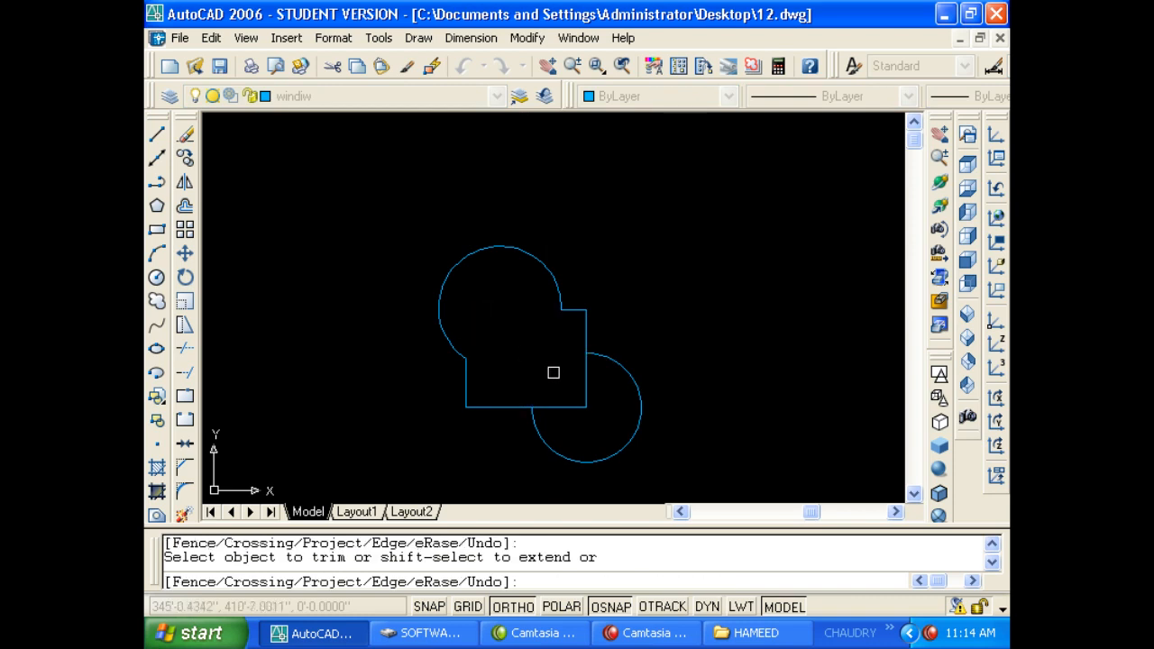
{"action": "left_click", "coordinate": [566, 393]}
{"action": "left_click", "coordinate": [570, 400]}
{"action": "left_click", "coordinate": [575, 411]}
{"action": "left_click", "coordinate": [592, 396]}
{"action": "left_click", "coordinate": [582, 399]}
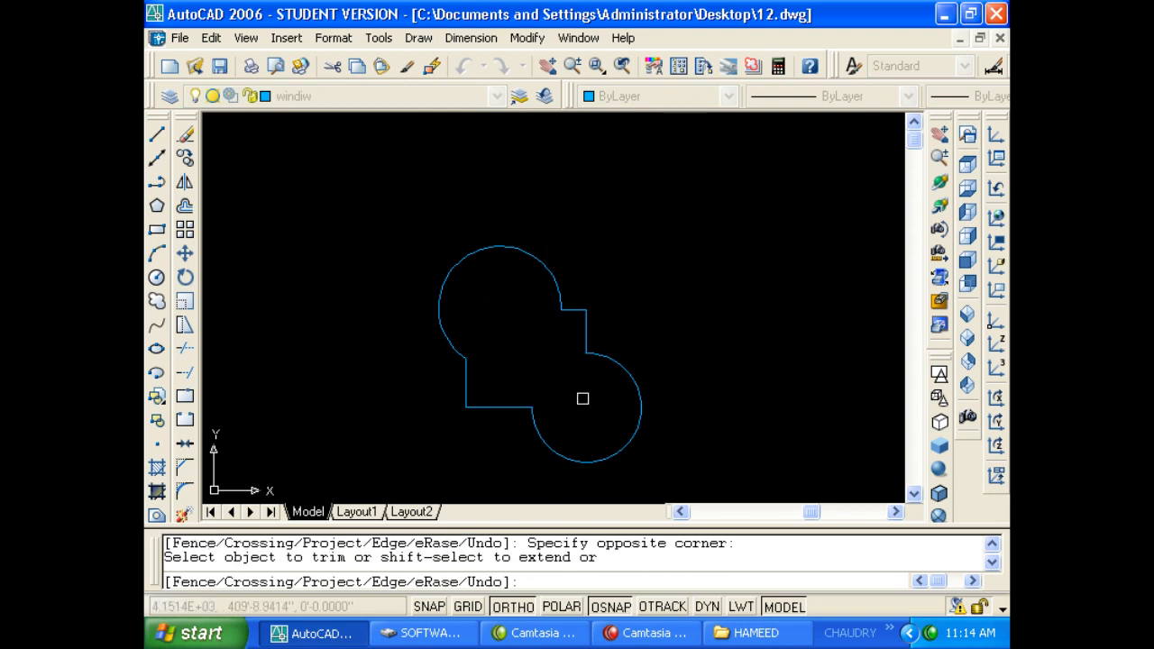
{"action": "key", "text": "Escape"}
{"action": "key", "text": "Escape"}
Create a boundary polyline with BO by picking inside the combined shape.
{"action": "left_click", "coordinate": [441, 286]}
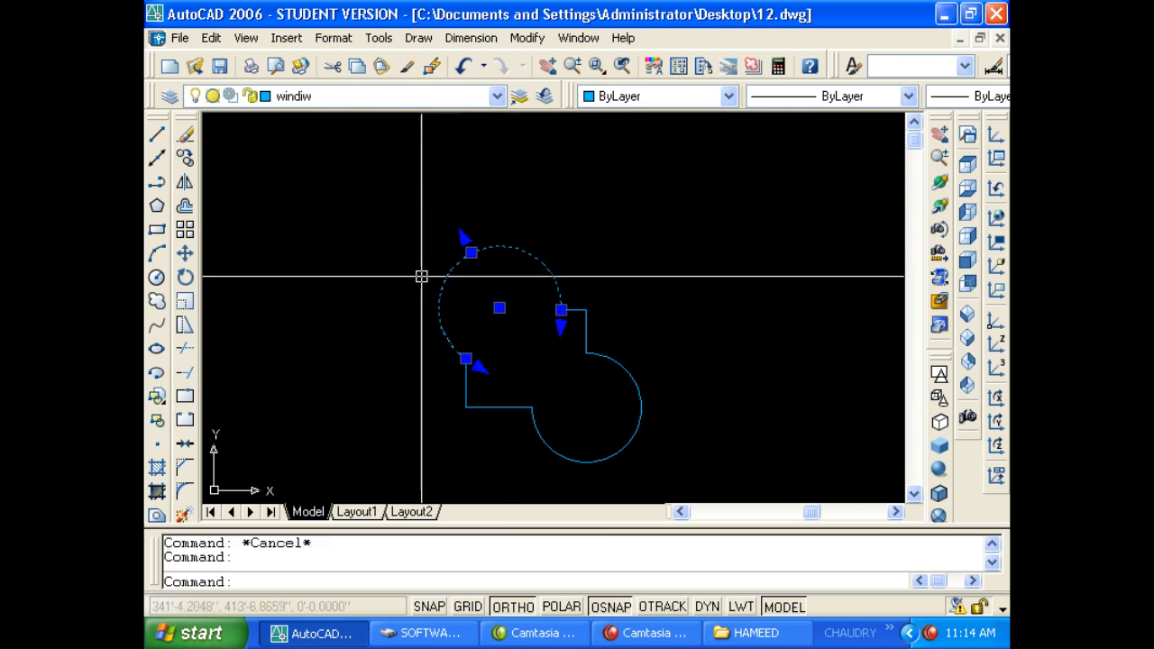
{"action": "key", "text": "Escape"}
{"action": "key", "text": "Escape"}
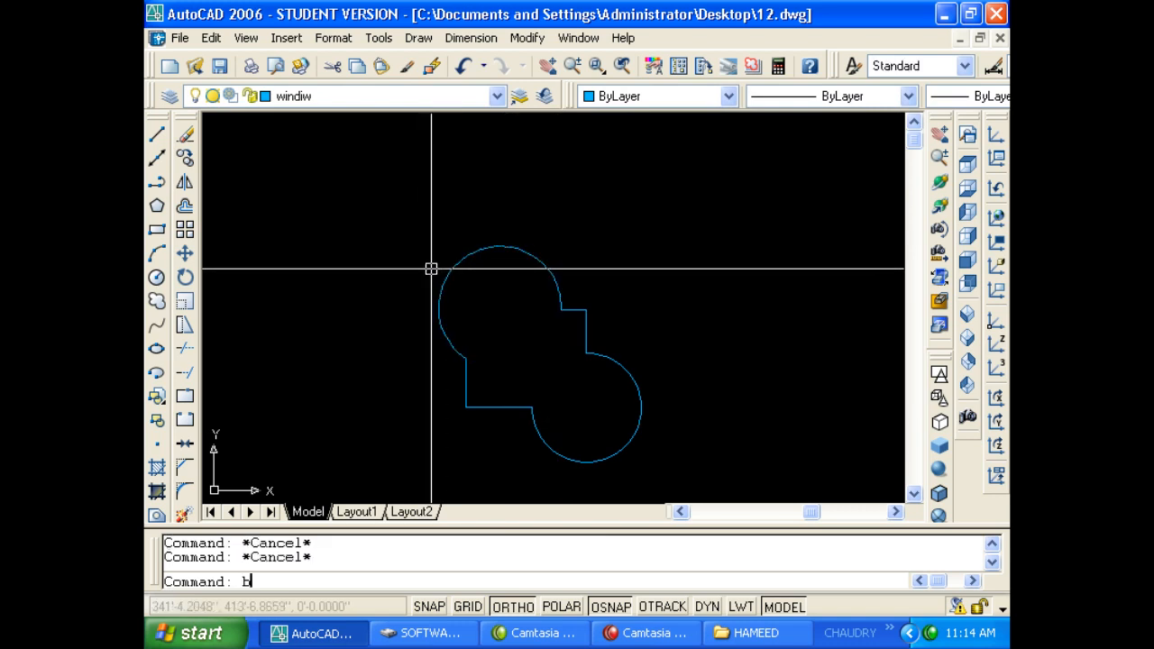
{"action": "type", "text": "bo"}
{"action": "key", "text": "Return"}
{"action": "left_click", "coordinate": [491, 316]}
{"action": "key", "text": "Return"}
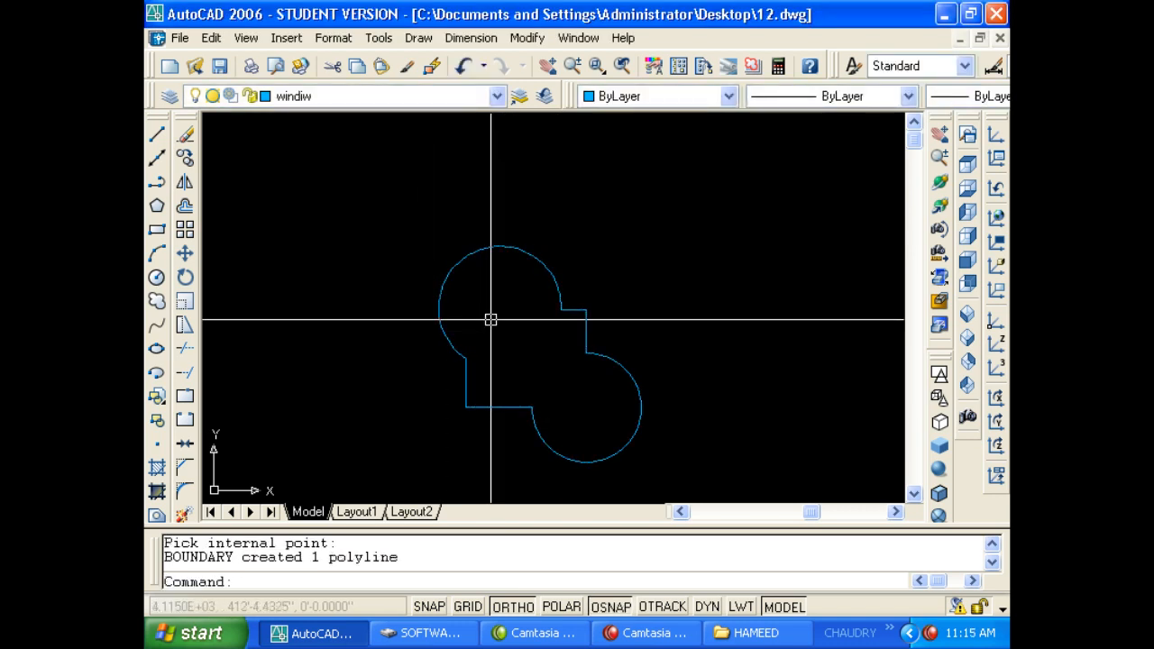
Move the boundary polyline to the left of the original shape.
{"action": "type", "text": "m"}
{"action": "key", "text": "Return"}
{"action": "left_click", "coordinate": [526, 249]}
{"action": "key", "text": "Return"}
{"action": "left_click", "coordinate": [591, 266]}
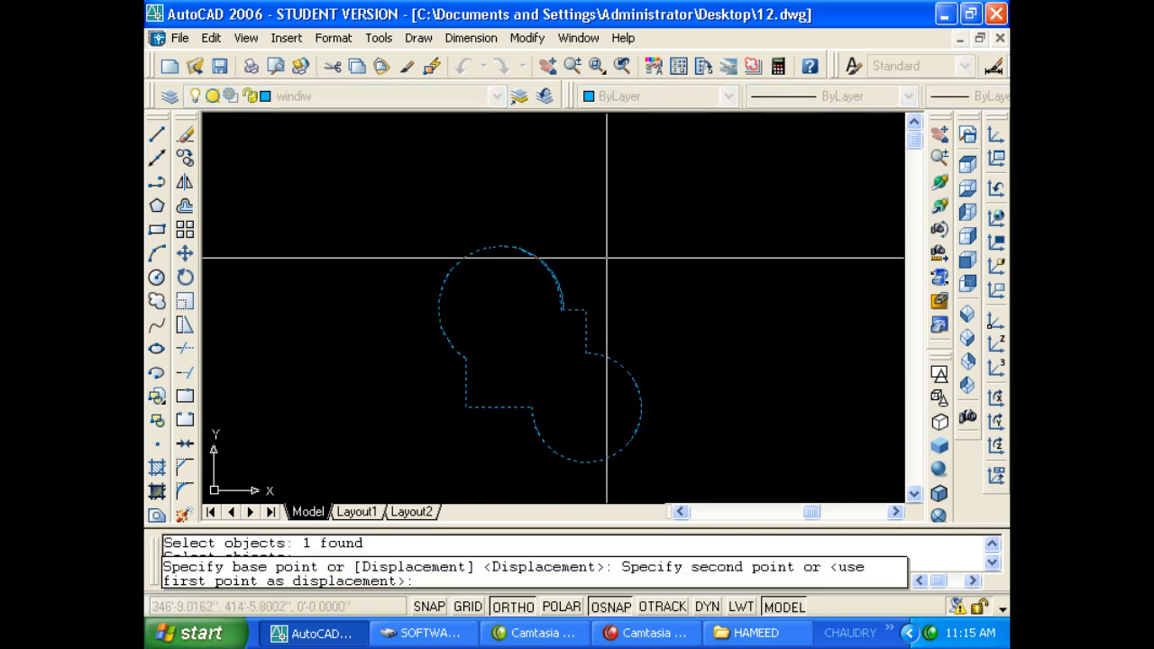
{"action": "scroll", "coordinate": [590, 266], "scroll_direction": "down", "scroll_amount": 2}
{"action": "left_click", "coordinate": [389, 270]}
{"action": "key", "text": "Escape"}
Erase the original trimmed arcs and lines.
{"action": "left_click", "coordinate": [435, 314]}
{"action": "left_click", "coordinate": [412, 363]}
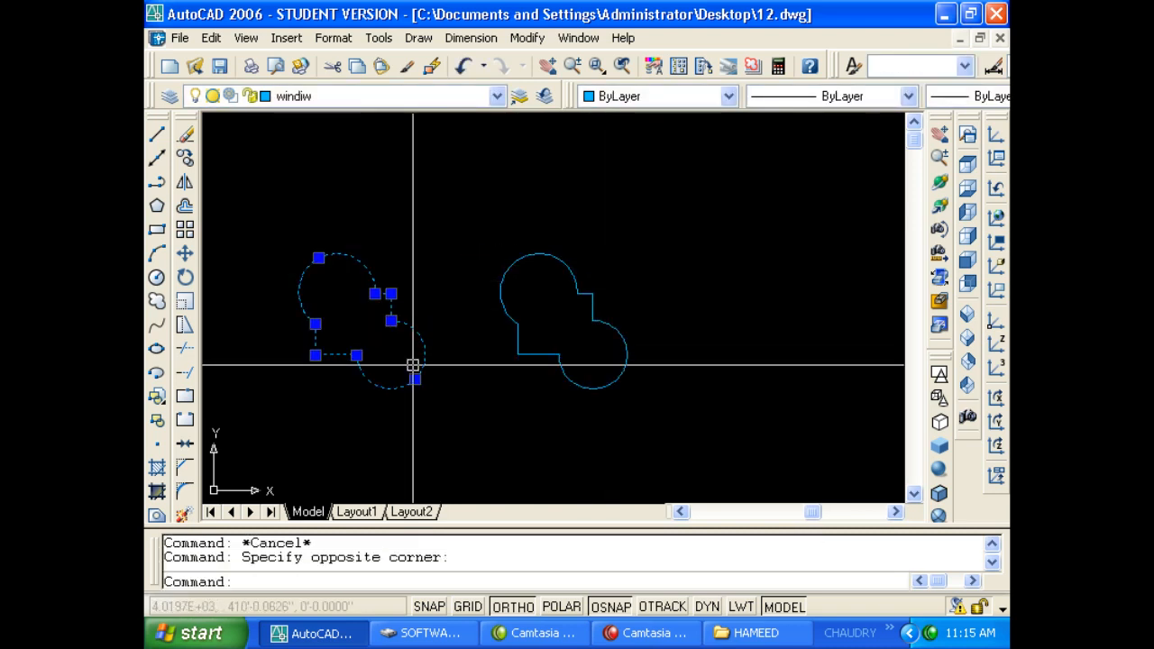
{"action": "key", "text": "Escape"}
{"action": "left_click", "coordinate": [510, 419]}
{"action": "left_click", "coordinate": [692, 256]}
{"action": "left_click", "coordinate": [664, 291]}
{"action": "left_click", "coordinate": [497, 251]}
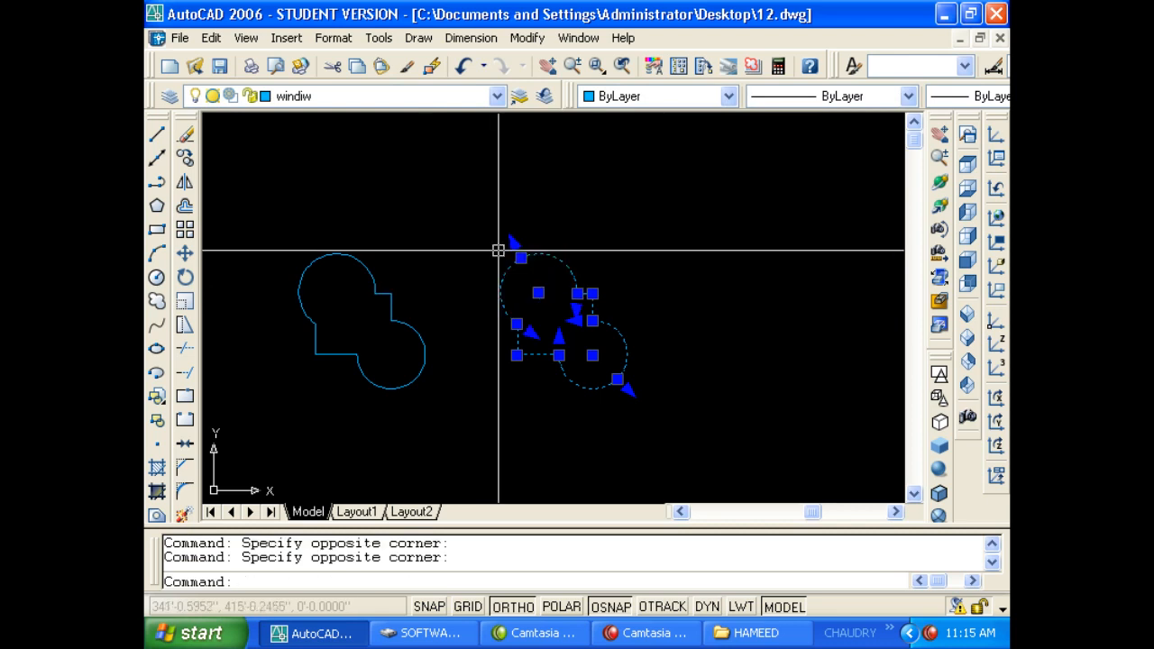
{"action": "key", "text": "Delete"}
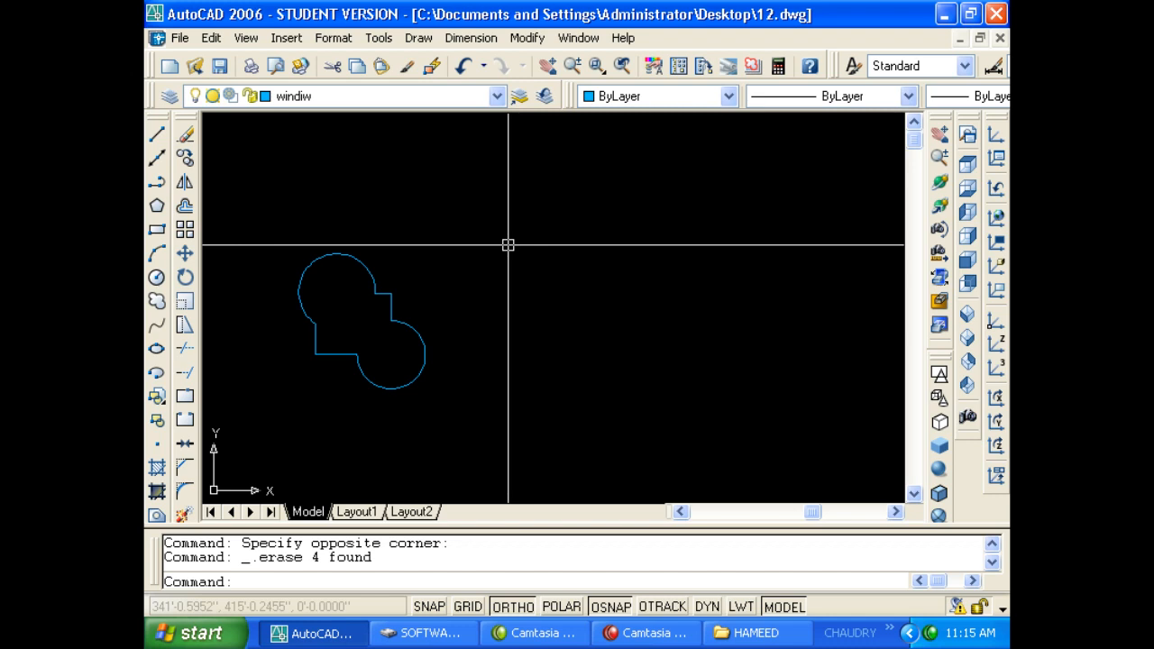
Erase the remaining boundary polyline.
{"action": "left_click", "coordinate": [478, 407]}
{"action": "left_click", "coordinate": [316, 303]}
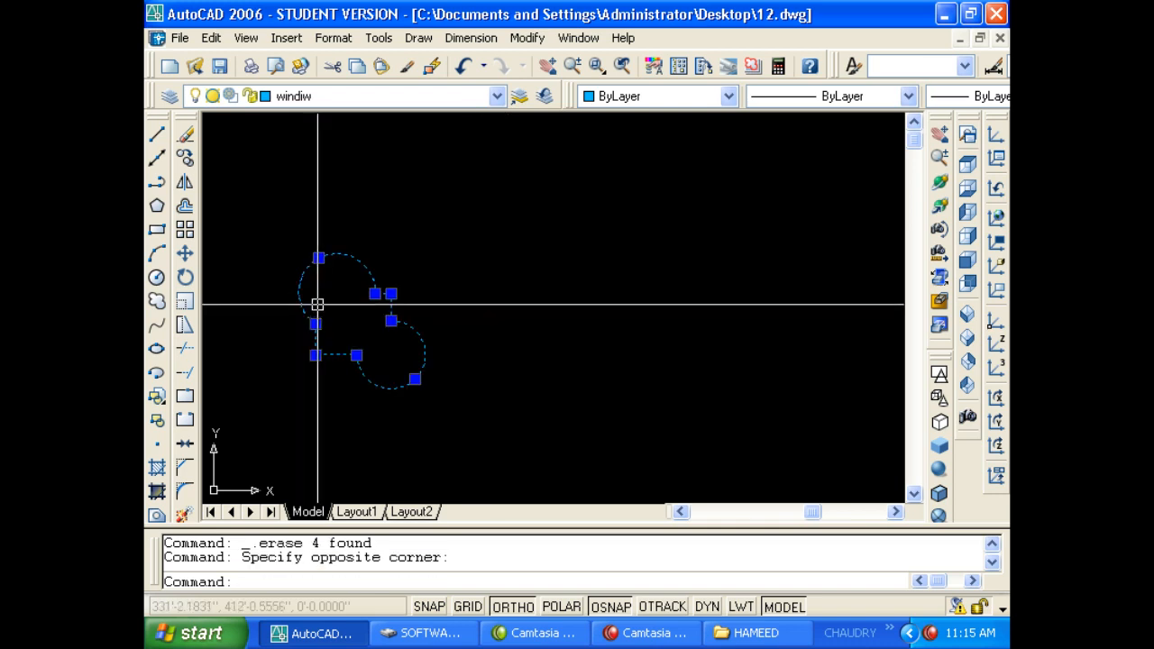
{"action": "key", "text": "Delete"}
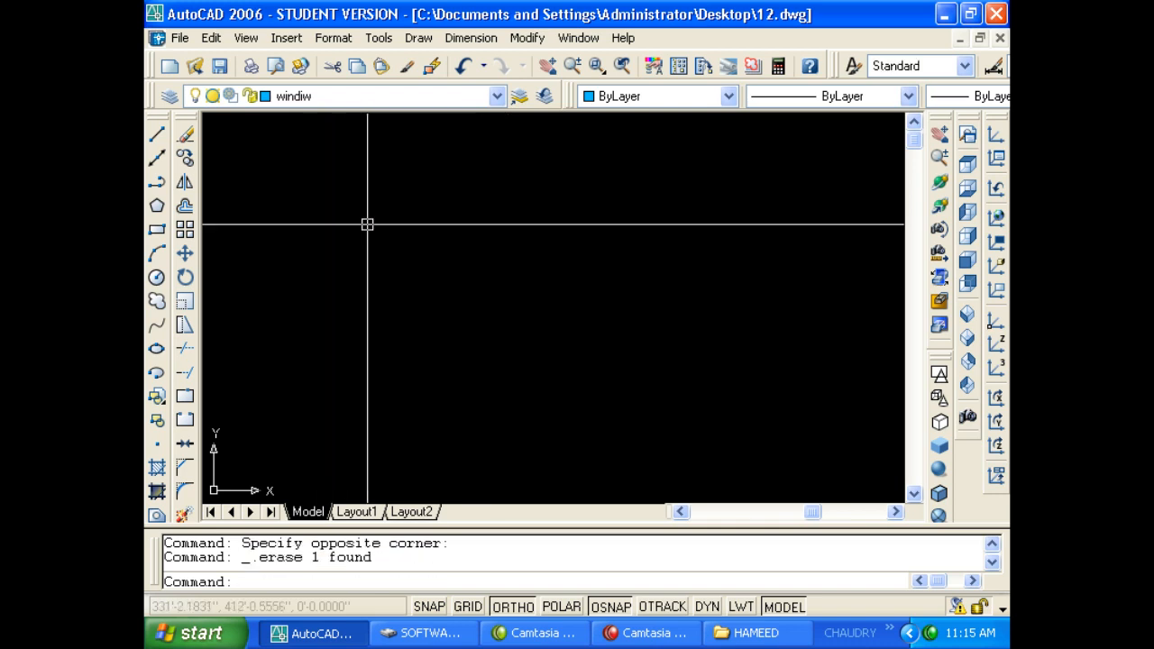
{"action": "left_click", "coordinate": [470, 38]}
Draw the sides of a rectangular box with the LINE command.
{"action": "mouse_move", "coordinate": [418, 38]}
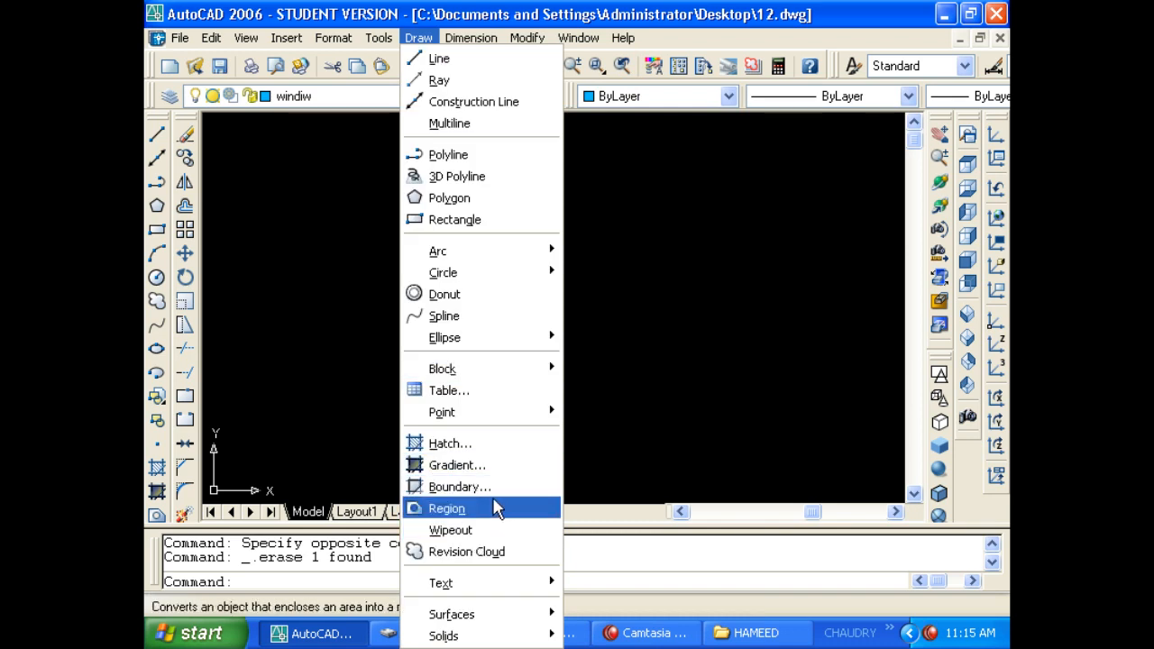
{"action": "key", "text": "Escape"}
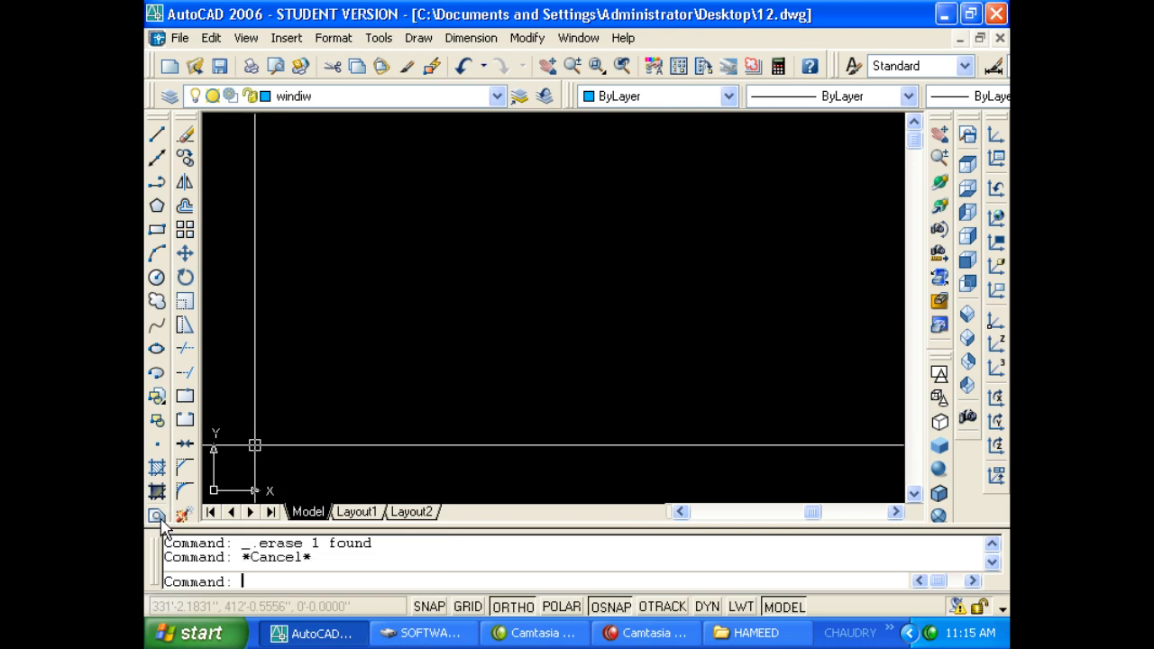
{"action": "key", "text": "Escape"}
{"action": "type", "text": "l"}
{"action": "key", "text": "Return"}
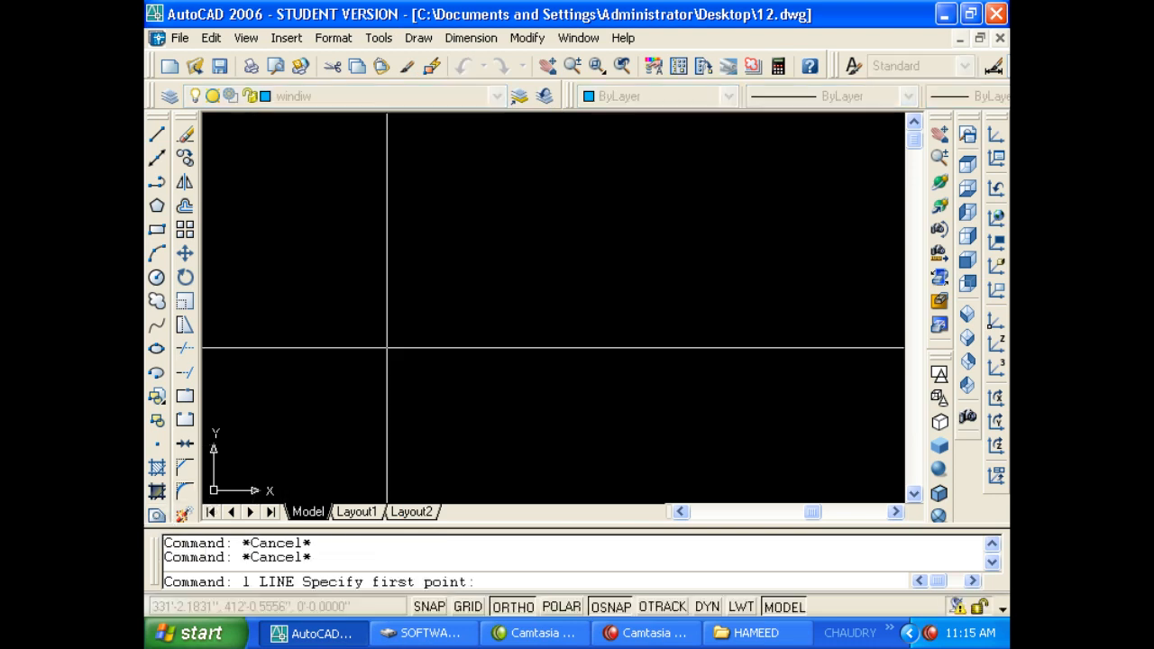
{"action": "left_click", "coordinate": [389, 316]}
{"action": "left_click", "coordinate": [389, 389]}
{"action": "left_click", "coordinate": [490, 390]}
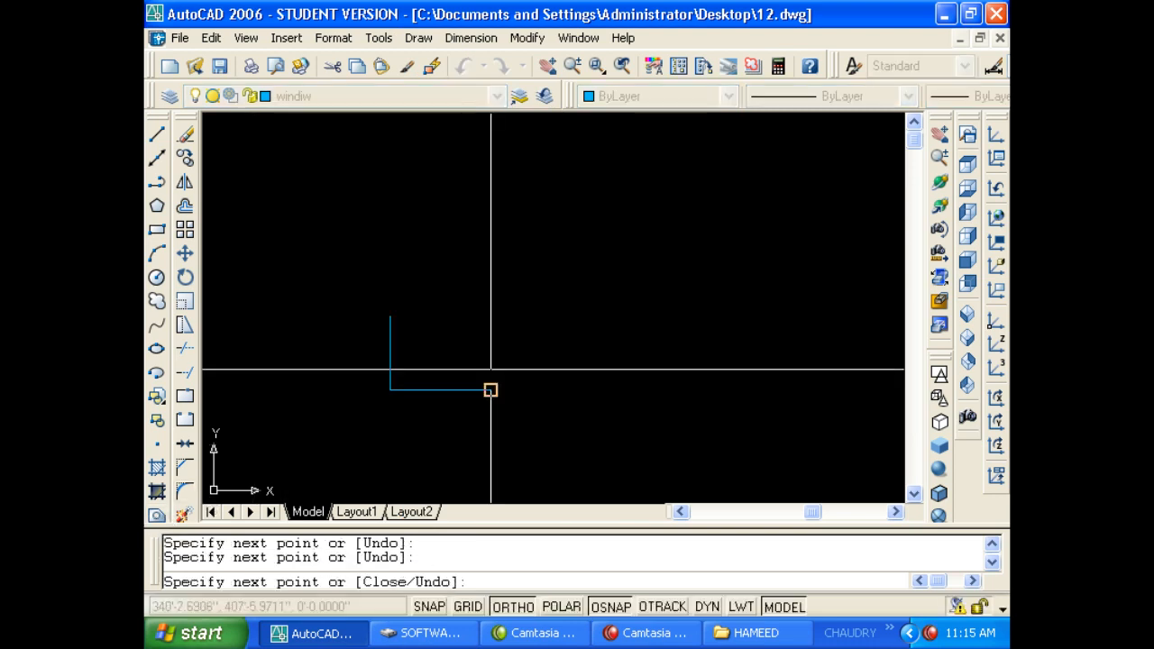
{"action": "left_click", "coordinate": [491, 320]}
{"action": "key", "text": "Escape"}
Start trimming the overshooting line, then cancel the trim.
{"action": "type", "text": "tr"}
{"action": "key", "text": "Return"}
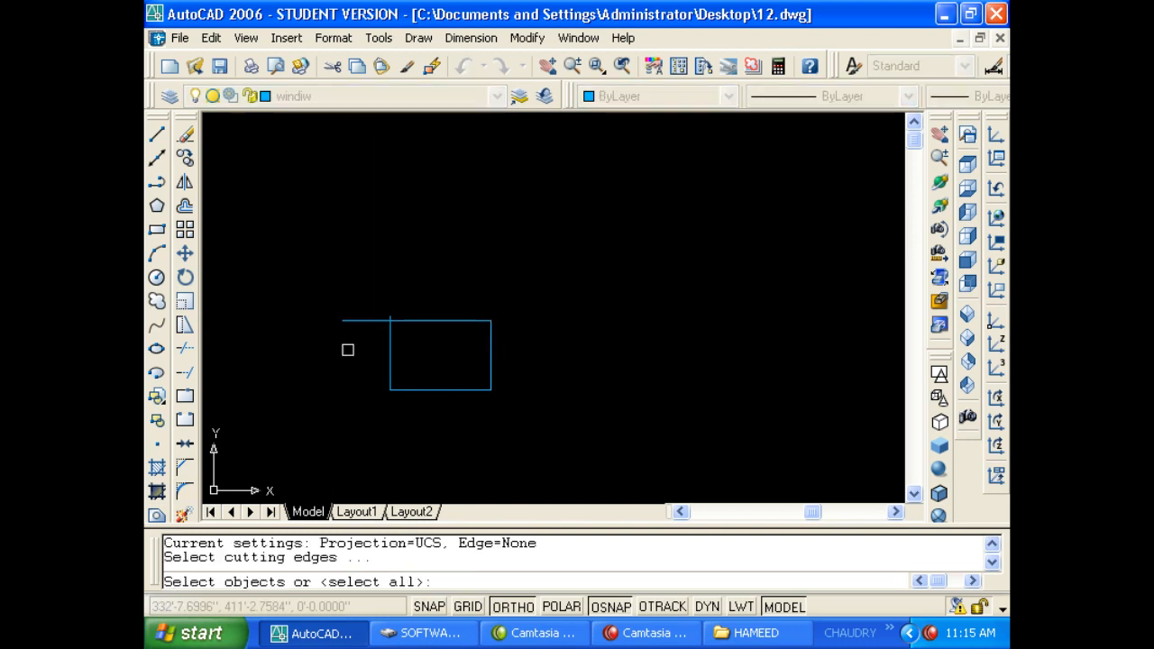
{"action": "key", "text": "Return"}
{"action": "scroll", "coordinate": [381, 322], "scroll_direction": "up", "scroll_amount": 3}
{"action": "scroll", "coordinate": [386, 334], "scroll_direction": "down", "scroll_amount": 2}
{"action": "key", "text": "Escape"}
{"action": "key", "text": "Escape"}
{"action": "key", "text": "Escape"}
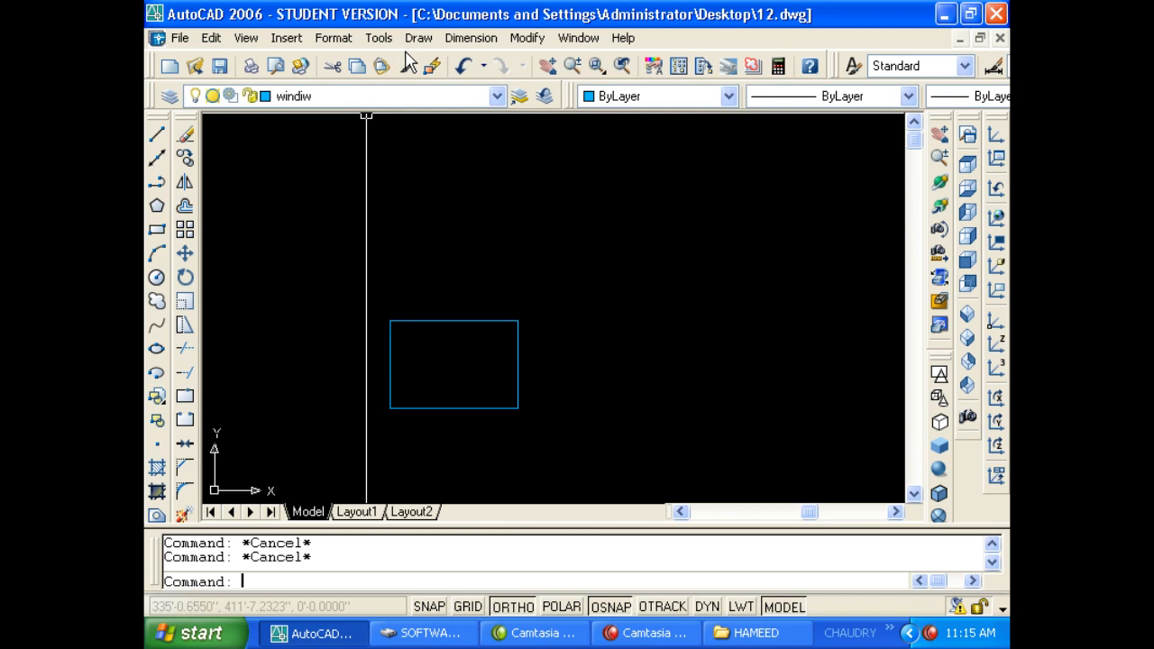
Convert the box into a region with REG, window-selecting the whole box.
{"action": "type", "text": "reg"}
{"action": "key", "text": "Return"}
{"action": "left_click", "coordinate": [334, 225]}
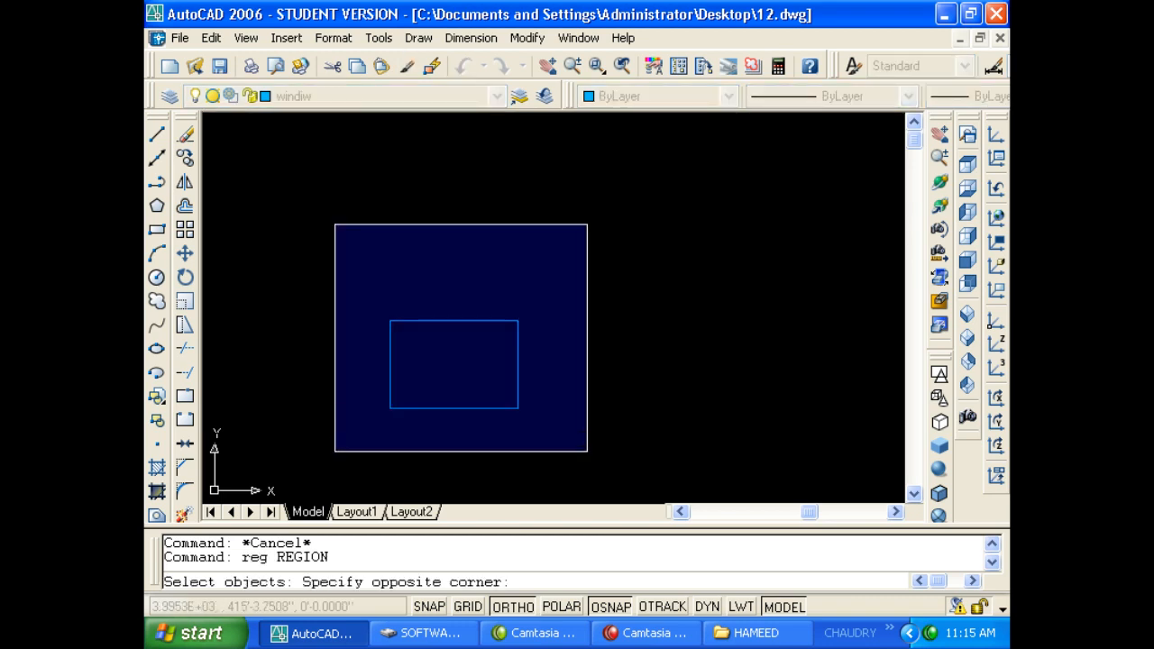
{"action": "left_click", "coordinate": [593, 458]}
{"action": "key", "text": "Return"}
{"action": "key", "text": "Return"}
Try offsetting the region rectangle by 9, then cancel when it fails.
{"action": "left_click", "coordinate": [472, 408]}
{"action": "key", "text": "Escape"}
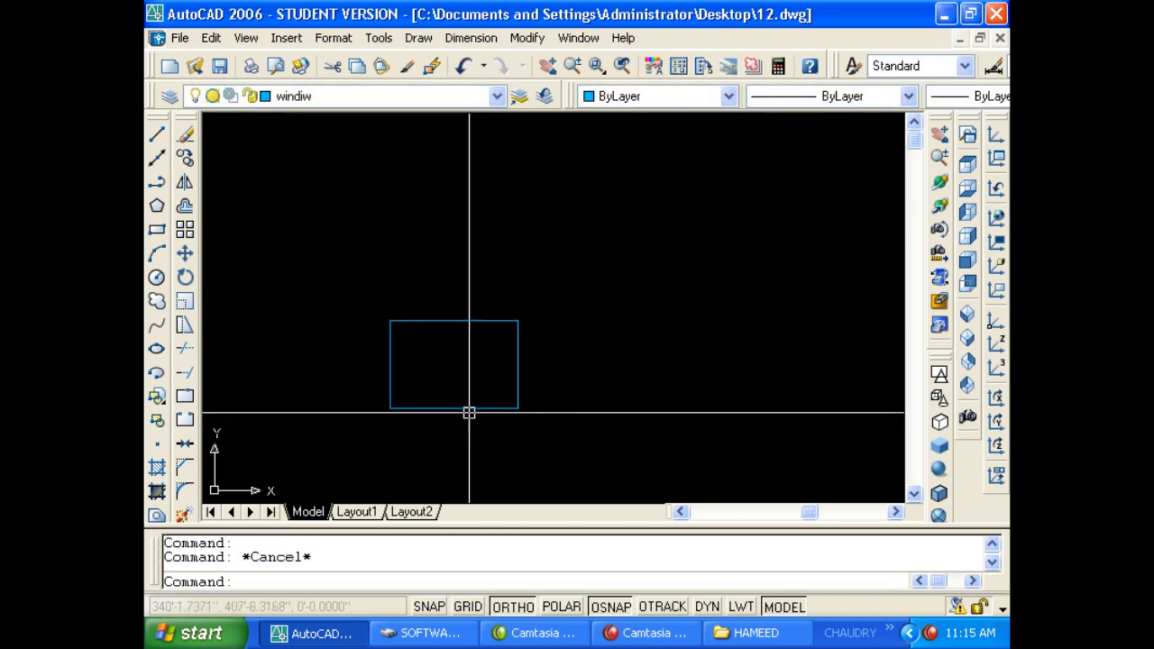
{"action": "key", "text": "Escape"}
{"action": "type", "text": "io"}
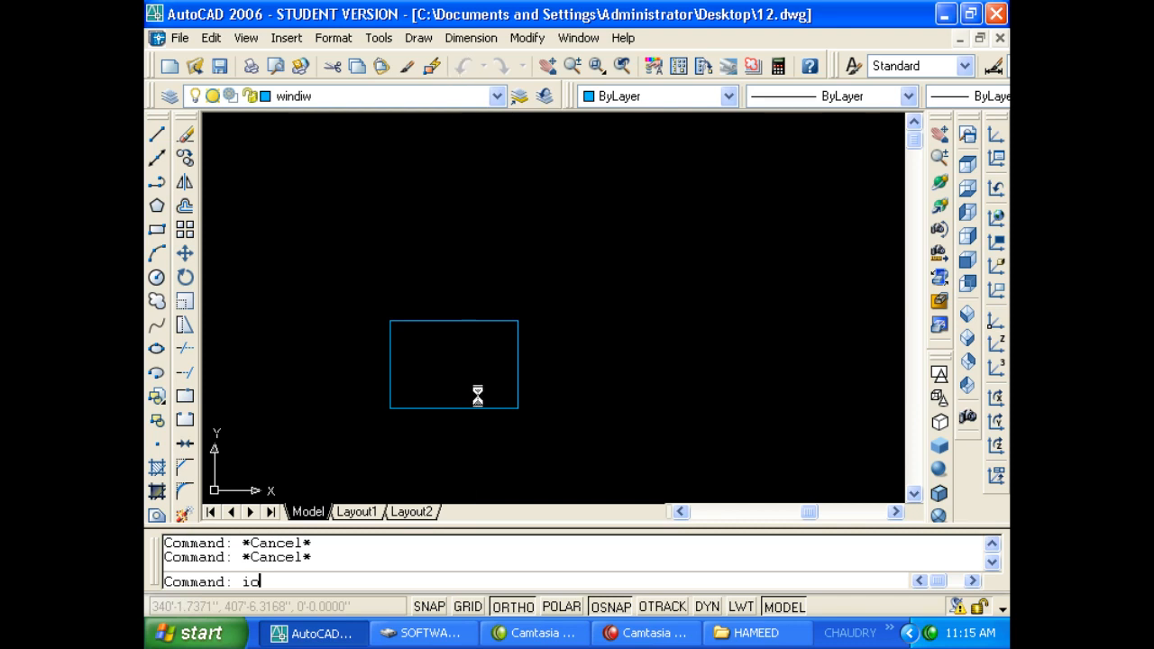
{"action": "key", "text": "Return"}
{"action": "type", "text": "9"}
{"action": "key", "text": "Escape"}
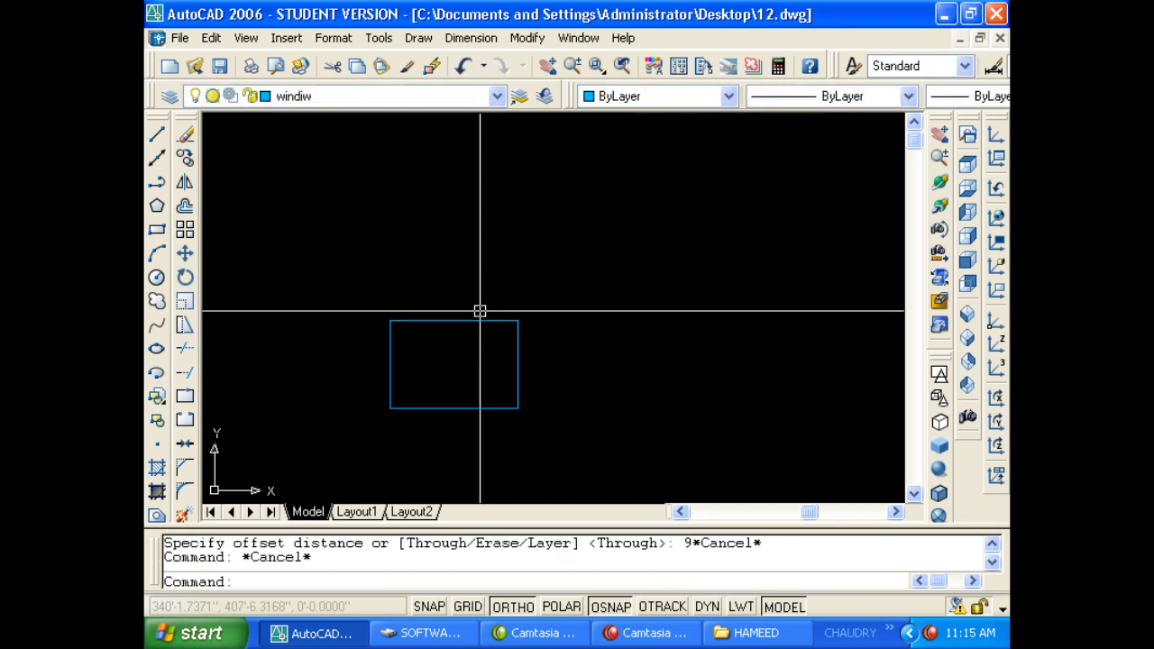
{"action": "type", "text": "o"}
{"action": "key", "text": "Return"}
{"action": "type", "text": "9"}
{"action": "key", "text": "Return"}
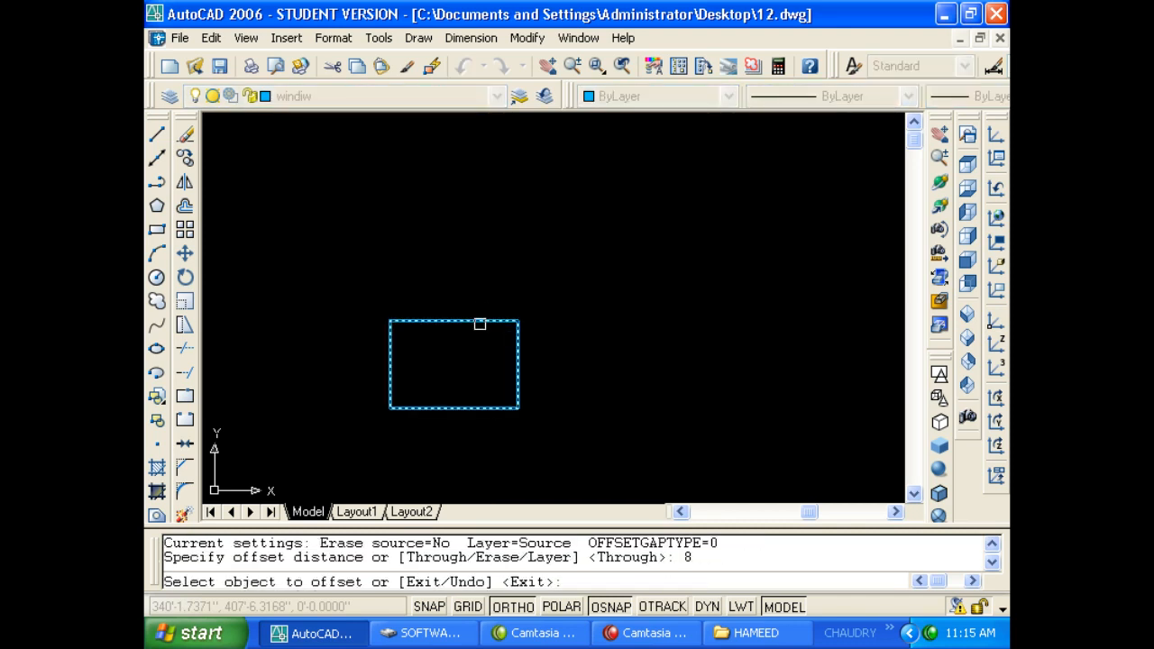
{"action": "left_click", "coordinate": [479, 321]}
{"action": "key", "text": "Escape"}
{"action": "key", "text": "Escape"}
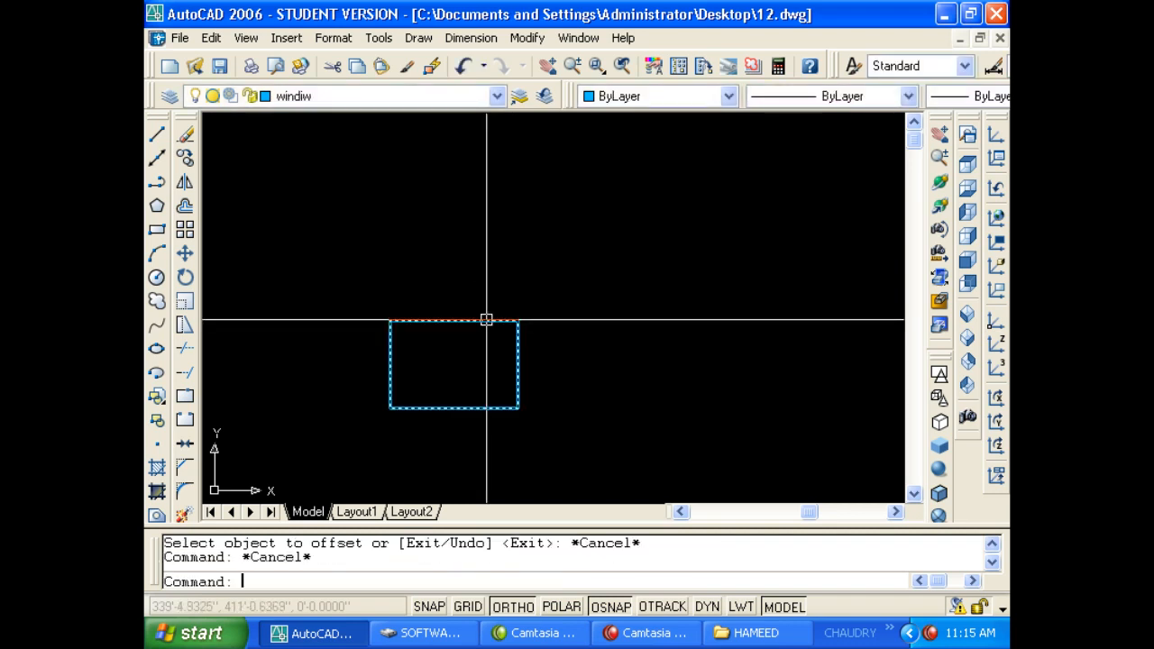
{"action": "key", "text": "Escape"}
{"action": "key", "text": "Escape"}
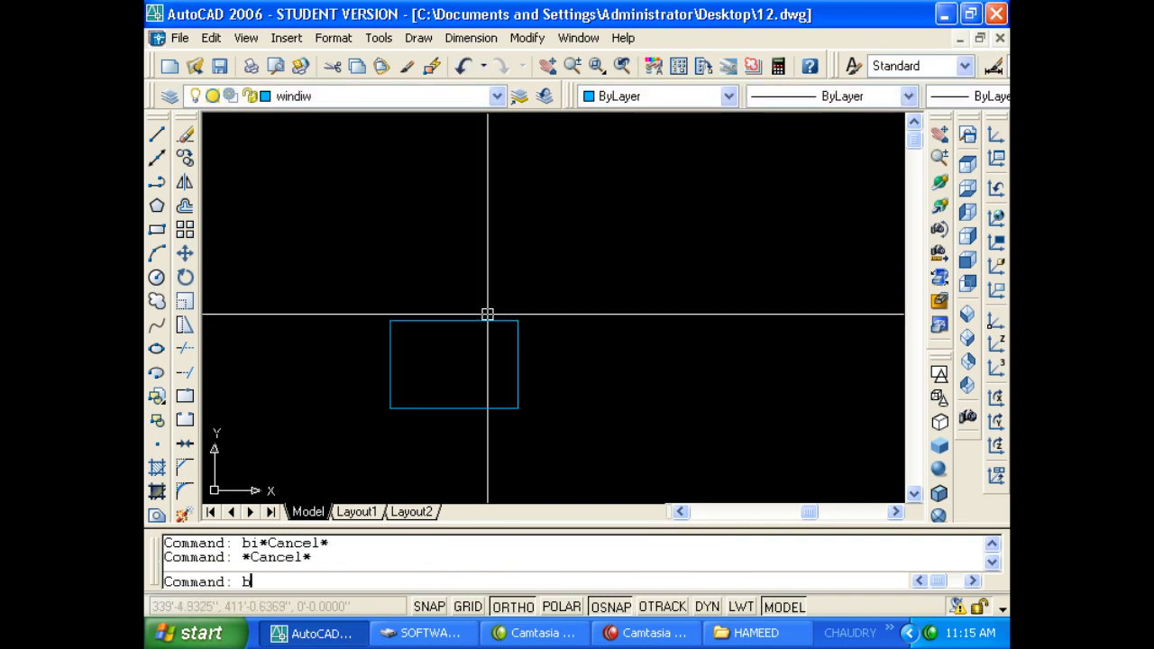
Create a boundary polyline inside the rectangle and move it to the right.
{"action": "type", "text": "bo"}
{"action": "key", "text": "Return"}
{"action": "left_click", "coordinate": [488, 360]}
{"action": "key", "text": "Return"}
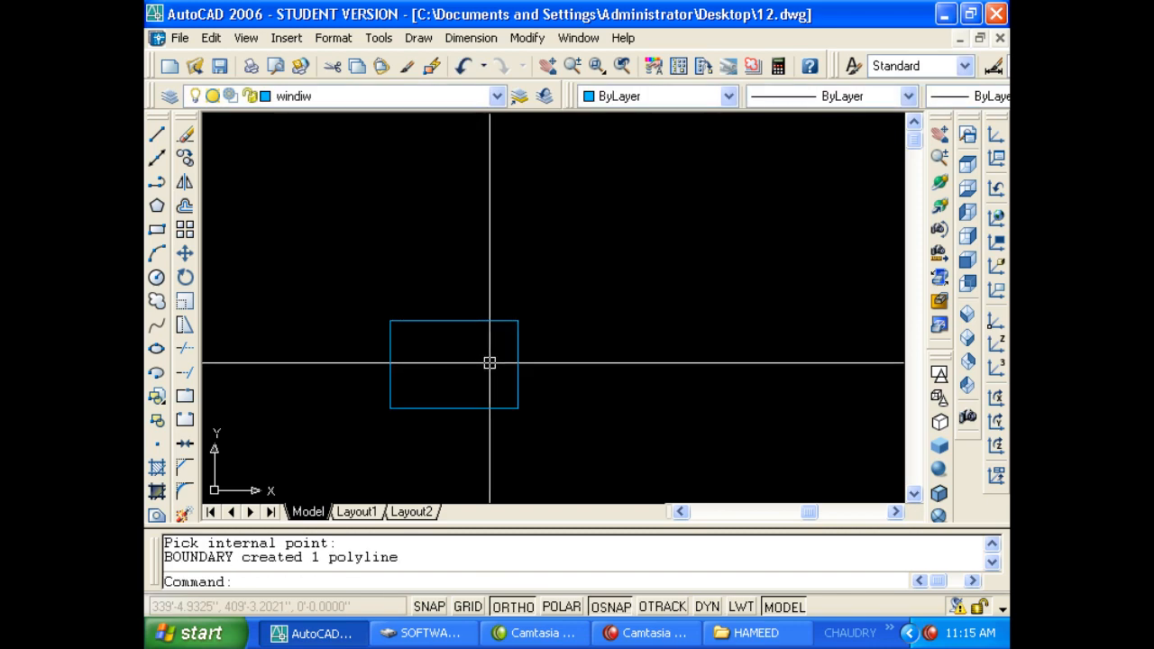
{"action": "type", "text": "m"}
{"action": "key", "text": "Return"}
{"action": "left_click", "coordinate": [495, 320]}
{"action": "key", "text": "Return"}
{"action": "left_click", "coordinate": [474, 355]}
{"action": "left_click", "coordinate": [637, 365]}
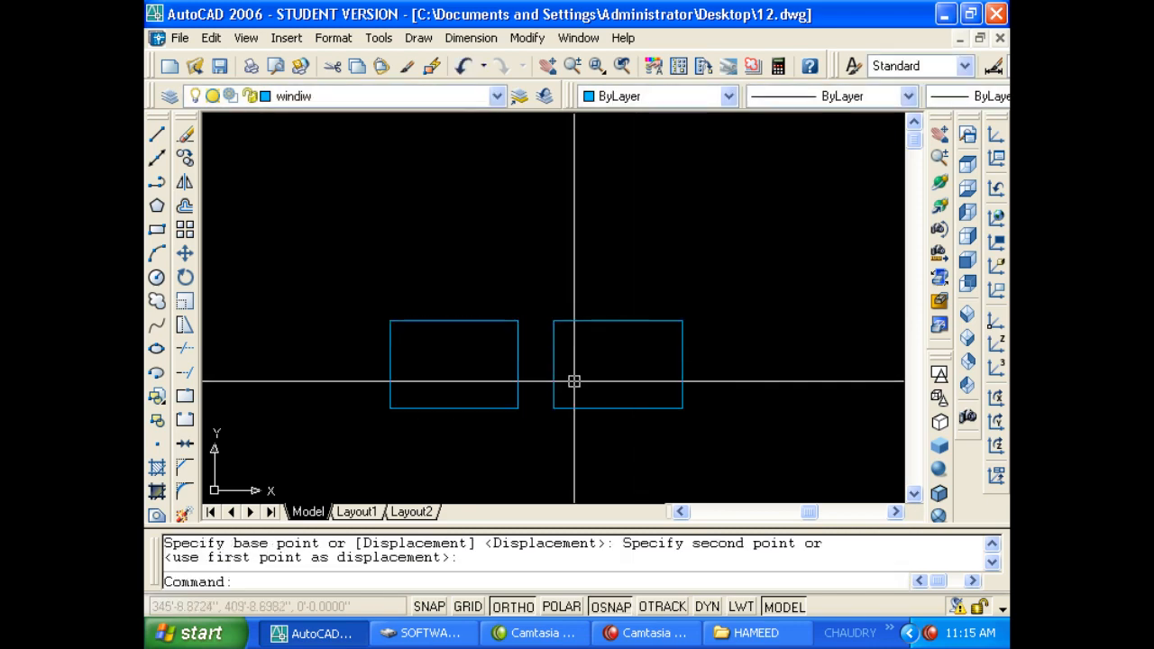
{"action": "key", "text": "Escape"}
Offset the right rectangle 9 units outward, then window-select all three rectangles.
{"action": "type", "text": "o"}
{"action": "key", "text": "Return"}
{"action": "type", "text": "9"}
{"action": "key", "text": "Return"}
{"action": "left_click", "coordinate": [581, 320]}
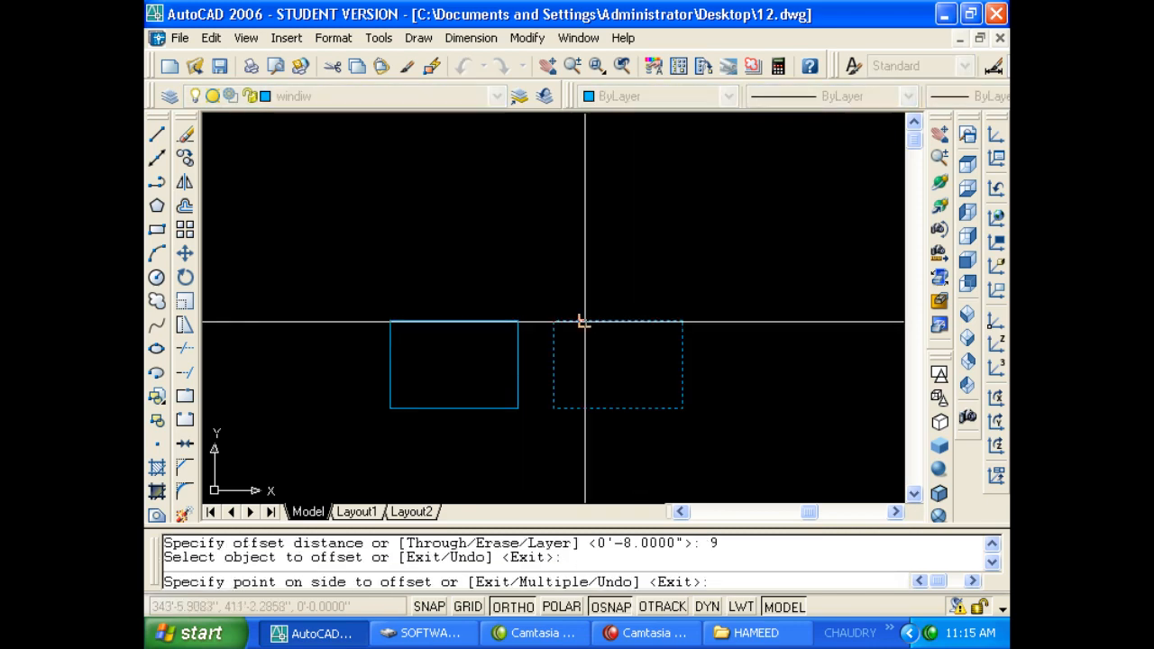
{"action": "left_click", "coordinate": [590, 289]}
{"action": "left_click", "coordinate": [474, 319]}
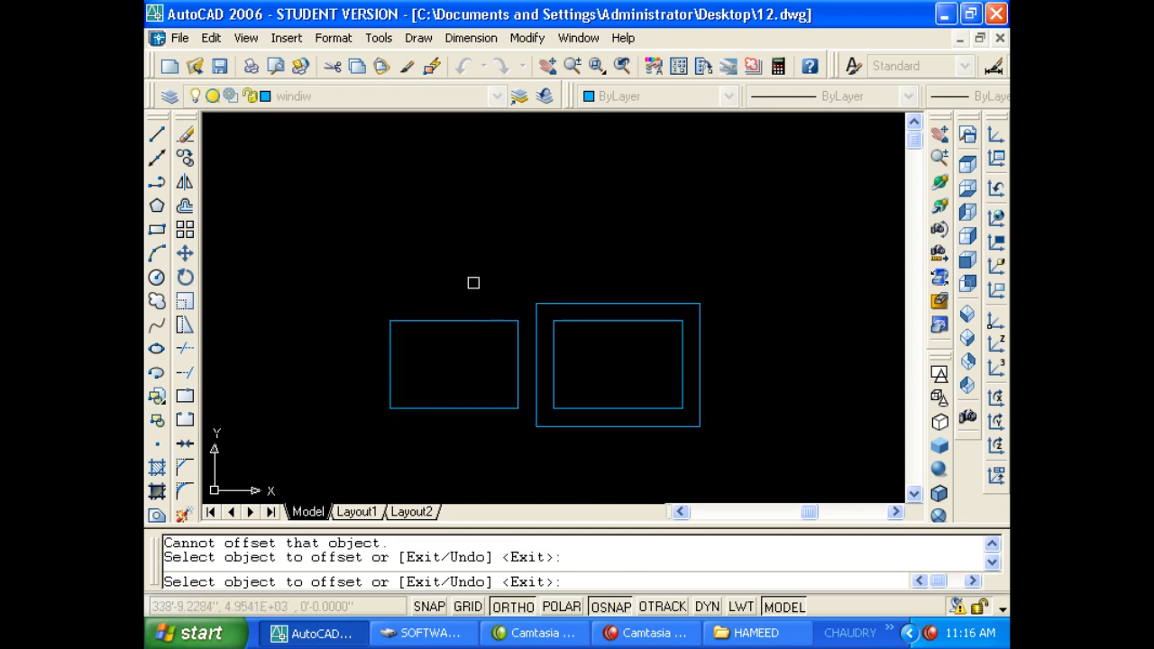
{"action": "left_click", "coordinate": [471, 314]}
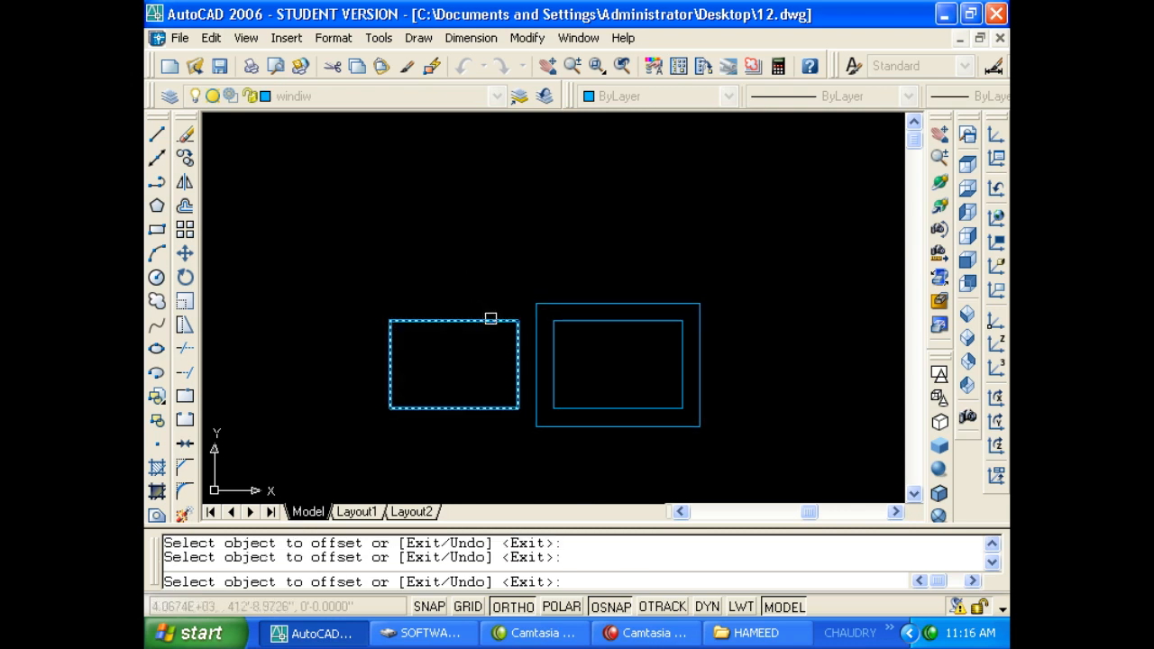
{"action": "key", "text": "Escape"}
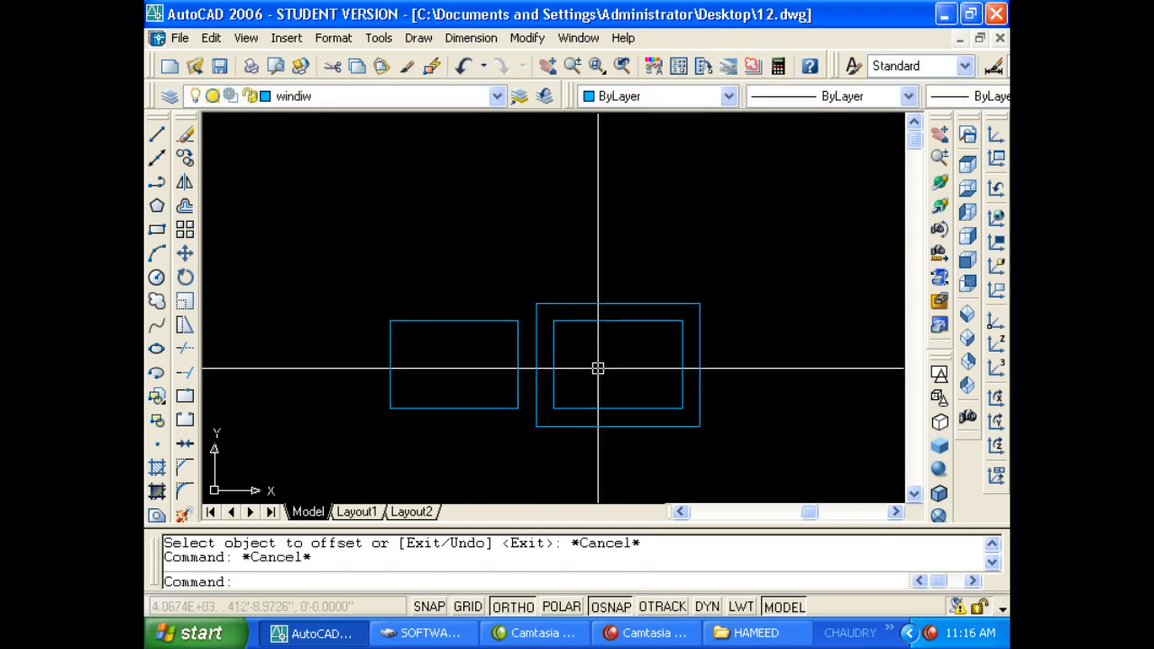
{"action": "left_click", "coordinate": [597, 365]}
{"action": "left_click", "coordinate": [454, 322]}
Delete the three rectangles and bring up the Draw menu's Text options.
{"action": "key", "text": "Delete"}
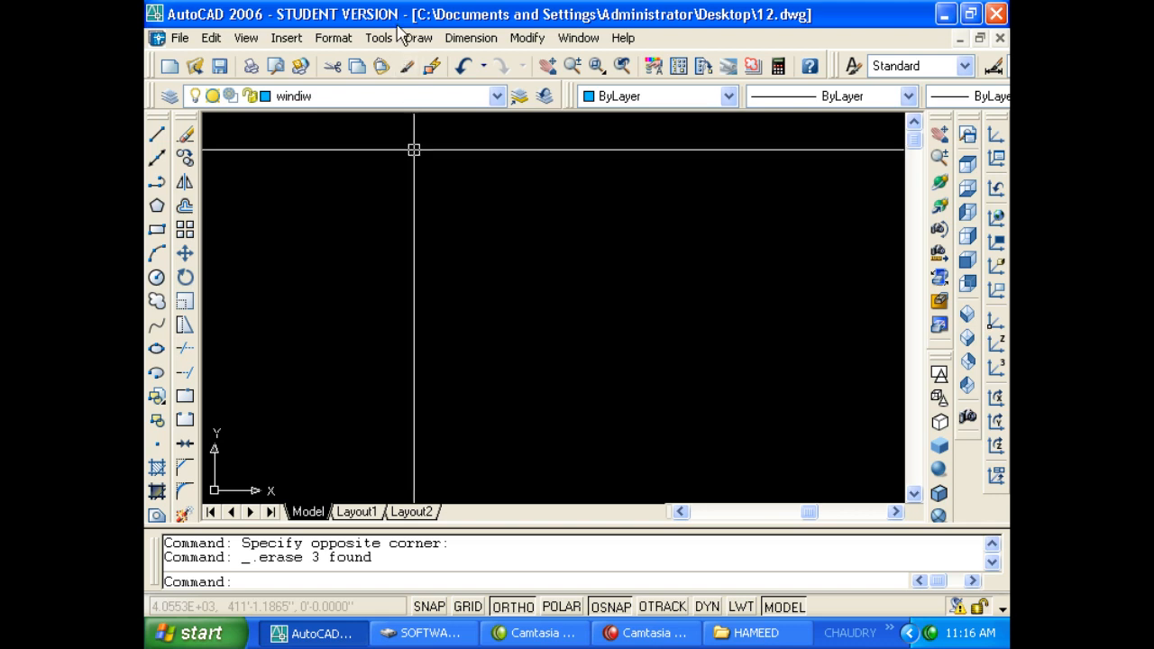
{"action": "left_click", "coordinate": [377, 45]}
{"action": "left_click", "coordinate": [416, 10]}
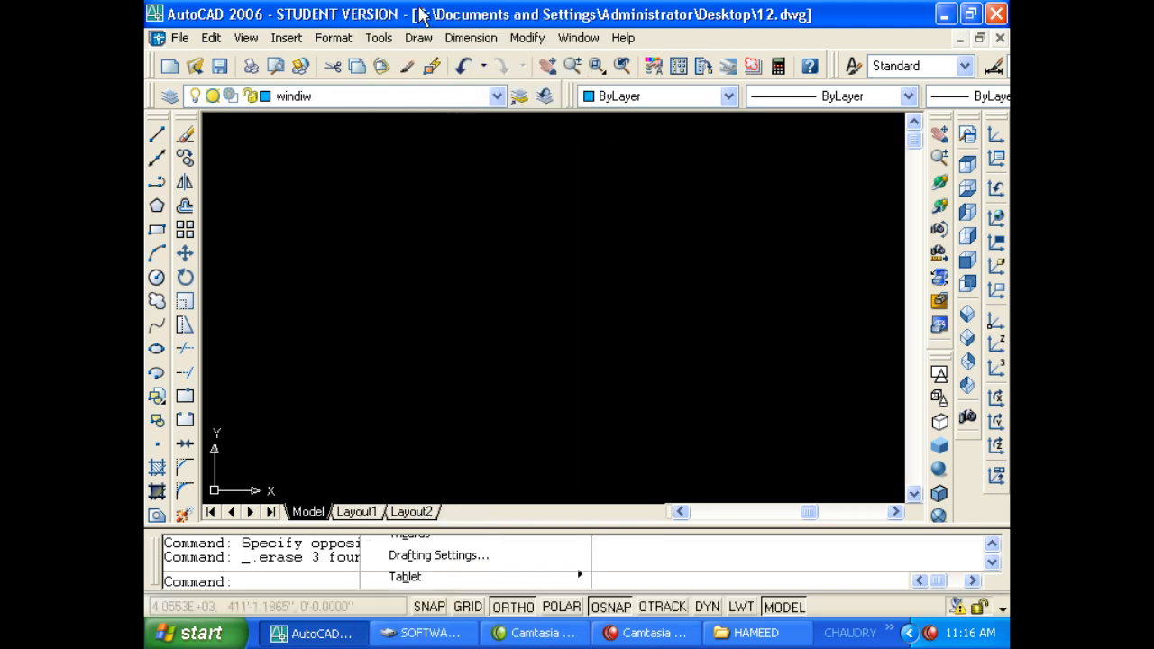
{"action": "left_click", "coordinate": [431, 34]}
{"action": "left_click", "coordinate": [430, 41]}
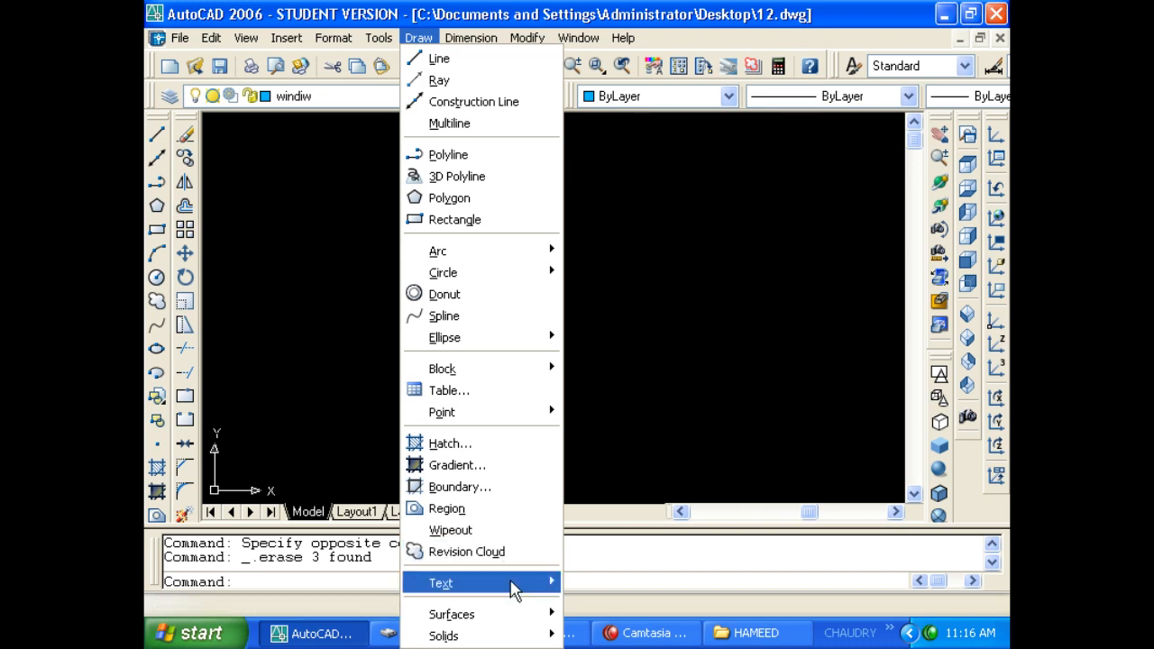
{"action": "mouse_move", "coordinate": [511, 587]}
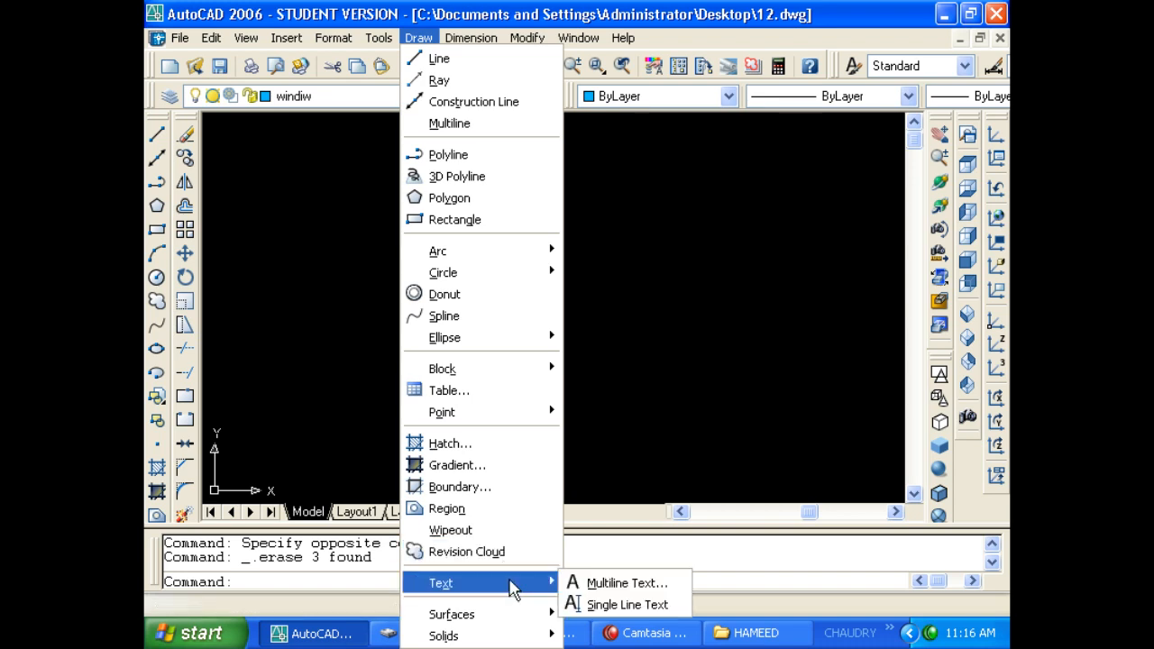
Place trial single-line text 'sdfsdf' at 0 rotation, then undo it.
{"action": "left_click", "coordinate": [581, 604]}
{"action": "left_click", "coordinate": [473, 334]}
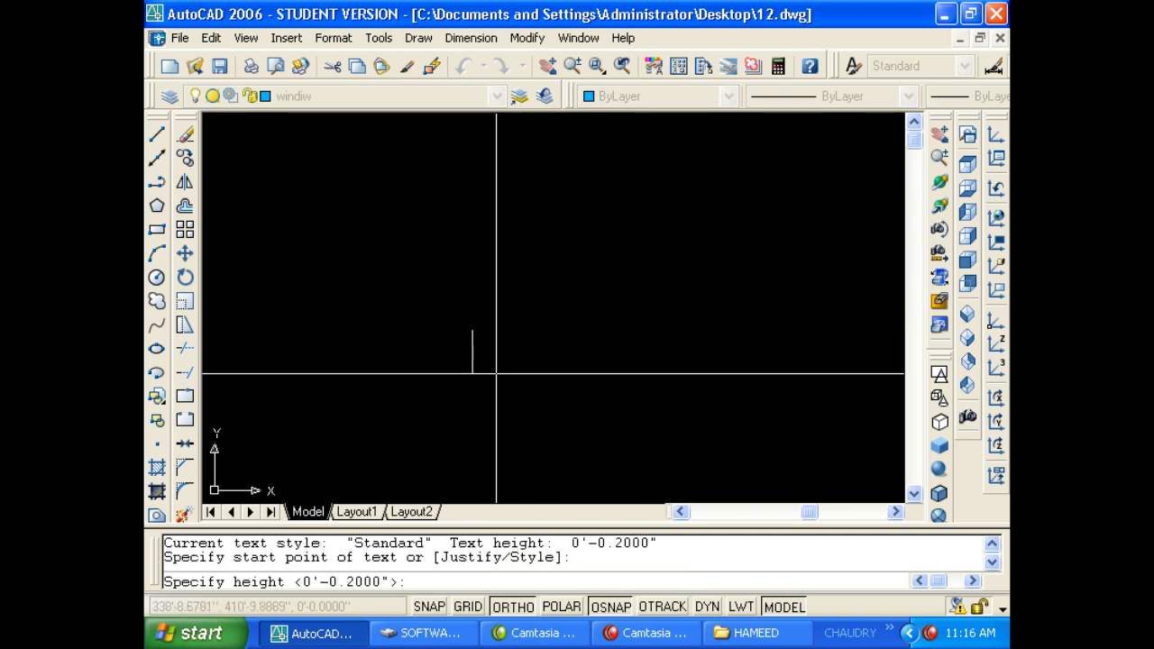
{"action": "left_click", "coordinate": [545, 414]}
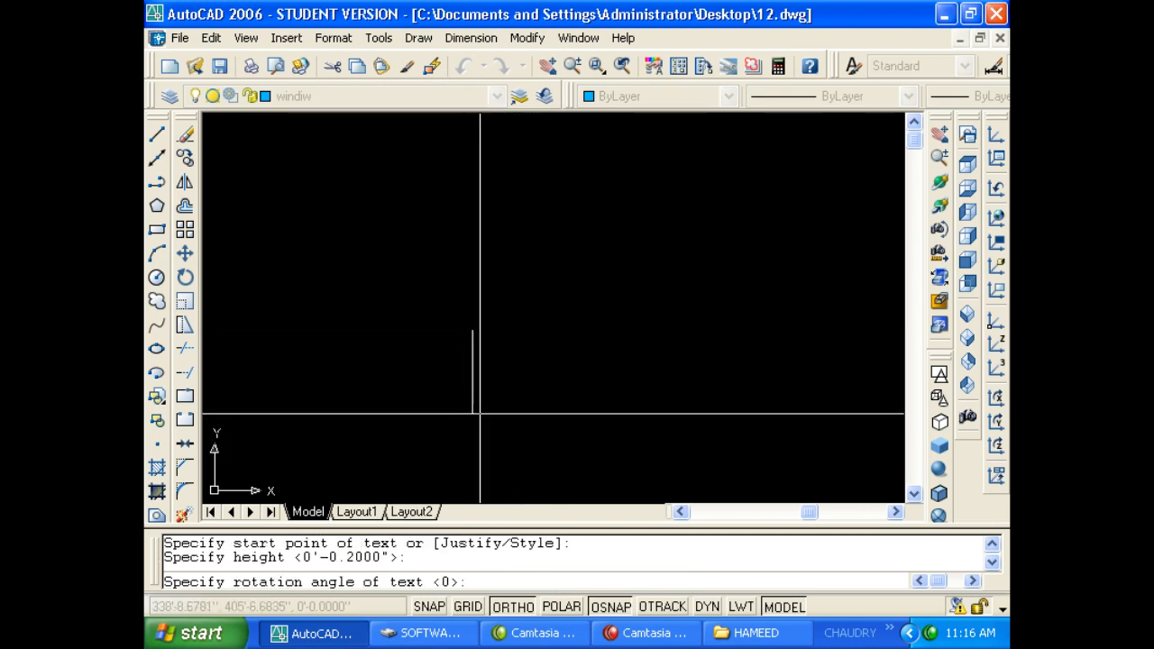
{"action": "key", "text": "Return"}
{"action": "type", "text": "sdfsdf"}
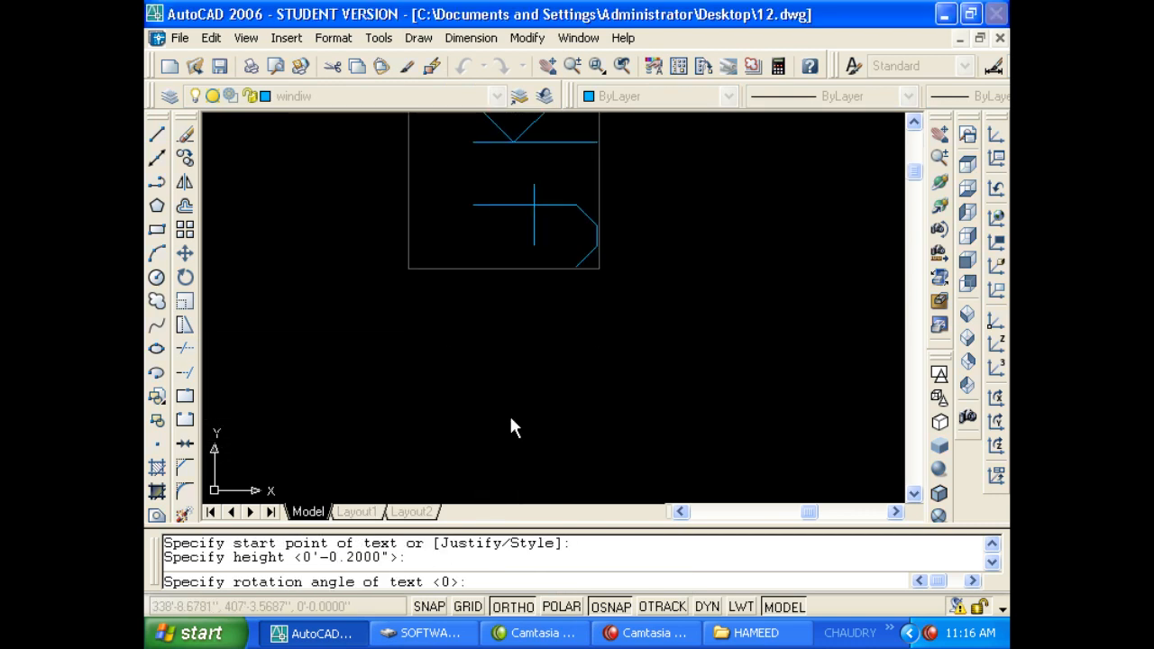
{"action": "key", "text": "Return"}
{"action": "key", "text": "Return"}
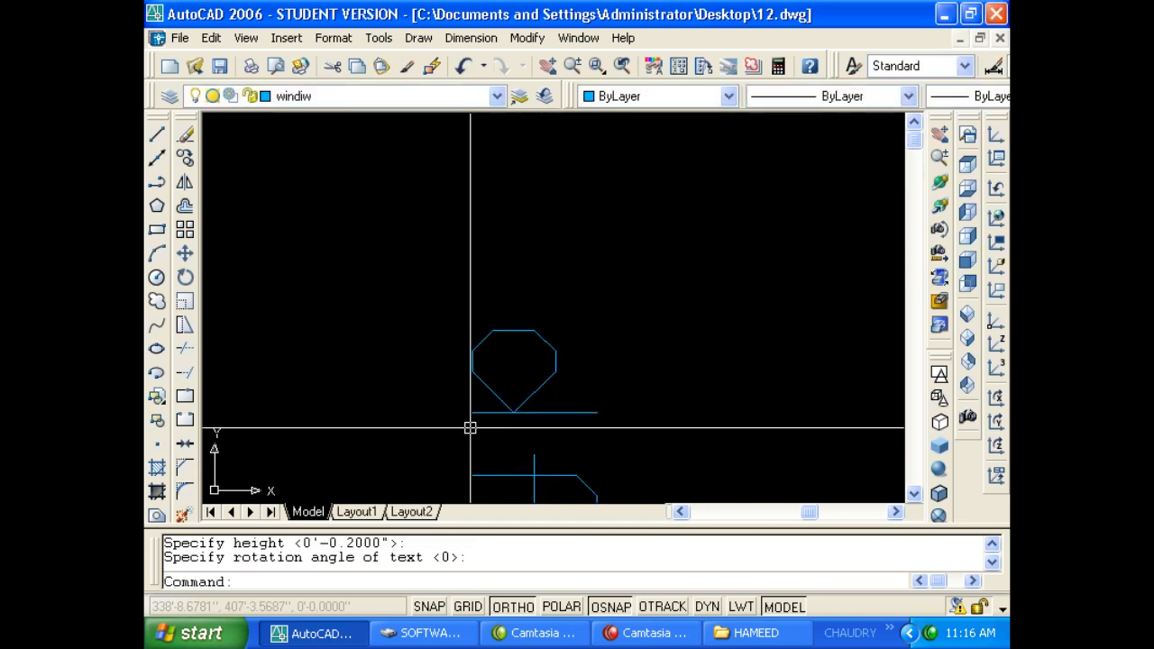
{"action": "scroll", "coordinate": [471, 427], "scroll_direction": "down", "scroll_amount": 2}
{"action": "scroll", "coordinate": [453, 312], "scroll_direction": "down", "scroll_amount": 4}
{"action": "middle_click_drag", "start_coordinate": [506, 391], "coordinate": [509, 312]}
{"action": "key", "text": "ctrl+z"}
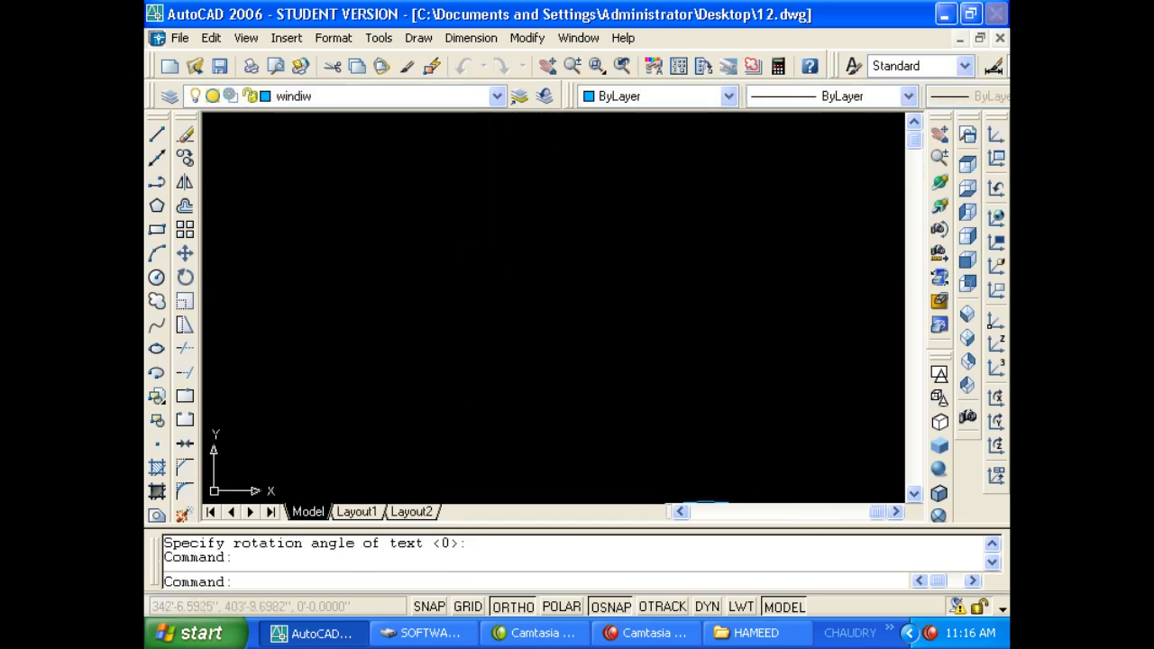
Erase the vertical line of sample letters above the arc.
{"action": "double_click", "coordinate": [502, 309]}
{"action": "scroll", "coordinate": [501, 287], "scroll_direction": "down", "scroll_amount": 3}
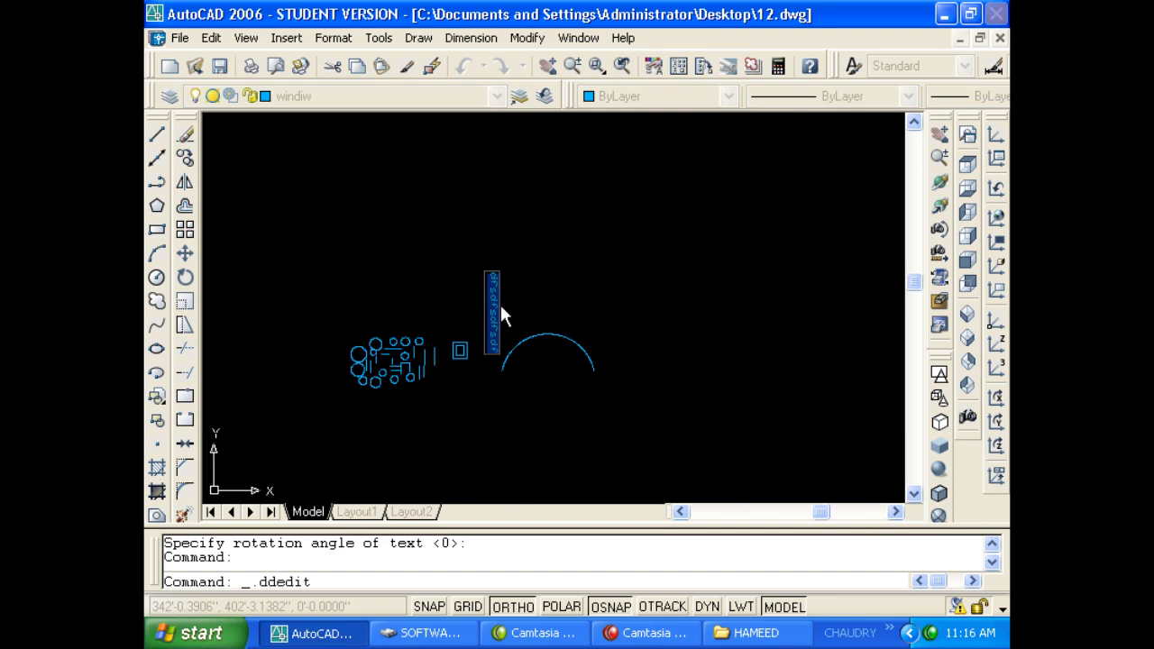
{"action": "scroll", "coordinate": [501, 310], "scroll_direction": "up", "scroll_amount": 2}
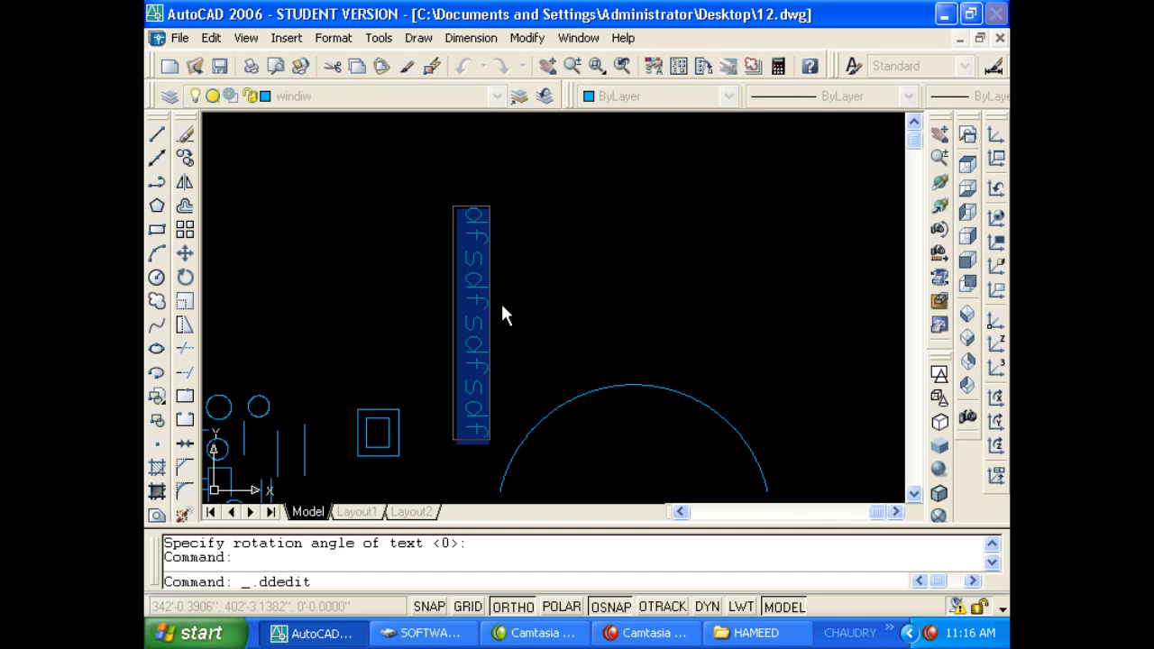
{"action": "key", "text": "Return"}
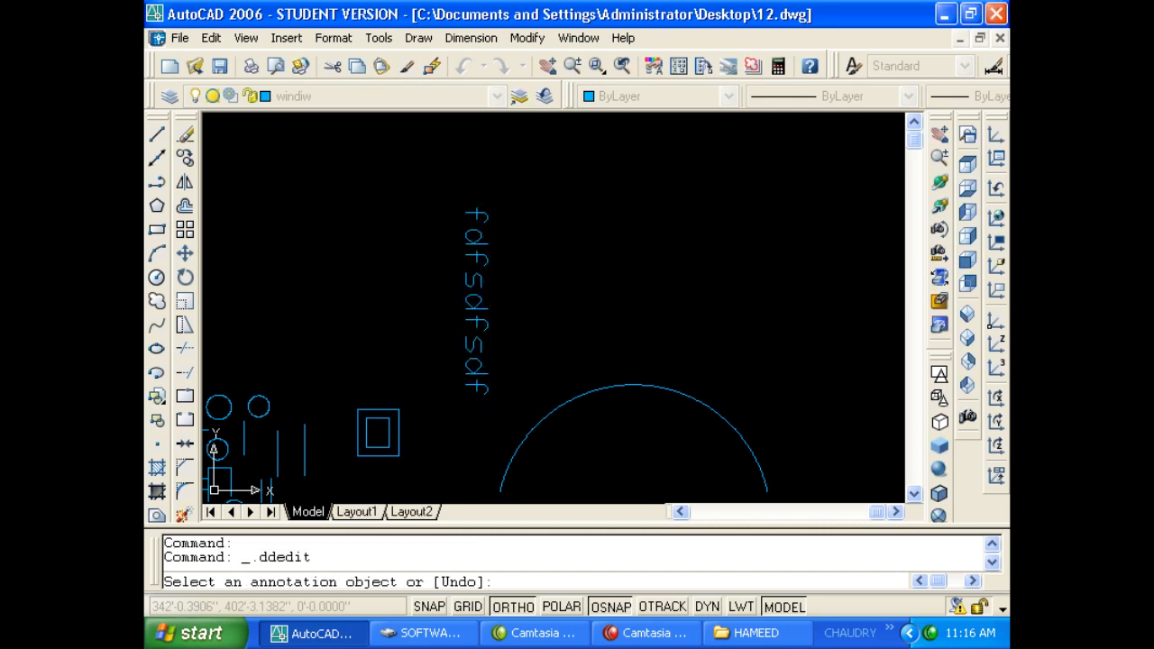
{"action": "key", "text": "Escape"}
{"action": "left_click", "coordinate": [475, 245]}
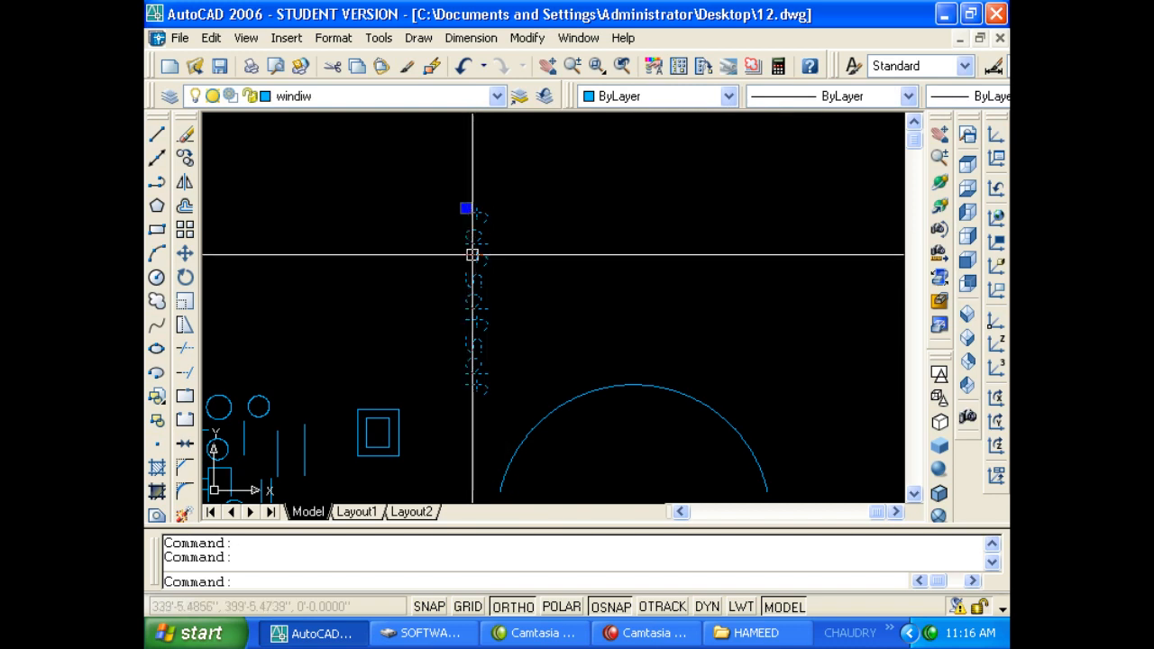
{"action": "key", "text": "Delete"}
{"action": "left_click", "coordinate": [419, 39]}
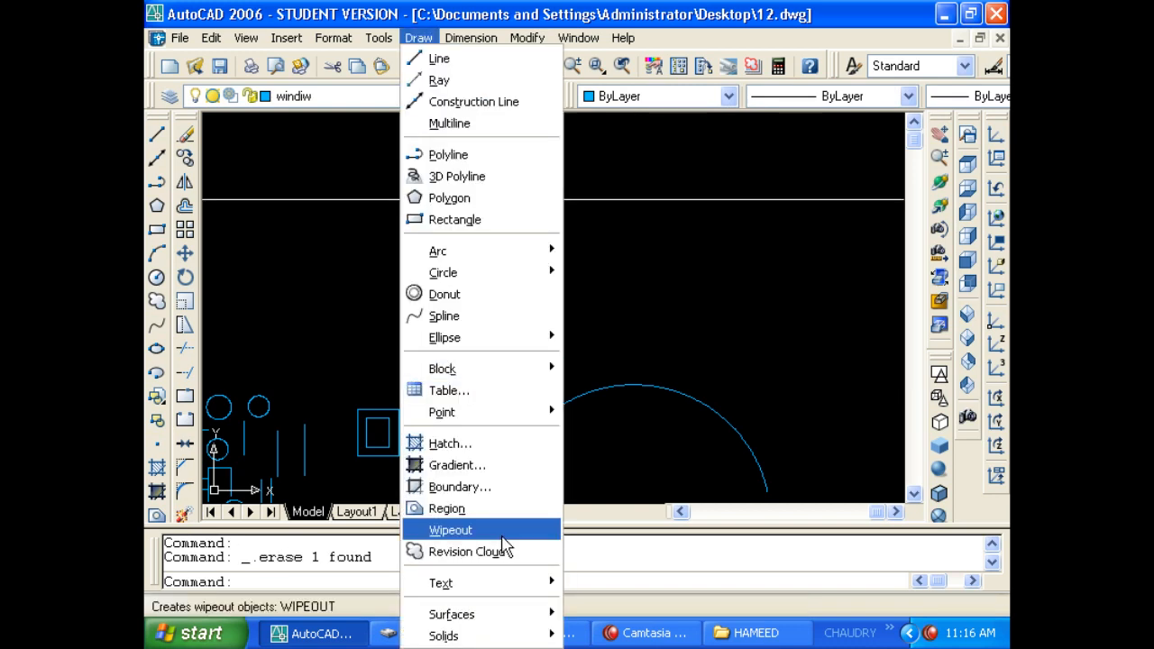
{"action": "mouse_move", "coordinate": [510, 584]}
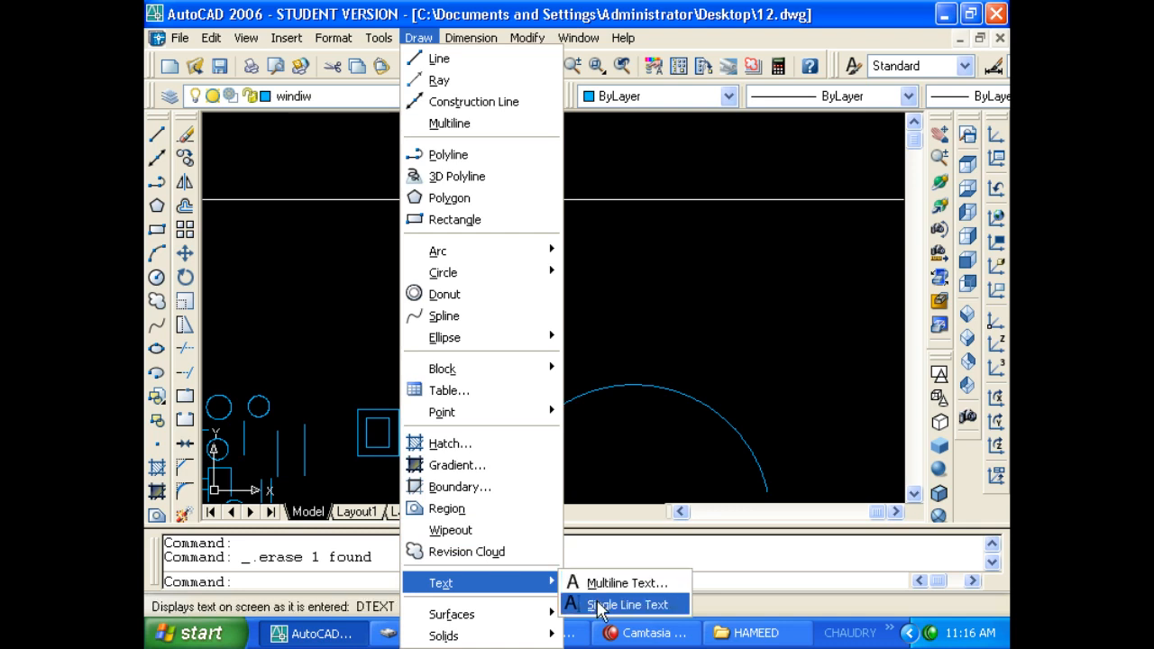
{"action": "left_click", "coordinate": [600, 605]}
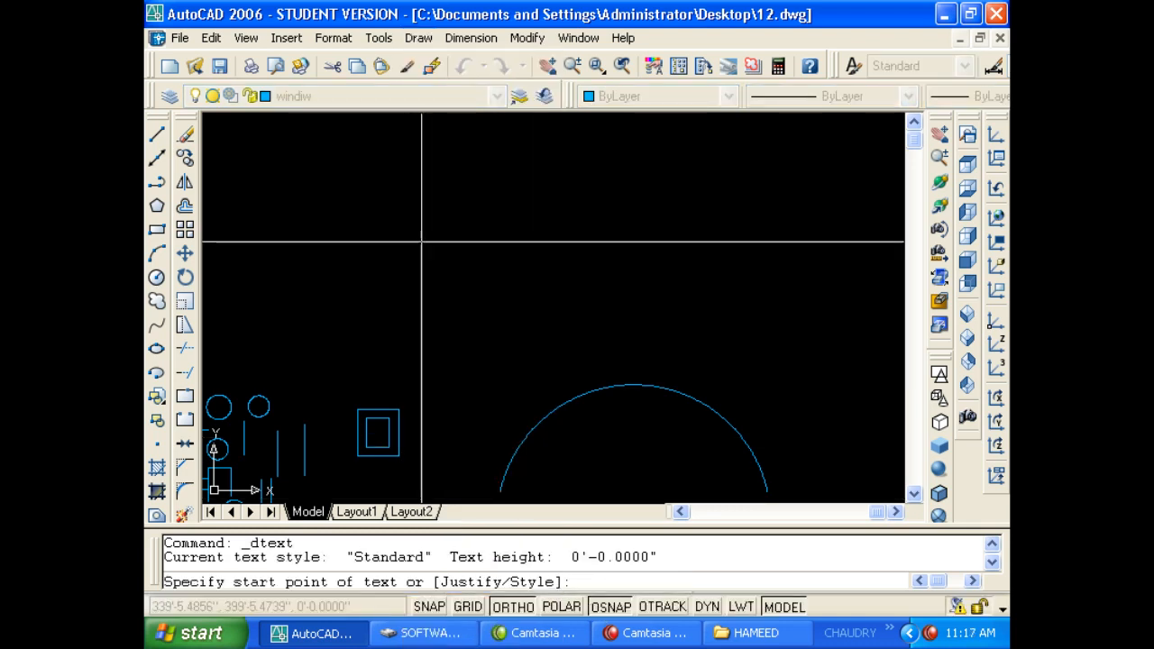
{"action": "left_click", "coordinate": [417, 206]}
{"action": "left_click", "coordinate": [417, 250]}
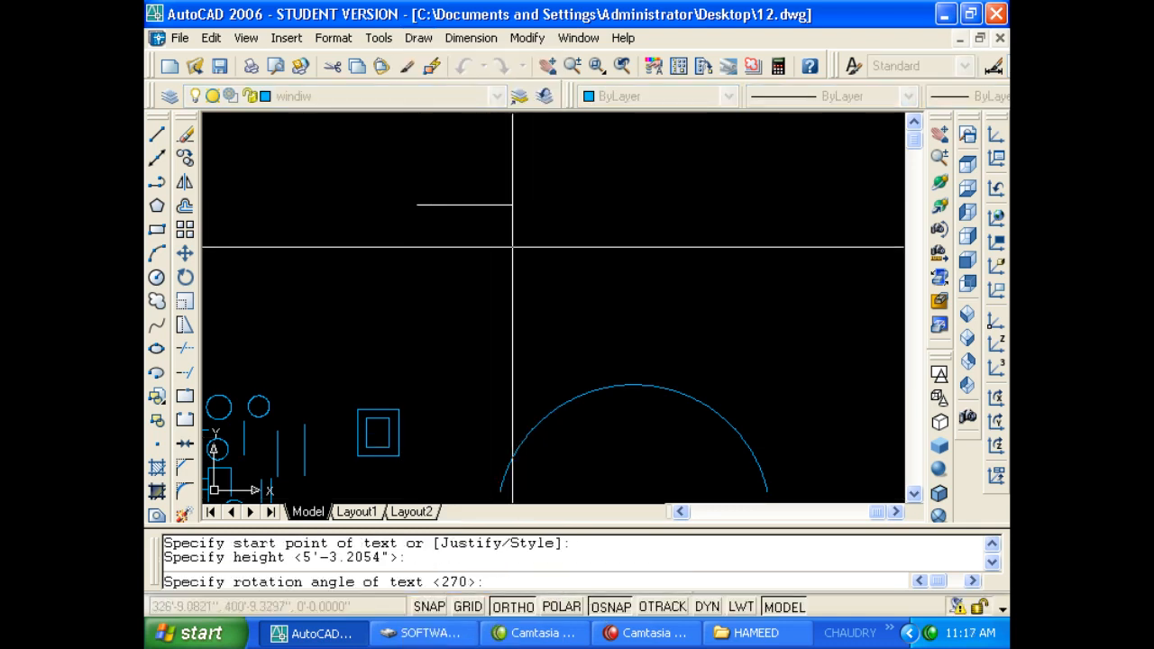
{"action": "key", "text": "Return"}
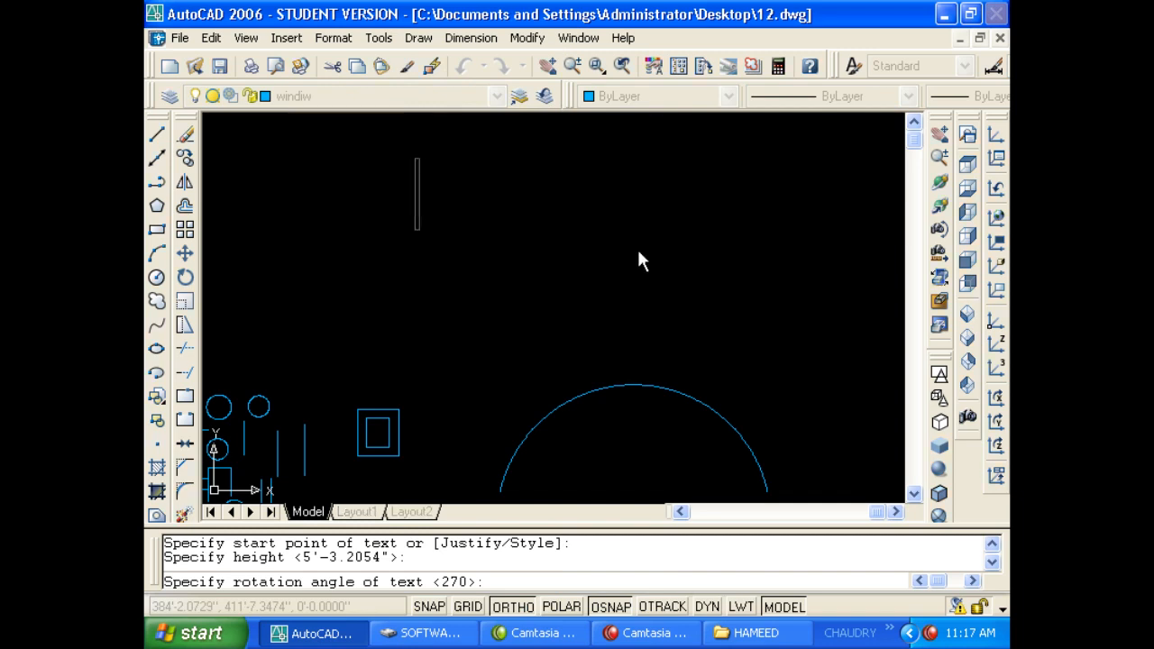
{"action": "type", "text": "fg"}
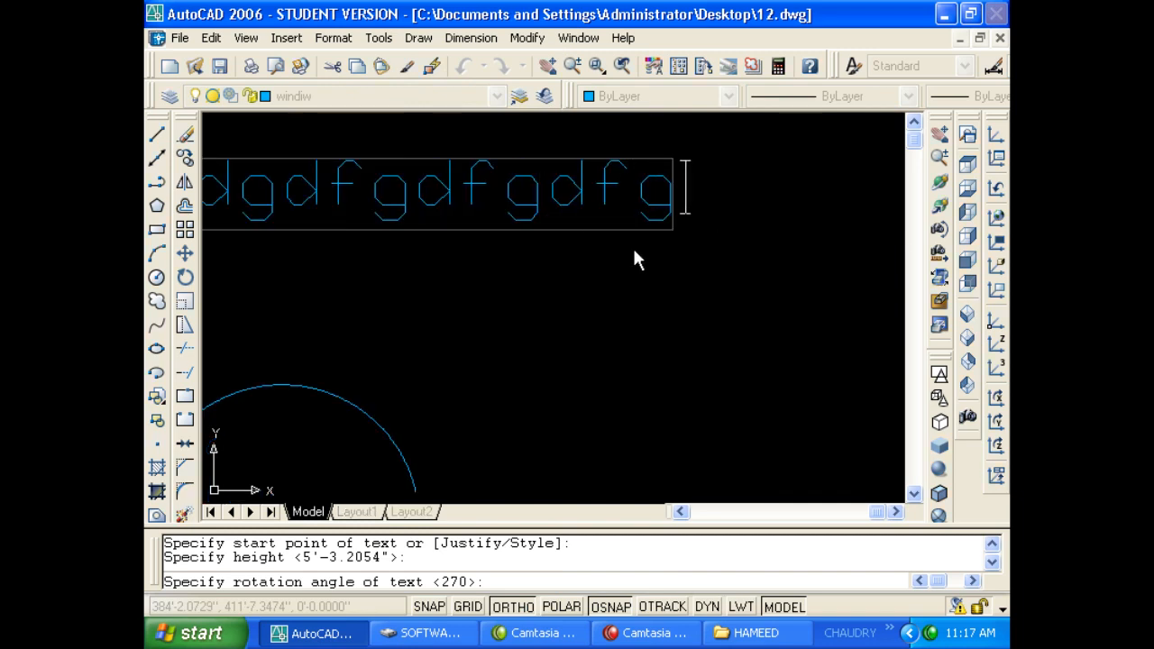
{"action": "type", "text": "fdgdfgdfgdfgdfgdfgfdgdf"}
{"action": "key", "text": "BackSpace"}
{"action": "key", "text": "BackSpace"}
{"action": "key", "text": "BackSpace"}
{"action": "key", "text": "BackSpace"}
{"action": "key", "text": "BackSpace"}
{"action": "key", "text": "BackSpace"}
{"action": "key", "text": "BackSpace"}
{"action": "key", "text": "BackSpace"}
{"action": "key", "text": "BackSpace"}
{"action": "key", "text": "BackSpace"}
{"action": "key", "text": "BackSpace"}
{"action": "key", "text": "BackSpace"}
{"action": "key", "text": "BackSpace"}
{"action": "key", "text": "BackSpace"}
{"action": "key", "text": "BackSpace"}
{"action": "key", "text": "BackSpace"}
{"action": "key", "text": "BackSpace"}
{"action": "key", "text": "BackSpace"}
{"action": "key", "text": "BackSpace"}
{"action": "key", "text": "BackSpace"}
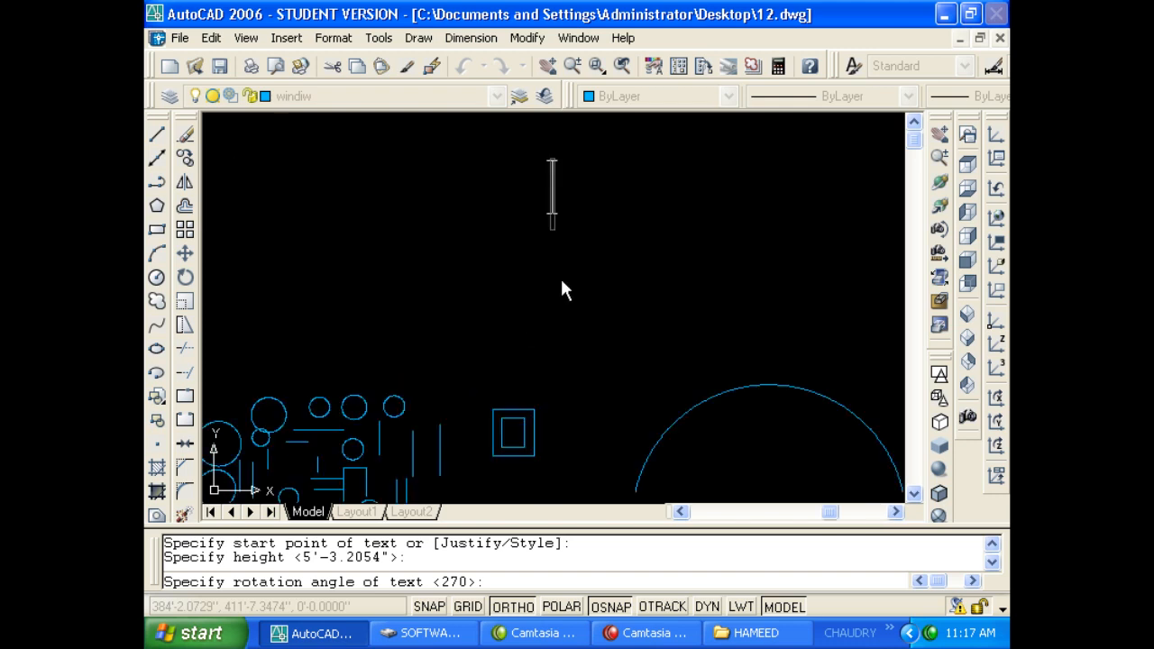
{"action": "key", "text": "Escape"}
{"action": "key", "text": "Escape"}
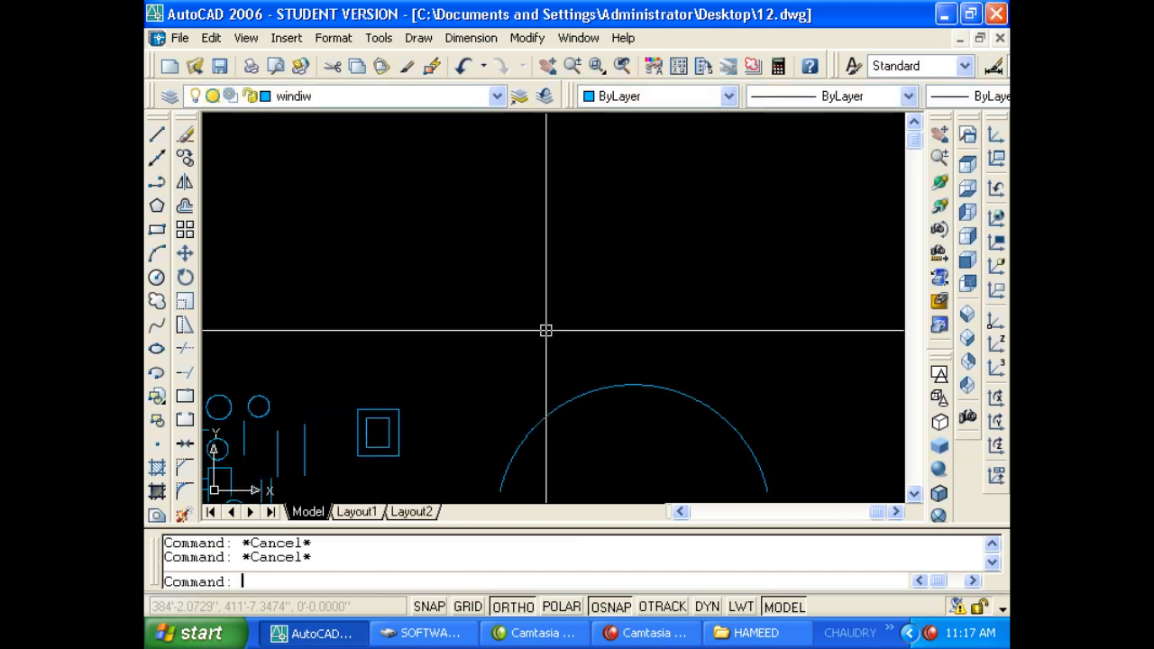
Browse the Draw menu's drawing-command submenus.
{"action": "left_click", "coordinate": [418, 37]}
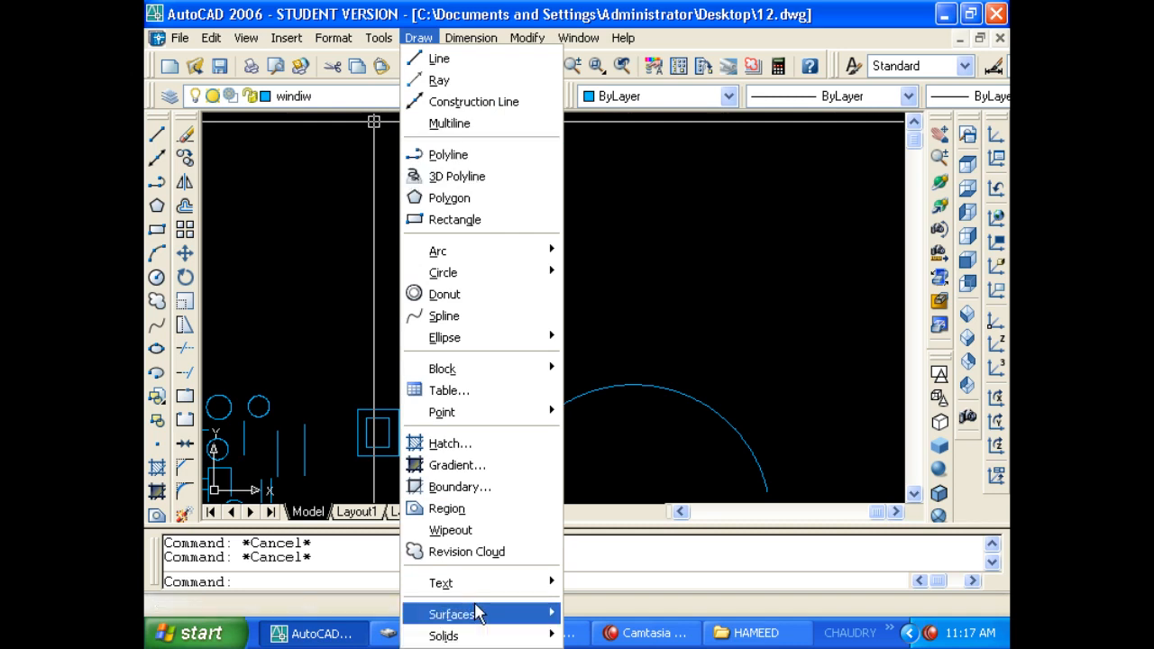
{"action": "mouse_move", "coordinate": [482, 593]}
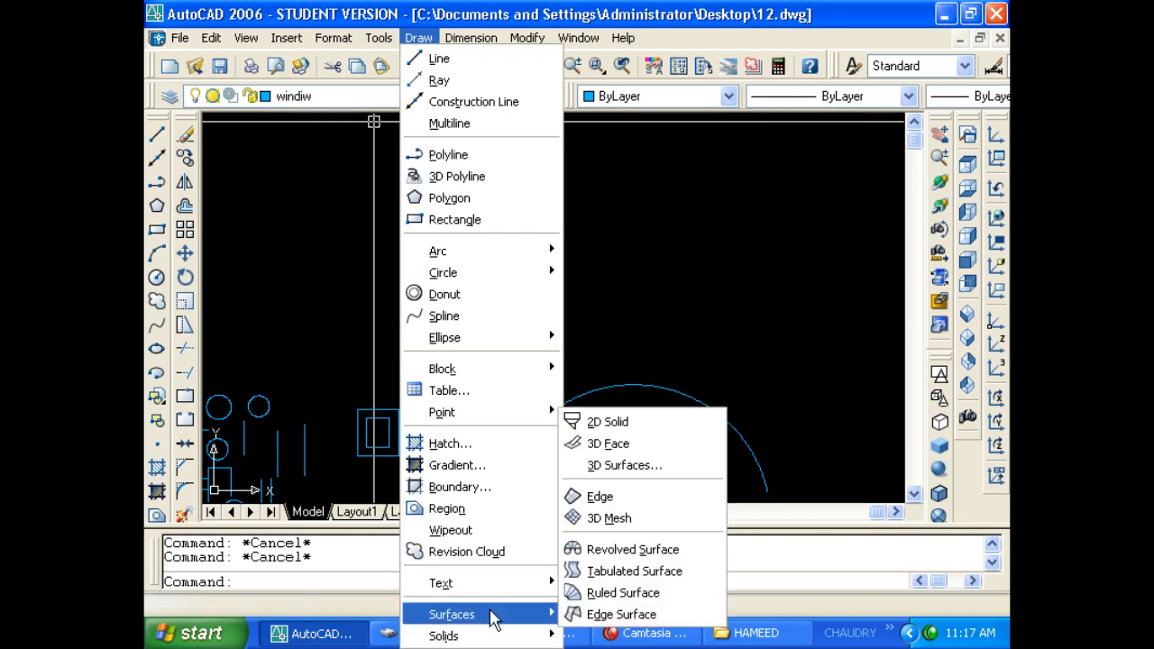
{"action": "mouse_move", "coordinate": [501, 638]}
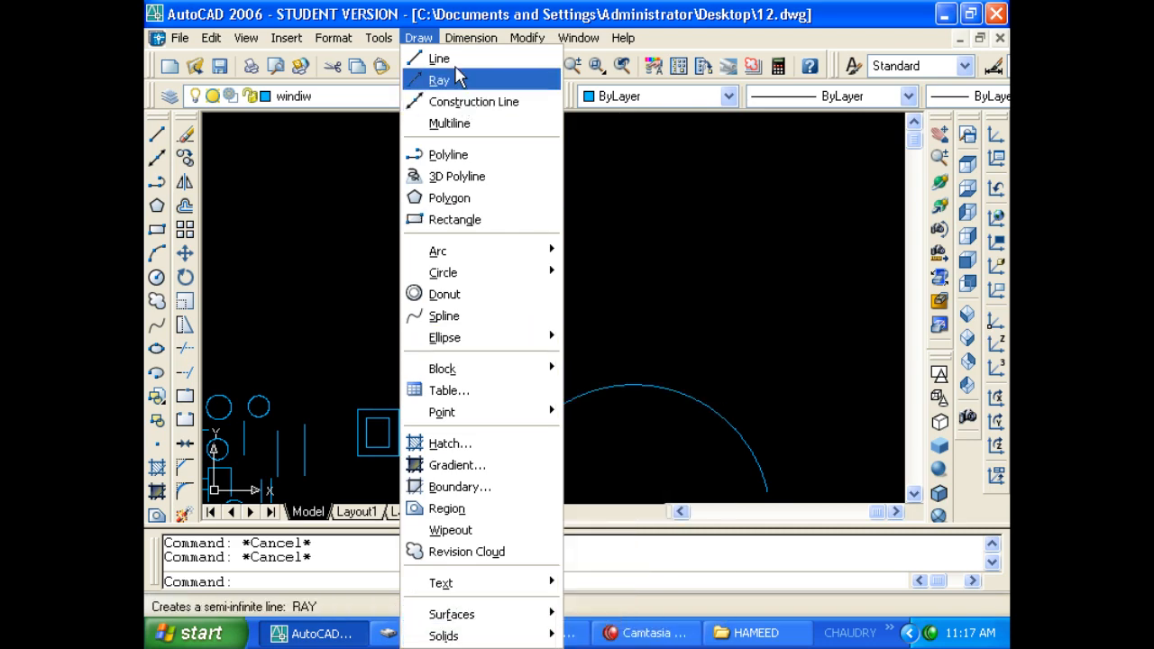
Close the Draw menu and bring Camtasia Recorder to the front.
{"action": "left_click", "coordinate": [353, 219]}
{"action": "left_click", "coordinate": [352, 221]}
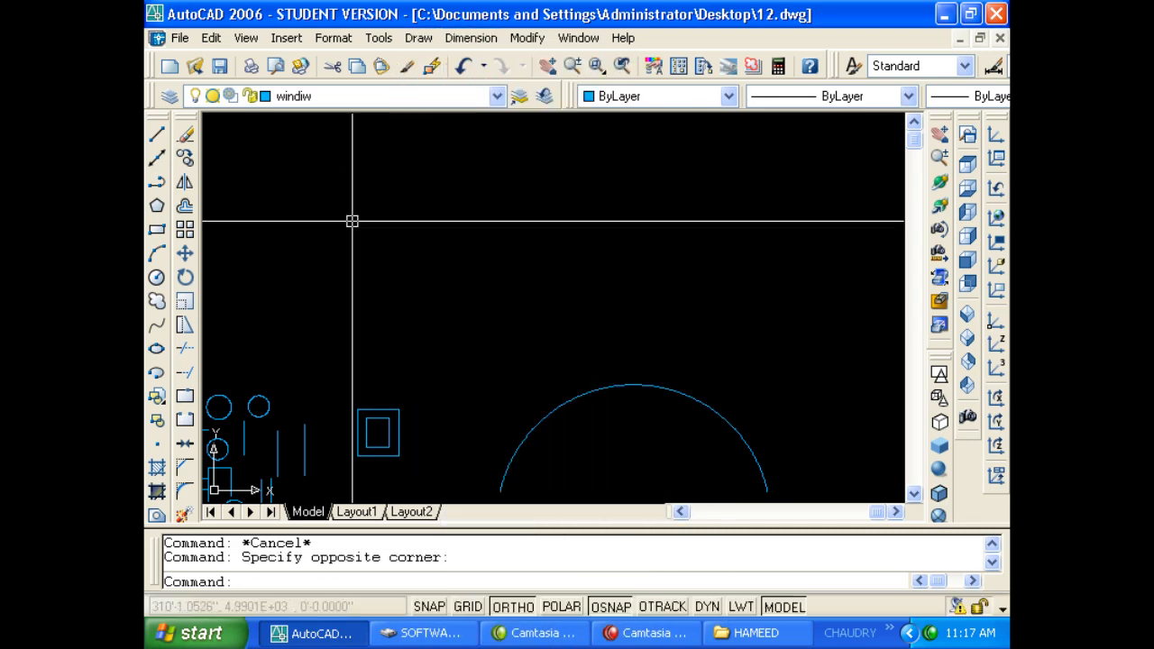
{"action": "left_click", "coordinate": [651, 632]}
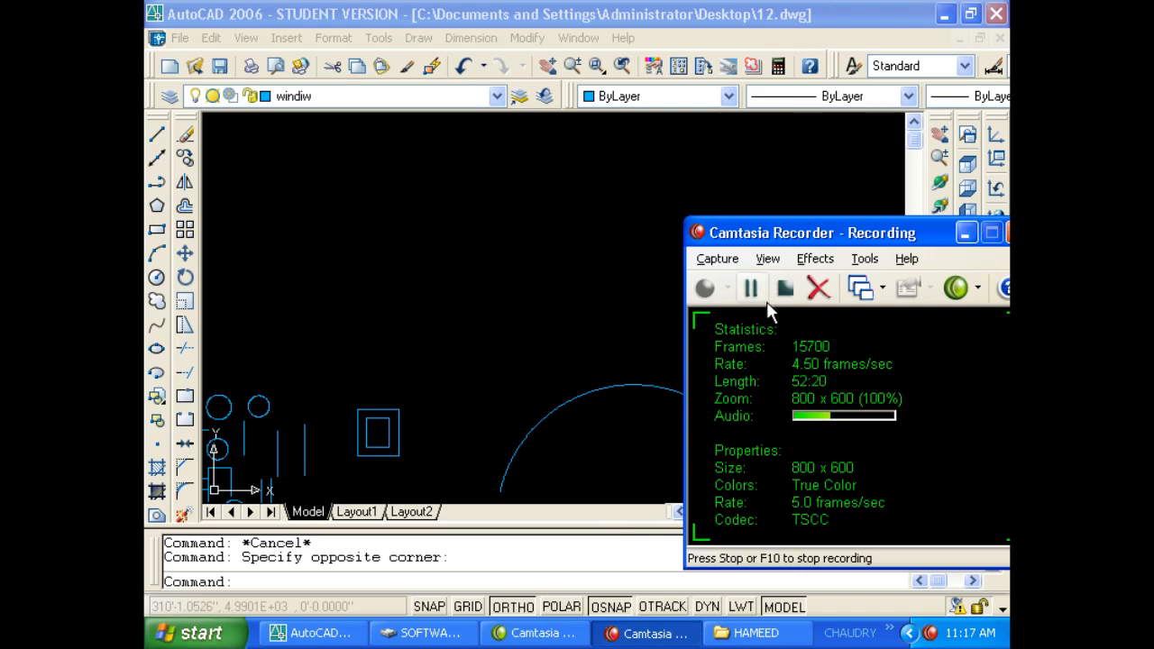